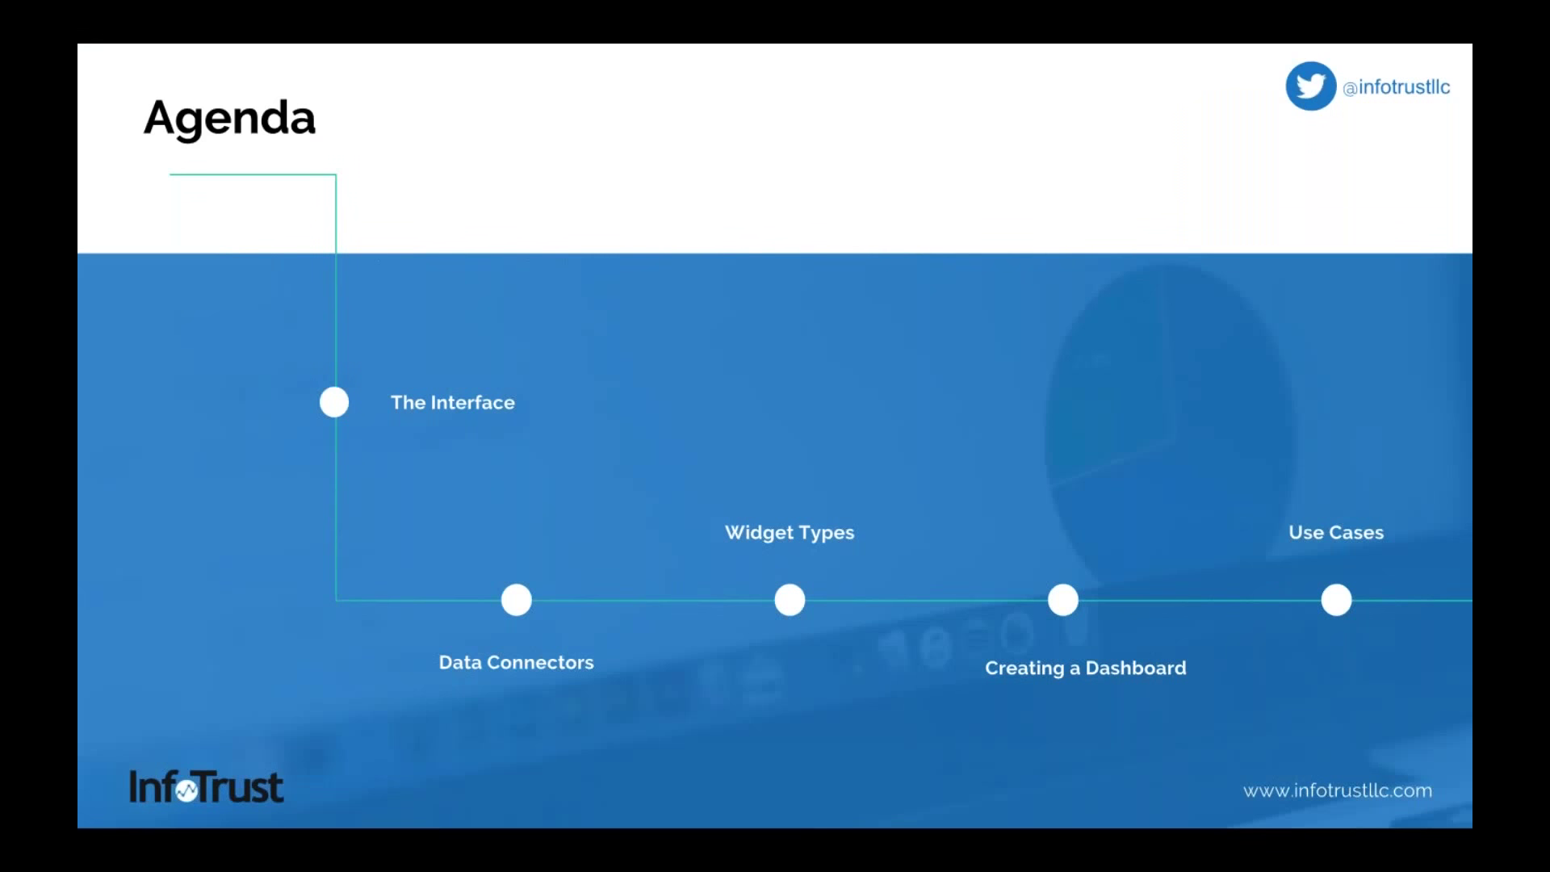
Step: Leave the slideshow, switch to the Google Data Studio home page and look through the list of existing reports
{"action": "key", "text": "Escape"}
{"action": "left_click", "coordinate": [442, 33]}
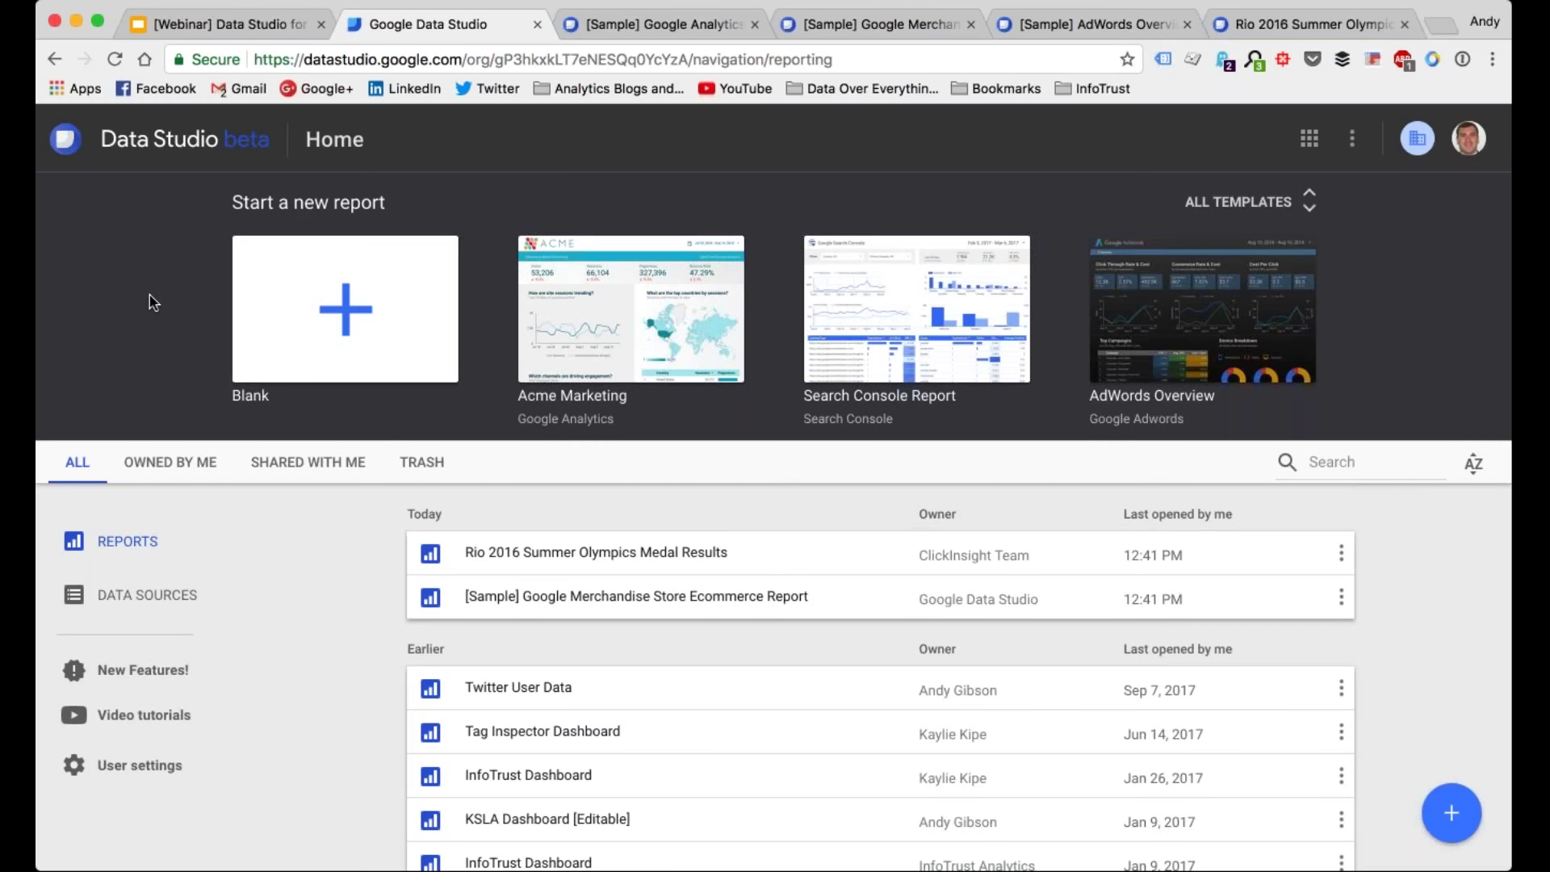
{"action": "scroll", "coordinate": [565, 500], "scroll_direction": "down", "scroll_amount": 6}
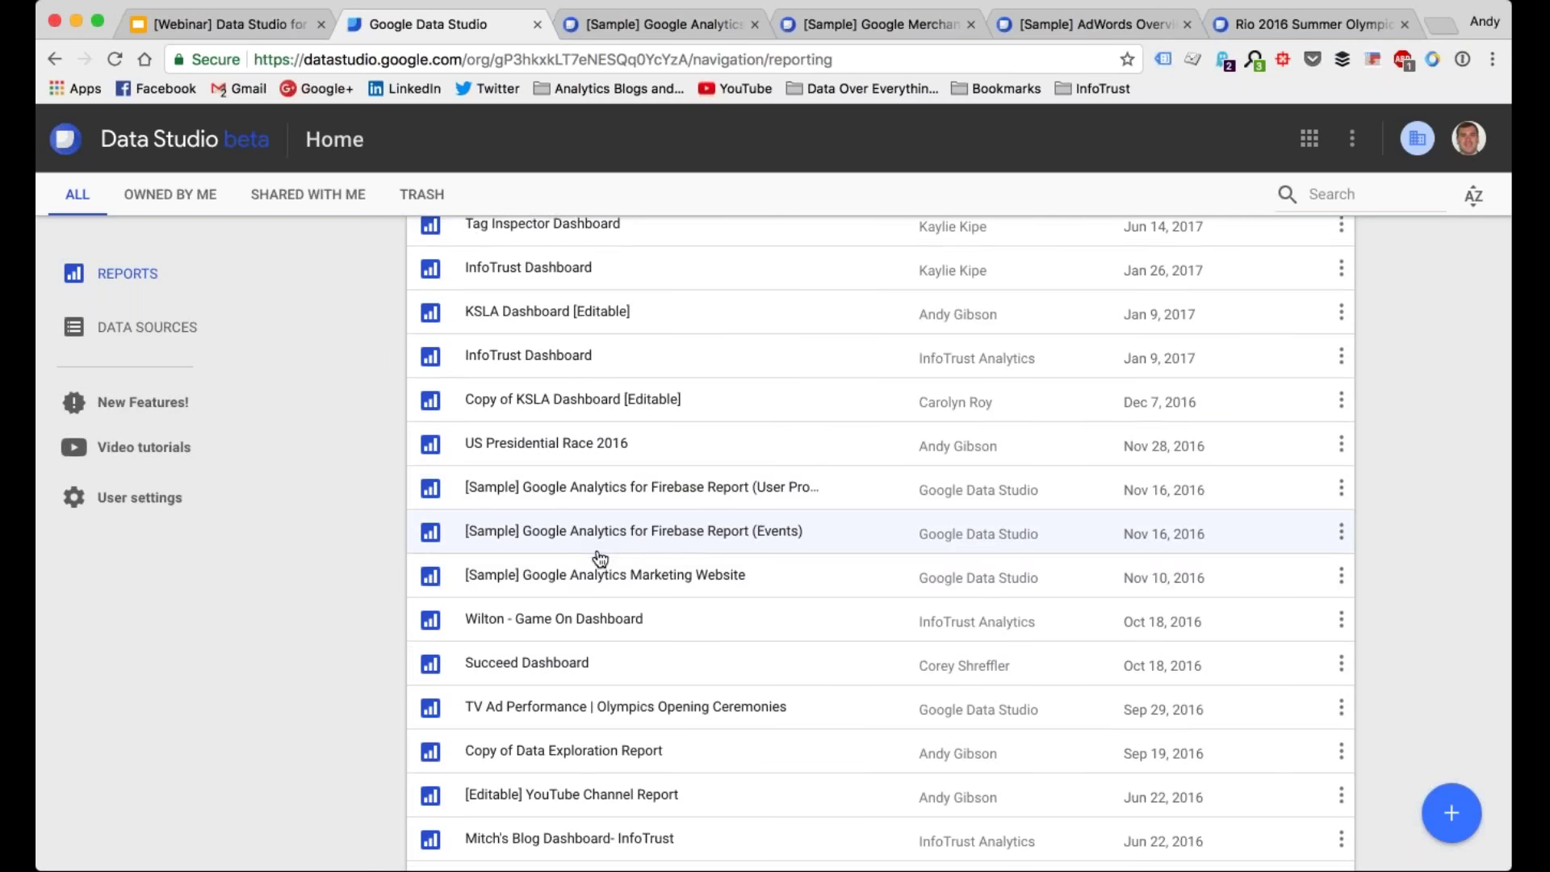
{"action": "scroll", "coordinate": [598, 559], "scroll_direction": "down", "scroll_amount": 1}
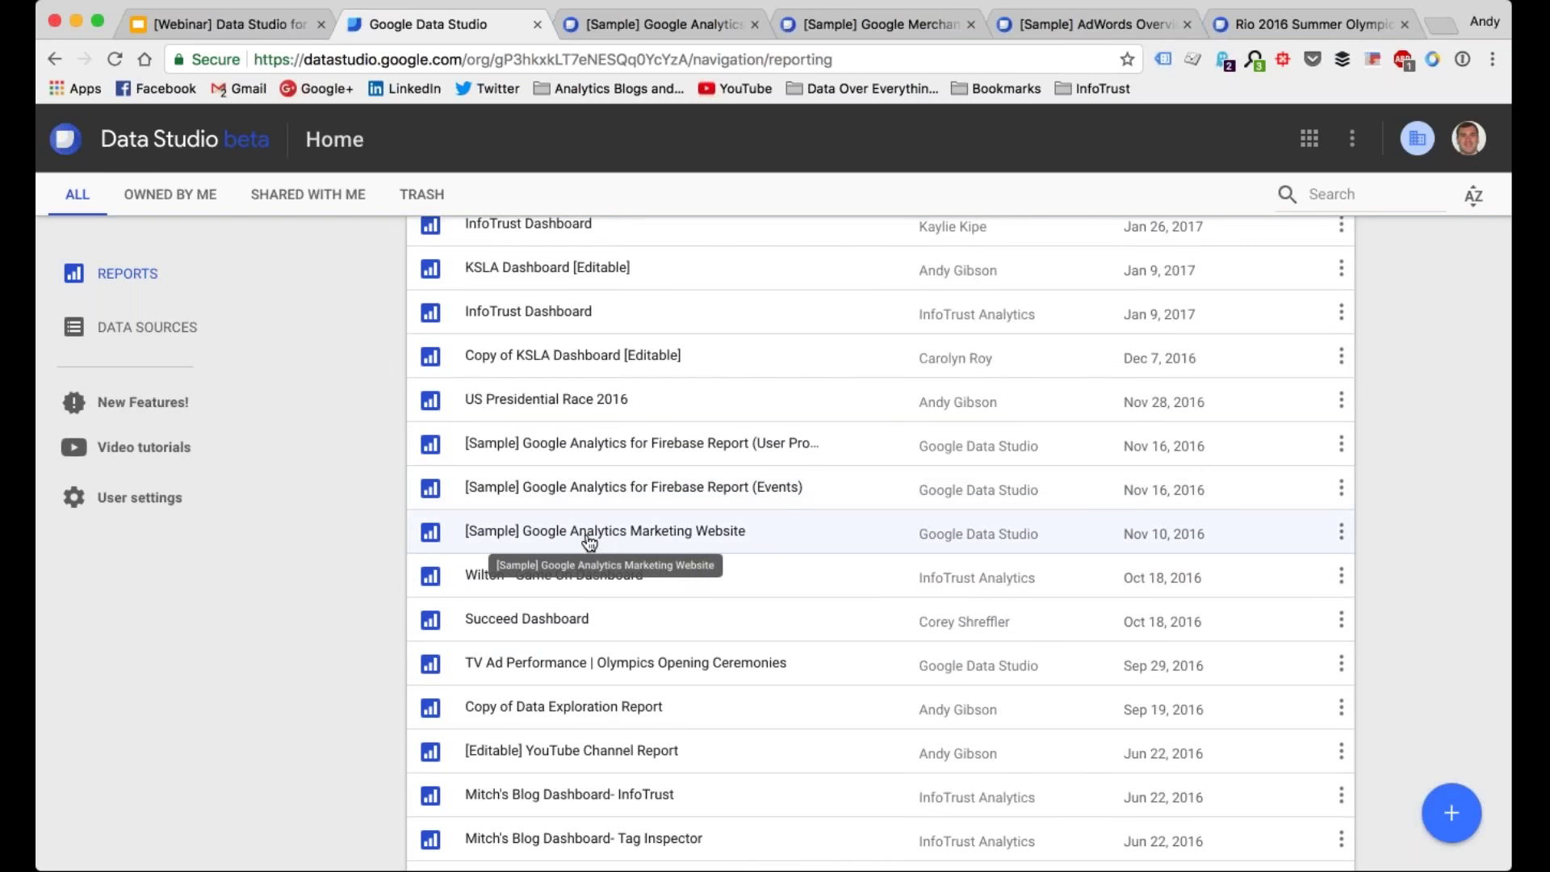
{"action": "scroll", "coordinate": [589, 541], "scroll_direction": "down", "scroll_amount": 5}
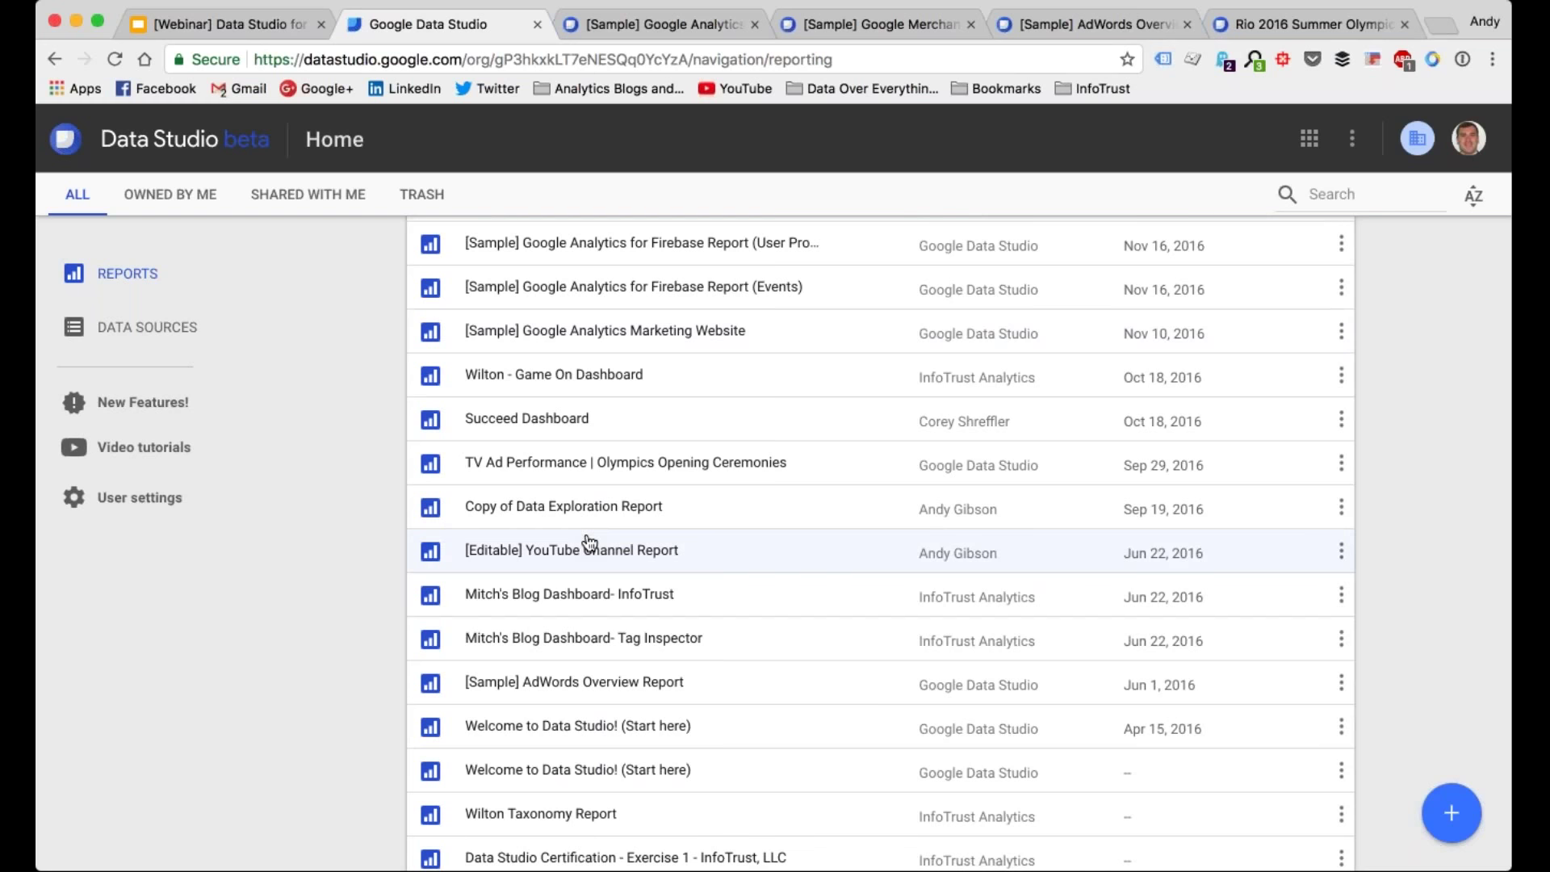
{"action": "scroll", "coordinate": [589, 541], "scroll_direction": "up", "scroll_amount": 10}
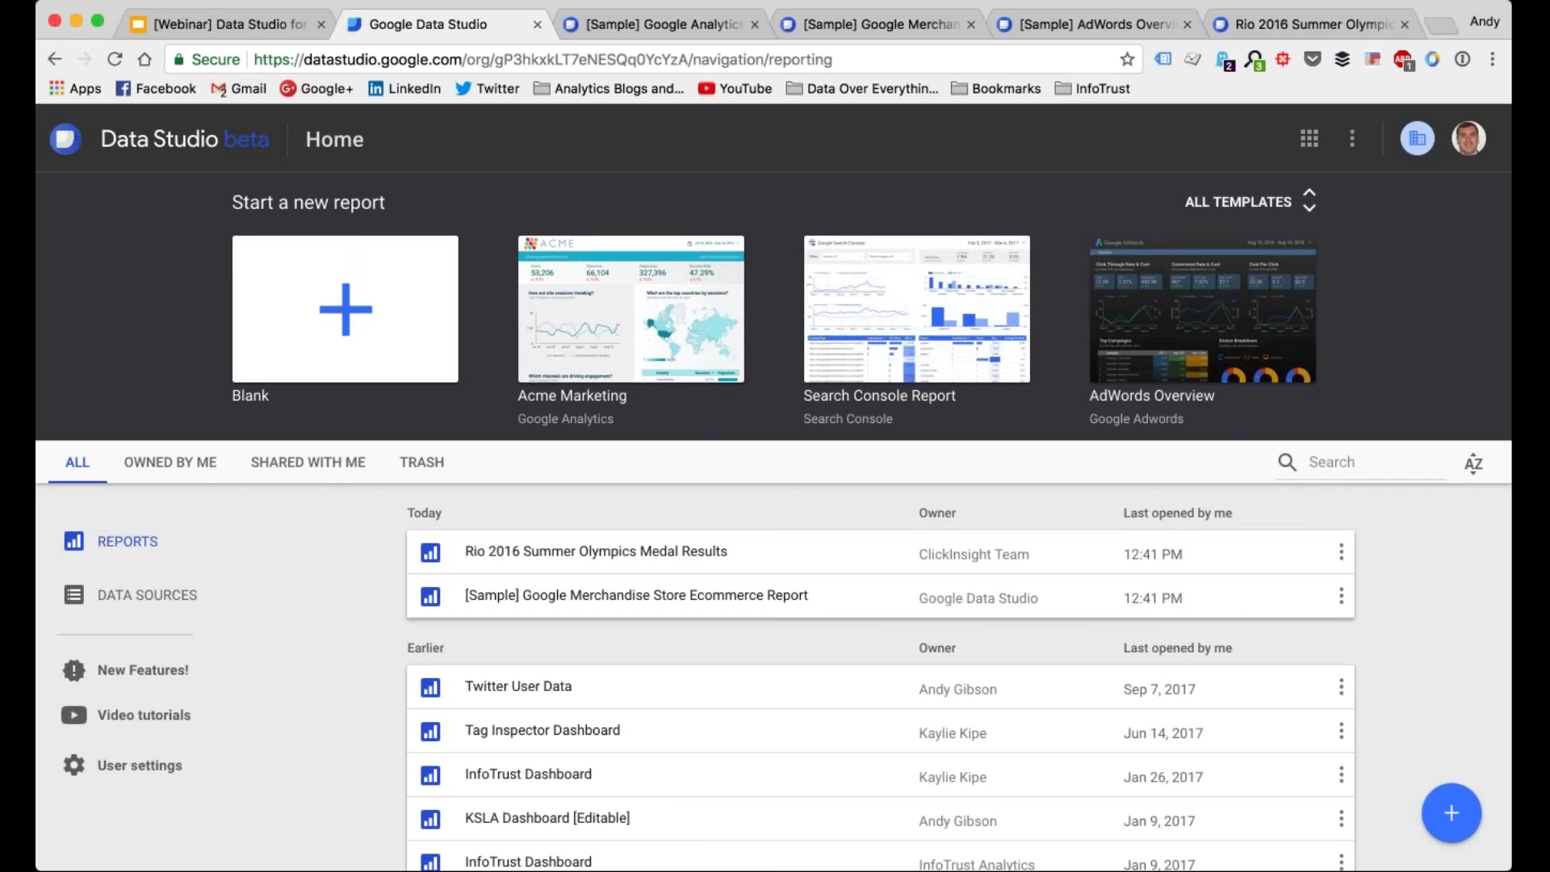
Step: Show all report templates and start a new blank report
{"action": "left_click", "coordinate": [1238, 202]}
{"action": "scroll", "coordinate": [613, 281], "scroll_direction": "down", "scroll_amount": 1}
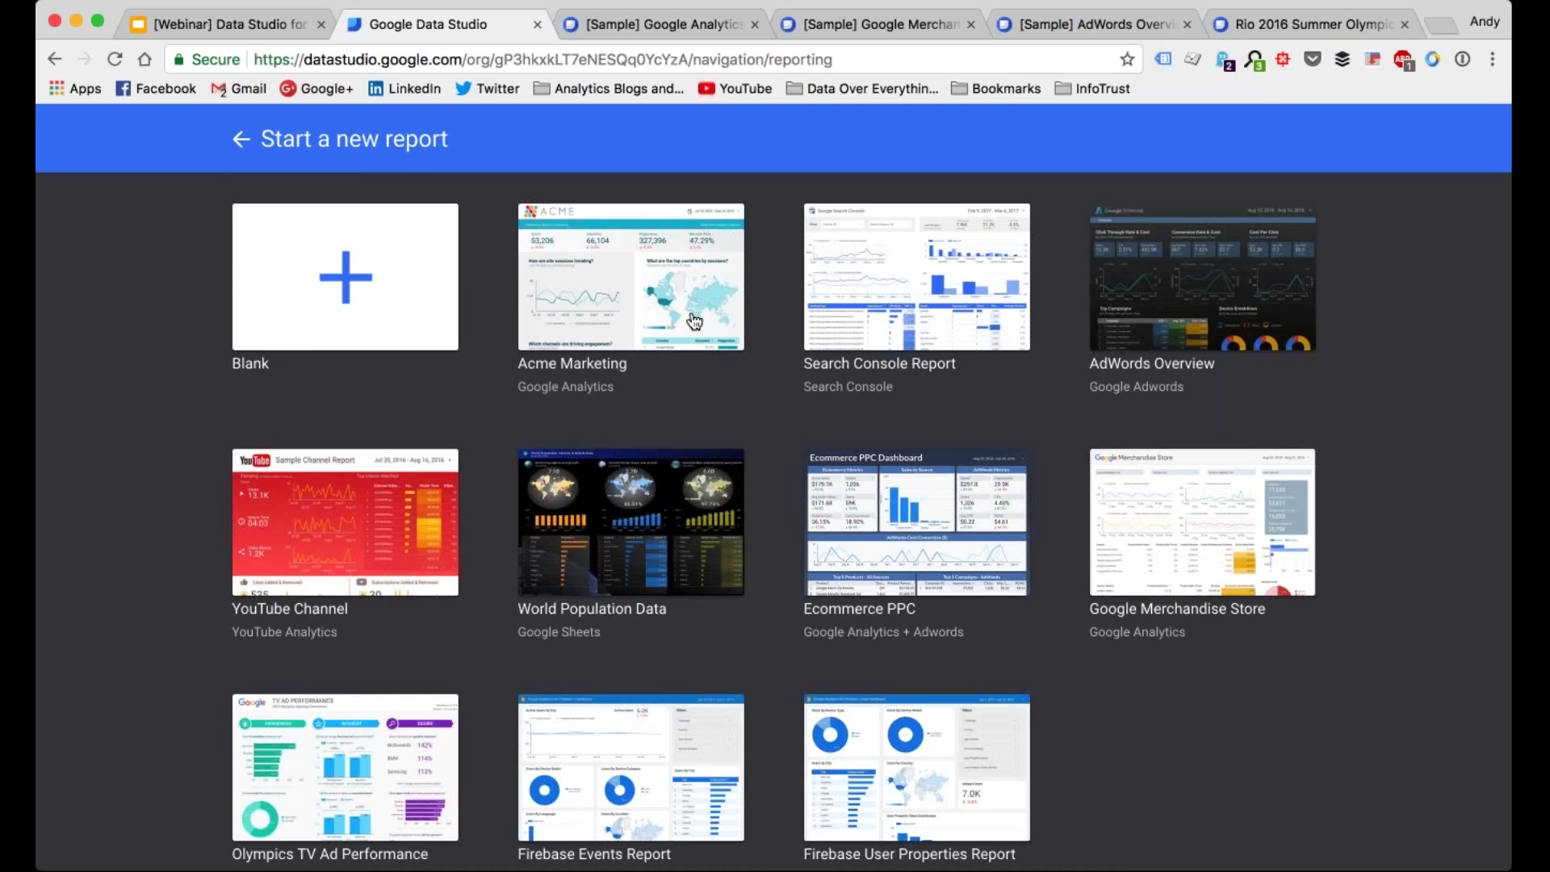
{"action": "left_click", "coordinate": [350, 292]}
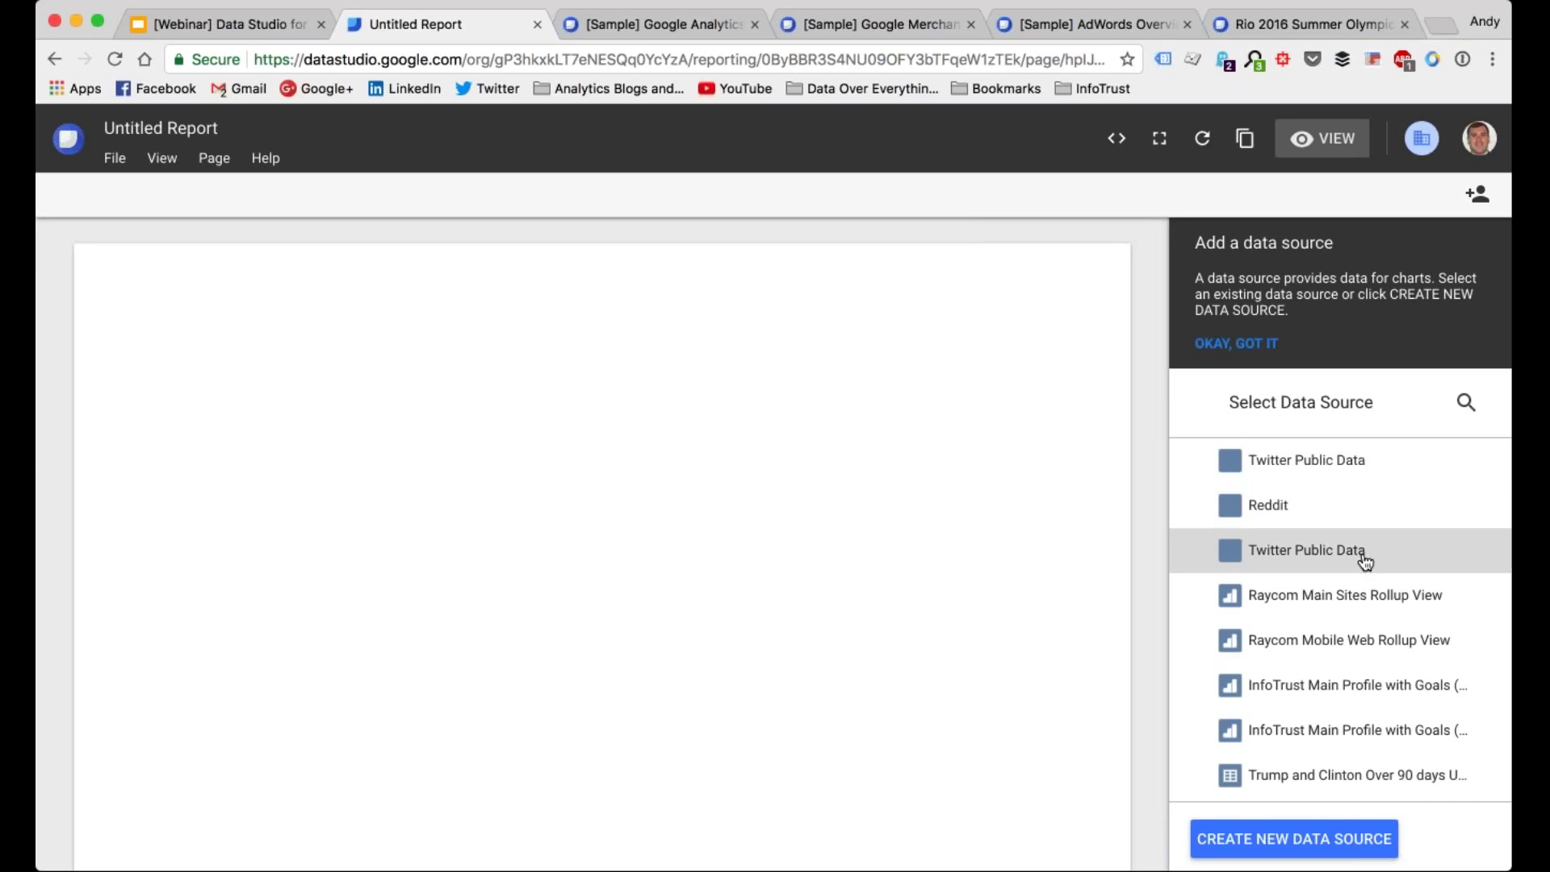
Step: Browse the existing data sources, start creating a new one and look through the available Google and community connectors
{"action": "scroll", "coordinate": [1364, 557], "scroll_direction": "down", "scroll_amount": 5}
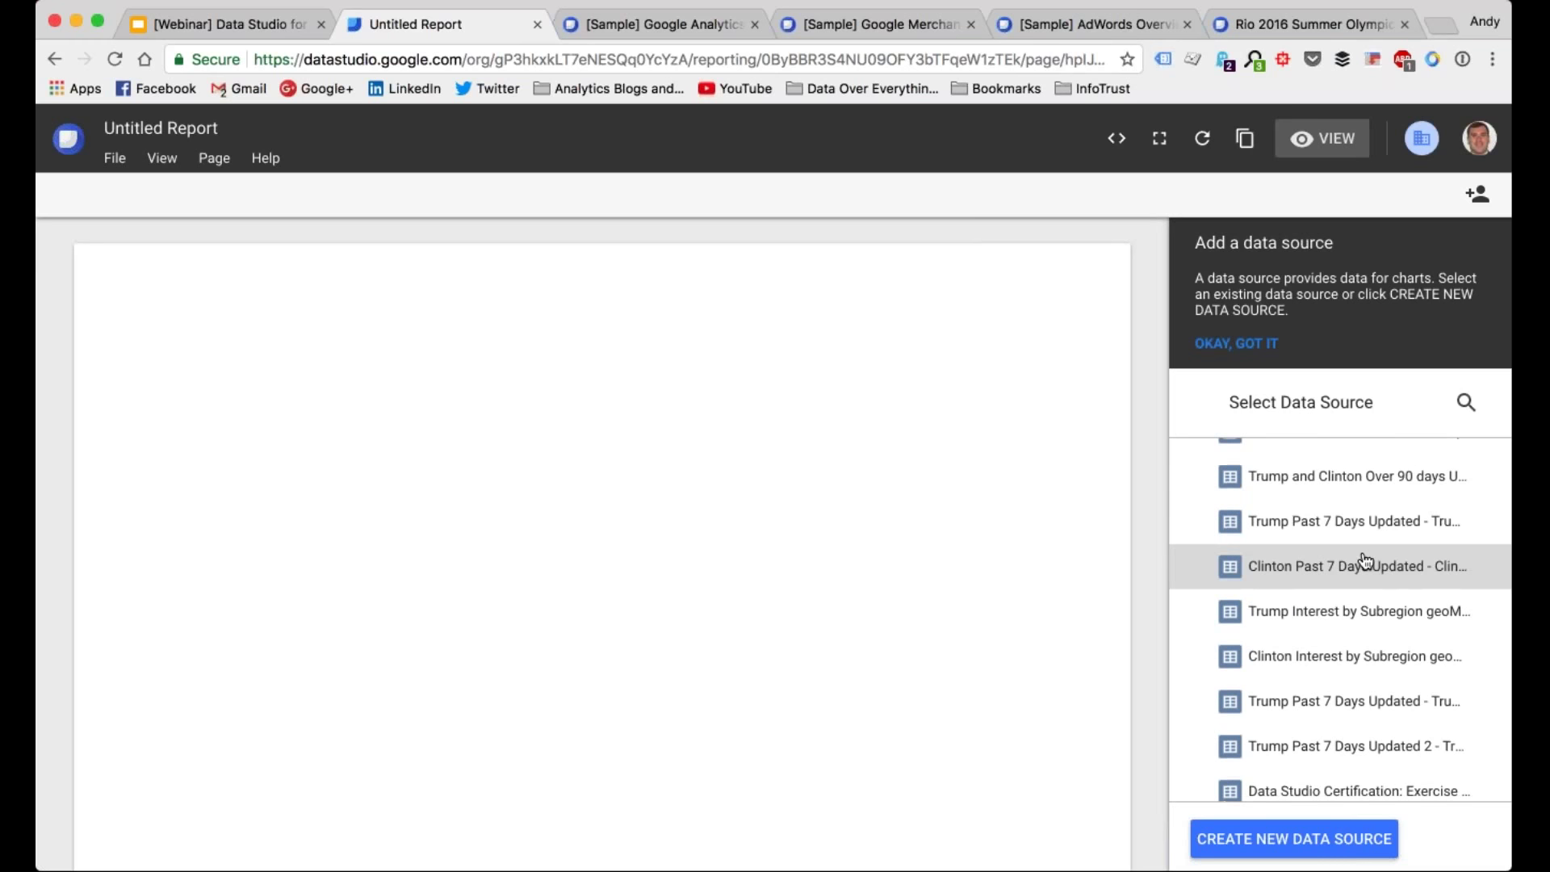
{"action": "left_click", "coordinate": [1283, 837]}
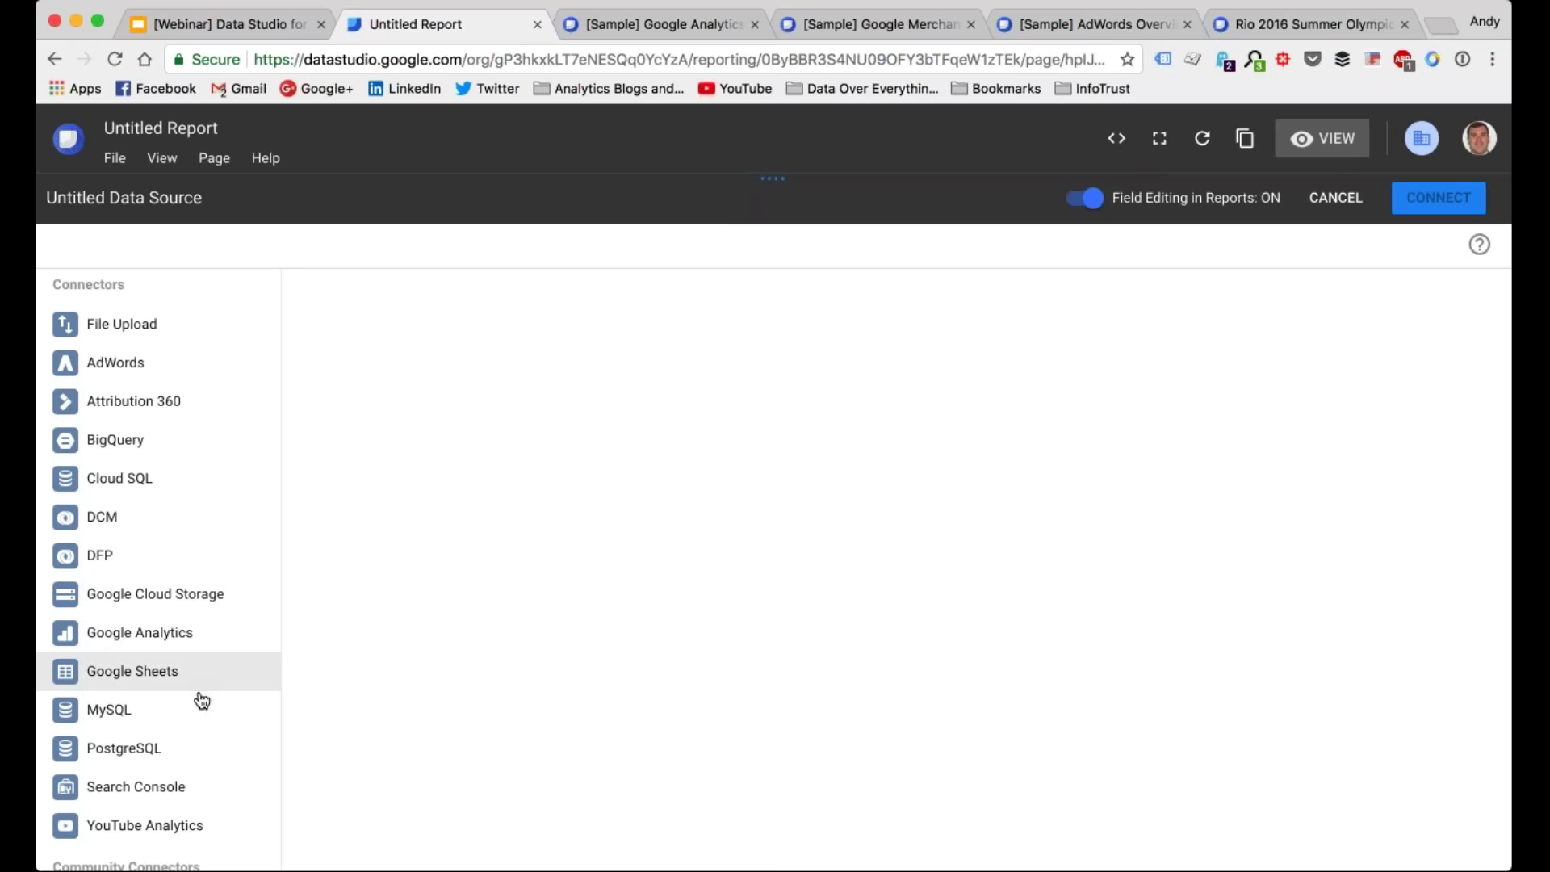
{"action": "scroll", "coordinate": [197, 699], "scroll_direction": "down", "scroll_amount": 3}
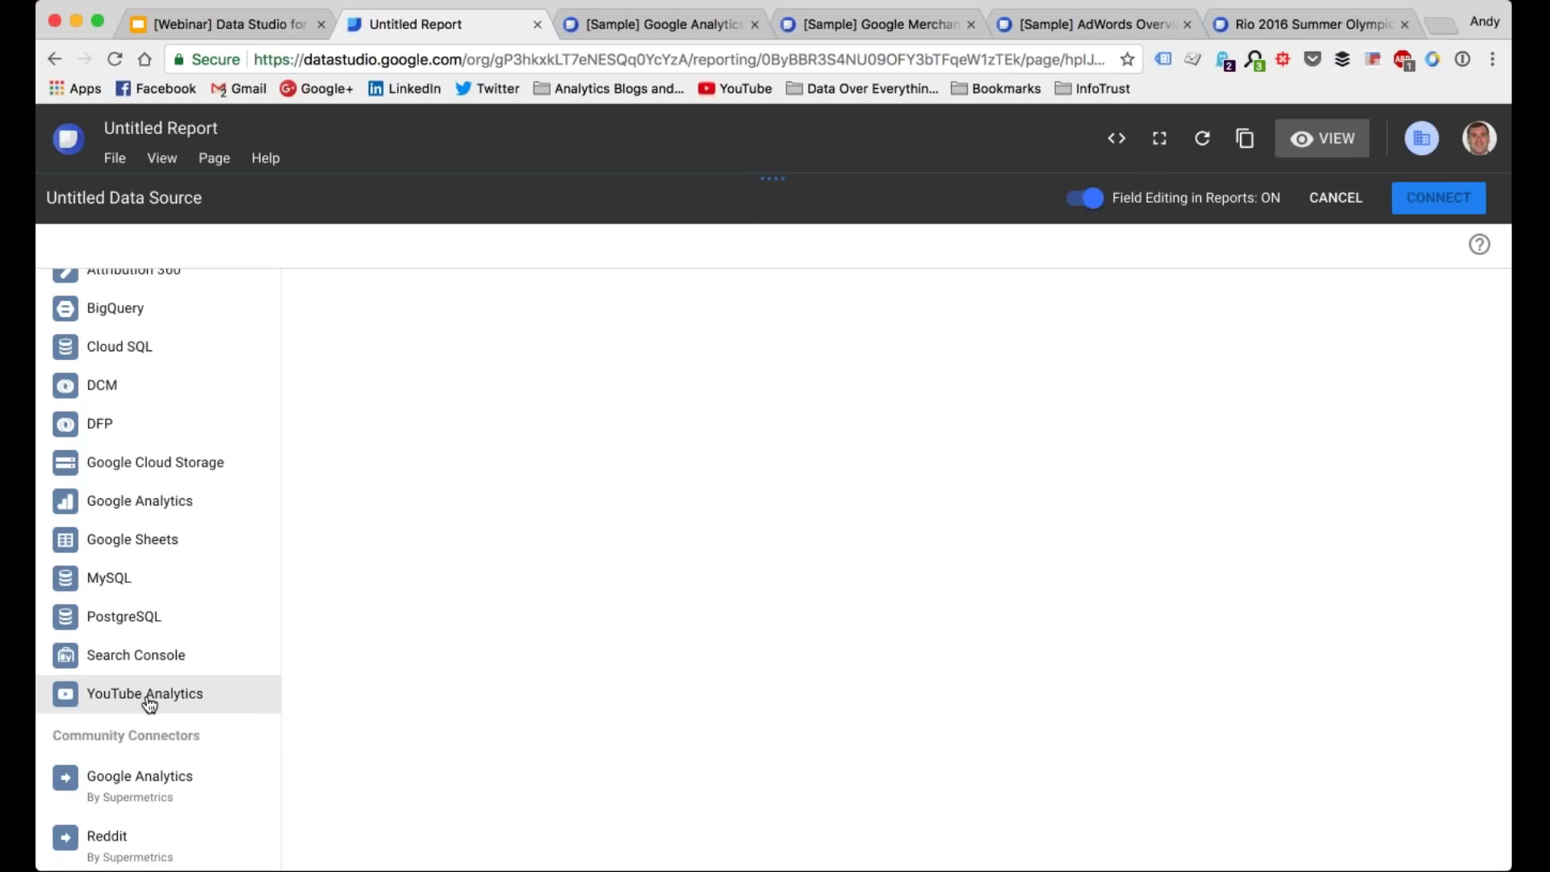
{"action": "scroll", "coordinate": [149, 703], "scroll_direction": "up", "scroll_amount": 3}
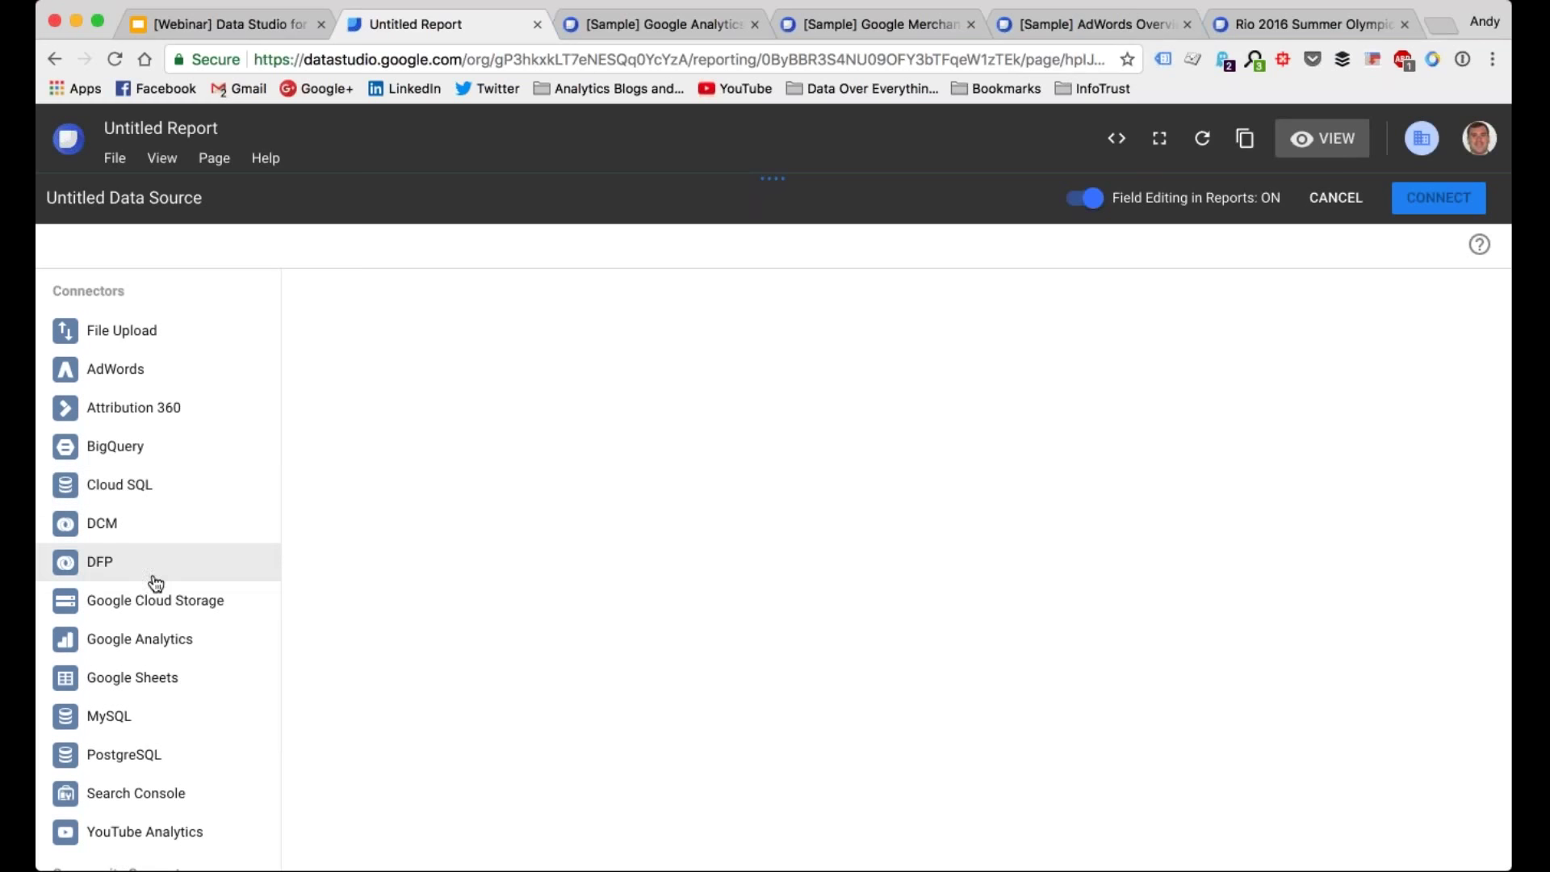
{"action": "scroll", "coordinate": [176, 670], "scroll_direction": "down", "scroll_amount": 2}
{"action": "scroll", "coordinate": [176, 670], "scroll_direction": "down", "scroll_amount": 1}
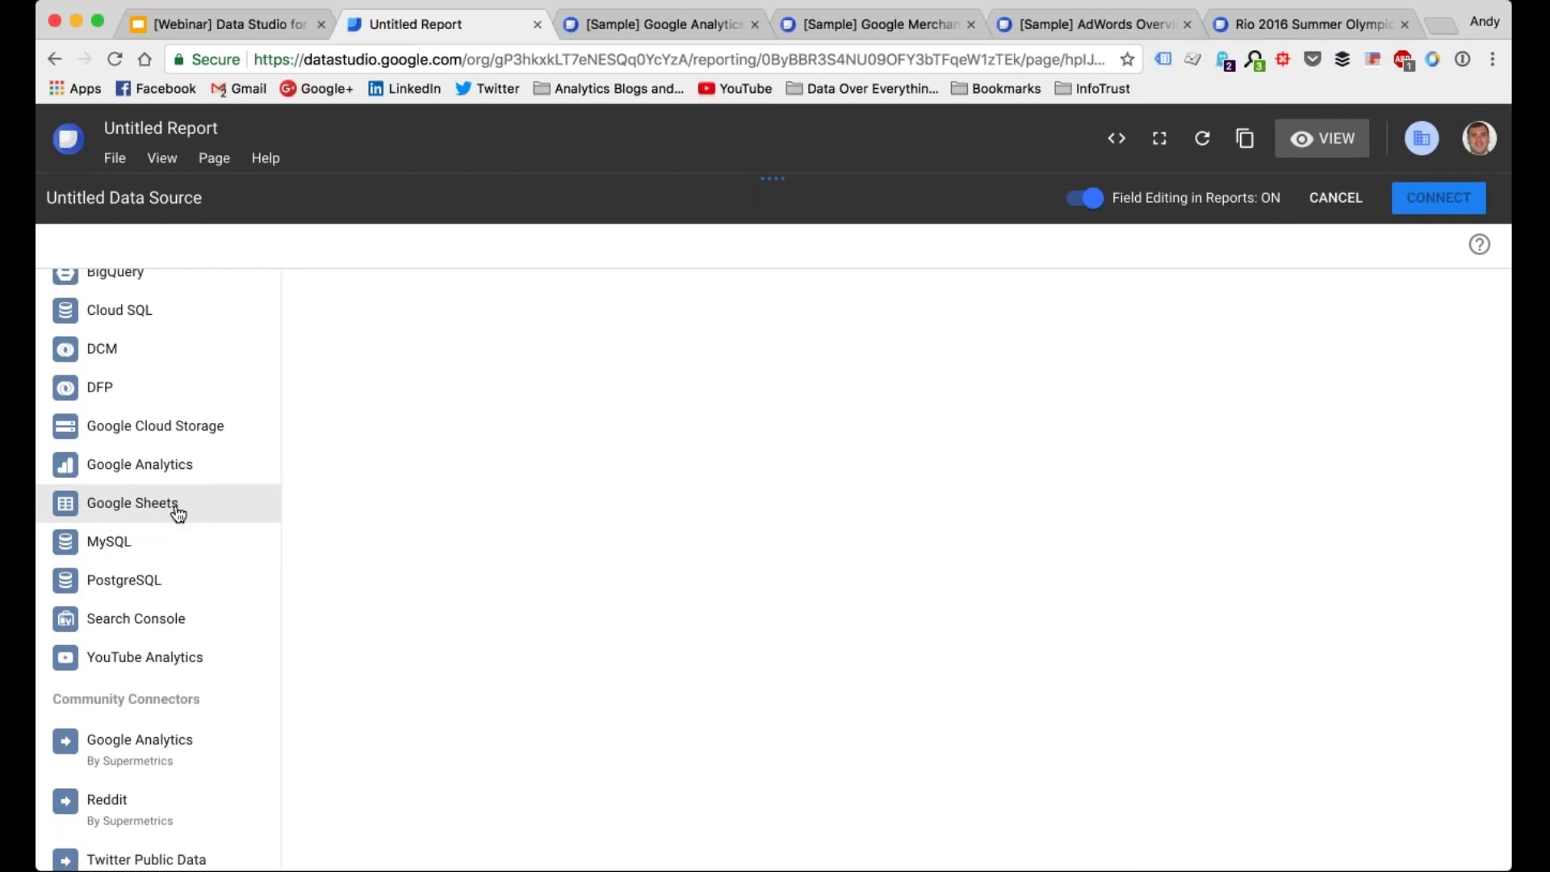
{"action": "scroll", "coordinate": [174, 512], "scroll_direction": "up", "scroll_amount": 4}
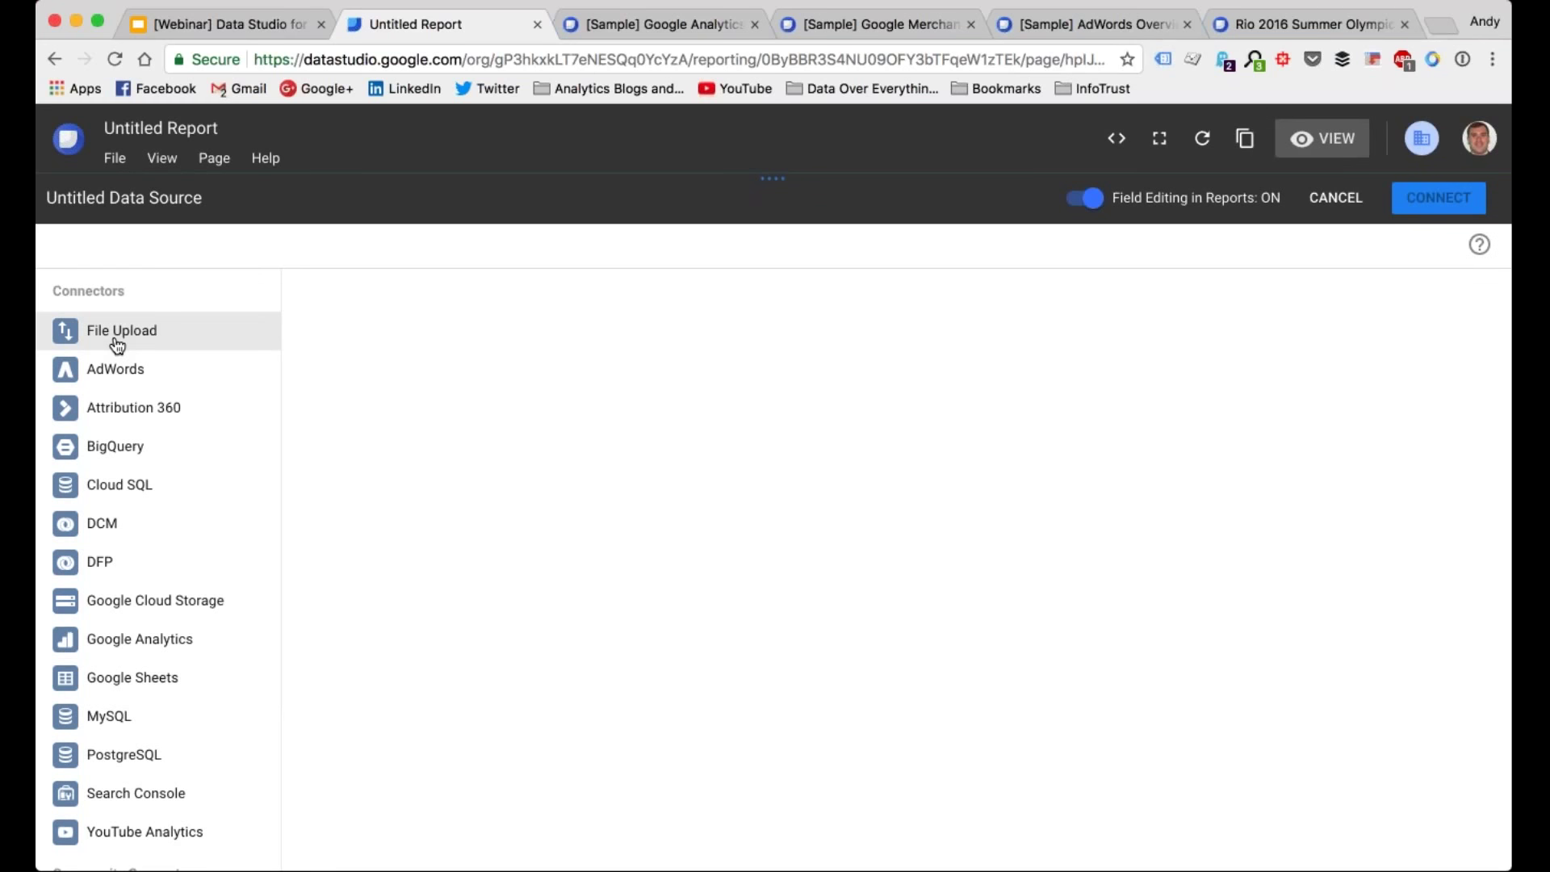
Step: Connect Google Analytics using the *InfoTrust - Corporate Account, InfoTrust Main Site Property and the view InfoTrust Main Profile with Goals (excluding internal visits)
{"action": "left_click", "coordinate": [145, 639]}
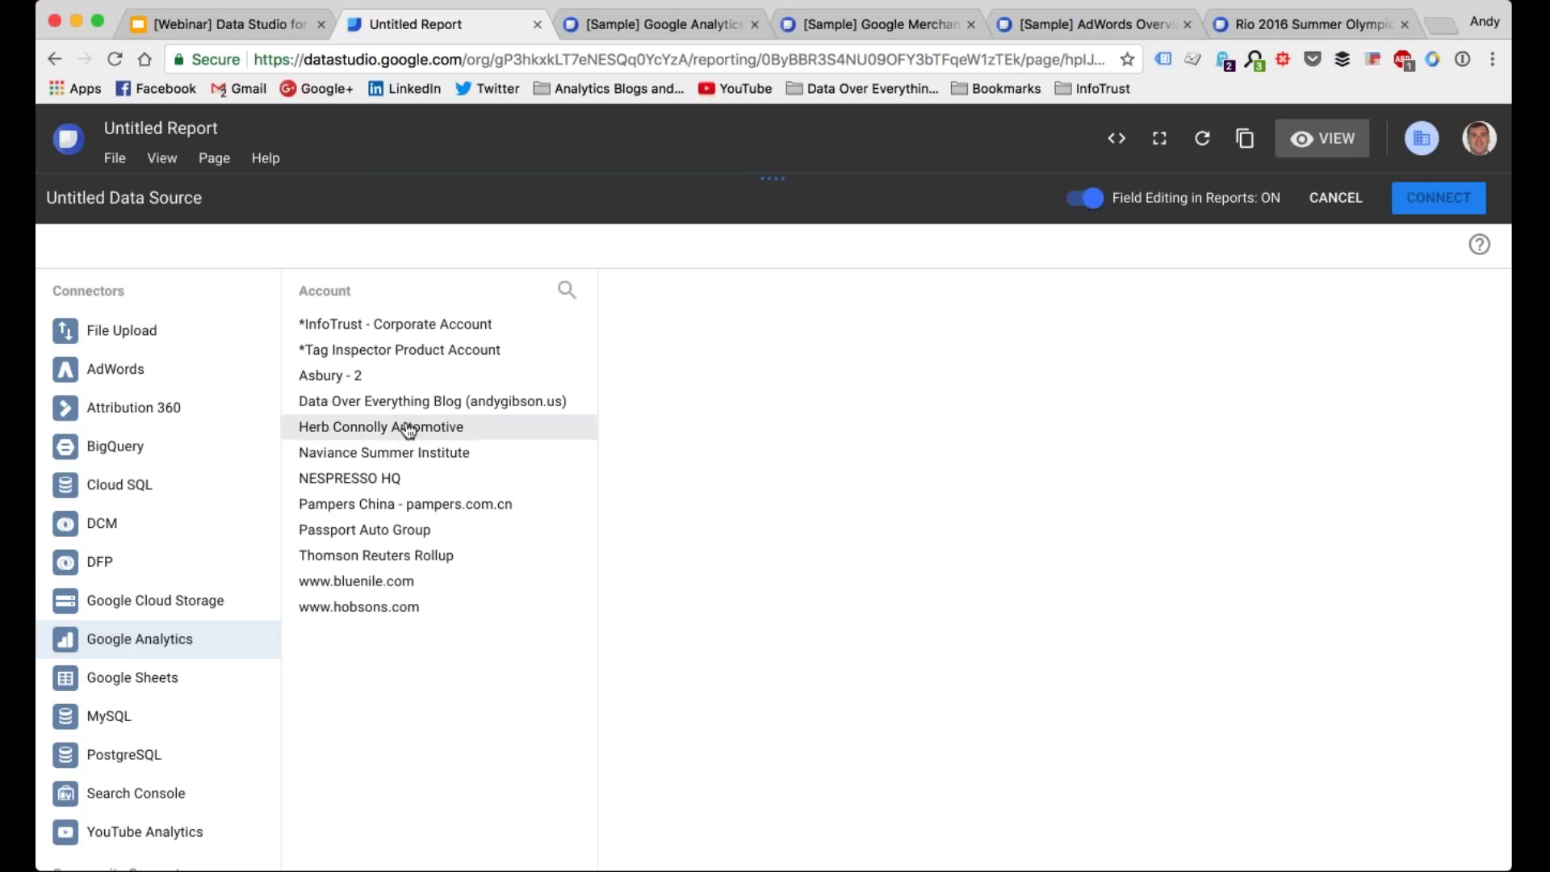
{"action": "left_click", "coordinate": [380, 328]}
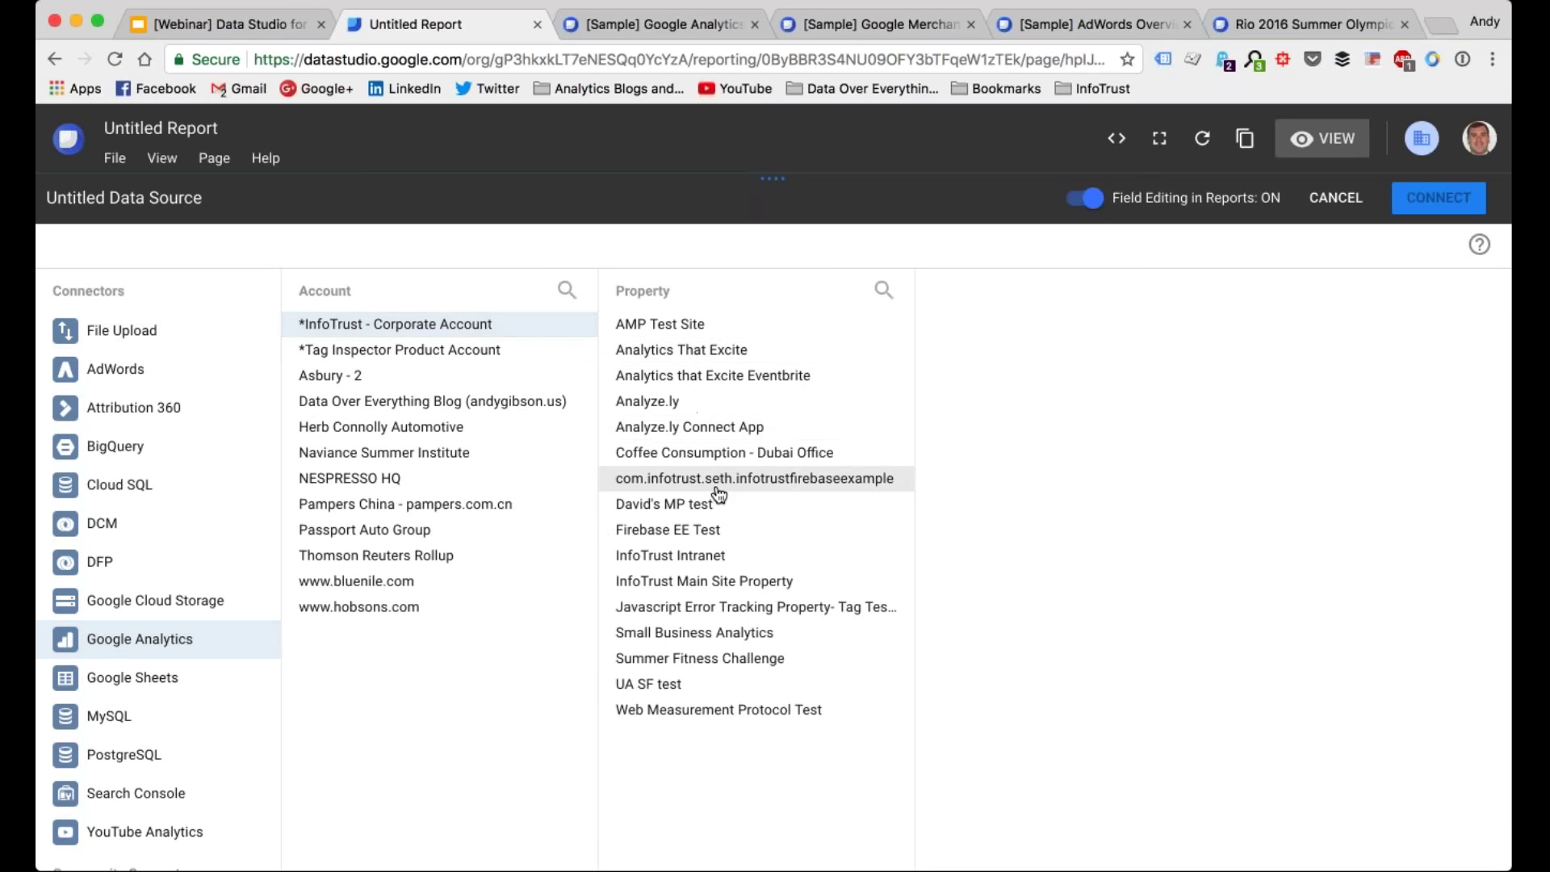
{"action": "left_click", "coordinate": [756, 583]}
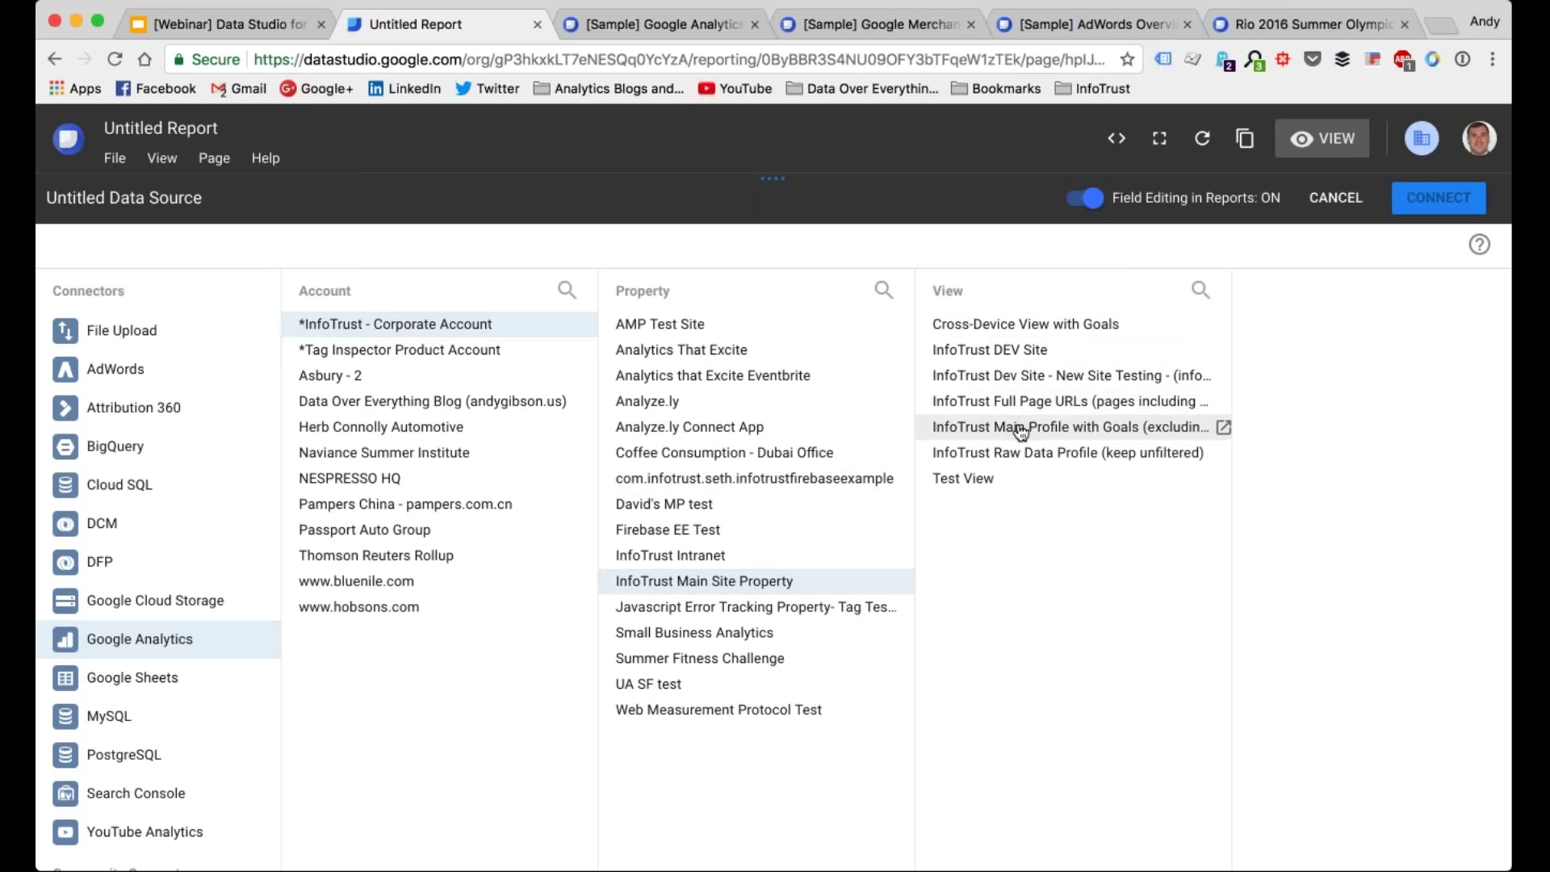
{"action": "left_click", "coordinate": [1019, 435]}
{"action": "left_click", "coordinate": [1439, 198]}
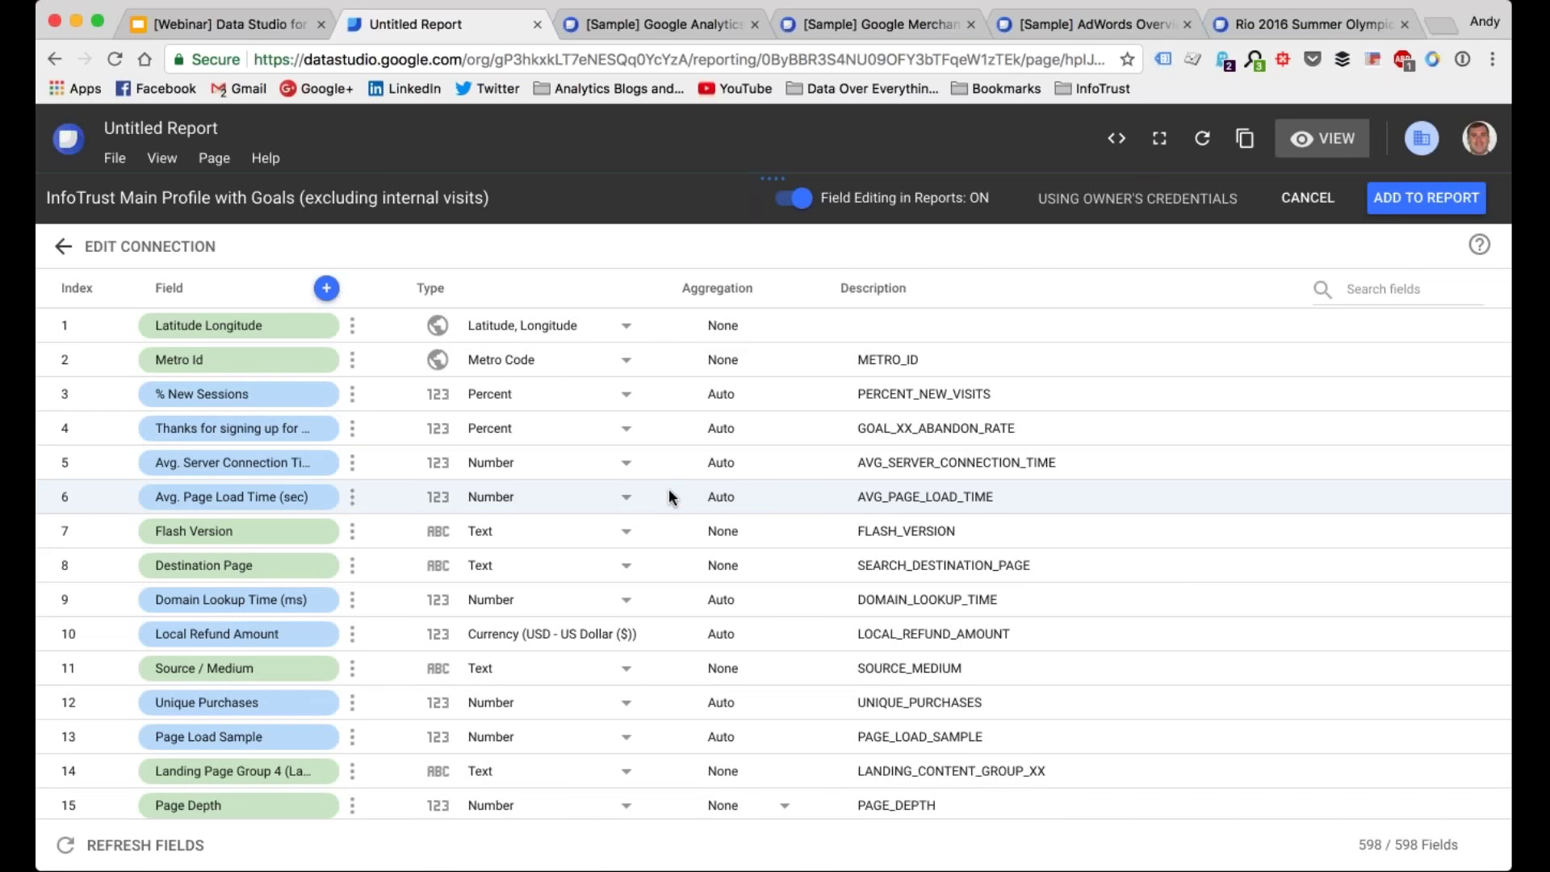
Step: Review the data source's fields and the options of Avg. Page Load Time (sec), and add the data source to the report
{"action": "scroll", "coordinate": [668, 490], "scroll_direction": "down", "scroll_amount": 5}
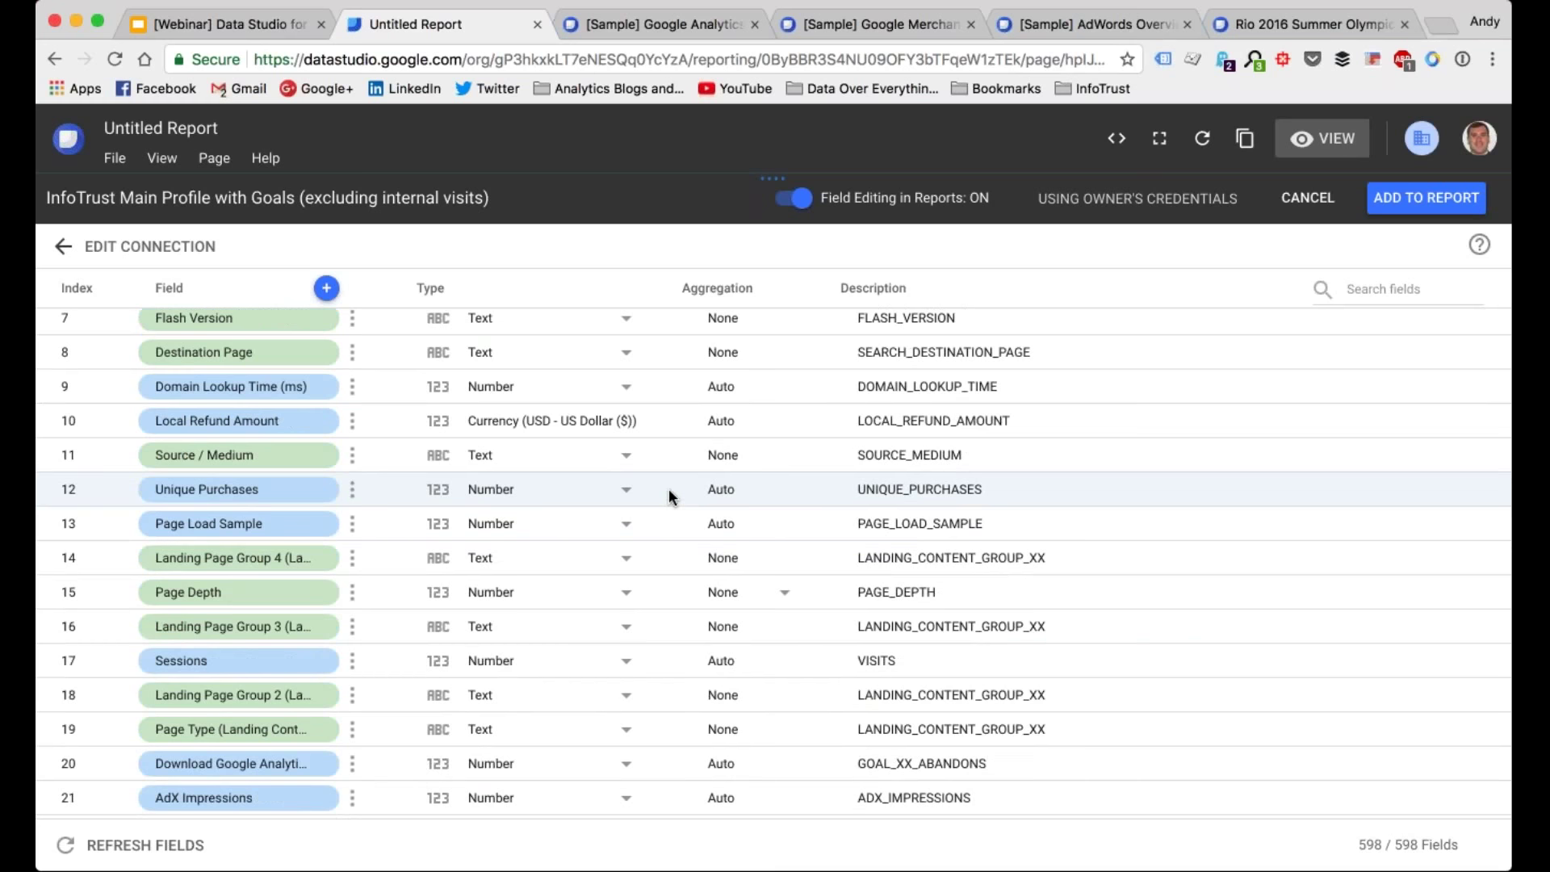
{"action": "scroll", "coordinate": [669, 489], "scroll_direction": "up", "scroll_amount": 5}
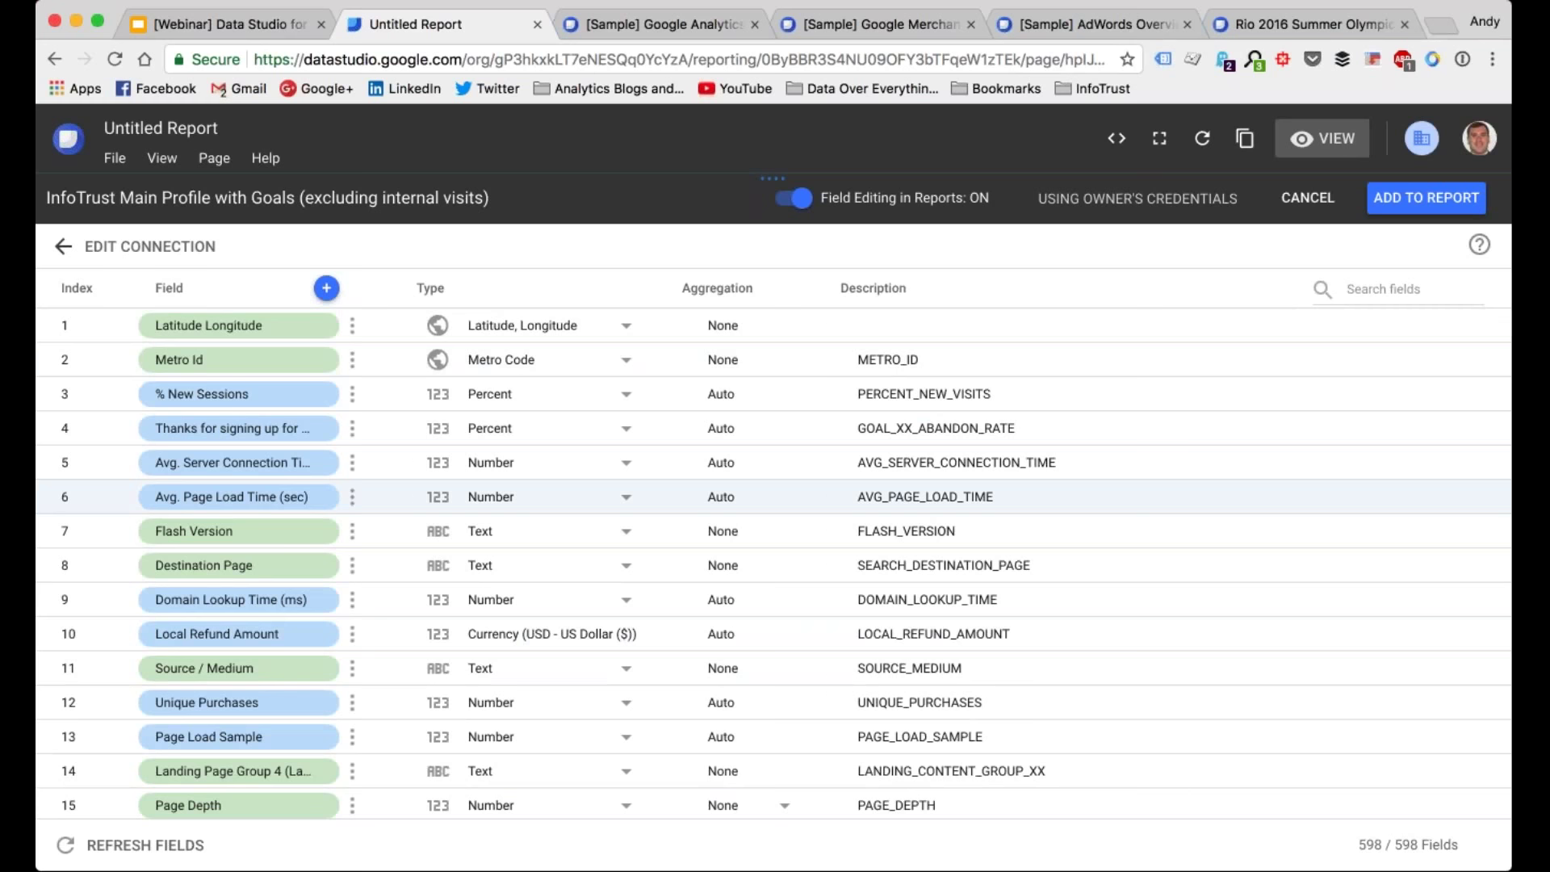
{"action": "left_click", "coordinate": [352, 498]}
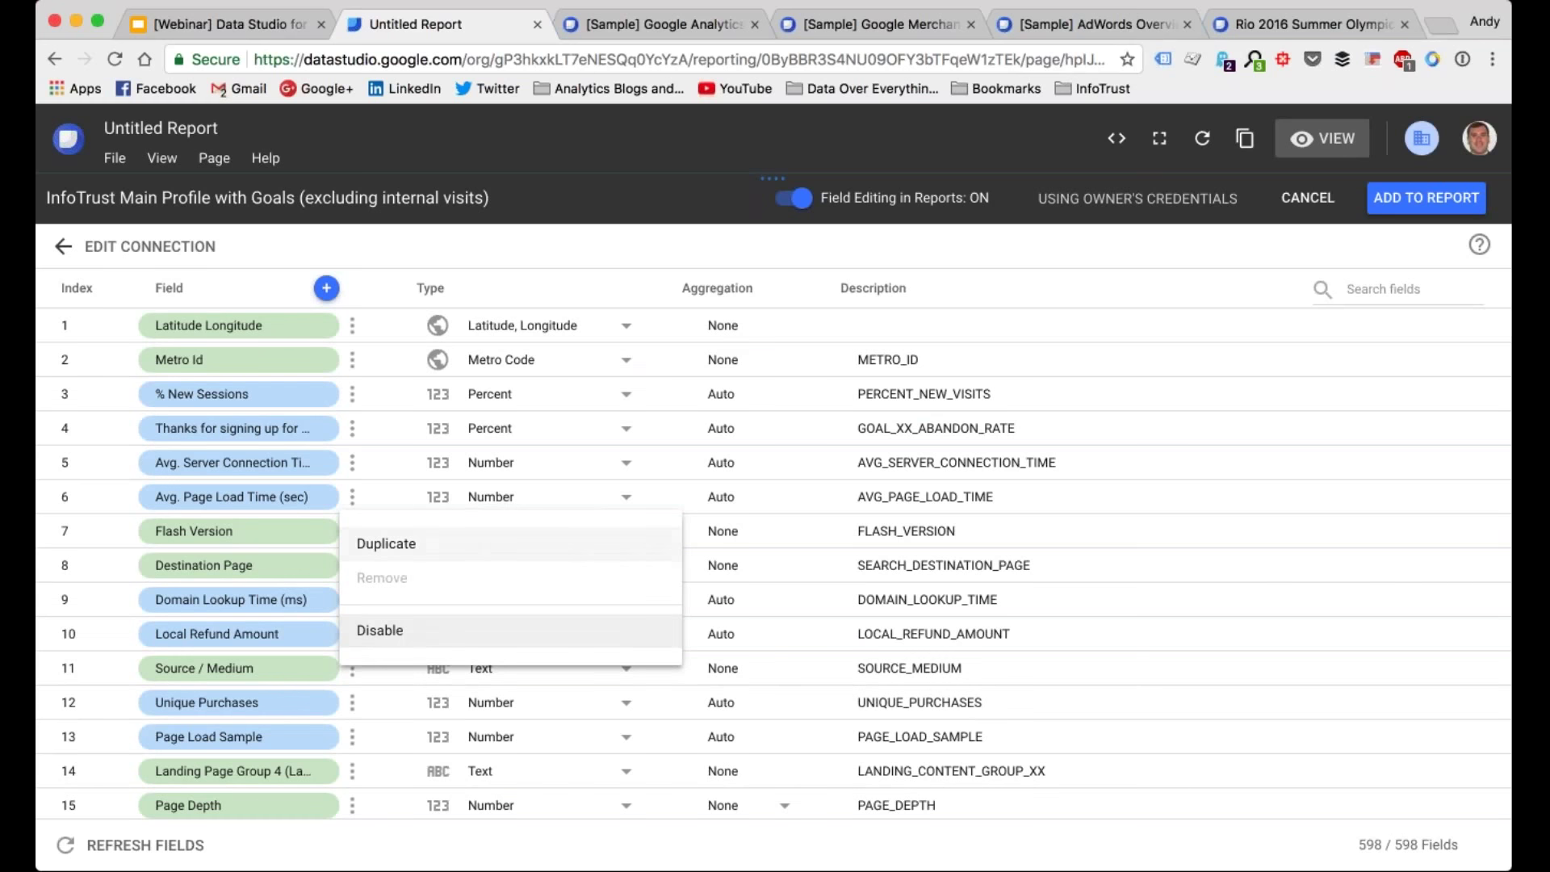
{"action": "left_click", "coordinate": [440, 418]}
{"action": "scroll", "coordinate": [440, 413], "scroll_direction": "down", "scroll_amount": 15}
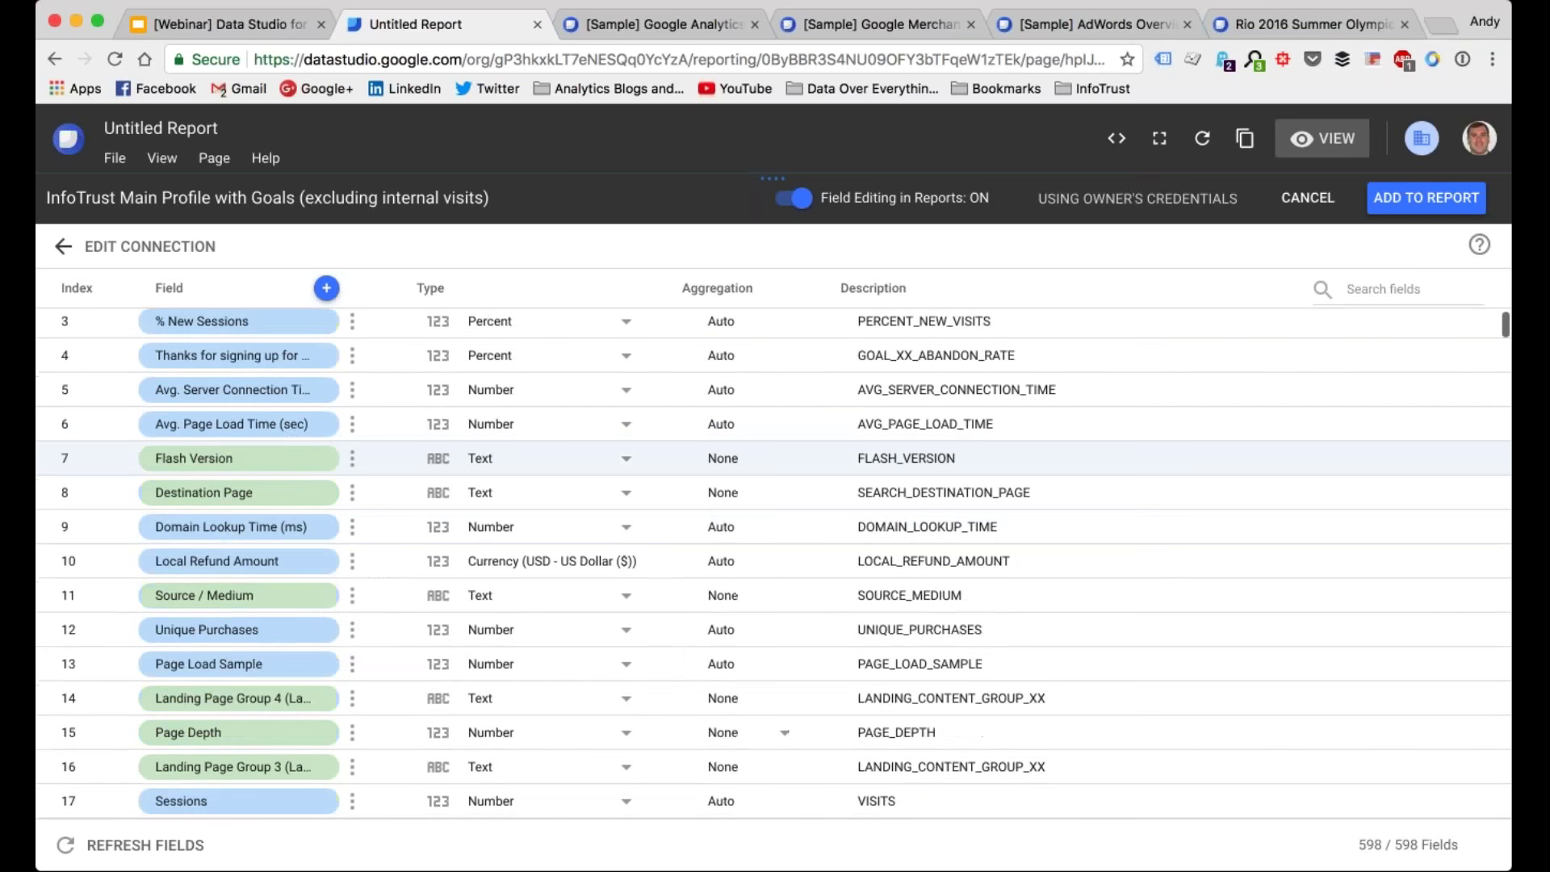
{"action": "scroll", "coordinate": [440, 457], "scroll_direction": "down", "scroll_amount": 4}
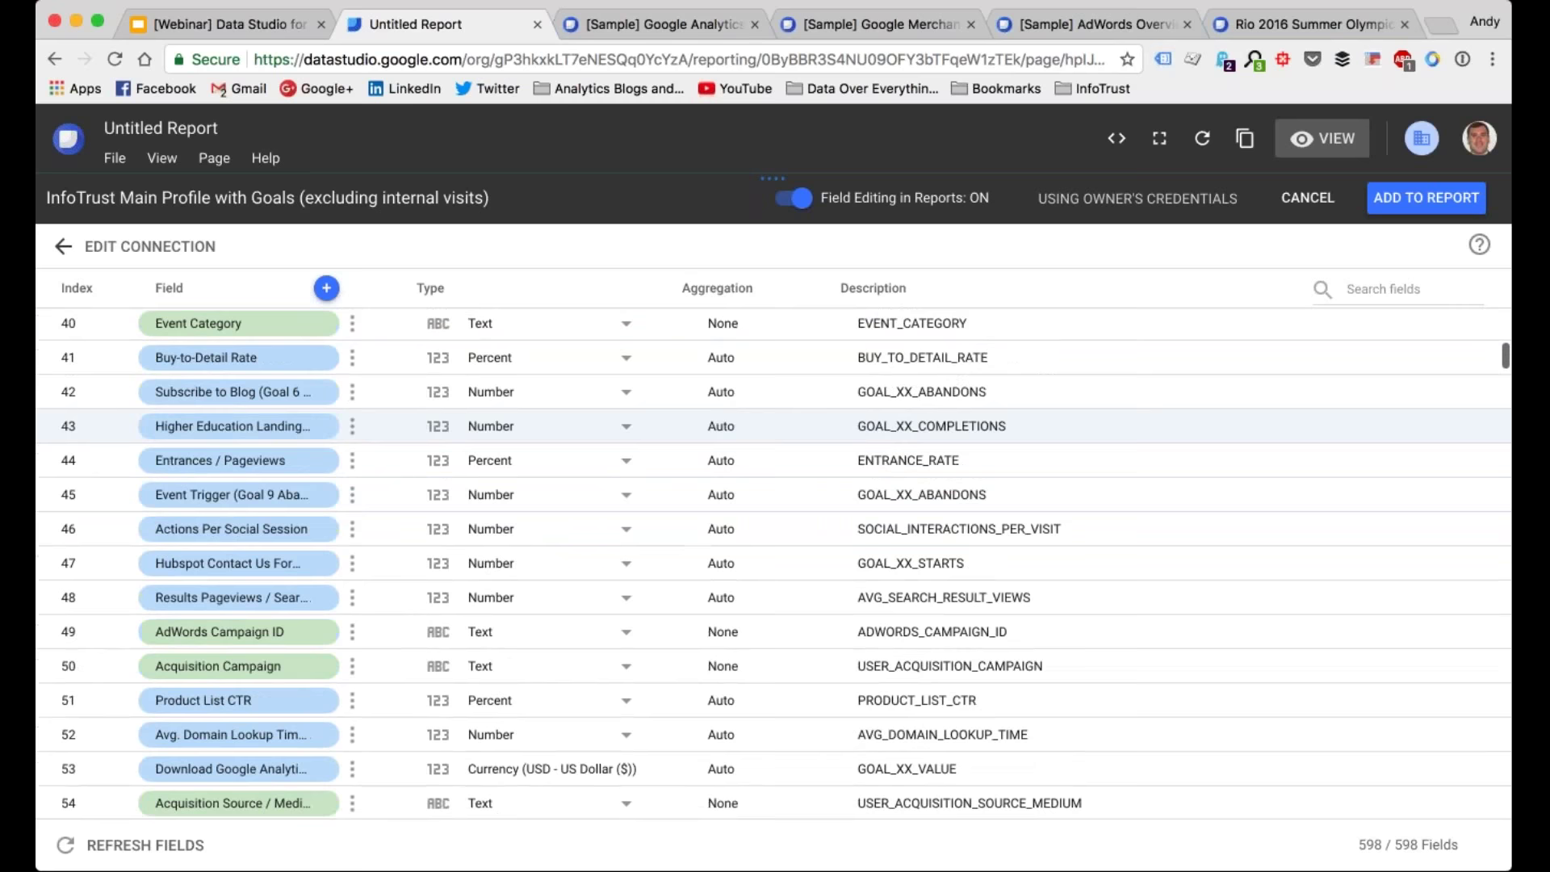
{"action": "scroll", "coordinate": [440, 599], "scroll_direction": "up", "scroll_amount": 20}
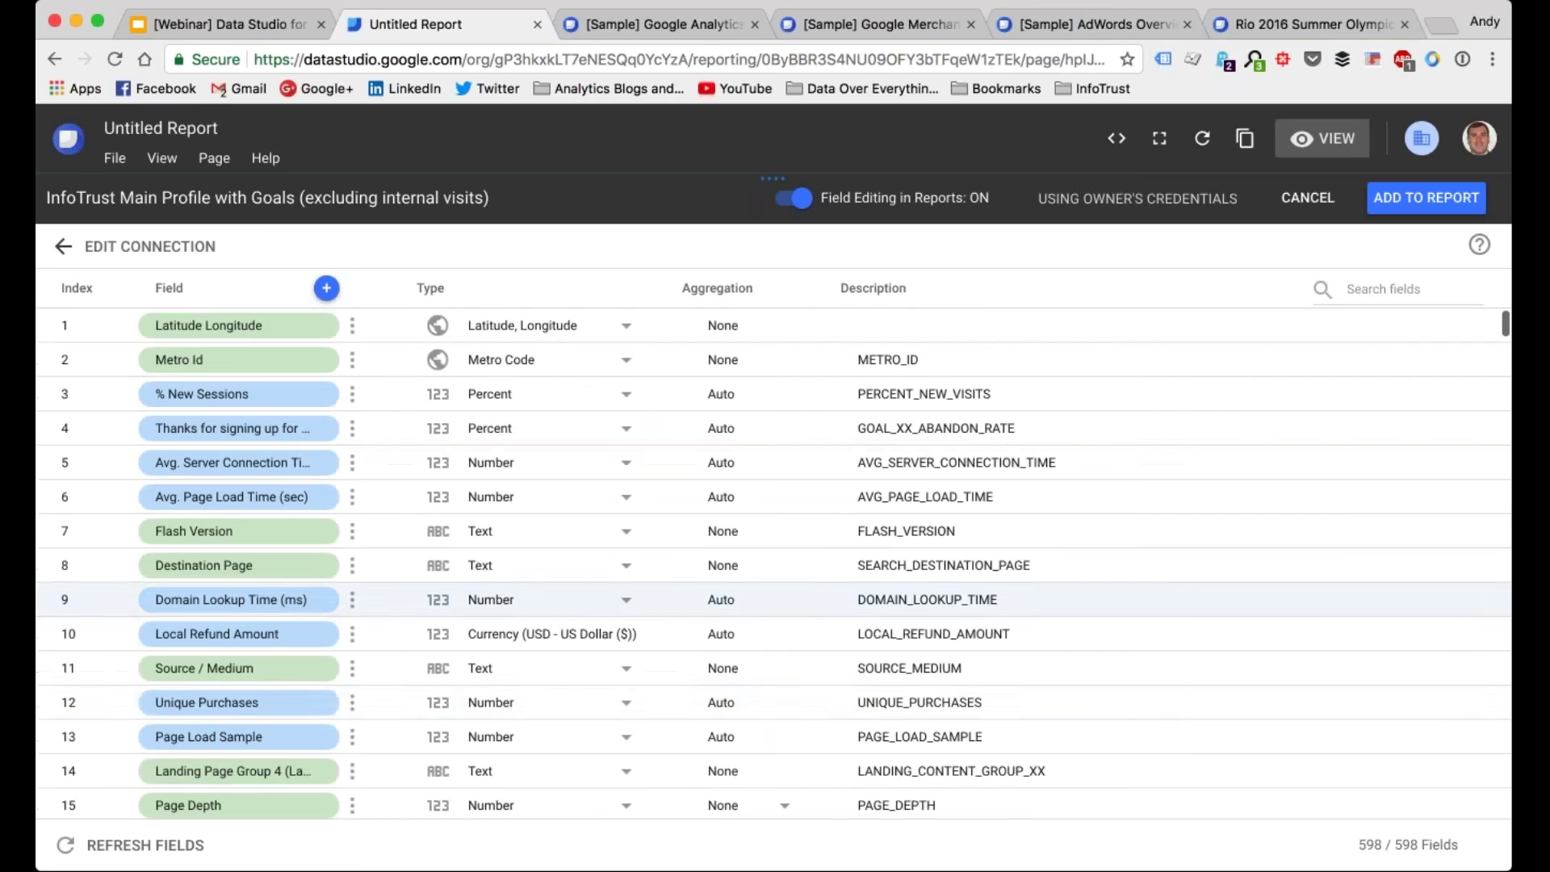
{"action": "left_click", "coordinate": [1397, 209]}
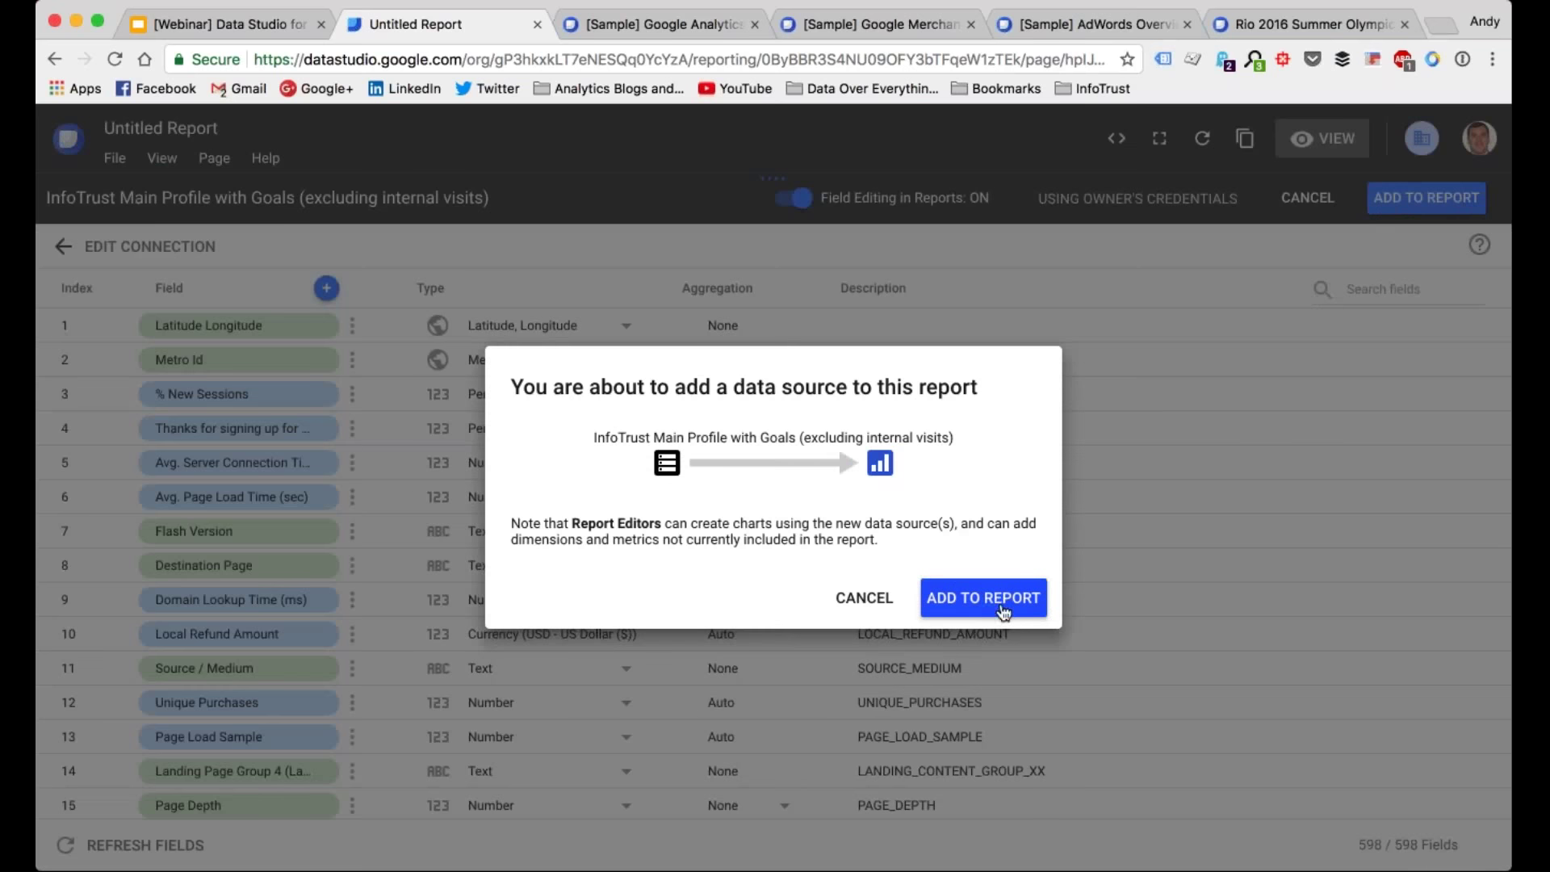
{"action": "left_click", "coordinate": [1027, 602]}
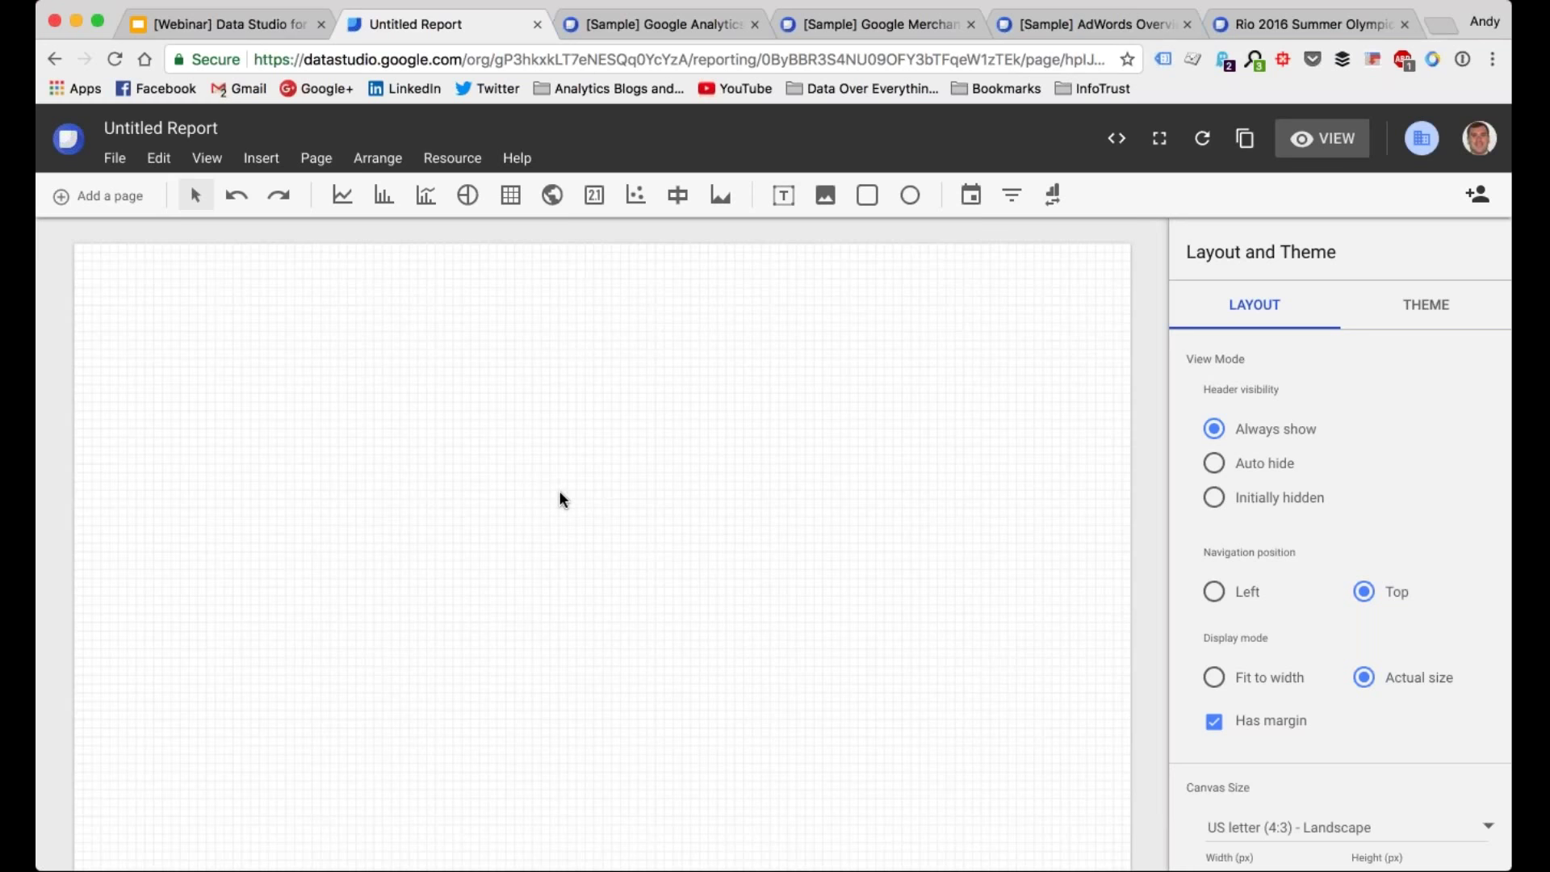
Step: Draw a wide time series chart across the upper part of the blank page
{"action": "left_click", "coordinate": [343, 197]}
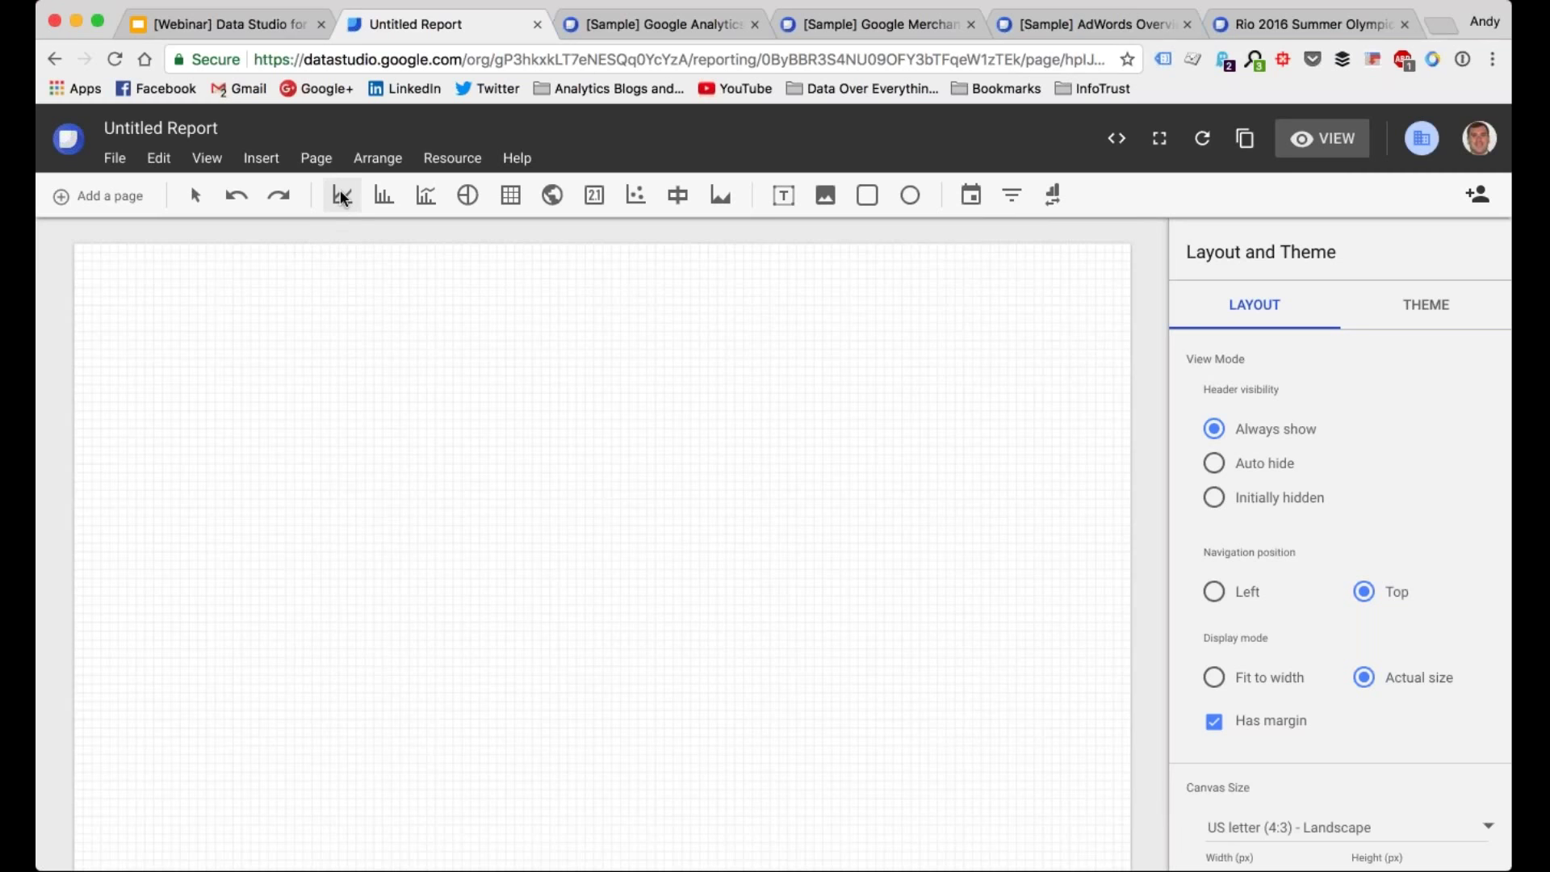
{"action": "left_click_drag", "start_coordinate": [188, 347], "coordinate": [997, 585]}
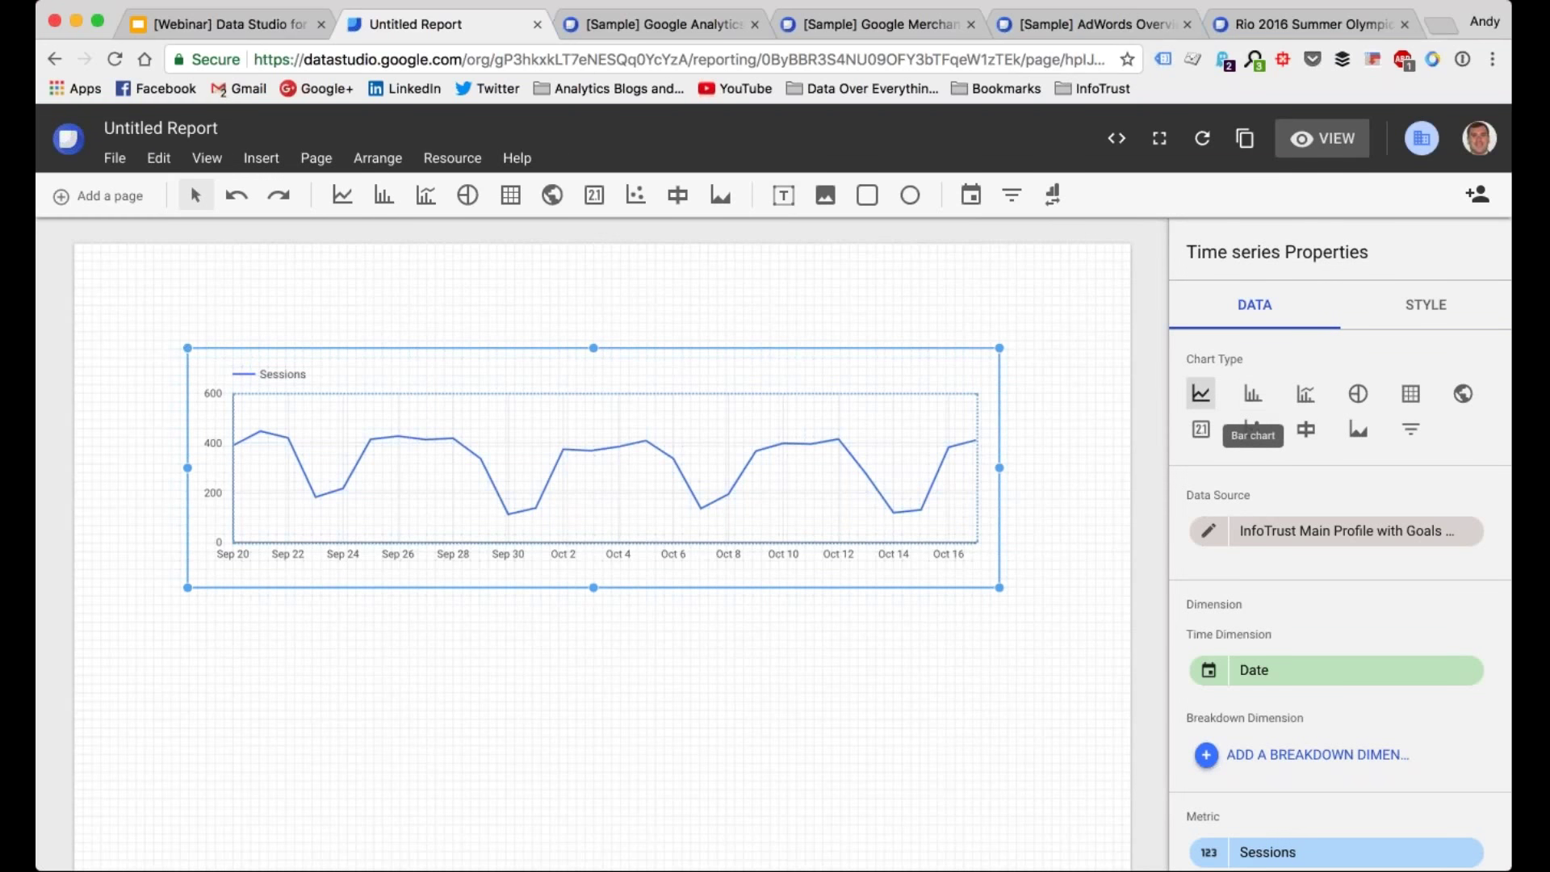
Step: Try the scatter chart type on the chart, return it to a time series and make the chart taller
{"action": "left_click", "coordinate": [1250, 432]}
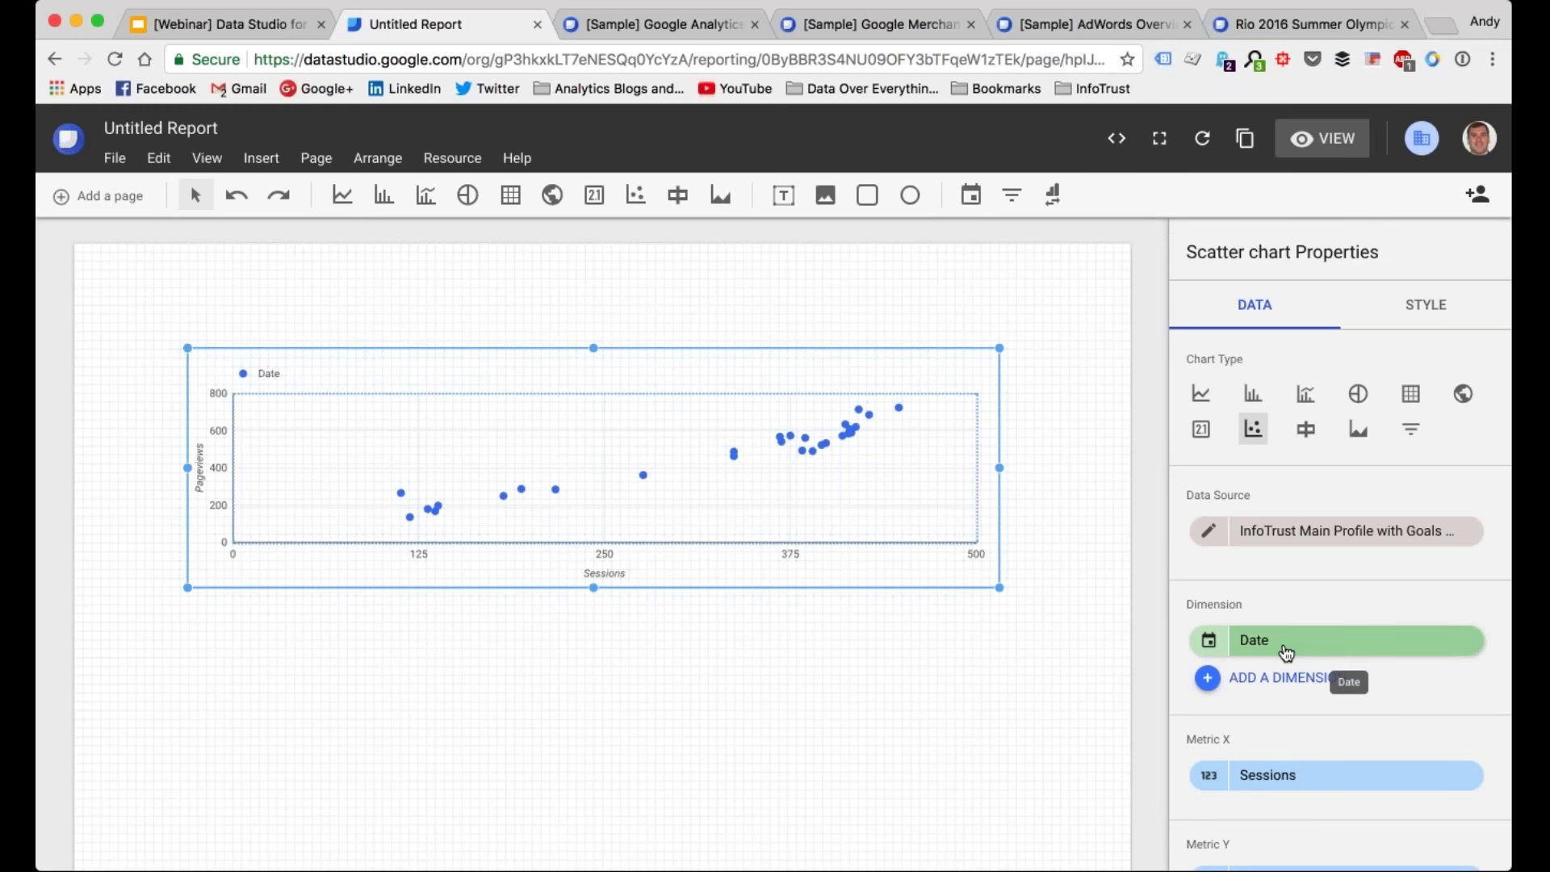
{"action": "left_click", "coordinate": [1201, 394]}
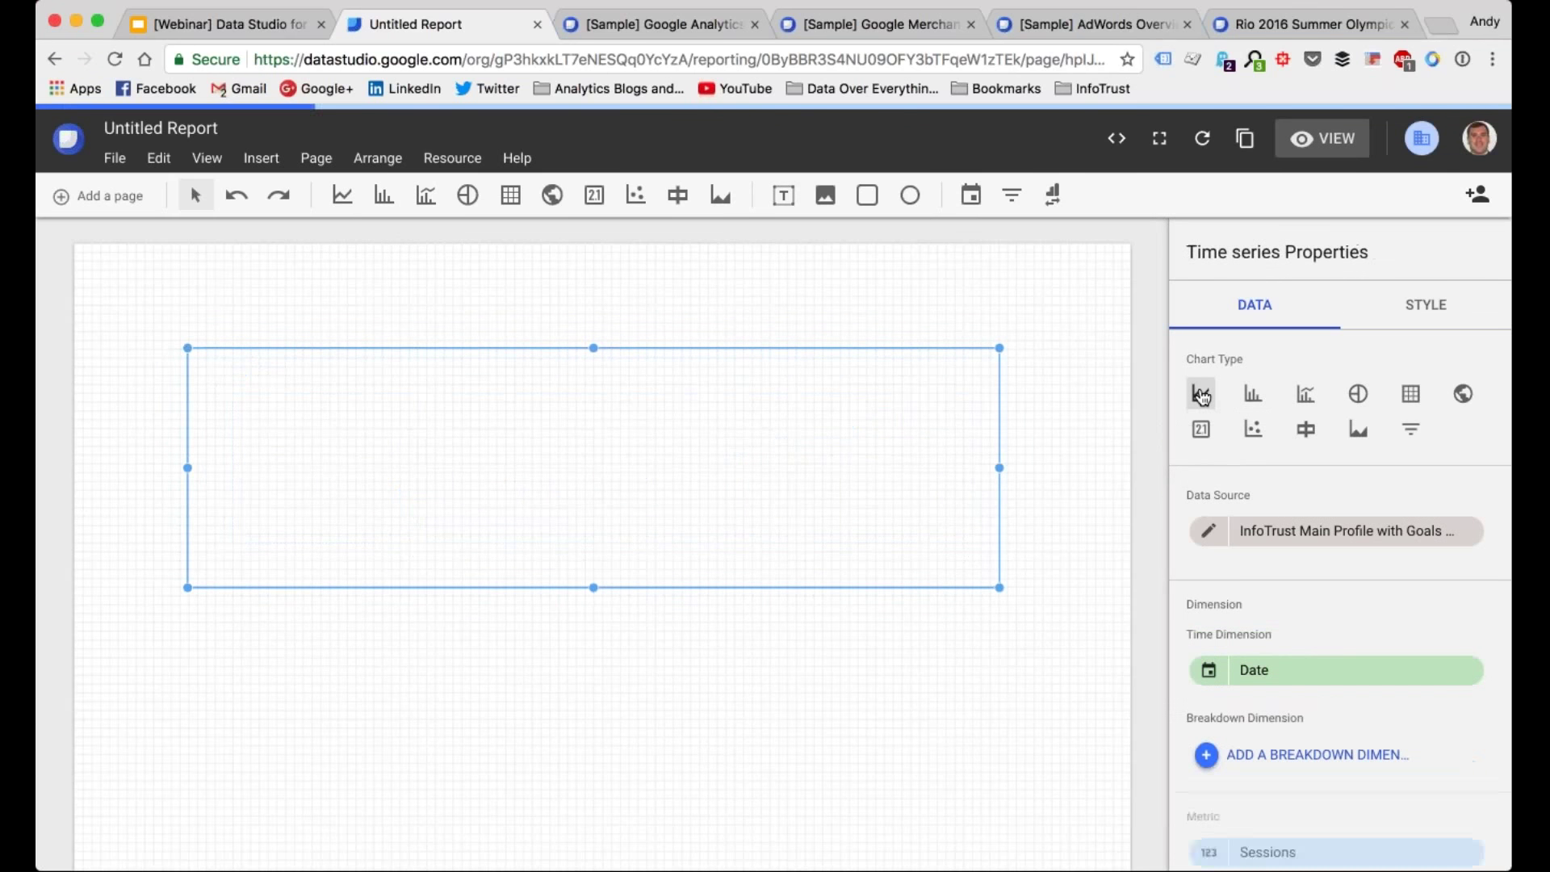
{"action": "left_click_drag", "start_coordinate": [593, 588], "coordinate": [594, 657]}
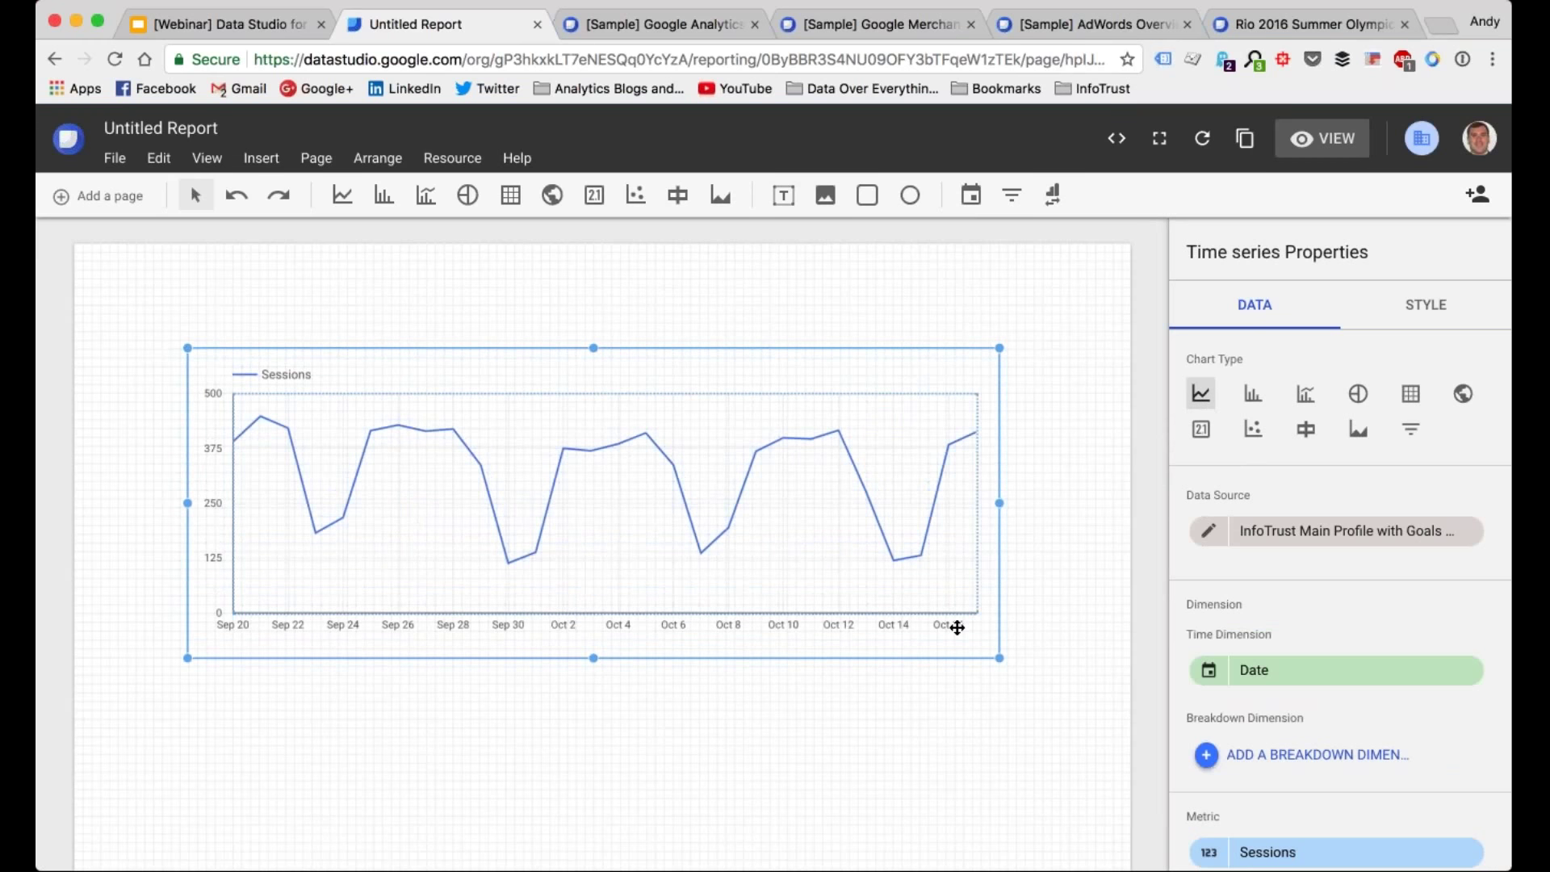
Step: Add Pageviews as a second metric to the time series chart and move the chart toward the page's upper-left corner
{"action": "scroll", "coordinate": [1312, 711], "scroll_direction": "down", "scroll_amount": 3}
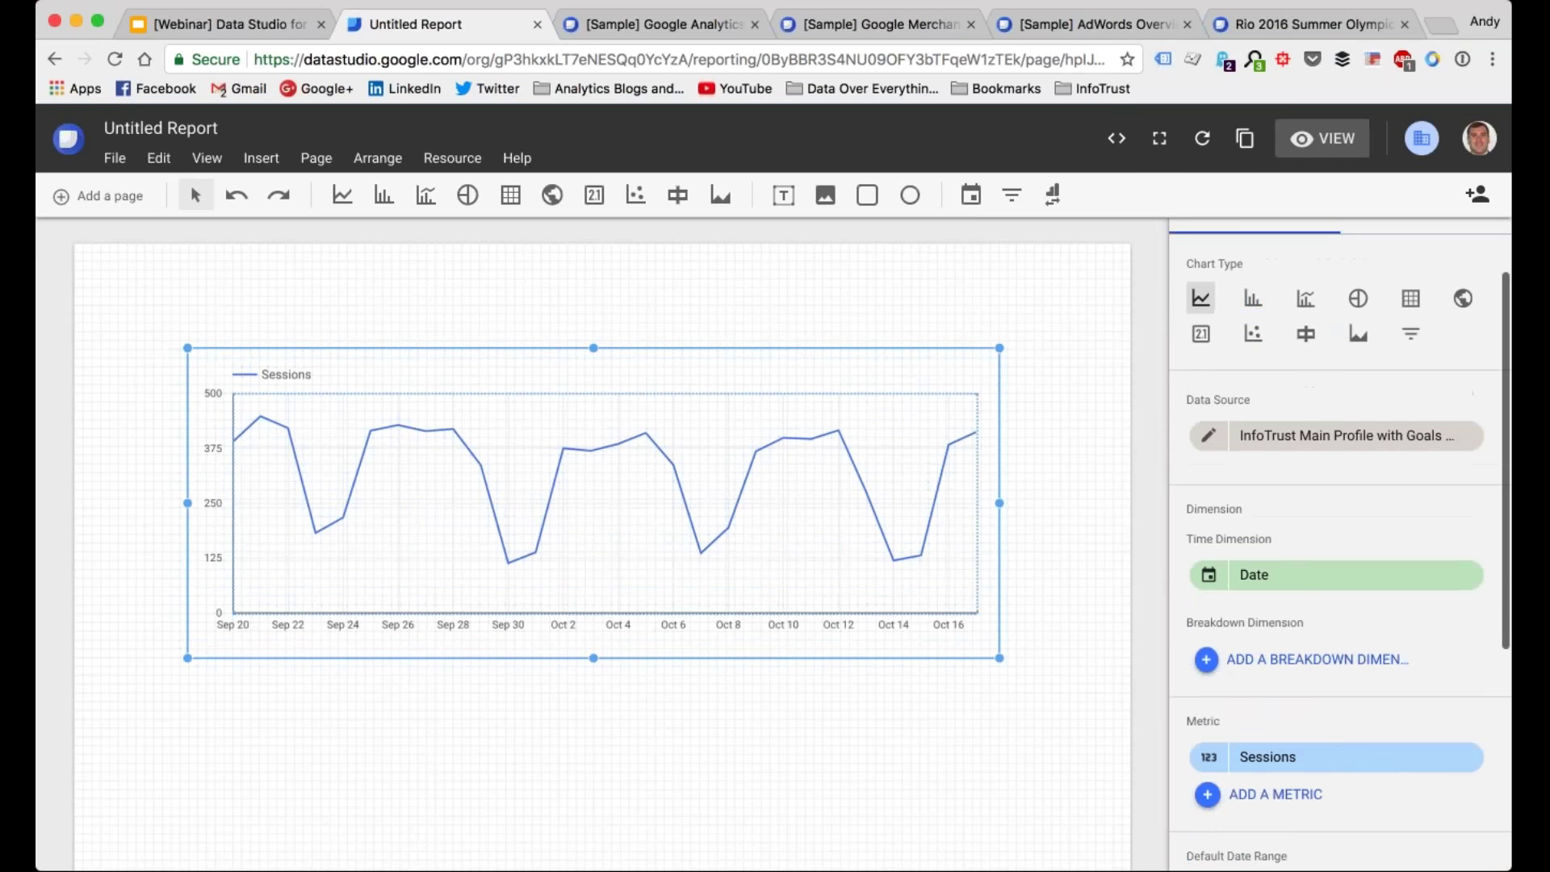
{"action": "left_click", "coordinate": [1276, 682]}
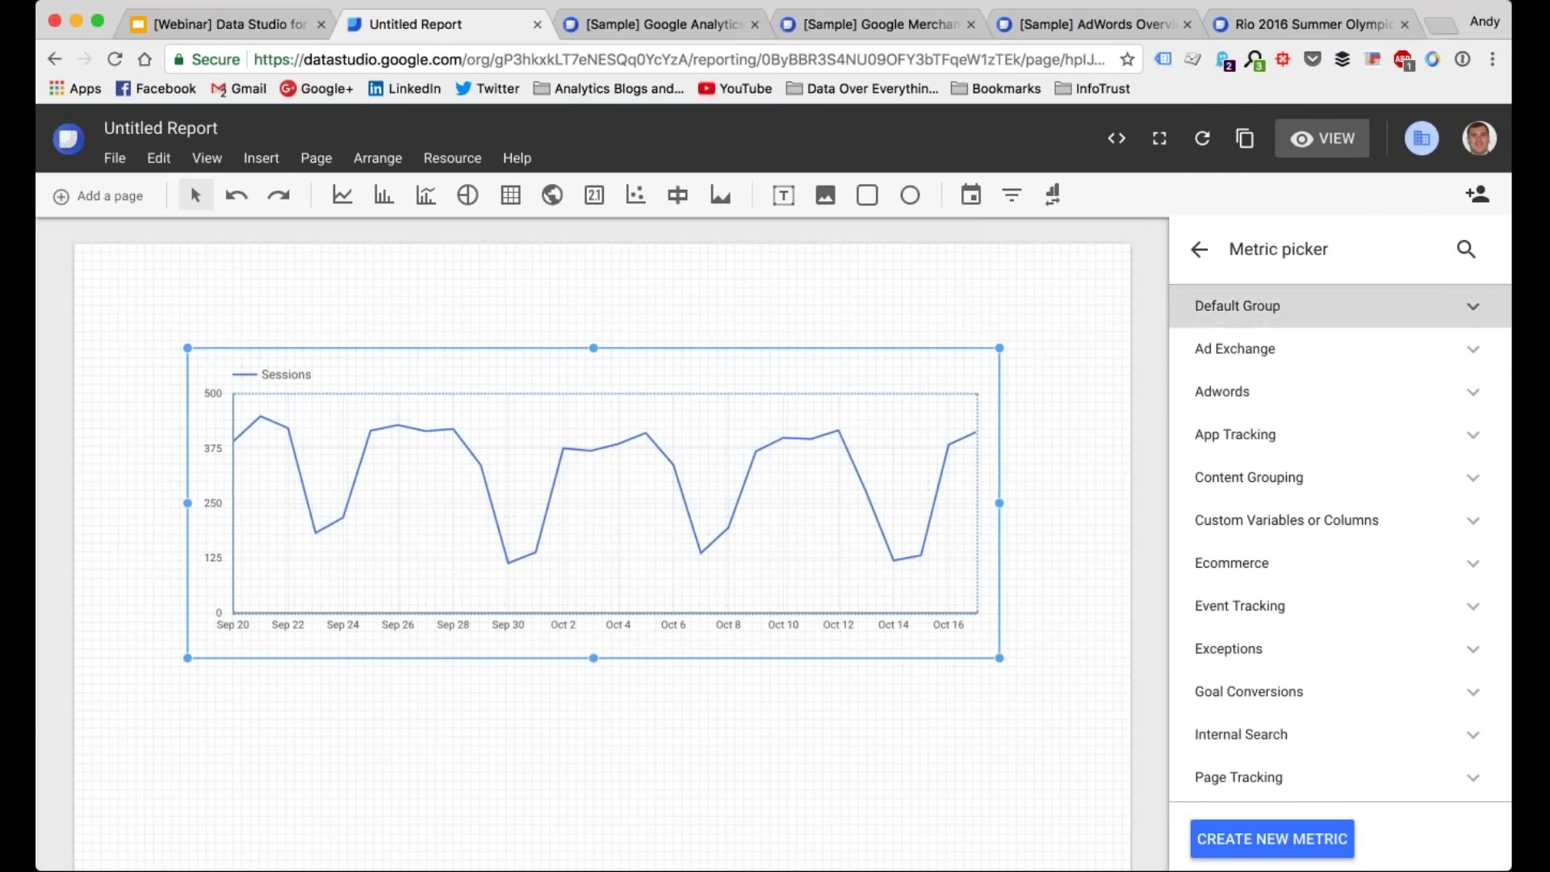
{"action": "left_click", "coordinate": [1465, 249]}
{"action": "type", "text": "pageviews"}
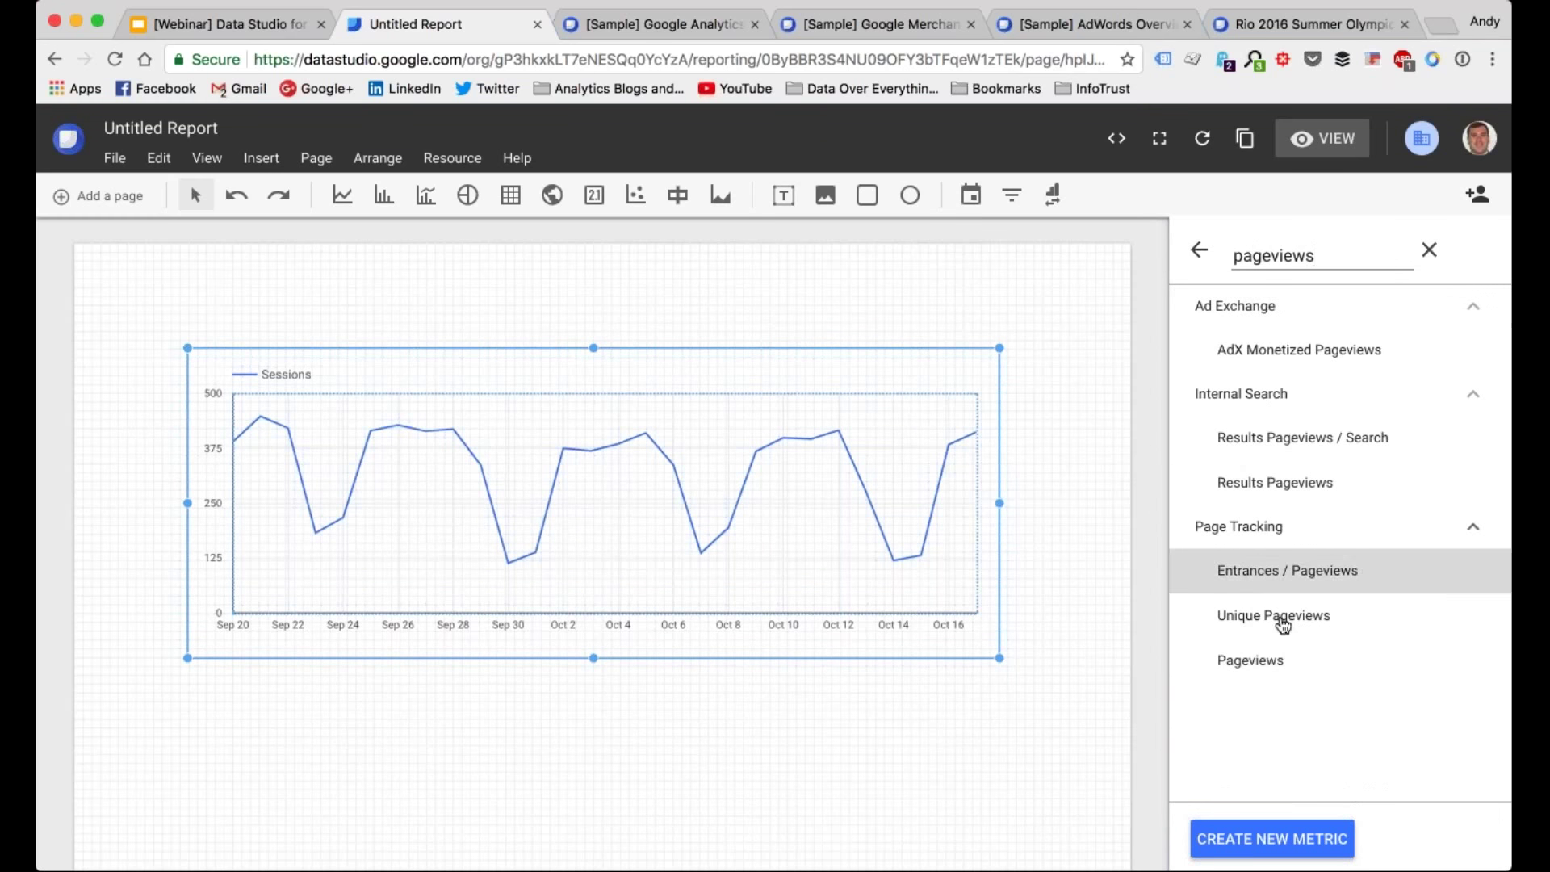
{"action": "left_click", "coordinate": [1282, 659]}
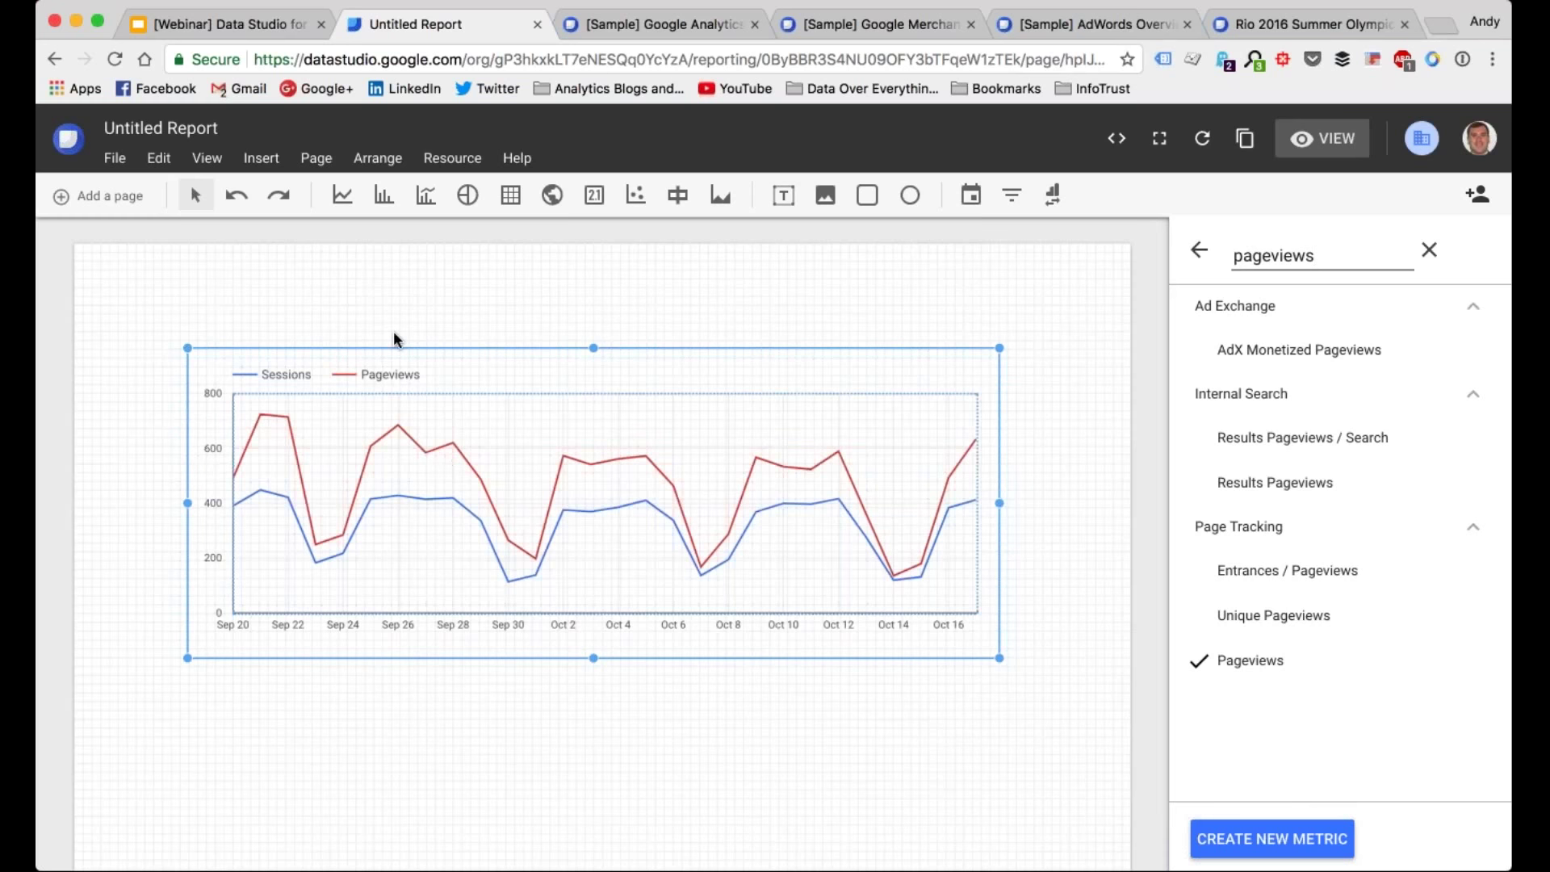
{"action": "left_click_drag", "start_coordinate": [398, 349], "coordinate": [355, 315]}
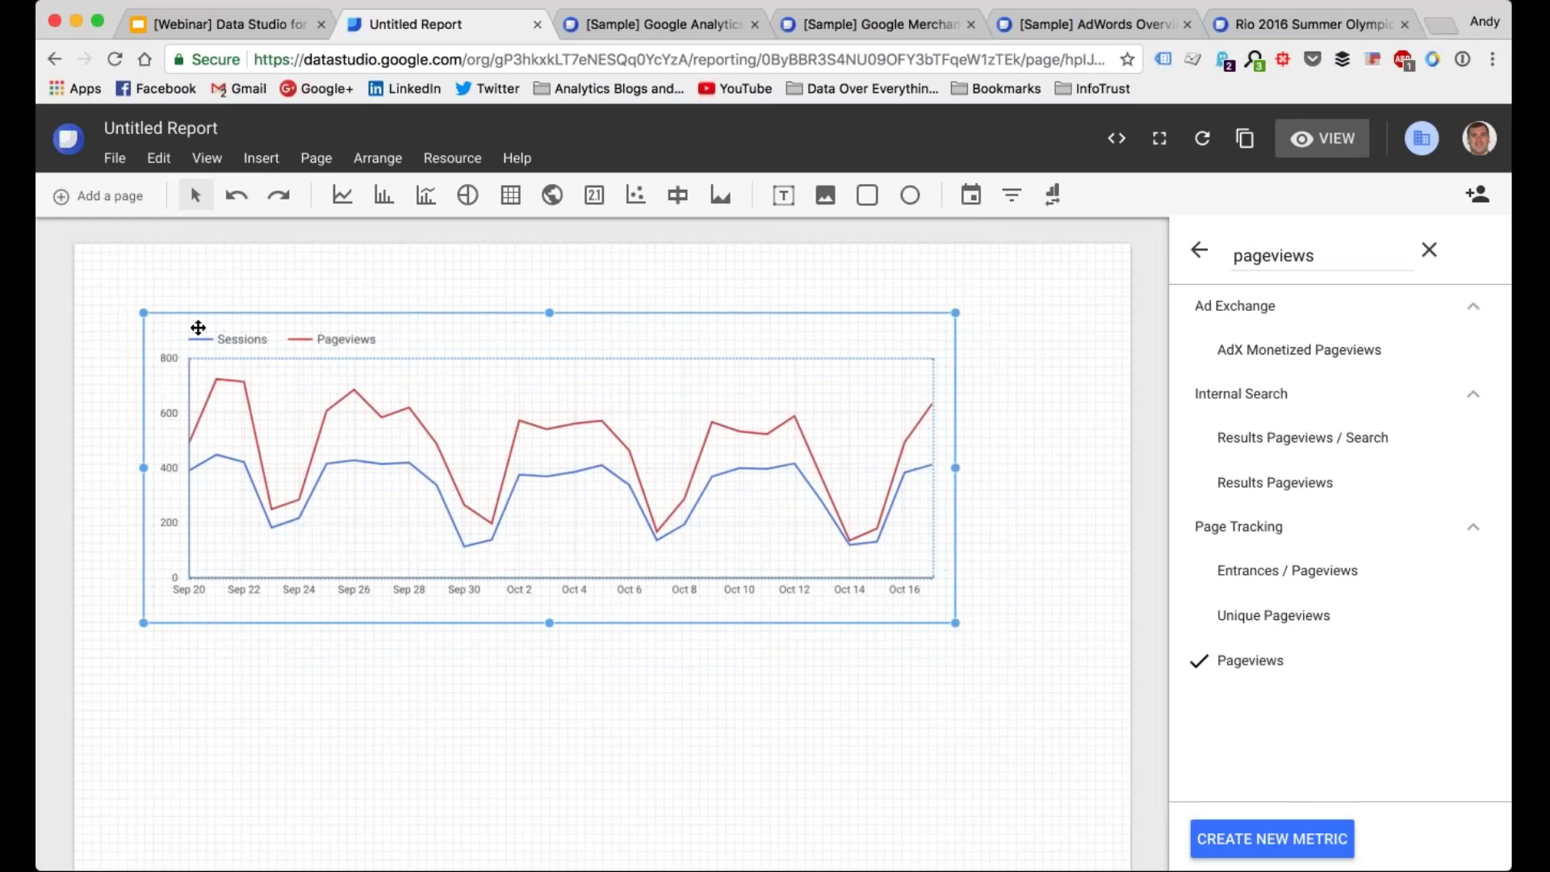
Step: Shrink the time series chart from its upper-left corner and review its style options for series, missing data and axes
{"action": "left_click_drag", "start_coordinate": [143, 313], "coordinate": [262, 327]}
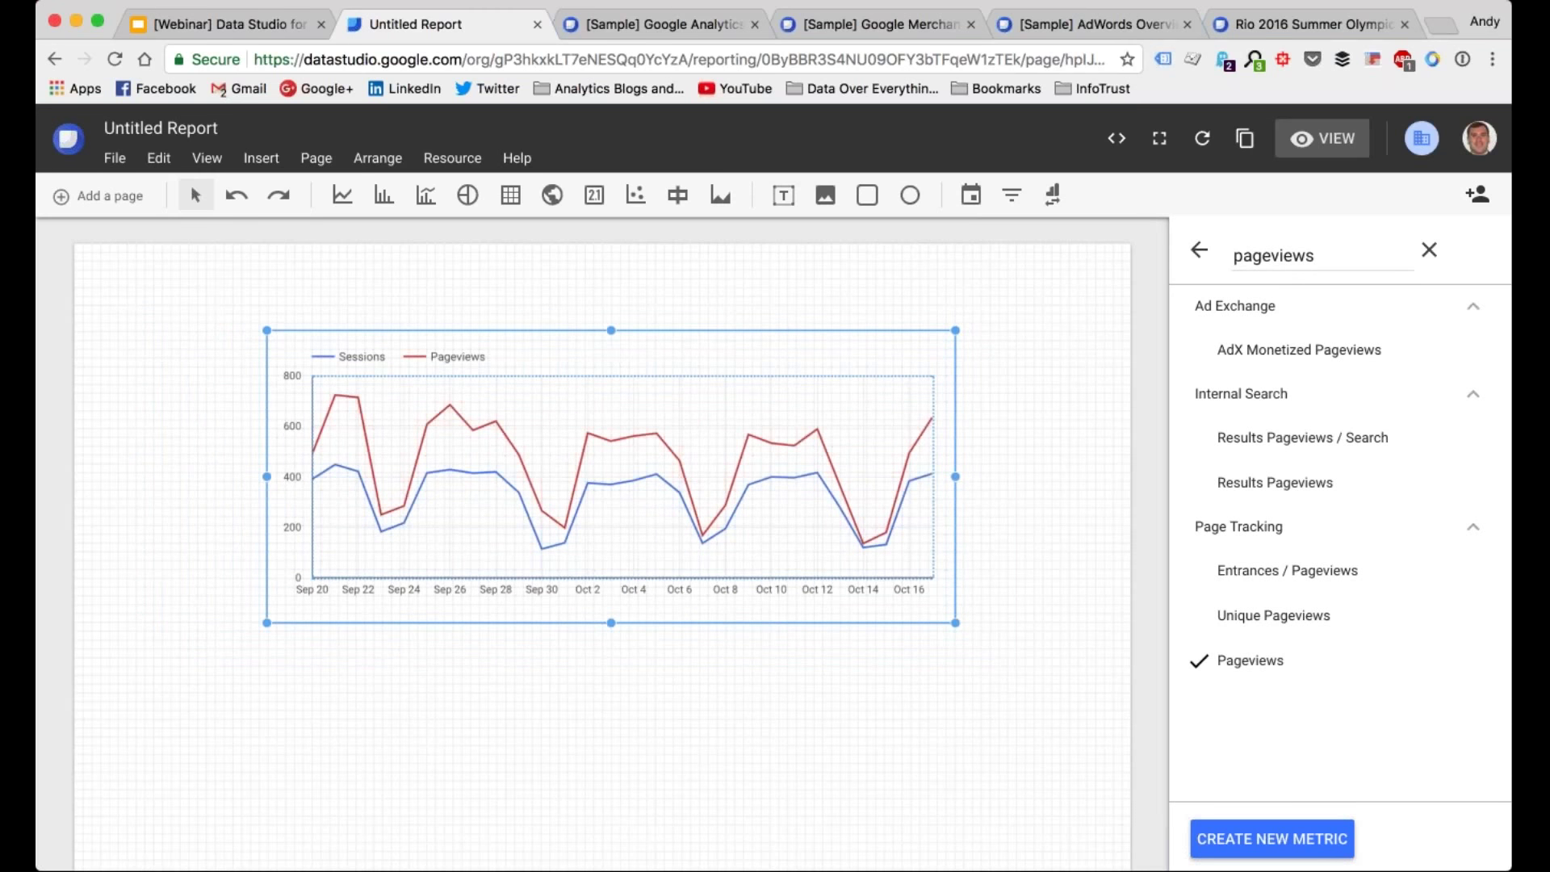
{"action": "key", "text": "Escape"}
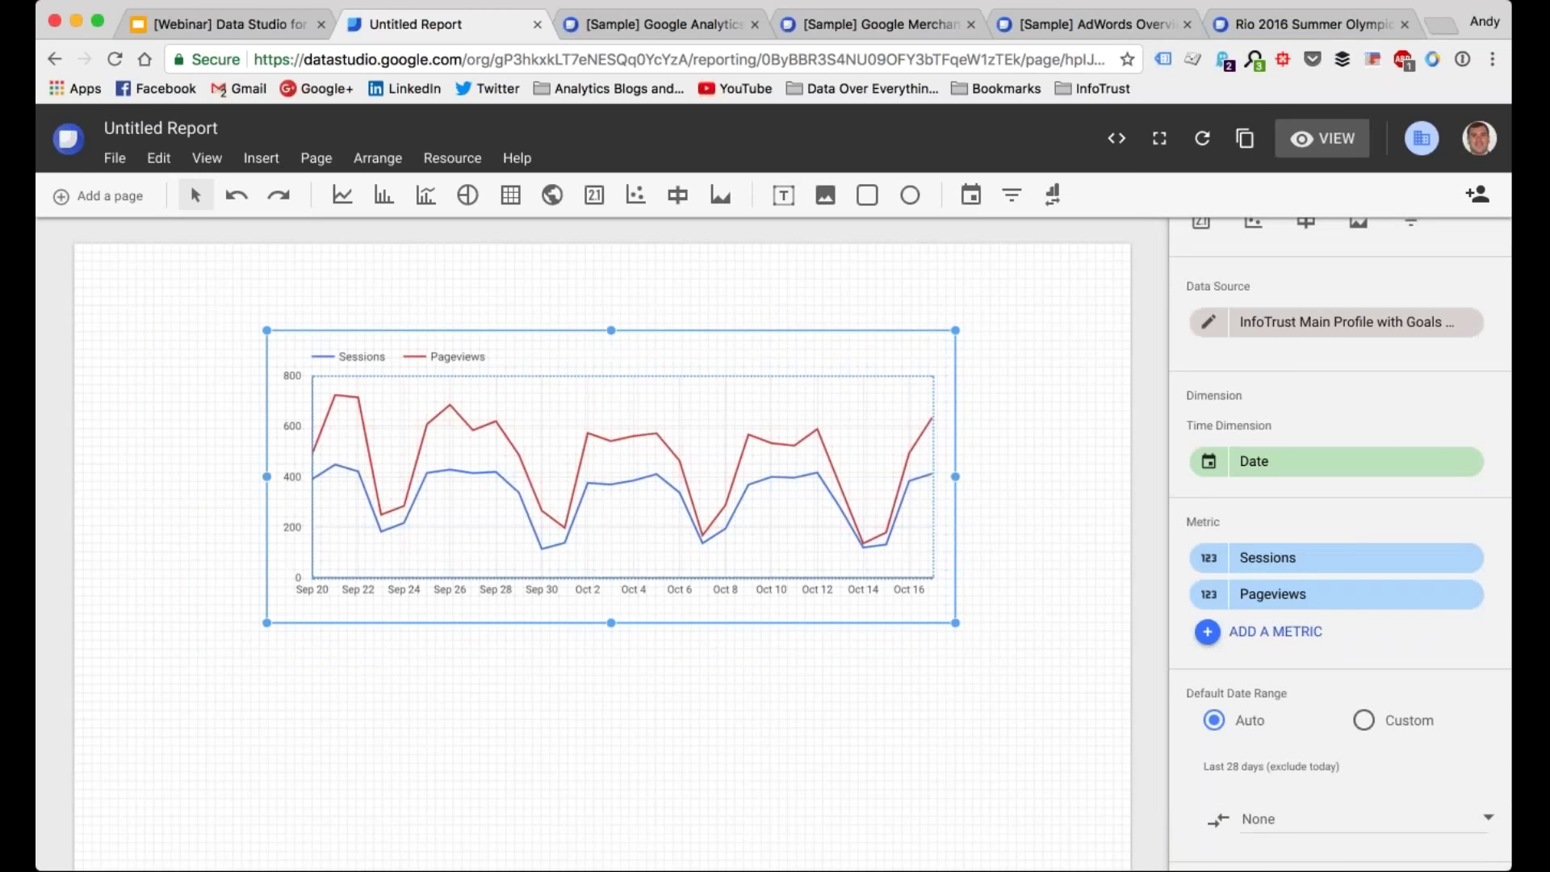
{"action": "scroll", "coordinate": [1253, 365], "scroll_direction": "up", "scroll_amount": 3}
{"action": "left_click", "coordinate": [1425, 304]}
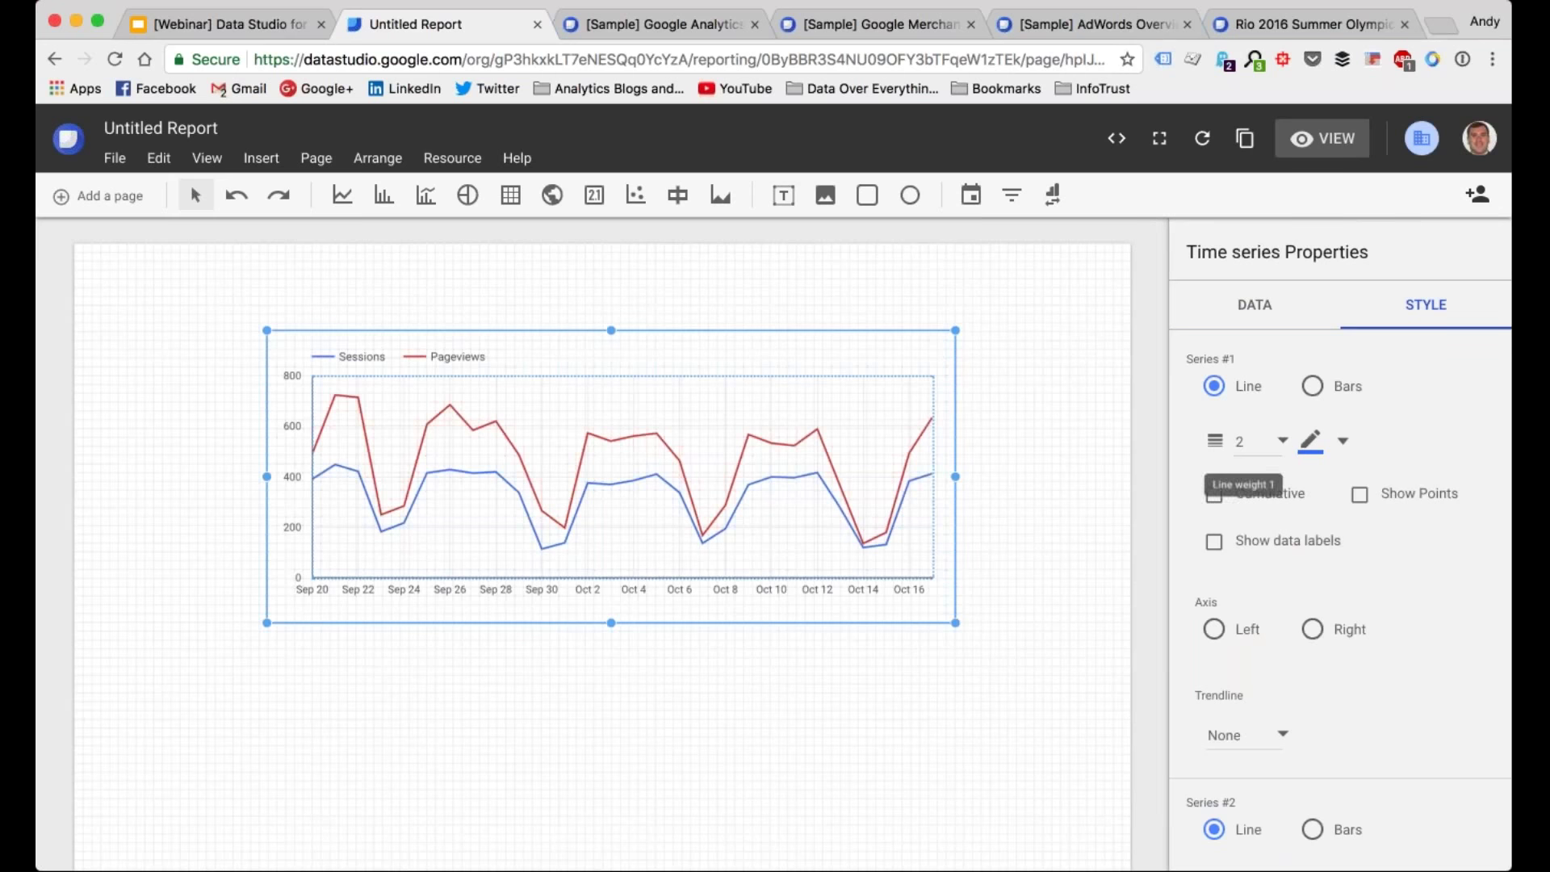
{"action": "scroll", "coordinate": [1260, 485], "scroll_direction": "down", "scroll_amount": 3}
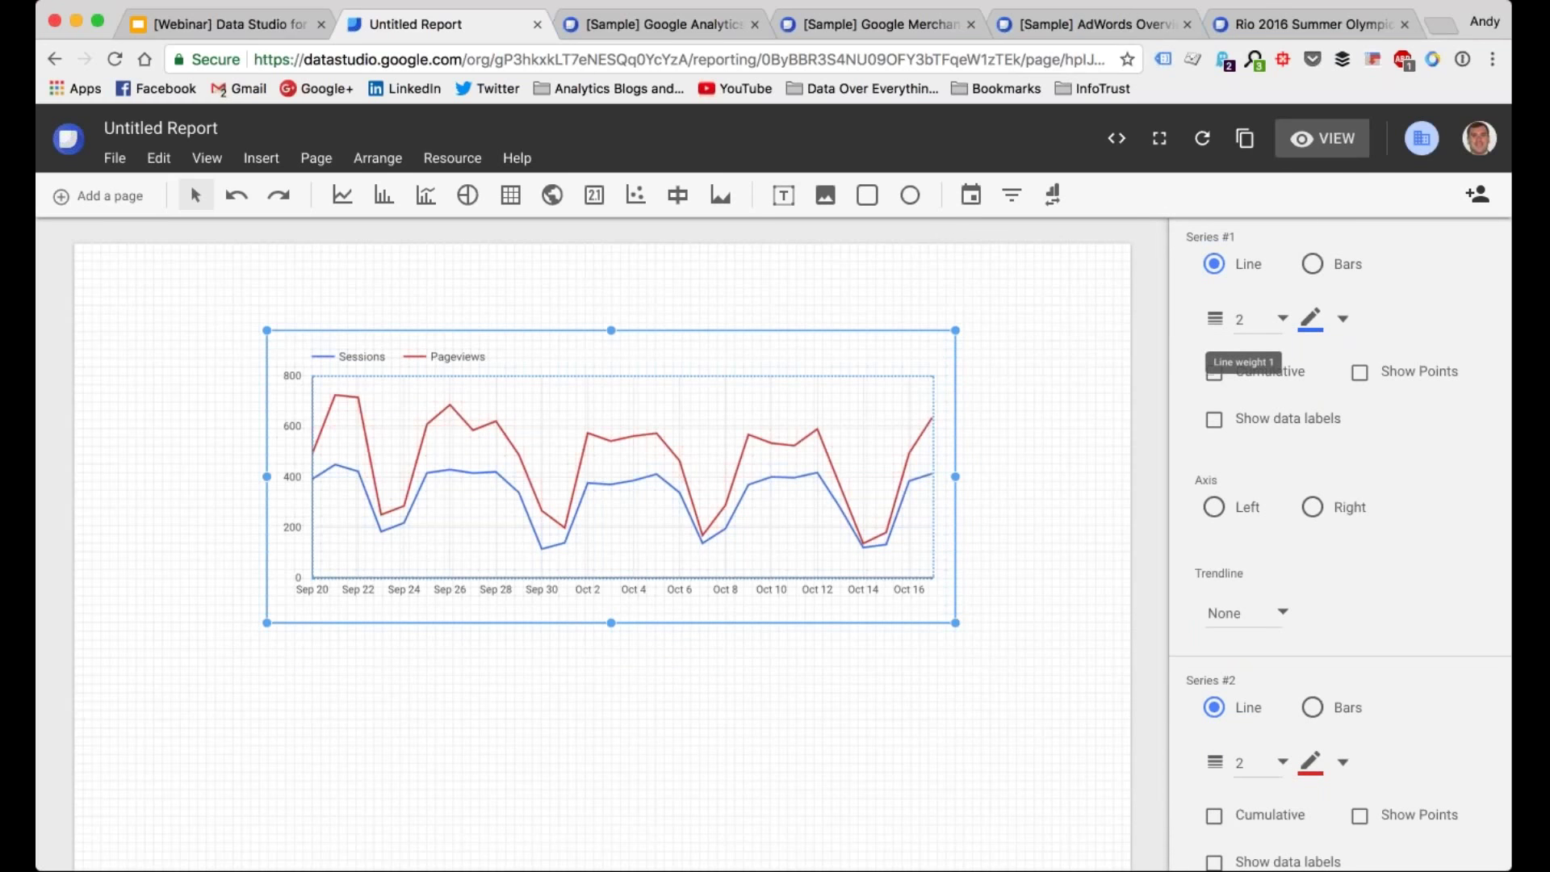
{"action": "scroll", "coordinate": [1340, 541], "scroll_direction": "down", "scroll_amount": 10}
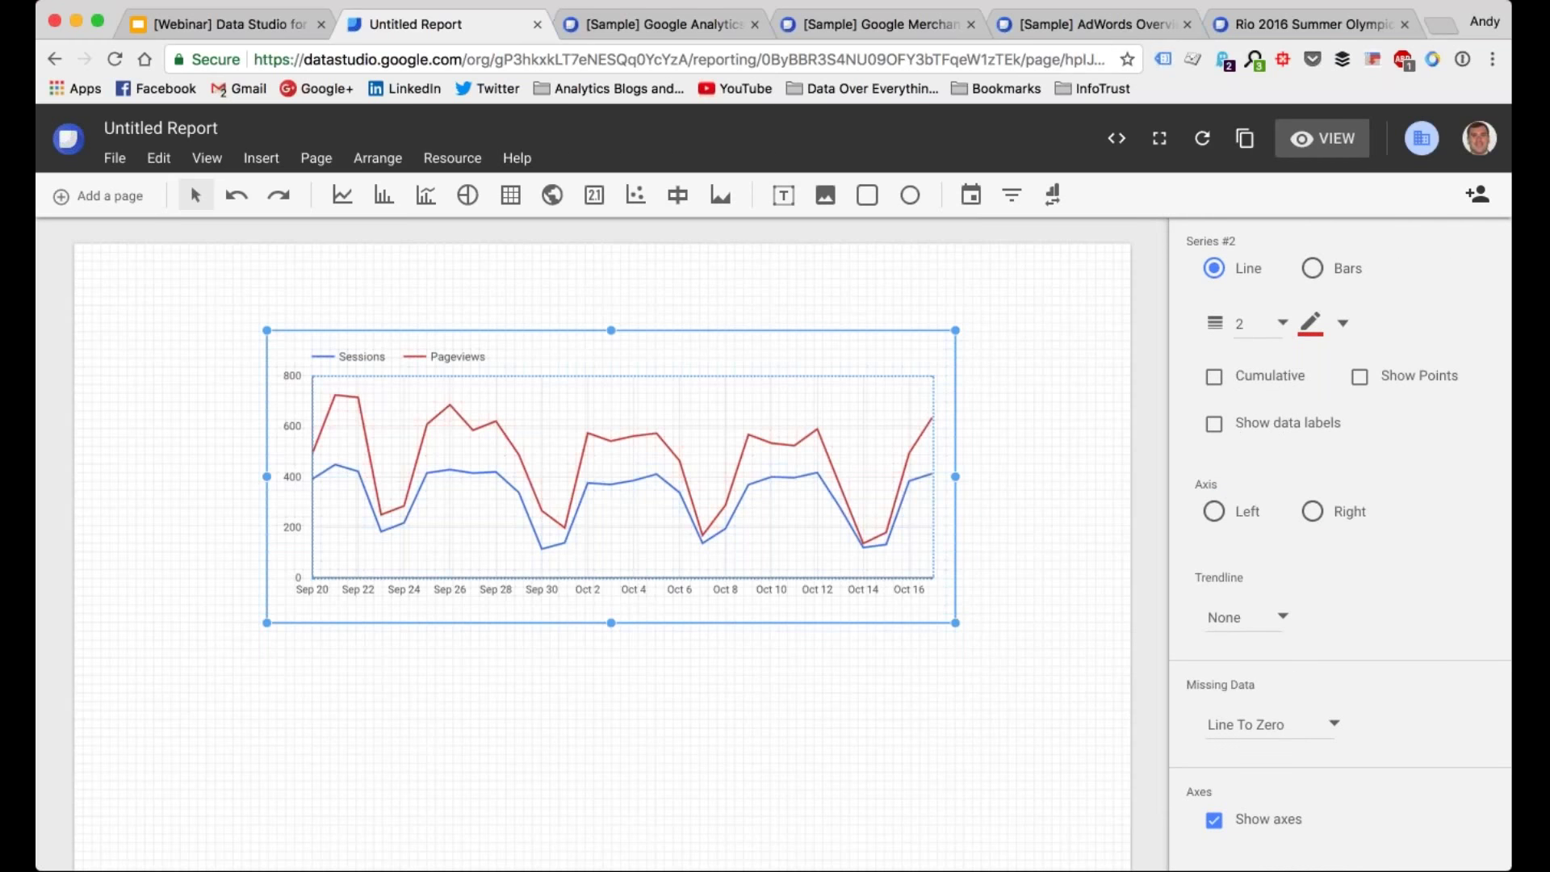
{"action": "scroll", "coordinate": [1340, 541], "scroll_direction": "down", "scroll_amount": 10}
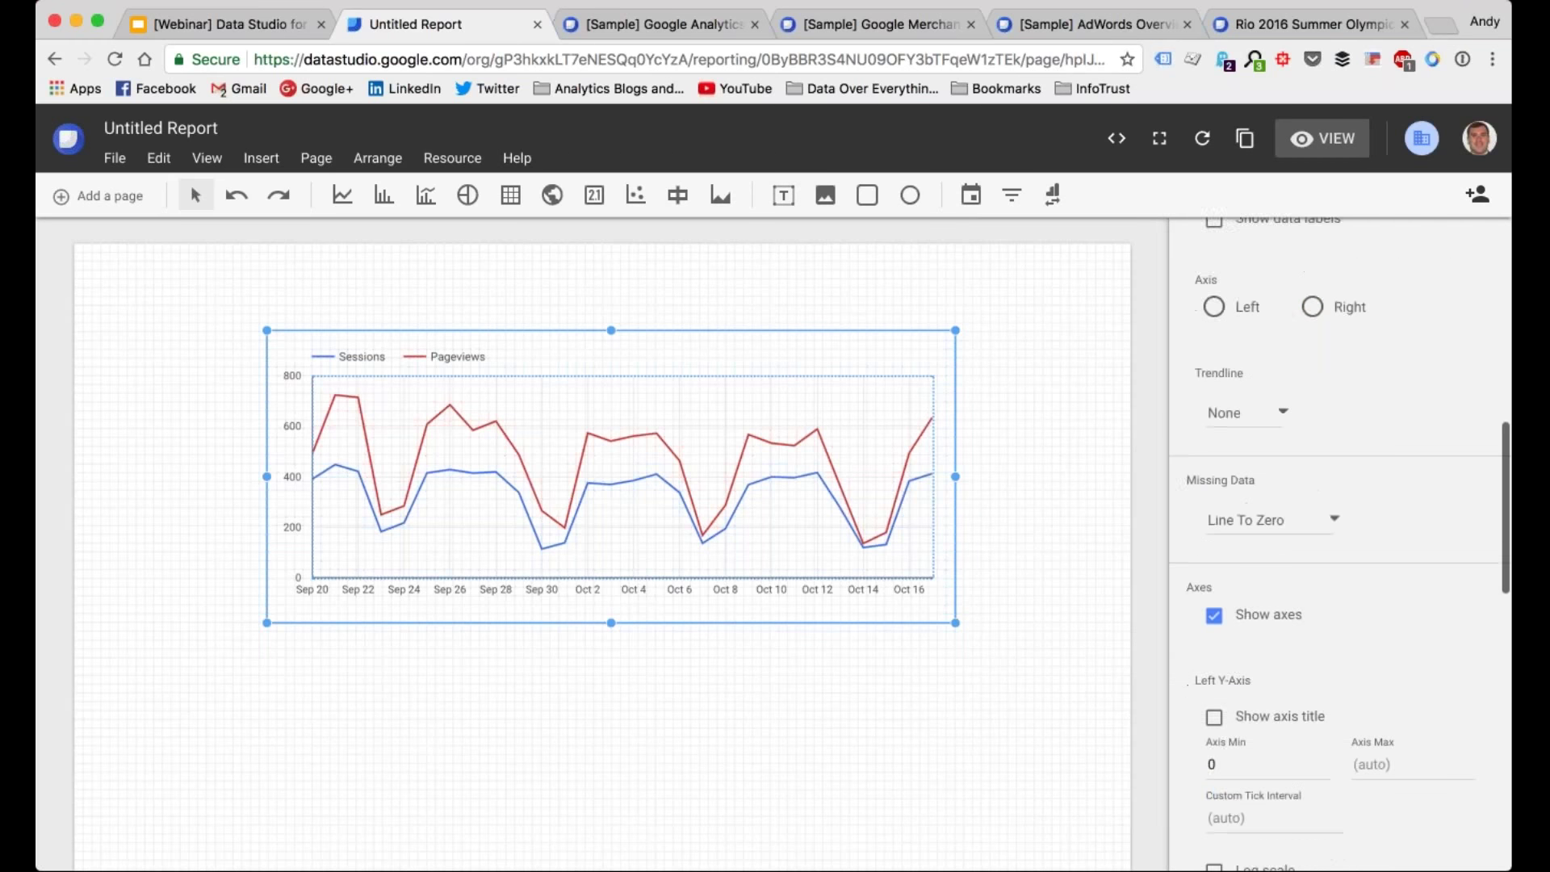
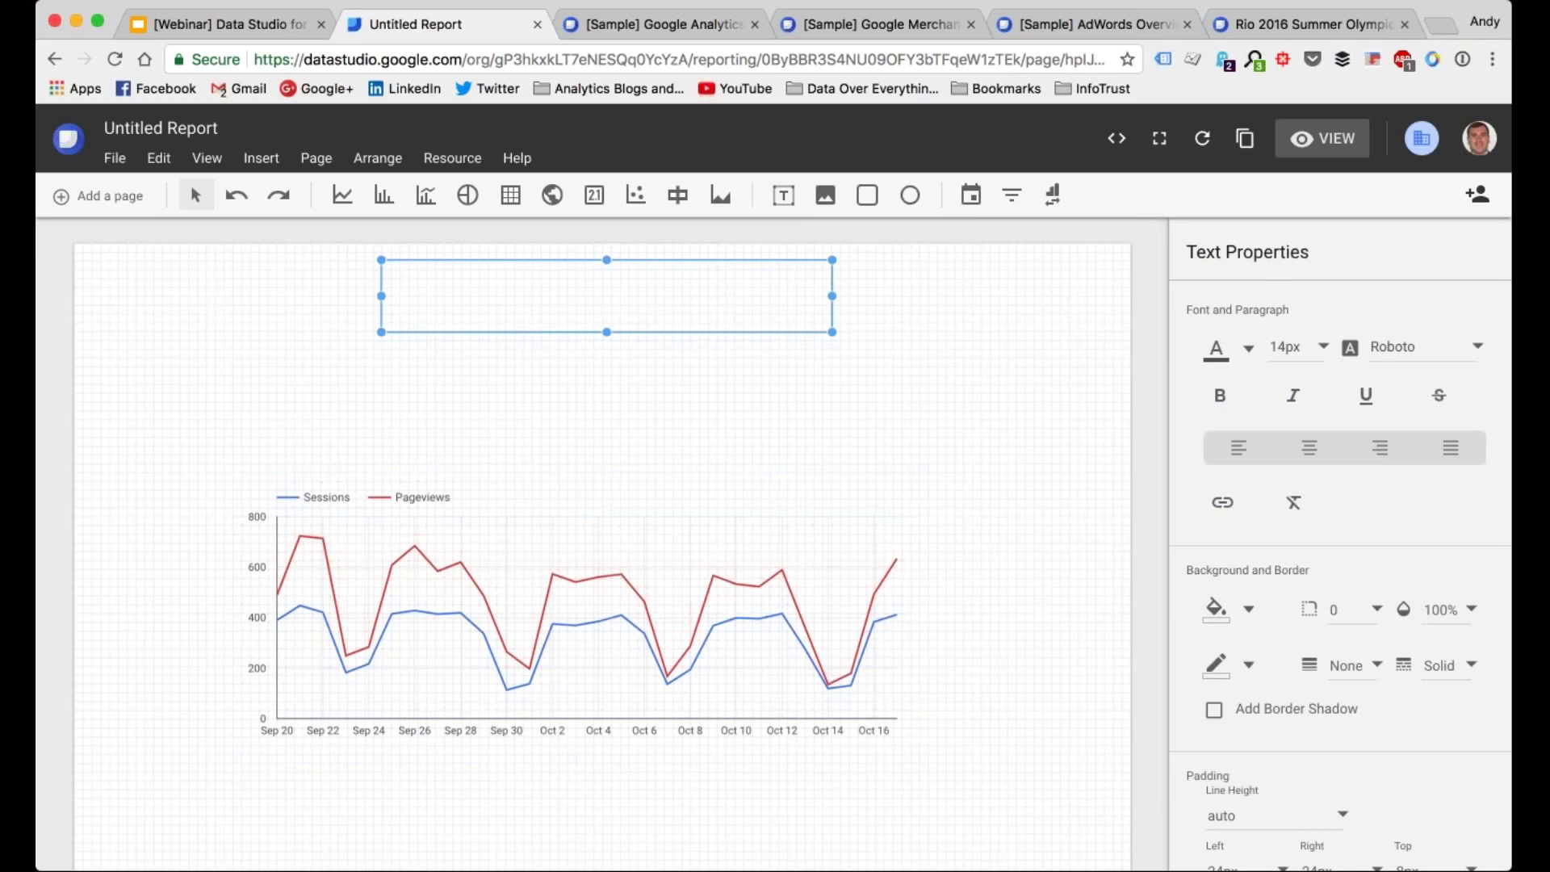
Step: Enter the title "Example Webinar Dashboard" in the text box above the chart
{"action": "type", "text": "Example Webinar Dasbhoar"}
{"action": "key", "text": "BackSpace"}
{"action": "key", "text": "BackSpace"}
{"action": "key", "text": "BackSpace"}
{"action": "key", "text": "BackSpace"}
{"action": "type", "text": "hboard"}
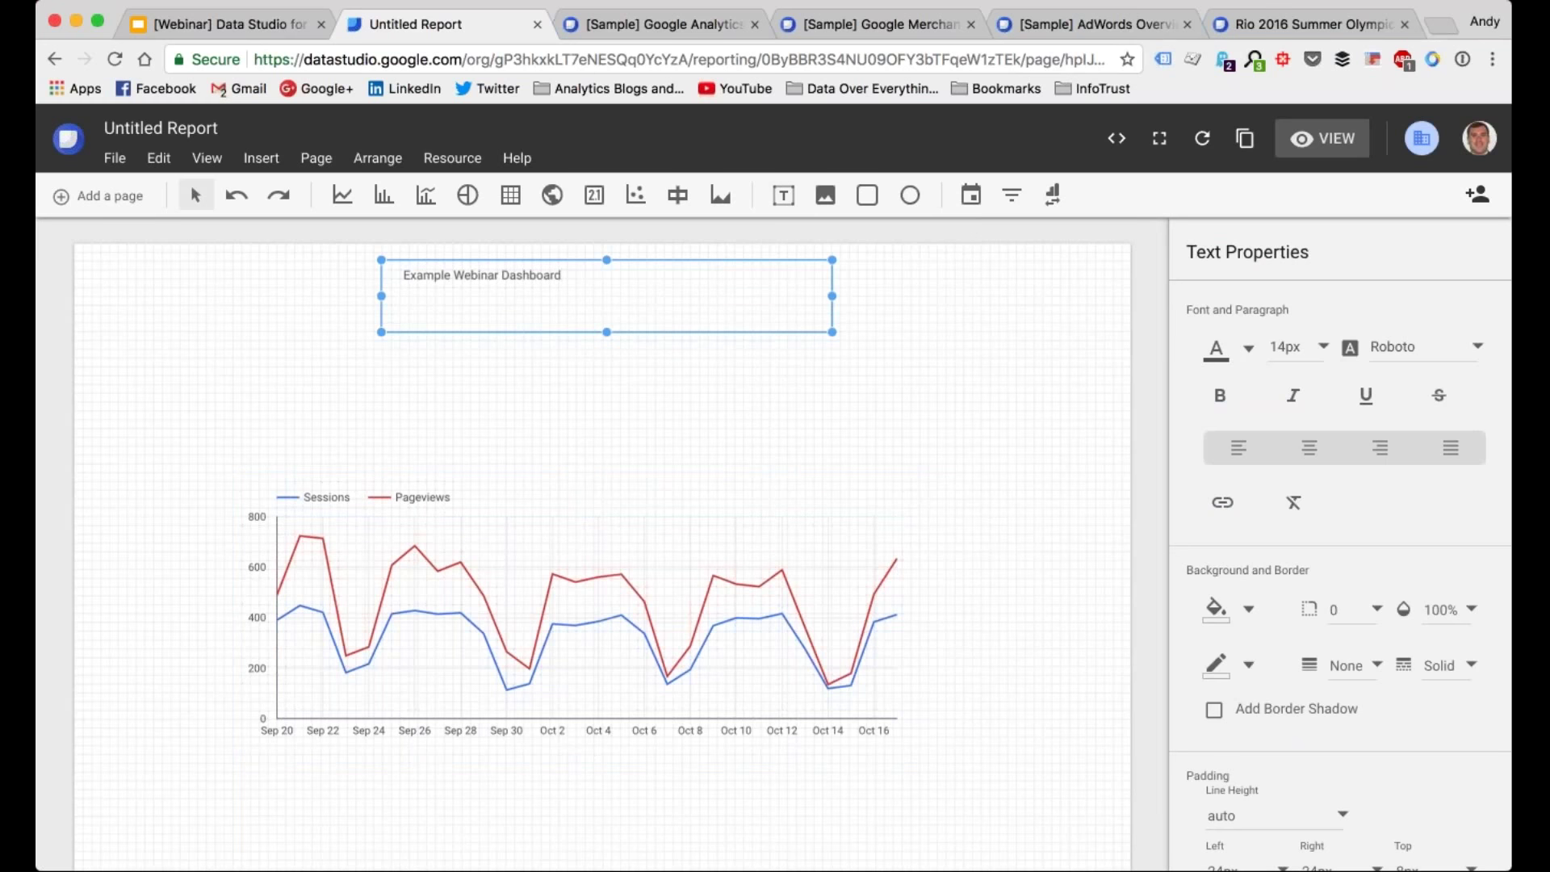
Step: Format the dashboard title as bold, centered text at 48px
{"action": "triple_click", "coordinate": [510, 280]}
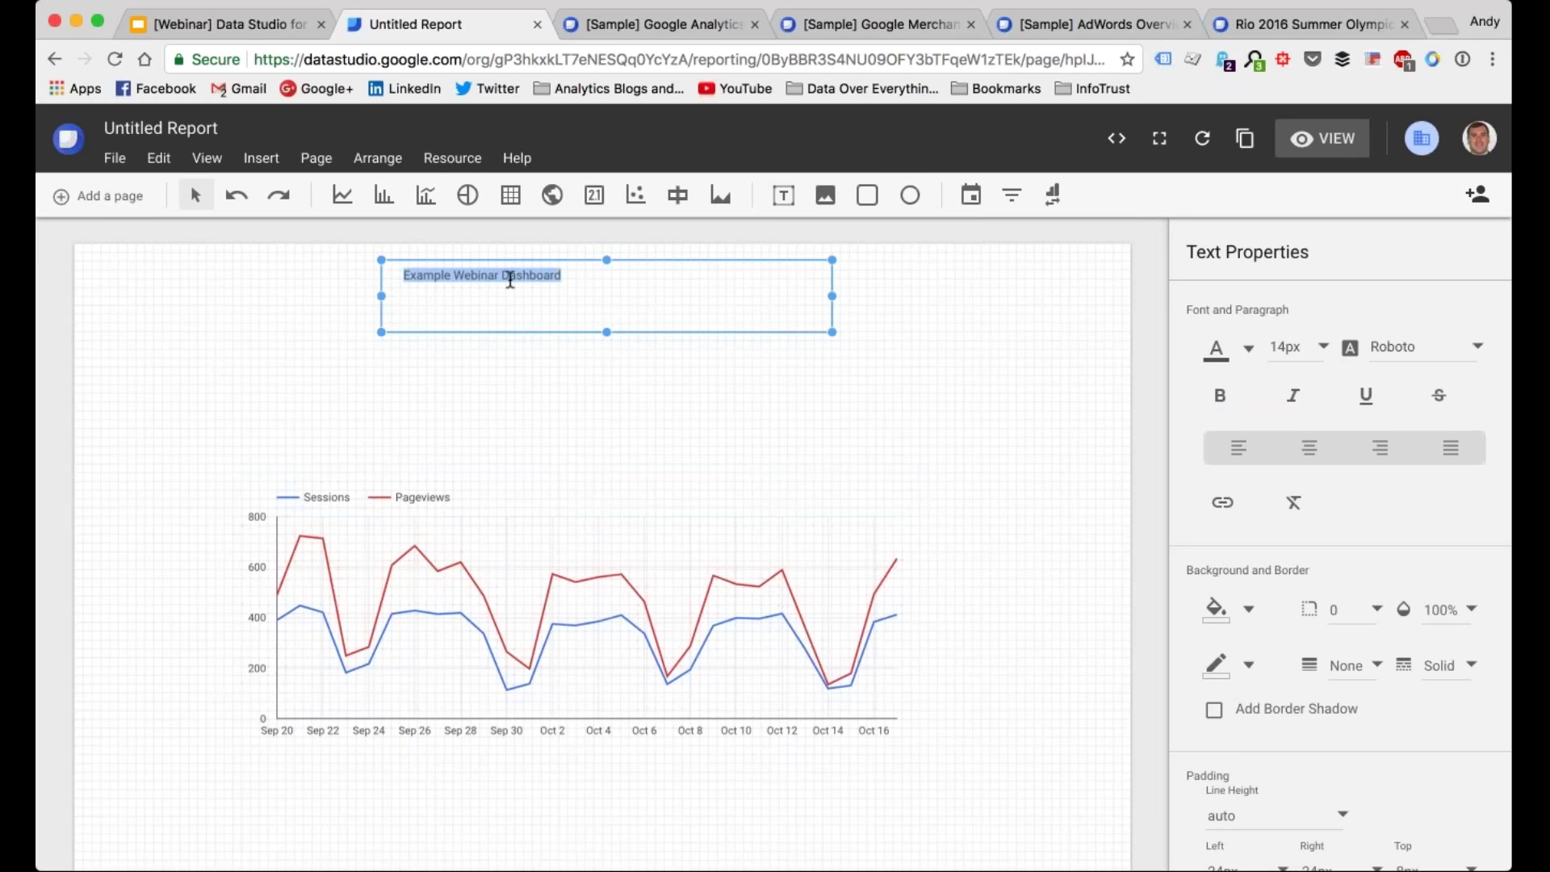
{"action": "left_click", "coordinate": [1217, 408]}
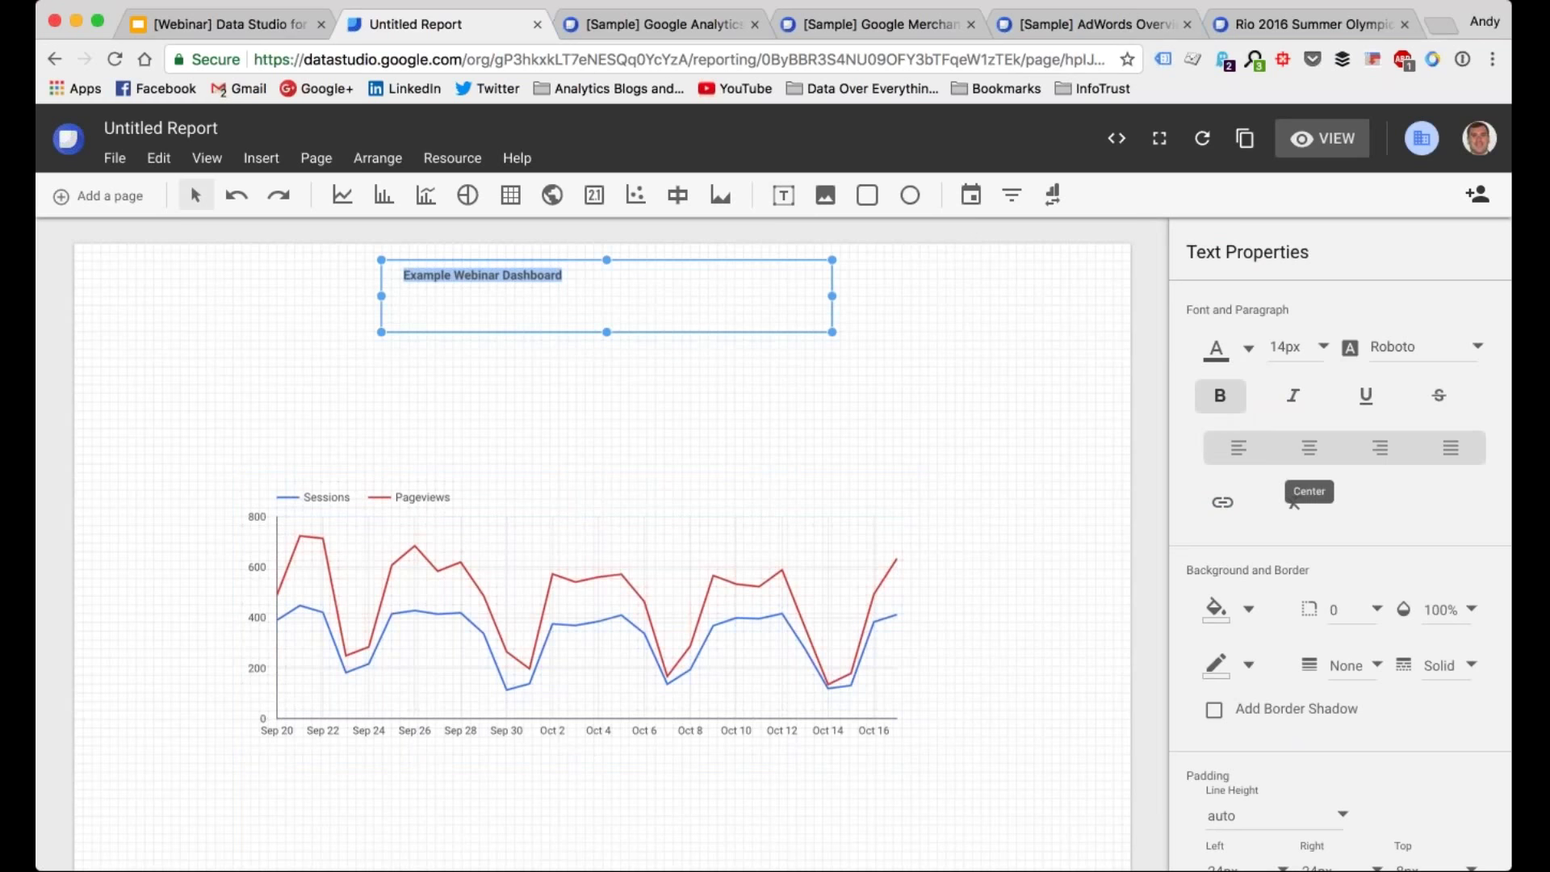
{"action": "left_click", "coordinate": [1310, 448]}
{"action": "left_click", "coordinate": [1322, 358]}
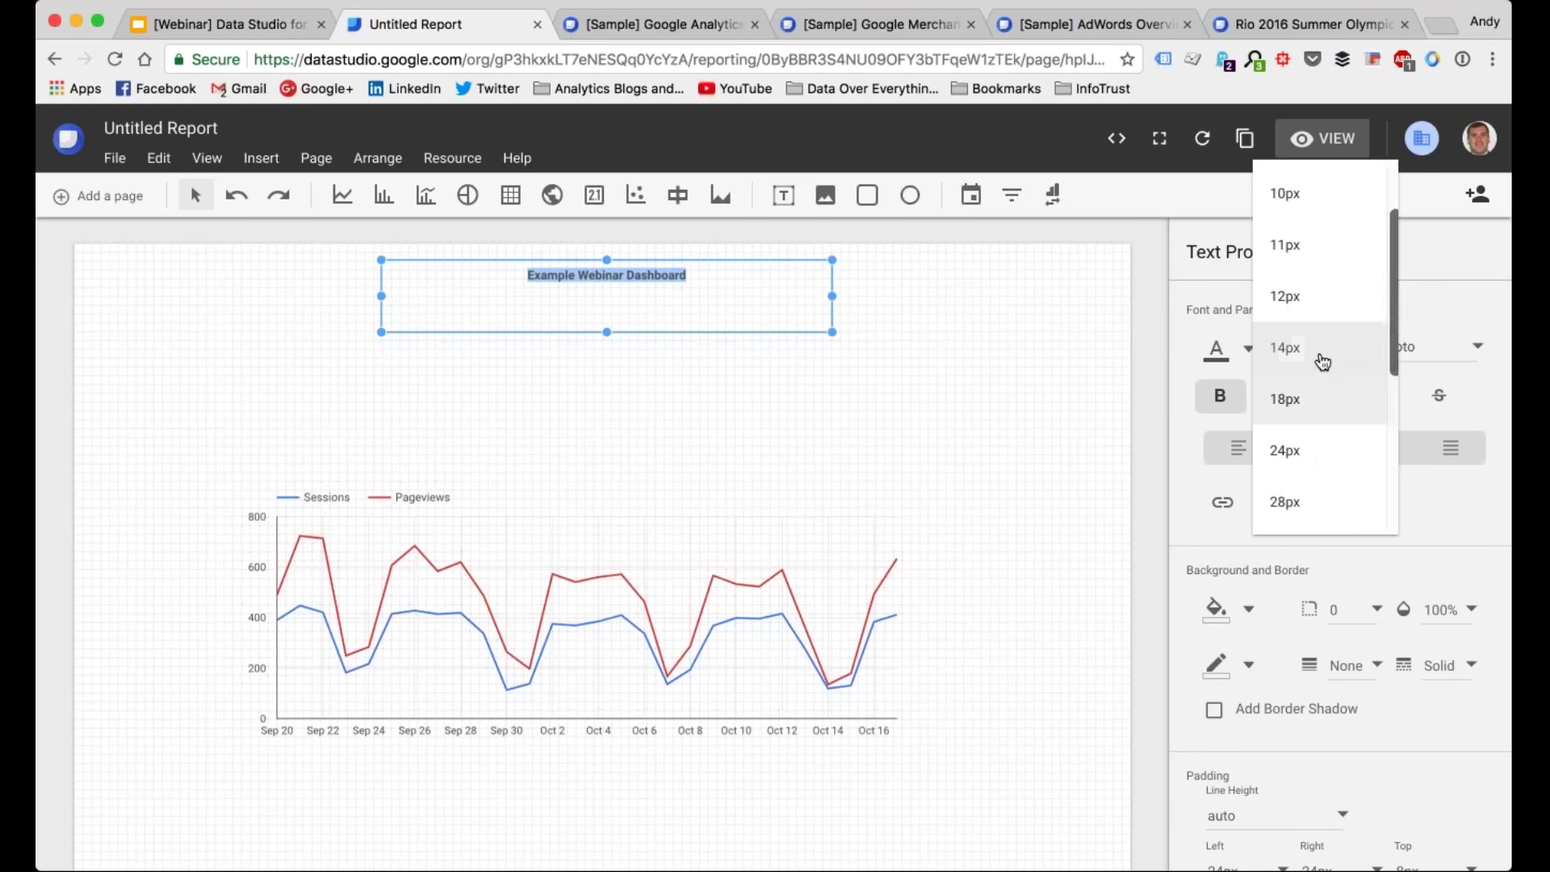
{"action": "scroll", "coordinate": [1312, 480], "scroll_direction": "down", "scroll_amount": 3}
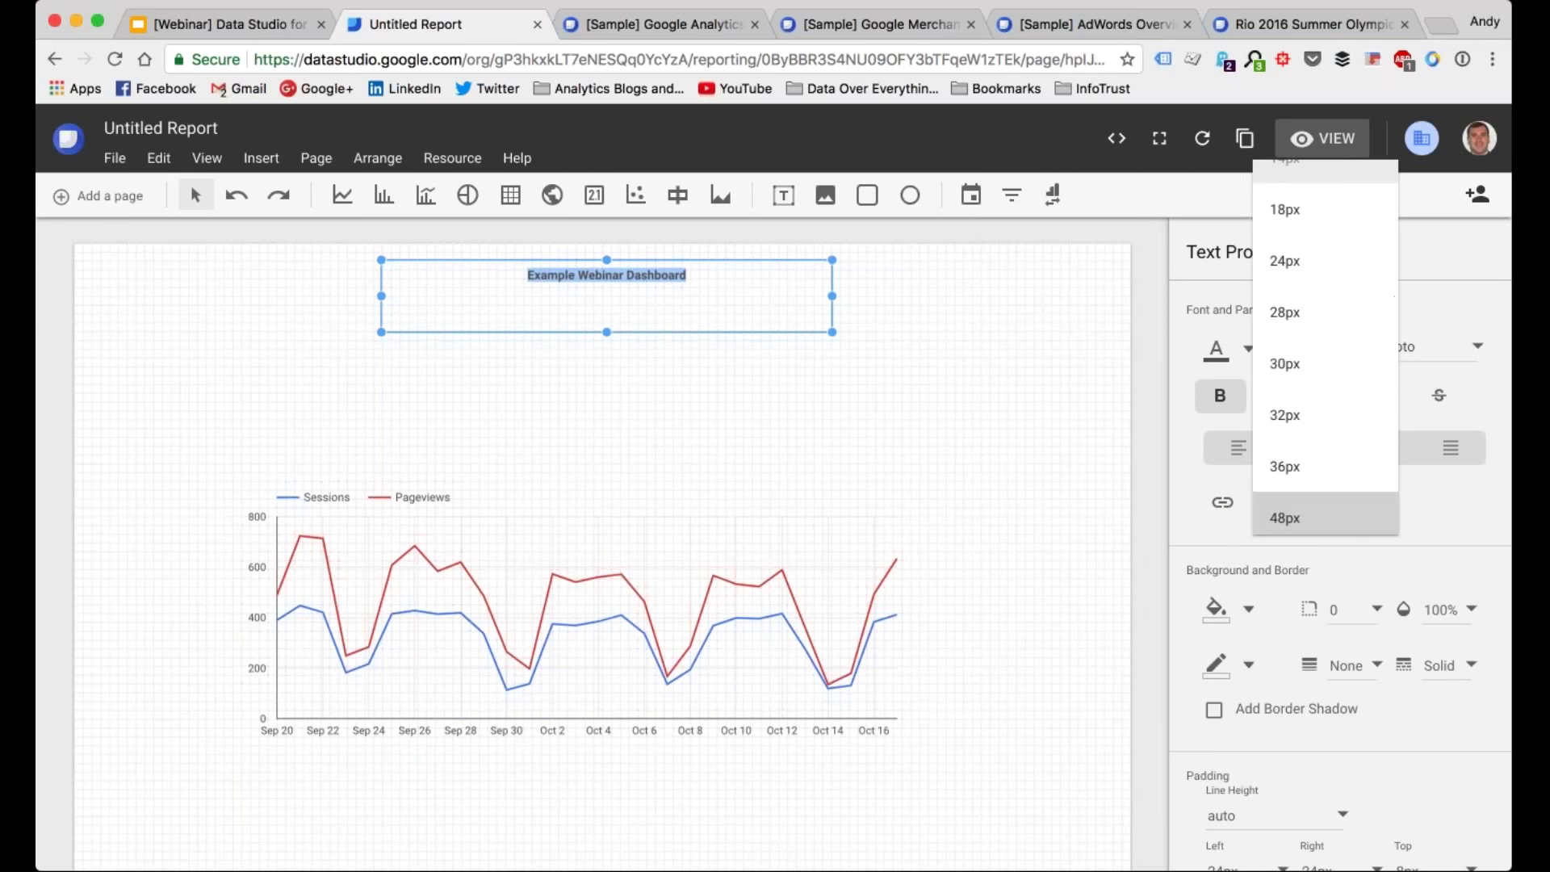
{"action": "left_click", "coordinate": [1286, 519]}
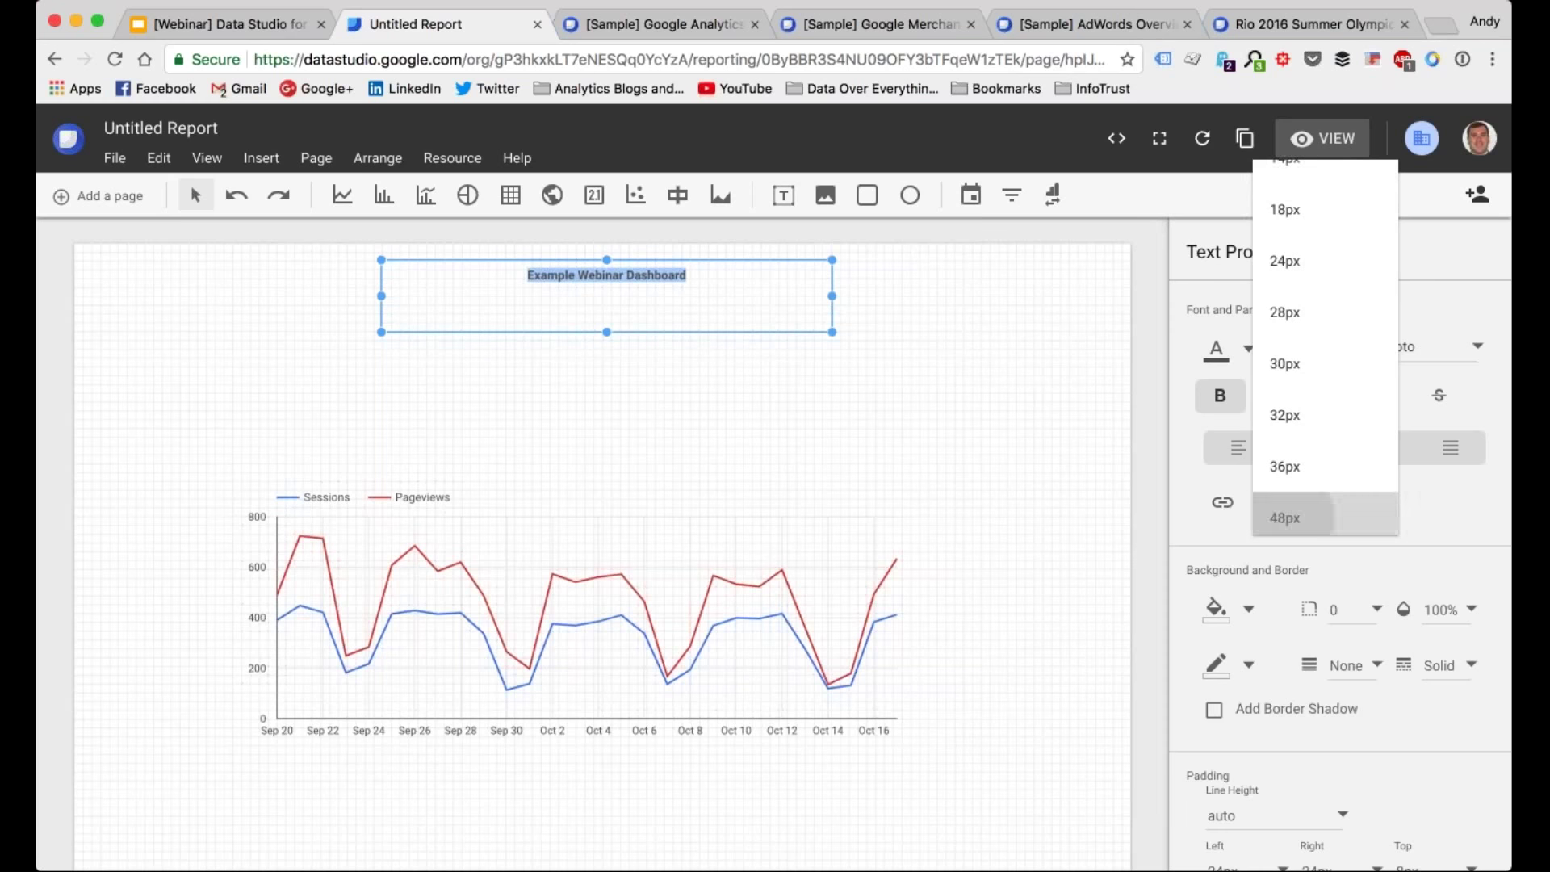
Step: Widen the title's text box and shift it left so the title sits centered above the chart
{"action": "left_click_drag", "start_coordinate": [832, 295], "coordinate": [999, 296]}
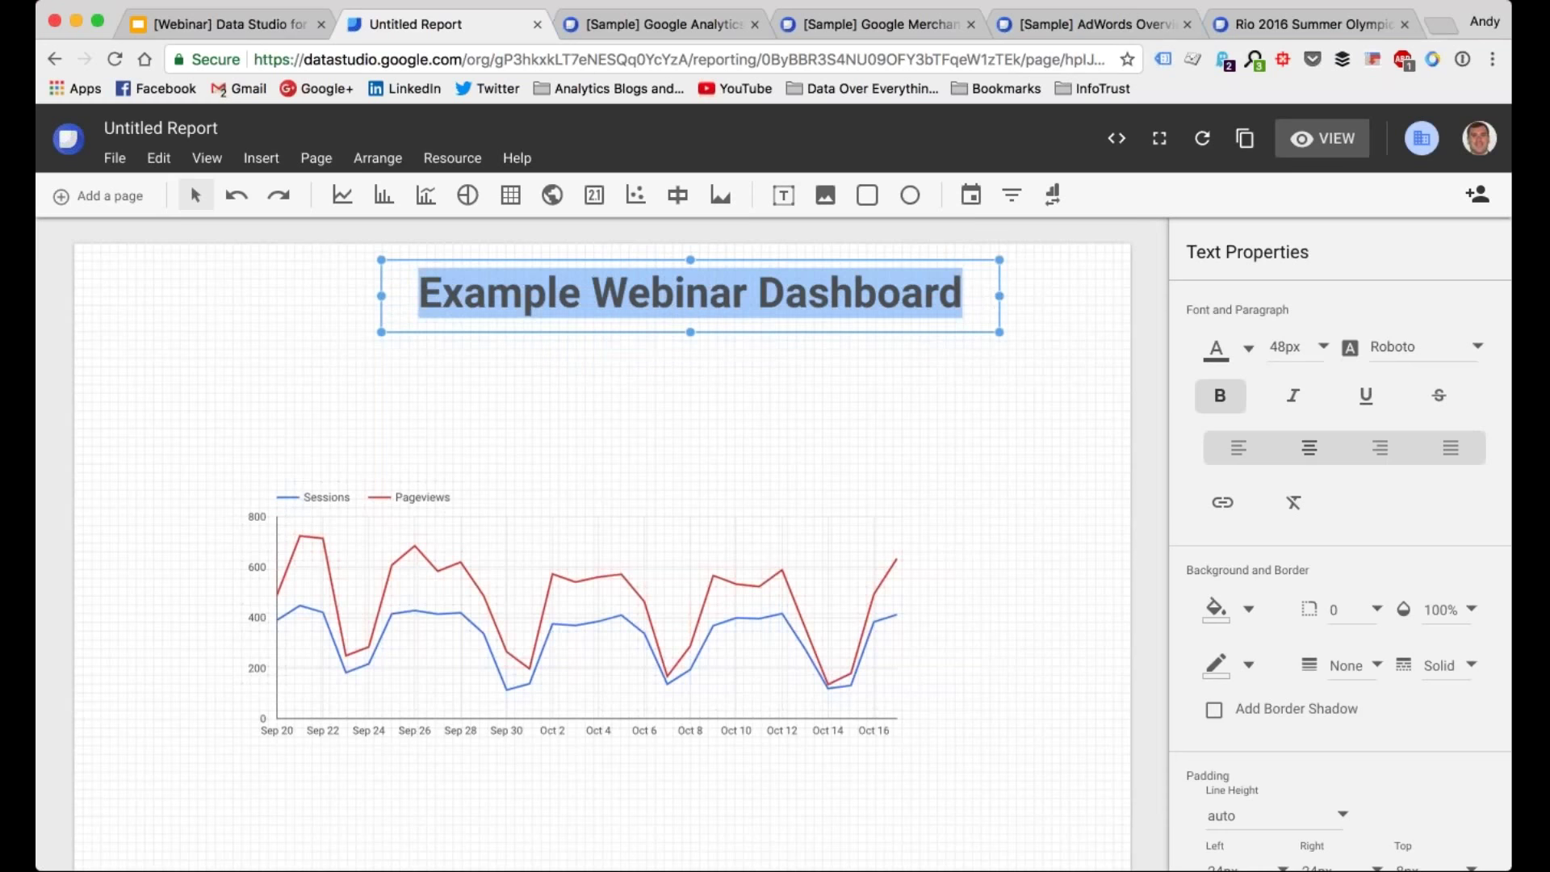
{"action": "left_click", "coordinate": [844, 259]}
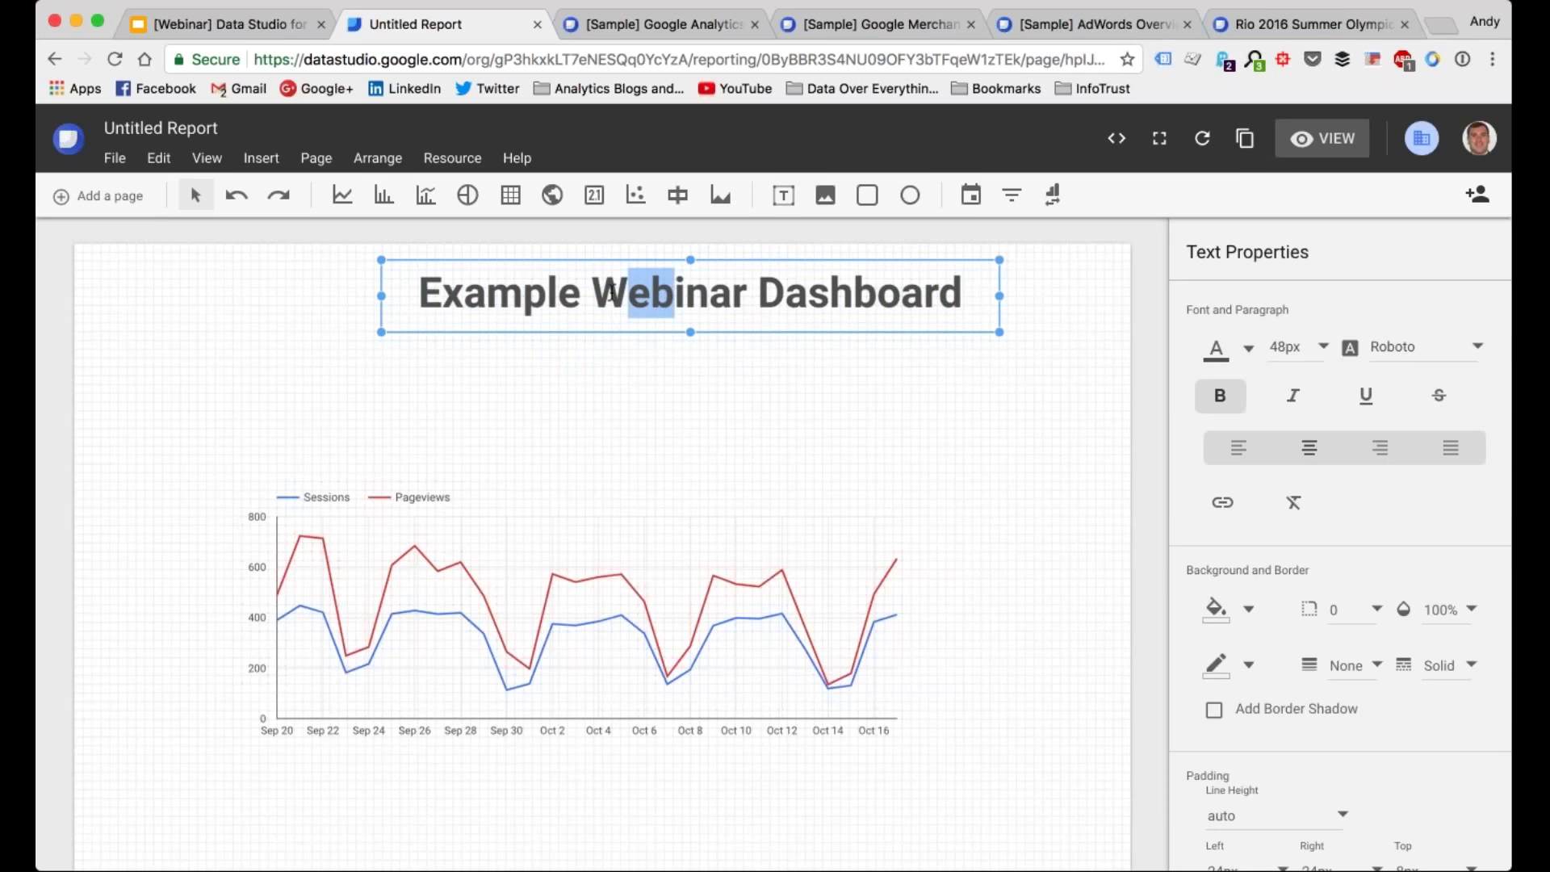
{"action": "key", "text": "Escape"}
{"action": "left_click", "coordinate": [577, 306]}
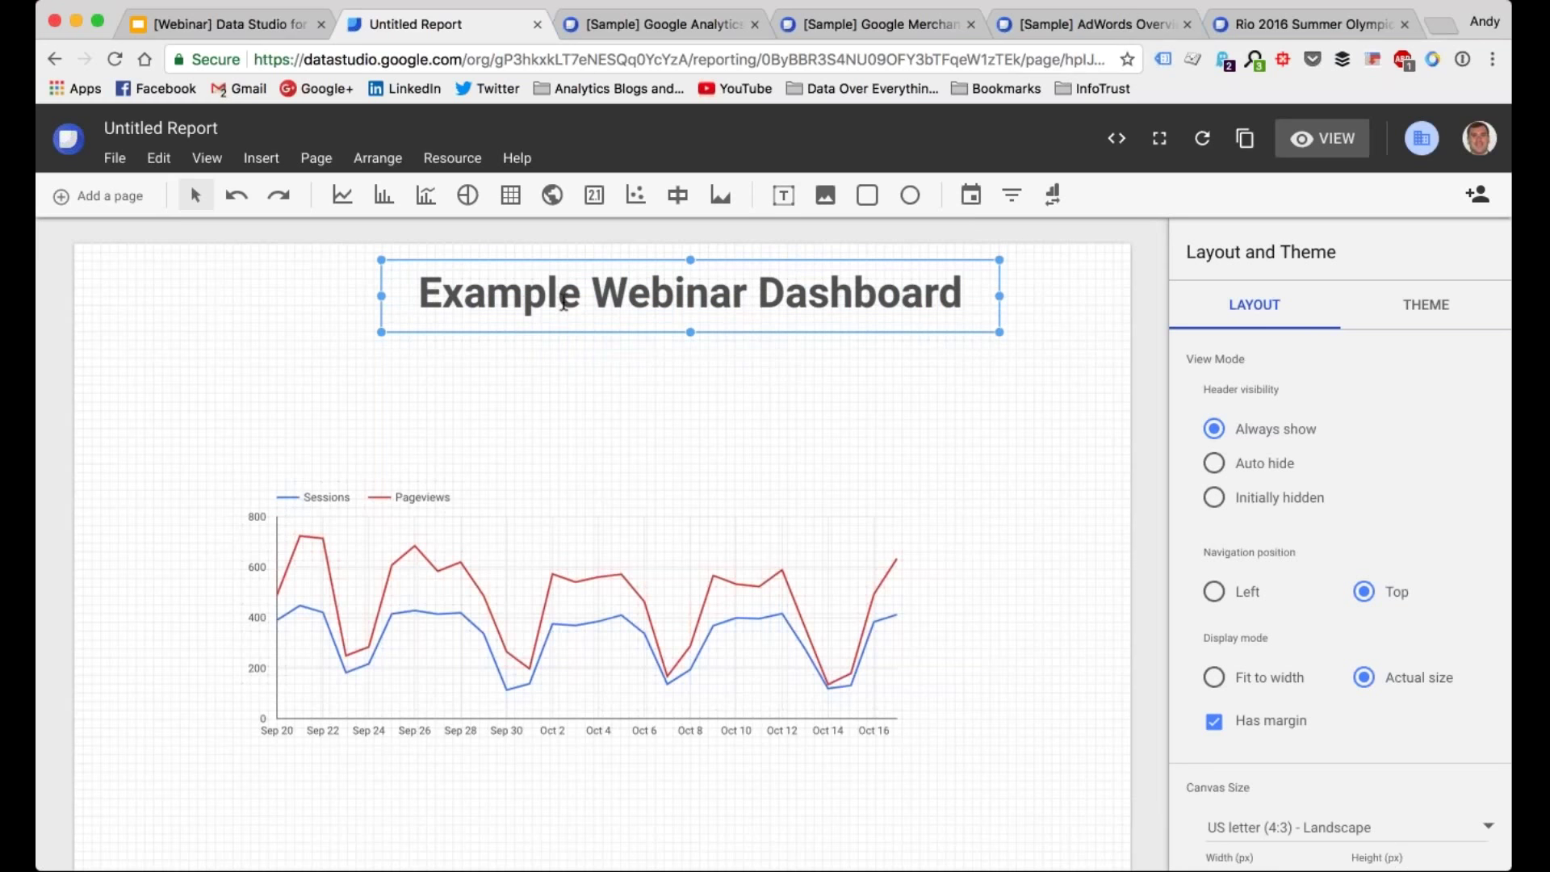
{"action": "left_click", "coordinate": [618, 344]}
{"action": "left_click", "coordinate": [598, 311]}
{"action": "left_click", "coordinate": [383, 322]}
{"action": "left_click_drag", "start_coordinate": [384, 324], "coordinate": [330, 324]}
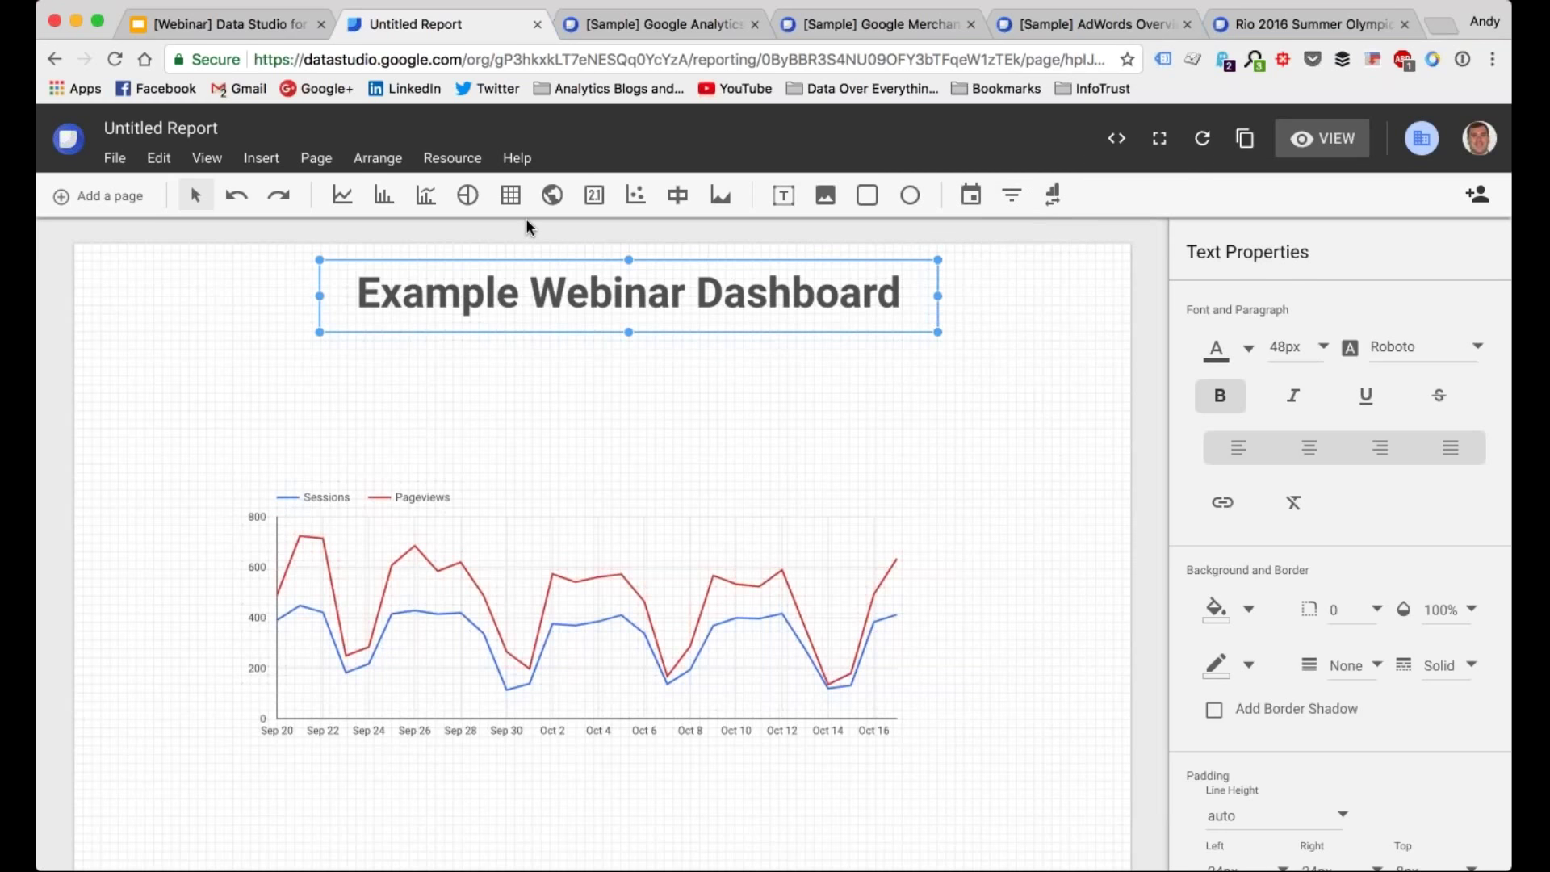
Step: Draw a Sessions scorecard between the title and the left part of the chart, and place a copy beside it
{"action": "left_click", "coordinate": [594, 195]}
{"action": "left_click_drag", "start_coordinate": [262, 374], "coordinate": [463, 445]}
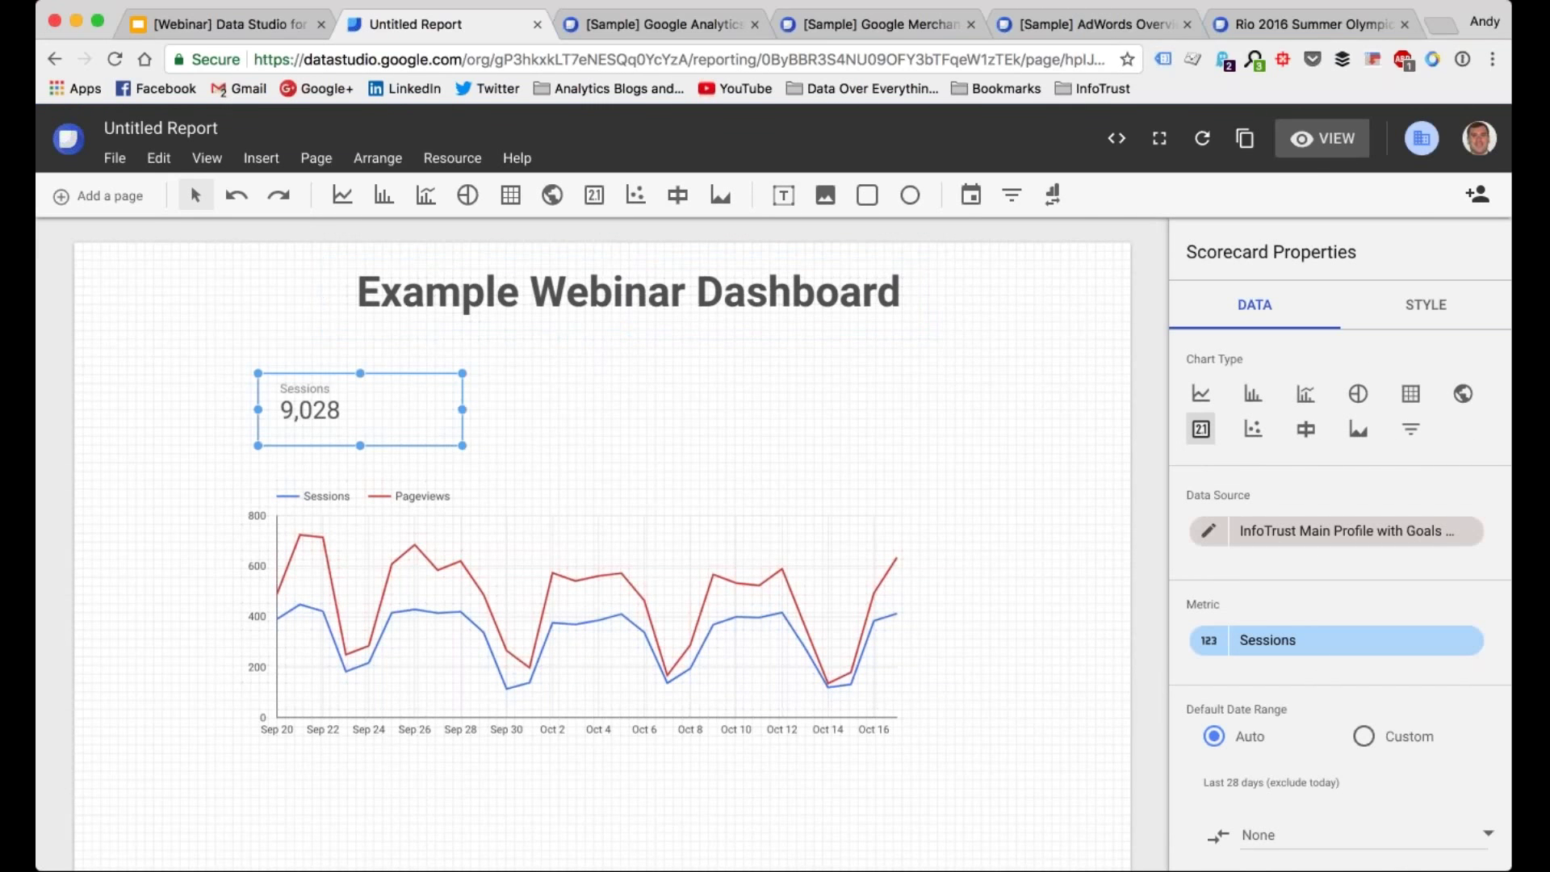
{"action": "left_click_drag", "start_coordinate": [398, 380], "coordinate": [380, 362]}
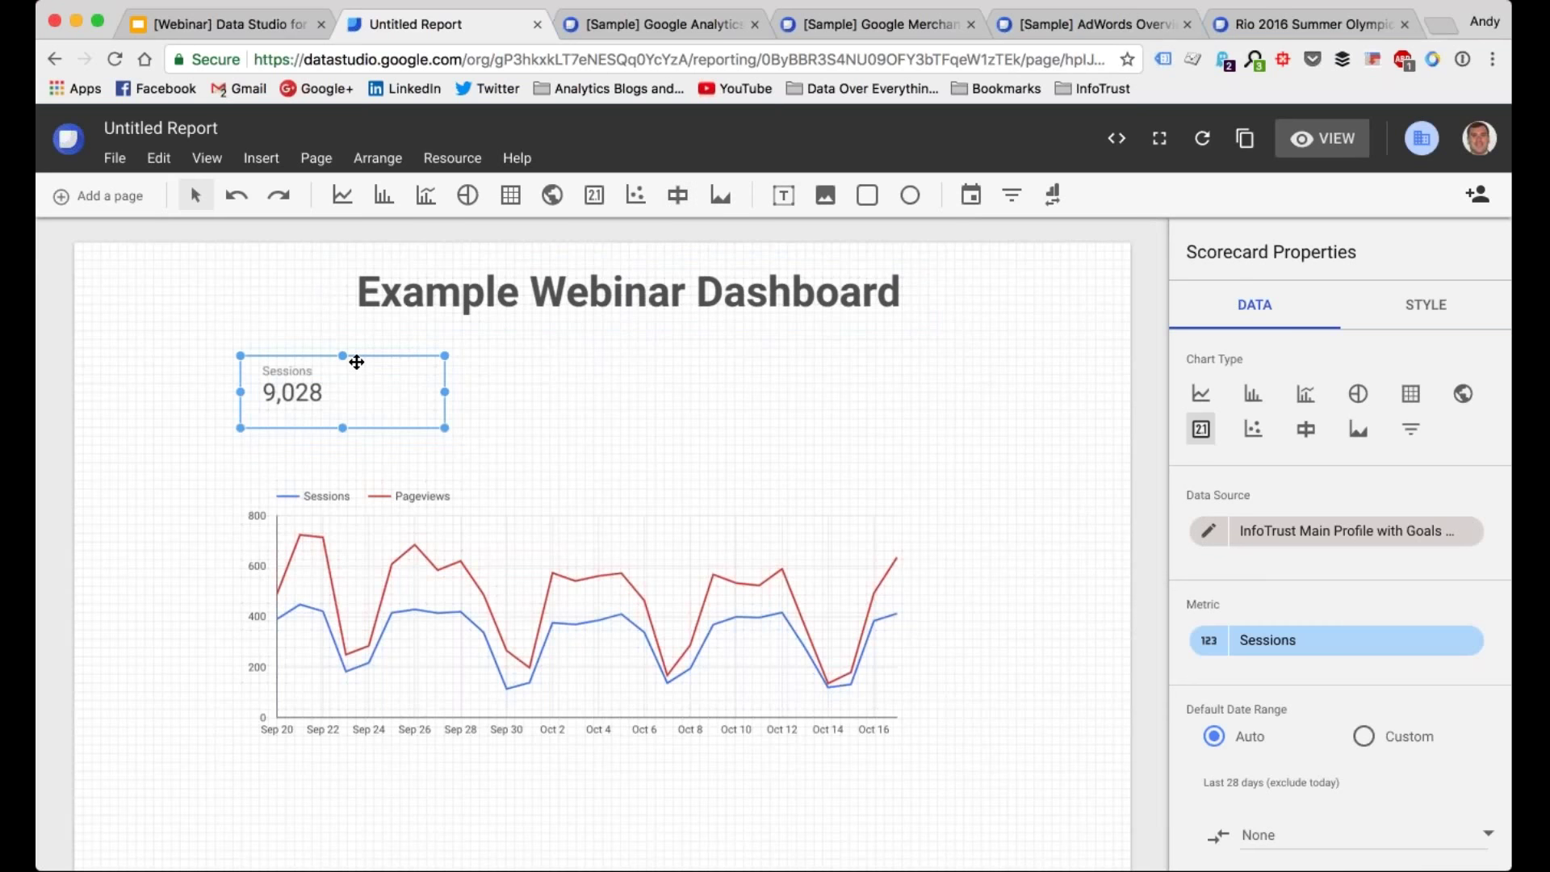
{"action": "mouse_move", "coordinate": [356, 361]}
{"action": "left_mouse_down"}
{"action": "mouse_move", "coordinate": [592, 365]}
{"action": "mouse_move", "coordinate": [372, 351]}
{"action": "mouse_move", "coordinate": [365, 367]}
{"action": "left_mouse_up"}
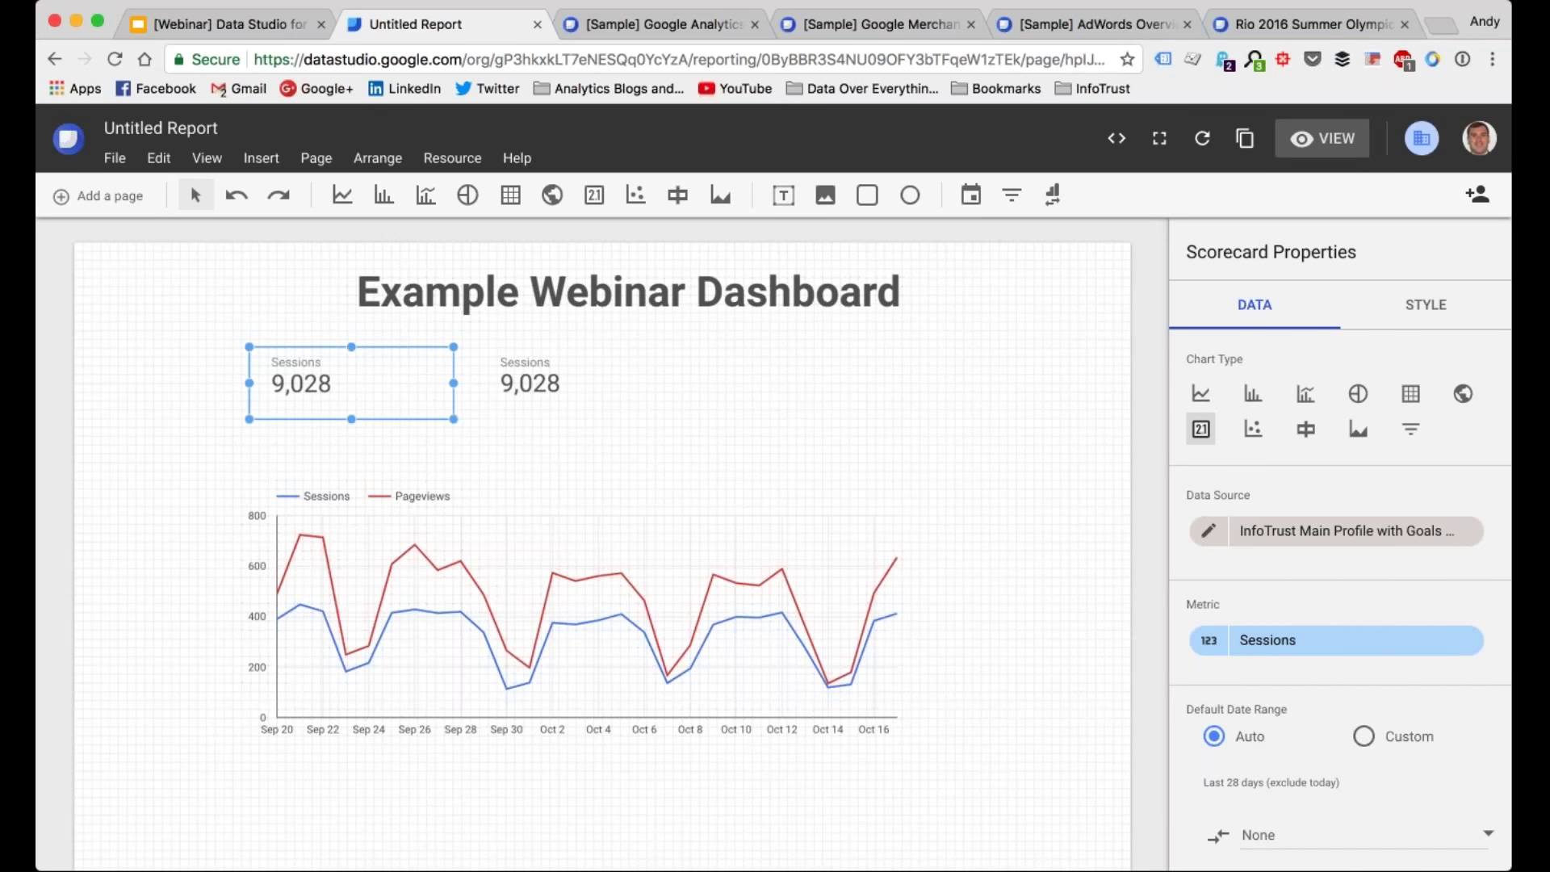
Step: Change the metric of the left scorecard to Users
{"action": "left_click", "coordinate": [1294, 645]}
{"action": "left_click", "coordinate": [1471, 250]}
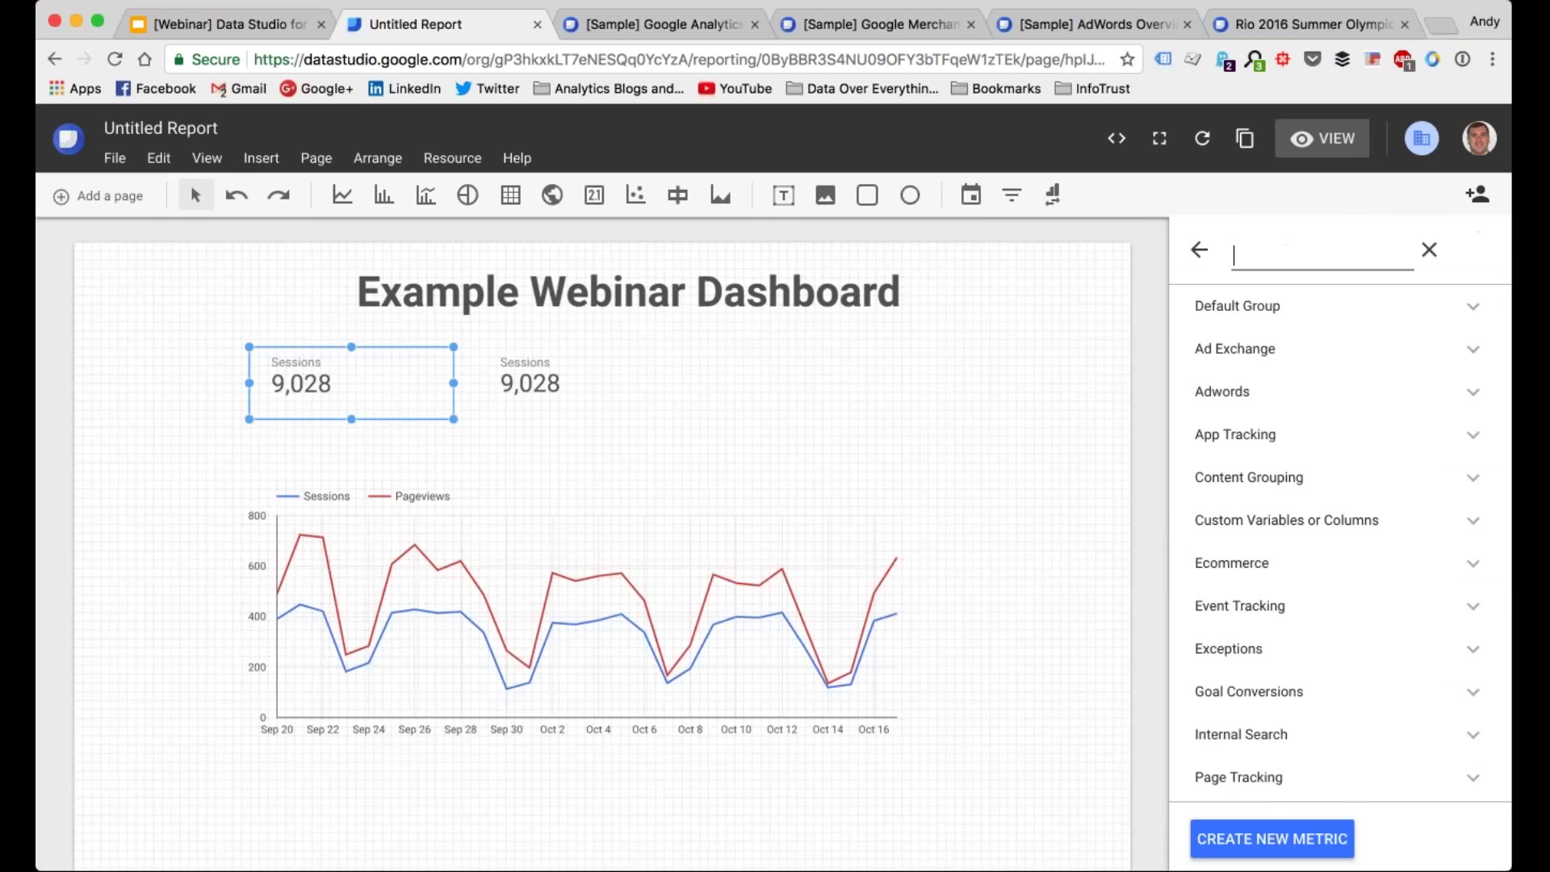
{"action": "type", "text": "users"}
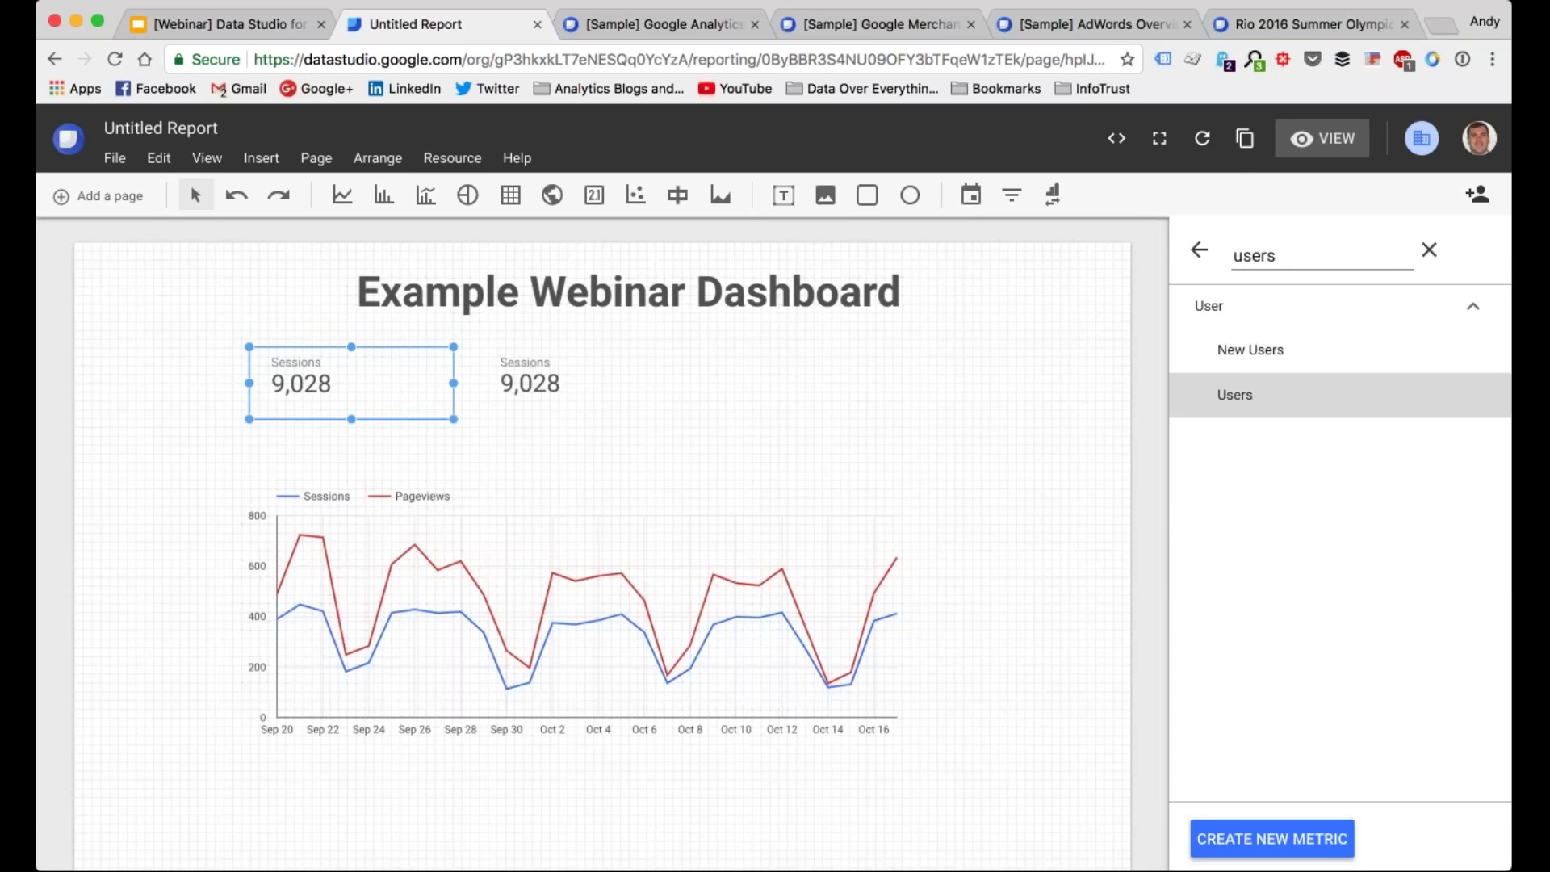
{"action": "left_click", "coordinate": [1235, 394]}
Step: Place a copy of the Sessions scorecard at the right end of the row and set its metric to Pageviews
{"action": "left_click", "coordinate": [529, 382]}
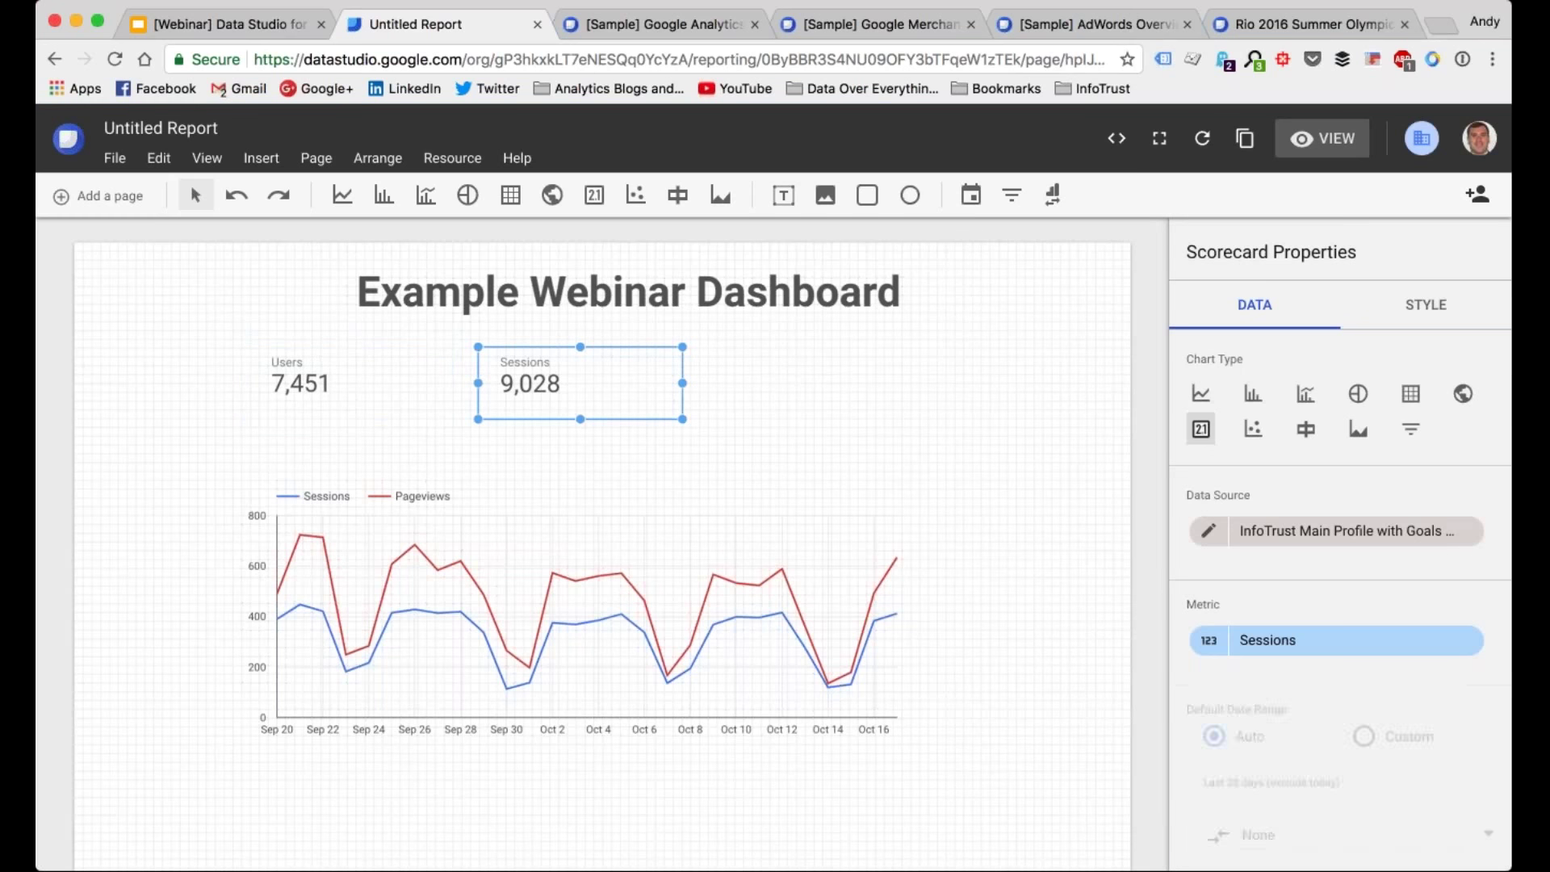
{"action": "left_click_drag", "start_coordinate": [575, 382], "coordinate": [789, 364]}
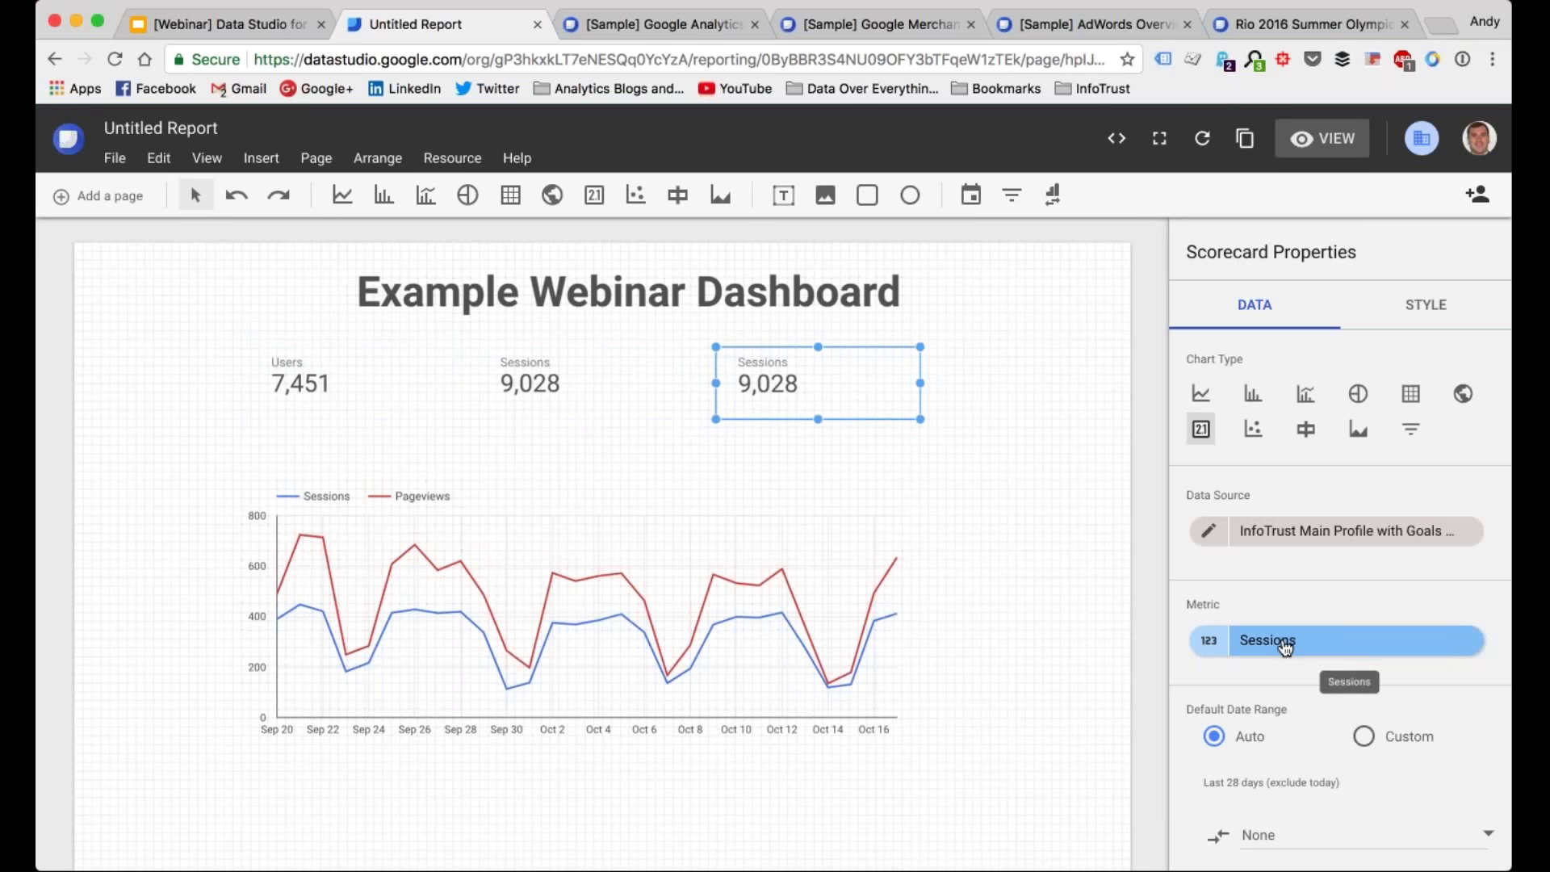
{"action": "left_click", "coordinate": [1339, 642]}
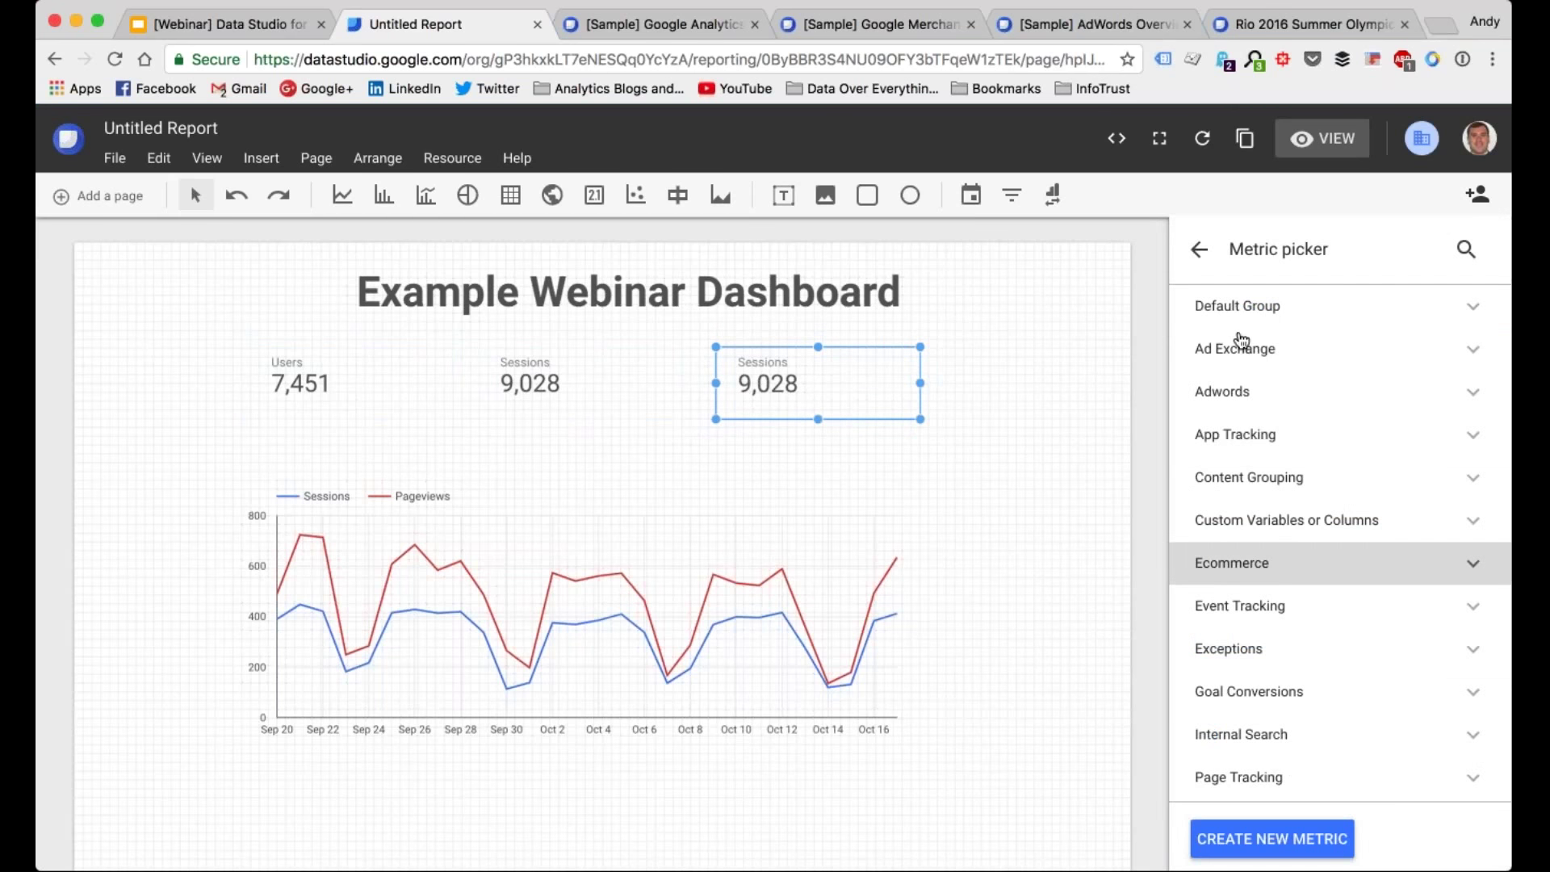
{"action": "left_click", "coordinate": [1466, 247]}
{"action": "type", "text": "pageviews"}
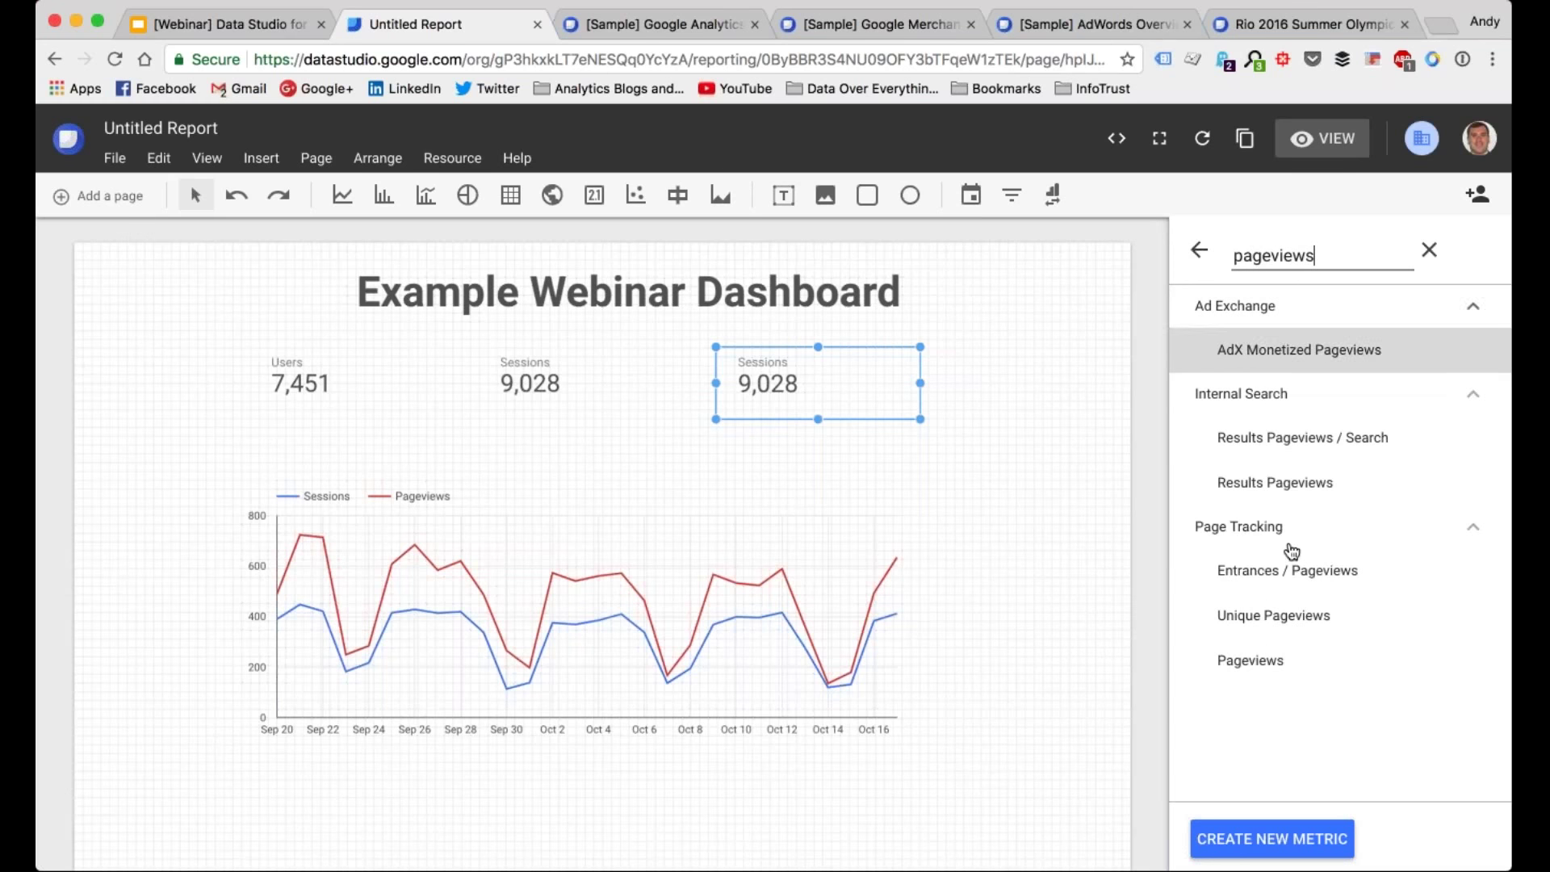
{"action": "left_click", "coordinate": [1280, 668]}
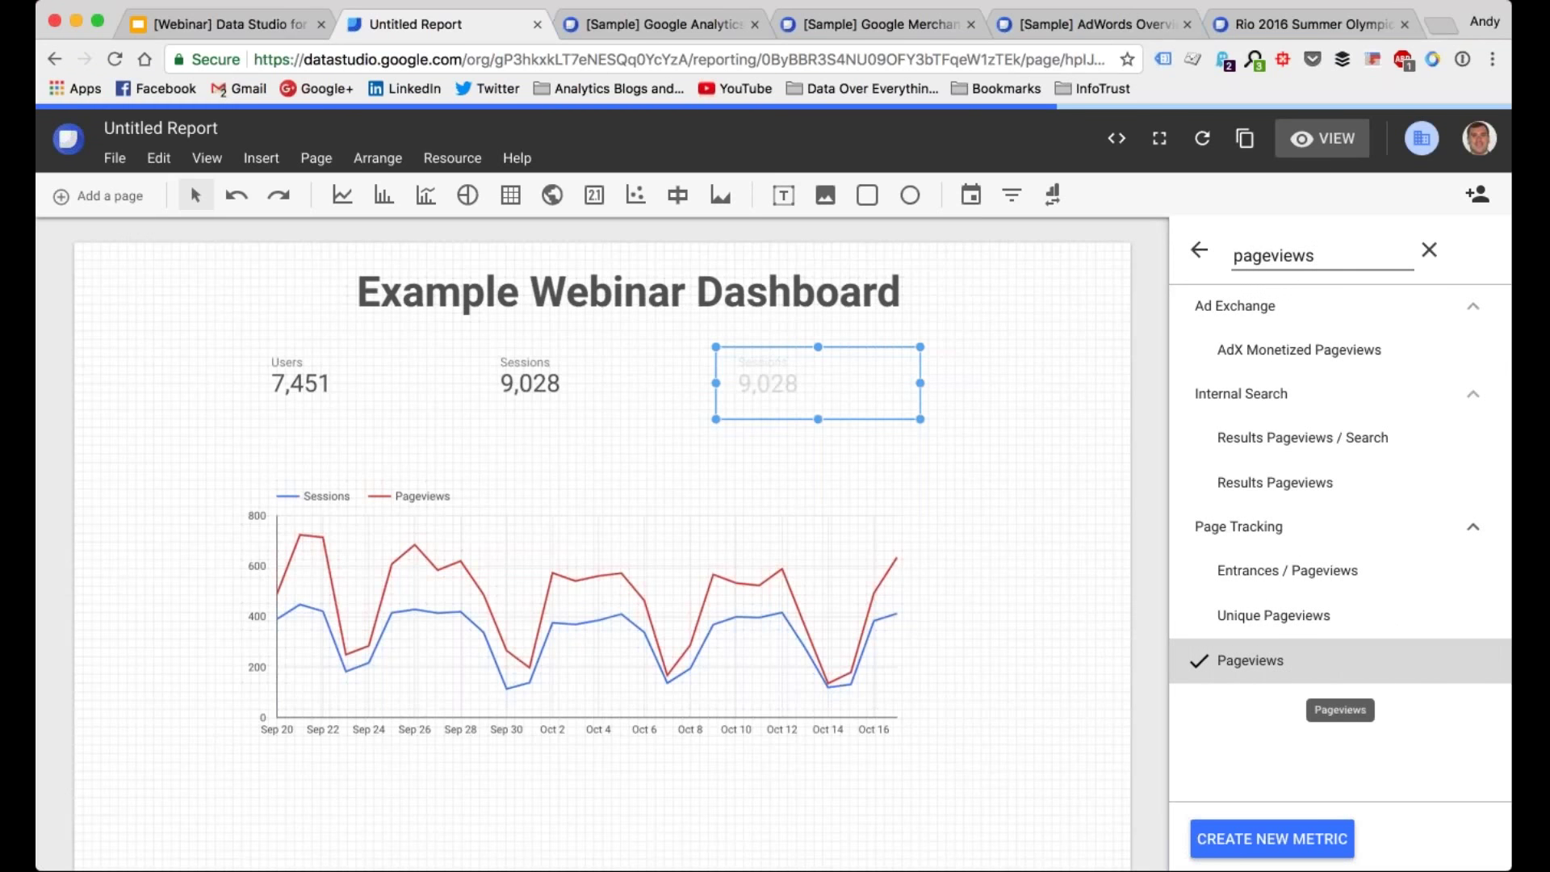
{"action": "key", "text": "Escape"}
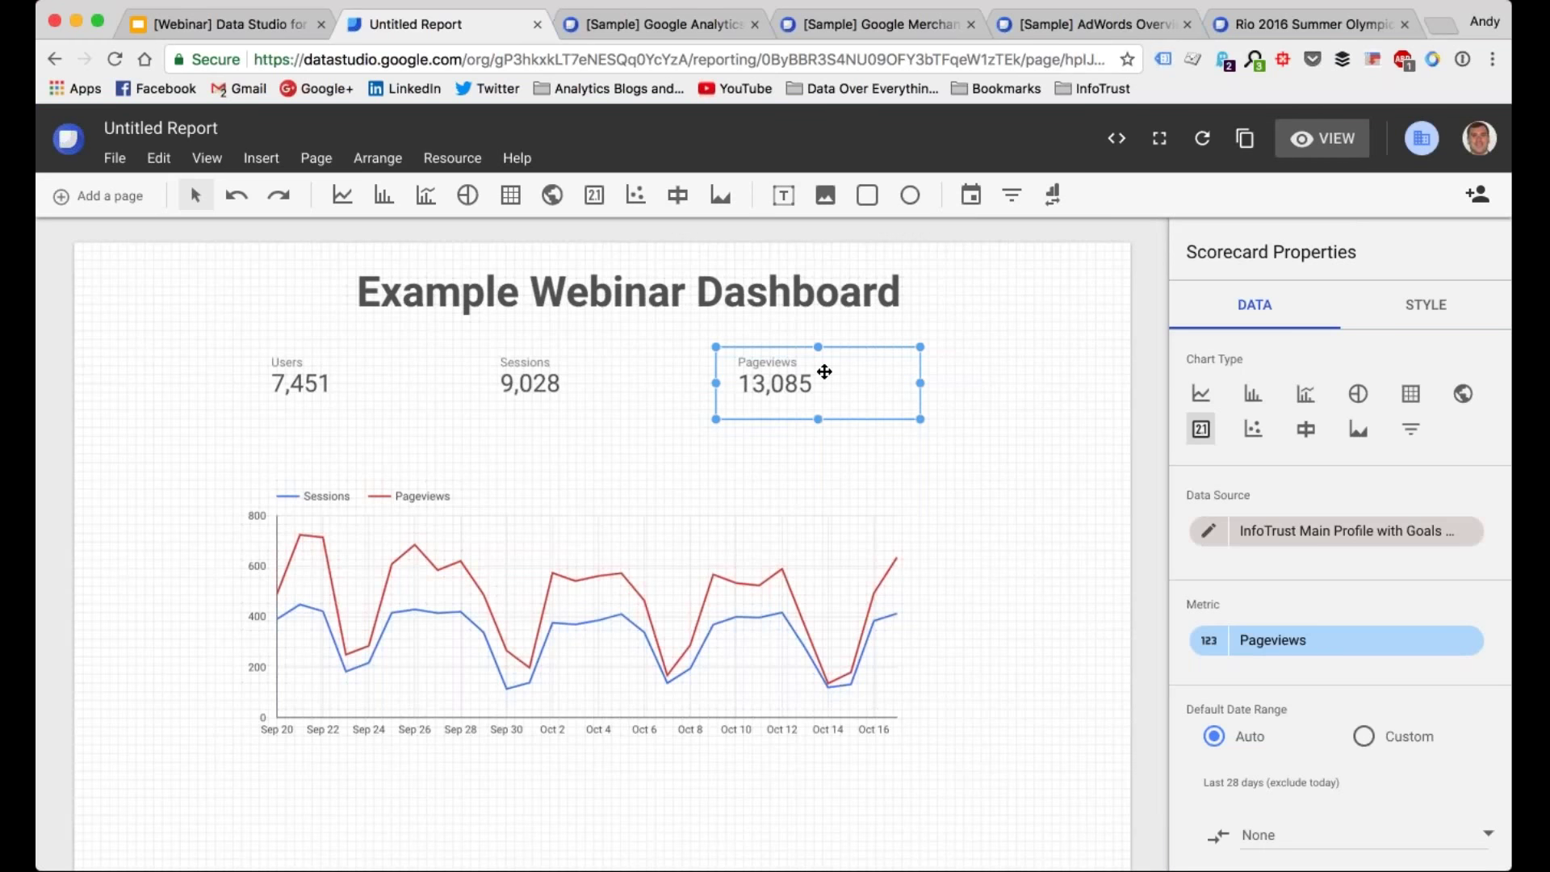
Step: Try compact numbers on the Pageviews scorecard, turn them off again, and set its label font size to 36px
{"action": "left_click", "coordinate": [1402, 305]}
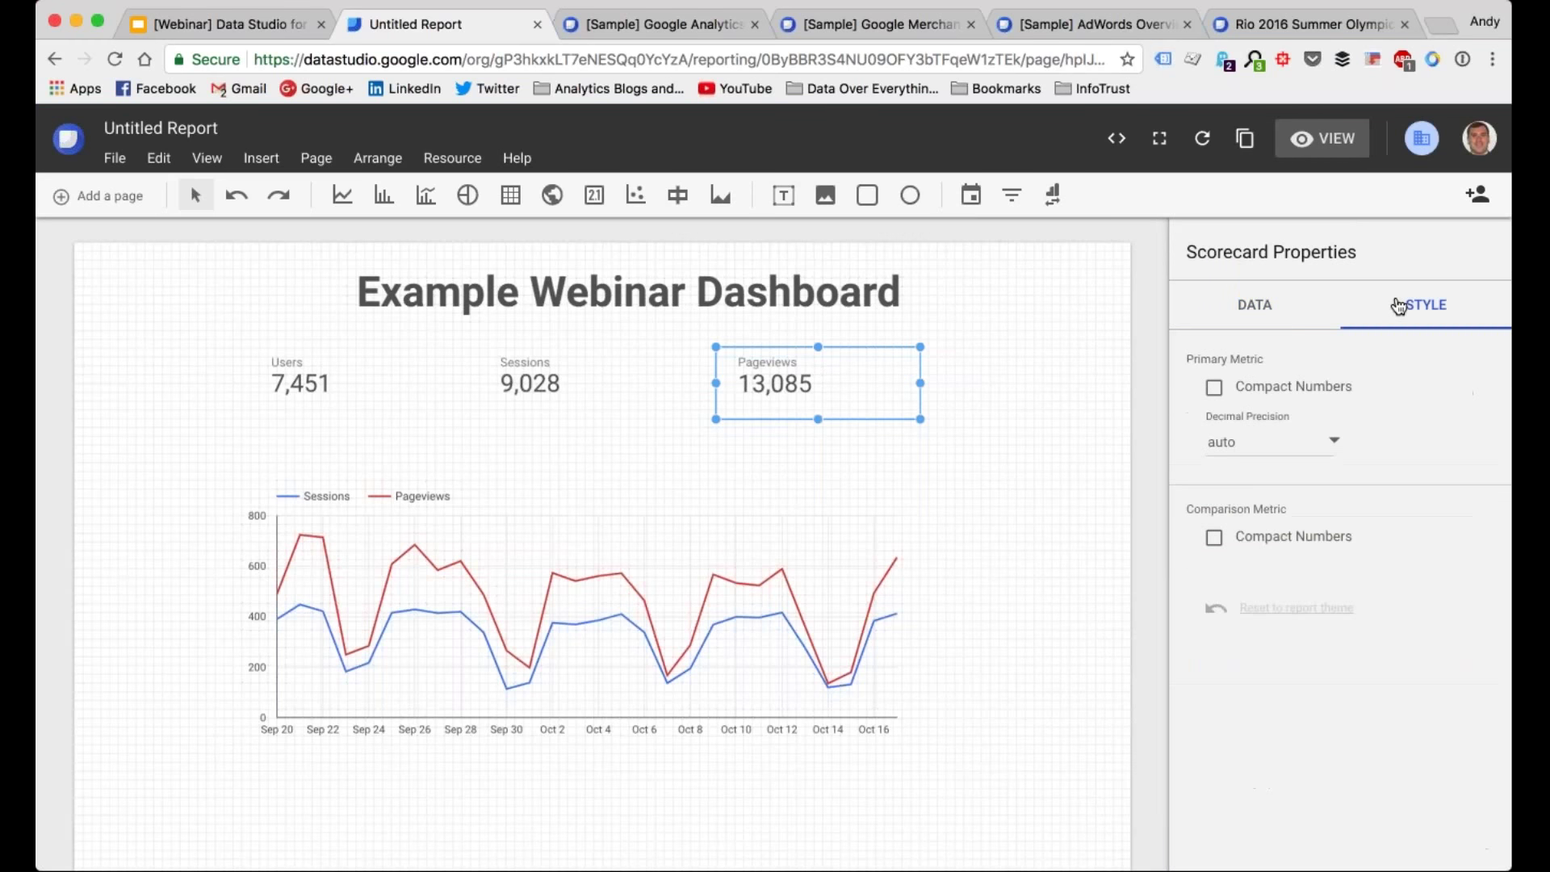
{"action": "left_click", "coordinate": [1215, 389]}
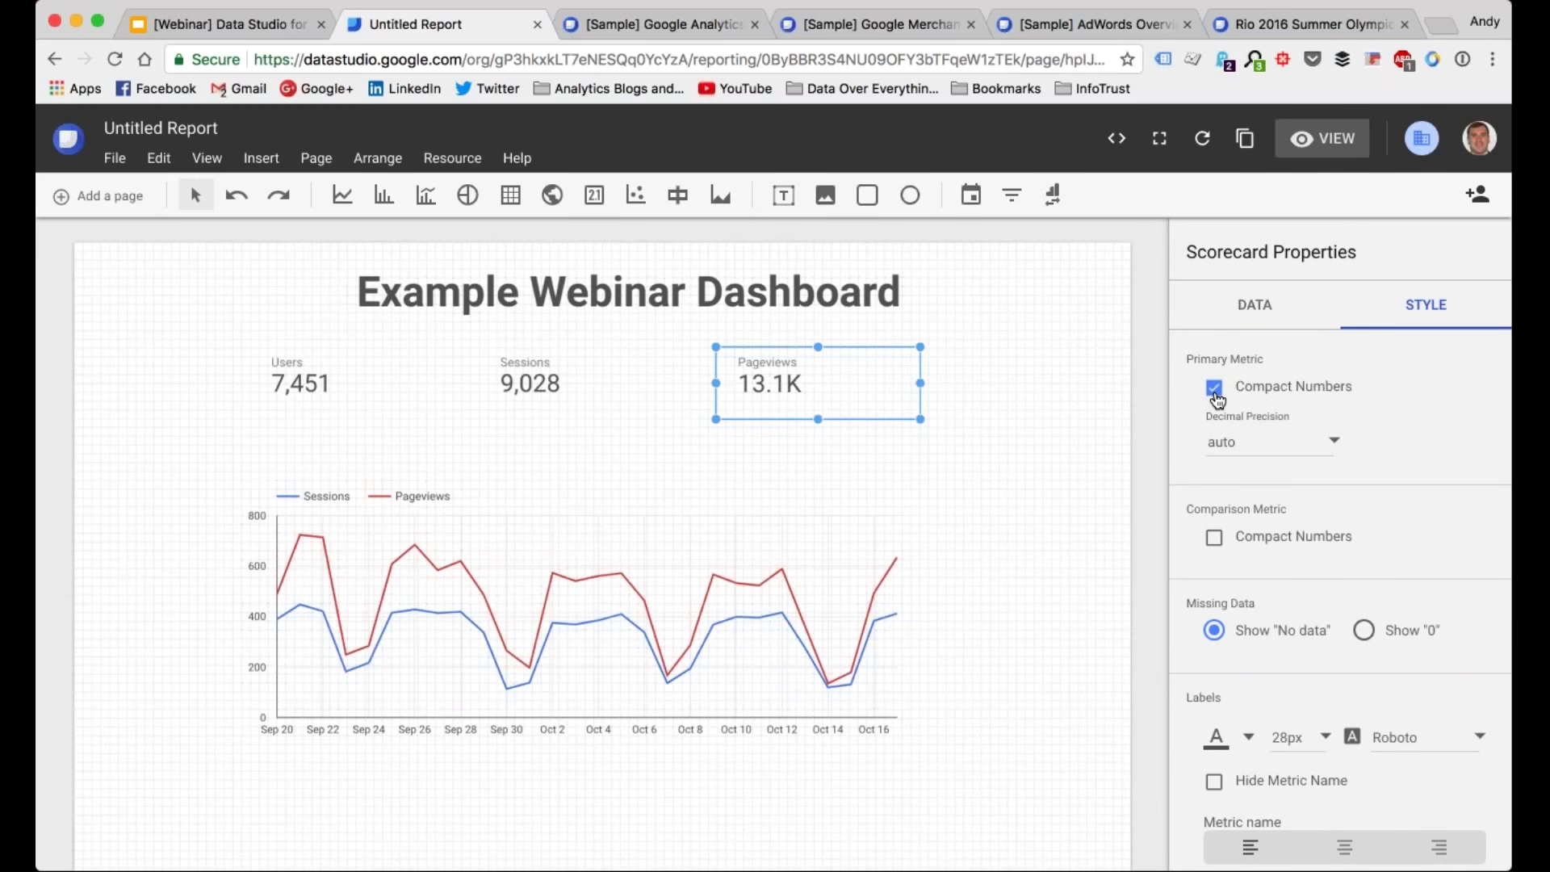
{"action": "left_click", "coordinate": [1215, 389]}
{"action": "scroll", "coordinate": [1243, 468], "scroll_direction": "down", "scroll_amount": 5}
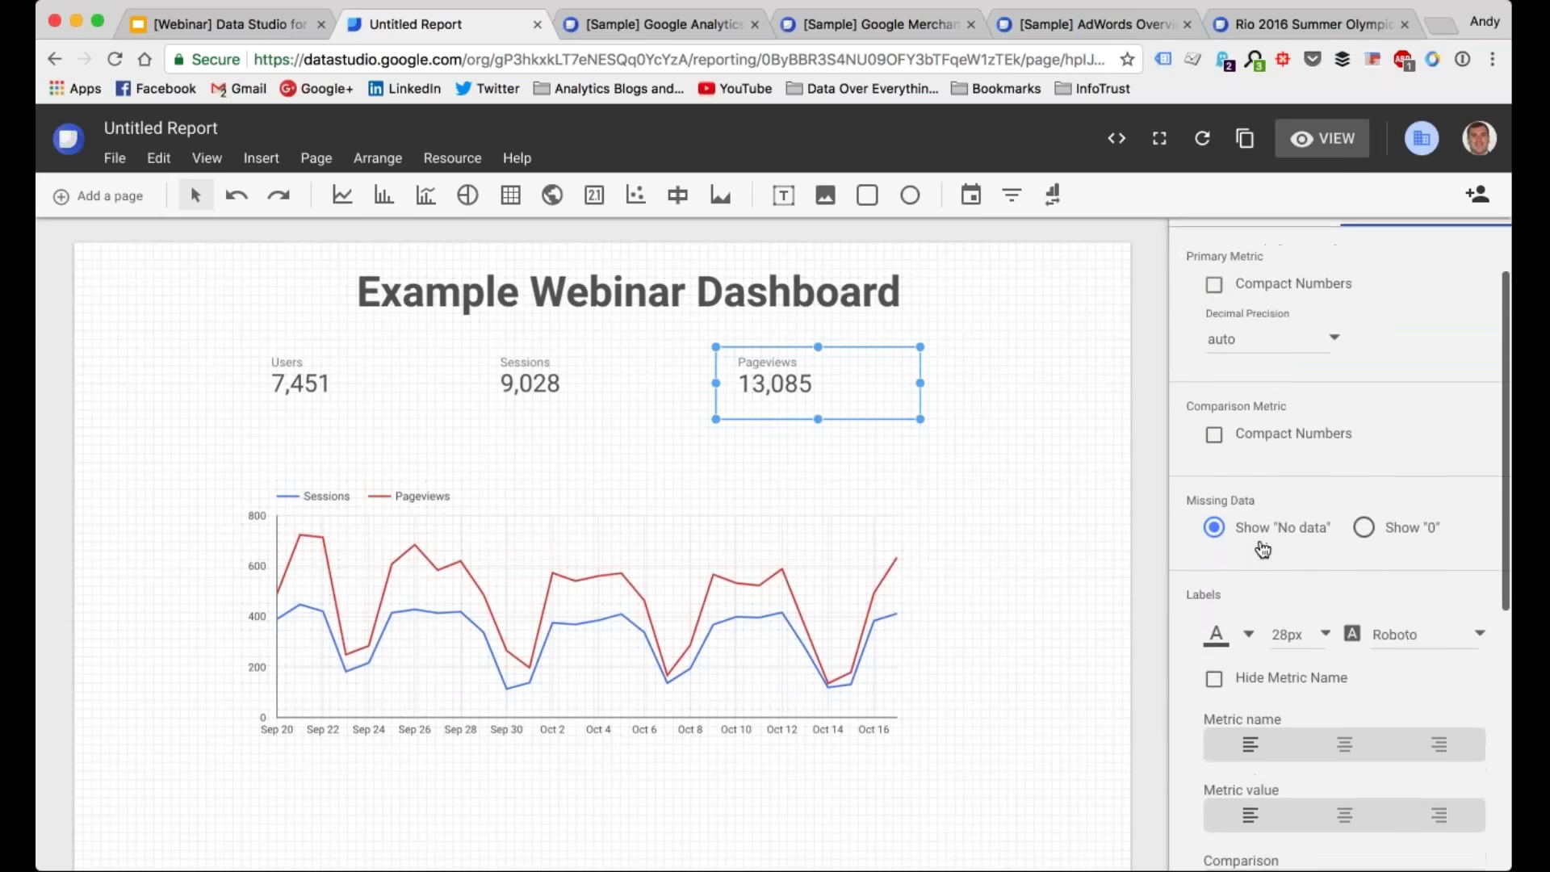
{"action": "left_click", "coordinate": [1295, 527]}
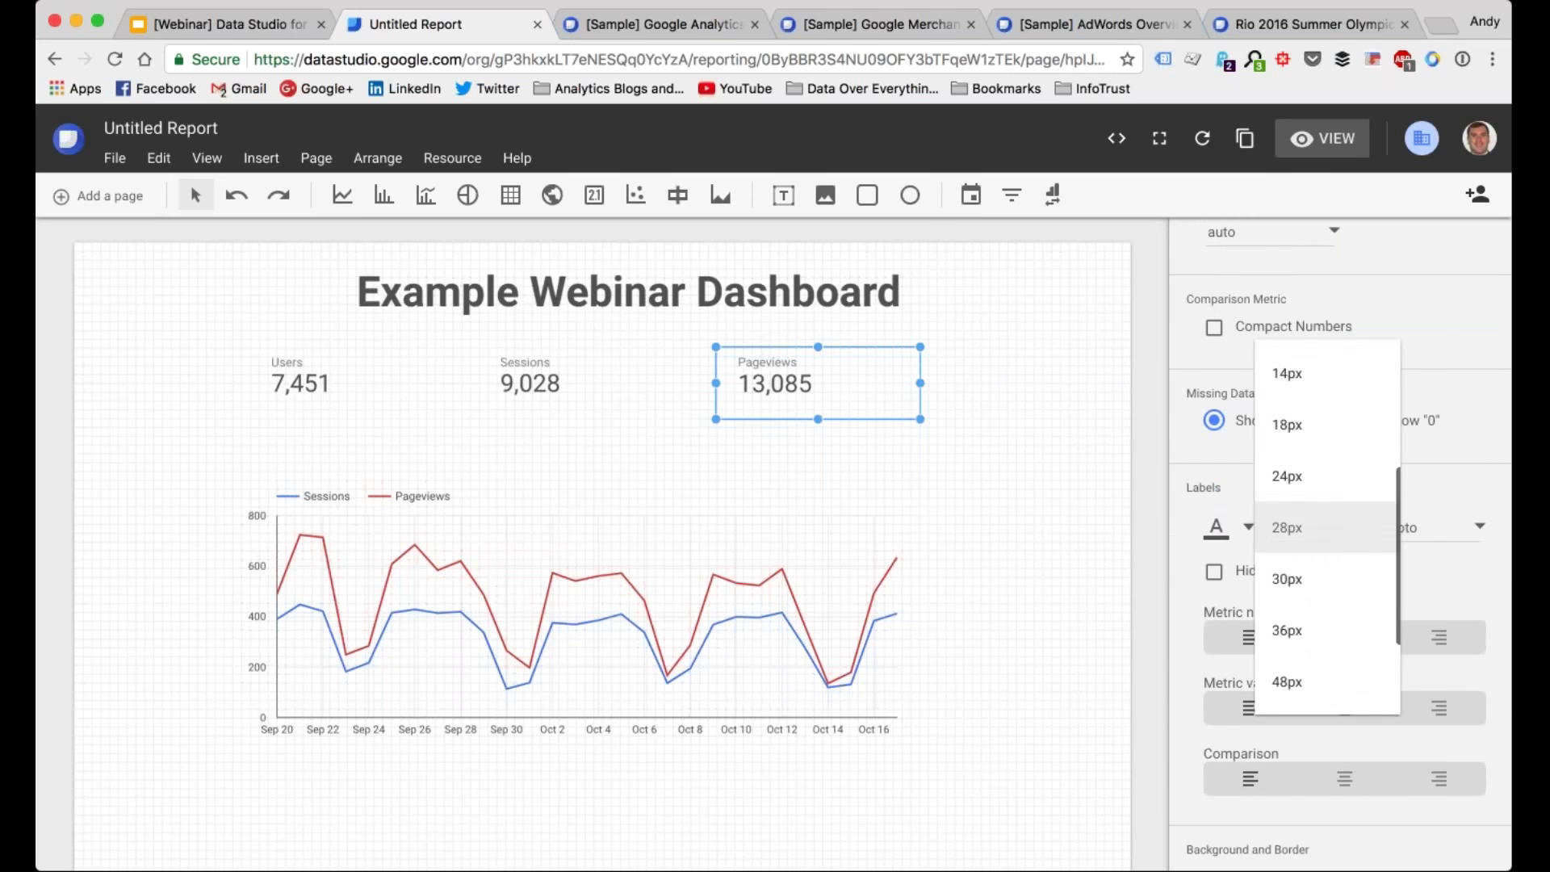
{"action": "left_click", "coordinate": [1311, 632]}
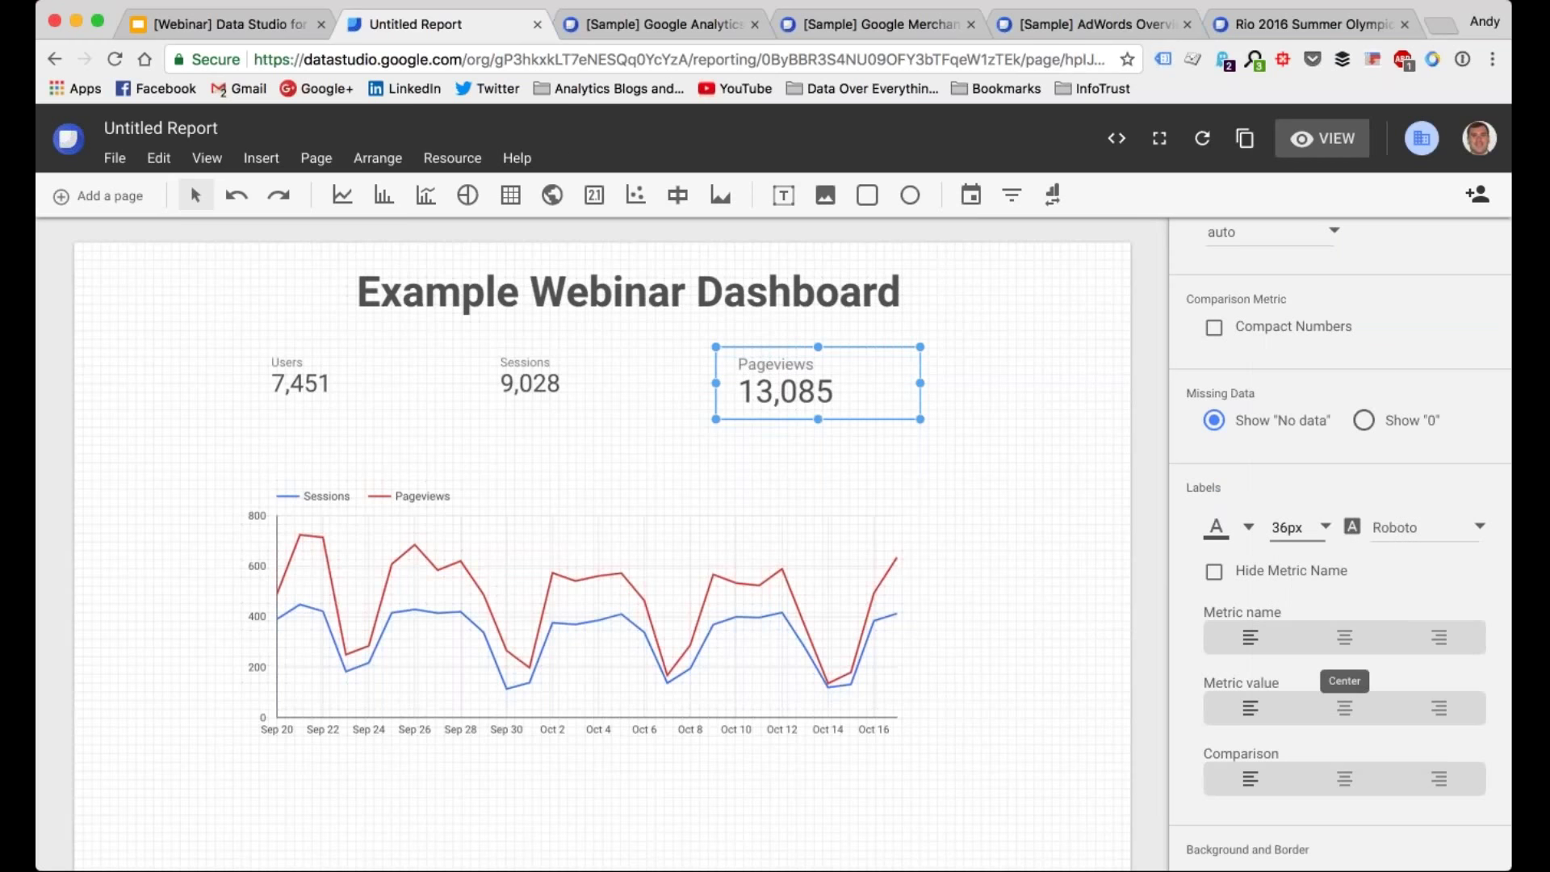
Step: Set the label font size of the Sessions and Users scorecards to 36px
{"action": "left_click", "coordinate": [517, 373]}
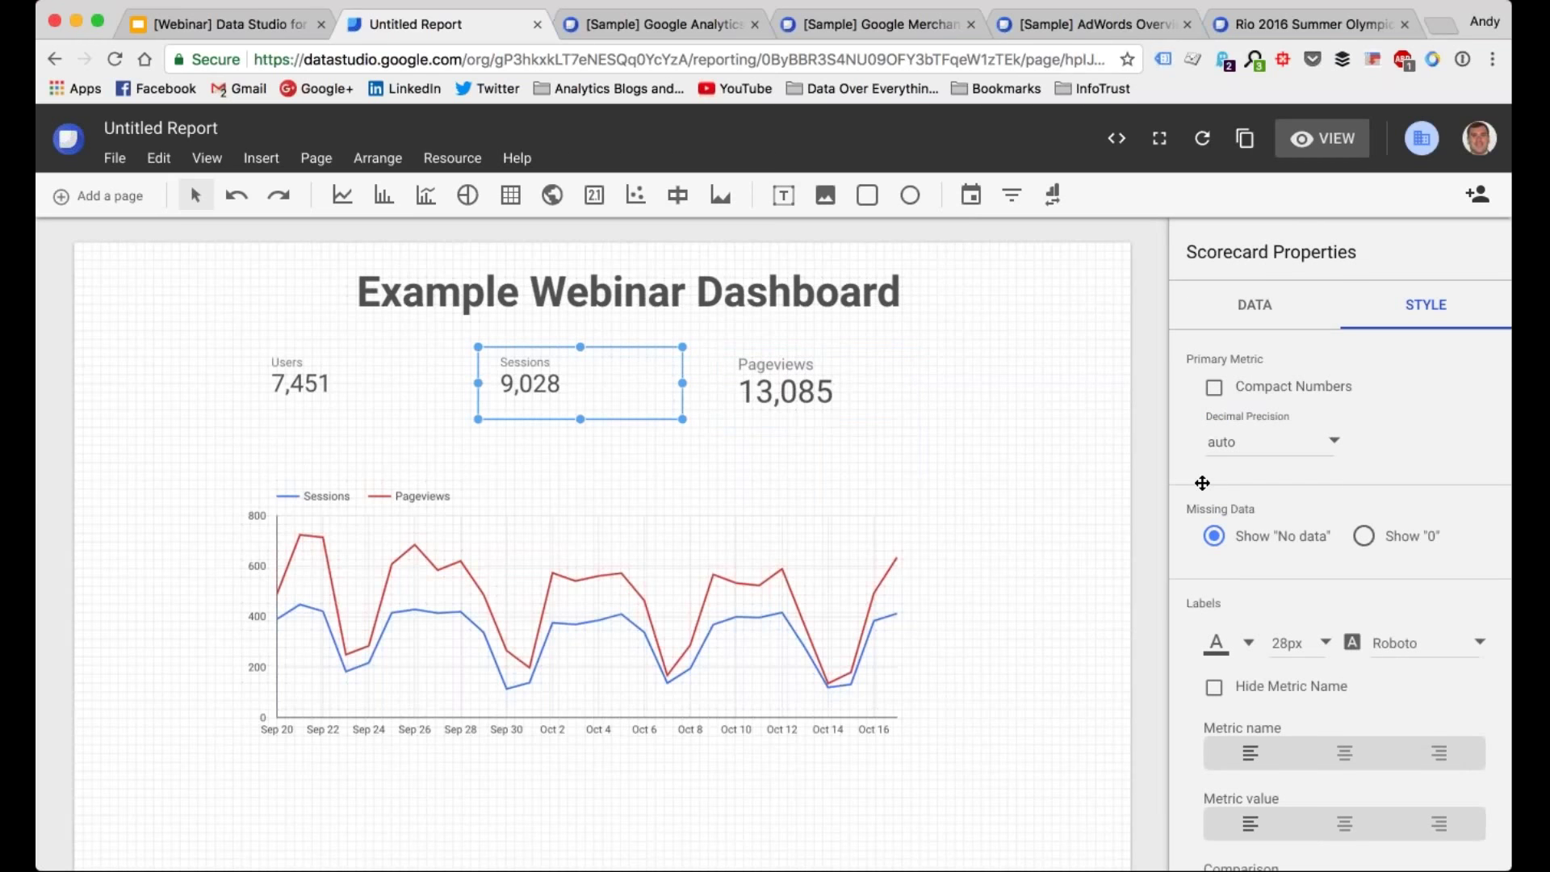
{"action": "left_click", "coordinate": [1306, 645]}
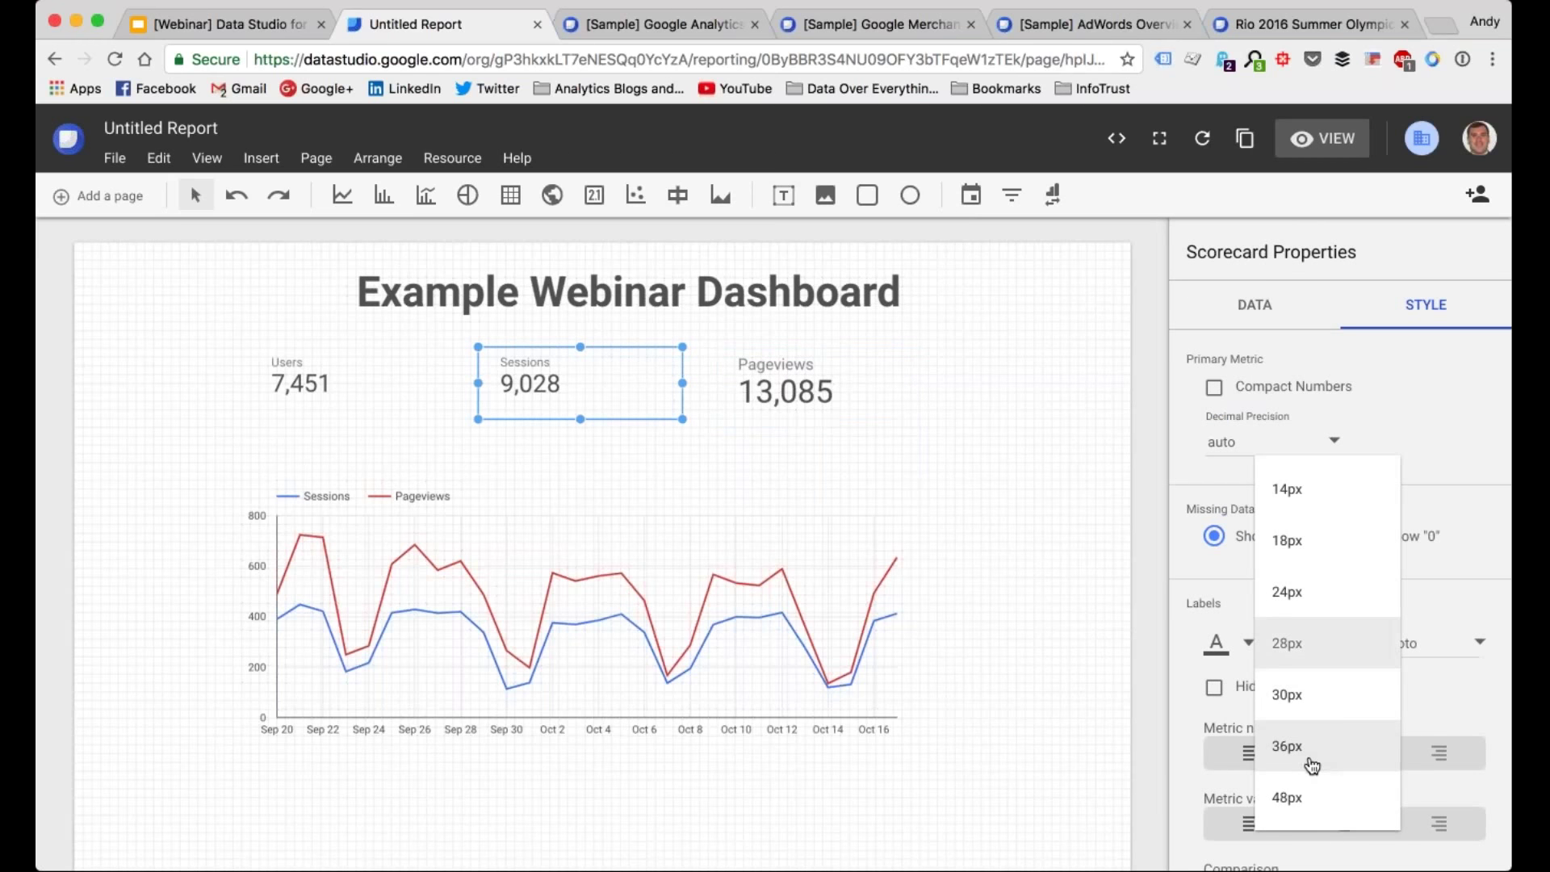
{"action": "left_click", "coordinate": [1312, 763]}
{"action": "left_click", "coordinate": [433, 394]}
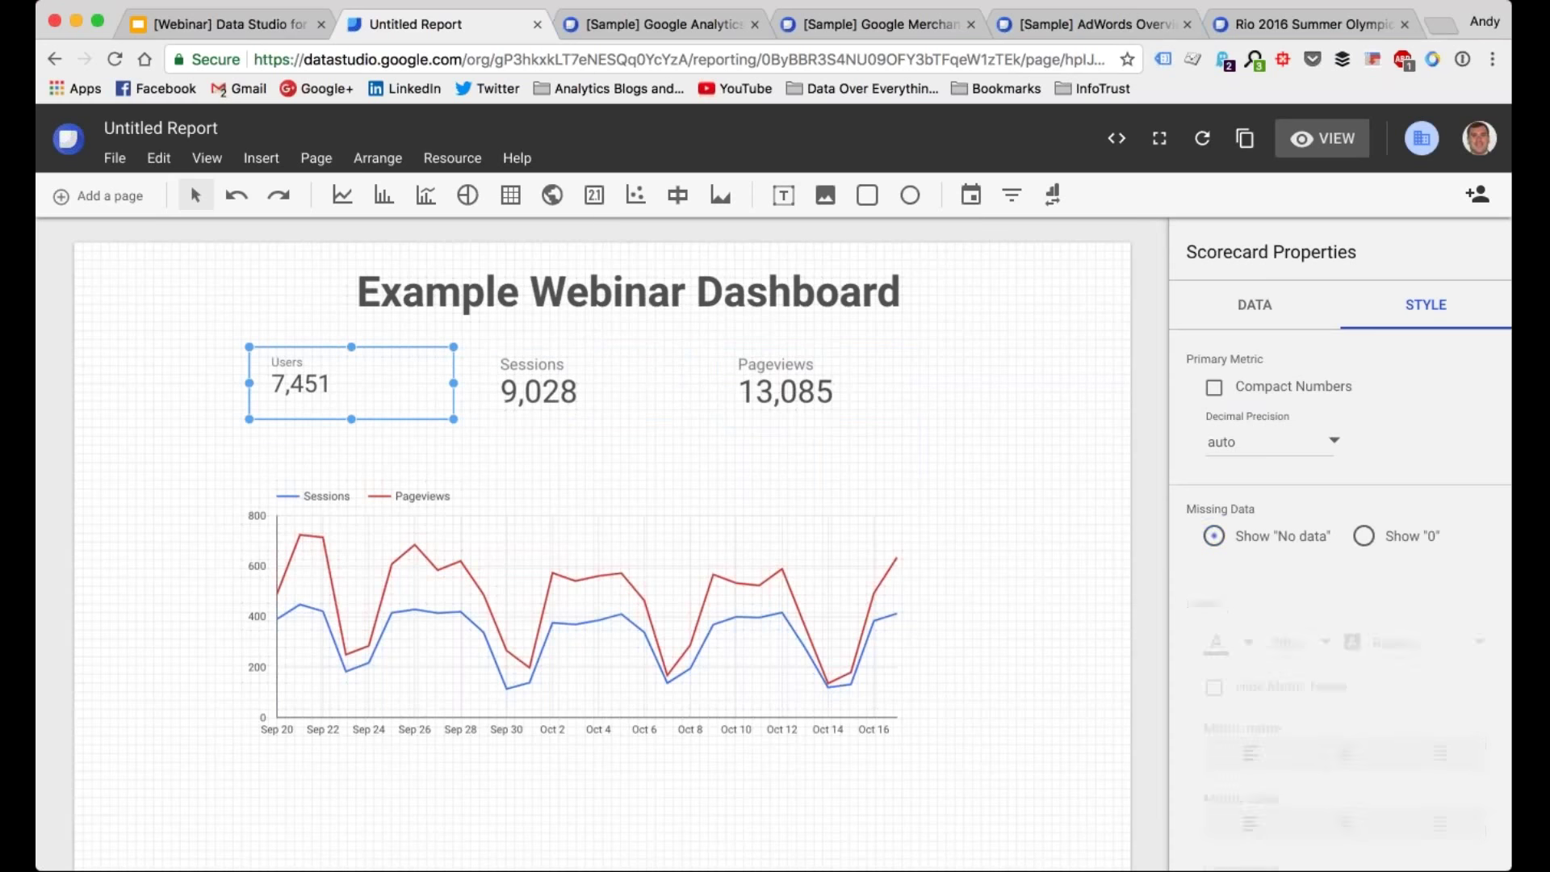
{"action": "left_click", "coordinate": [1298, 643]}
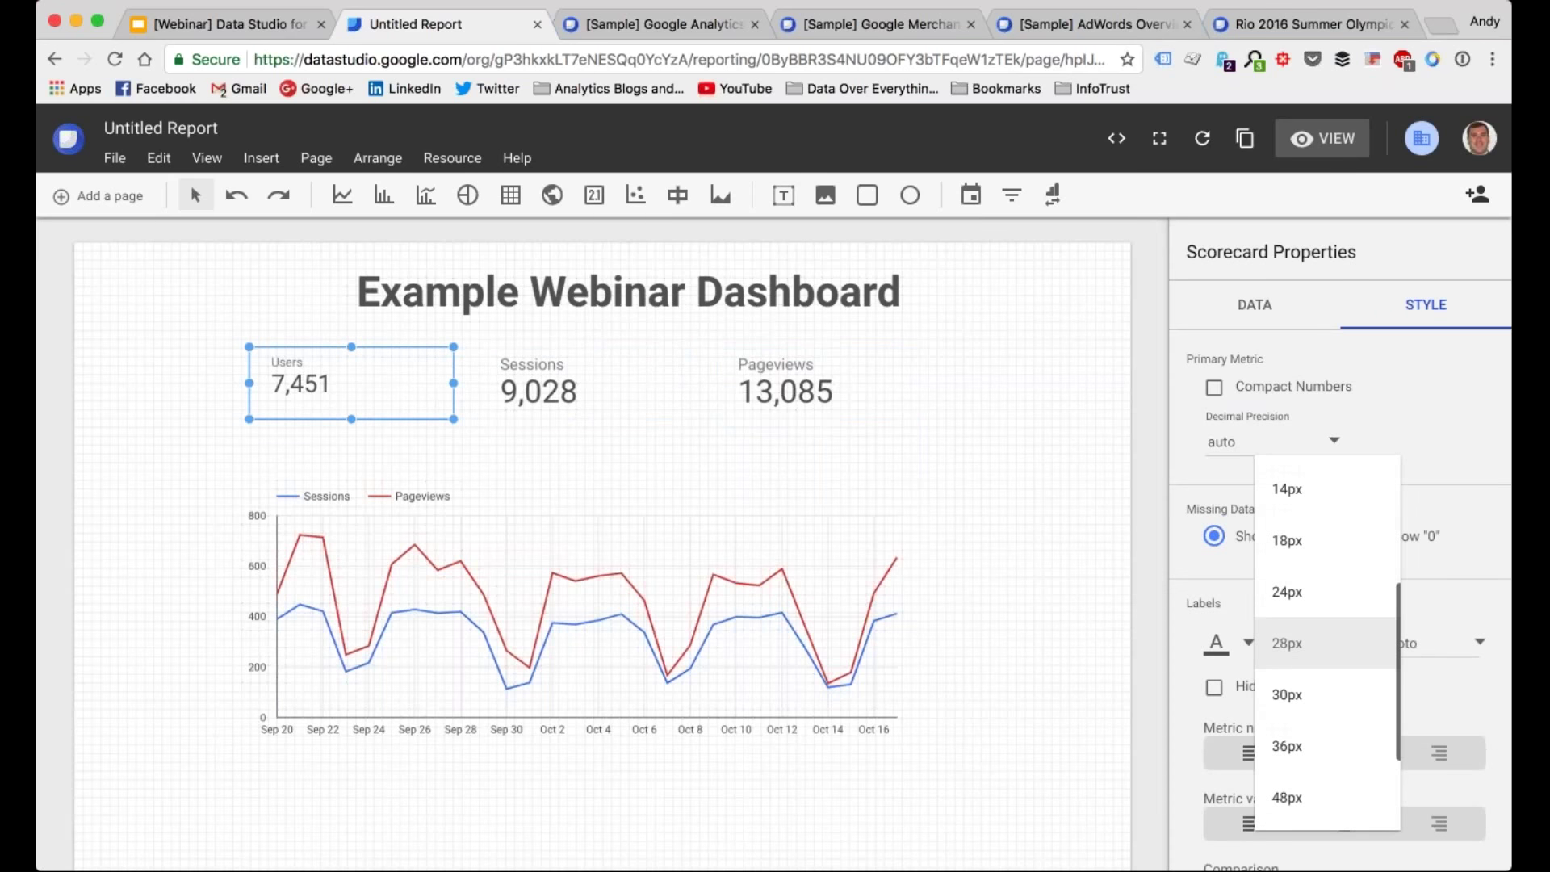
{"action": "left_click", "coordinate": [1315, 755]}
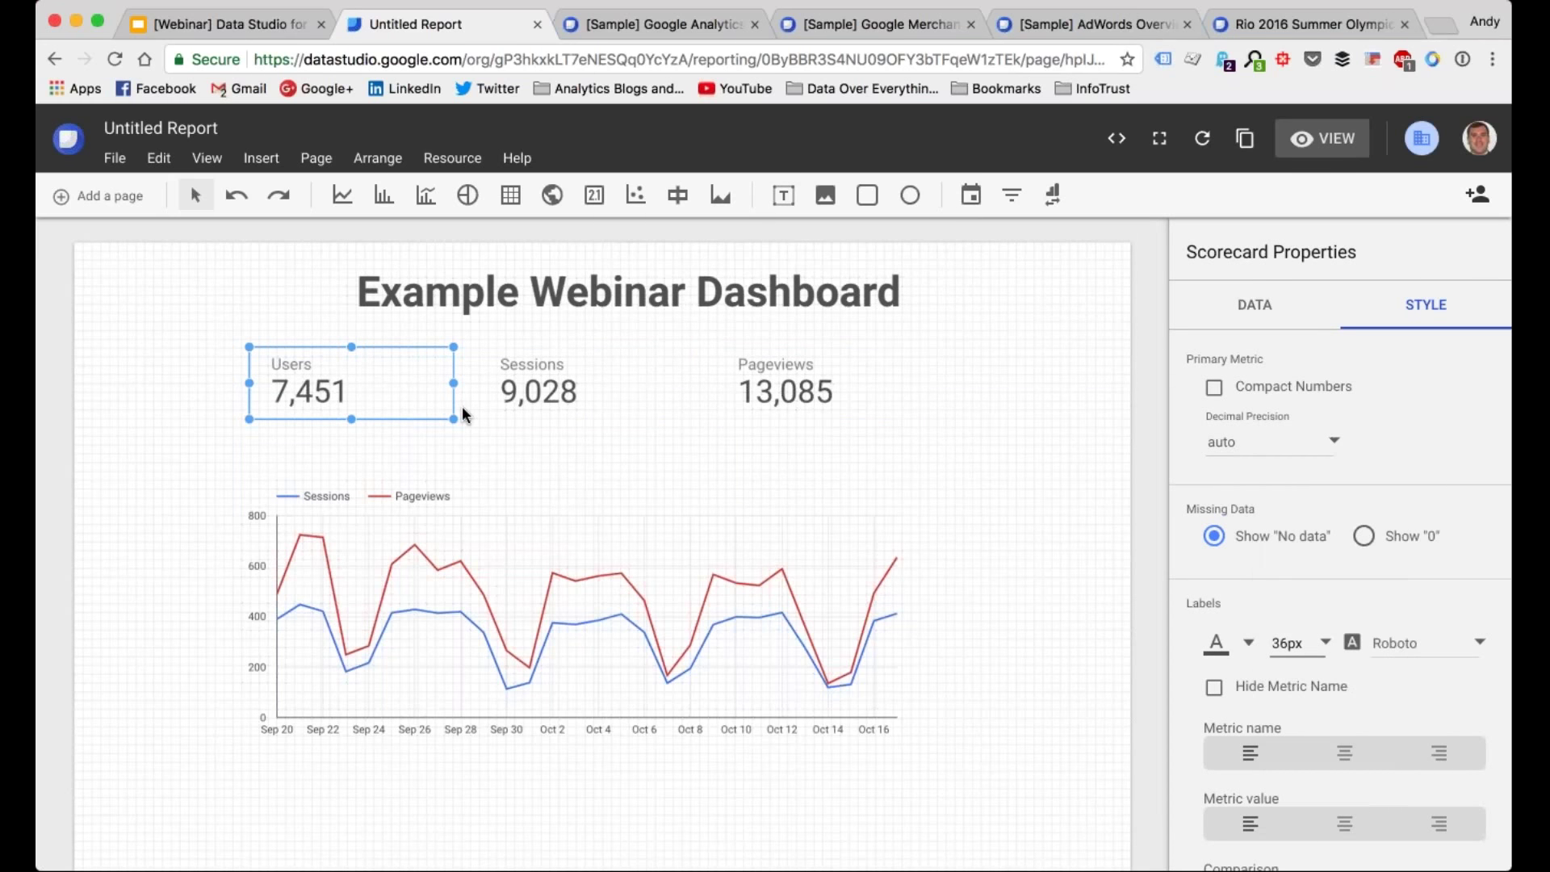
{"action": "left_click", "coordinate": [528, 383]}
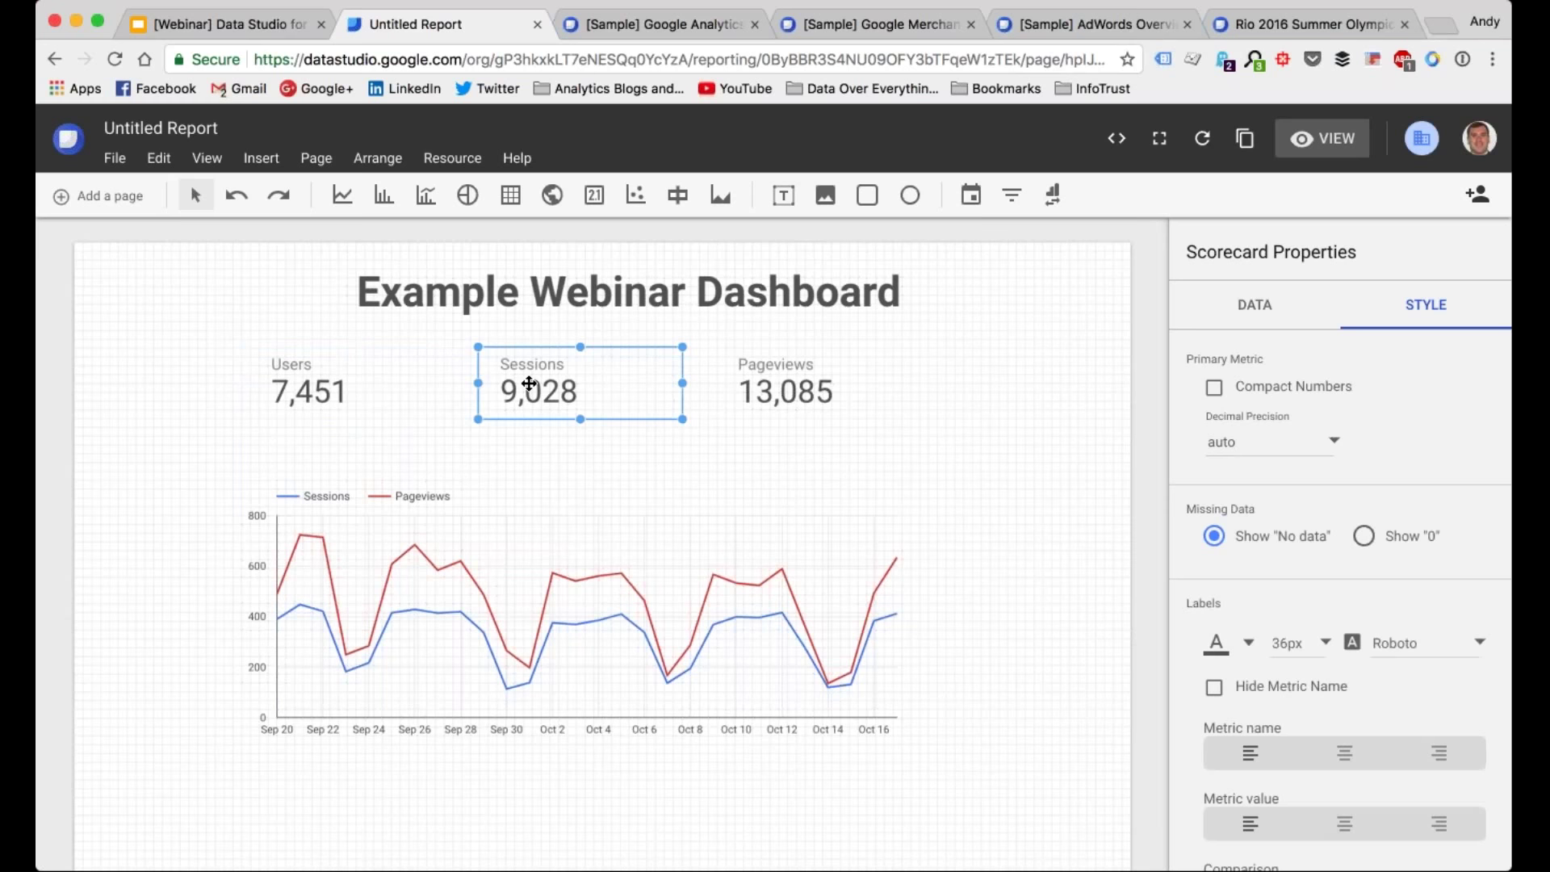
Step: Add a date range control in the page's upper right corner and move the report title left to clear it
{"action": "left_click", "coordinate": [959, 194]}
{"action": "left_click_drag", "start_coordinate": [910, 251], "coordinate": [1115, 297]}
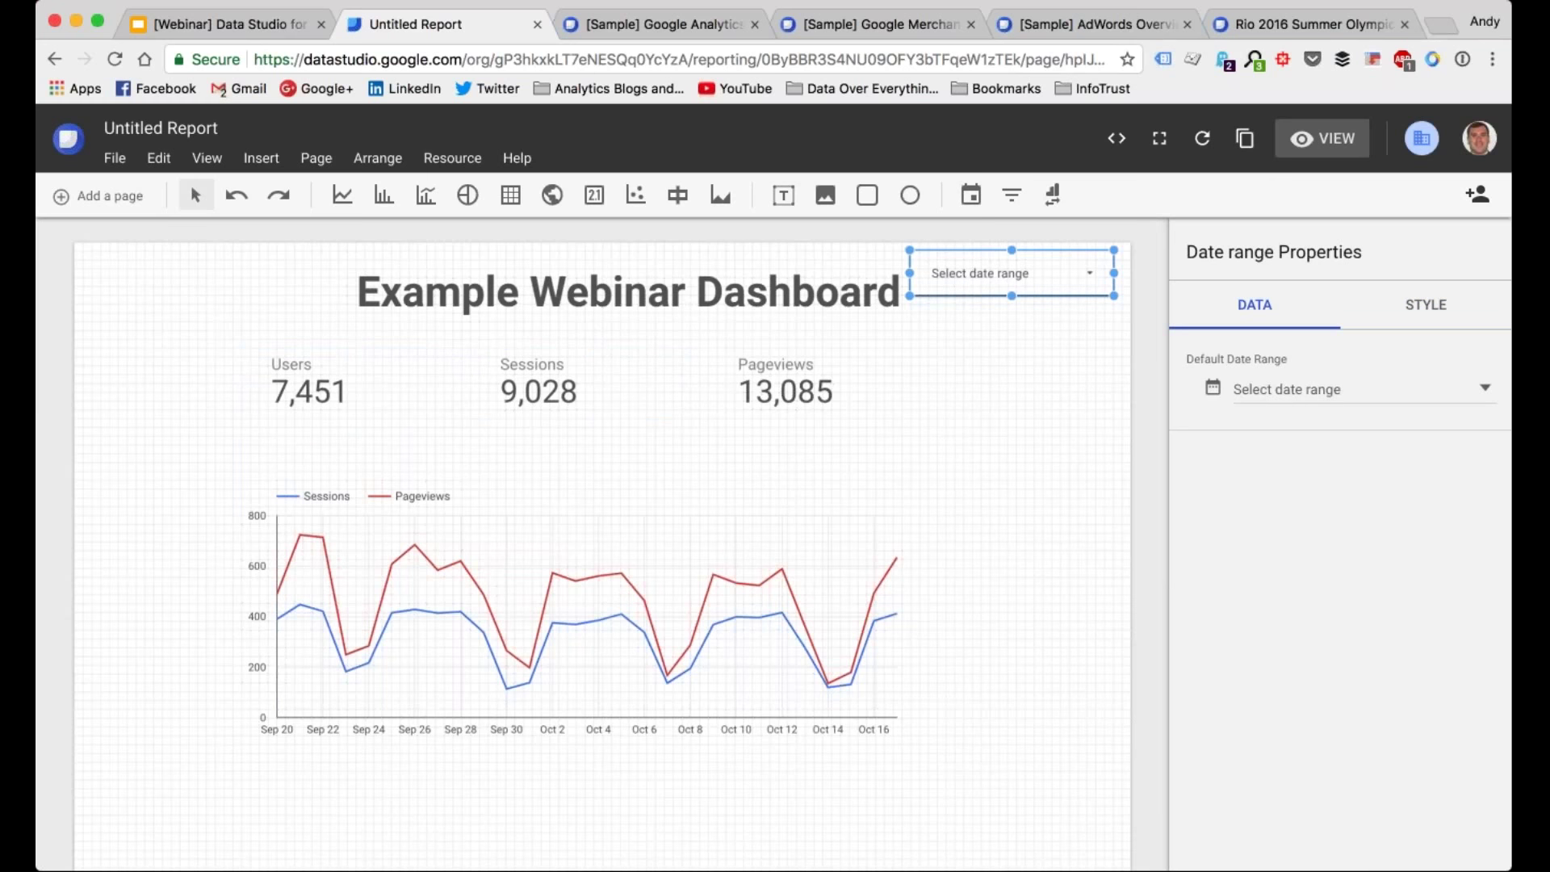
{"action": "left_click", "coordinate": [934, 275]}
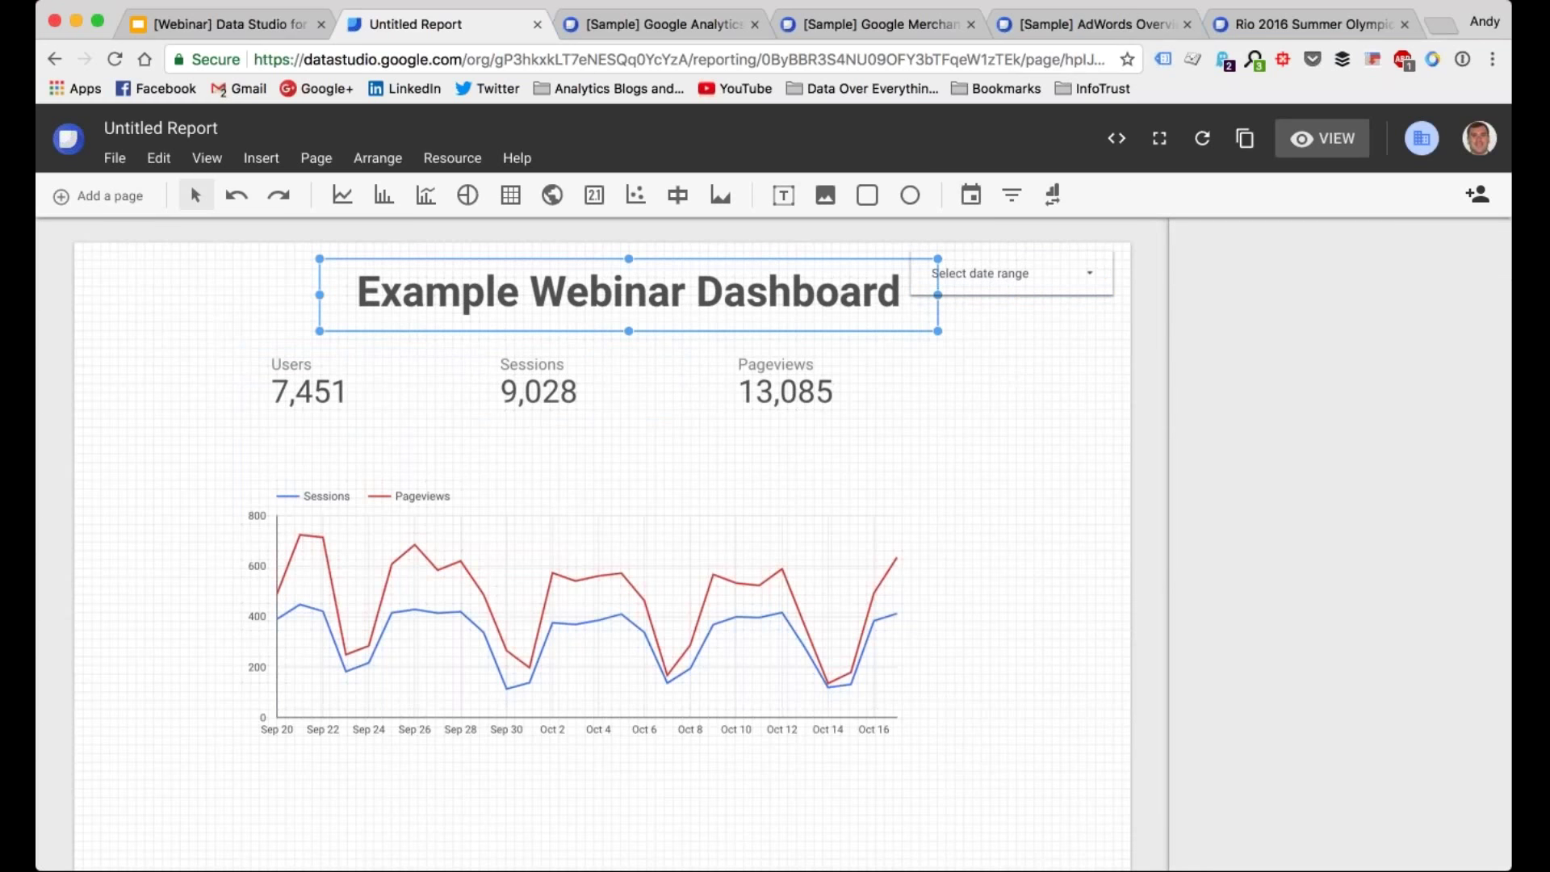
{"action": "left_click_drag", "start_coordinate": [478, 269], "coordinate": [288, 261]}
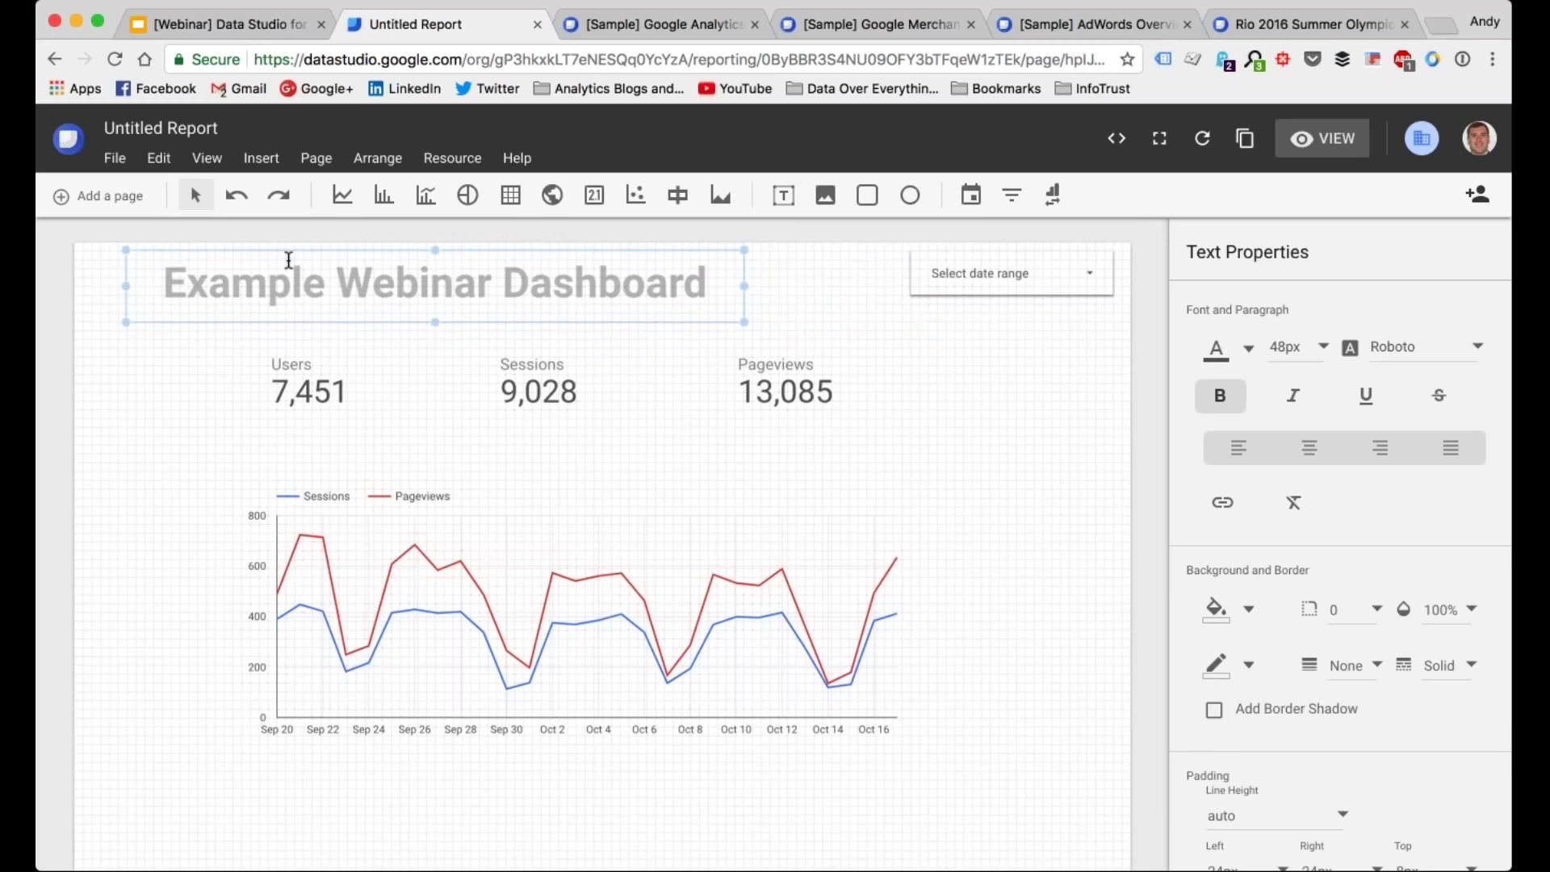
Step: Widen the date range control toward the title and look over its style settings
{"action": "left_click", "coordinate": [1001, 278]}
{"action": "left_click_drag", "start_coordinate": [914, 282], "coordinate": [865, 279]}
{"action": "scroll", "coordinate": [1340, 541], "scroll_direction": "down", "scroll_amount": 3}
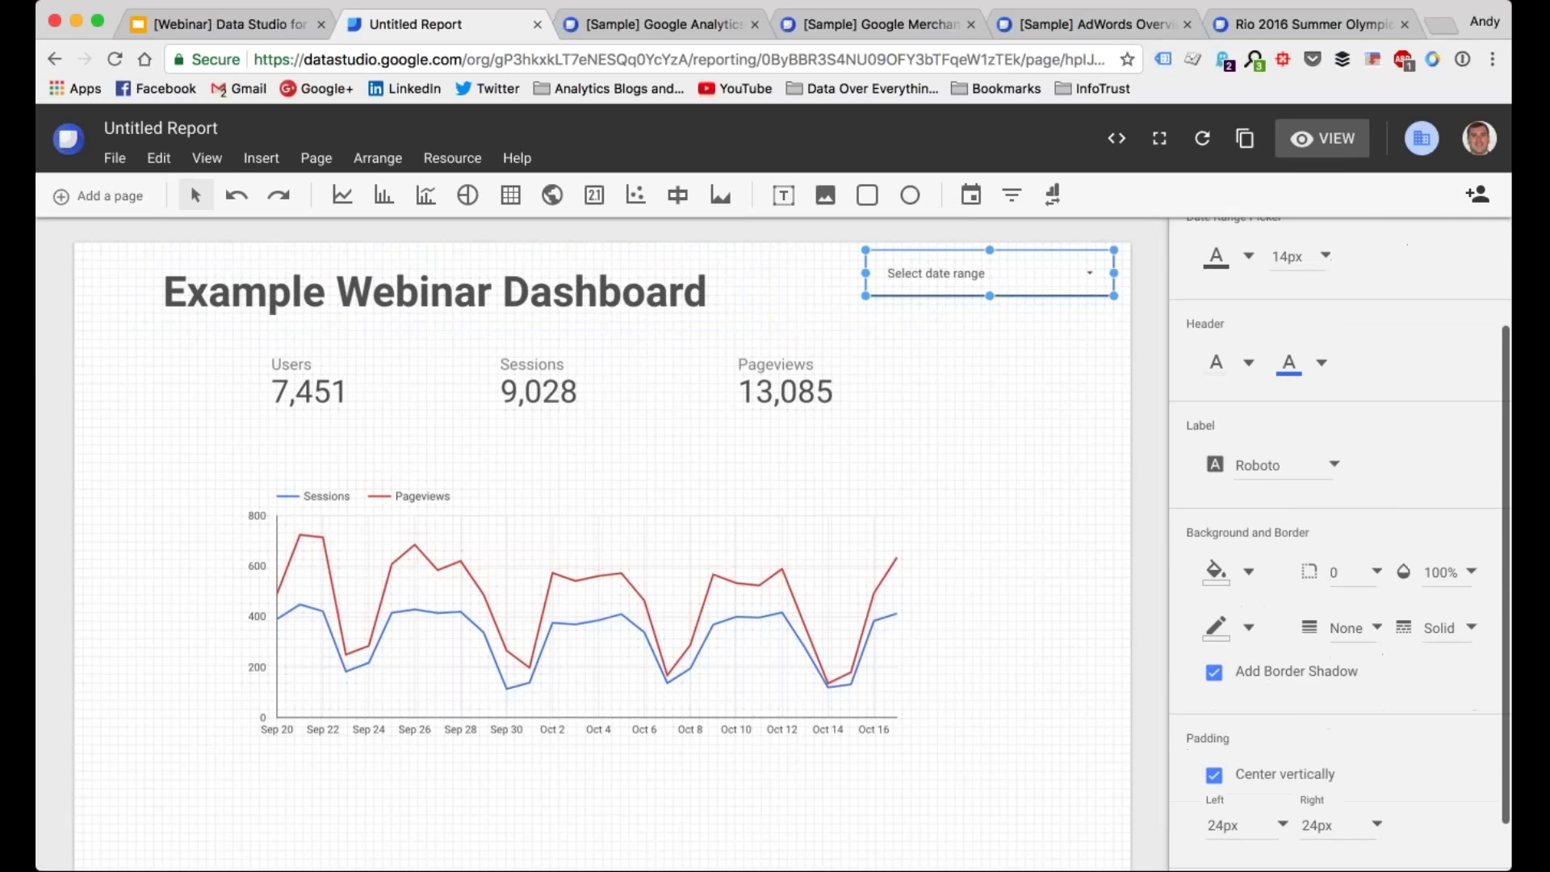
{"action": "scroll", "coordinate": [1340, 540], "scroll_direction": "up", "scroll_amount": 3}
Step: Set the date range control's default date range to Last 14 days, excluding today
{"action": "left_click", "coordinate": [1254, 304]}
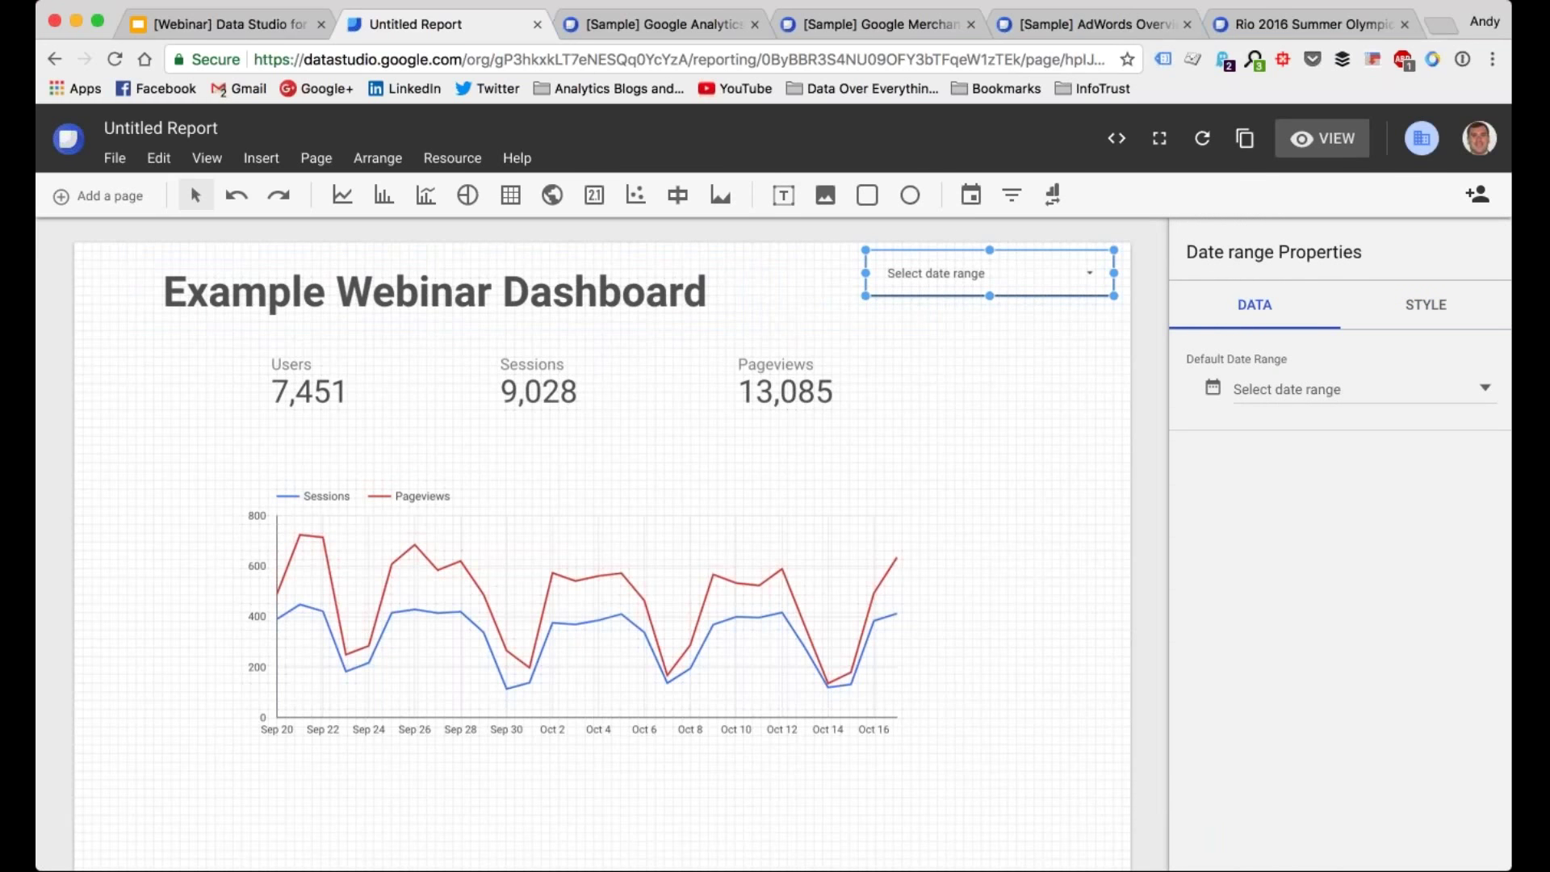
{"action": "left_click", "coordinate": [1356, 389]}
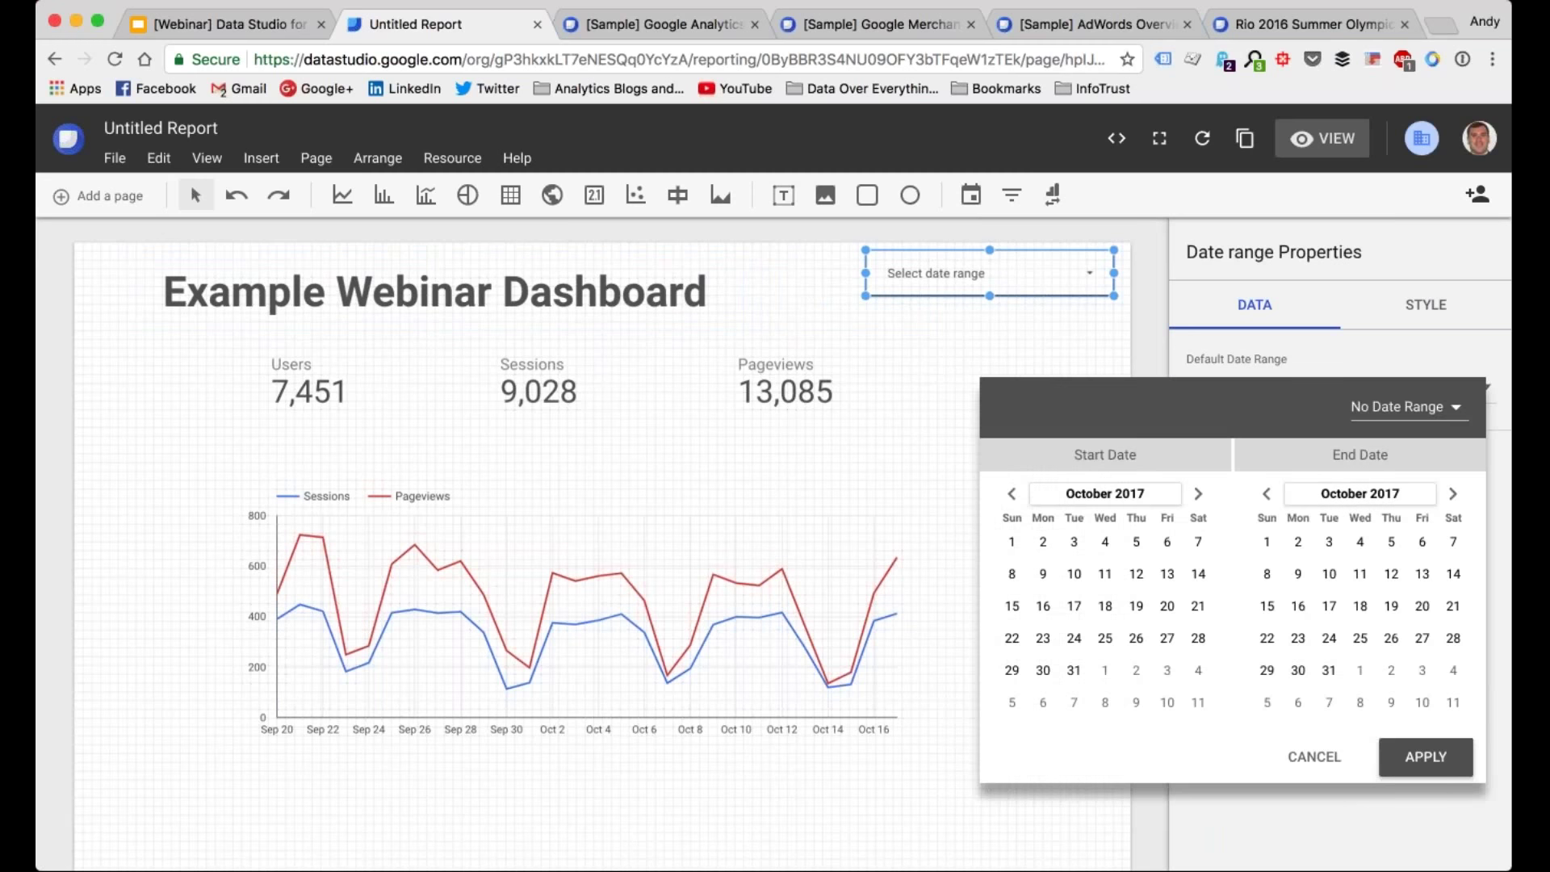
{"action": "left_click", "coordinate": [1383, 426]}
{"action": "left_click", "coordinate": [1361, 509]}
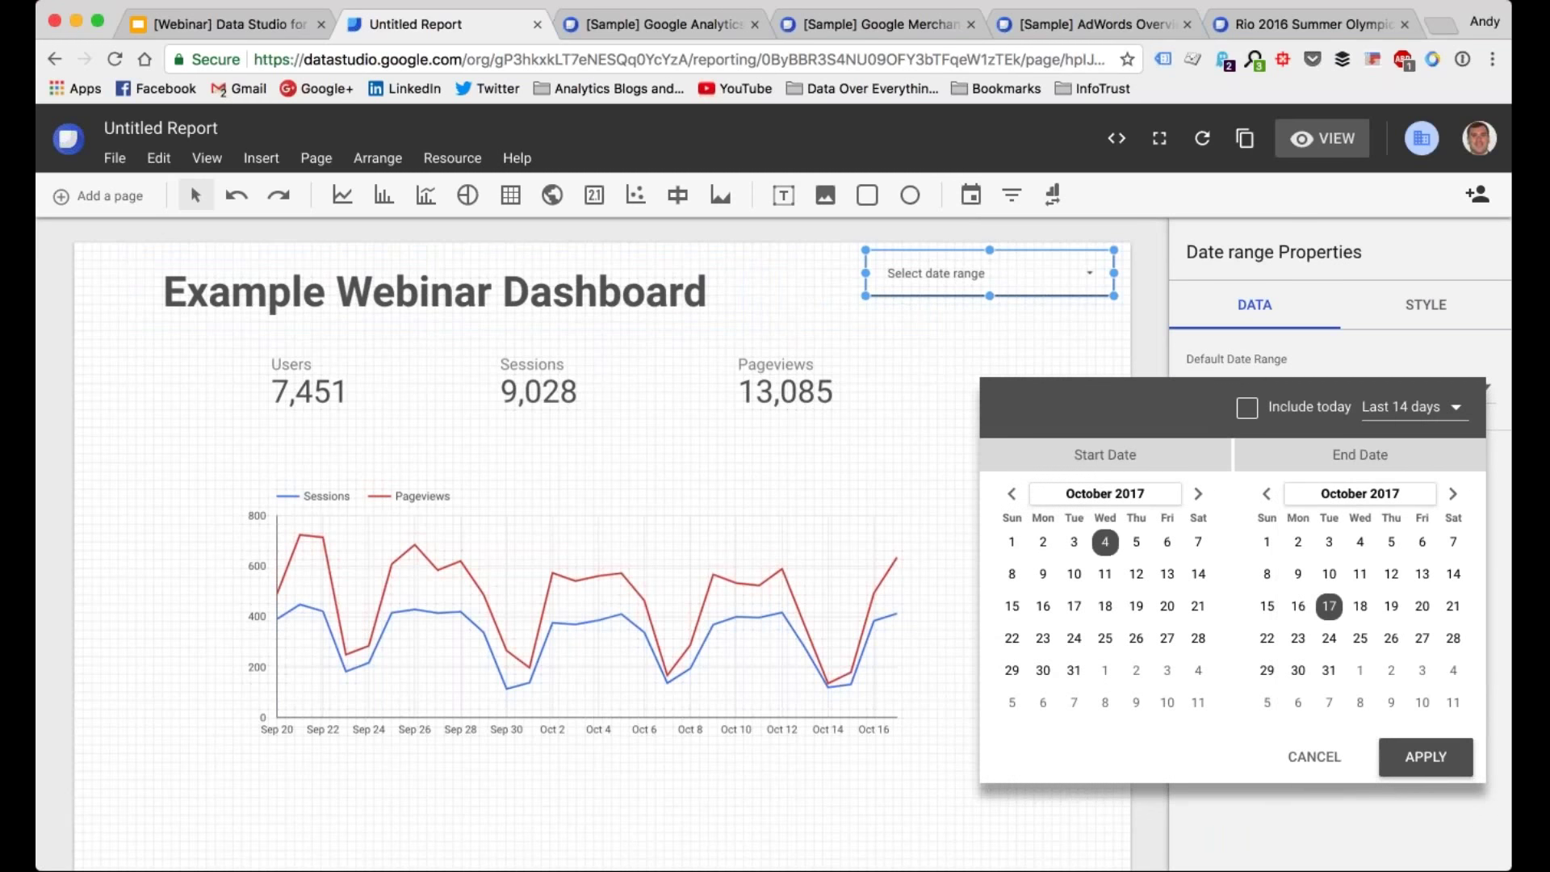
{"action": "left_click", "coordinate": [1437, 761]}
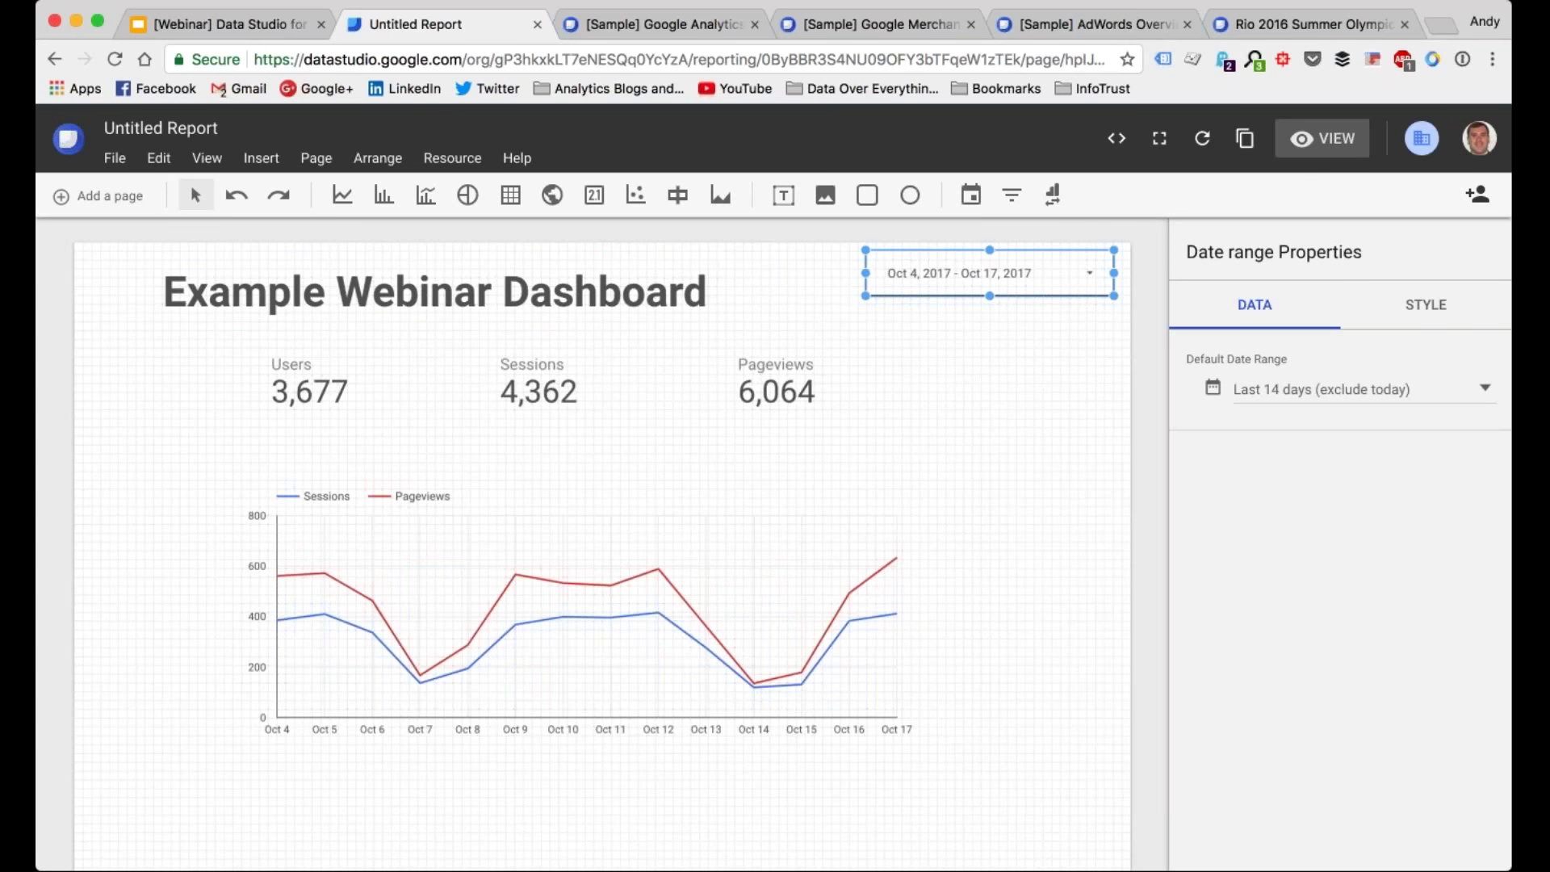
Step: Preview the report in view mode with its date range switched to Last 30 days, and look over the whole page
{"action": "left_click", "coordinate": [1332, 152]}
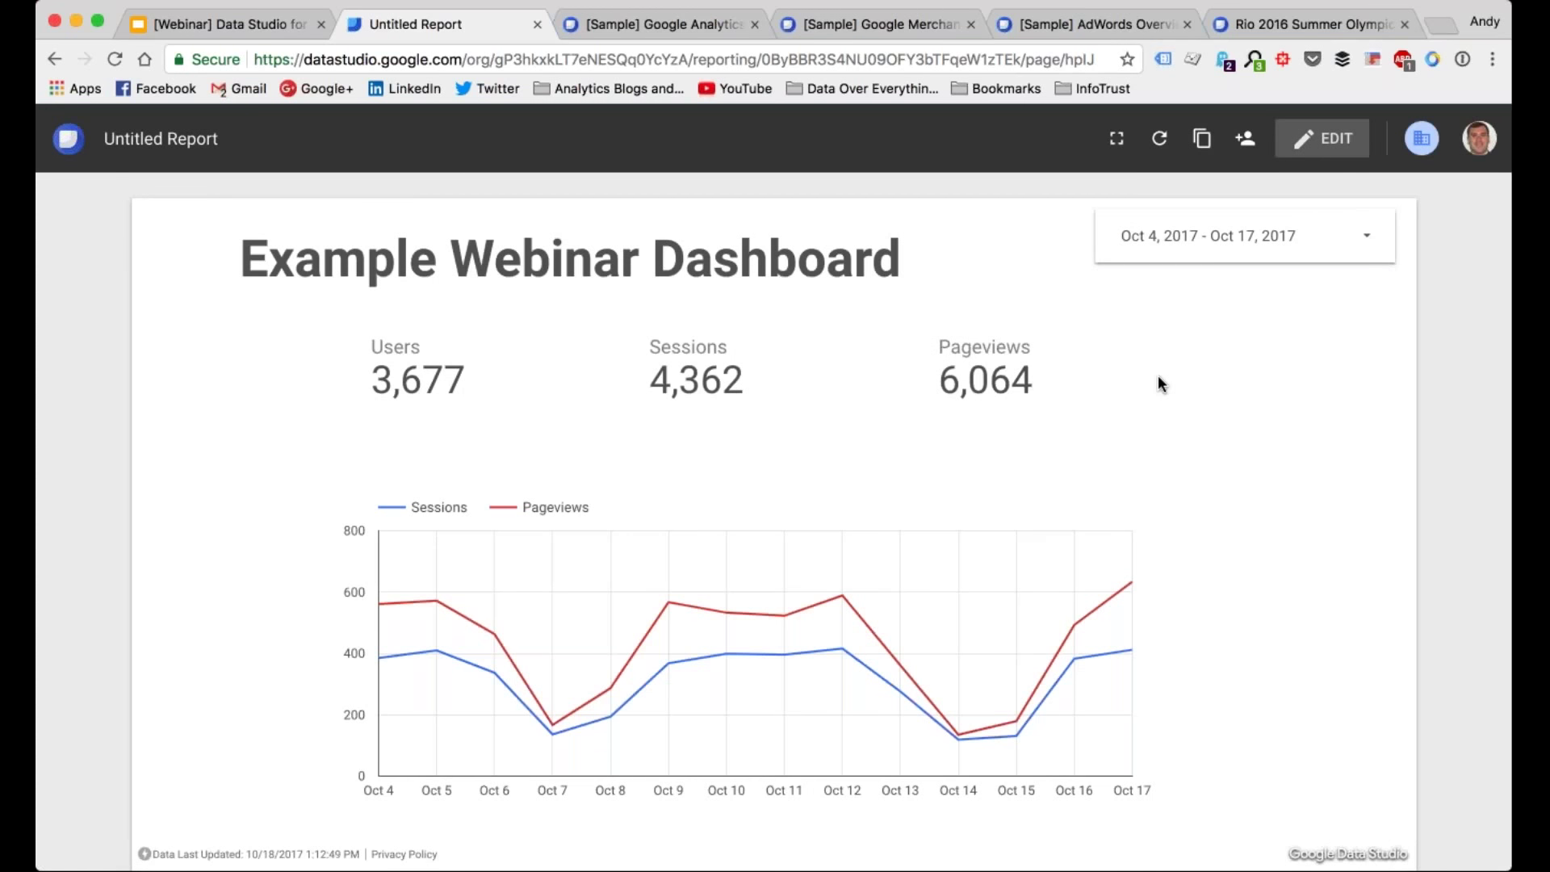
{"action": "left_click", "coordinate": [1334, 256]}
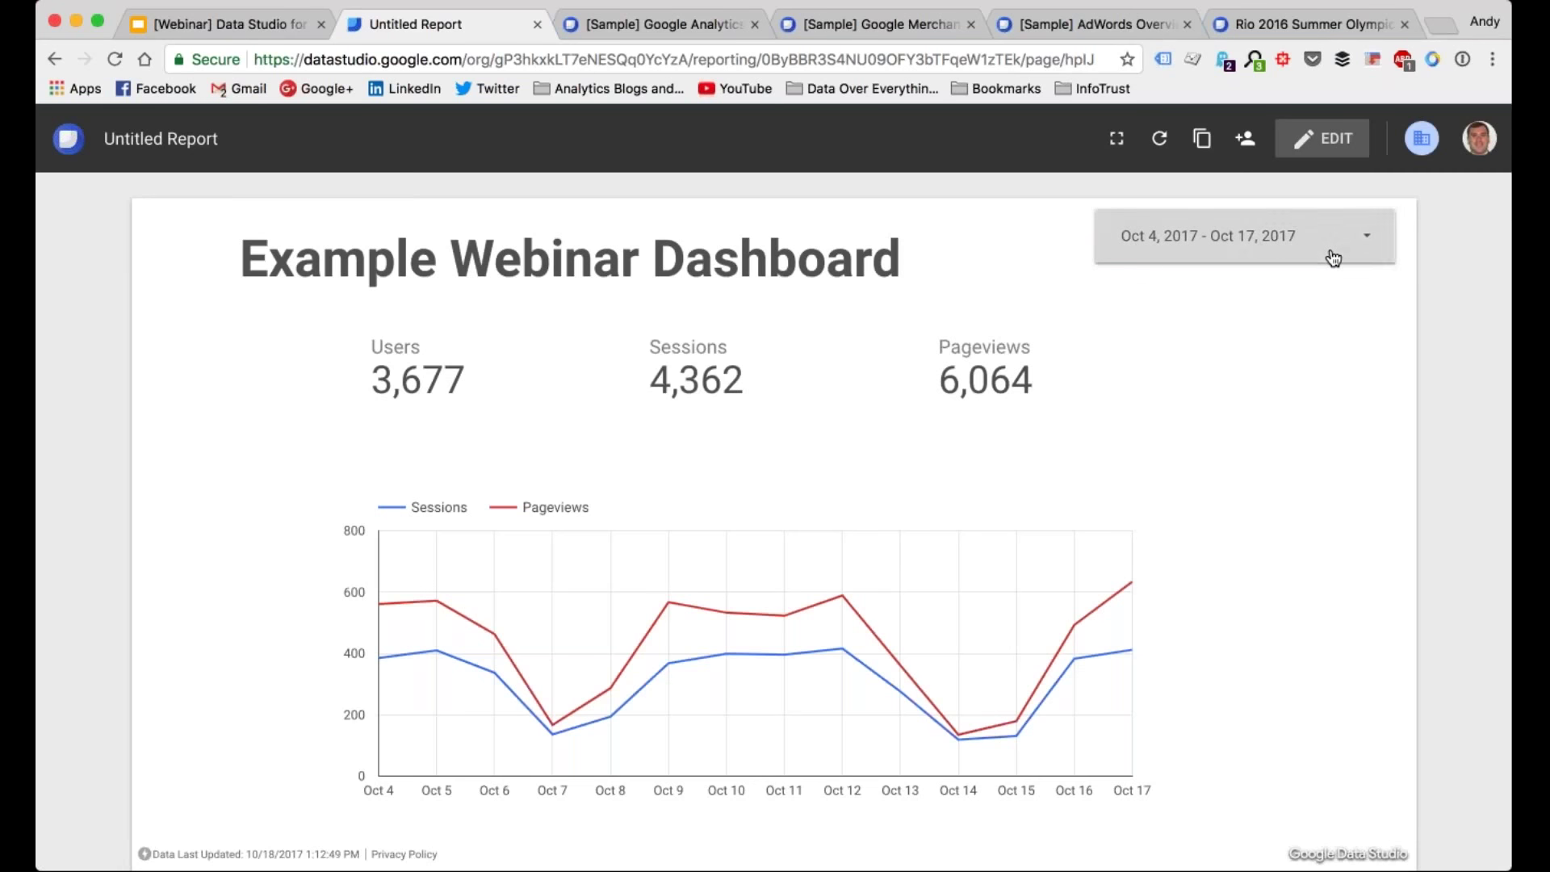
{"action": "left_click", "coordinate": [1334, 257]}
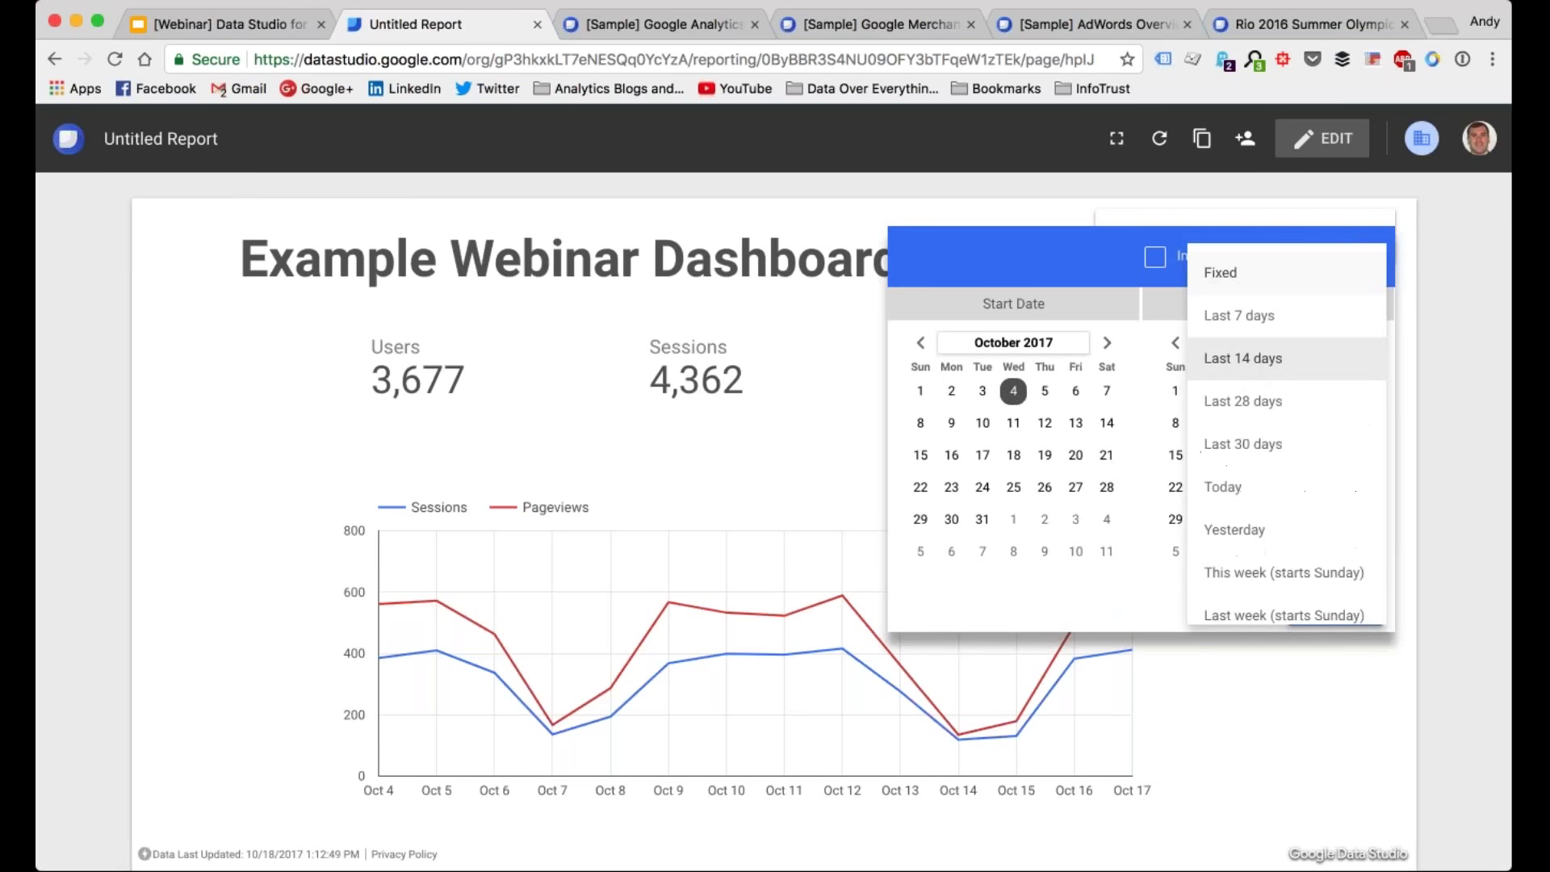
{"action": "left_click", "coordinate": [1279, 453]}
{"action": "left_click", "coordinate": [1342, 610]}
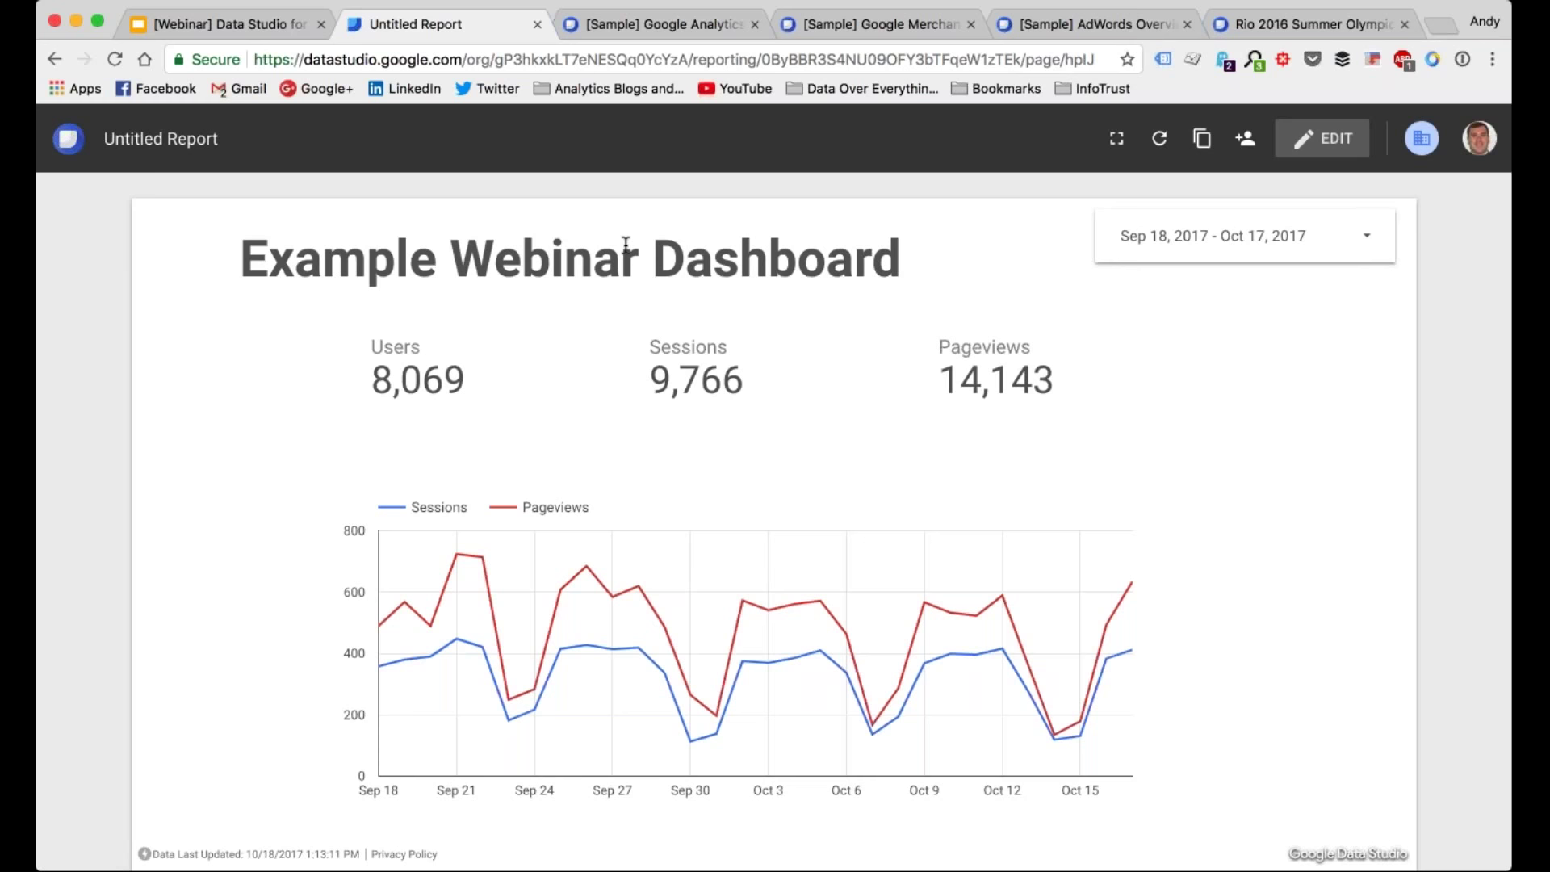
{"action": "scroll", "coordinate": [810, 501], "scroll_direction": "down", "scroll_amount": 5}
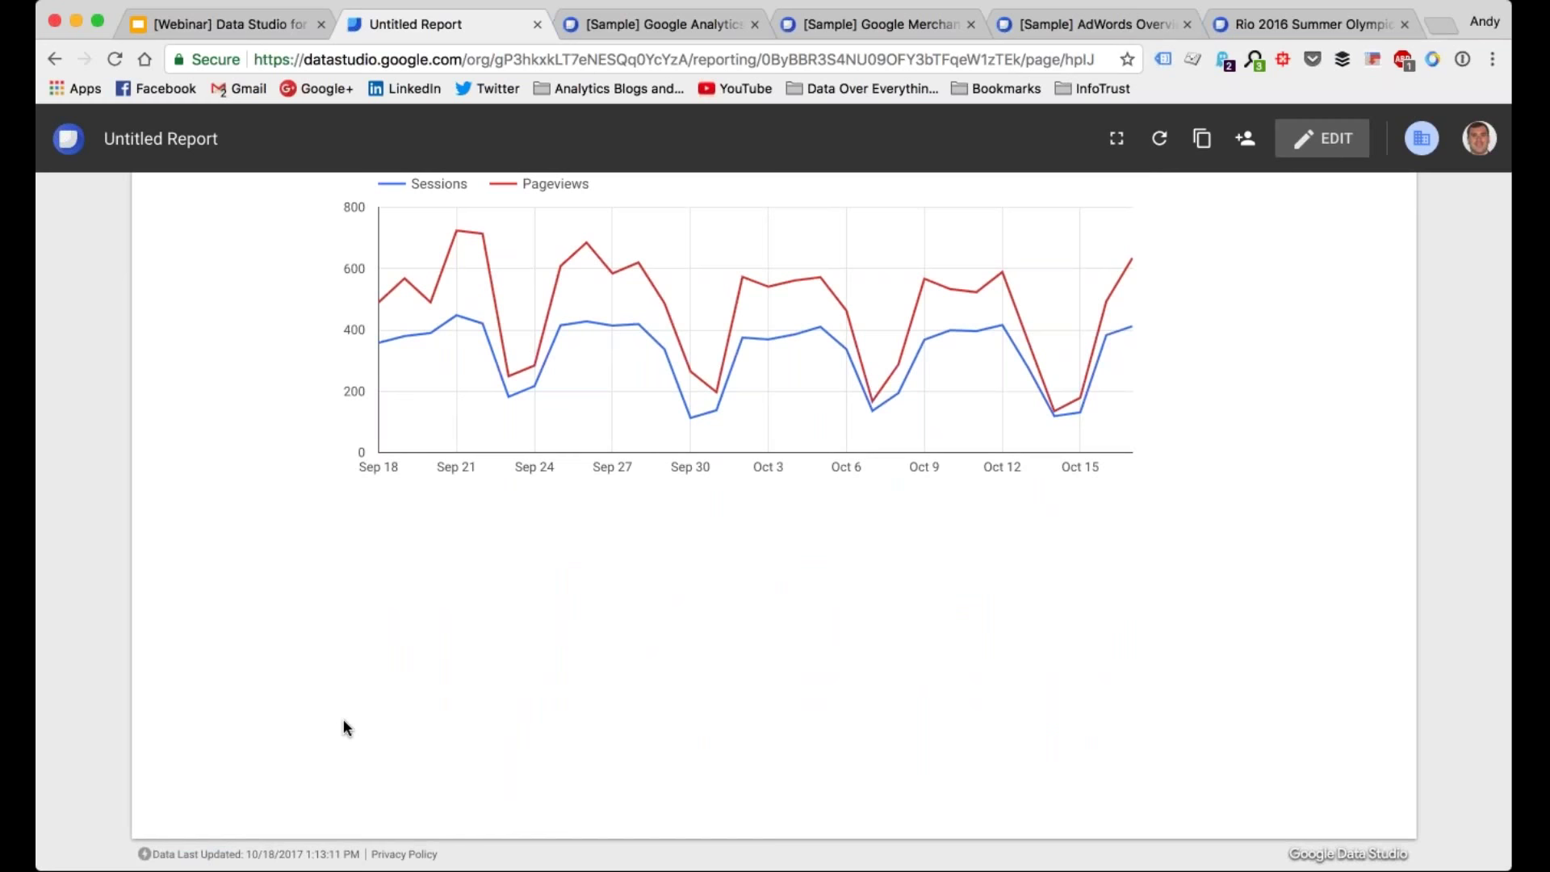
{"action": "scroll", "coordinate": [343, 721], "scroll_direction": "up", "scroll_amount": 5}
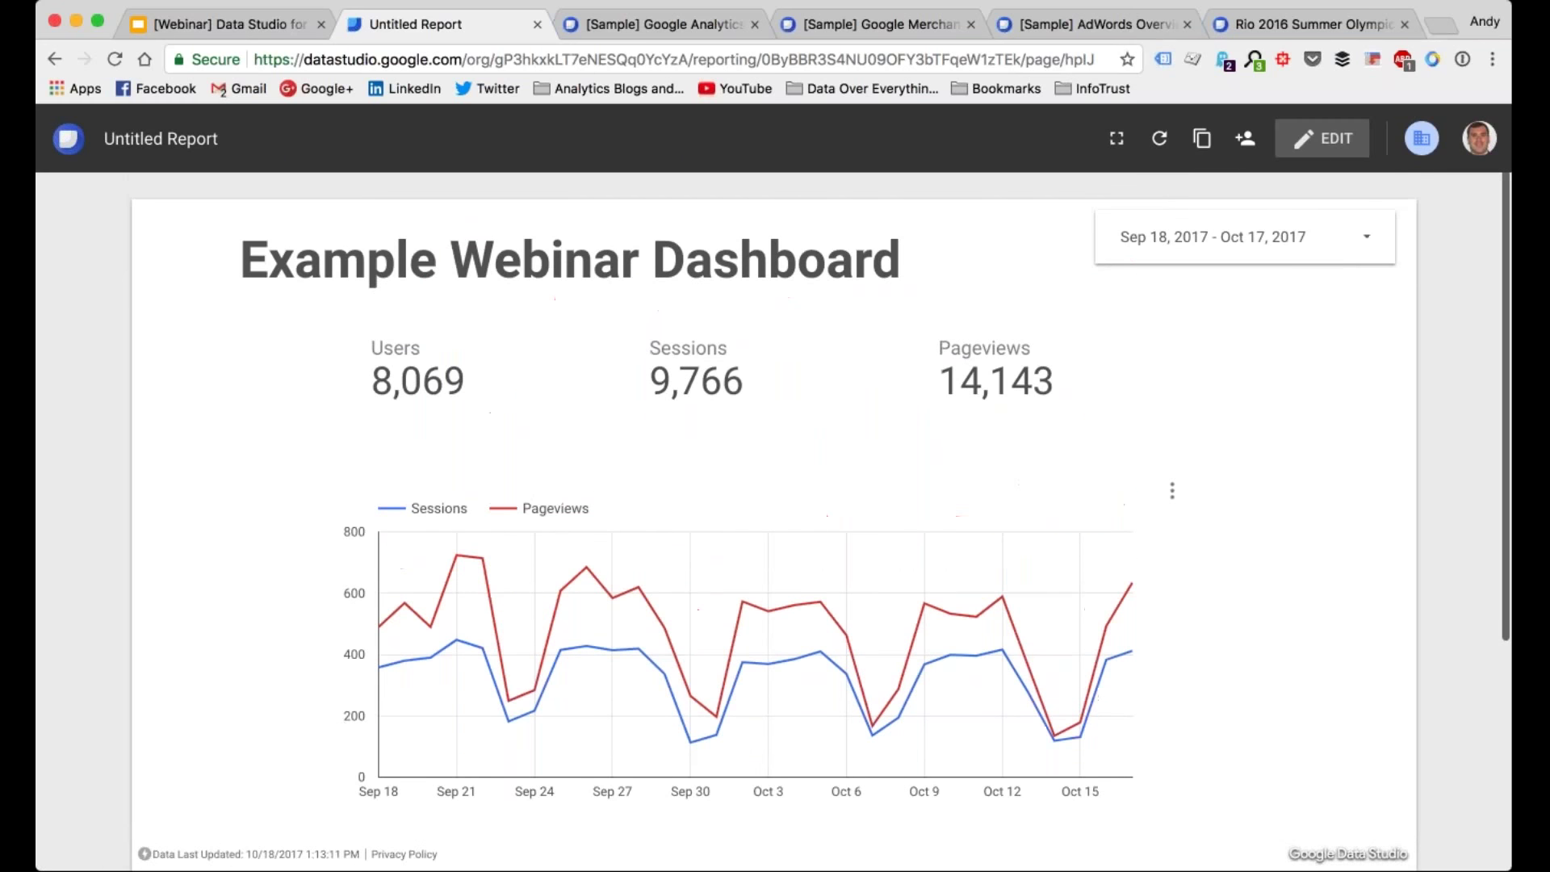
Step: Back in edit mode, move the time series chart left and draw a table of about the same width below it
{"action": "left_click", "coordinate": [1336, 144]}
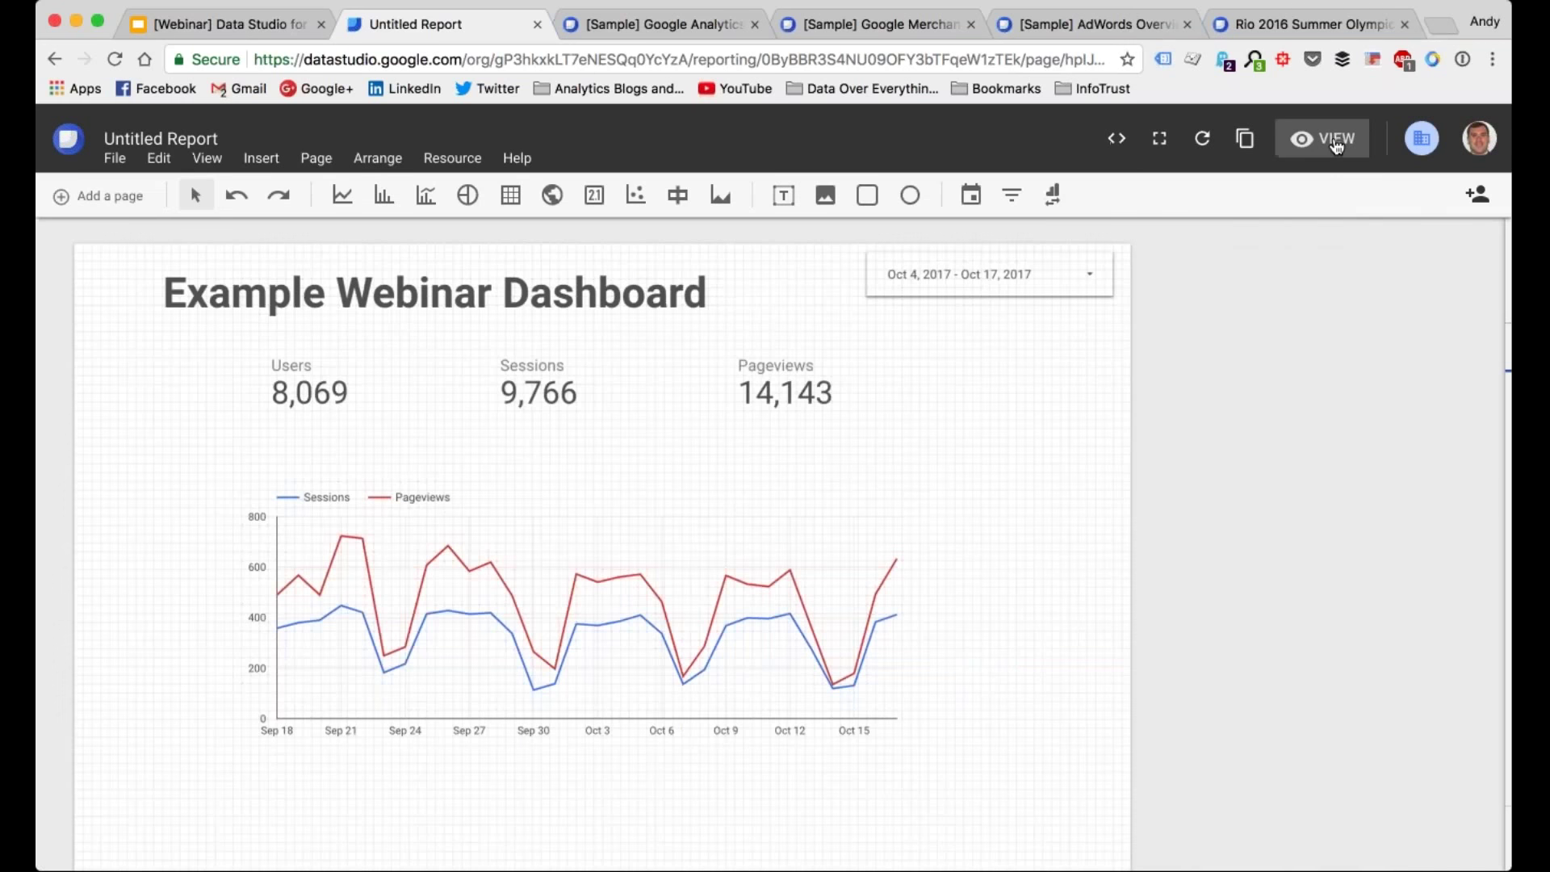
{"action": "left_click_drag", "start_coordinate": [597, 533], "coordinate": [565, 564]}
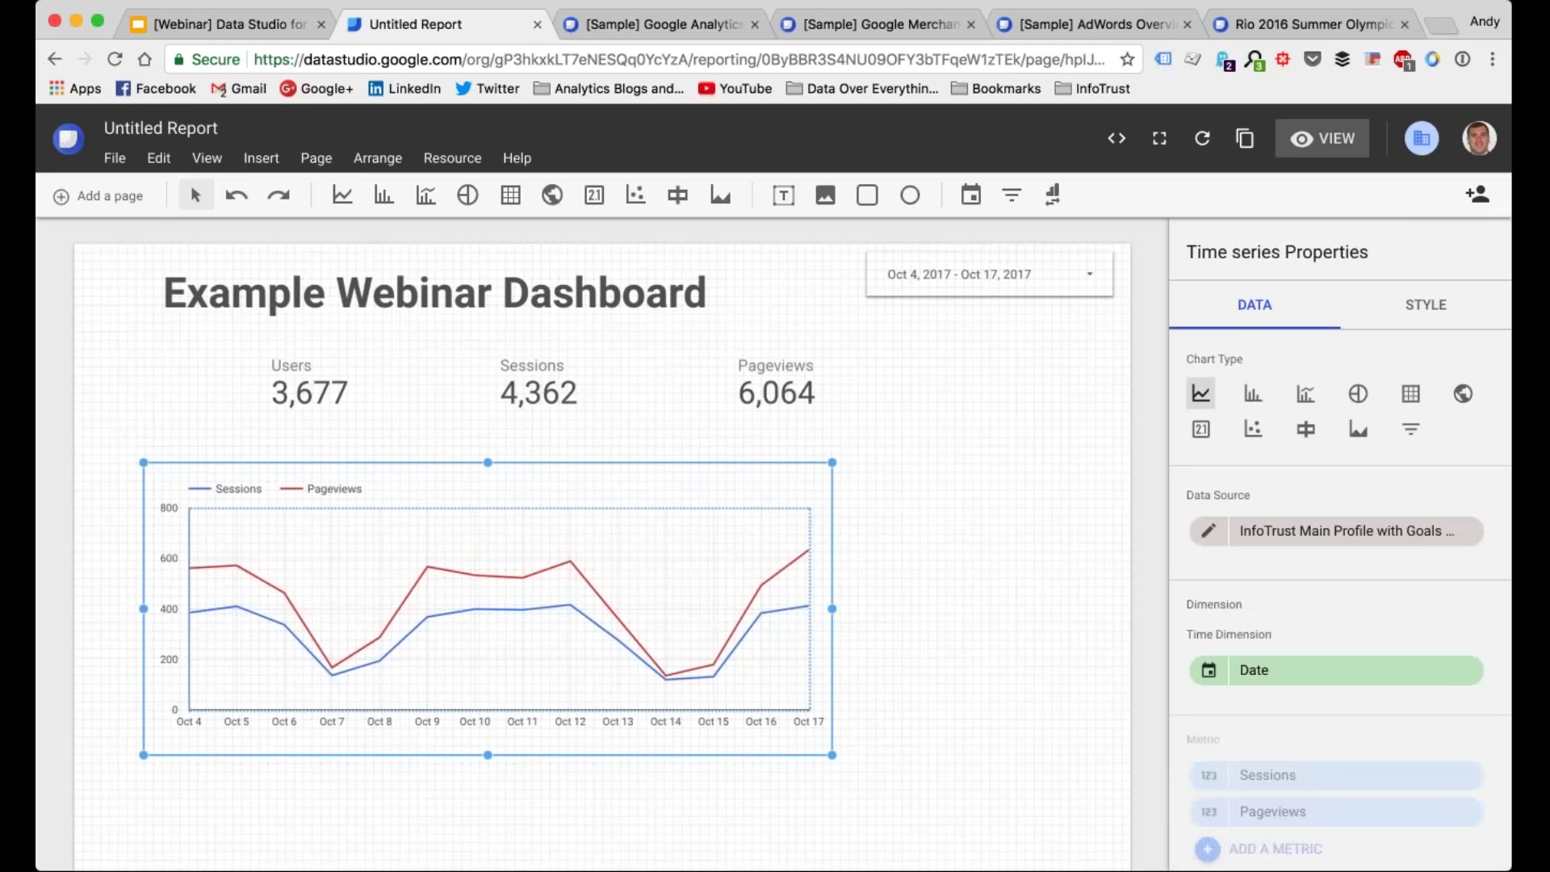
{"action": "left_click", "coordinate": [510, 197]}
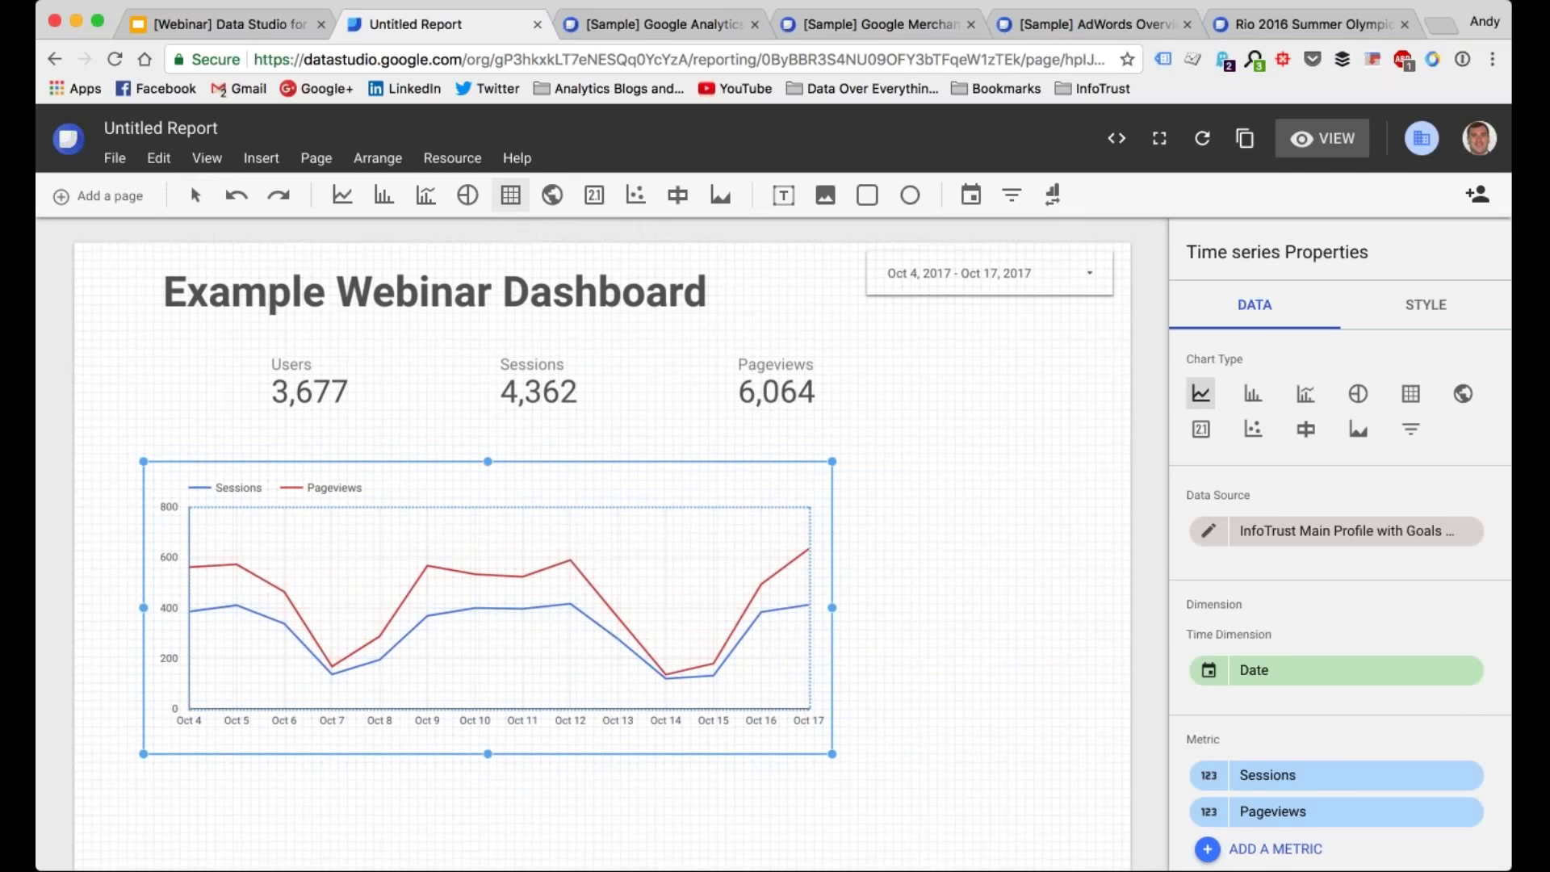
{"action": "scroll", "coordinate": [242, 492], "scroll_direction": "down", "scroll_amount": 3}
{"action": "left_click_drag", "start_coordinate": [151, 523], "coordinate": [839, 757]}
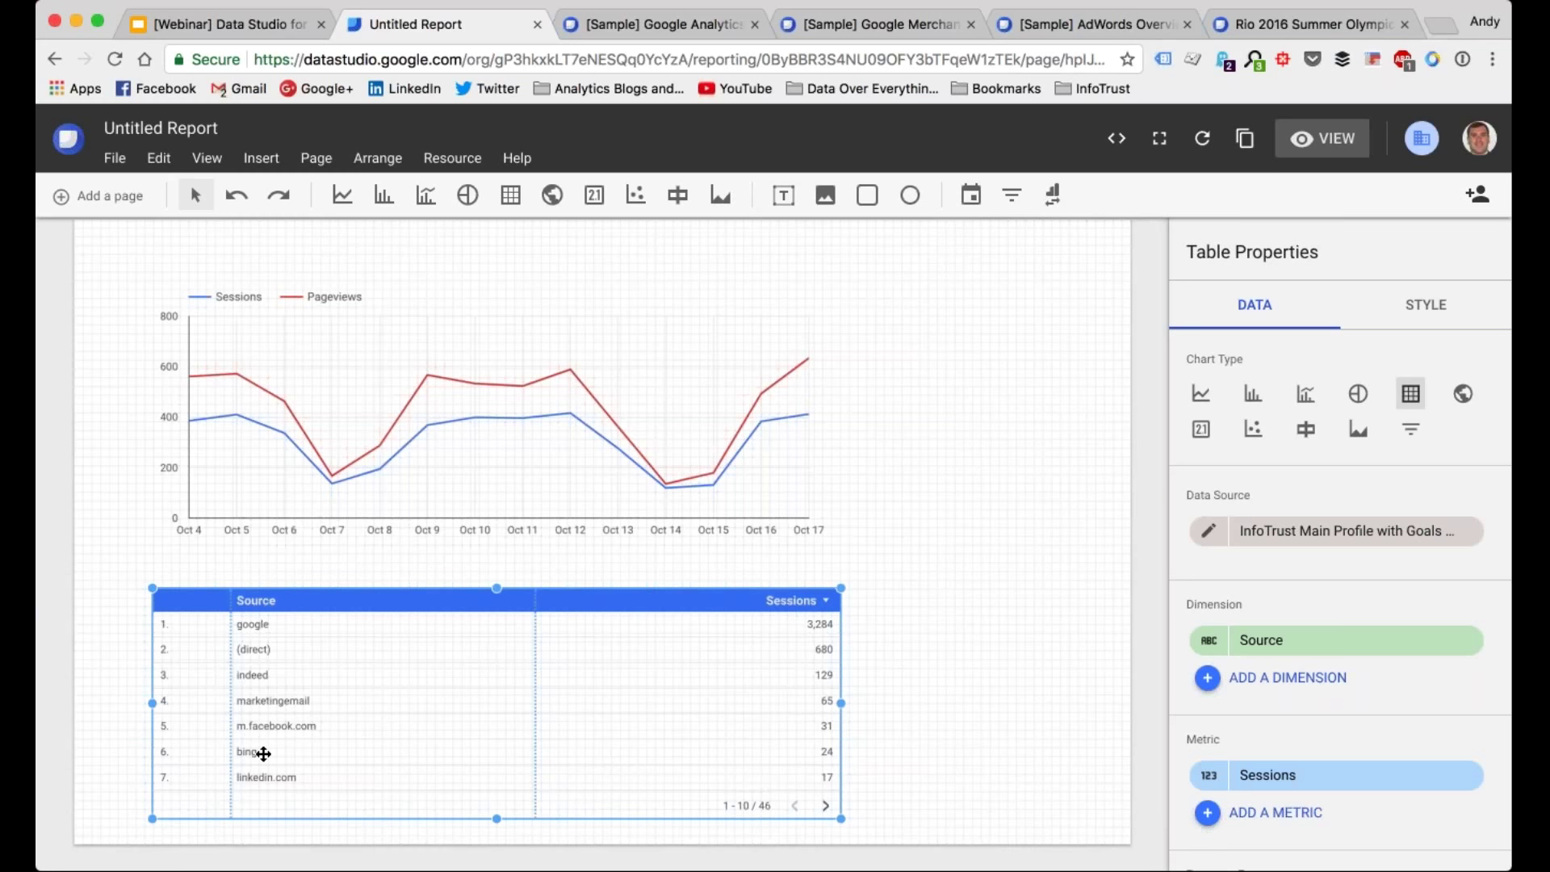
Step: Set the table's dimension to Page and widen the Page column so that the long paths fit
{"action": "left_click", "coordinate": [1328, 646]}
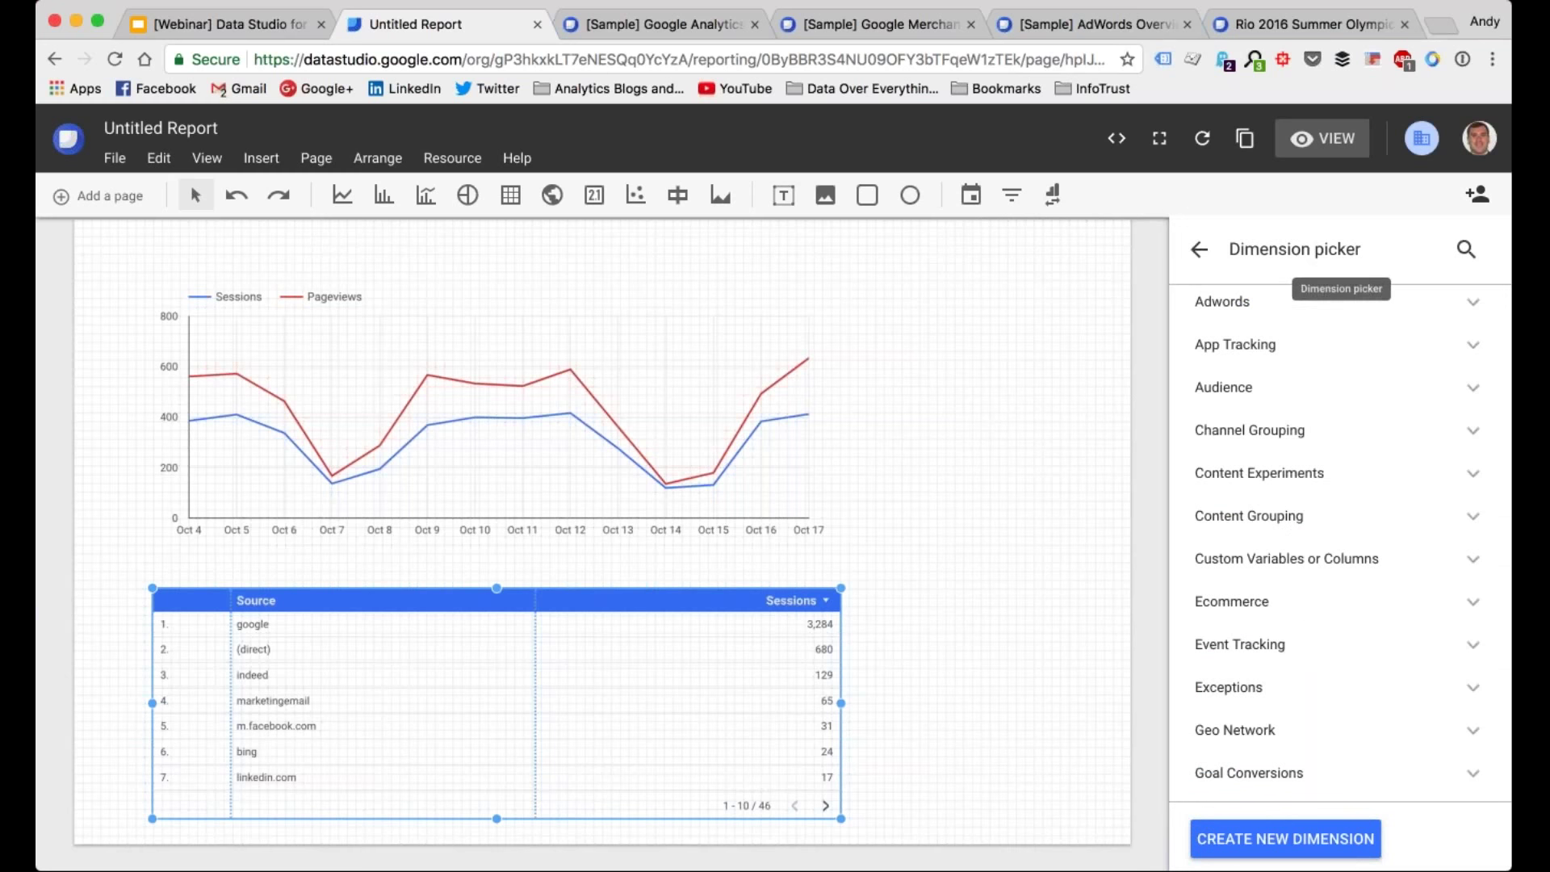
{"action": "left_click", "coordinate": [1466, 248]}
{"action": "type", "text": "page"}
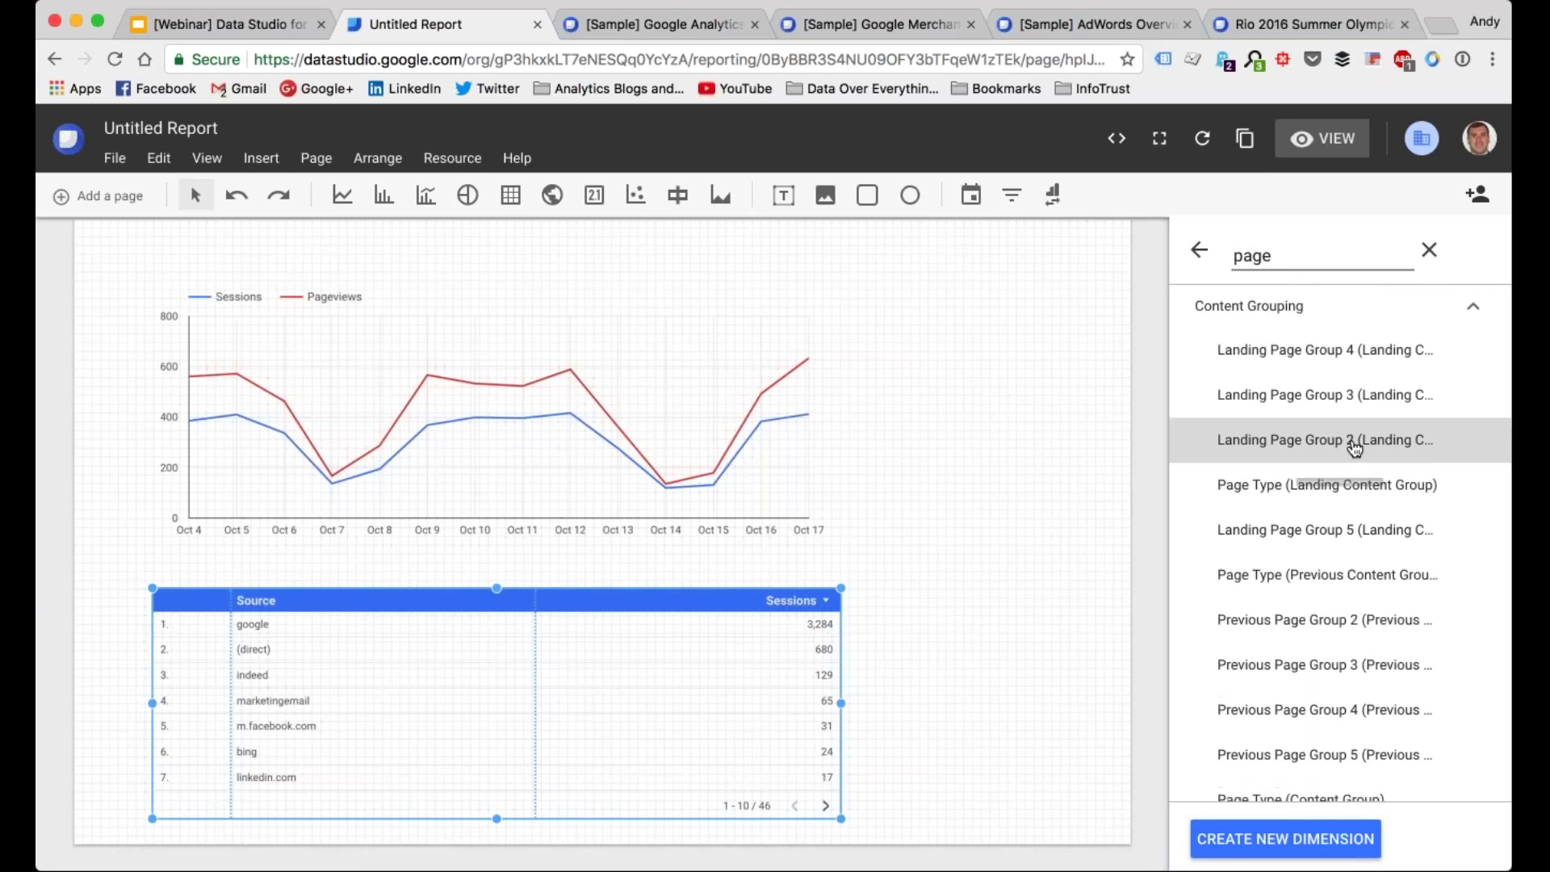
{"action": "scroll", "coordinate": [1353, 446], "scroll_direction": "down", "scroll_amount": 5}
{"action": "scroll", "coordinate": [1350, 445], "scroll_direction": "down", "scroll_amount": 3}
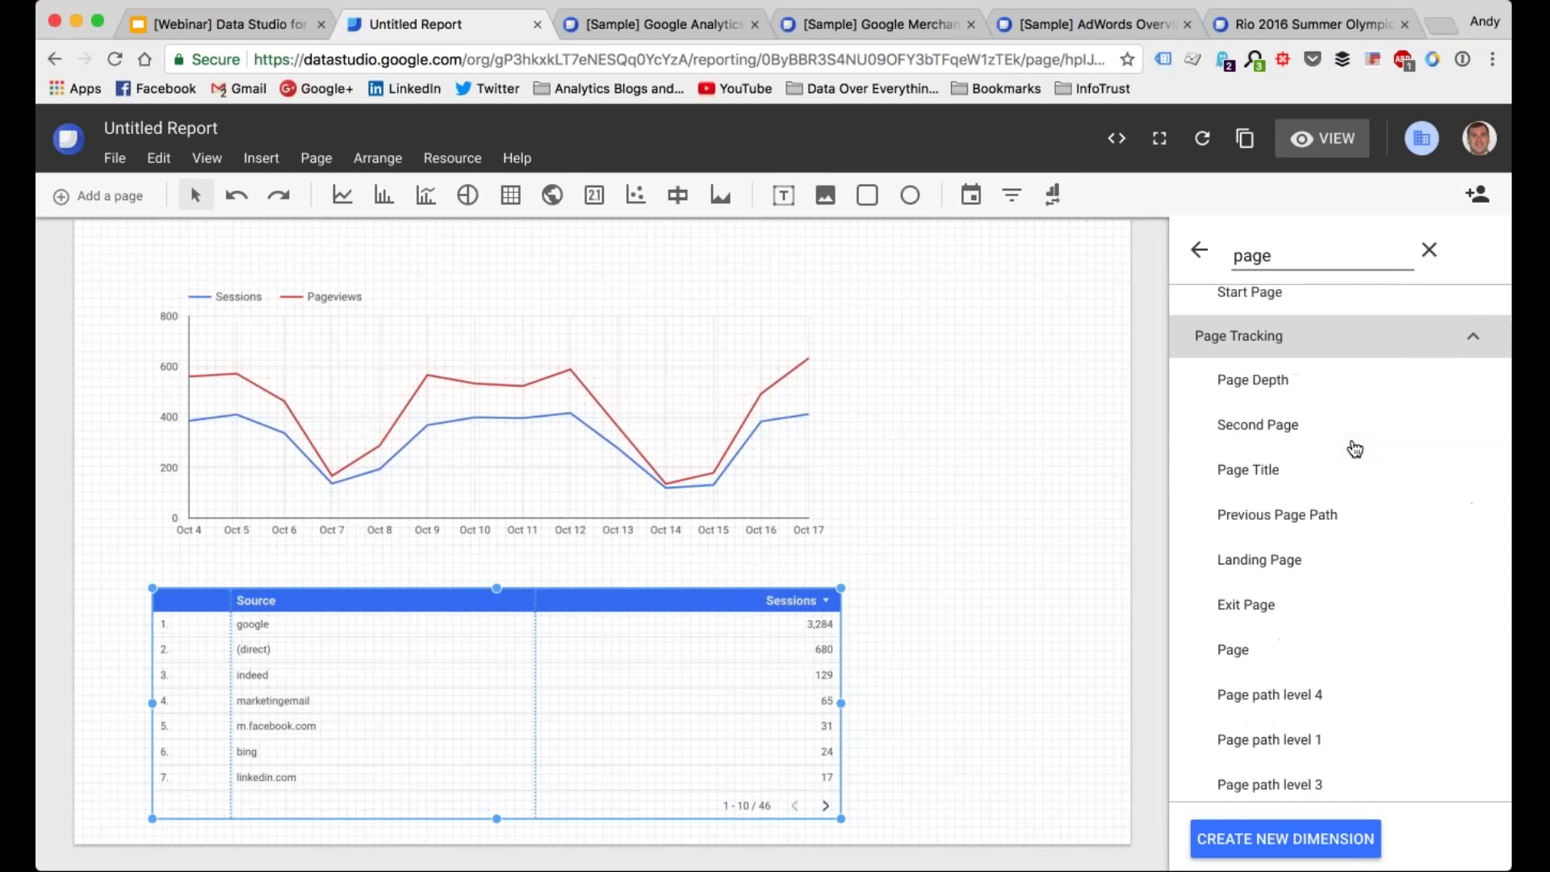
{"action": "left_click", "coordinate": [1327, 647]}
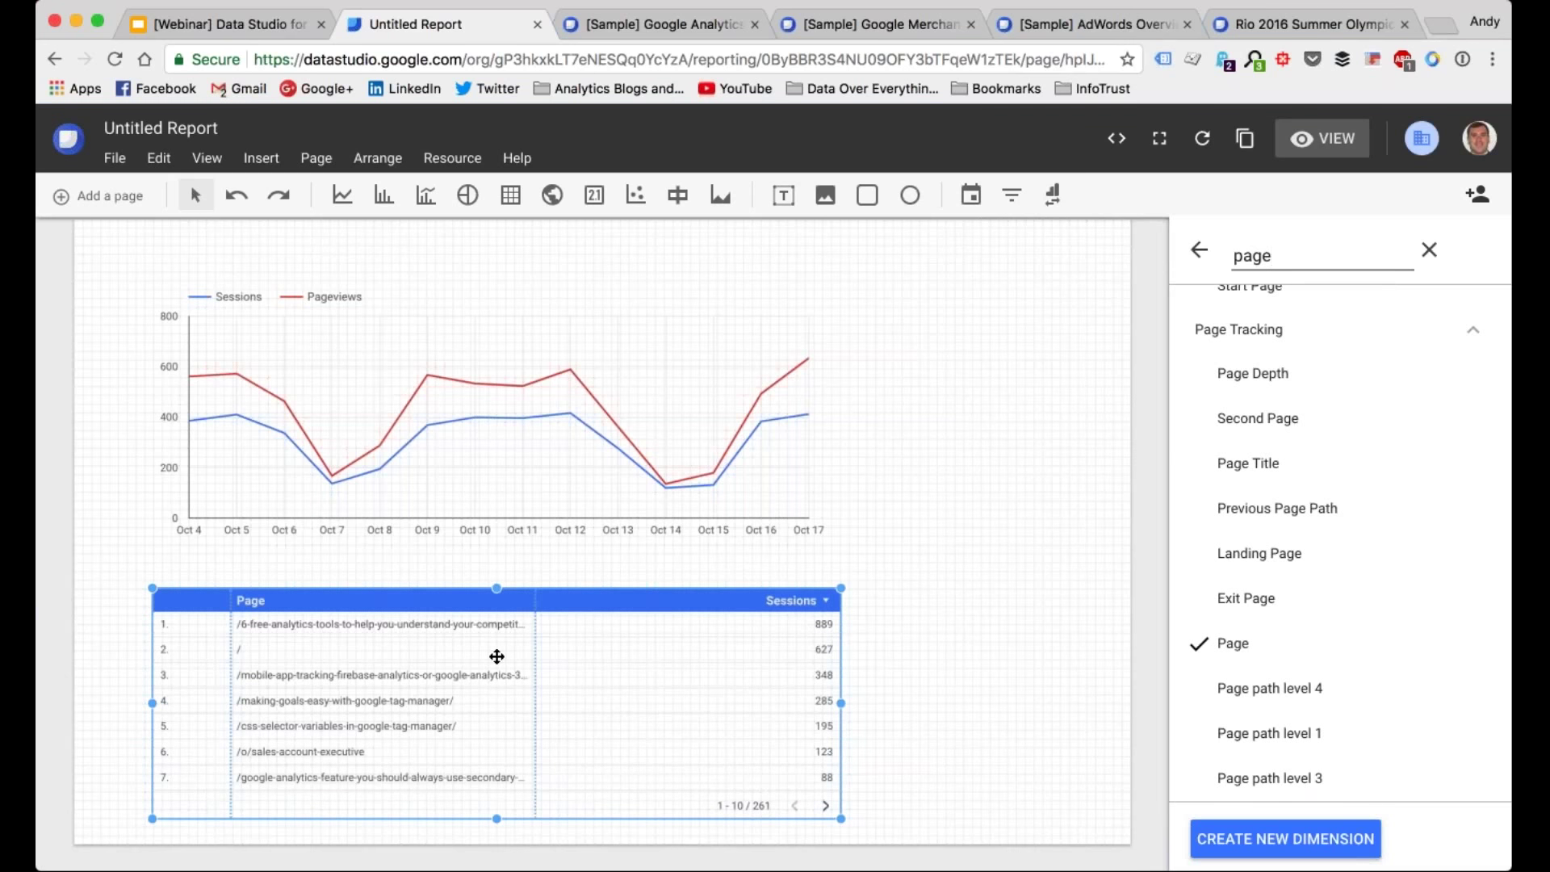
{"action": "left_click_drag", "start_coordinate": [536, 647], "coordinate": [671, 647]}
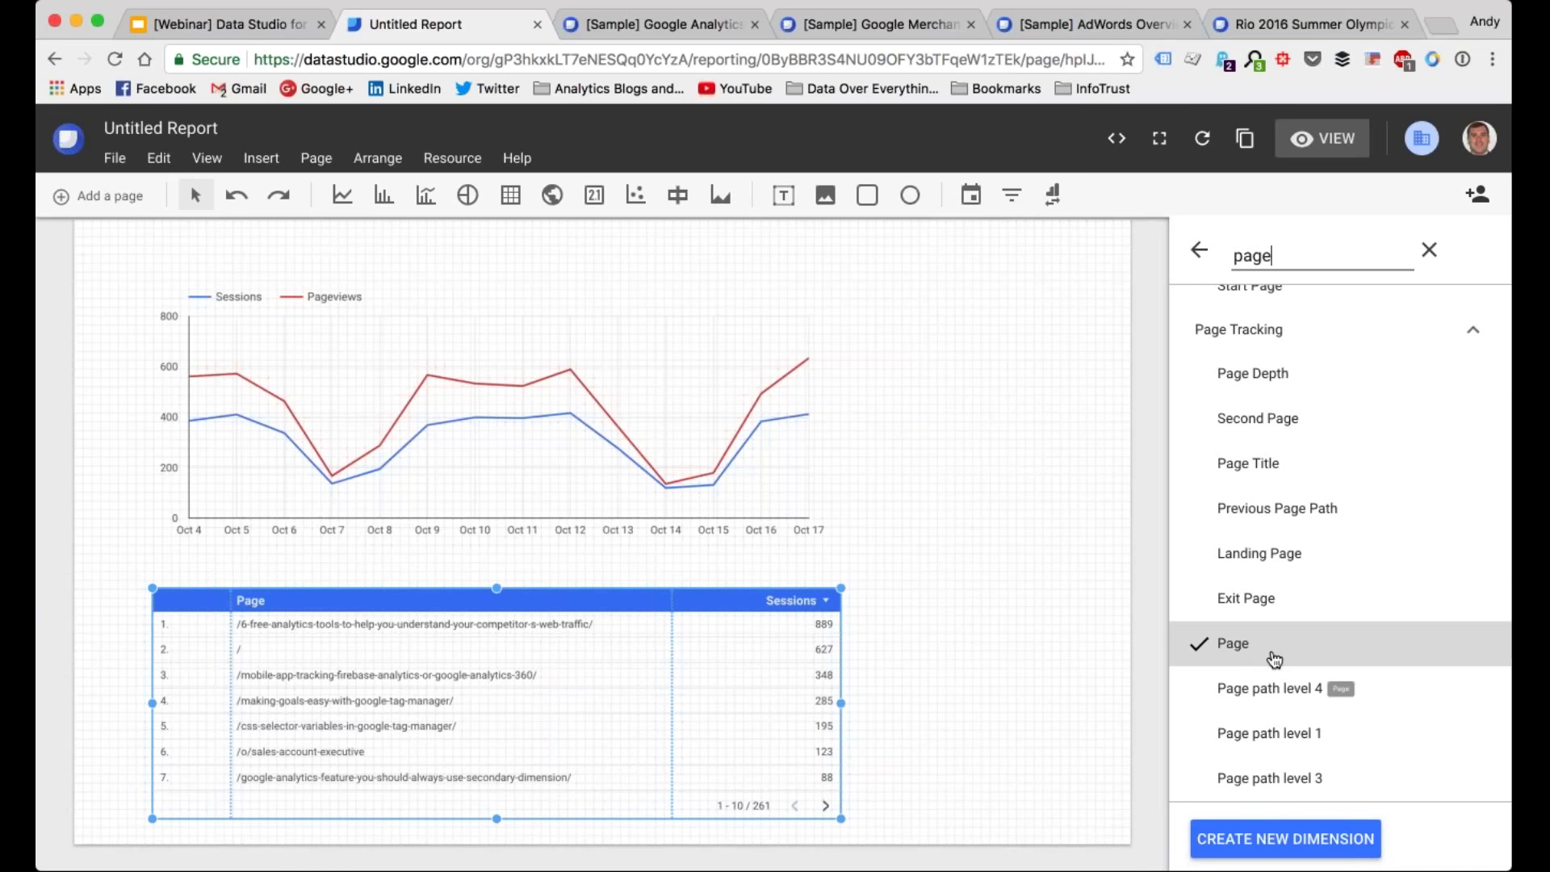
Step: Set the table's metric to Pageviews
{"action": "type", "text": "views"}
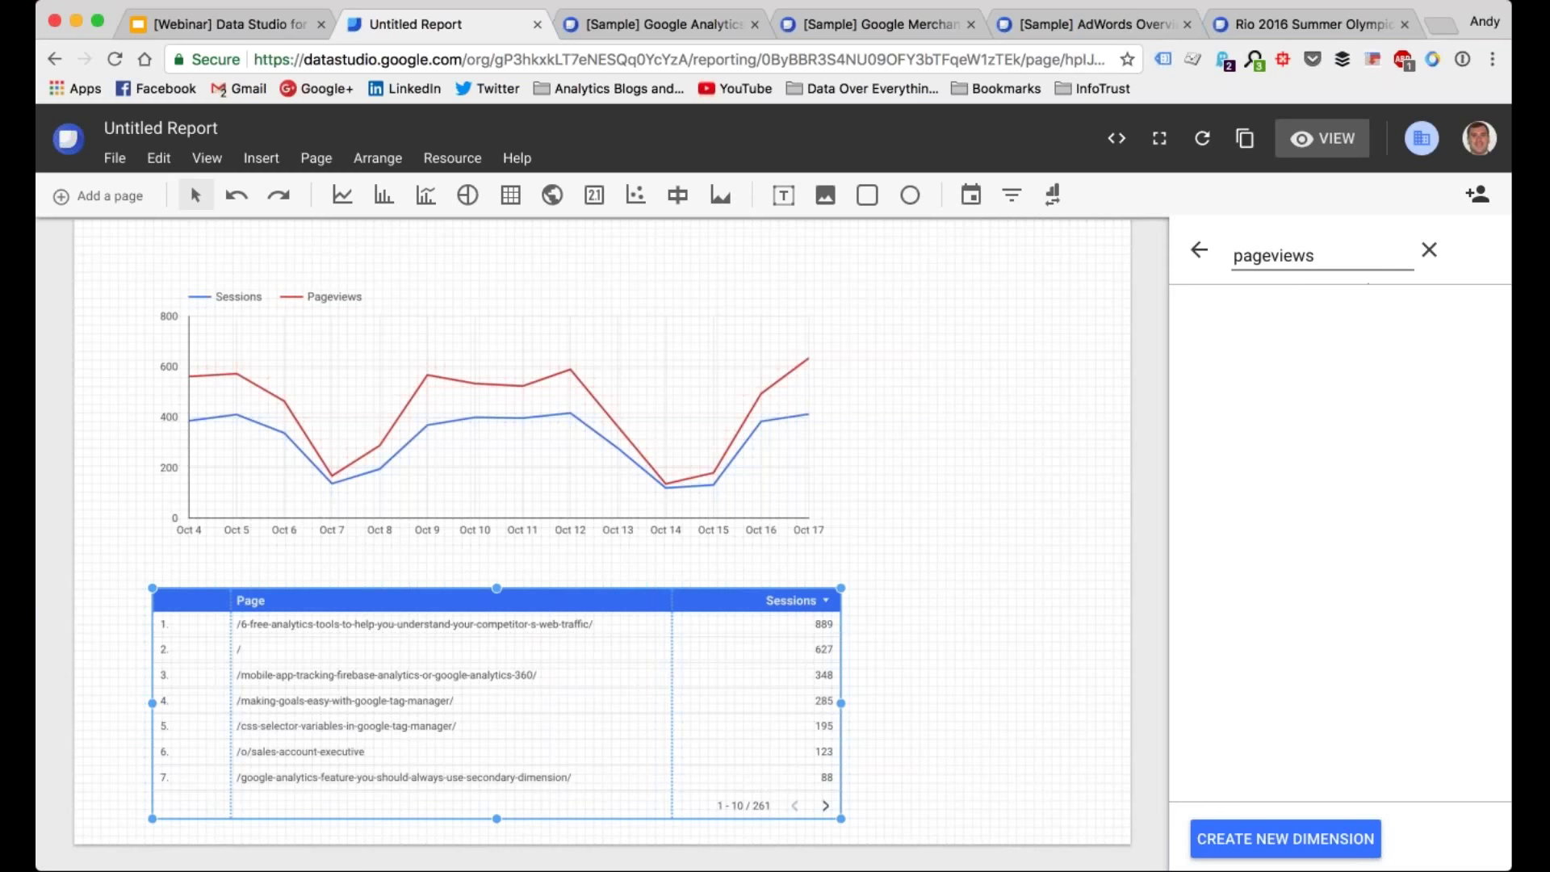
{"action": "key", "text": "Escape"}
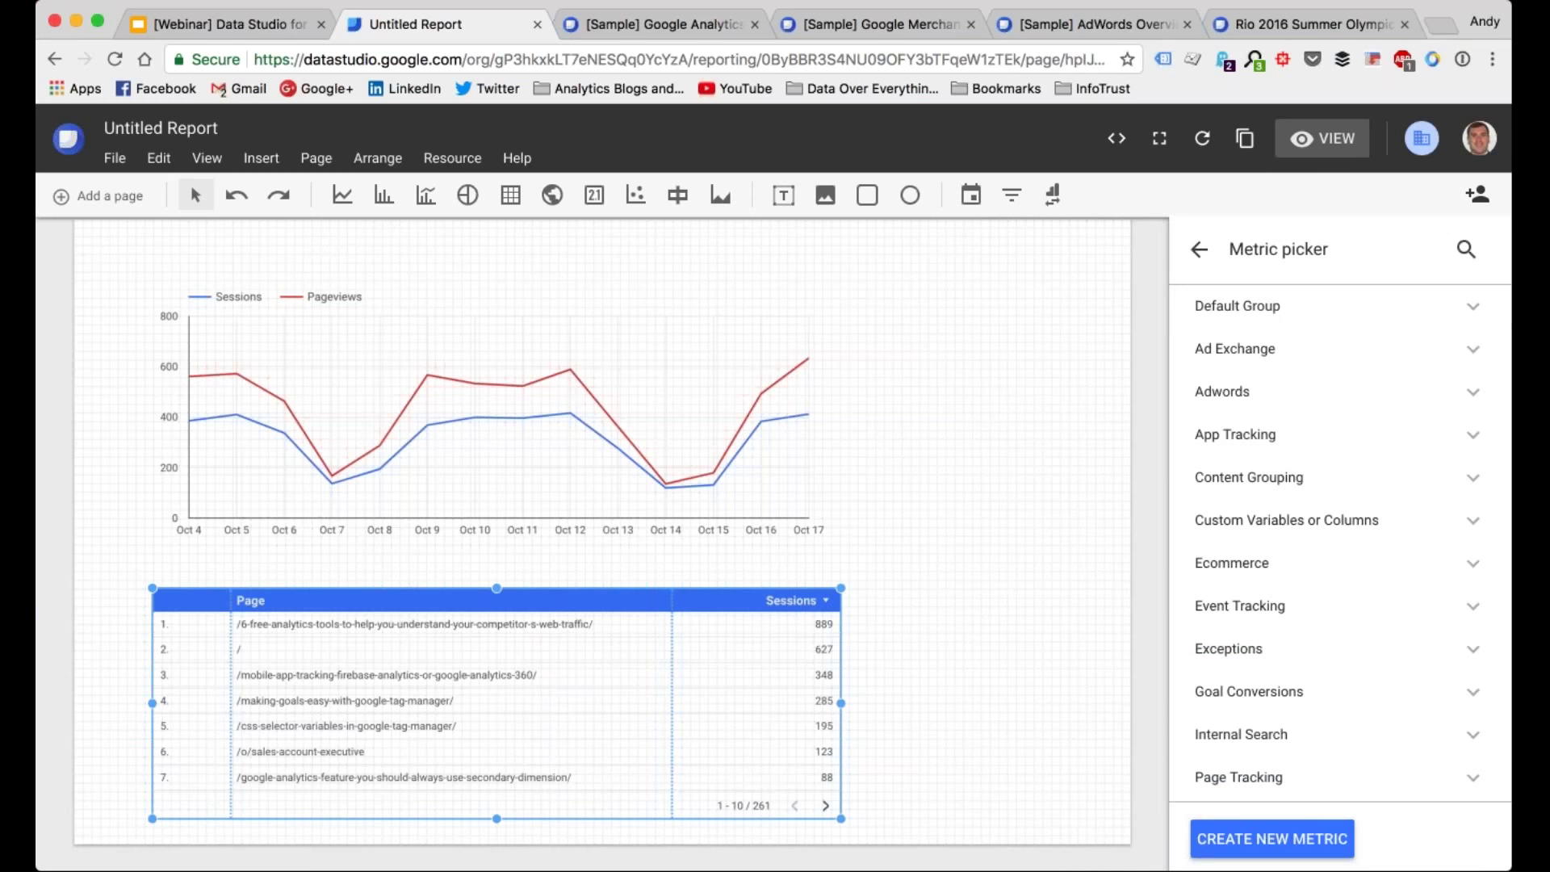
{"action": "left_click", "coordinate": [1325, 245]}
{"action": "type", "text": "pageviews"}
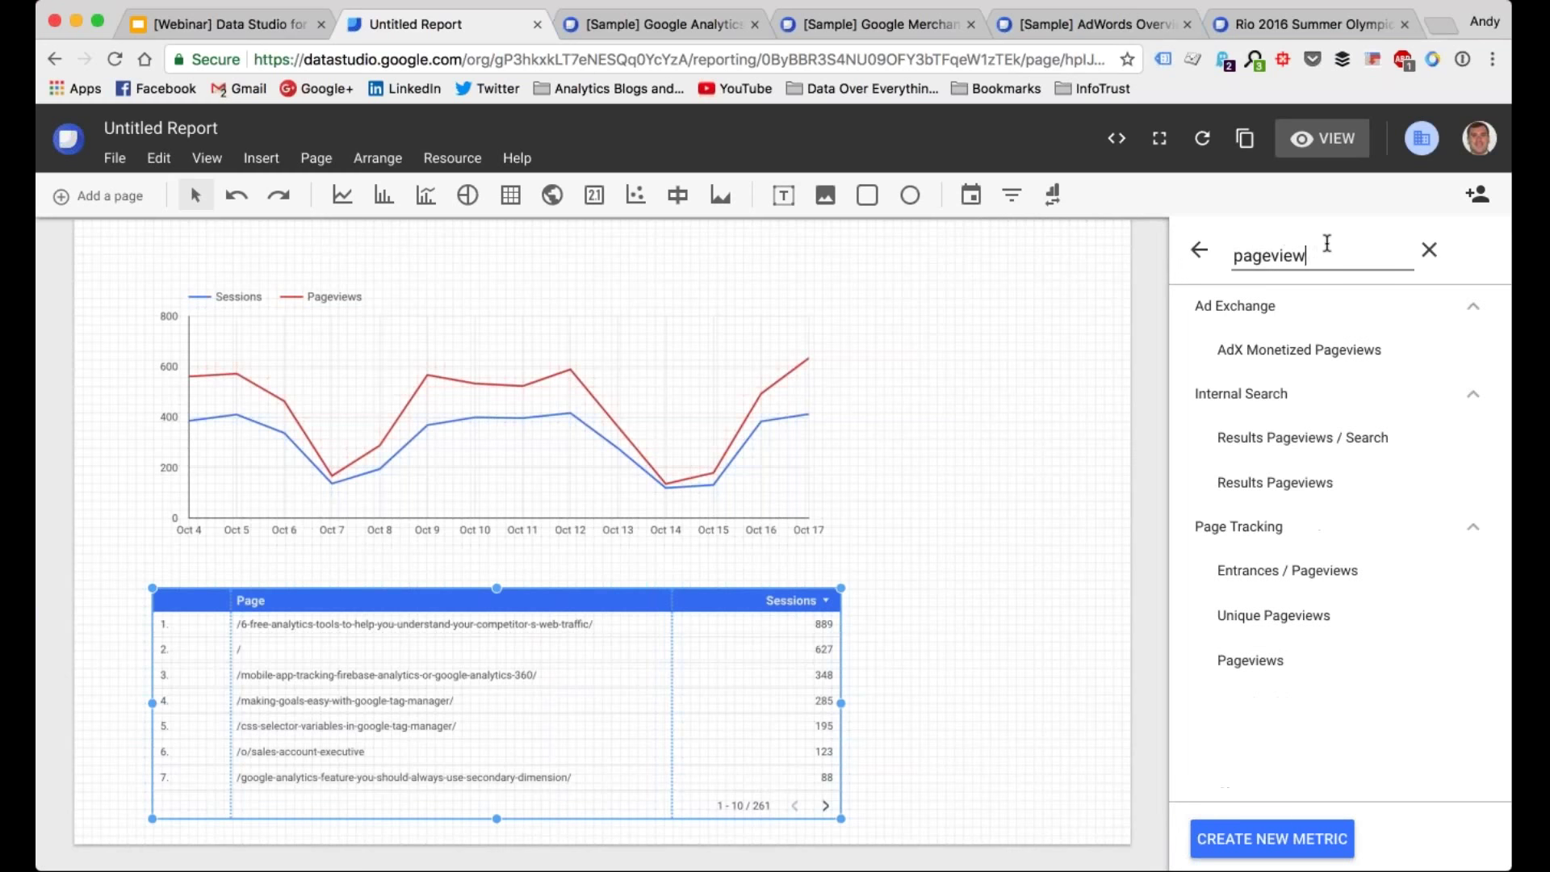
{"action": "left_click", "coordinate": [1251, 663]}
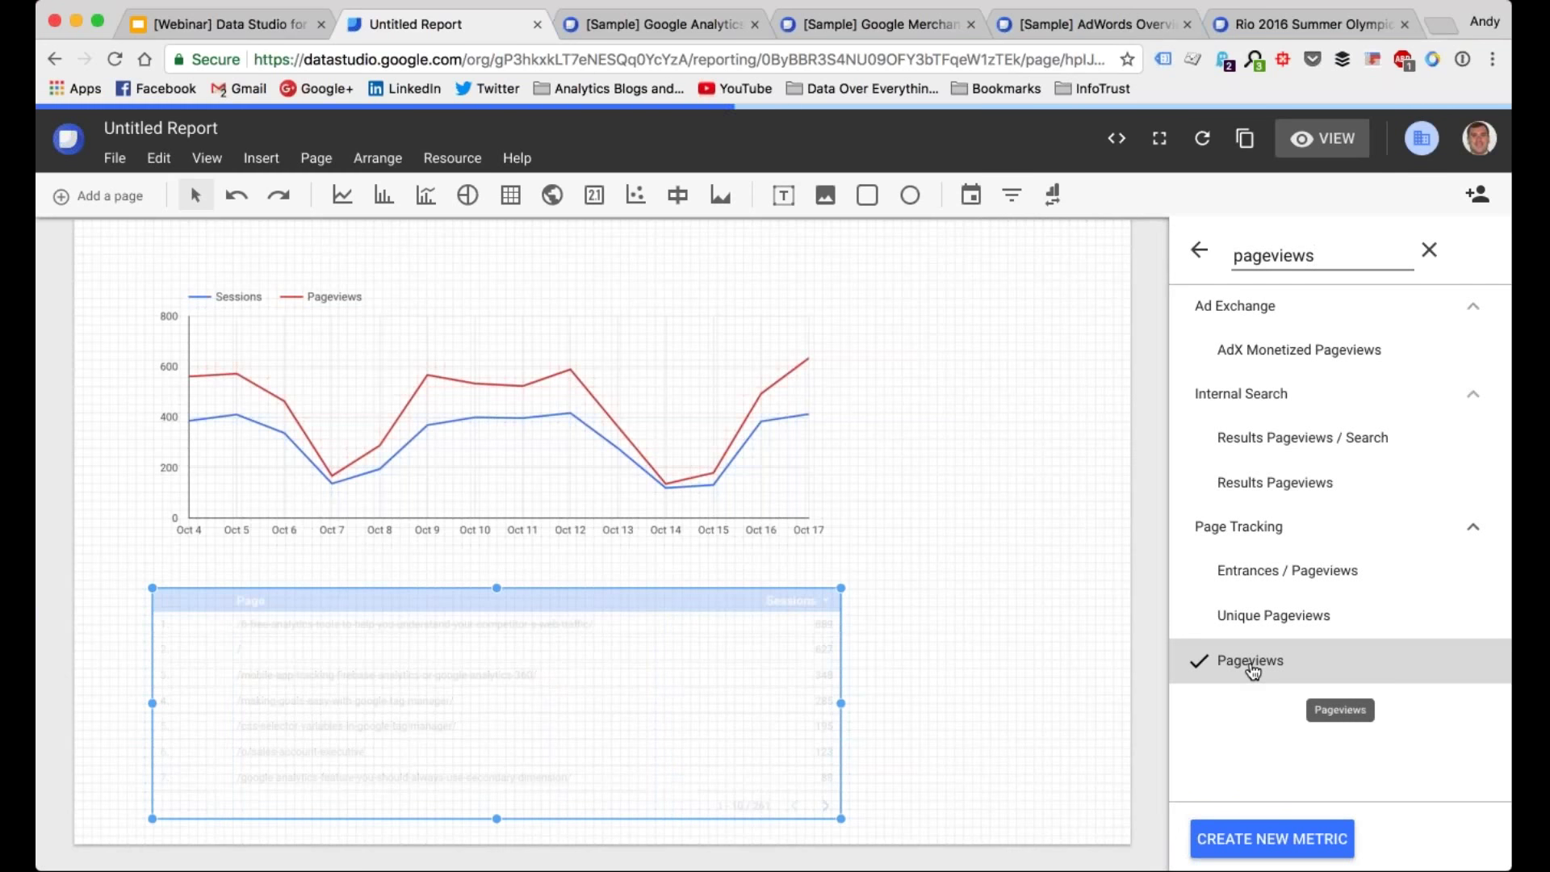
{"action": "left_click", "coordinate": [1052, 482]}
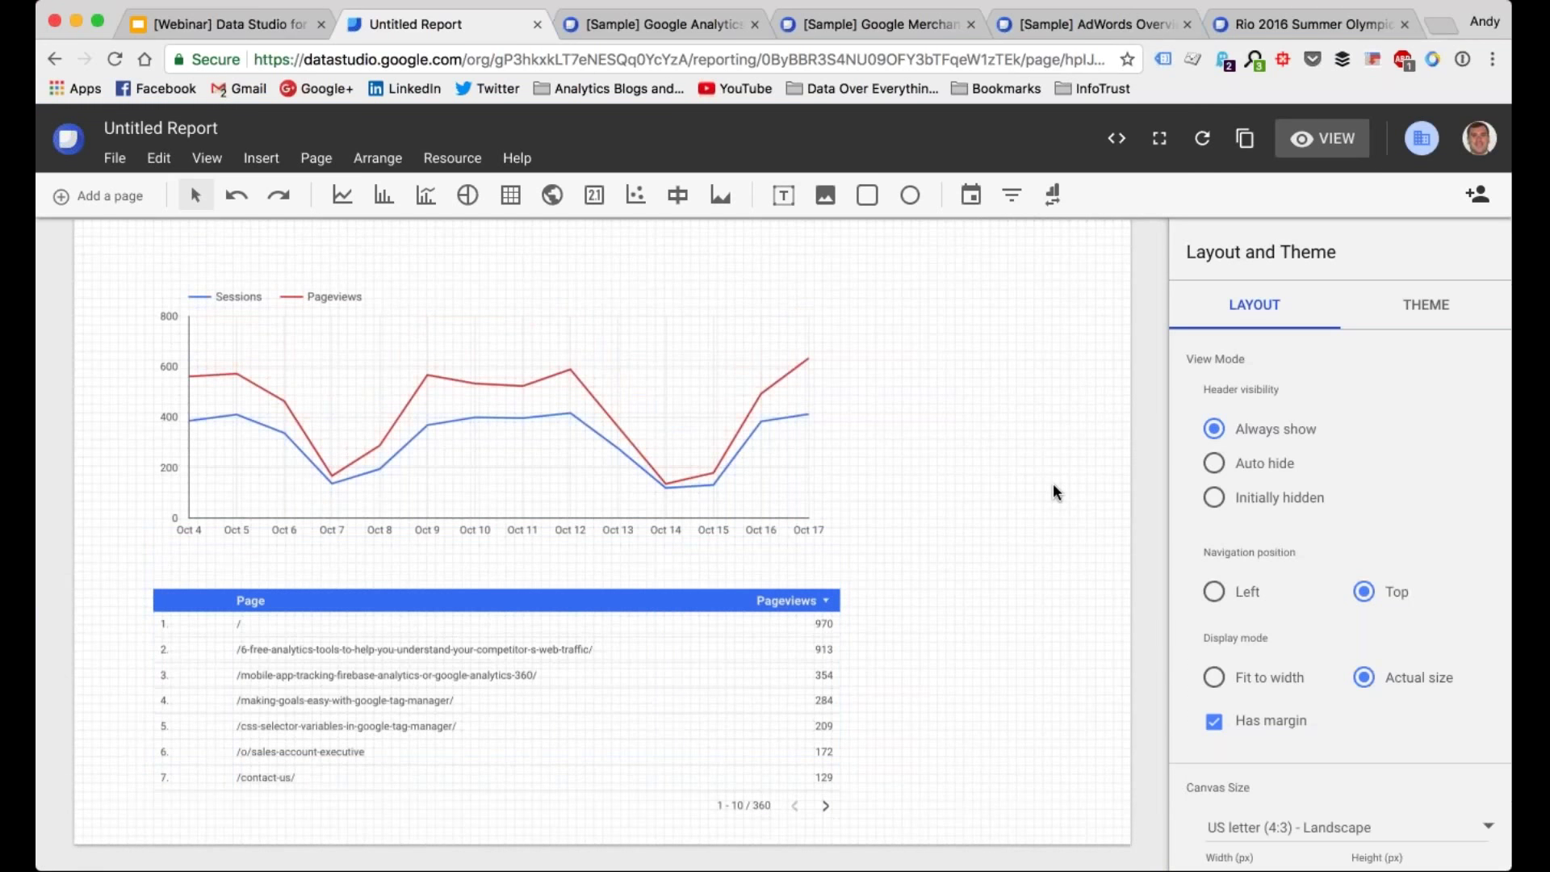
{"action": "left_click", "coordinate": [707, 653]}
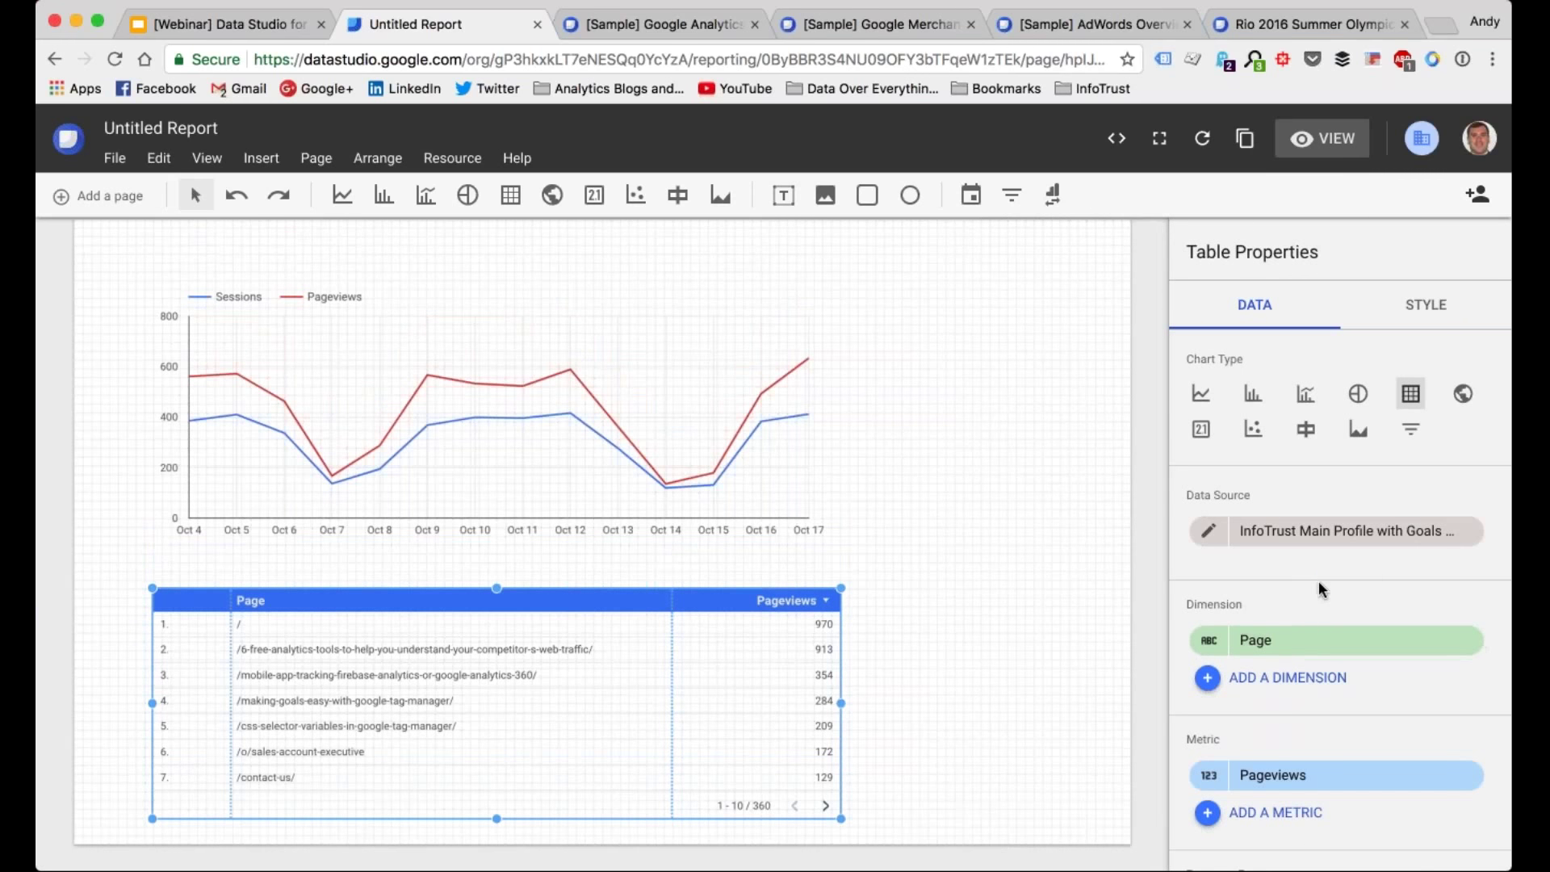
Step: Limit the page table to 5 rows per page and shorten its frame to fit the rows
{"action": "scroll", "coordinate": [1321, 590], "scroll_direction": "down", "scroll_amount": 3}
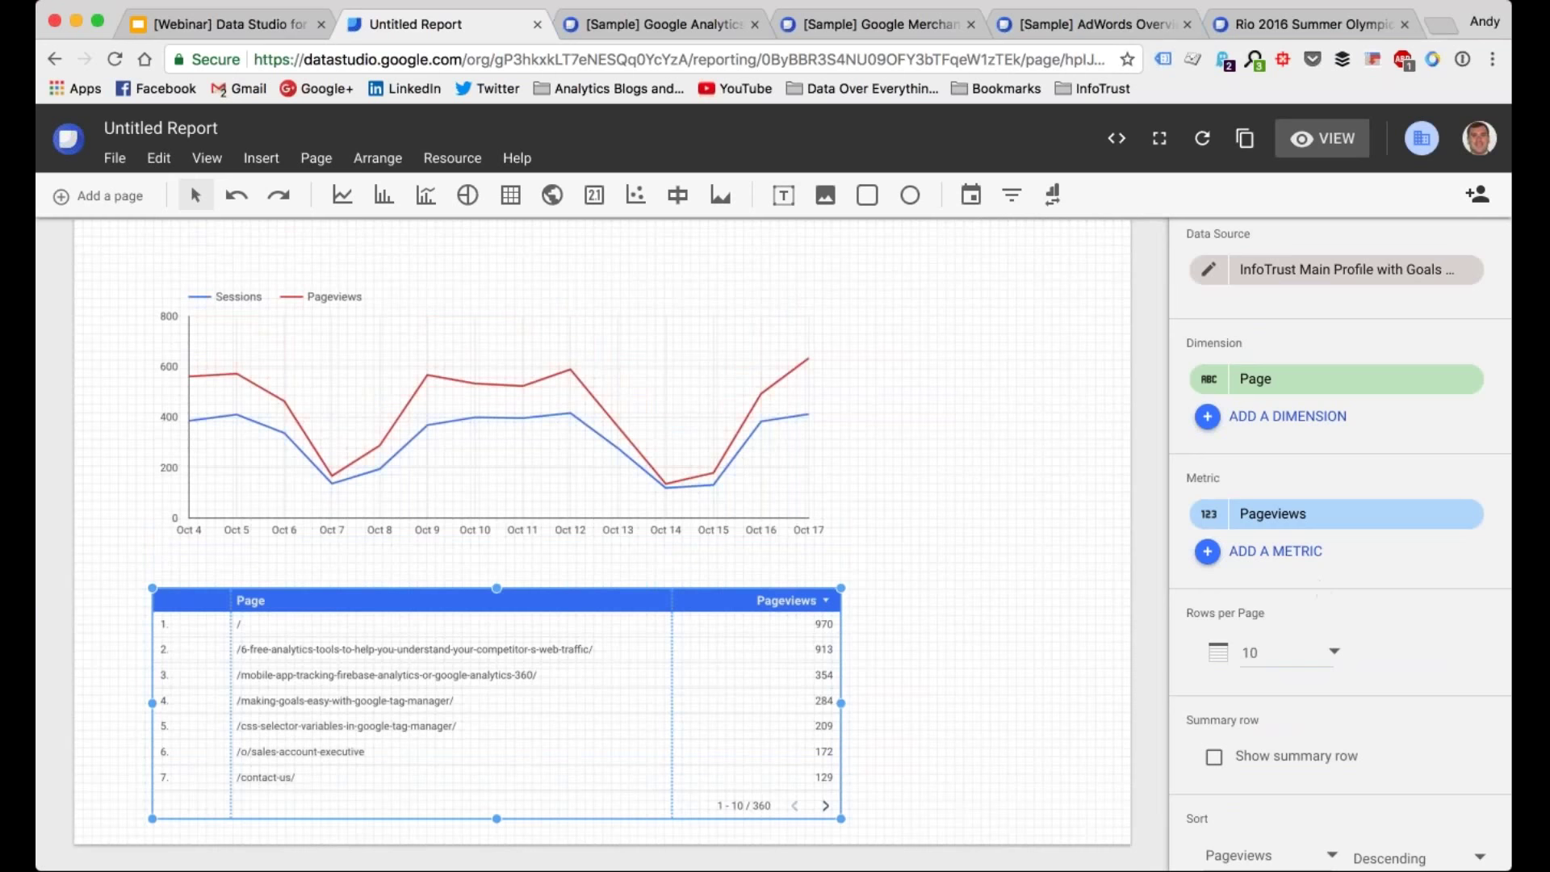
{"action": "left_click", "coordinate": [1287, 652]}
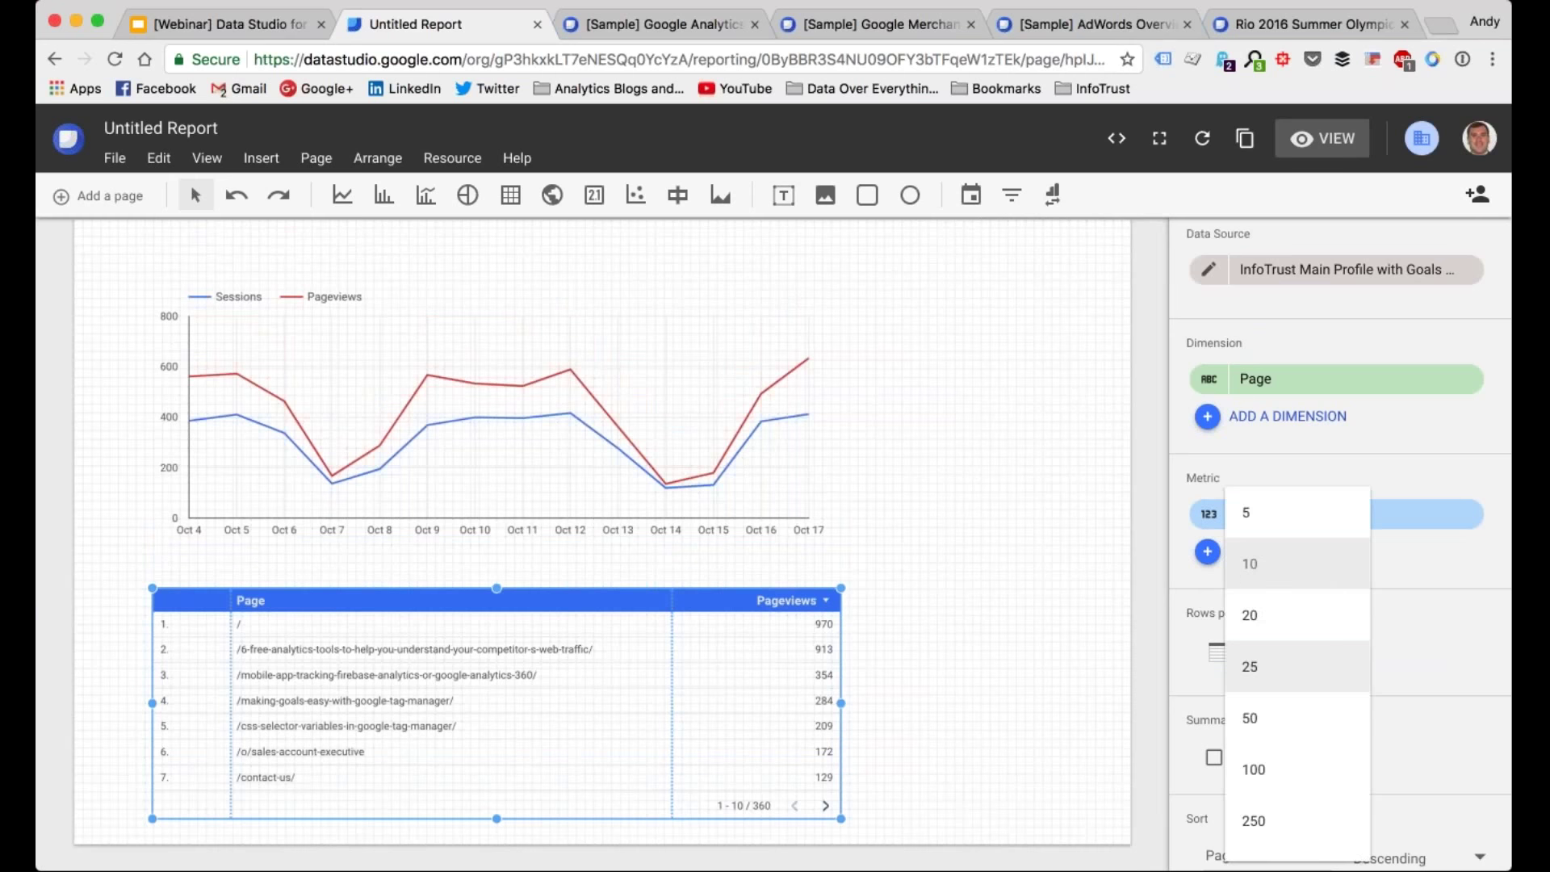
{"action": "left_click", "coordinate": [1283, 524]}
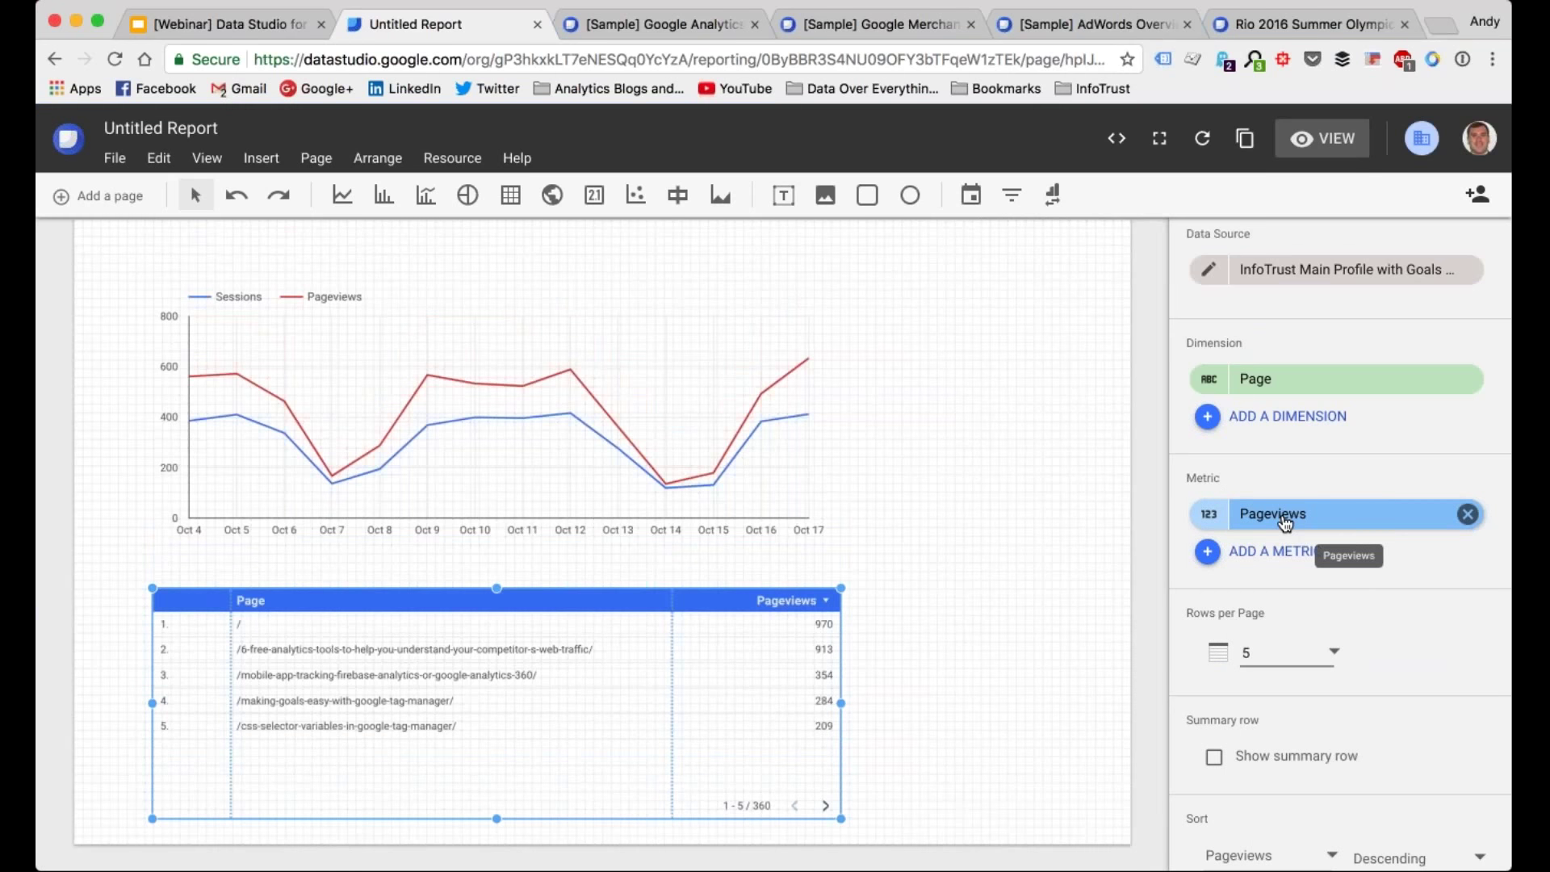
{"action": "left_click_drag", "start_coordinate": [490, 800], "coordinate": [486, 749]}
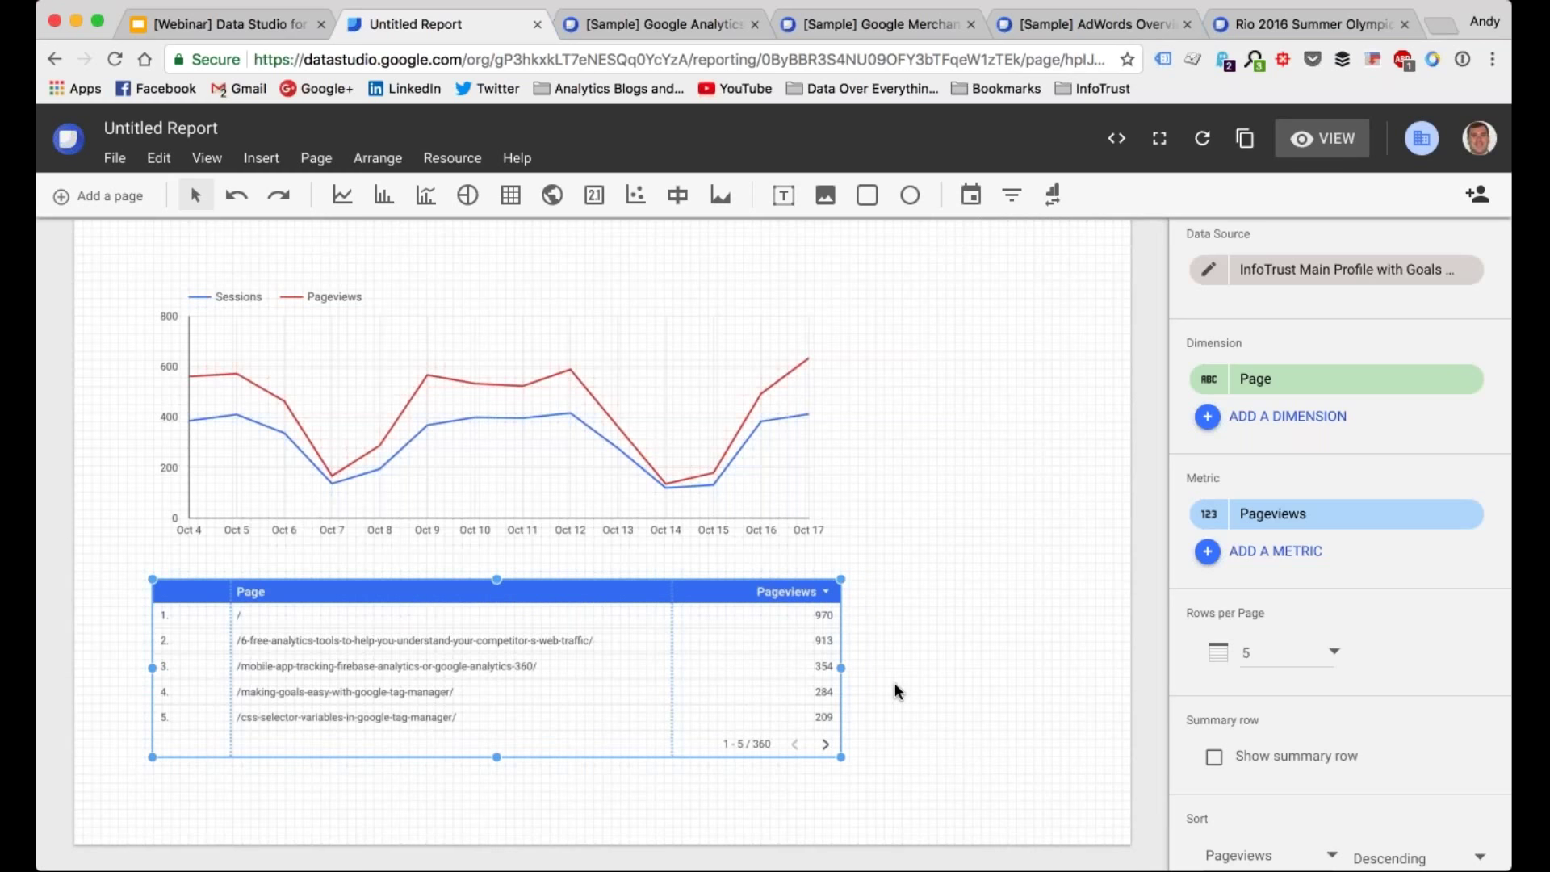
{"action": "scroll", "coordinate": [975, 465], "scroll_direction": "up", "scroll_amount": 3}
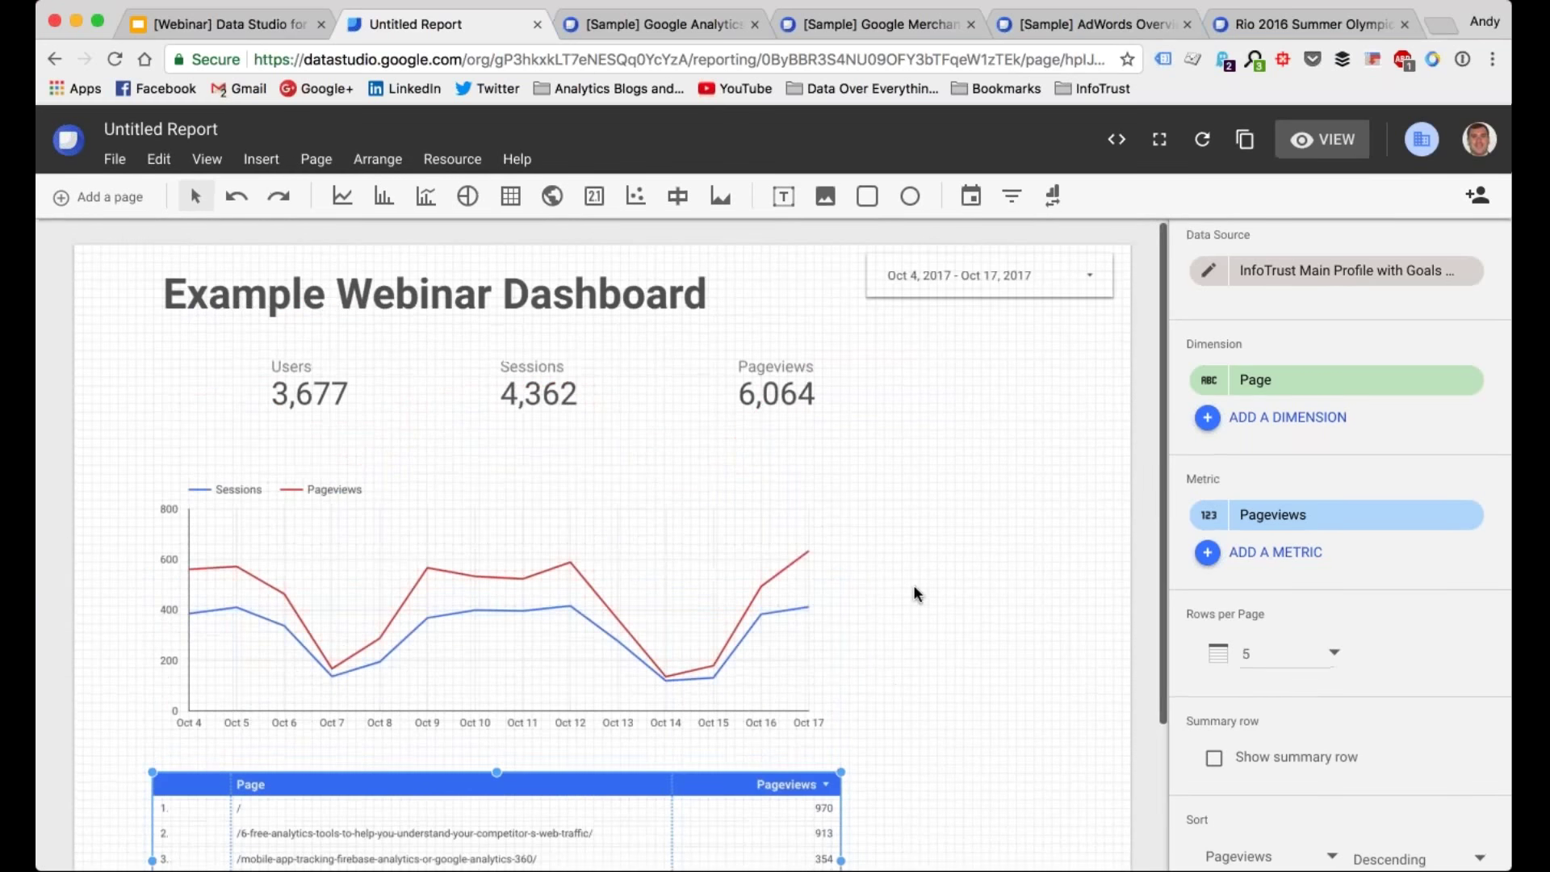
{"action": "scroll", "coordinate": [975, 465], "scroll_direction": "down", "scroll_amount": 3}
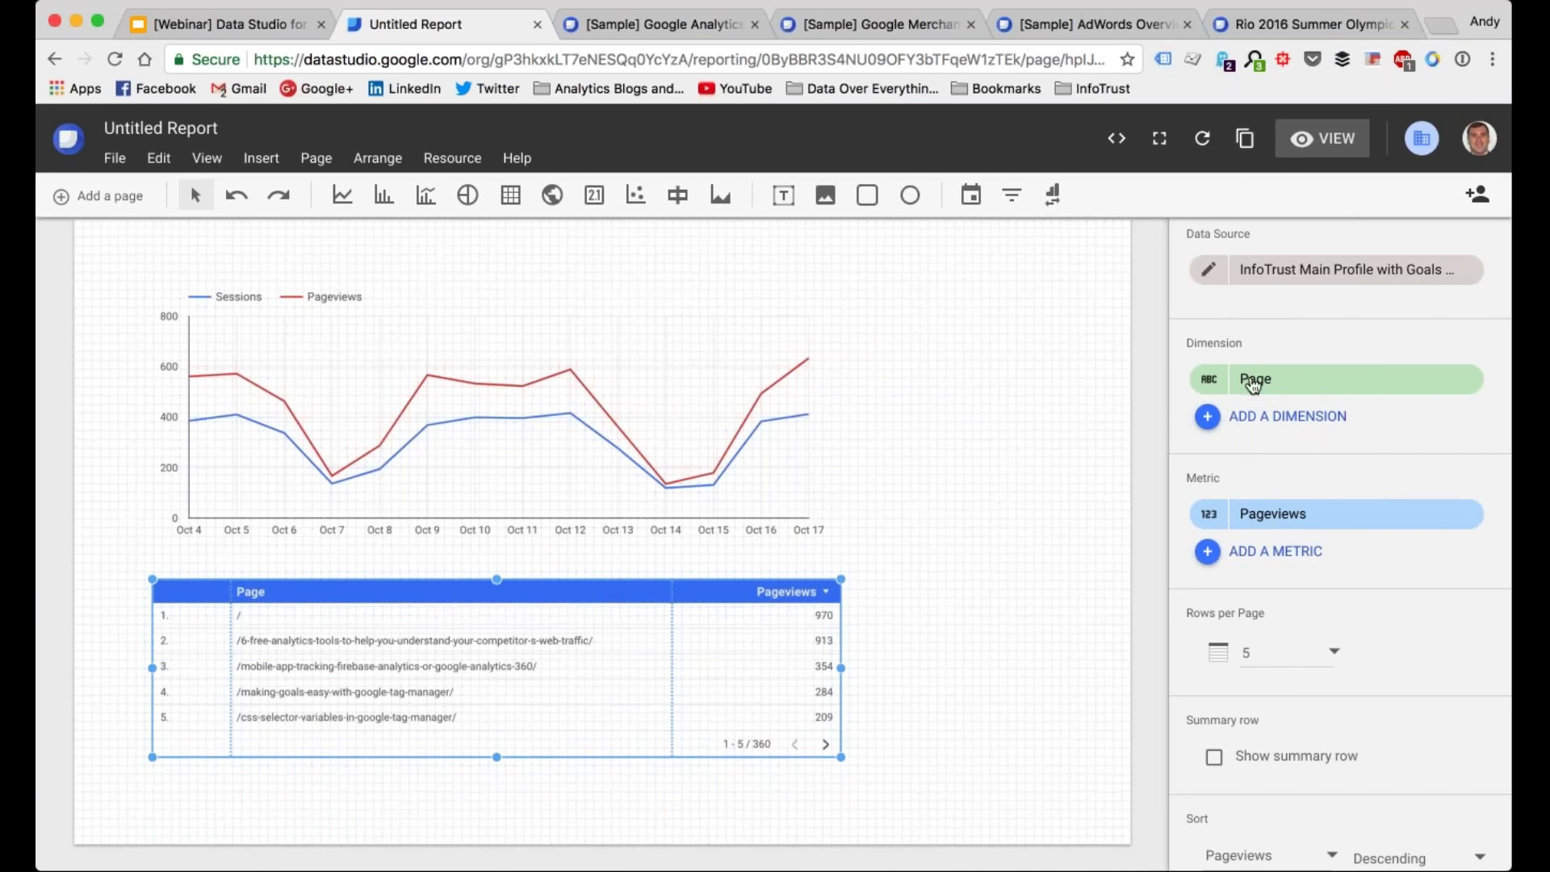
Step: Look through the table's style options for header, colors, labels, body, footer, columns, background and border
{"action": "scroll", "coordinate": [1284, 423], "scroll_direction": "up", "scroll_amount": 5}
{"action": "left_click", "coordinate": [1405, 306]}
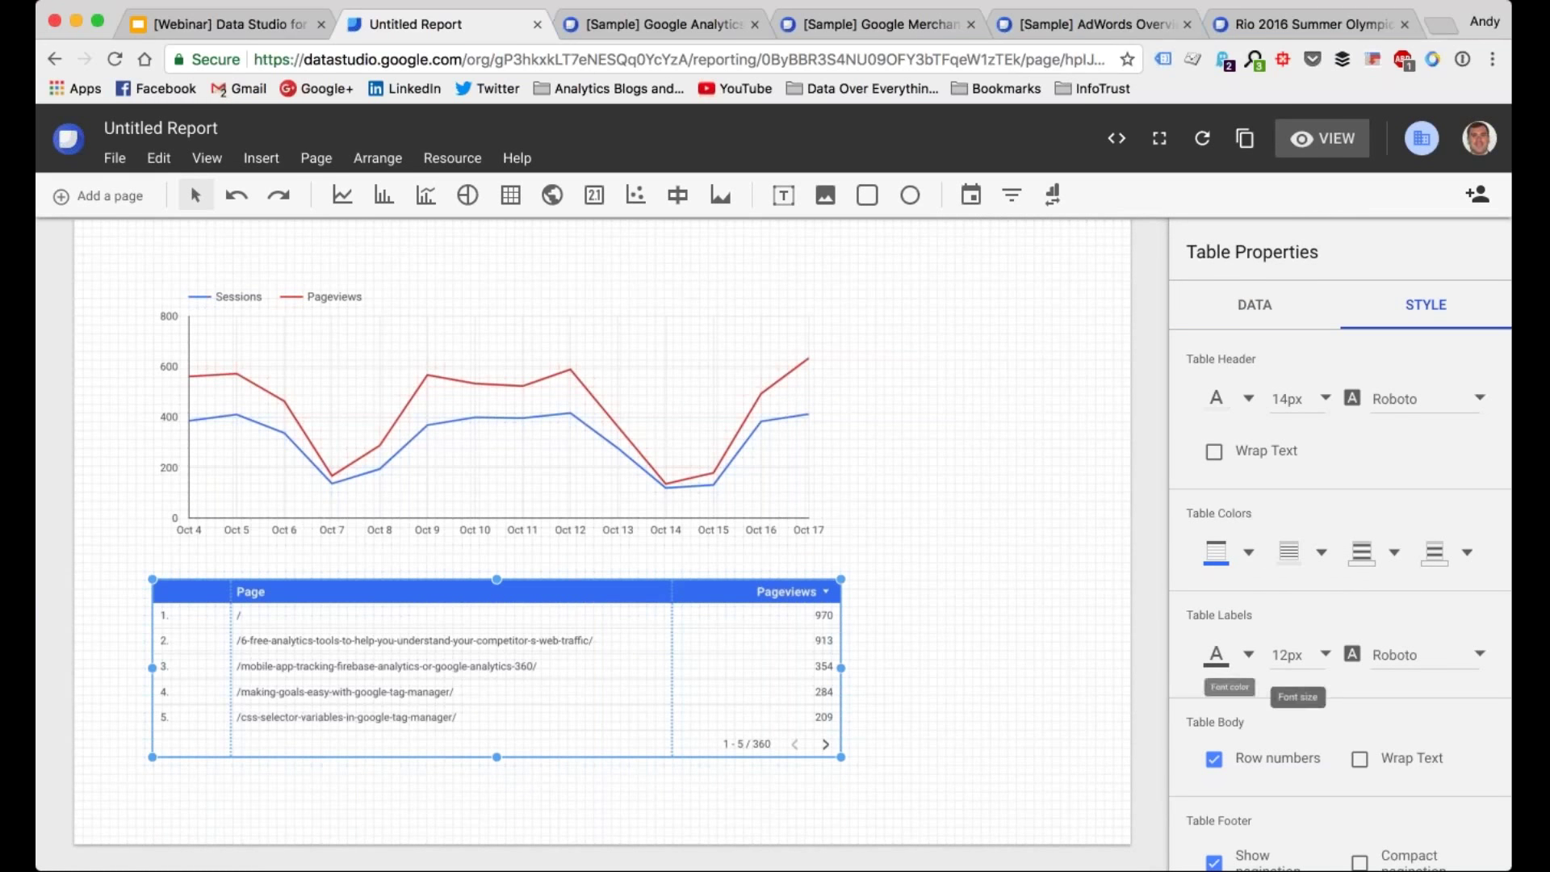
{"action": "scroll", "coordinate": [1300, 661], "scroll_direction": "down", "scroll_amount": 5}
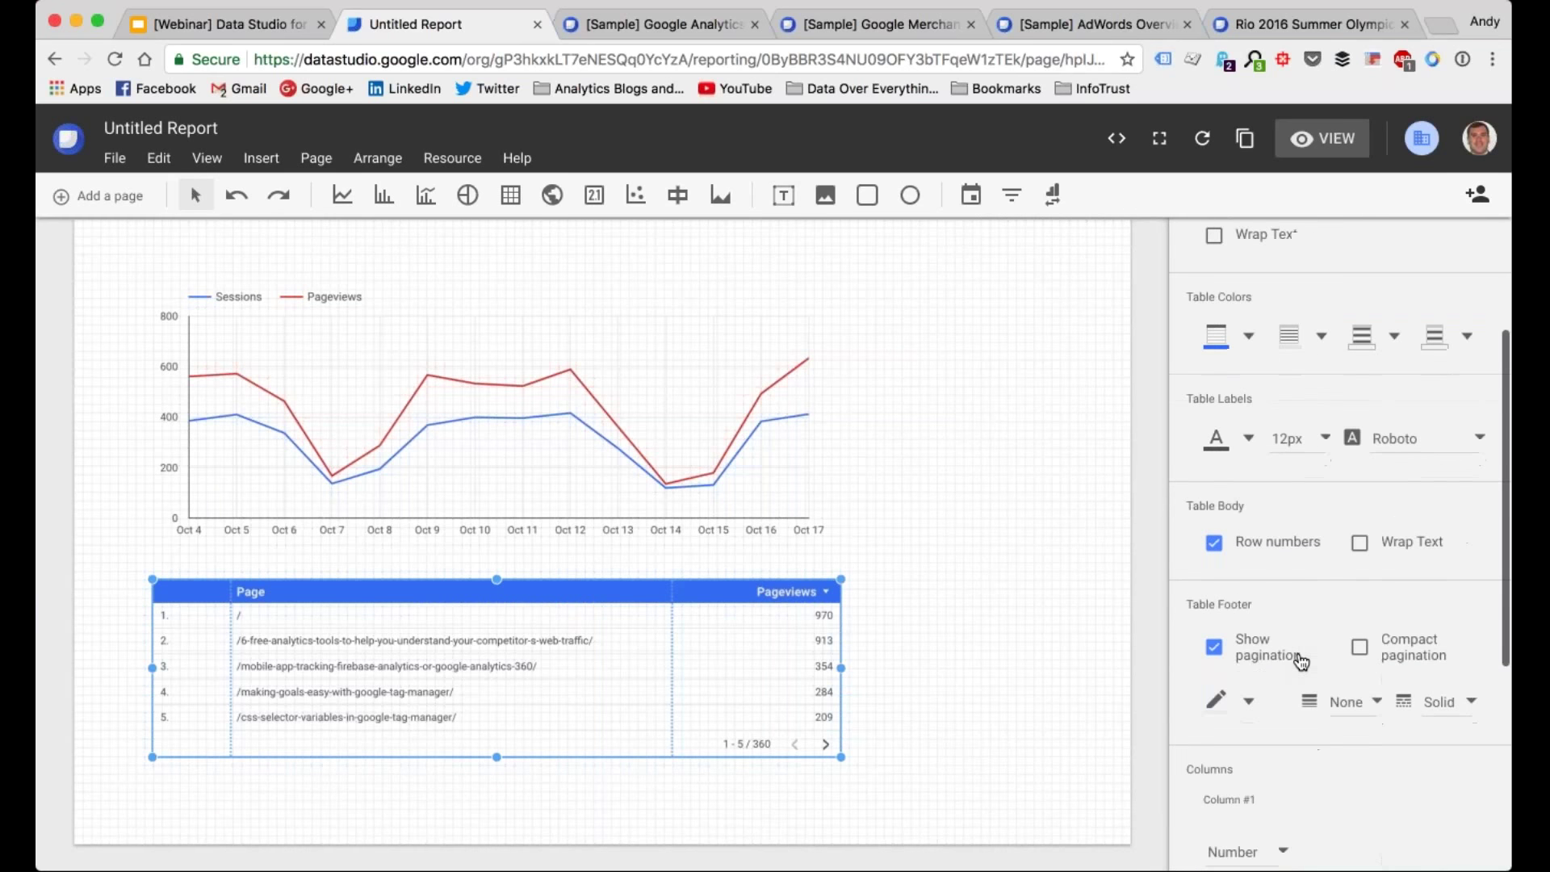
{"action": "scroll", "coordinate": [1300, 660], "scroll_direction": "down", "scroll_amount": 7}
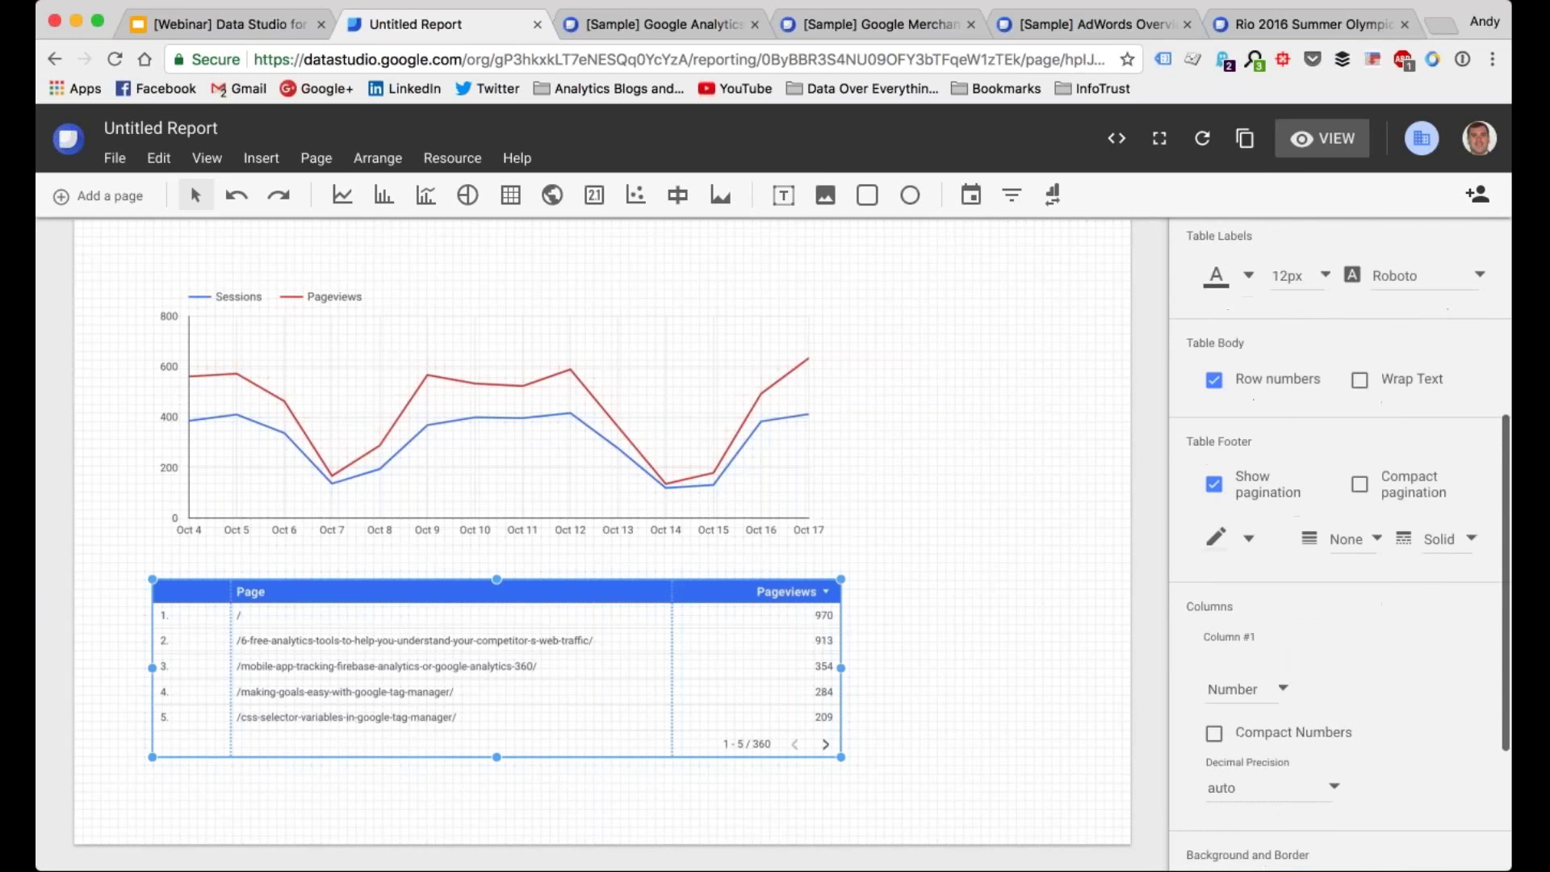
{"action": "scroll", "coordinate": [1300, 660], "scroll_direction": "down", "scroll_amount": 2}
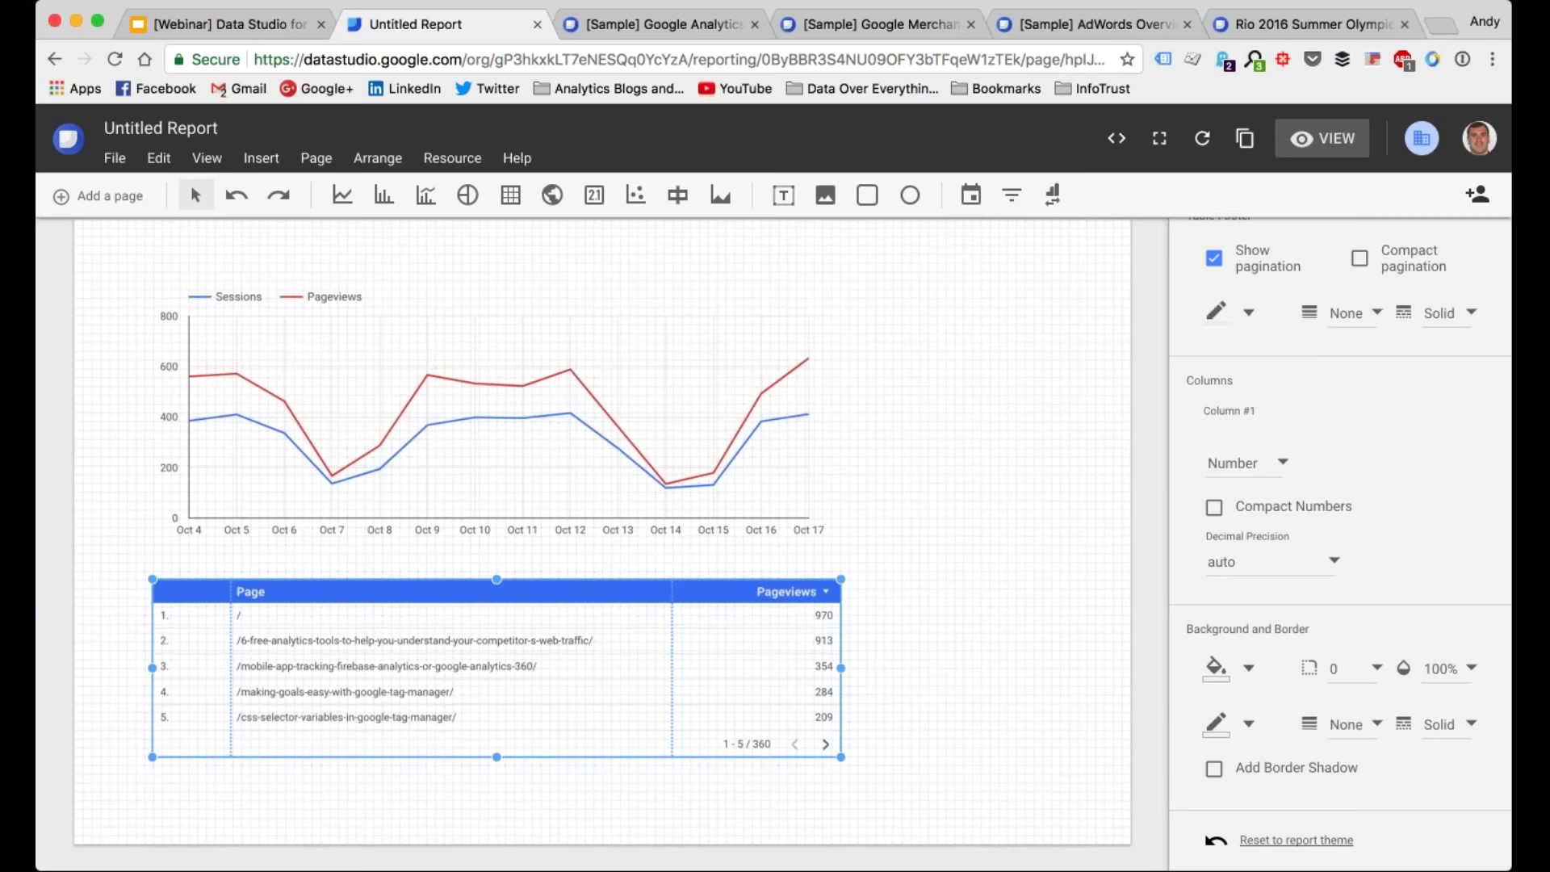
Step: Add a filter control below the date range control and shorten it to a small box beside the Pageviews scorecard
{"action": "scroll", "coordinate": [750, 409], "scroll_direction": "up", "scroll_amount": 3}
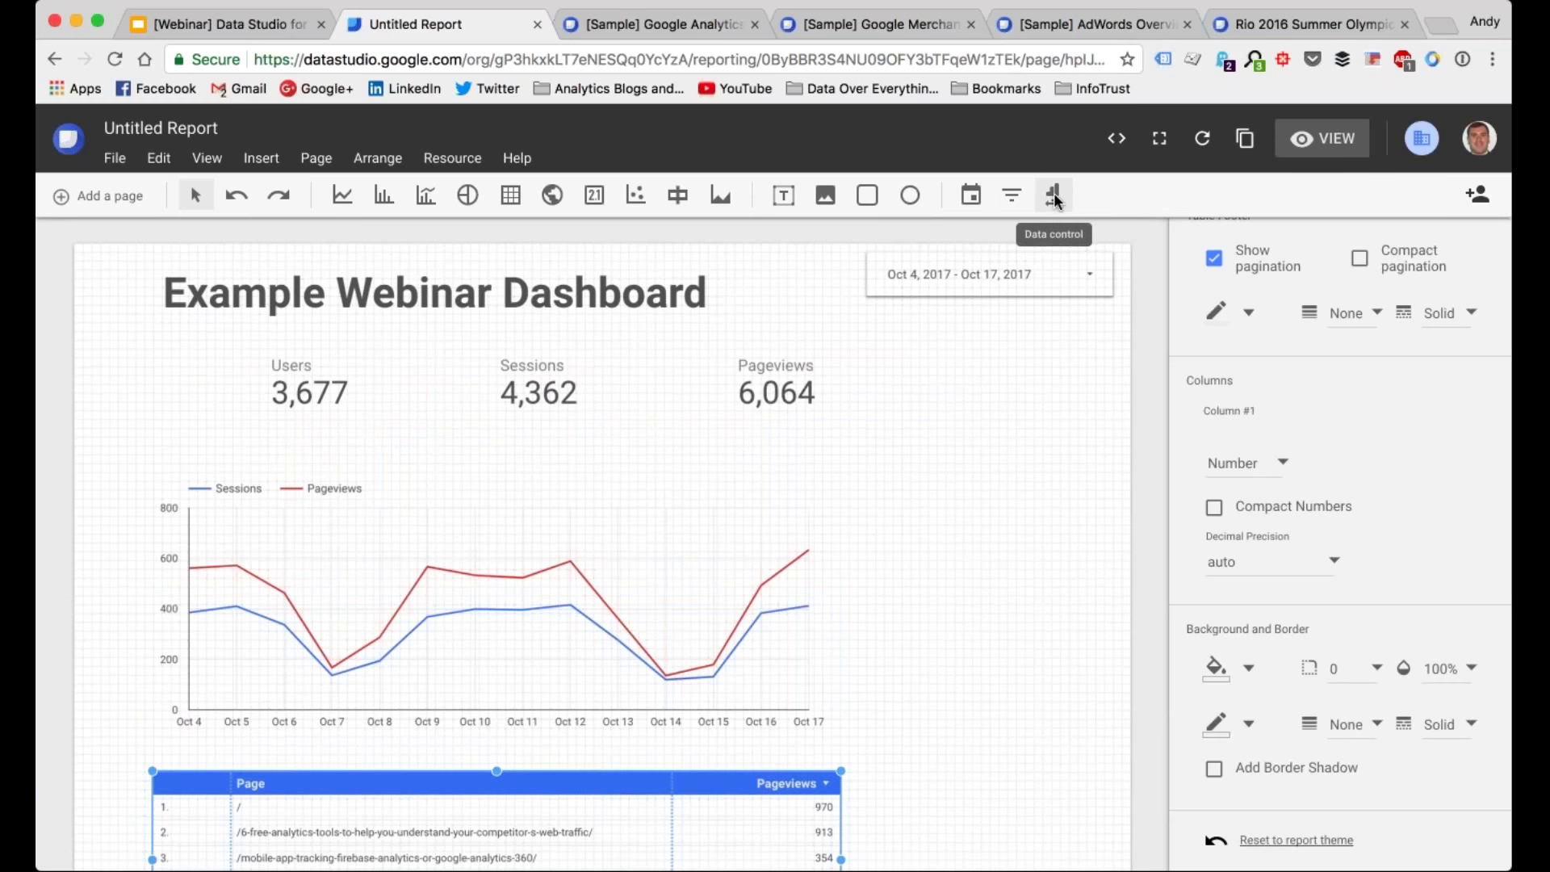
{"action": "left_click", "coordinate": [1011, 194]}
{"action": "left_click_drag", "start_coordinate": [941, 338], "coordinate": [1112, 615]}
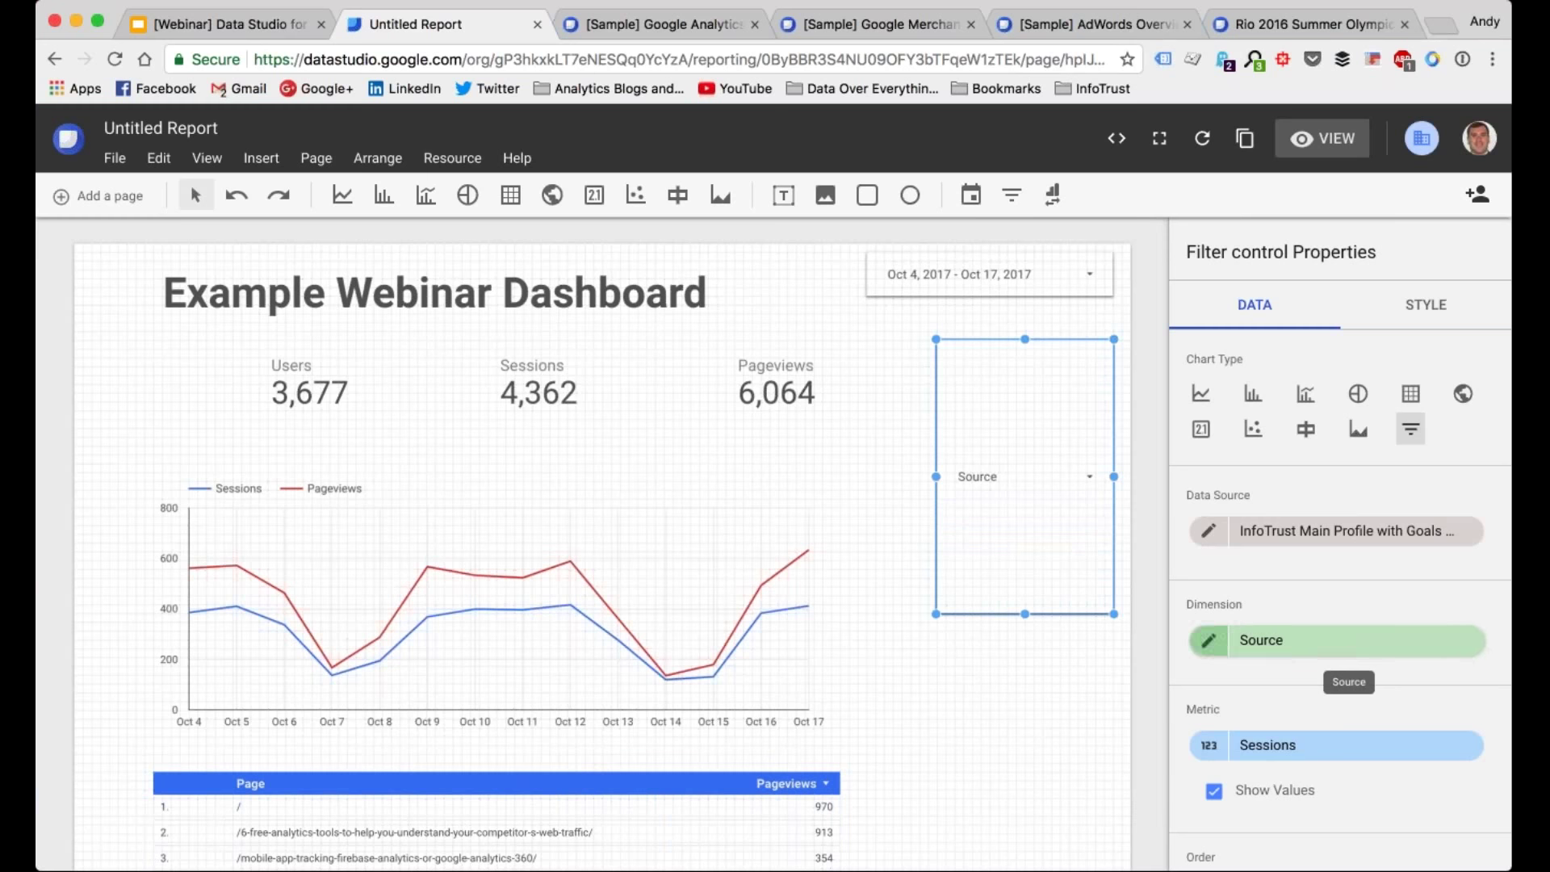
{"action": "left_click_drag", "start_coordinate": [1034, 608], "coordinate": [1000, 412]}
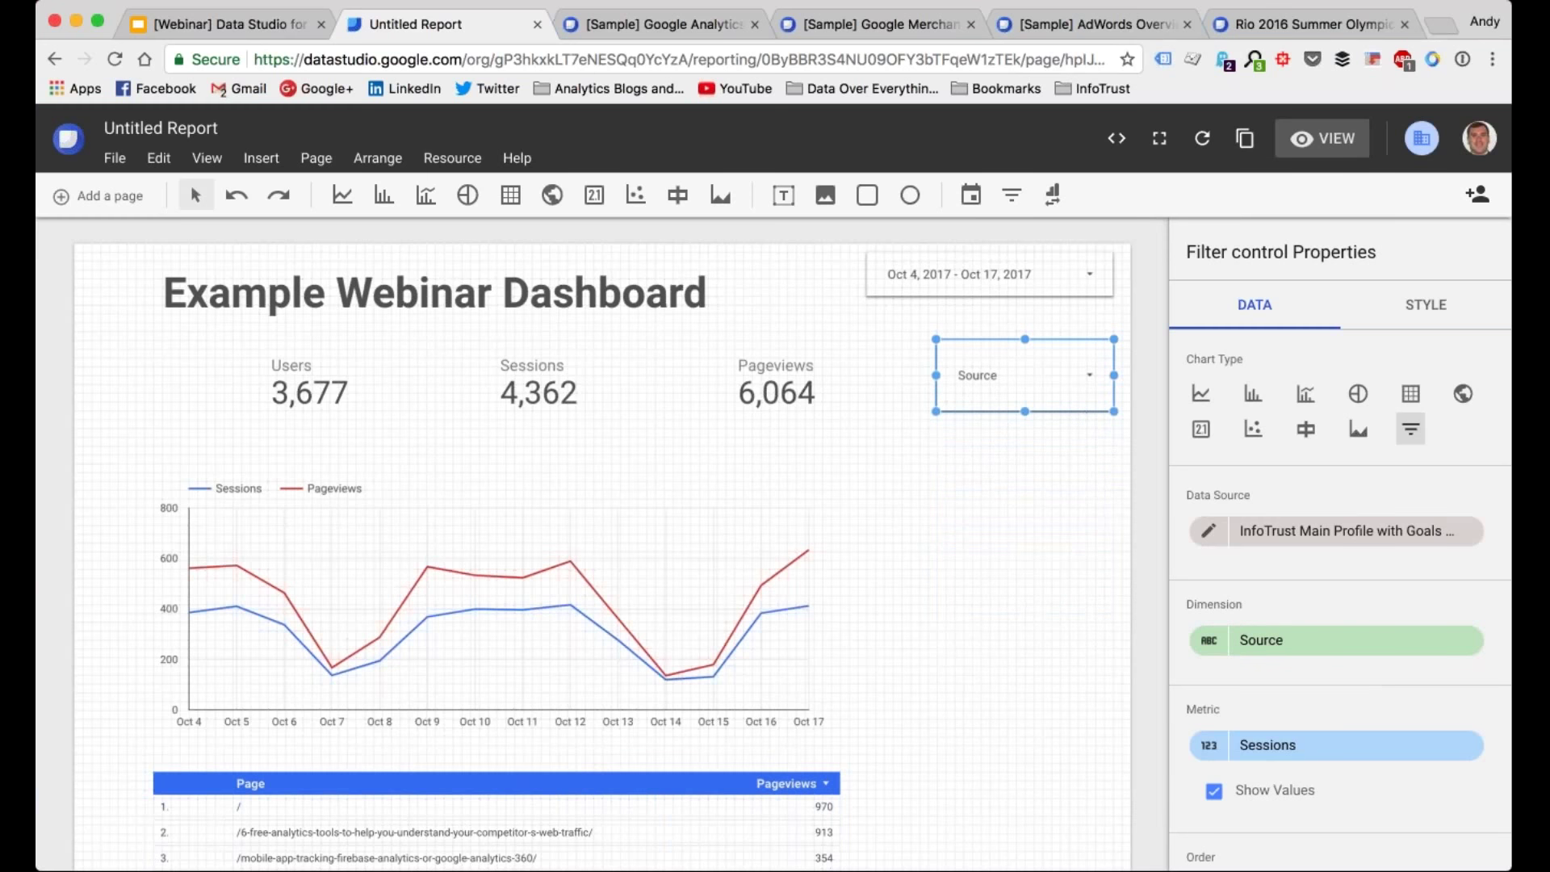
Step: Set the filter control's dimension to Country
{"action": "left_click", "coordinate": [1310, 643]}
{"action": "left_click", "coordinate": [1459, 255]}
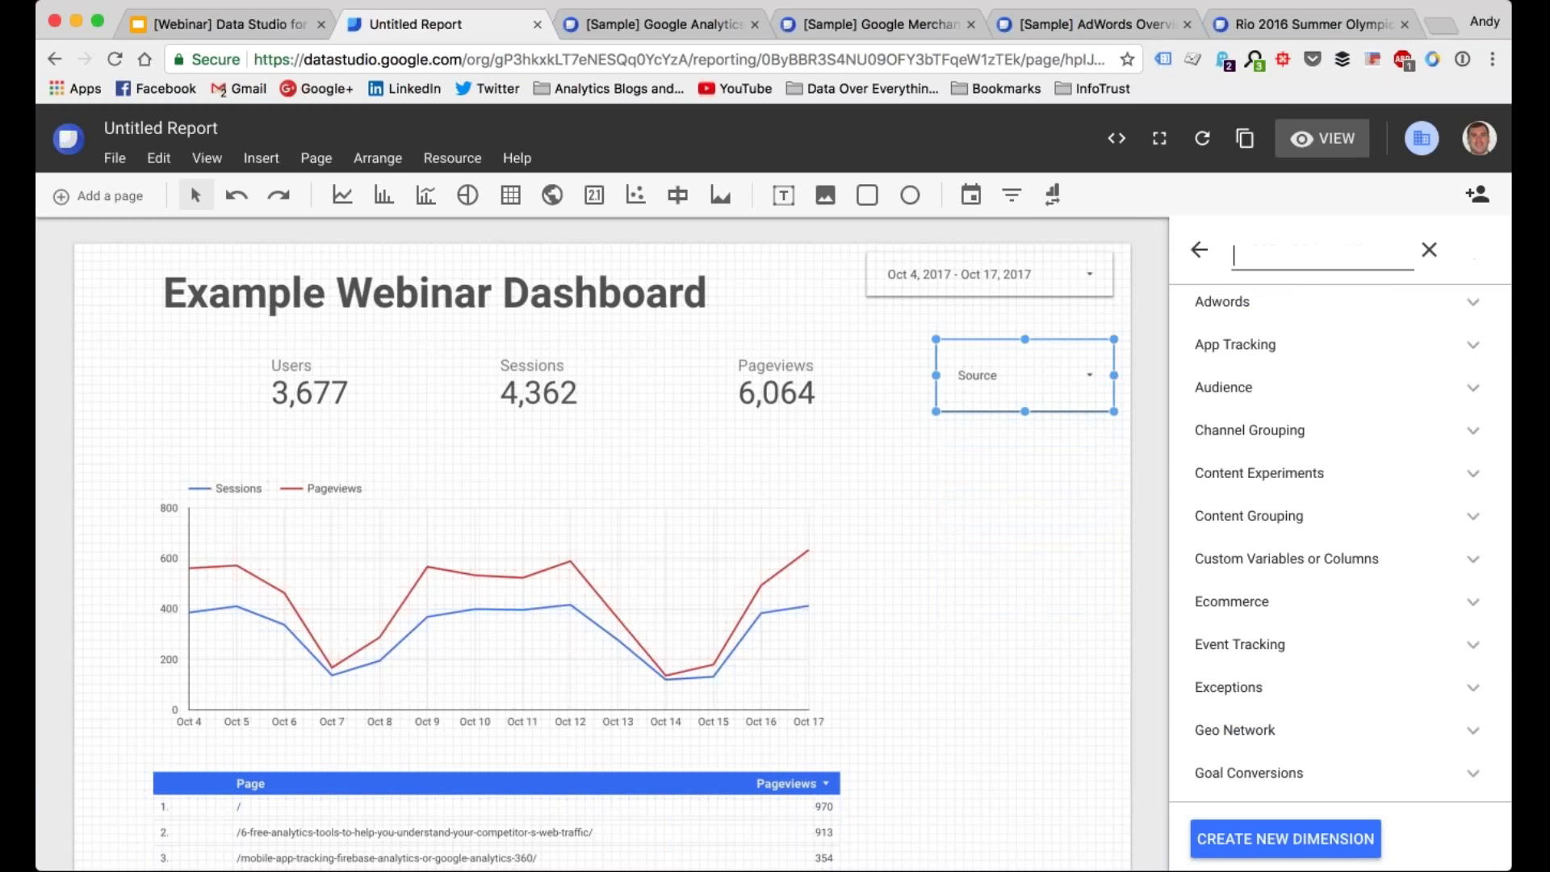
{"action": "type", "text": "country"}
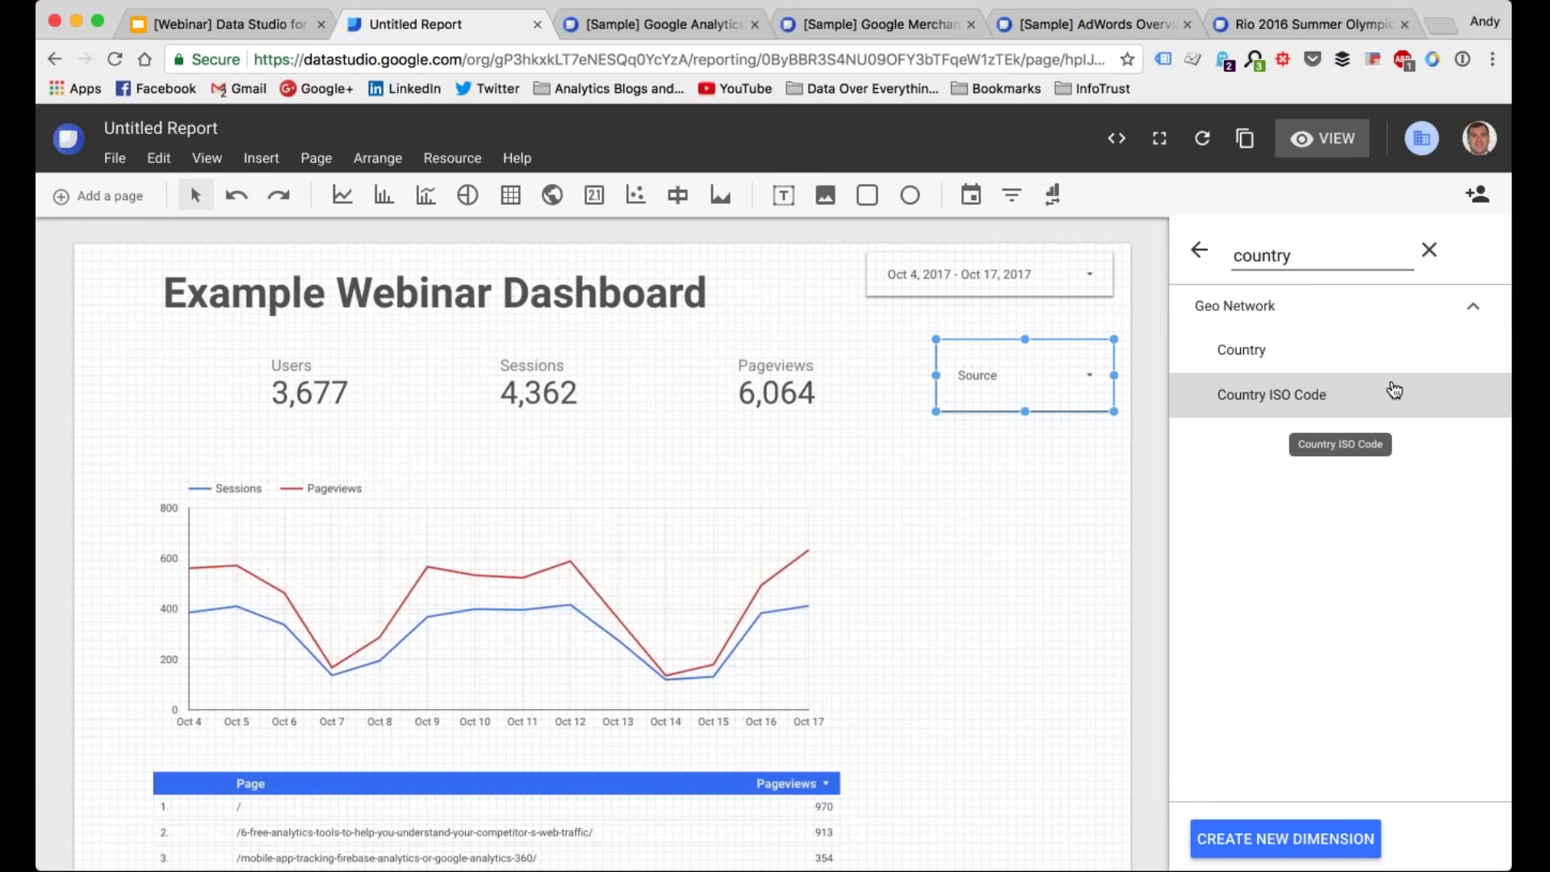
{"action": "left_click", "coordinate": [1294, 393]}
{"action": "left_click", "coordinate": [1386, 361]}
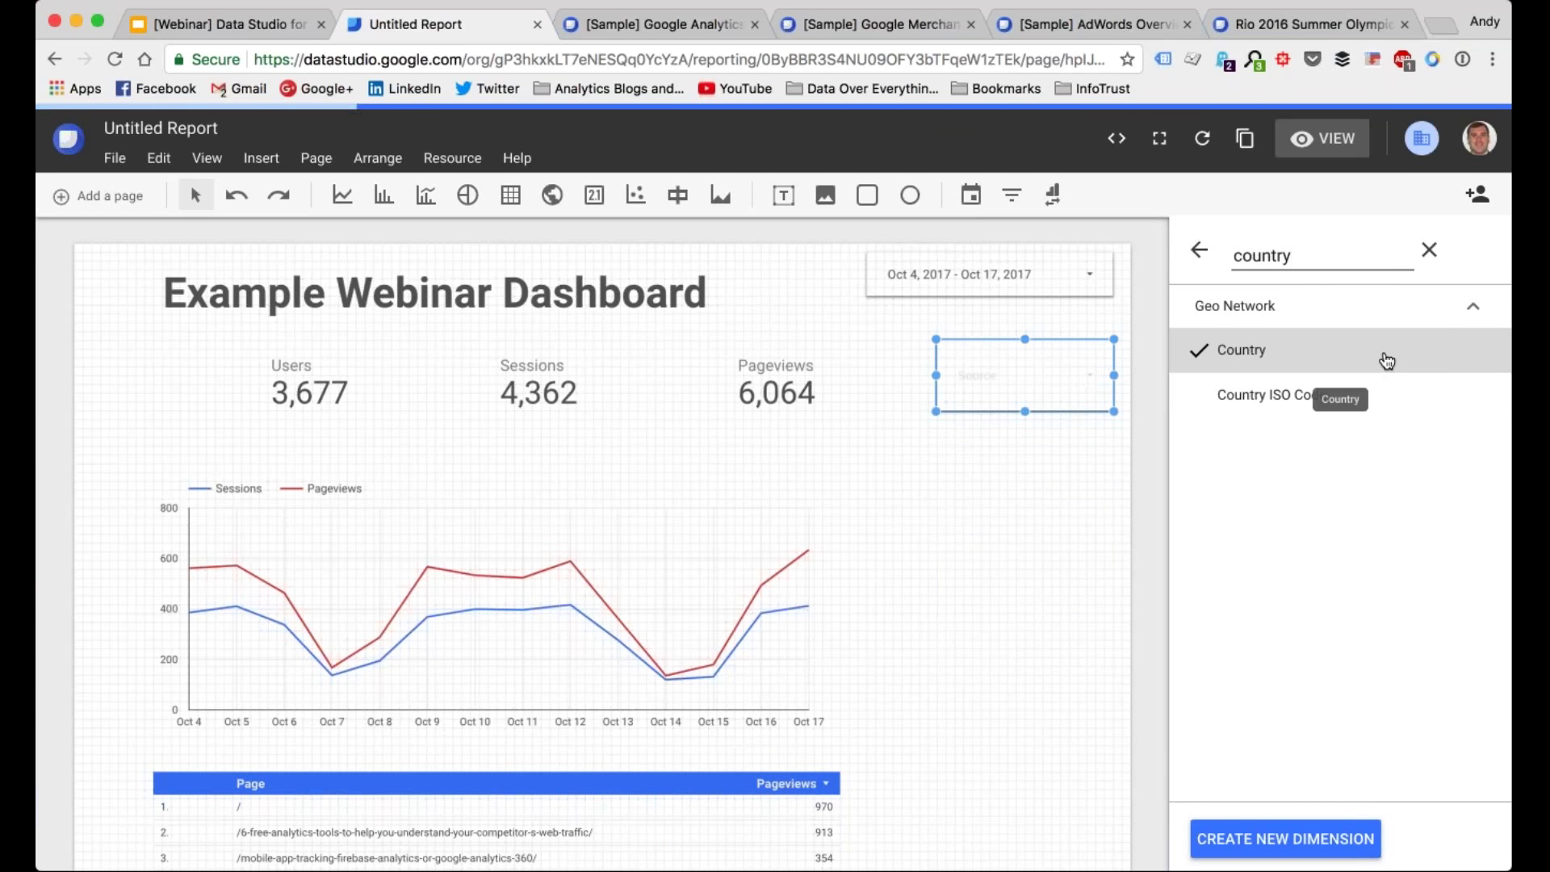
{"action": "left_click", "coordinate": [1200, 255]}
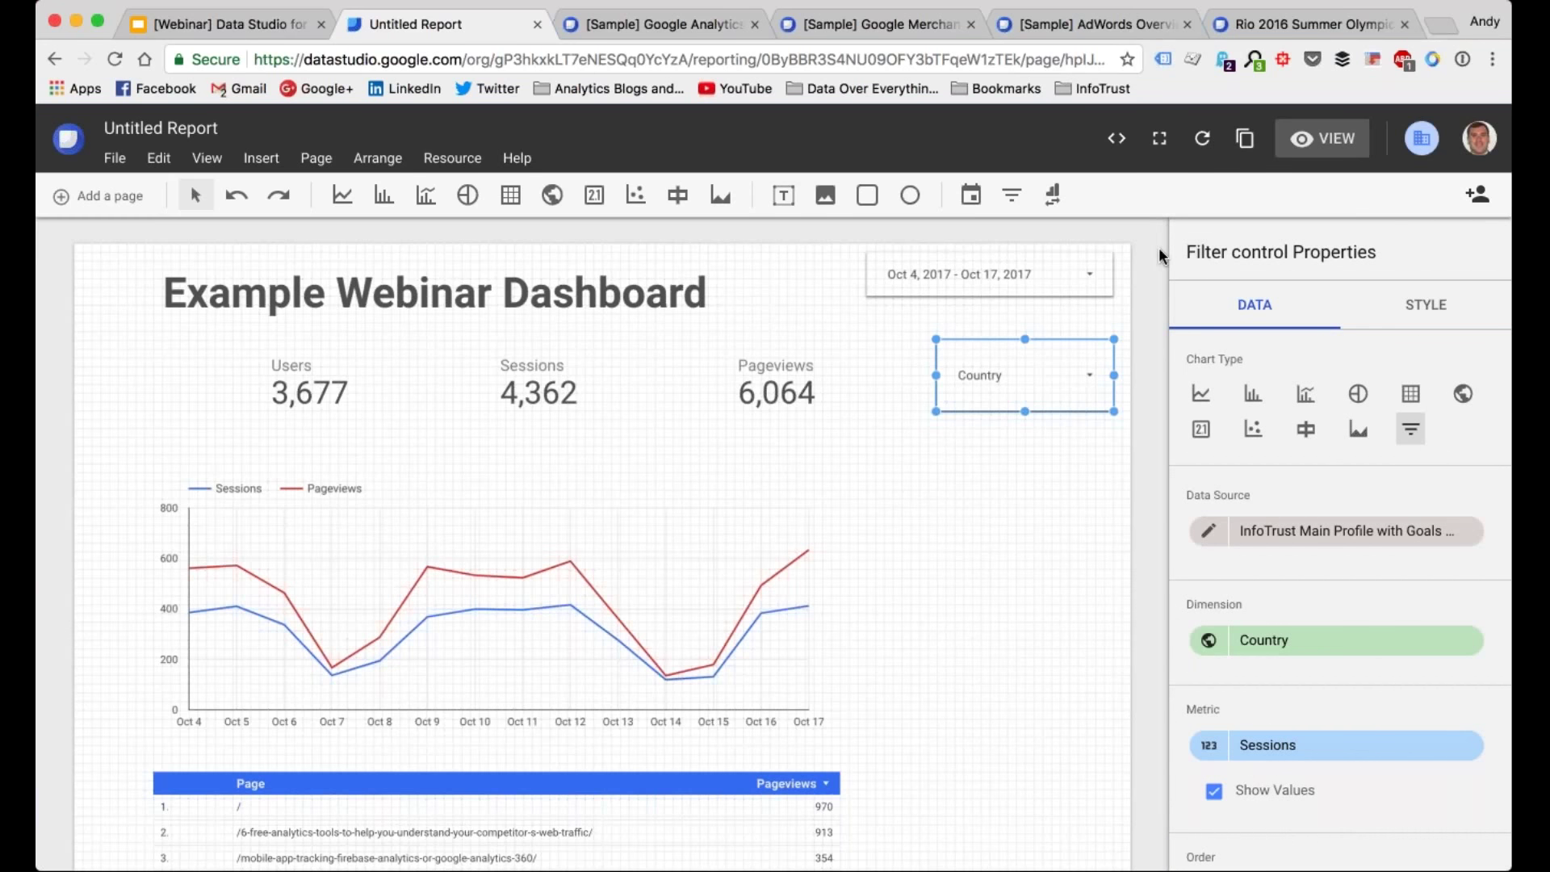
Step: Preview the report in view mode, exclude United States in the Country filter, and look over the scorecards, chart and table
{"action": "left_click", "coordinate": [1321, 138]}
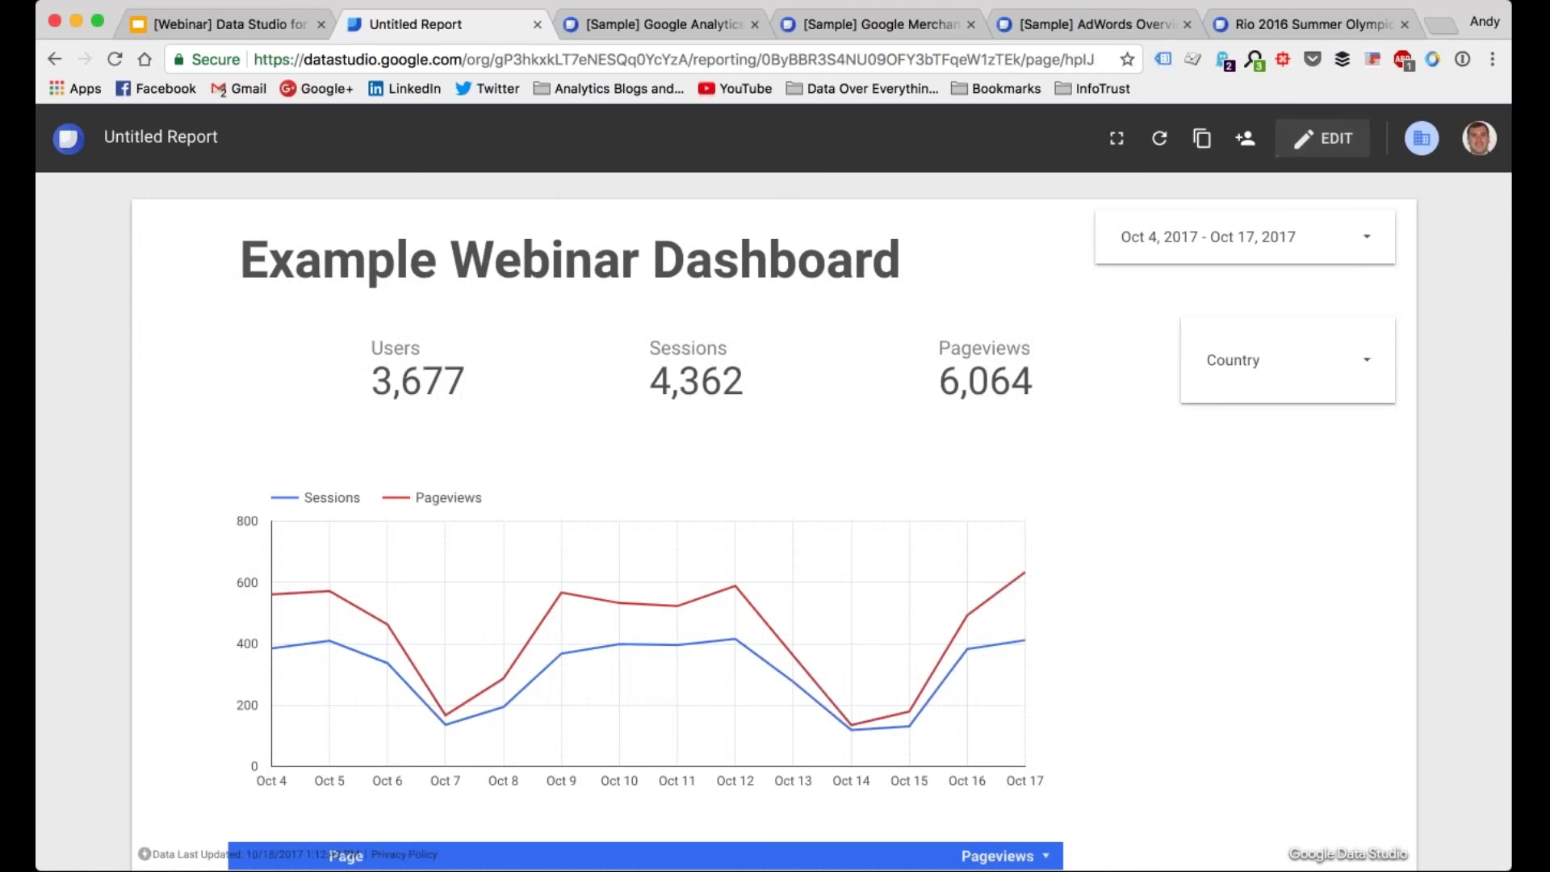
{"action": "left_click", "coordinate": [1363, 358]}
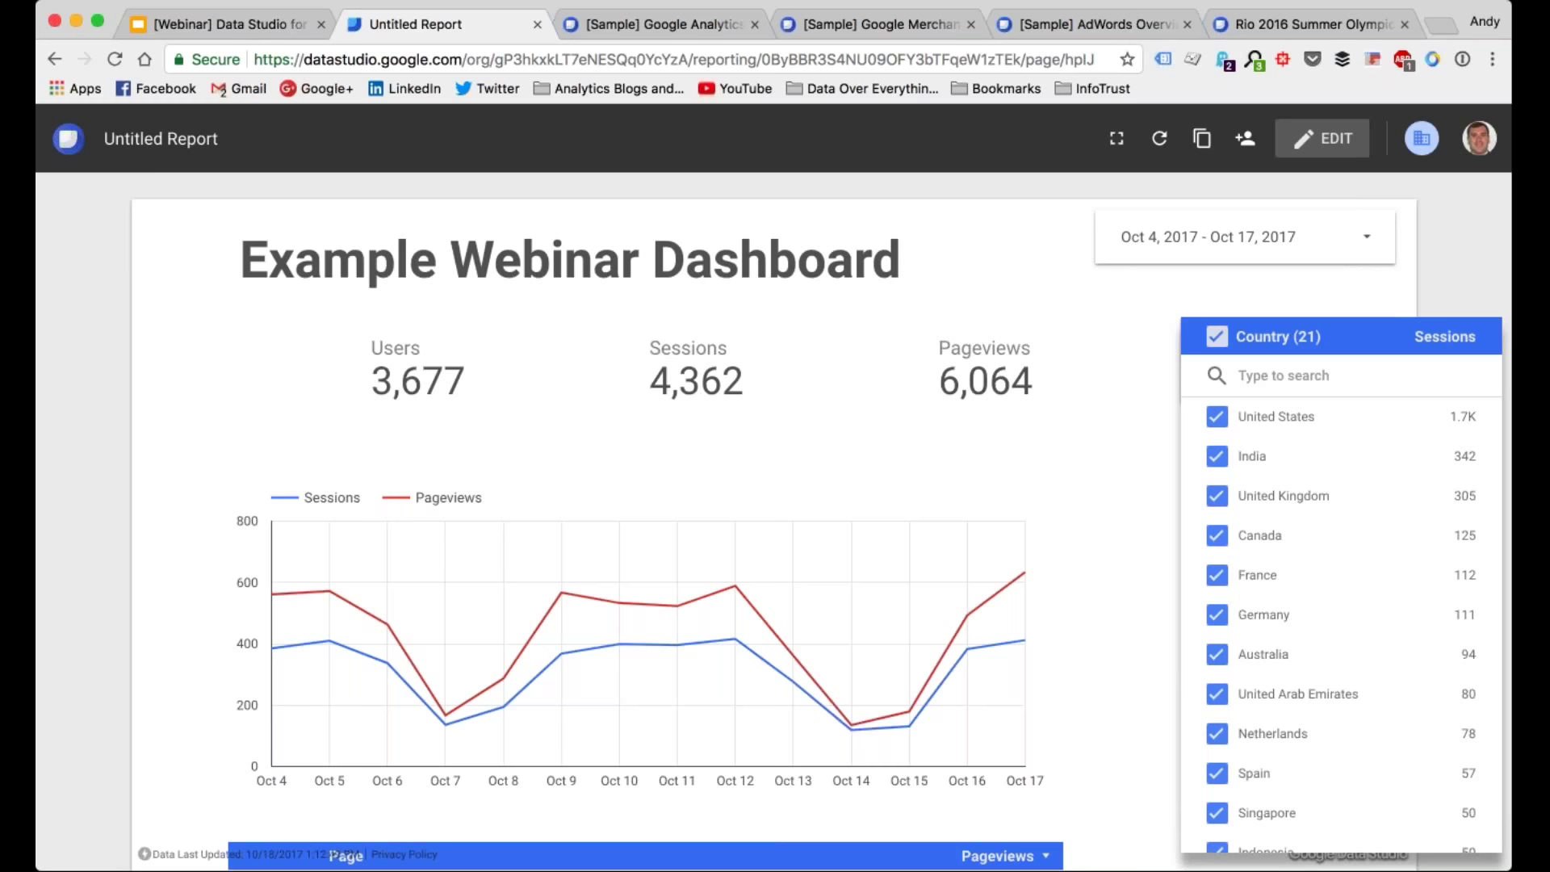
{"action": "left_click", "coordinate": [1213, 420]}
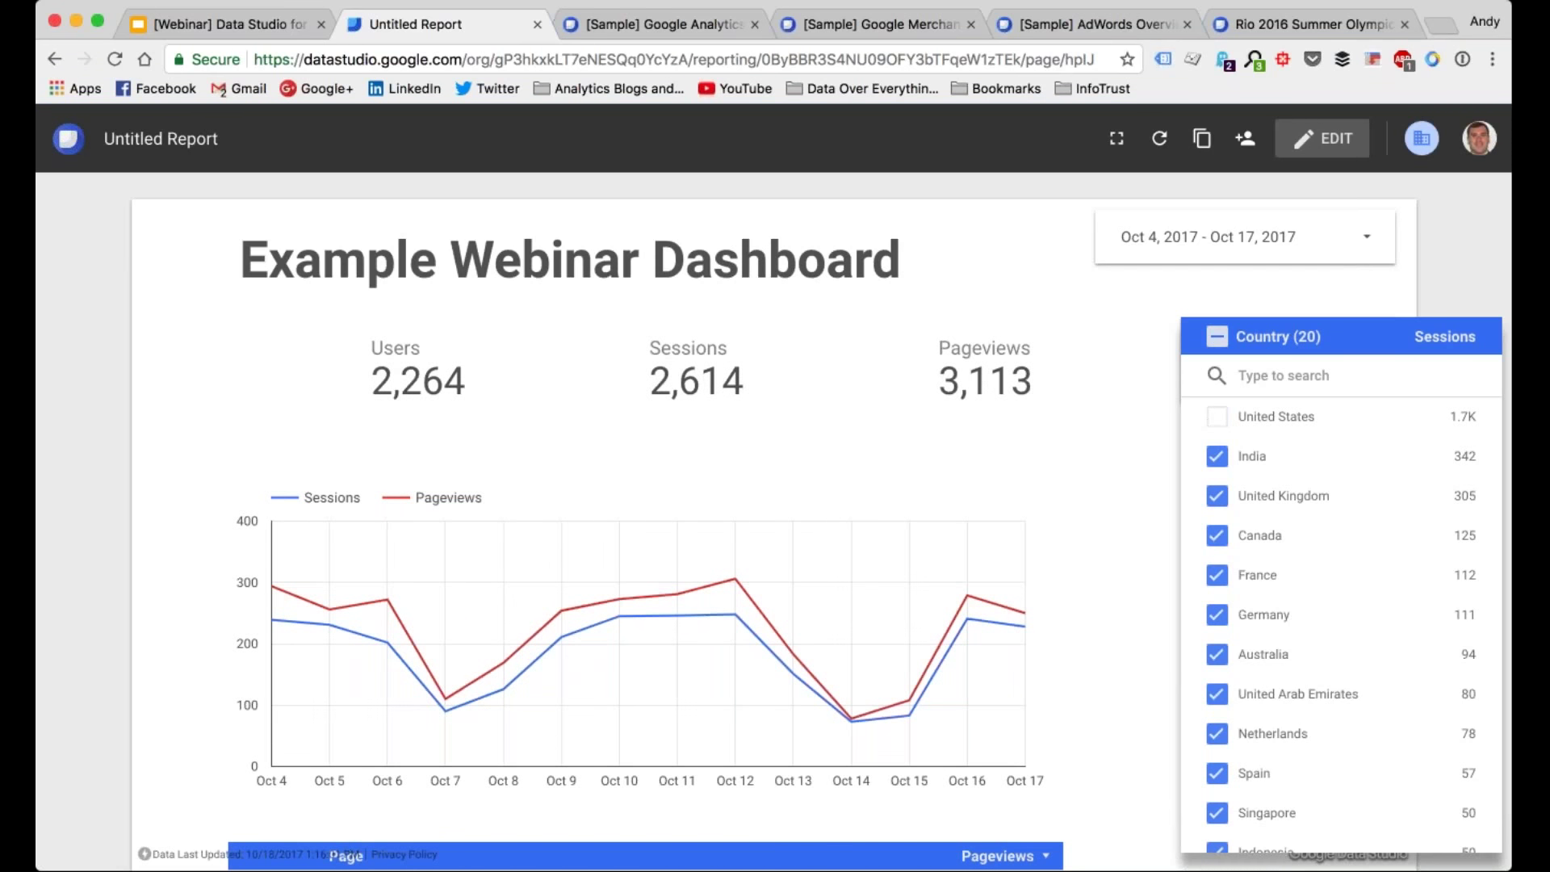
{"action": "scroll", "coordinate": [734, 339], "scroll_direction": "down", "scroll_amount": 5}
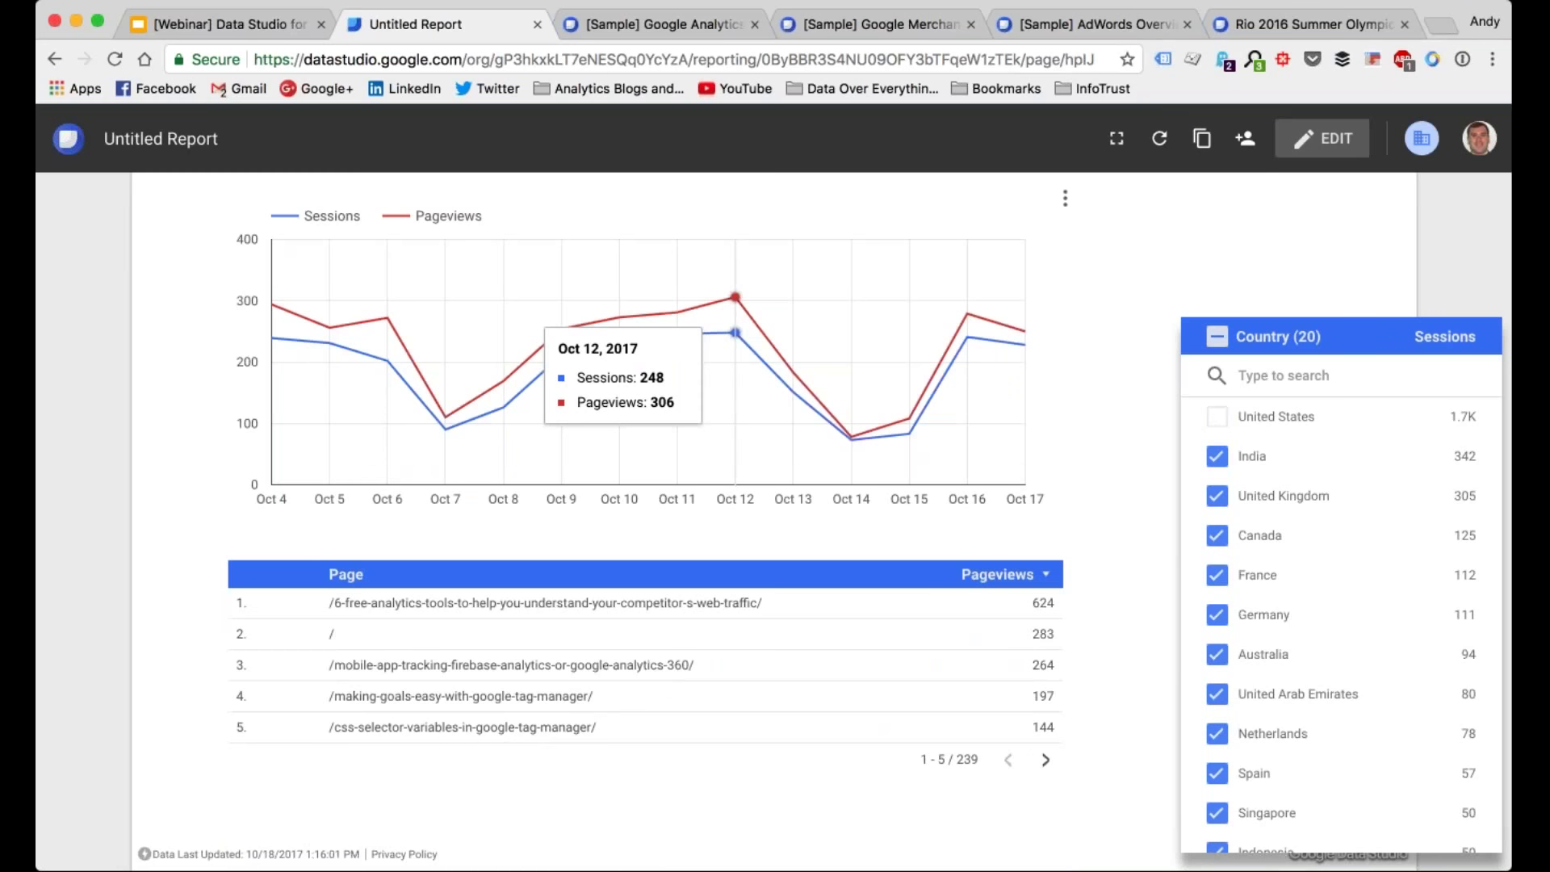
{"action": "scroll", "coordinate": [734, 333], "scroll_direction": "up", "scroll_amount": 5}
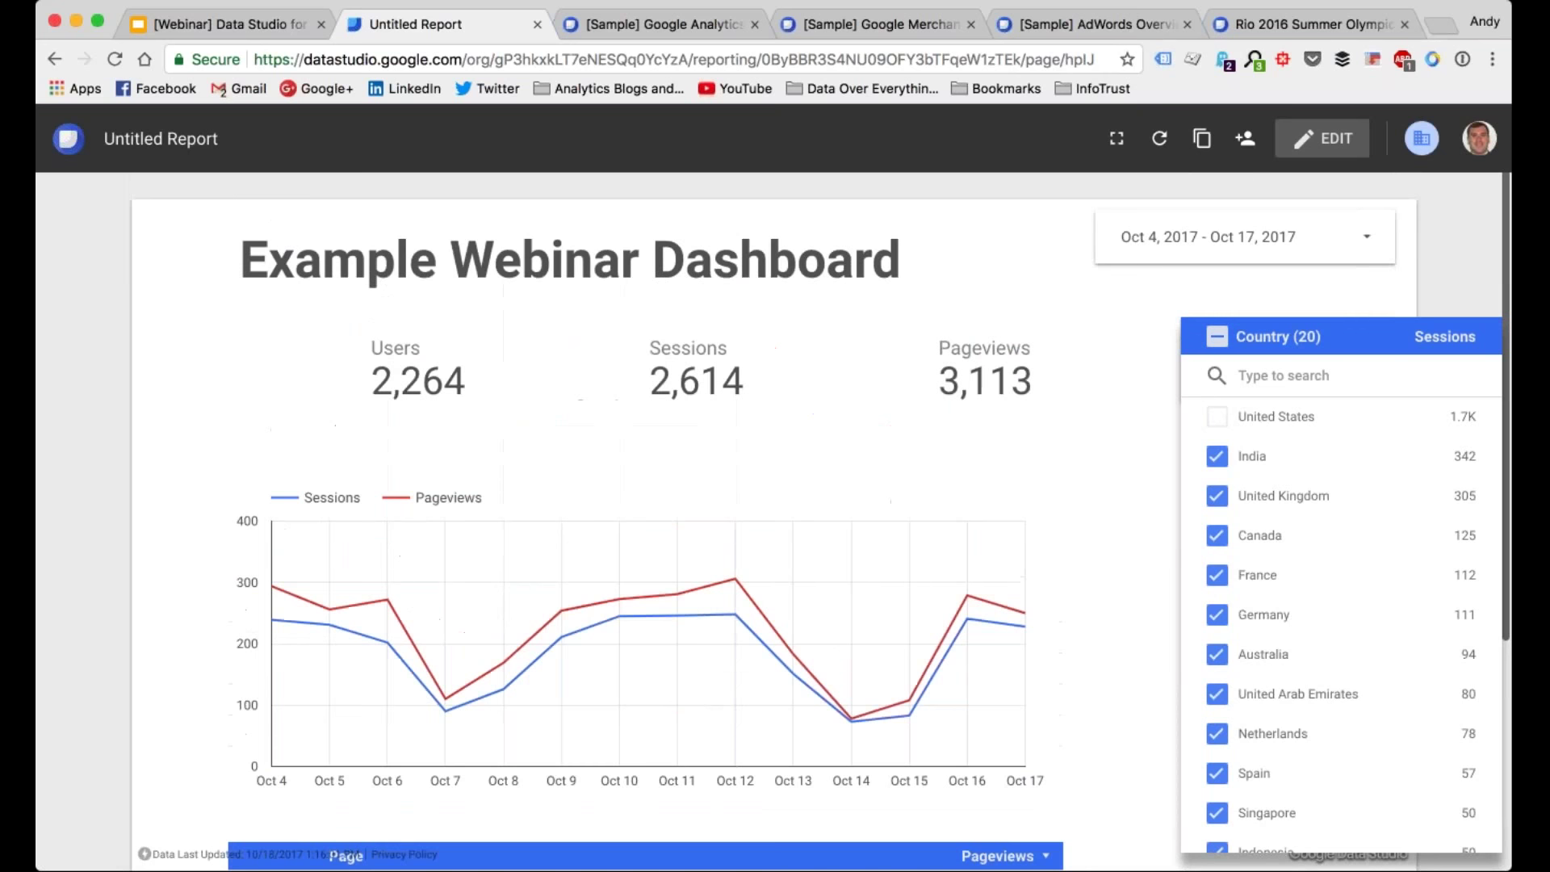
Step: Restrict the Country filter to United States only and look over the filtered report
{"action": "left_click", "coordinate": [1445, 419]}
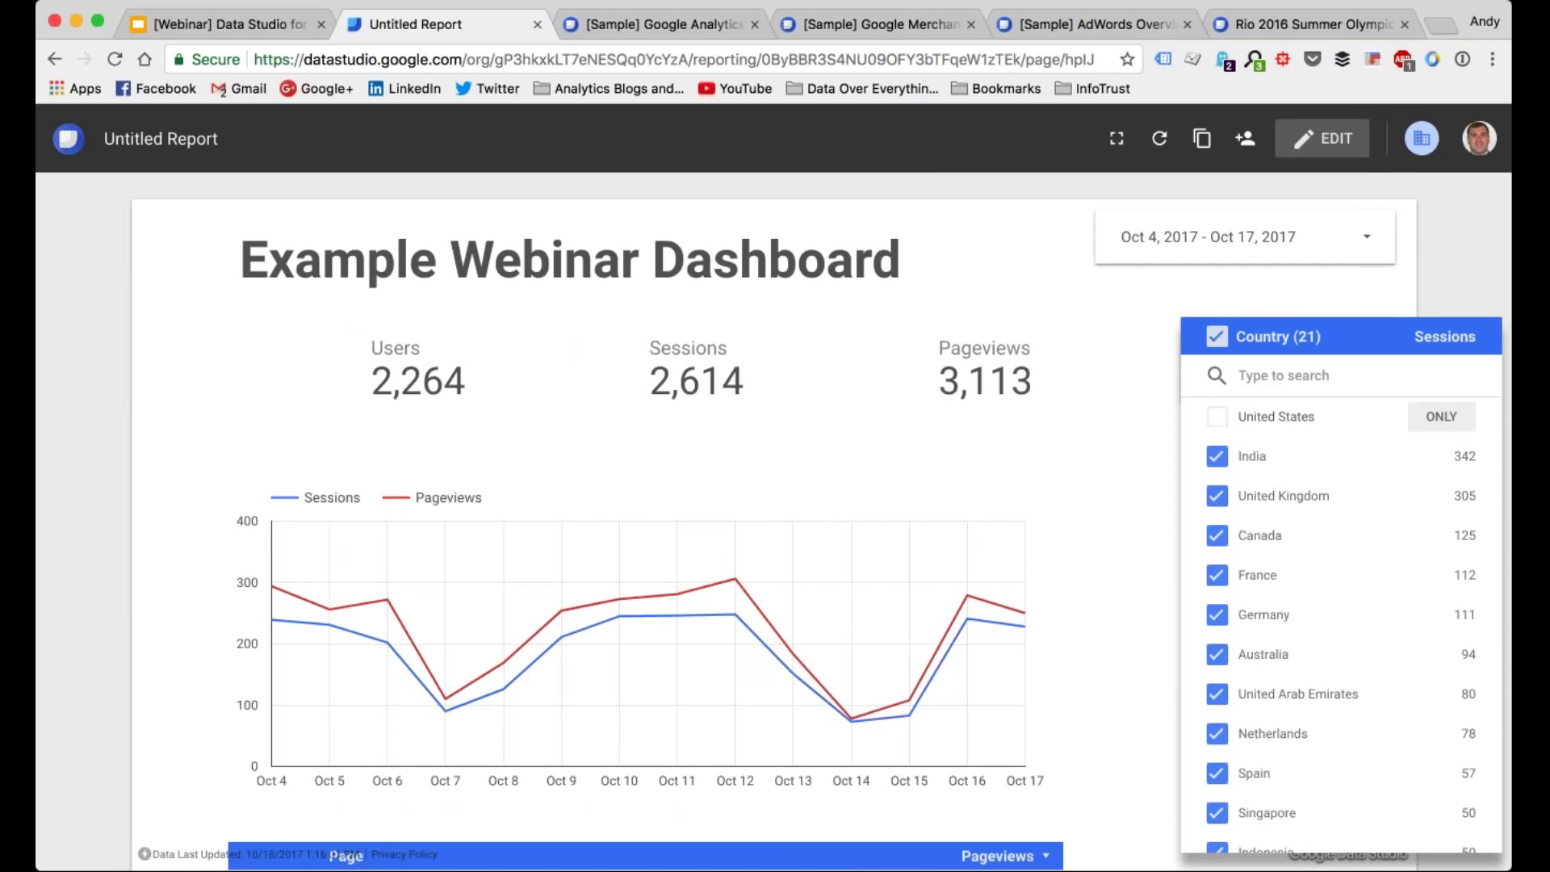
{"action": "left_click", "coordinate": [1441, 417]}
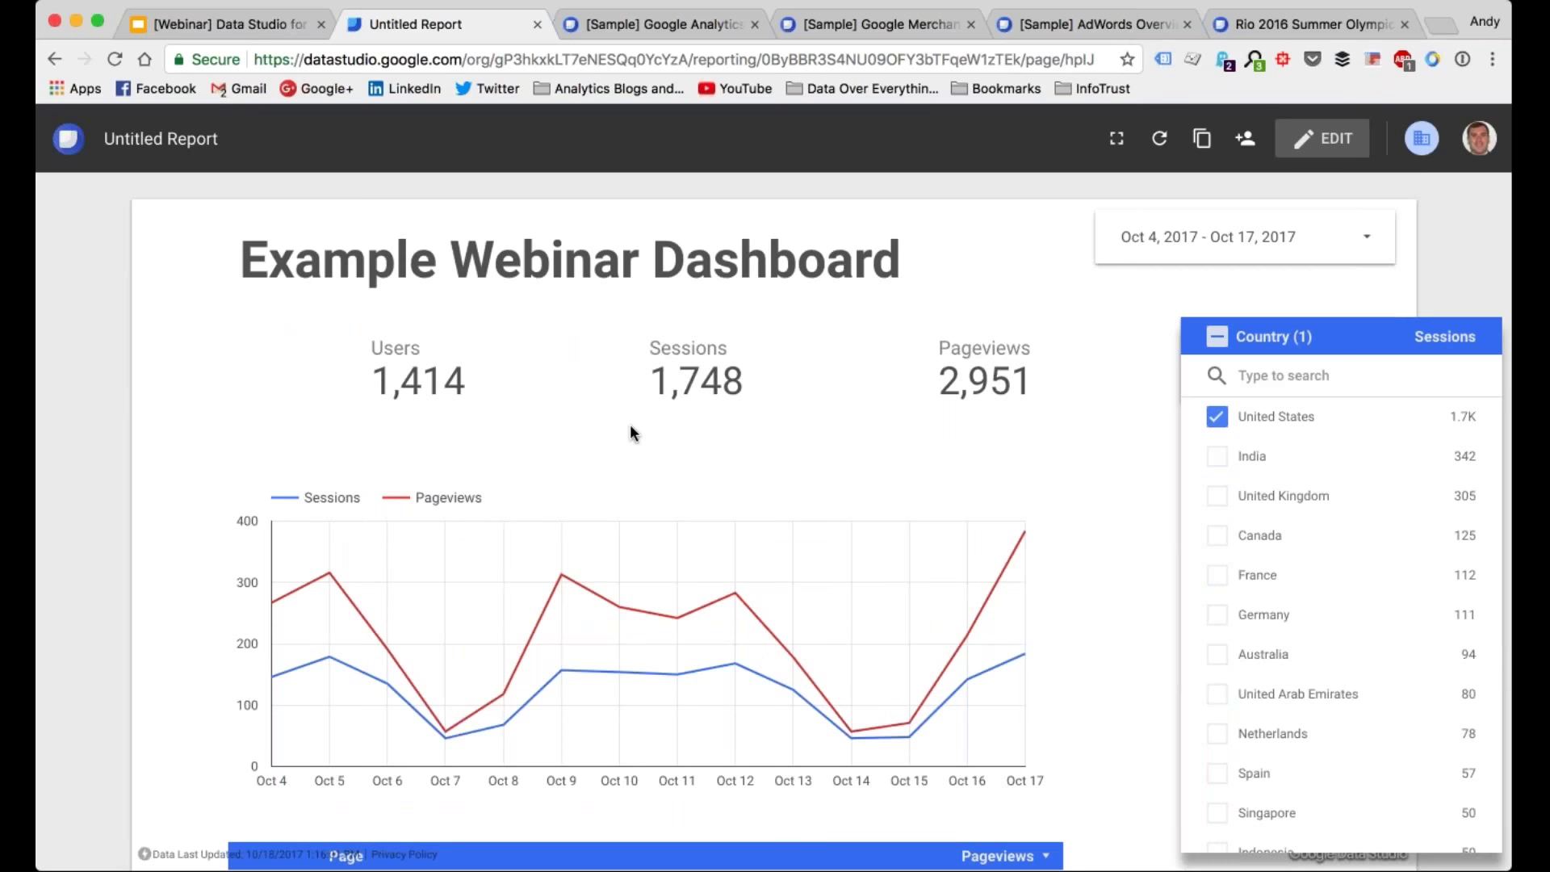
{"action": "scroll", "coordinate": [630, 427], "scroll_direction": "down", "scroll_amount": 5}
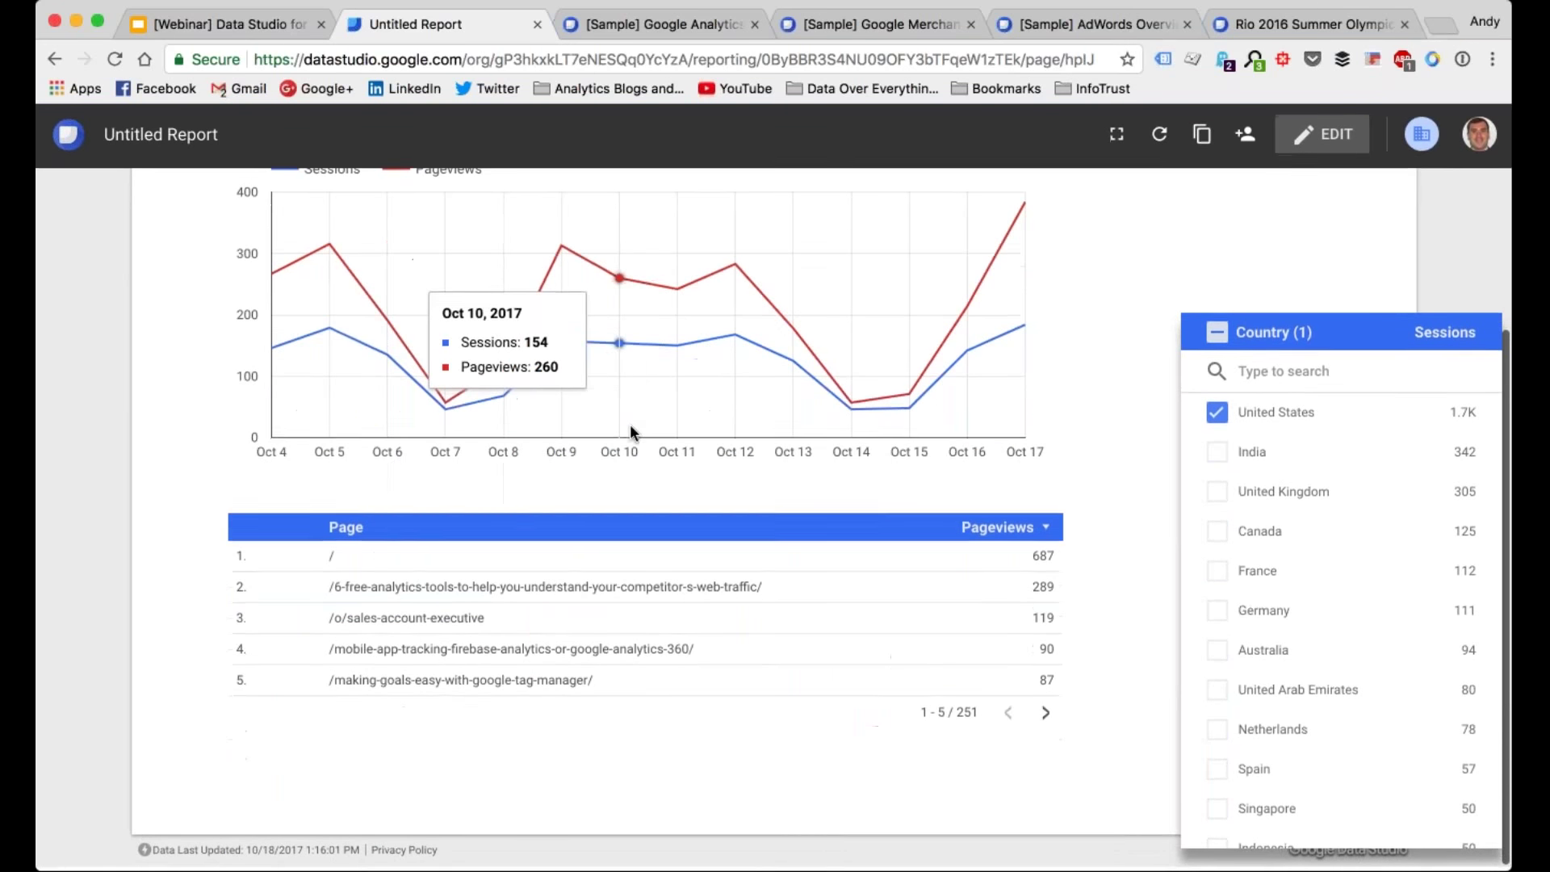
{"action": "scroll", "coordinate": [630, 424], "scroll_direction": "up", "scroll_amount": 5}
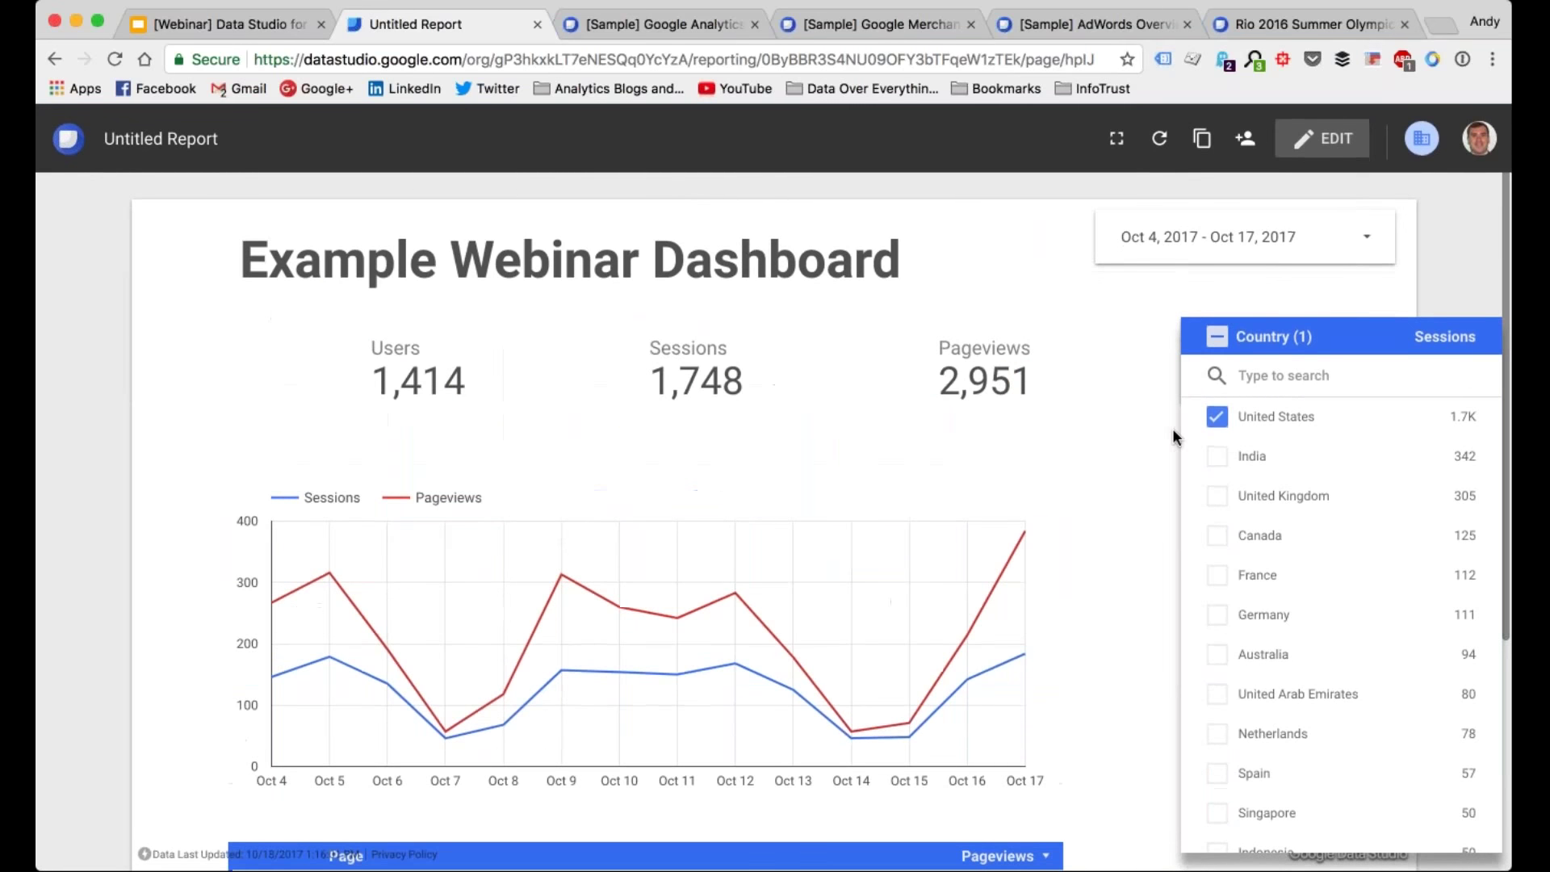
Step: Clear the Country filter selection, close its list, and return the report to edit mode
{"action": "mouse_move", "coordinate": [1307, 416]}
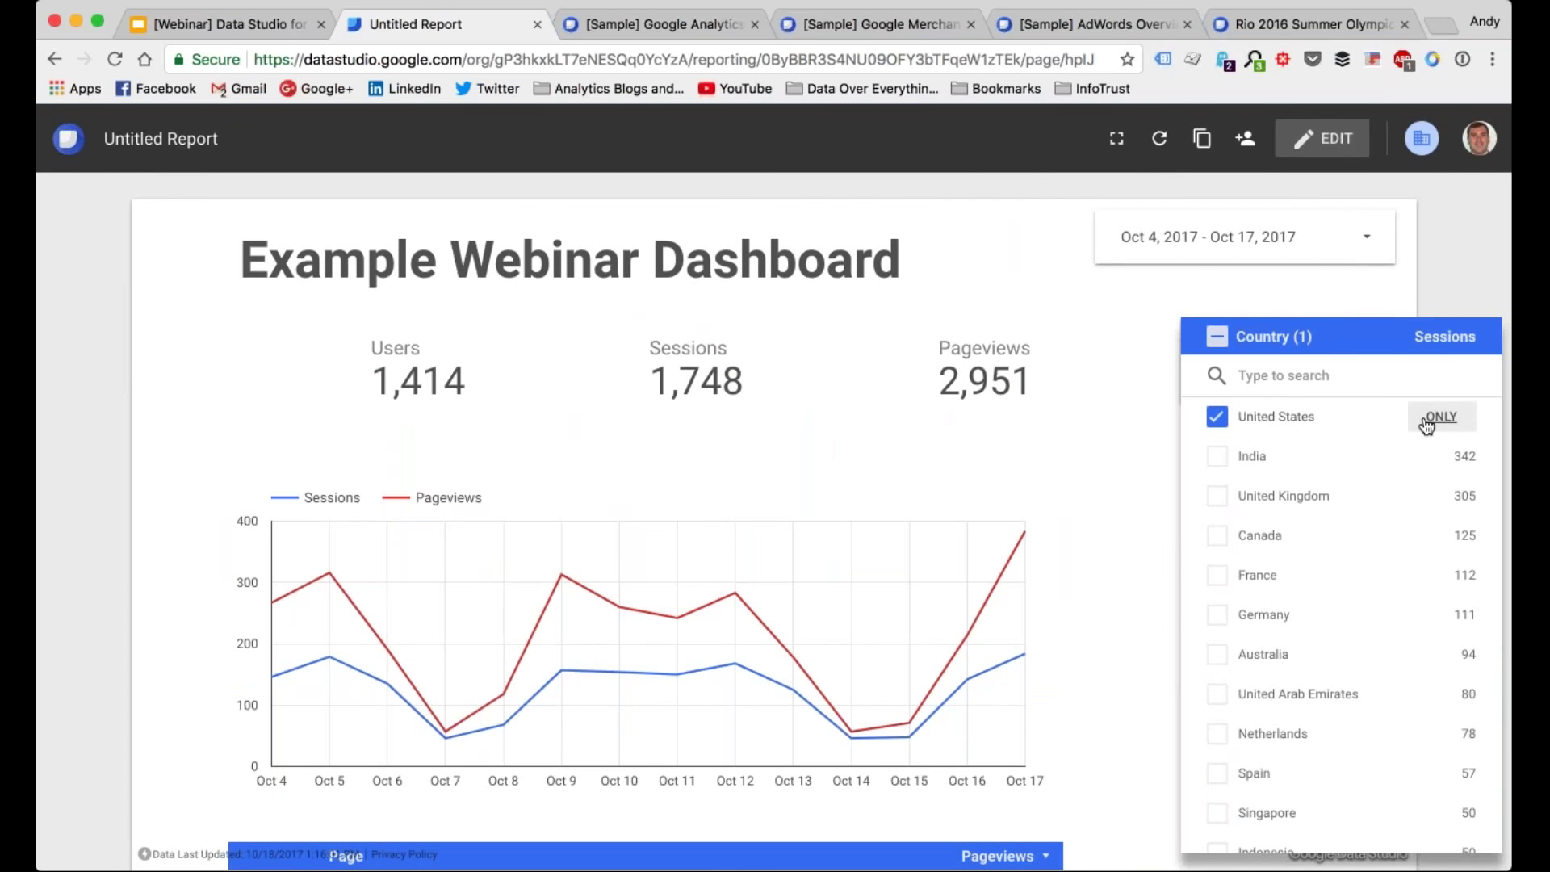
{"action": "left_click", "coordinate": [1221, 339]}
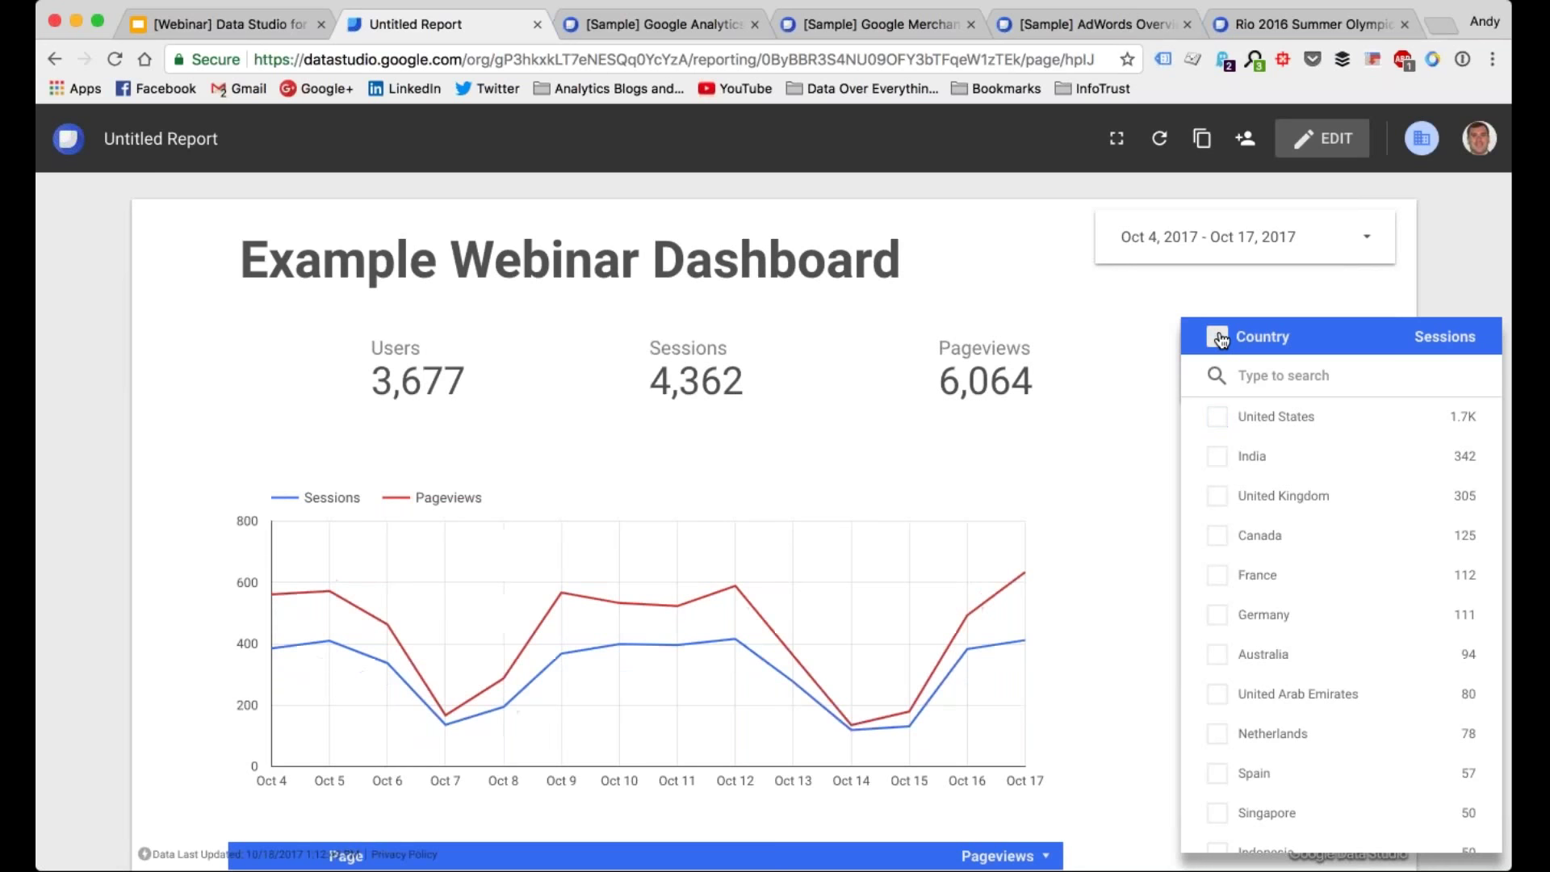
{"action": "left_click", "coordinate": [1169, 358]}
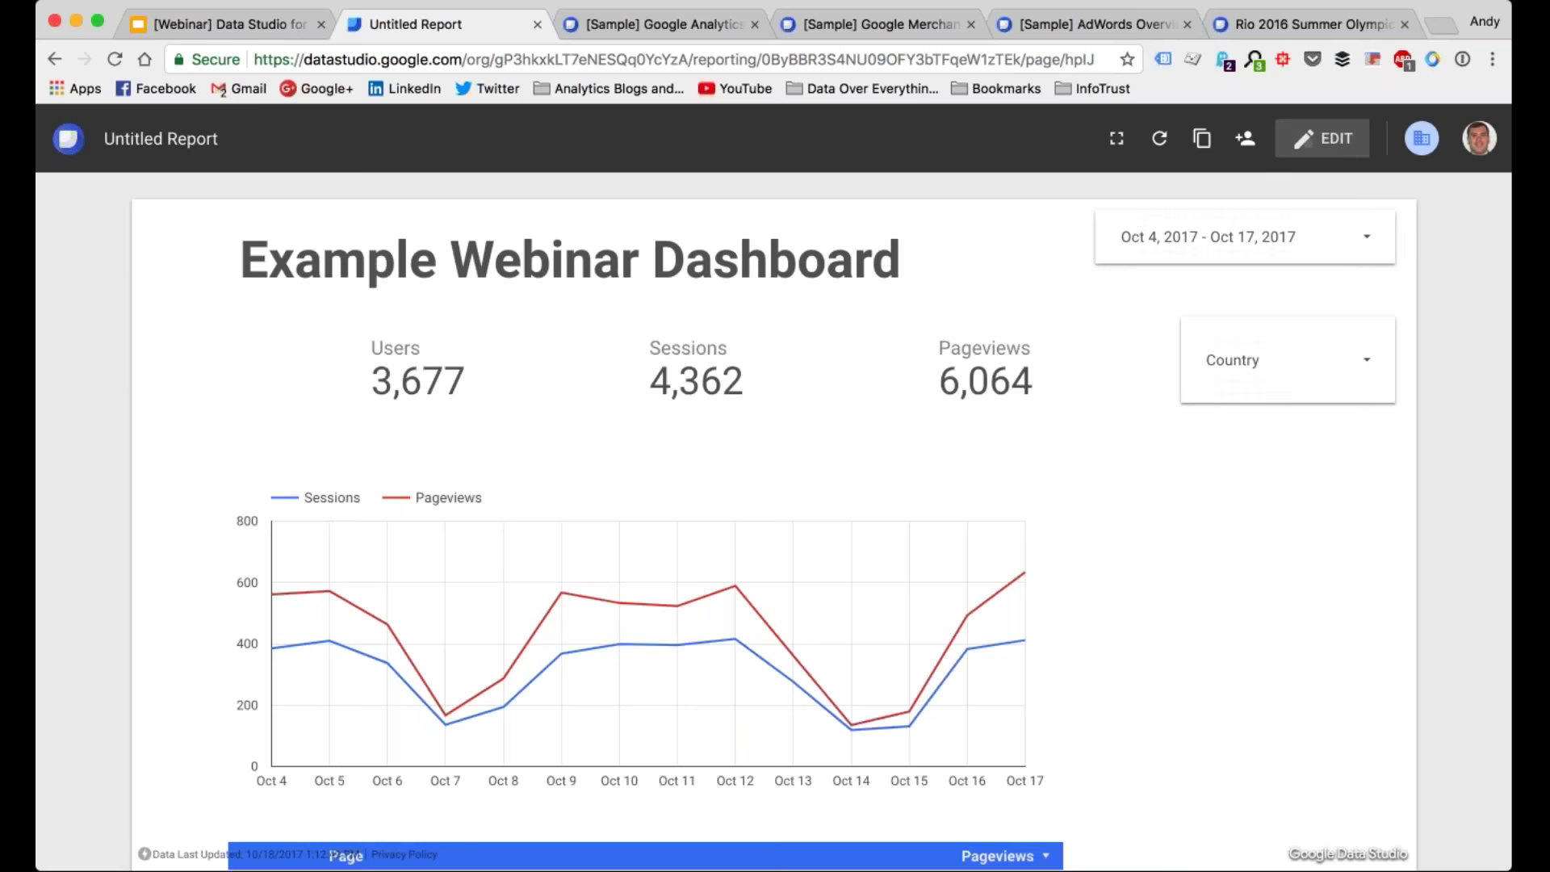
{"action": "left_click", "coordinate": [1322, 138]}
{"action": "left_click", "coordinate": [1054, 355]}
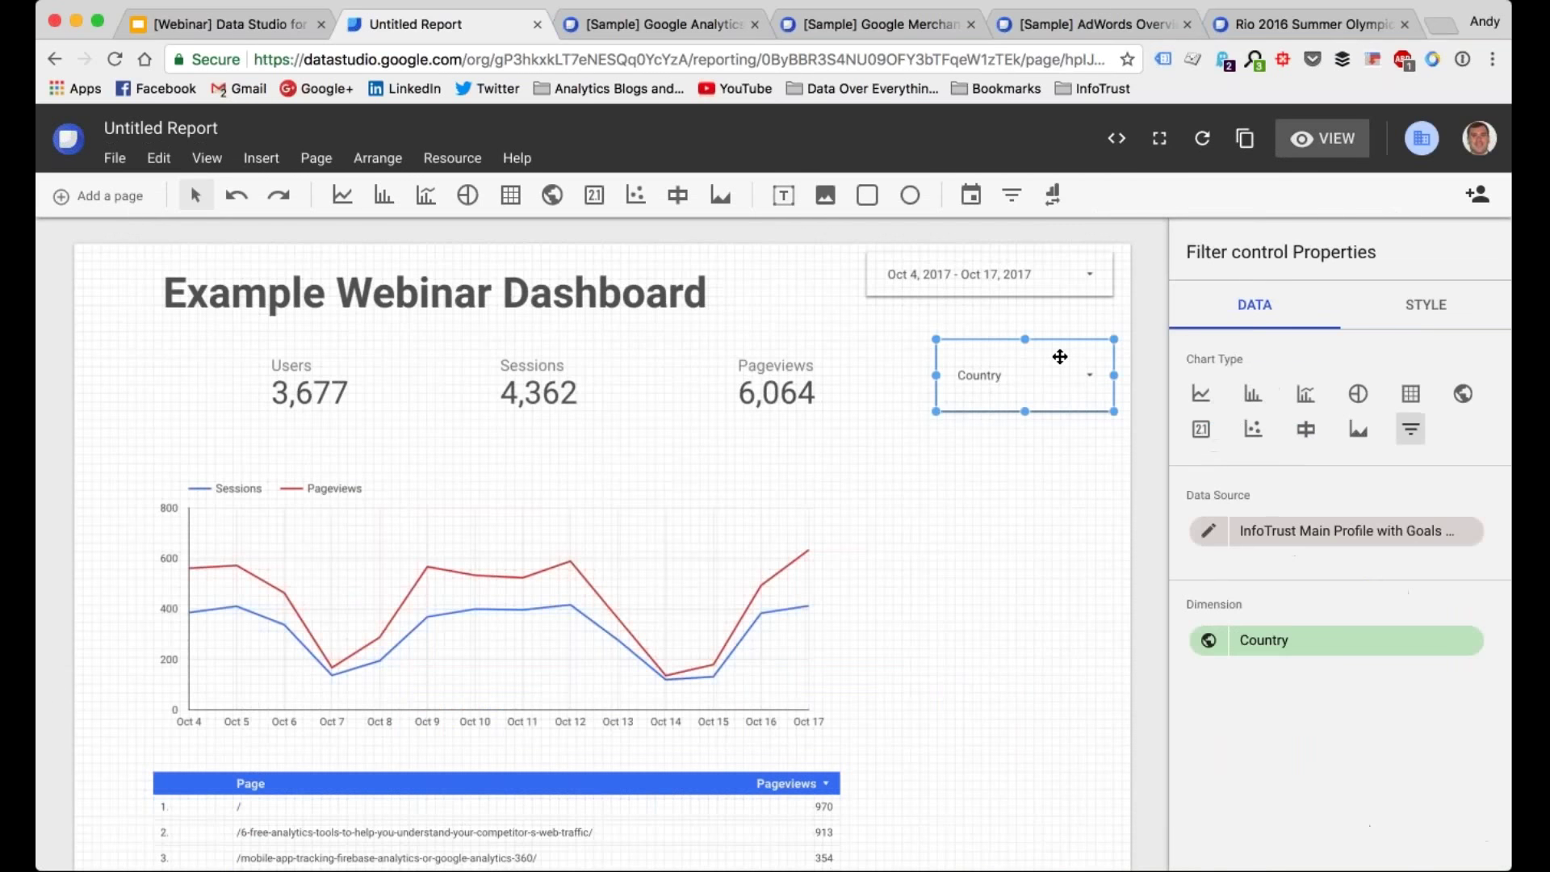
{"action": "left_click", "coordinate": [1409, 304]}
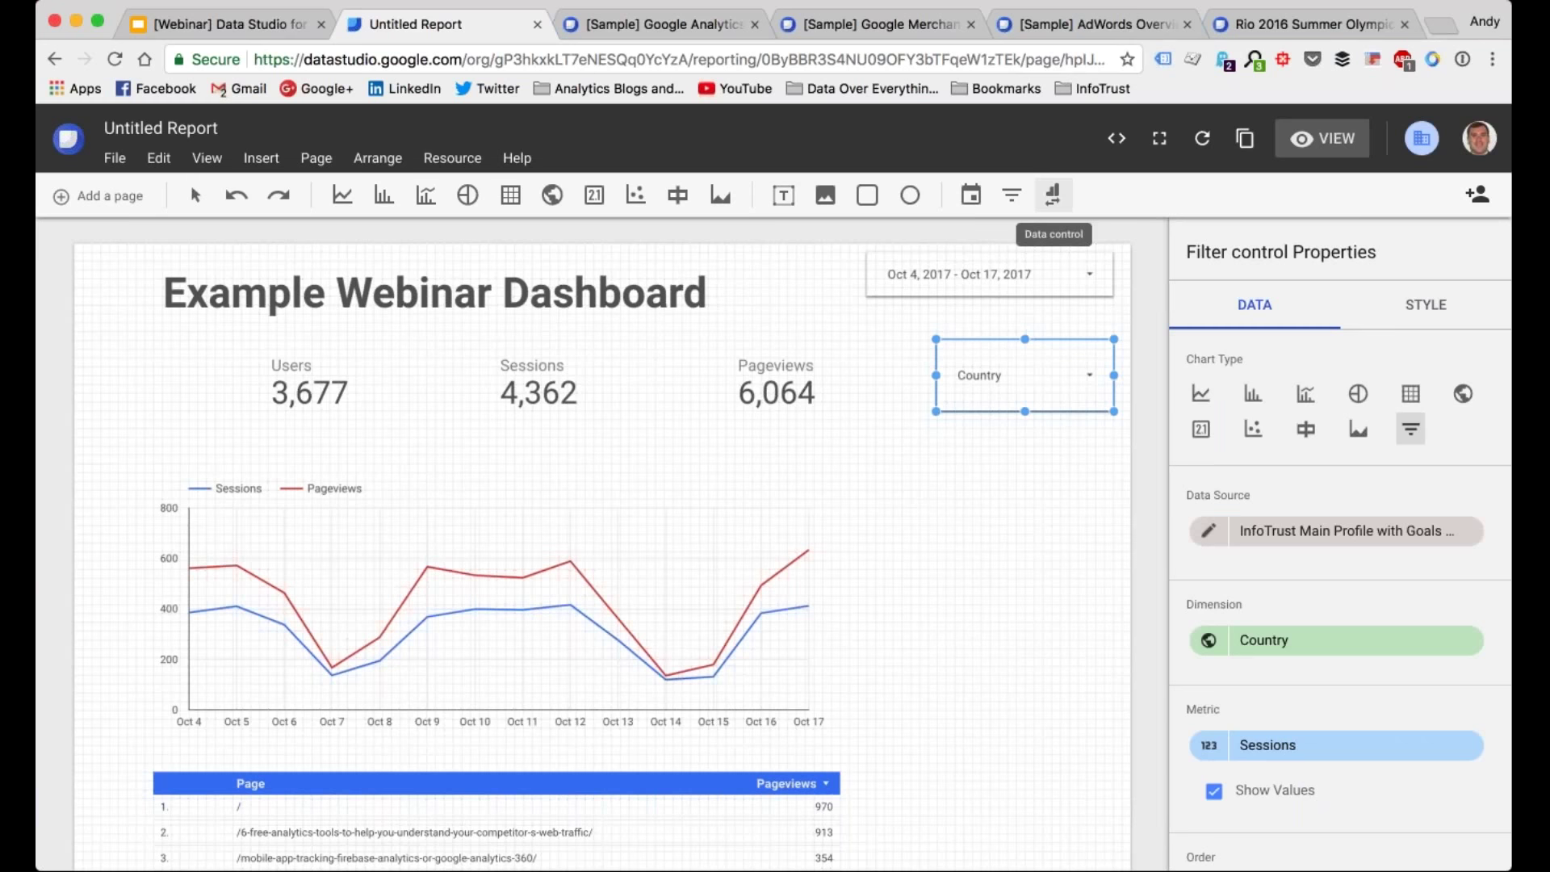
{"action": "left_click", "coordinate": [1052, 197]}
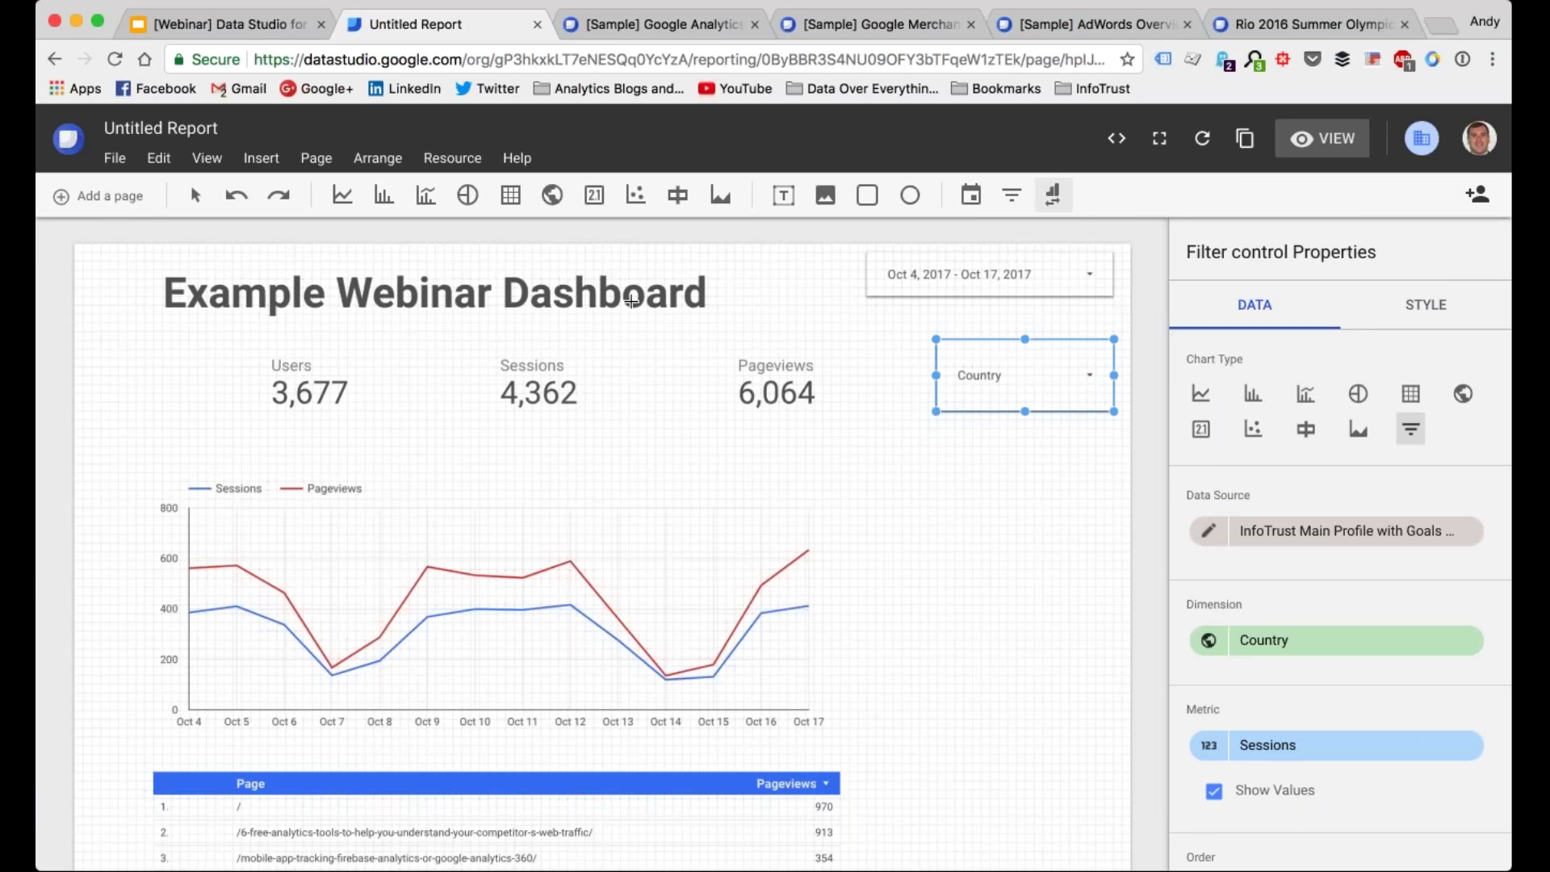
{"action": "left_click", "coordinate": [666, 276]}
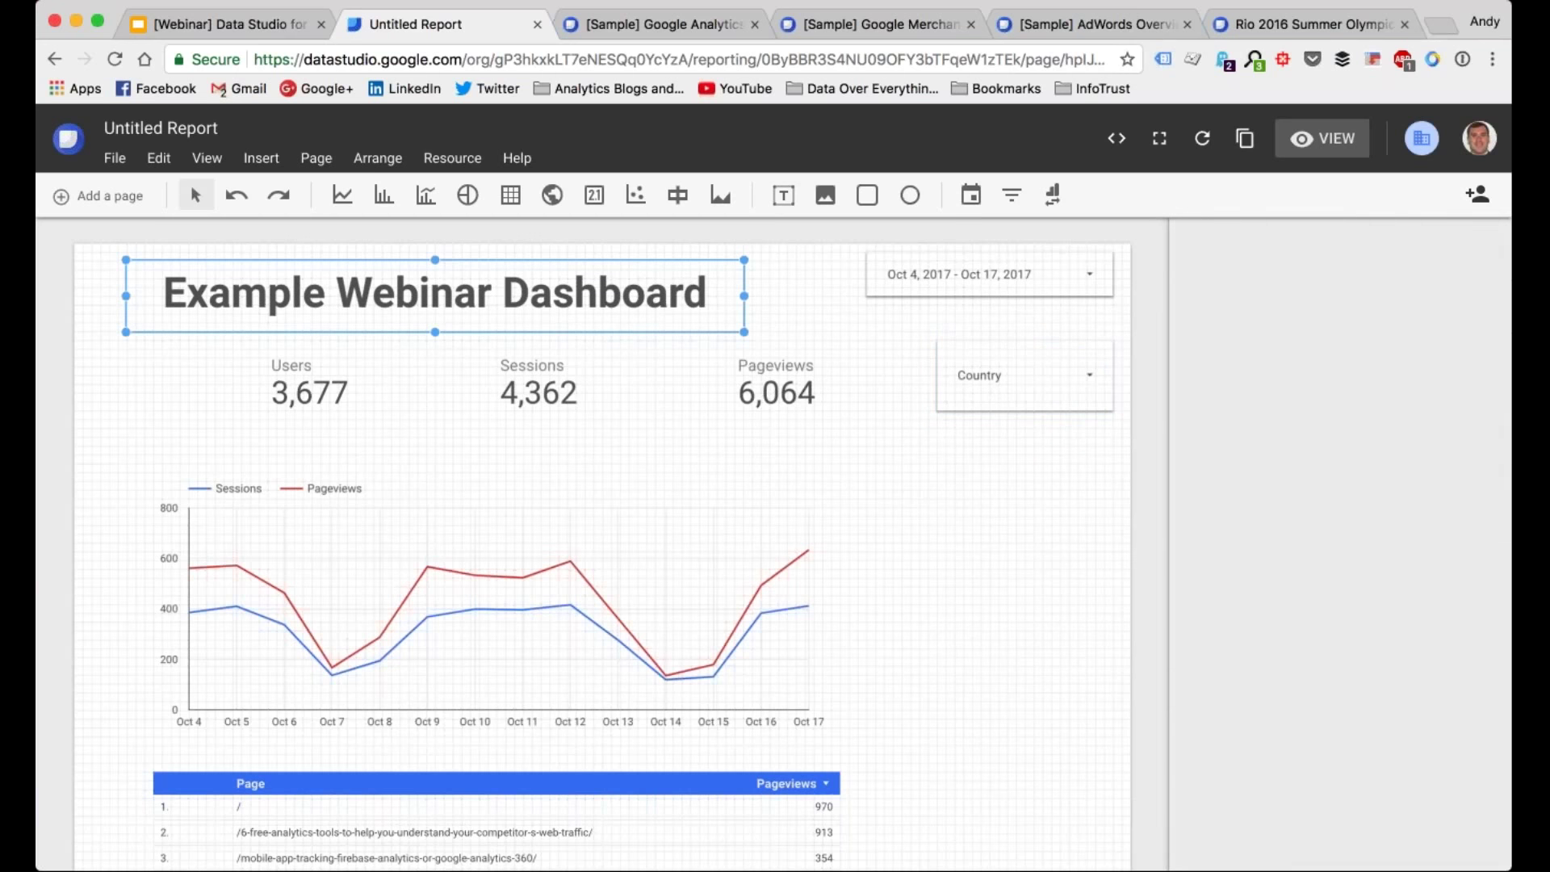
Step: Select the Users, Sessions and Pageviews scorecards together and move them down to just above the time series chart
{"action": "left_click", "coordinate": [336, 389]}
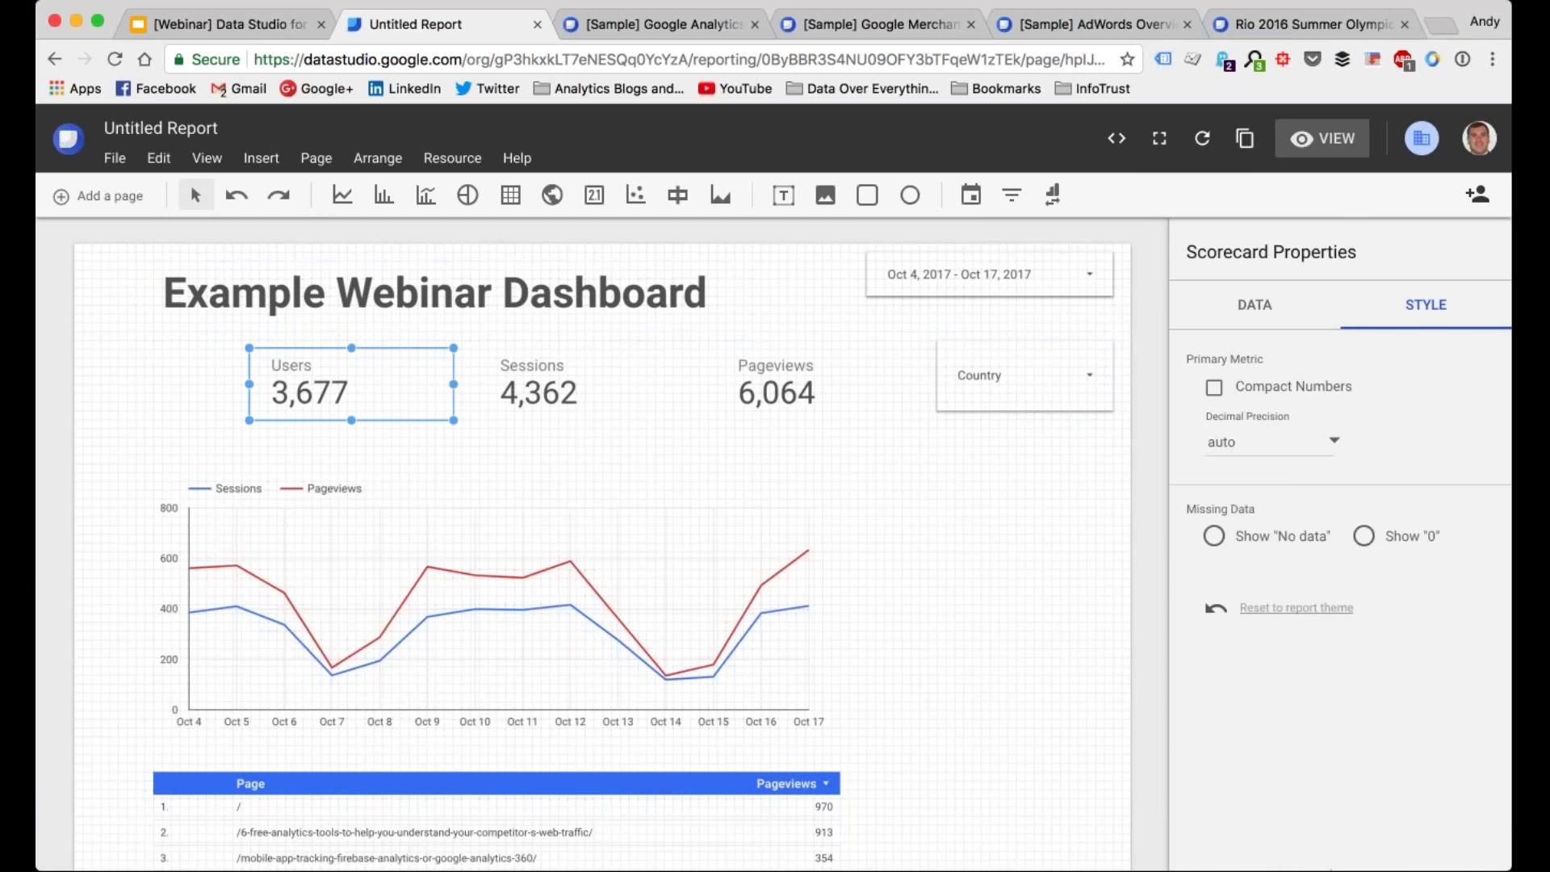
{"action": "left_click", "coordinate": [658, 391], "text": "shift"}
{"action": "left_click", "coordinate": [730, 384], "text": "shift"}
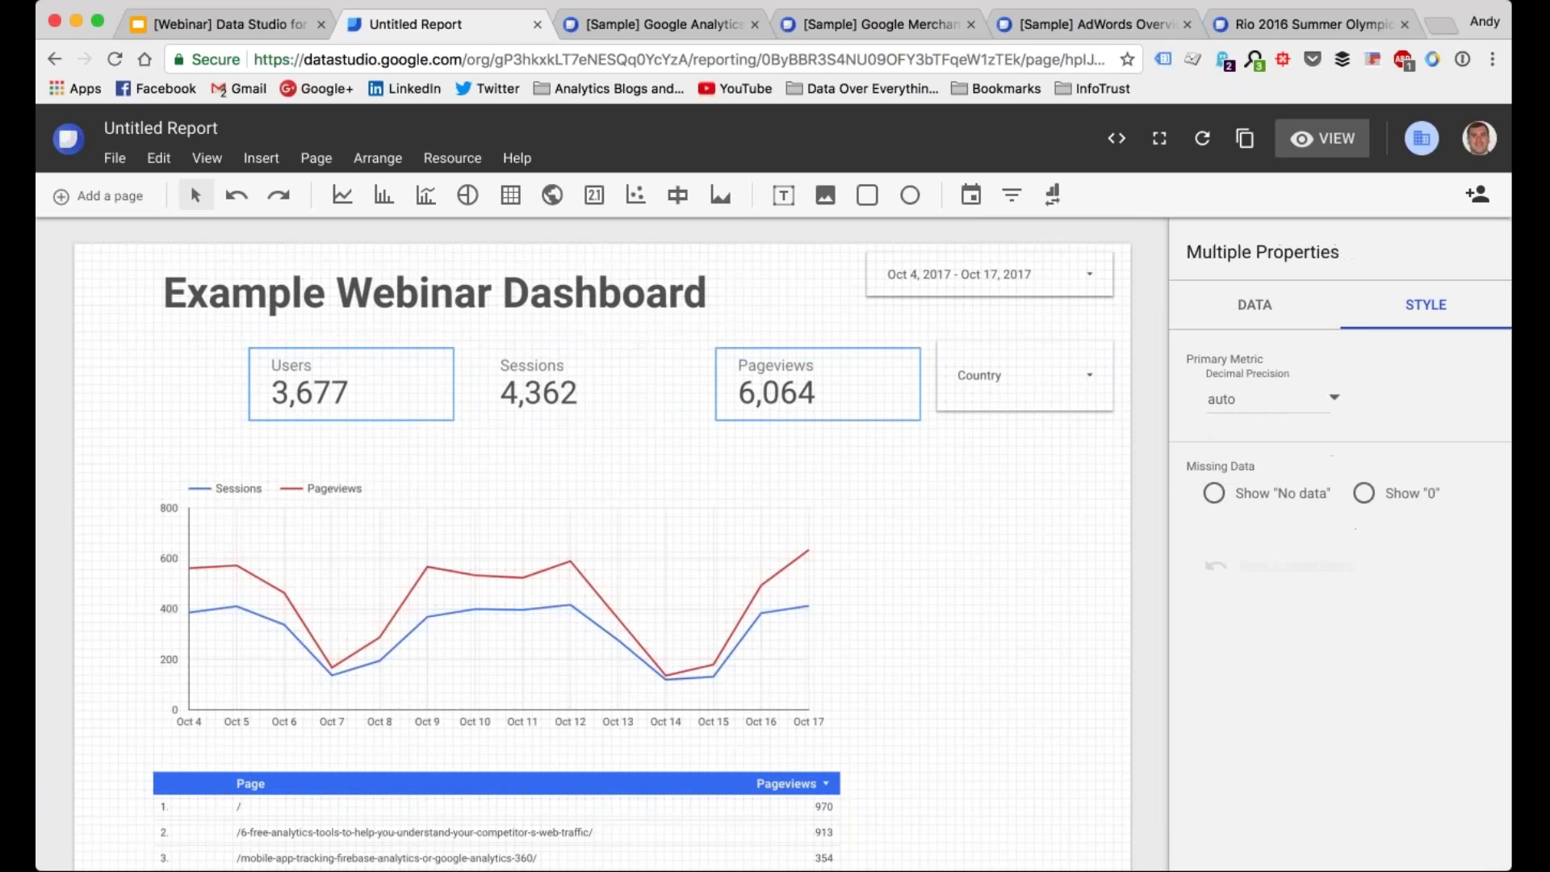
{"action": "scroll", "coordinate": [582, 484], "scroll_direction": "down", "scroll_amount": 3}
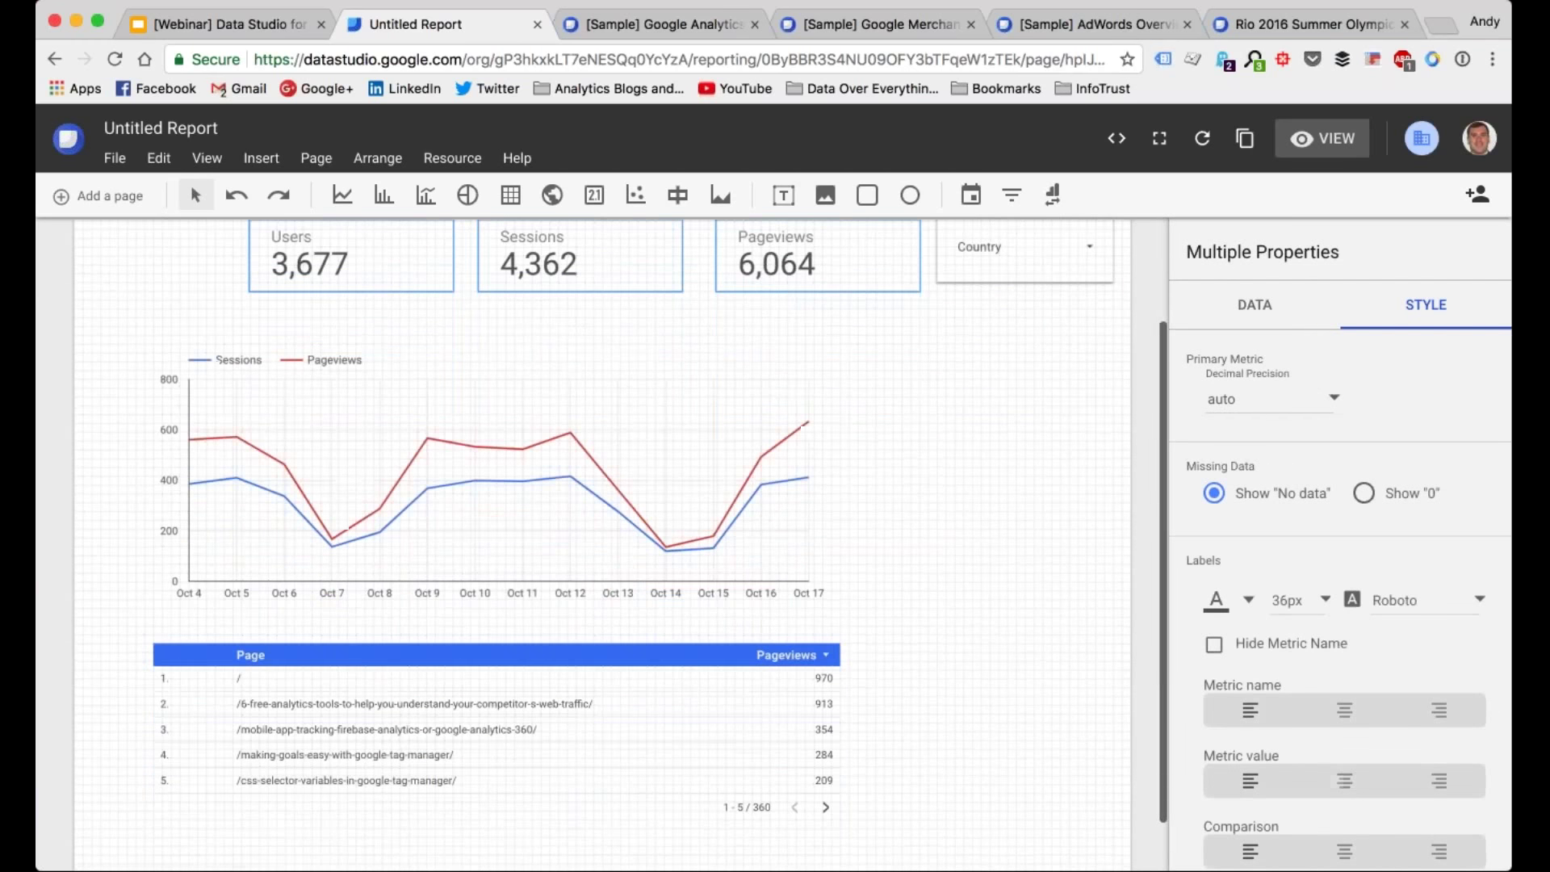
{"action": "scroll", "coordinate": [581, 485], "scroll_direction": "up", "scroll_amount": 3}
{"action": "left_click_drag", "start_coordinate": [581, 404], "coordinate": [579, 441]}
Step: Set the dashboard title's font size to 30px, then narrow its text box and place it closer to the date range control
{"action": "left_click", "coordinate": [511, 294]}
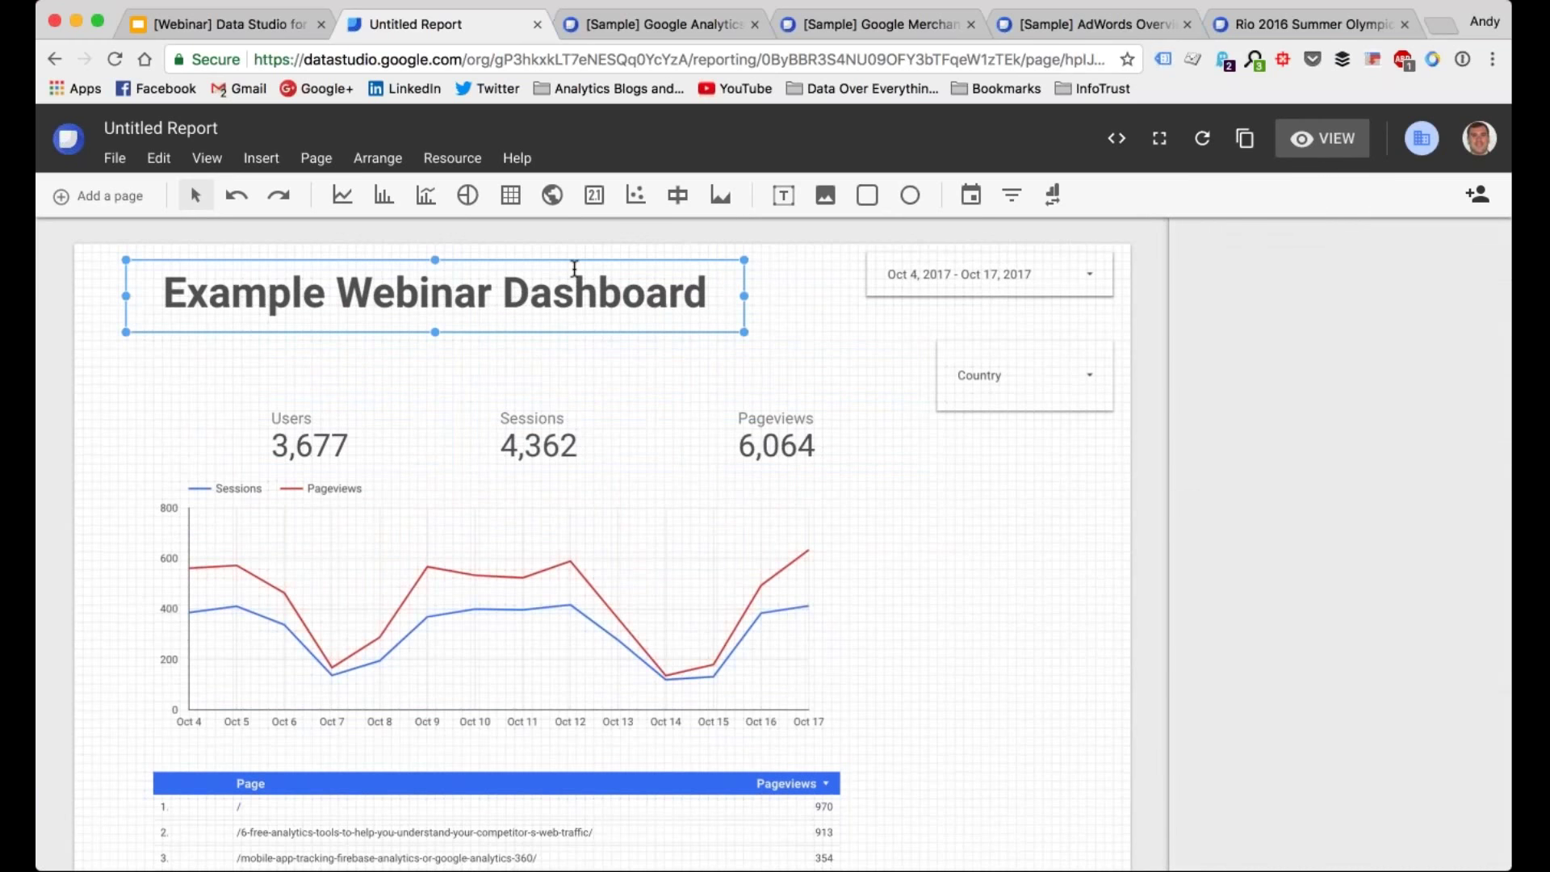
{"action": "double_click", "coordinate": [212, 299]}
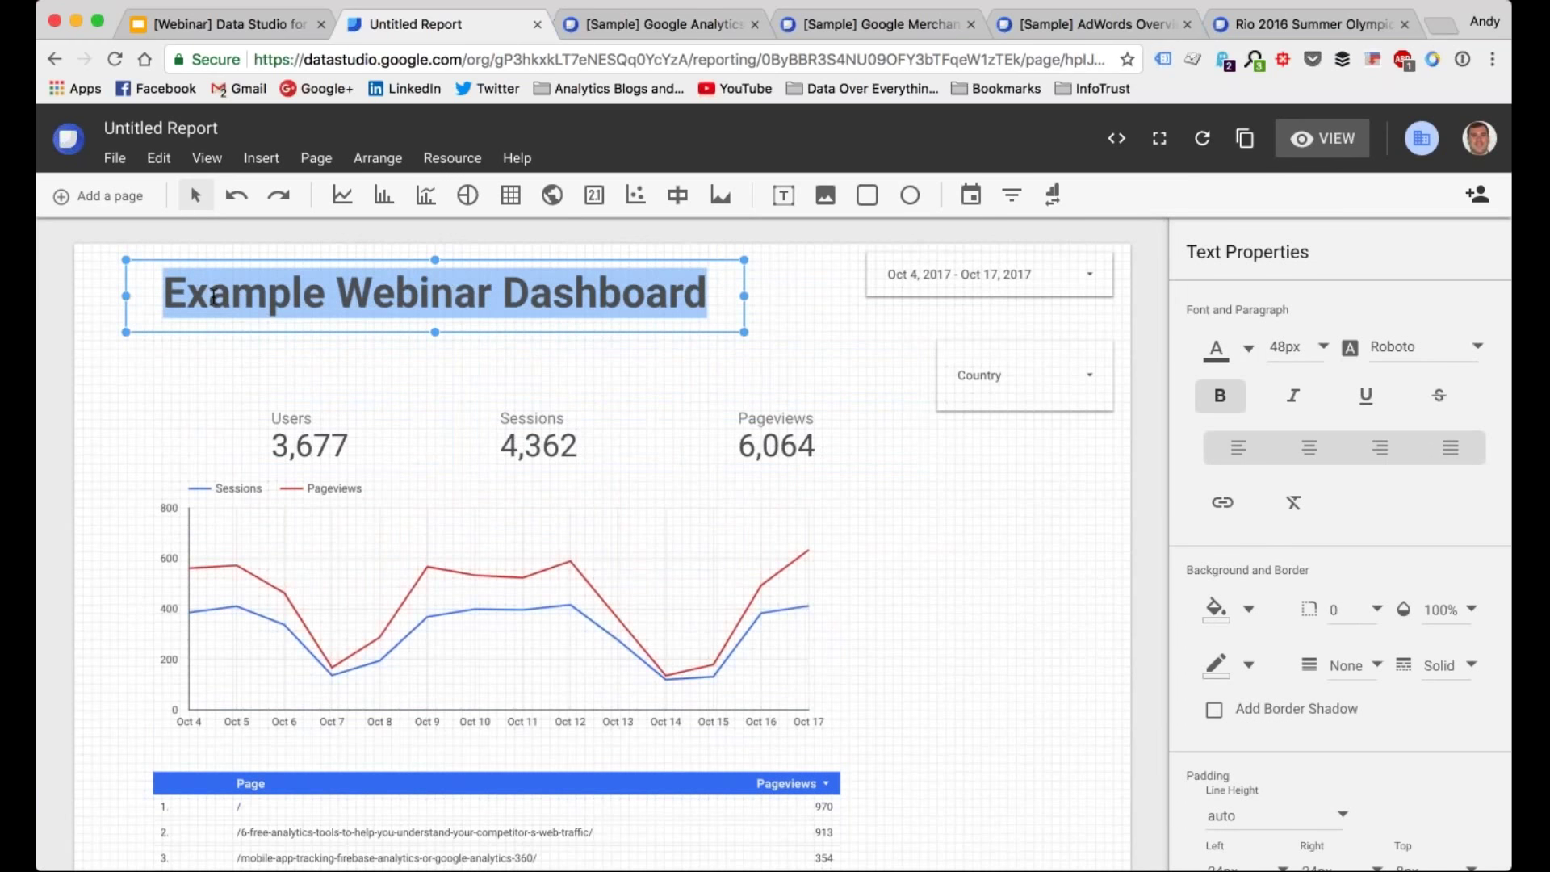
{"action": "left_click", "coordinate": [1296, 347]}
{"action": "left_click", "coordinate": [1408, 194]}
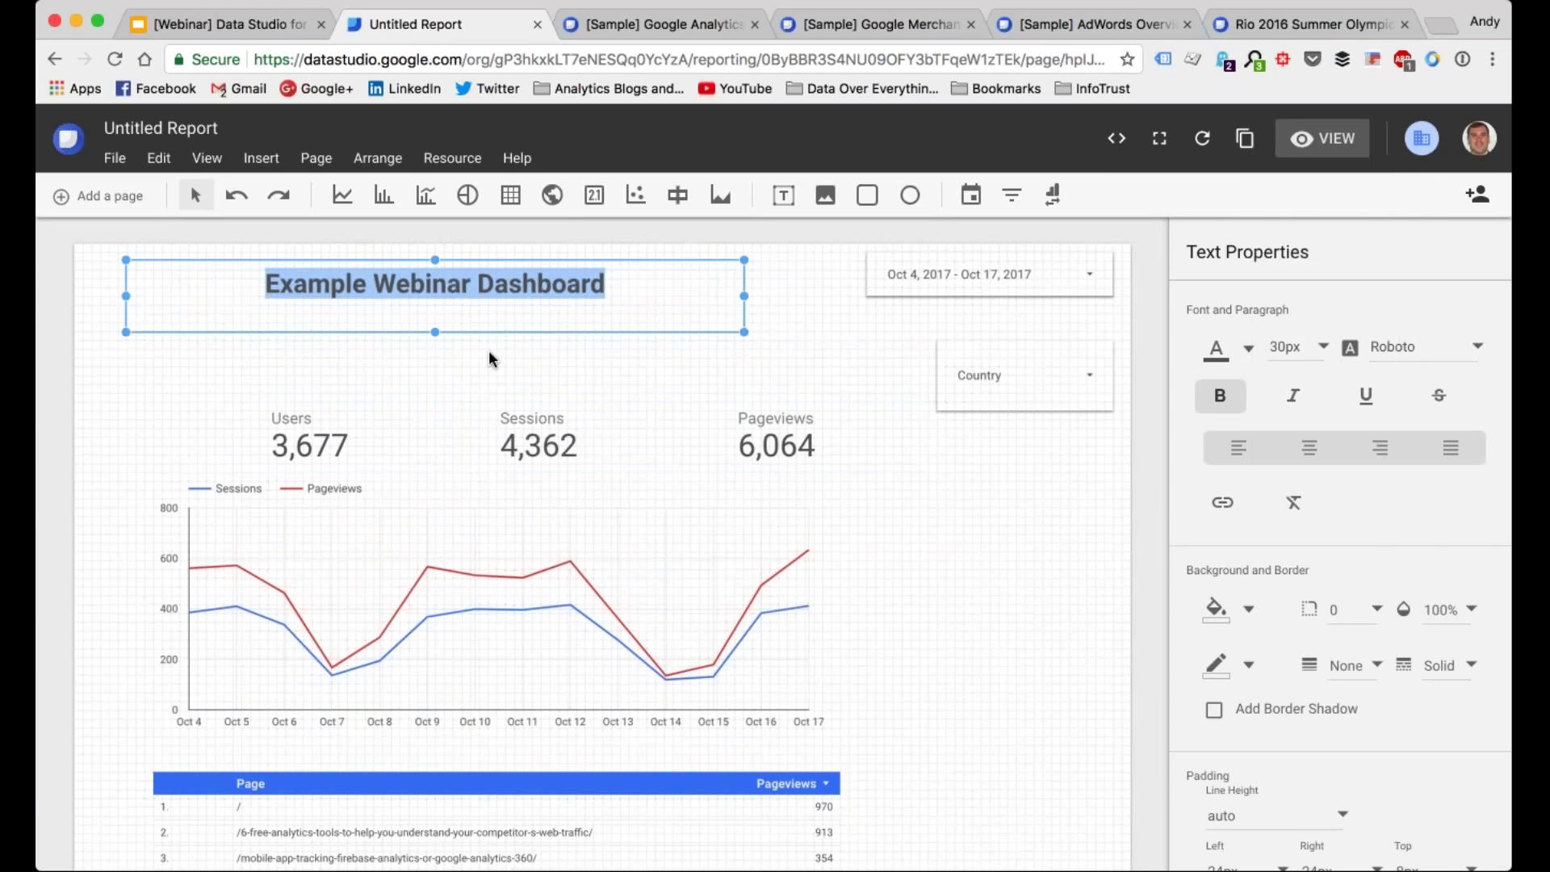
{"action": "left_click_drag", "start_coordinate": [125, 296], "coordinate": [421, 265]}
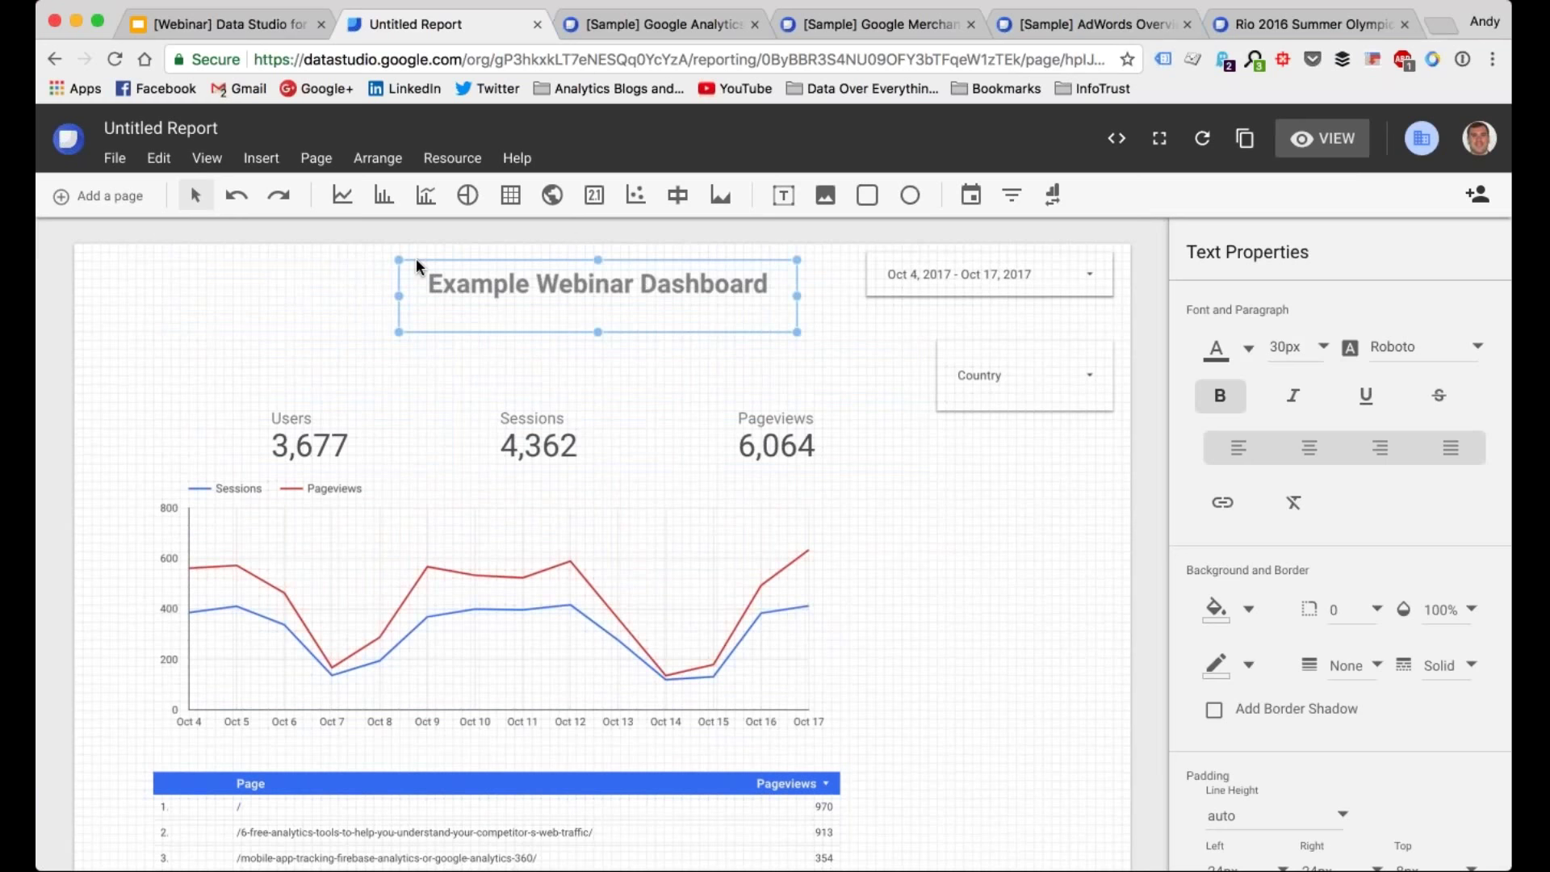
Step: Add a Google Analytics data control beside the title in the page's upper-left corner and reduce its height to match the title box
{"action": "left_click", "coordinate": [1053, 194]}
{"action": "left_click_drag", "start_coordinate": [78, 257], "coordinate": [384, 375]}
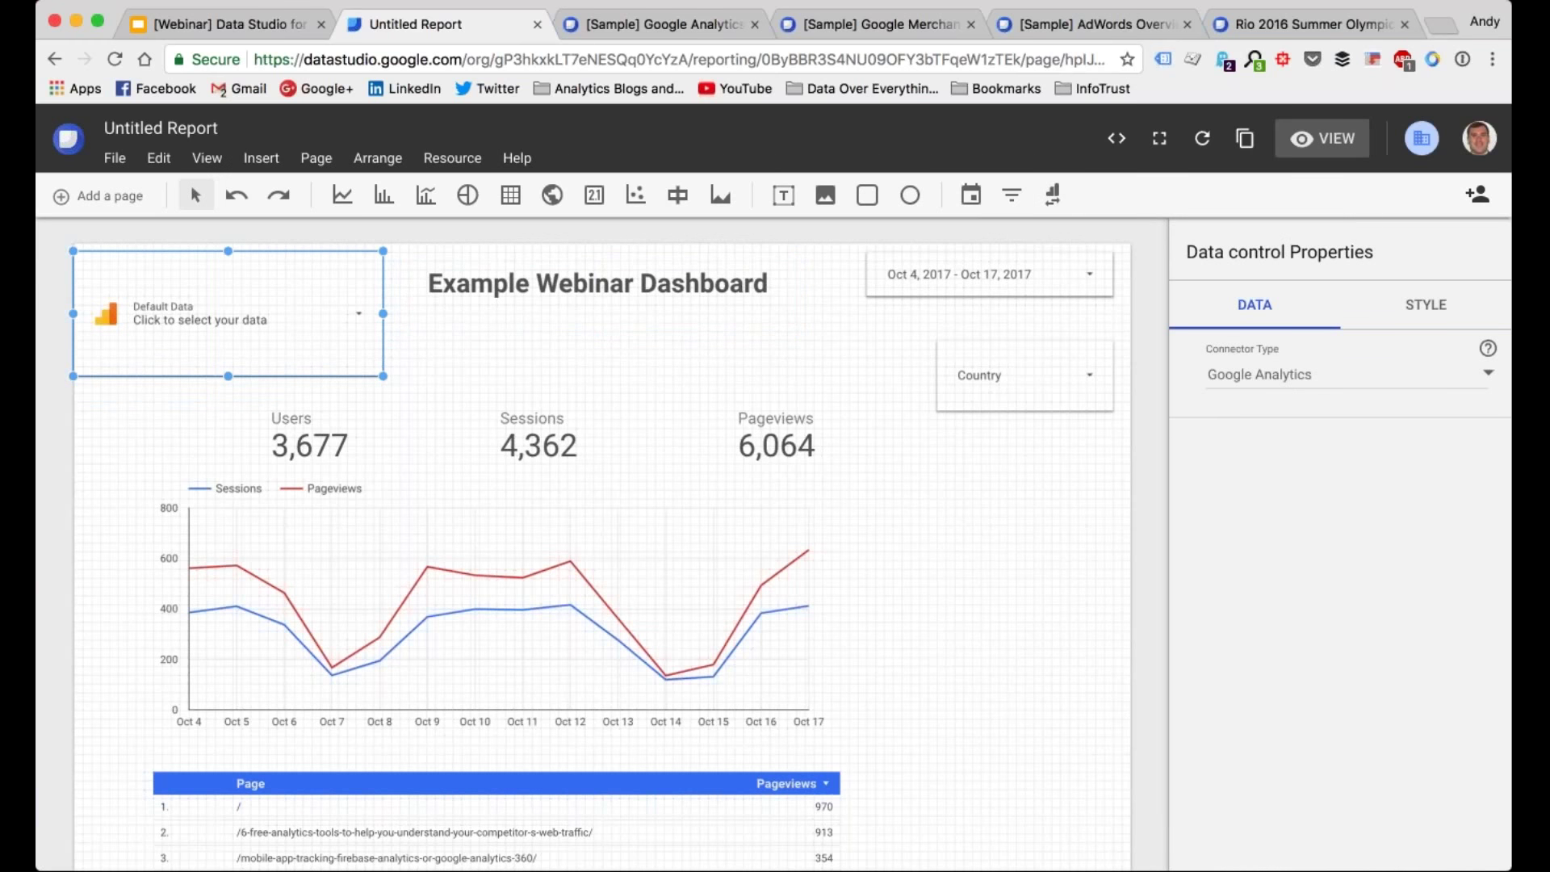
{"action": "left_click_drag", "start_coordinate": [229, 376], "coordinate": [225, 322]}
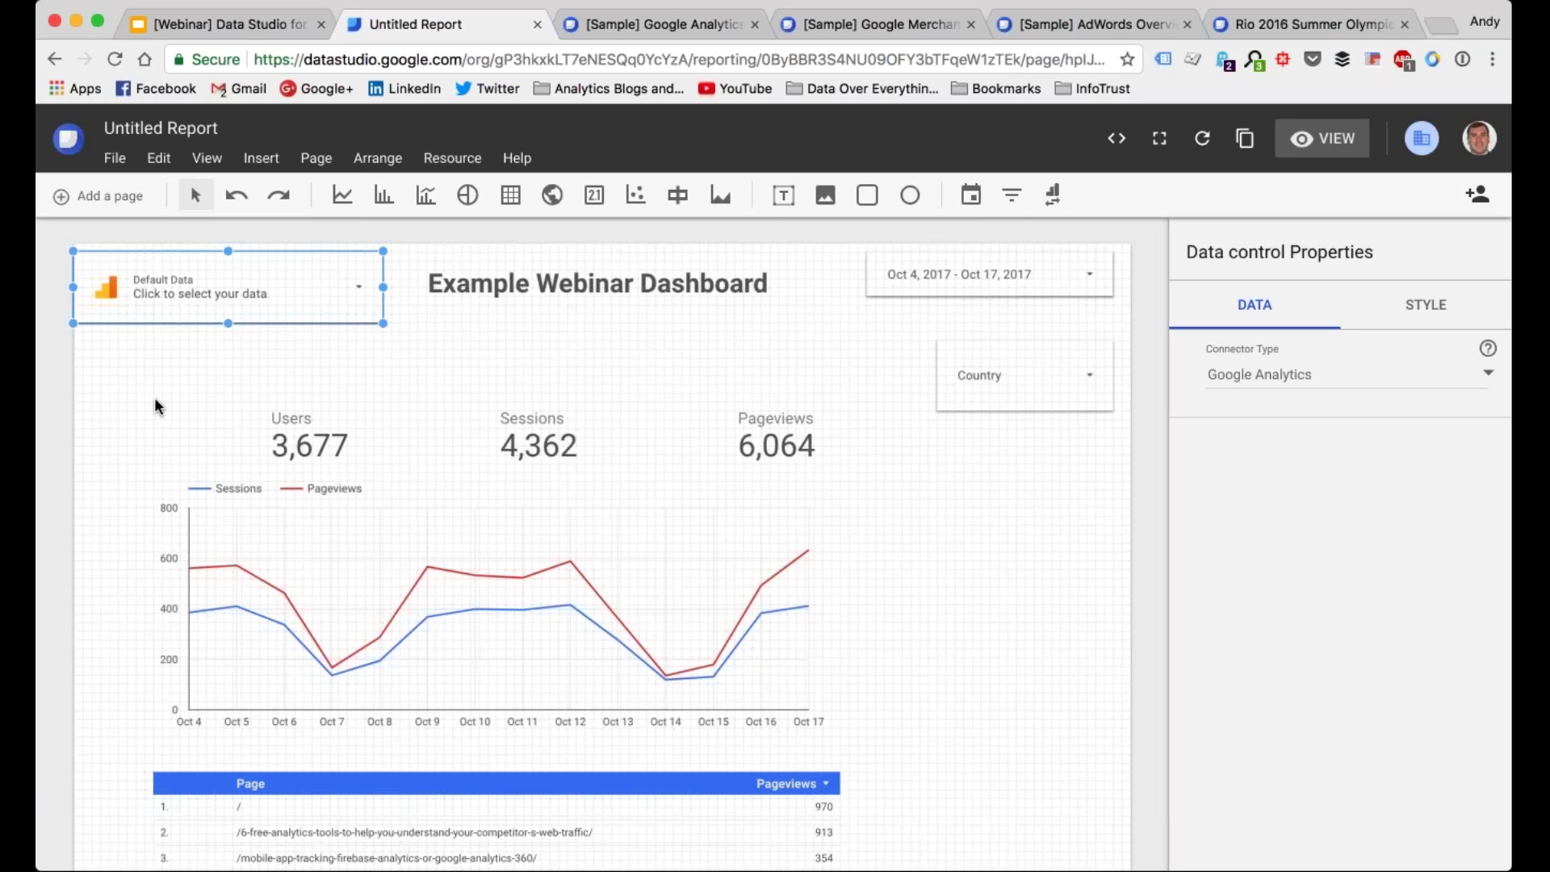
Step: Preview the report in view mode and search the data control's Google Analytics views for ANALYTICS
{"action": "left_click", "coordinate": [1322, 138]}
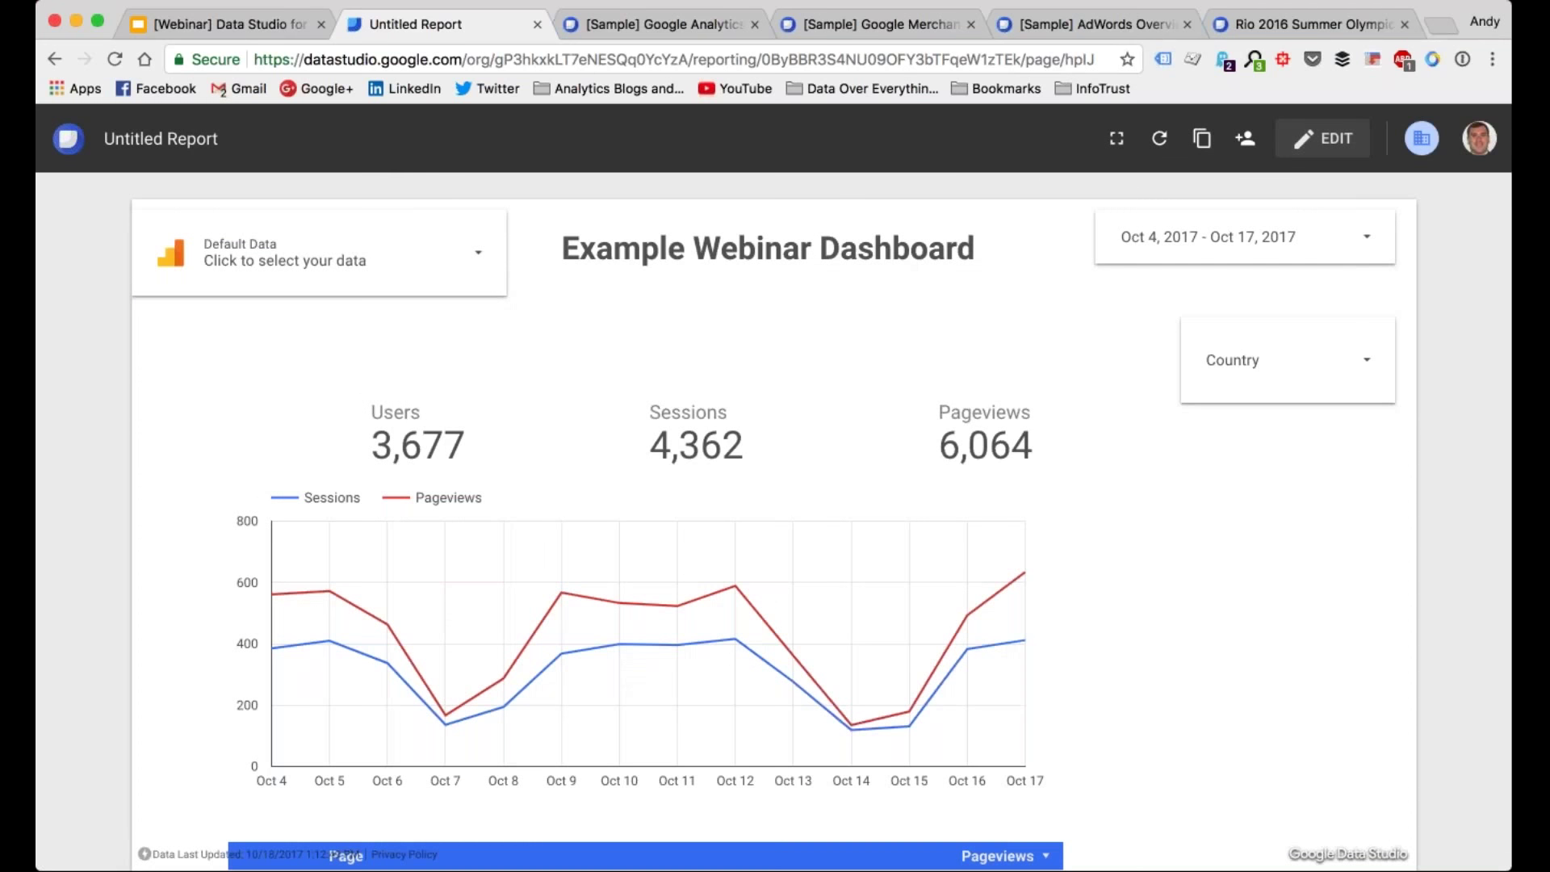
{"action": "left_click", "coordinate": [468, 270]}
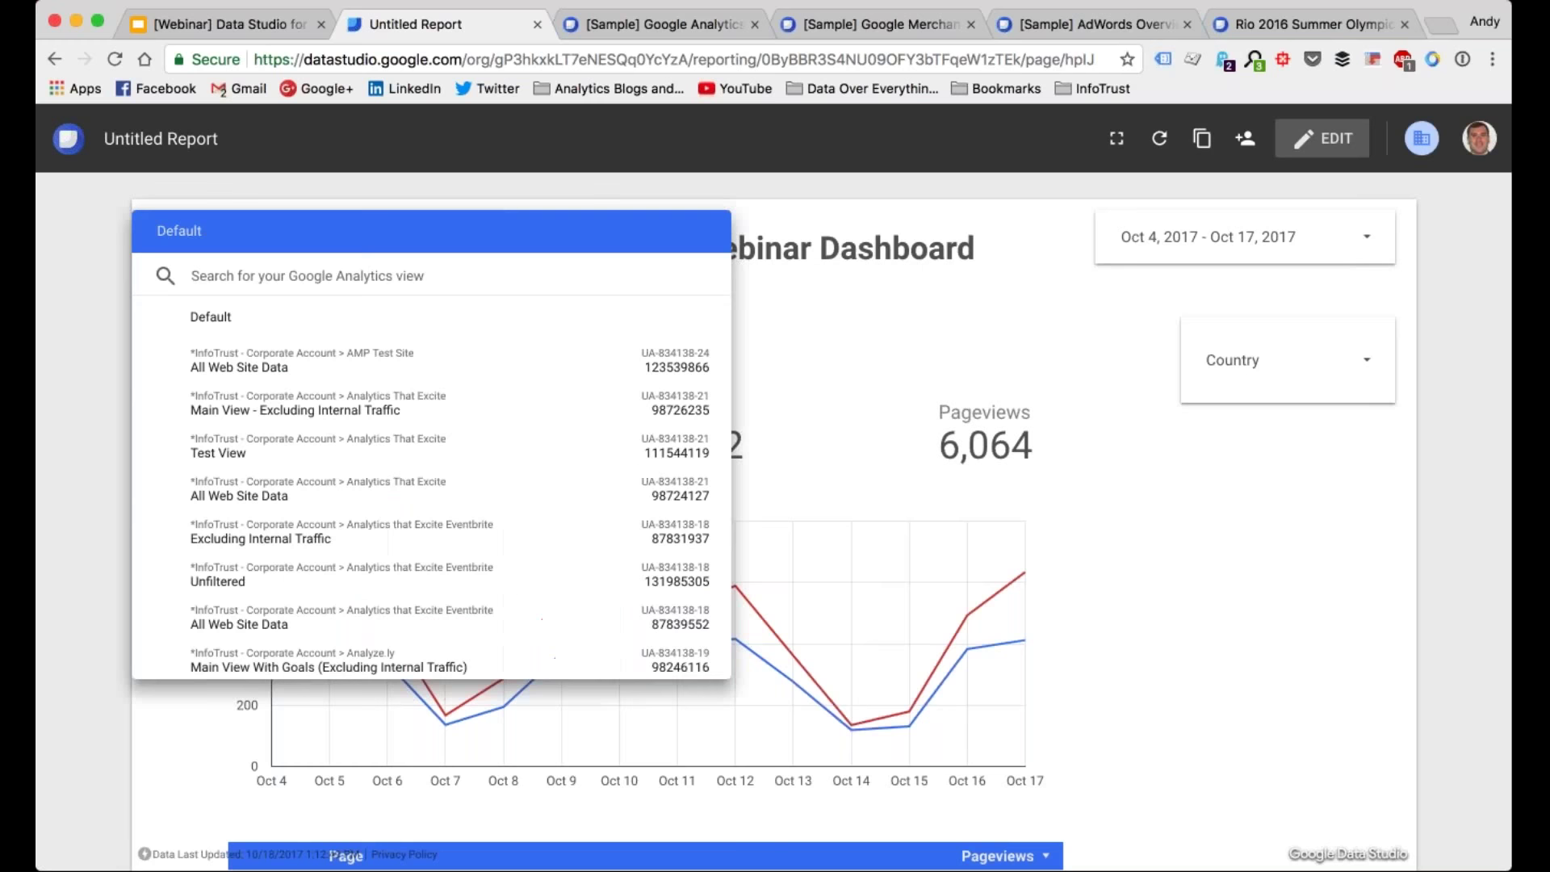
{"action": "left_click", "coordinate": [563, 410]}
{"action": "left_click", "coordinate": [563, 439]}
{"action": "type", "text": "ANALYTICS"}
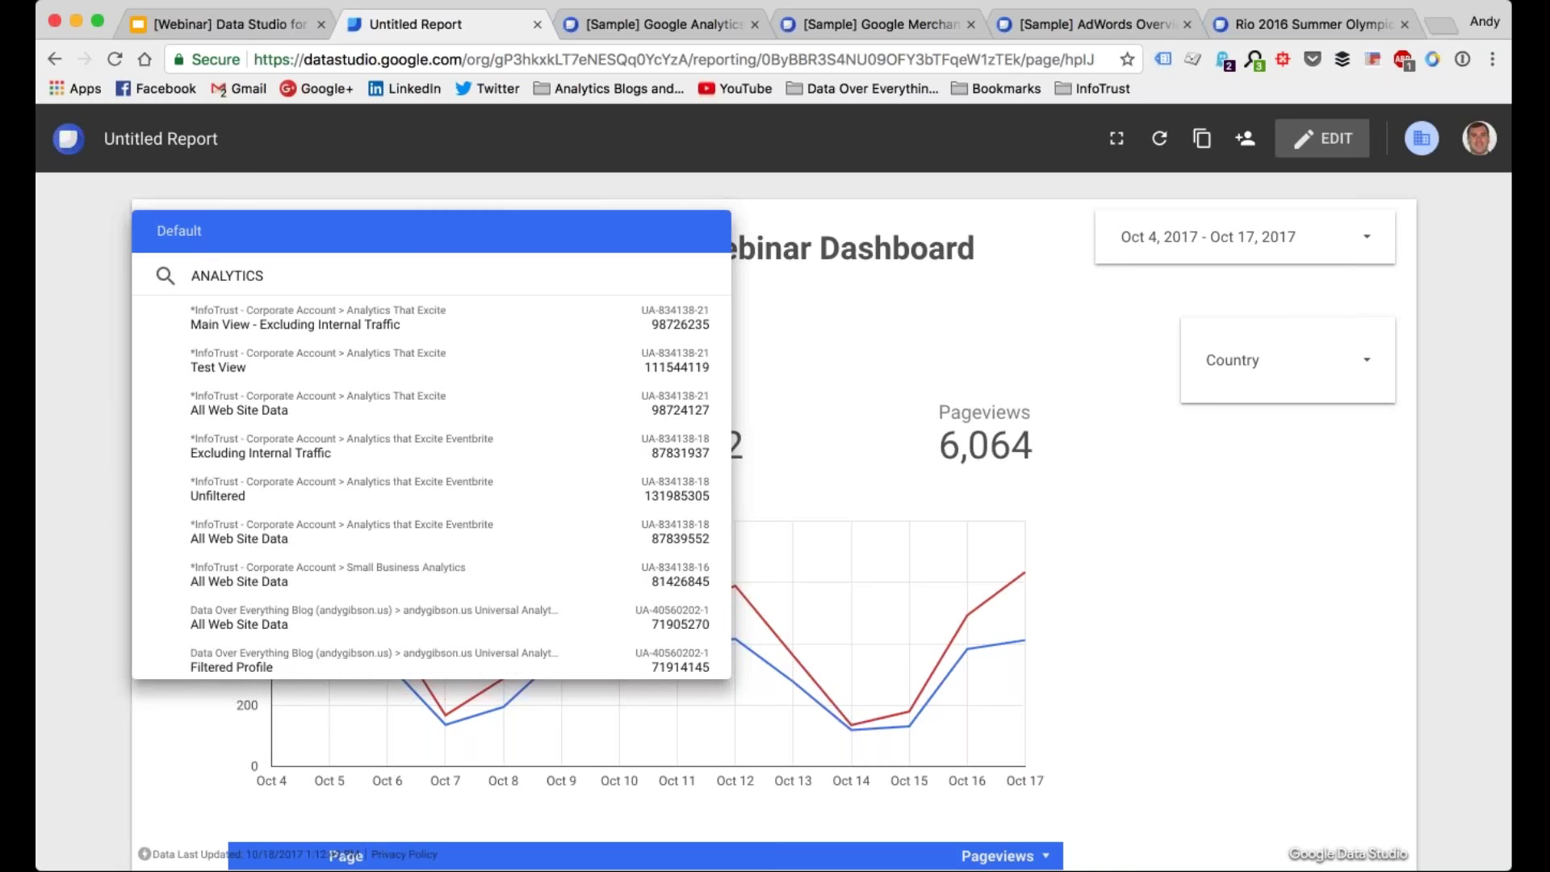
Step: Search the data control for "Analytics That" and choose the Analytics That Excite view "Main View - Excluding Internal Traffic"
{"action": "key", "text": "super+a"}
{"action": "type", "text": "Anal"}
{"action": "type", "text": "yticsThatExc"}
{"action": "key", "text": "BackSpace"}
{"action": "key", "text": "BackSpace"}
{"action": "key", "text": "BackSpace"}
{"action": "key", "text": "BackSpace"}
{"action": "key", "text": "BackSpace"}
{"action": "key", "text": "BackSpace"}
{"action": "key", "text": "BackSpace"}
{"action": "type", "text": "Thaqt"}
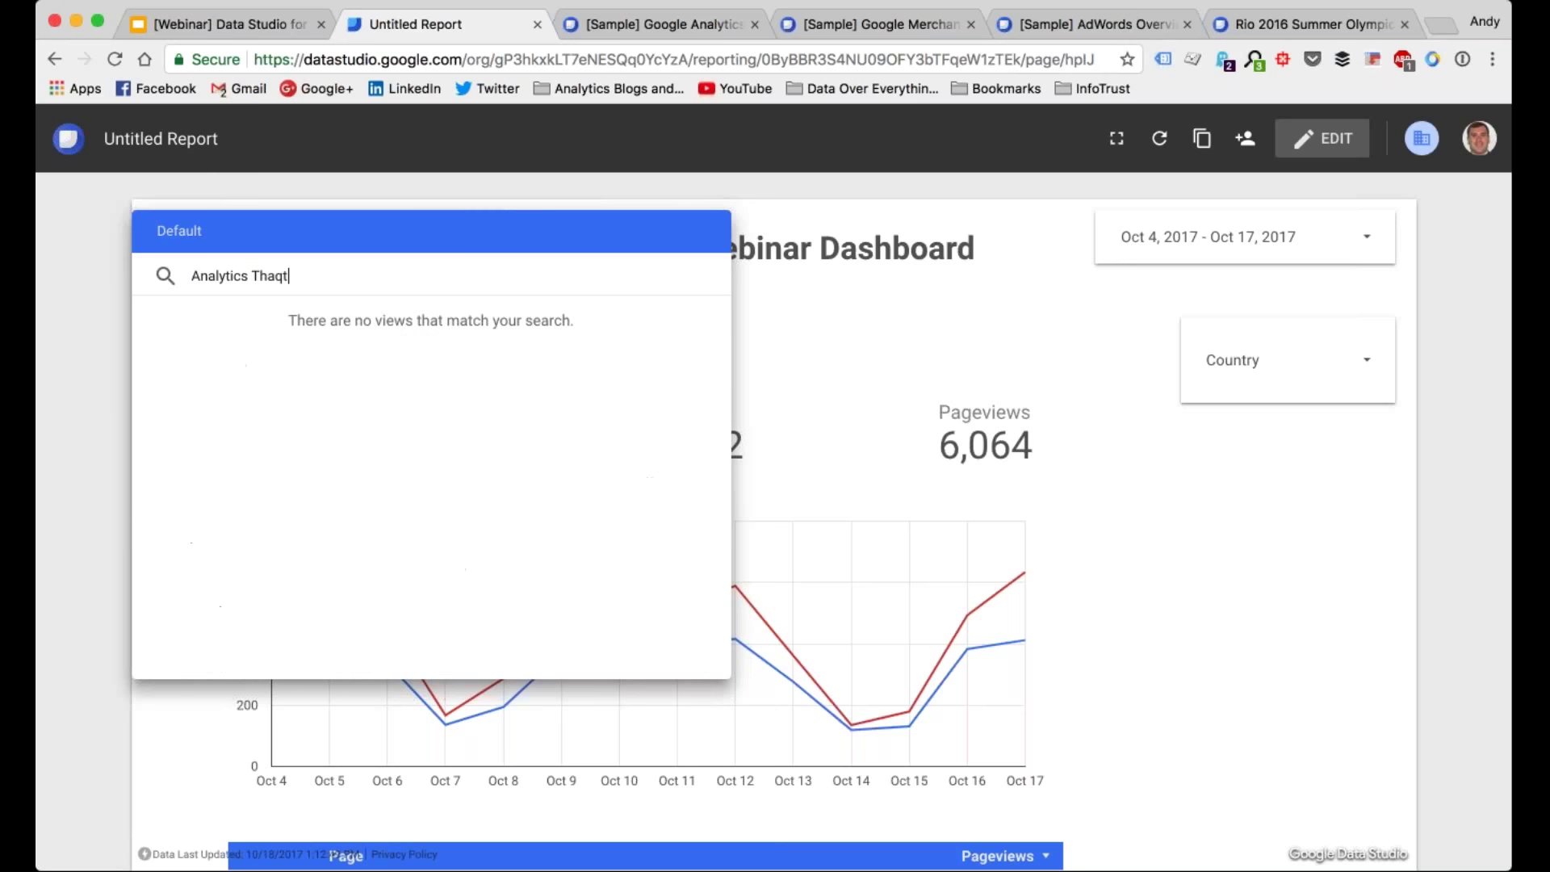
{"action": "key", "text": "BackSpace"}
{"action": "key", "text": "BackSpace"}
{"action": "type", "text": "t"}
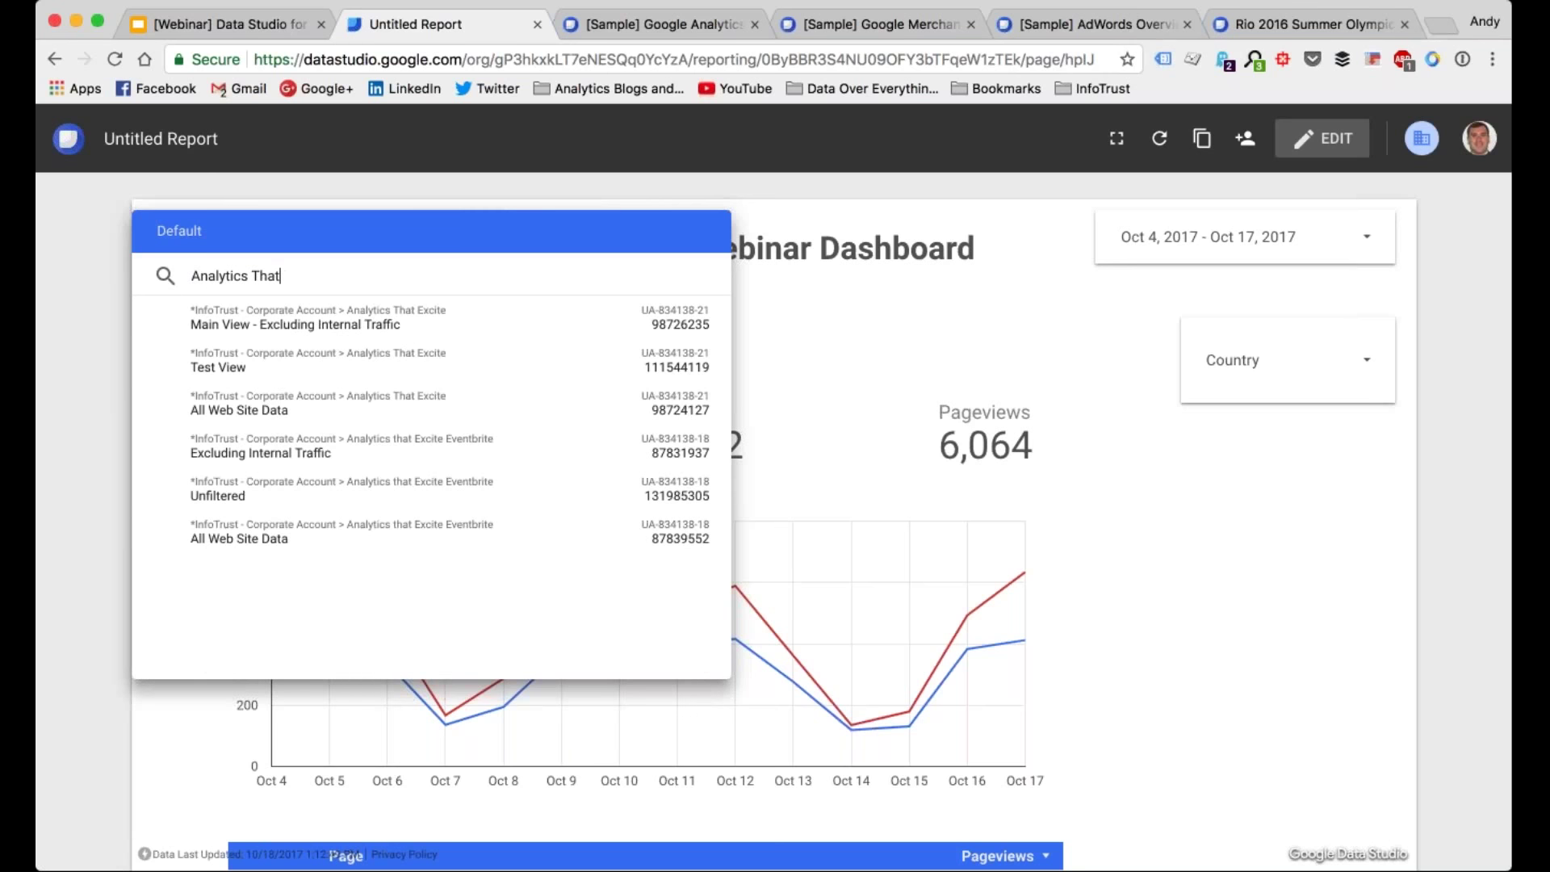
{"action": "left_click", "coordinate": [254, 329]}
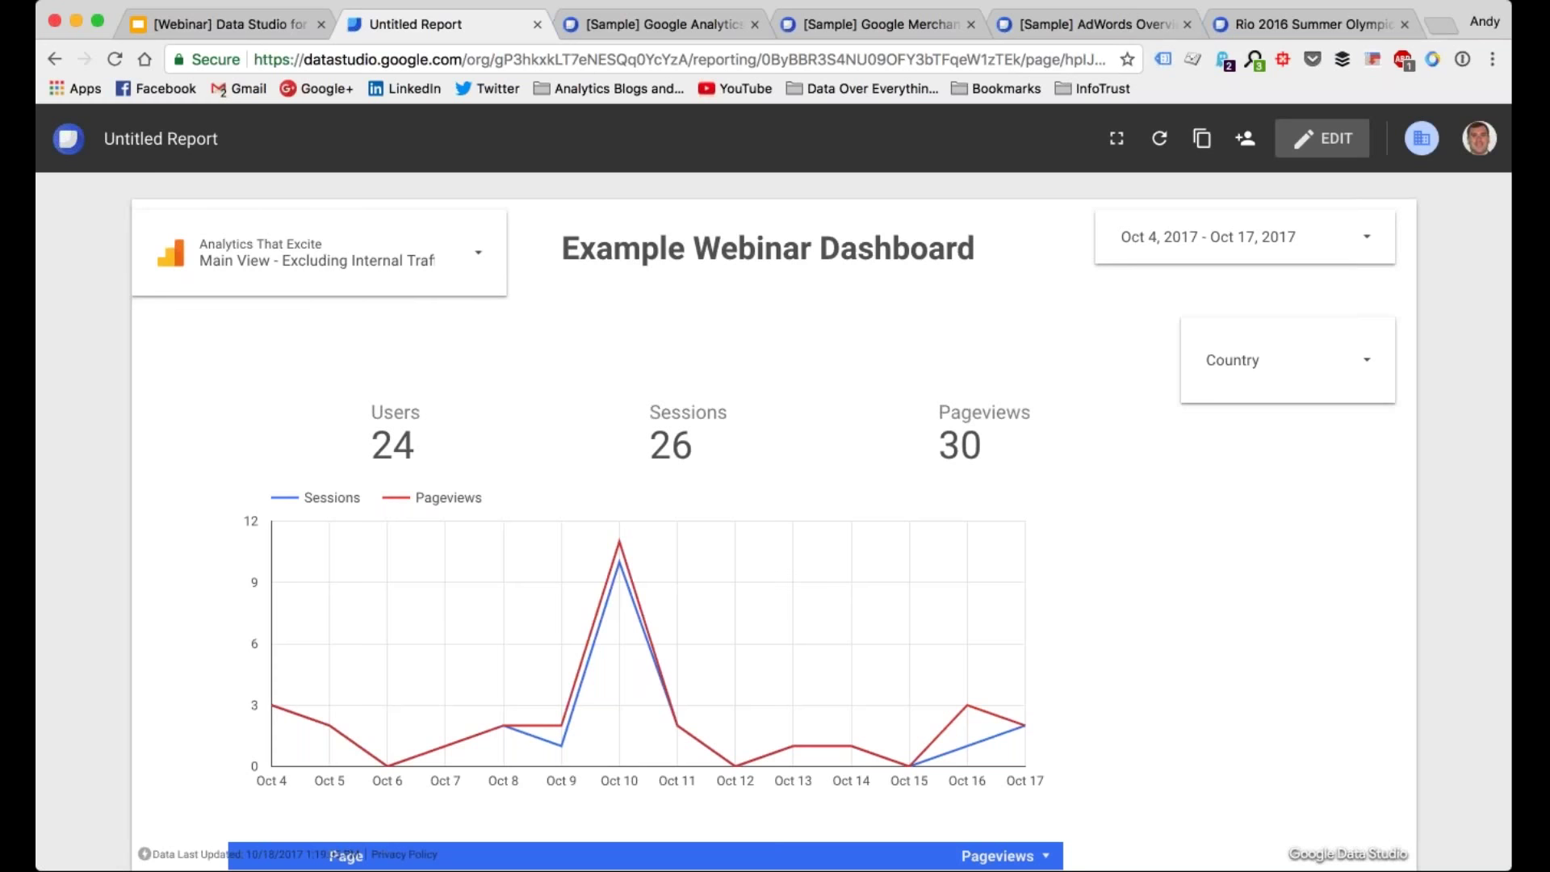
Step: Examine the data control's view list, the Country filter's entries and the rest of the report with the newly selected data
{"action": "left_click", "coordinate": [336, 268]}
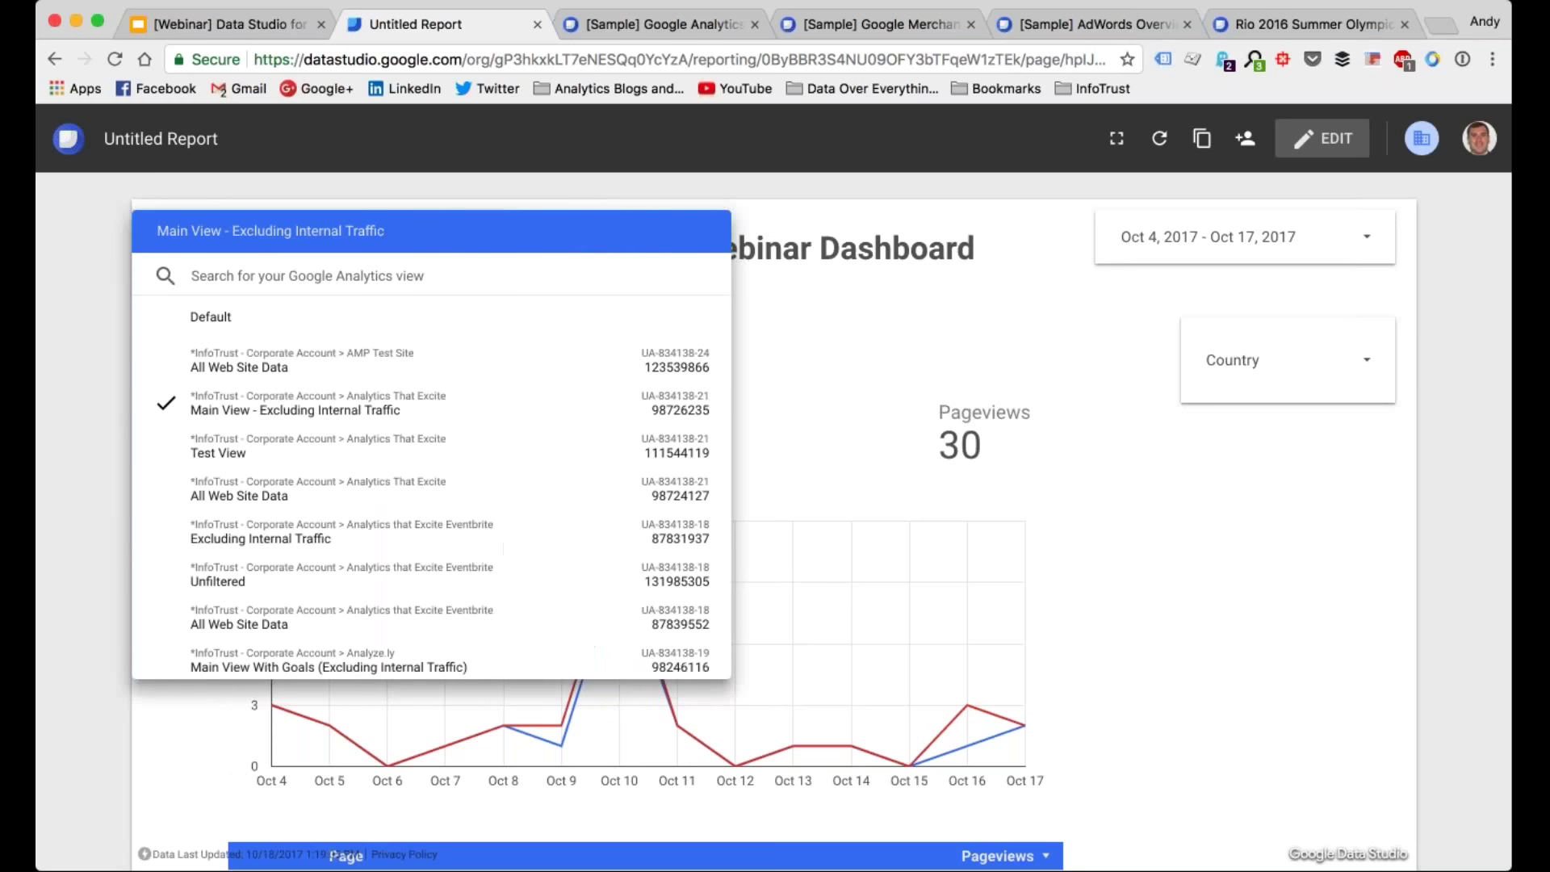
{"action": "left_click", "coordinate": [820, 307]}
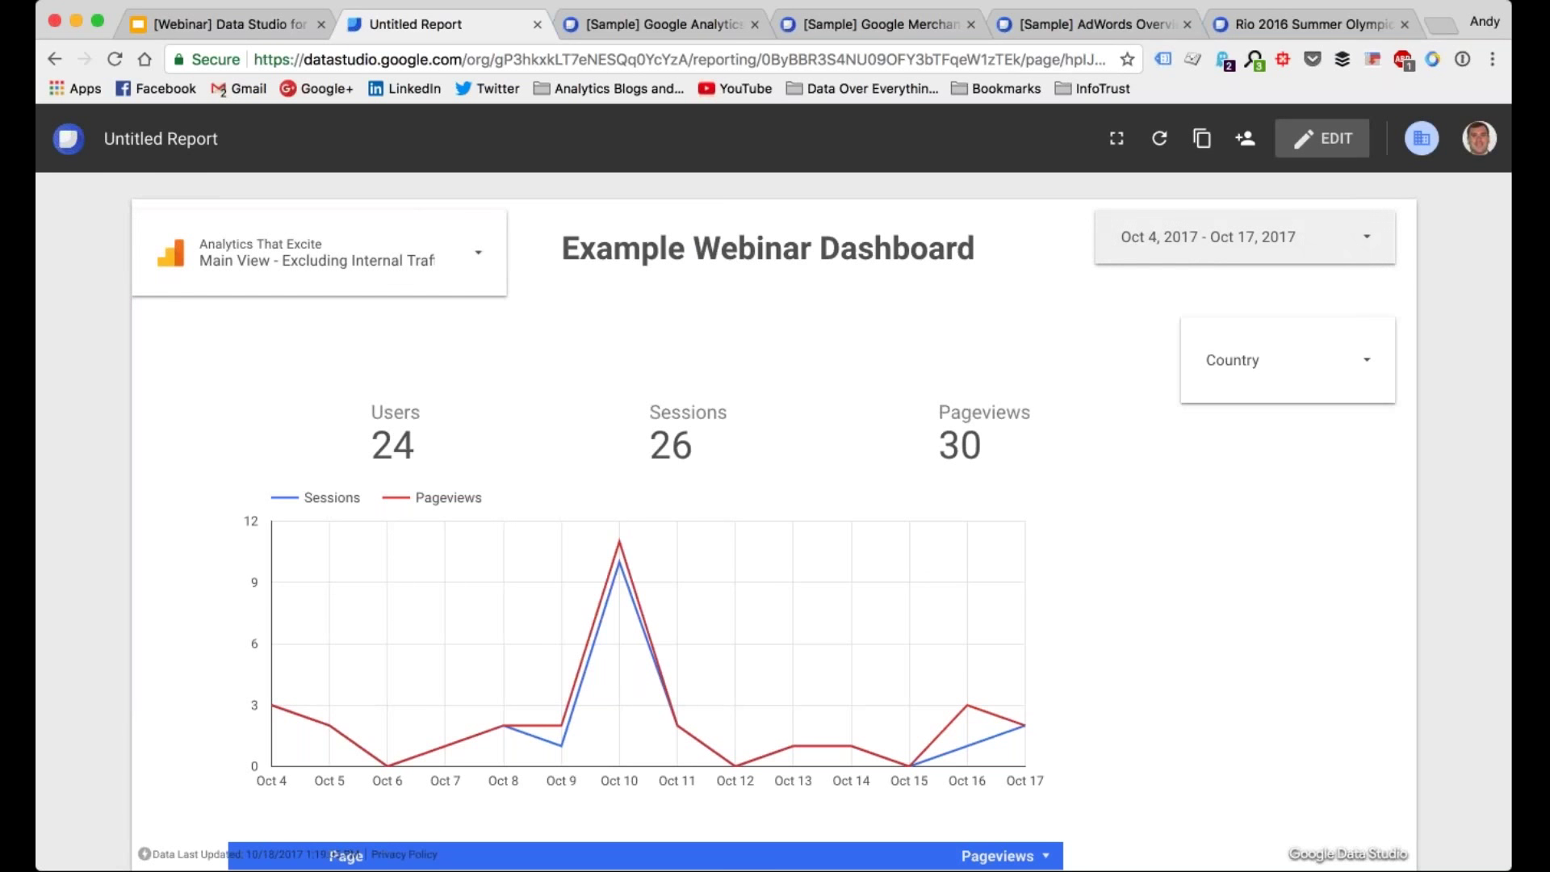
{"action": "left_click", "coordinate": [493, 260]}
{"action": "left_click", "coordinate": [796, 333]}
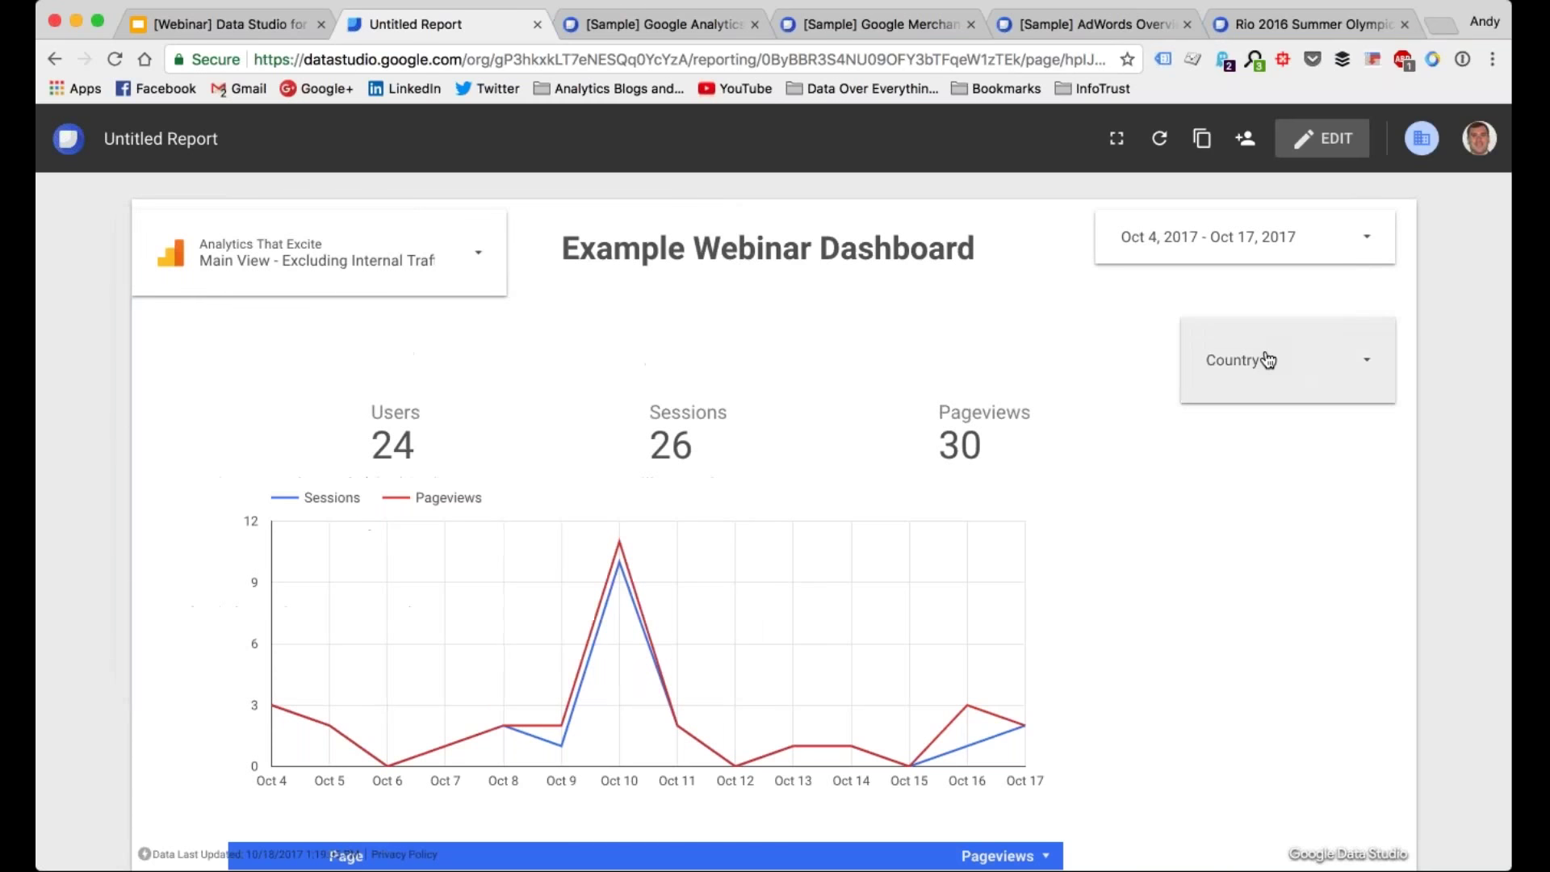
{"action": "left_click", "coordinate": [1266, 356]}
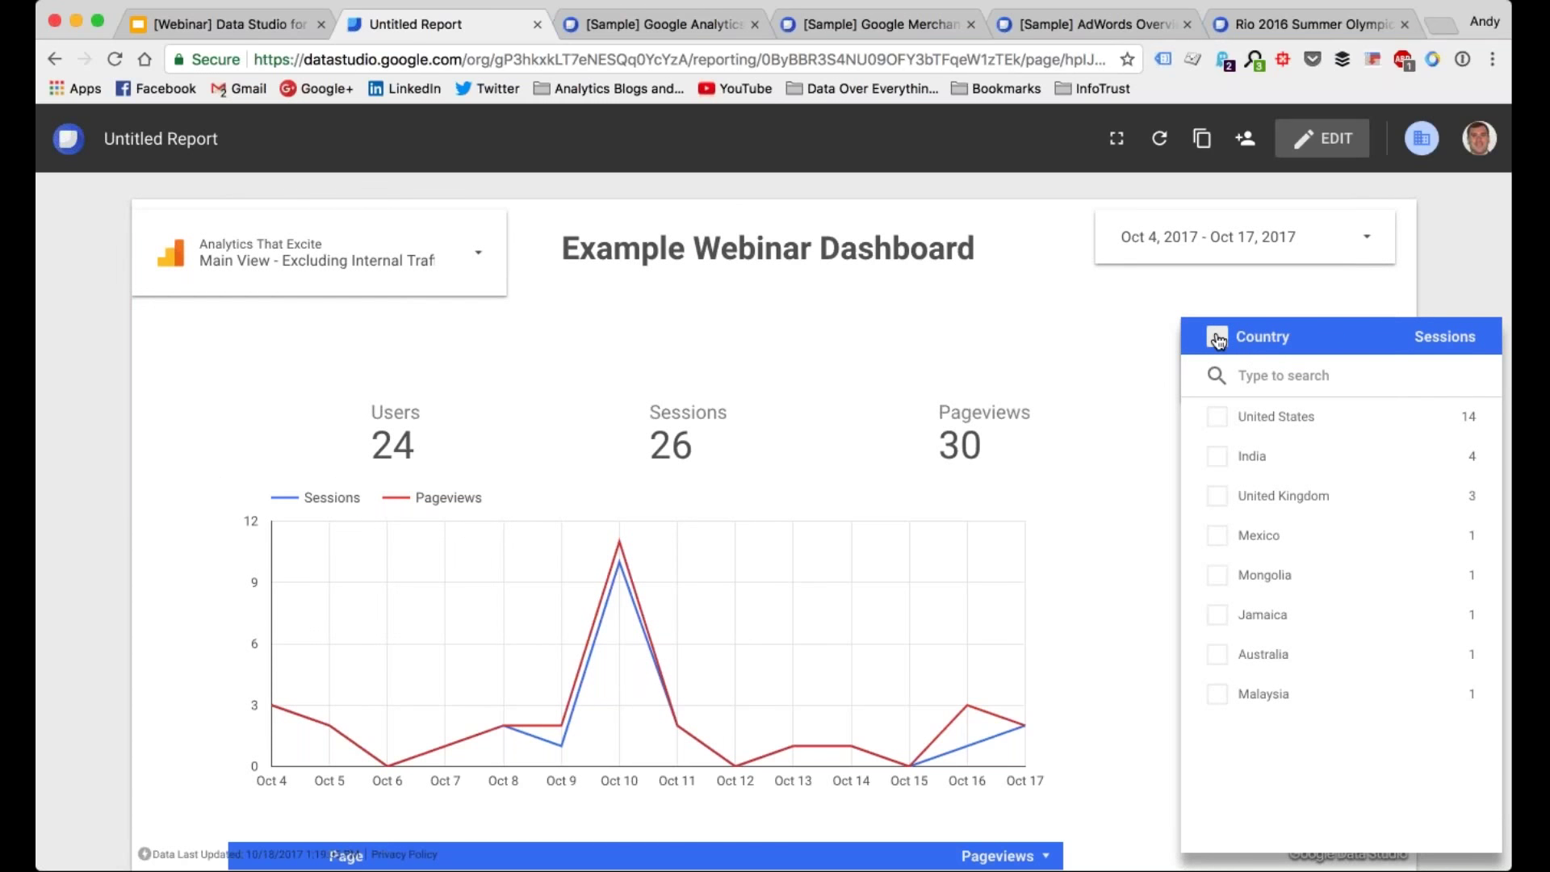
{"action": "left_click", "coordinate": [1152, 330]}
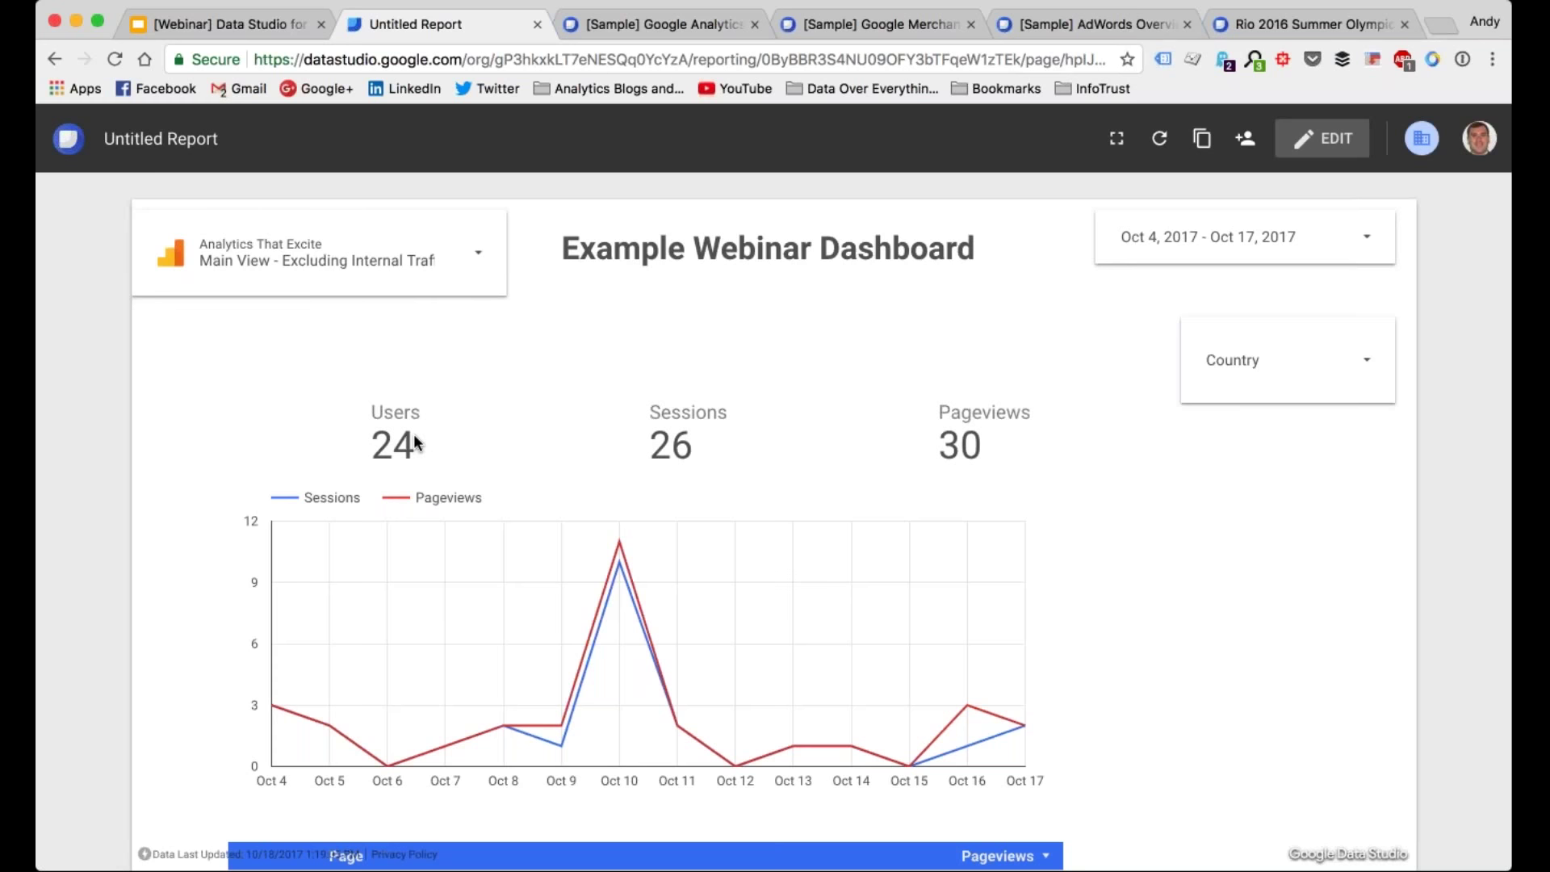
{"action": "scroll", "coordinate": [415, 435], "scroll_direction": "down", "scroll_amount": 5}
{"action": "scroll", "coordinate": [414, 435], "scroll_direction": "up", "scroll_amount": 5}
Step: Return the report to edit mode and look over the data control's style options and the whole page
{"action": "left_click", "coordinate": [1328, 139]}
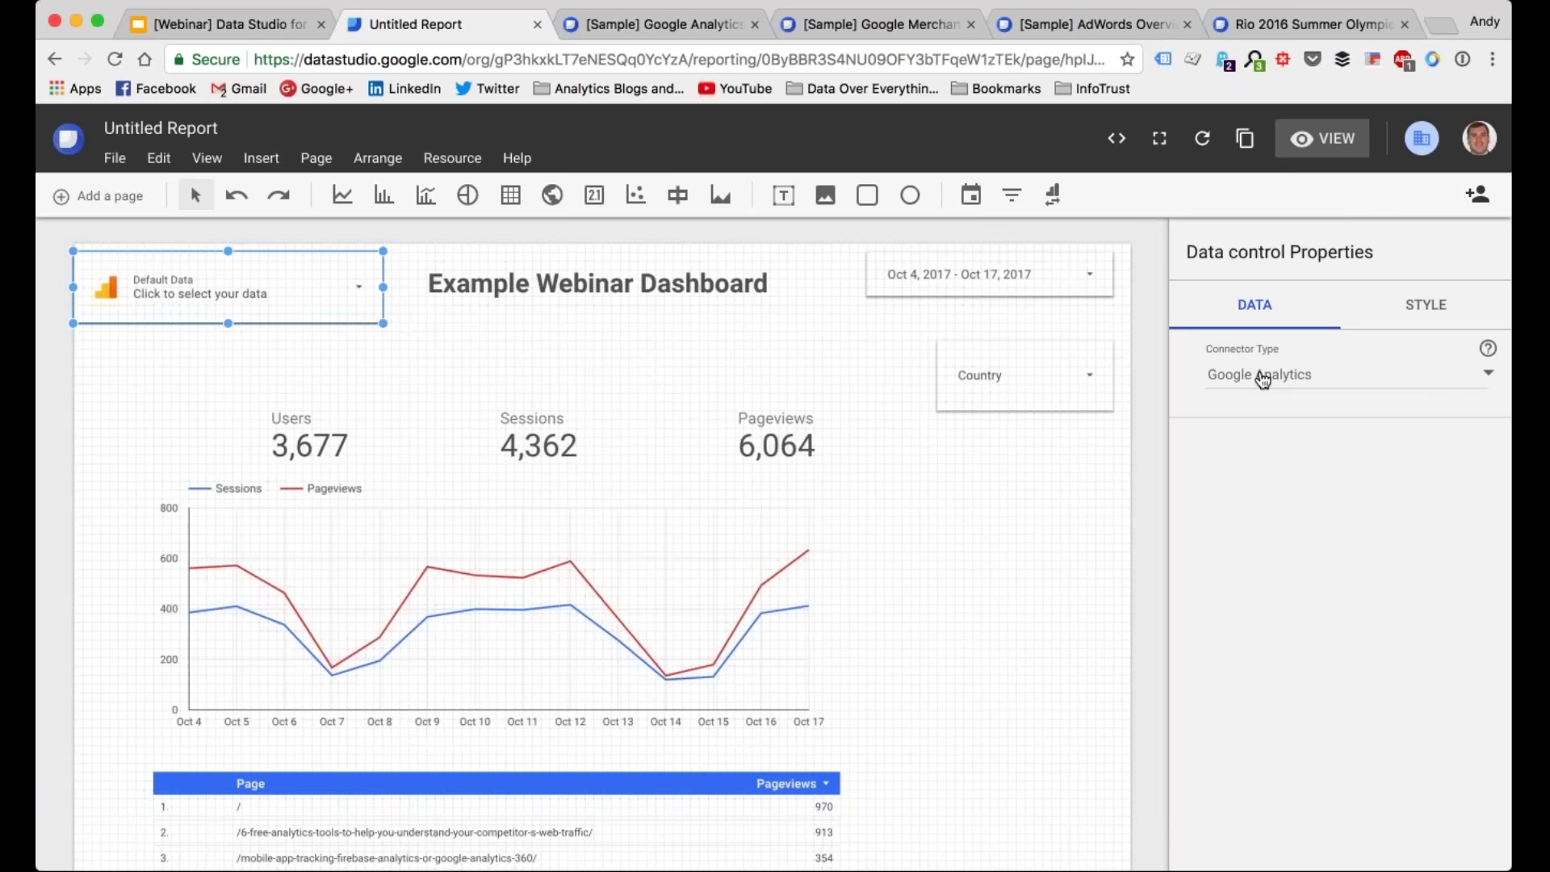
{"action": "left_click", "coordinate": [1423, 310]}
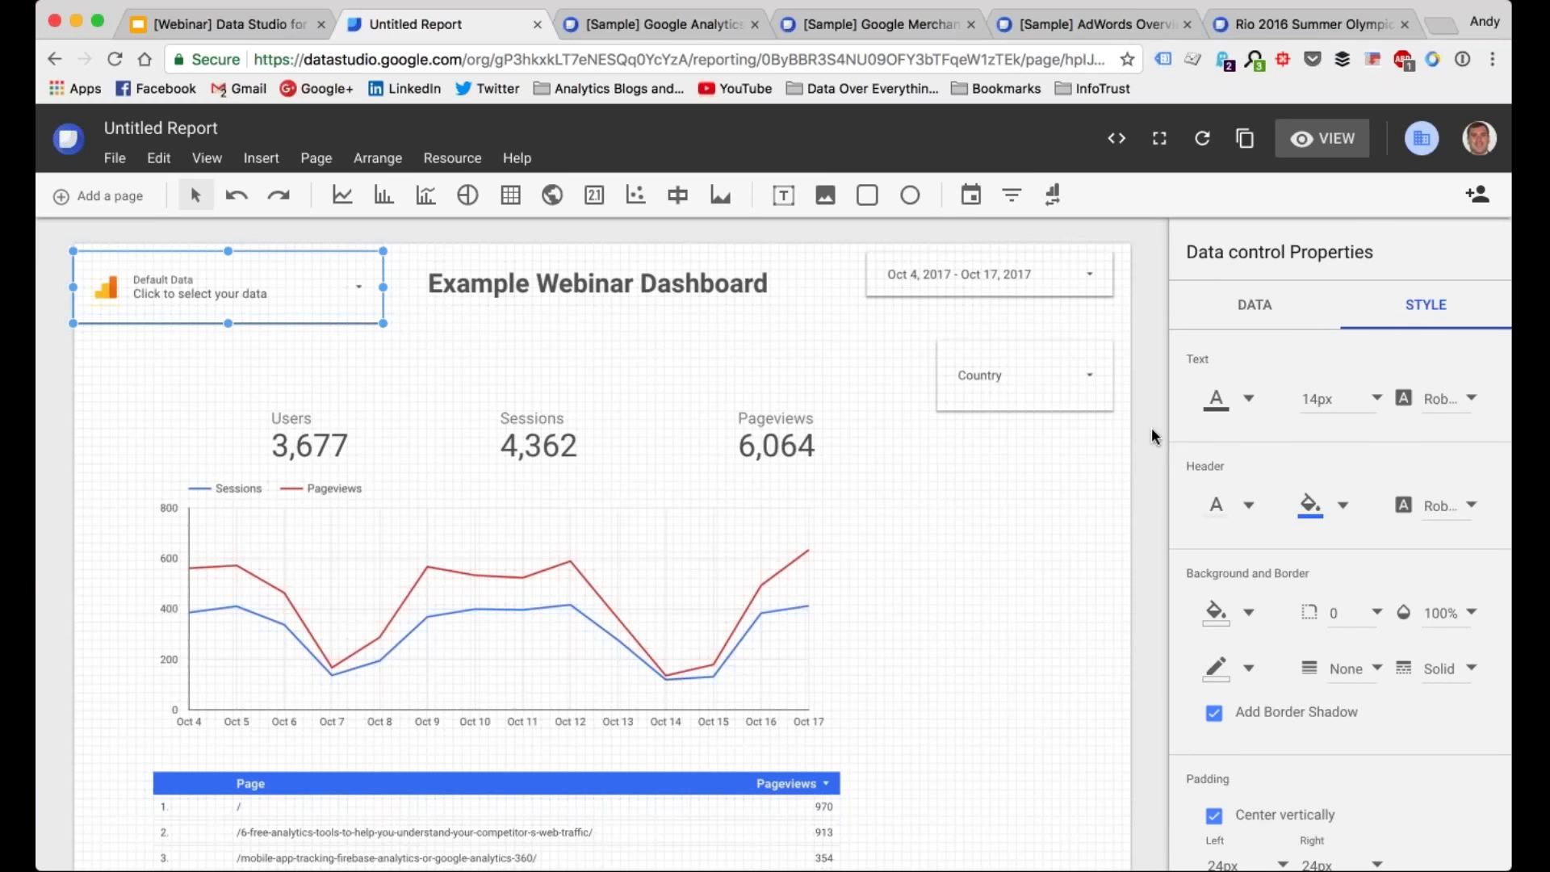
{"action": "scroll", "coordinate": [1151, 428], "scroll_direction": "down", "scroll_amount": 4}
{"action": "scroll", "coordinate": [1151, 427], "scroll_direction": "up", "scroll_amount": 4}
{"action": "scroll", "coordinate": [1110, 439], "scroll_direction": "down", "scroll_amount": 4}
{"action": "scroll", "coordinate": [1110, 438], "scroll_direction": "up", "scroll_amount": 4}
{"action": "scroll", "coordinate": [601, 532], "scroll_direction": "down", "scroll_amount": 3}
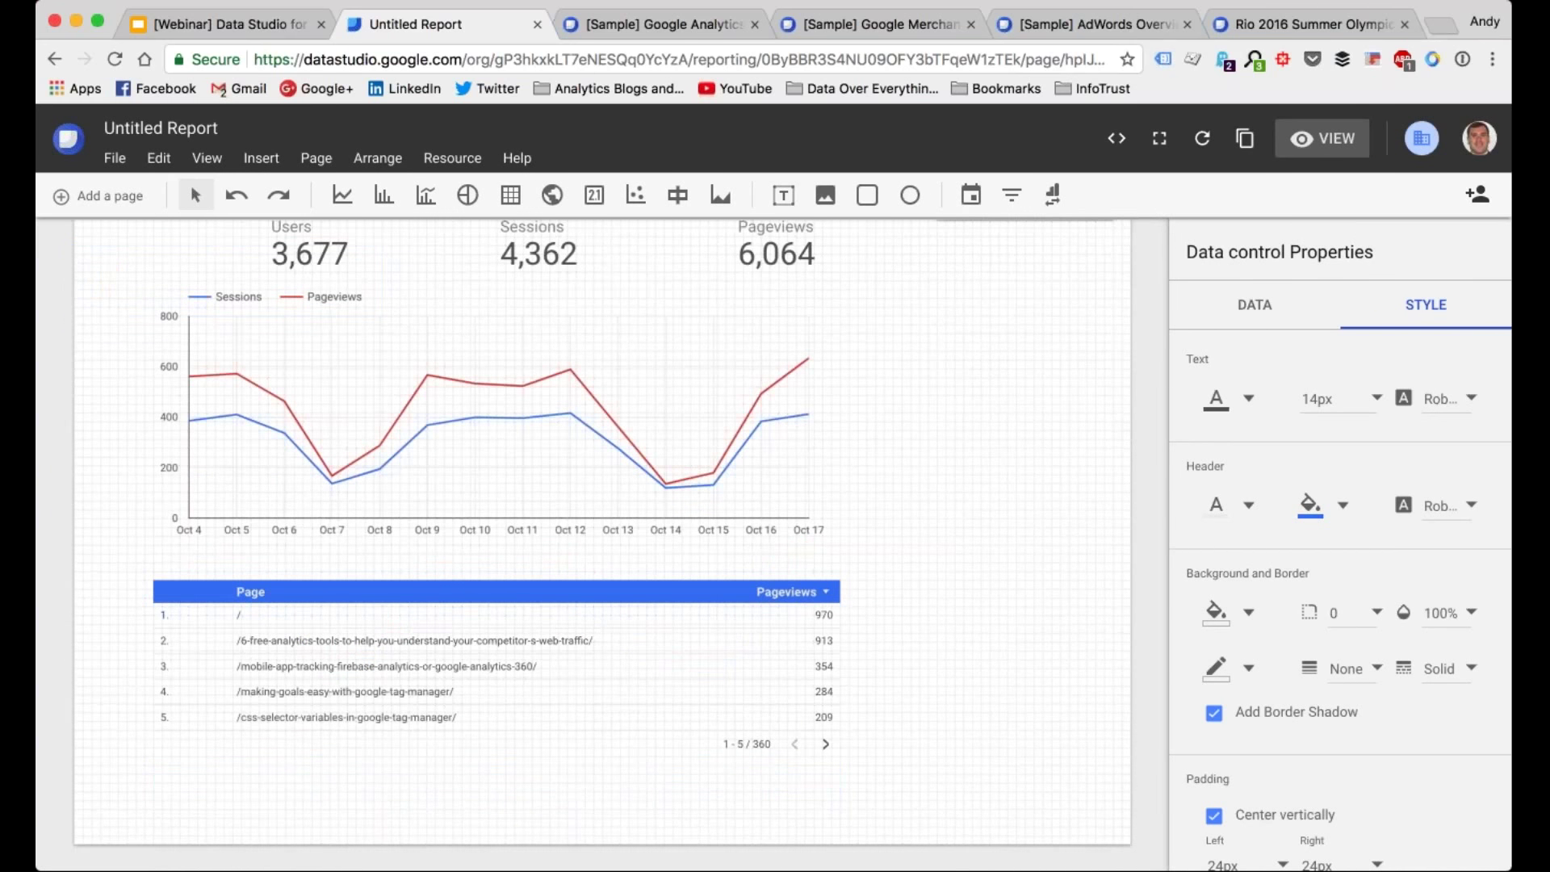
{"action": "scroll", "coordinate": [601, 533], "scroll_direction": "up", "scroll_amount": 3}
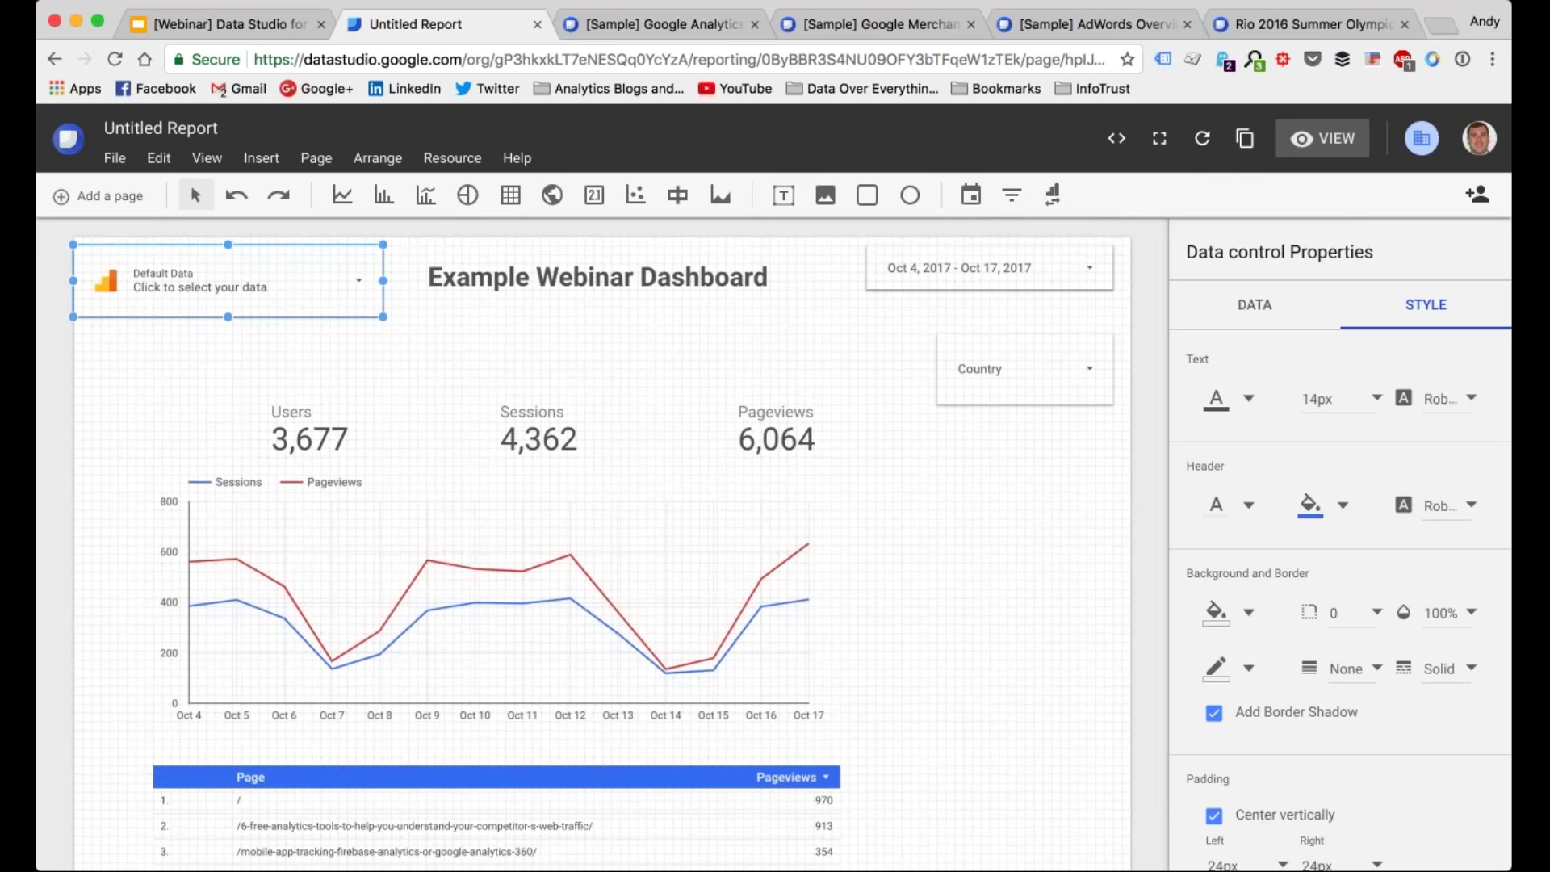
Step: Glance at the sample Google Analytics report, then go to the Data Studio home page and look over the full template gallery
{"action": "left_click", "coordinate": [647, 27]}
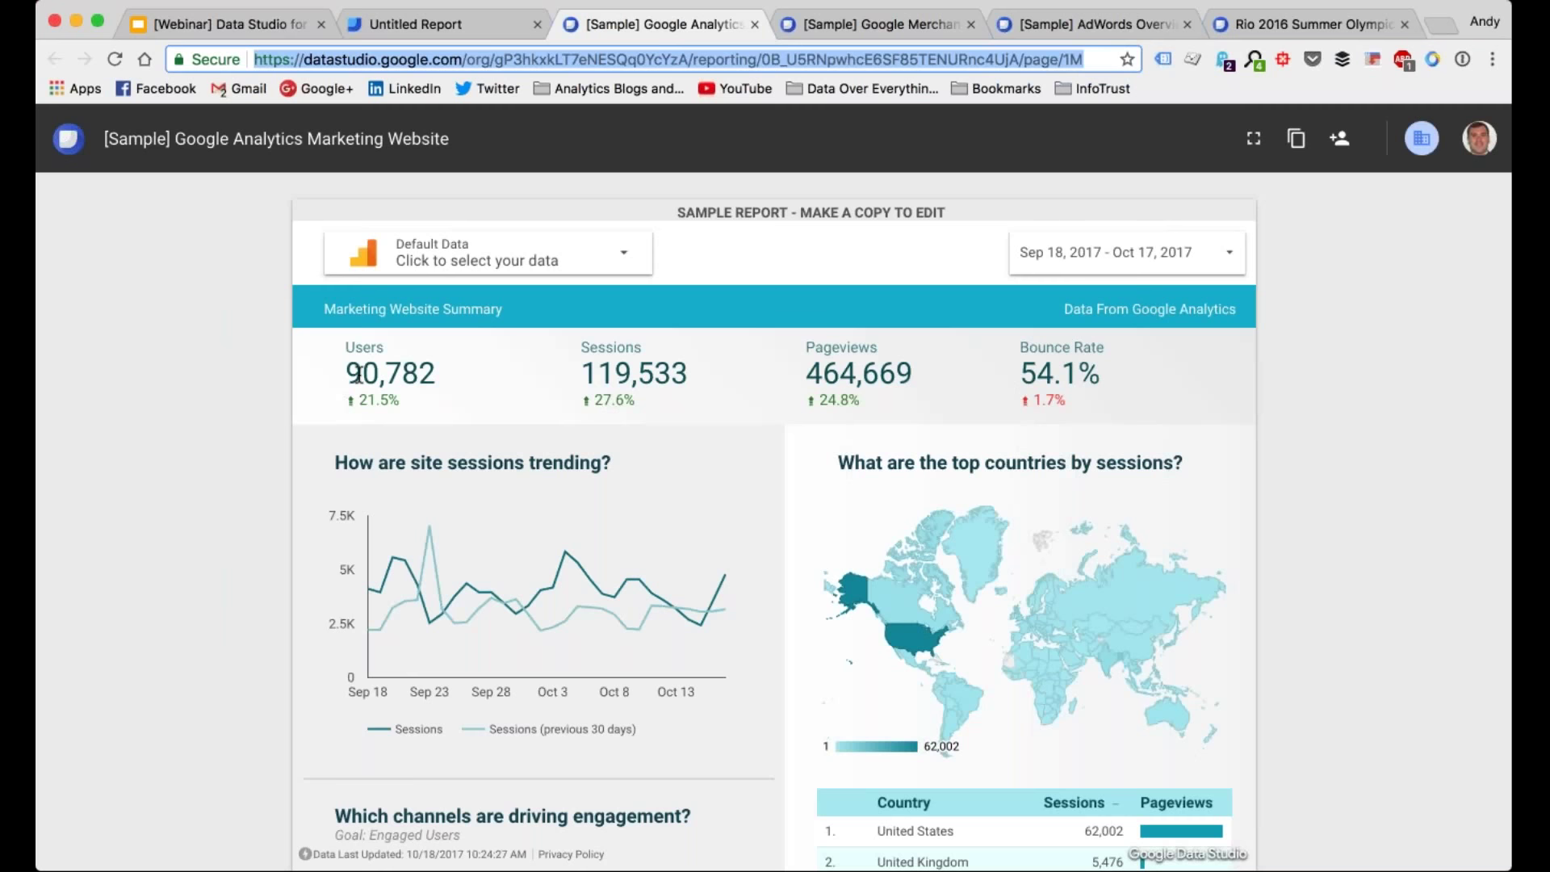
{"action": "left_click", "coordinate": [343, 28]}
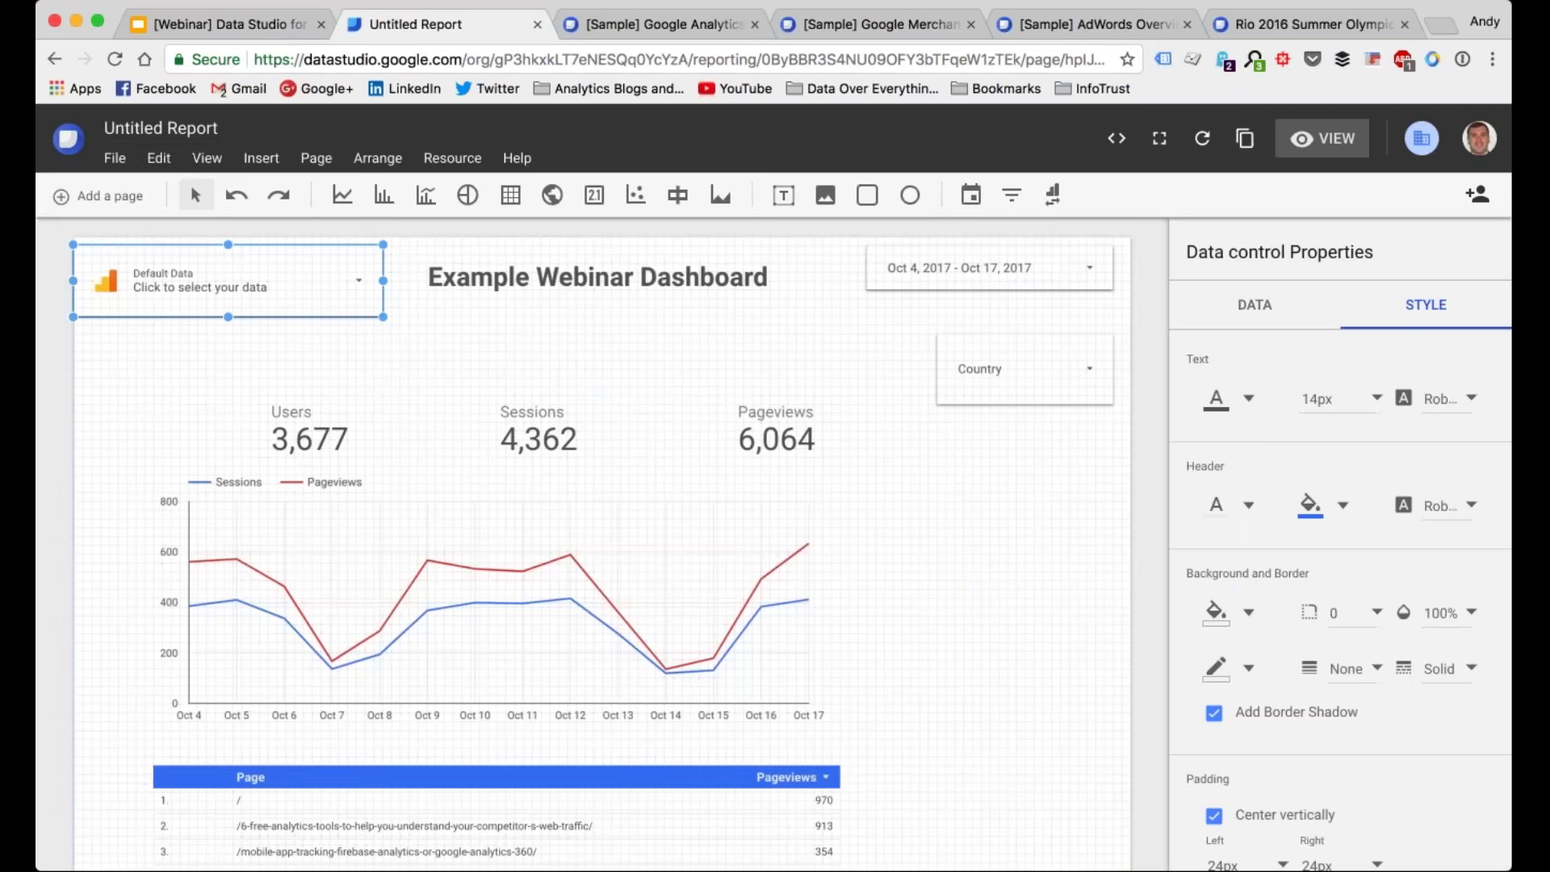
{"action": "left_click", "coordinate": [68, 138]}
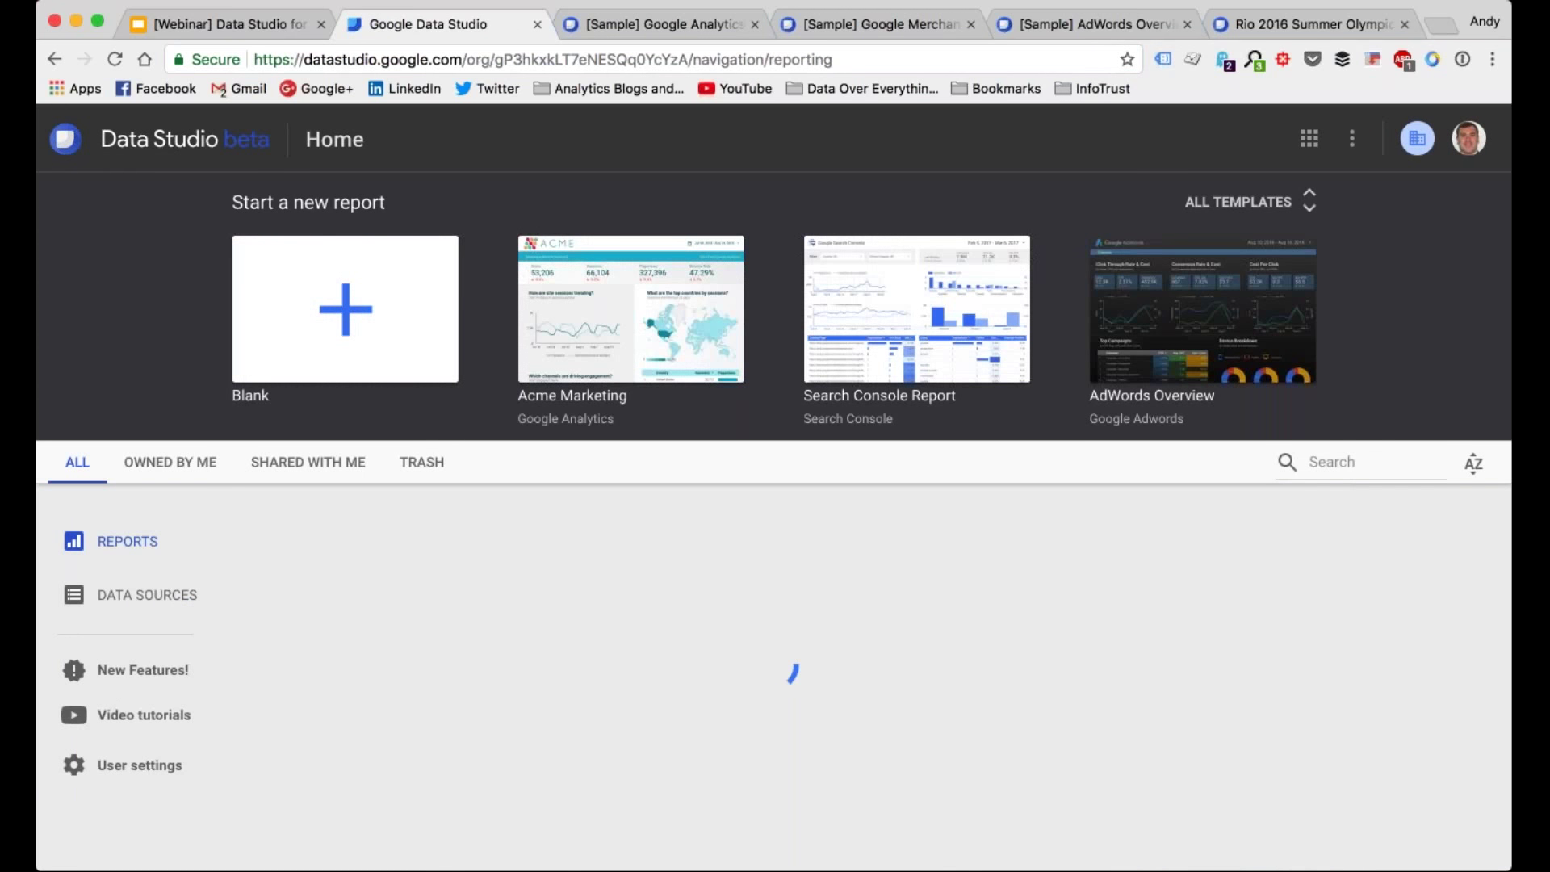
{"action": "scroll", "coordinate": [479, 214], "scroll_direction": "down", "scroll_amount": 1}
{"action": "scroll", "coordinate": [726, 242], "scroll_direction": "up", "scroll_amount": 1}
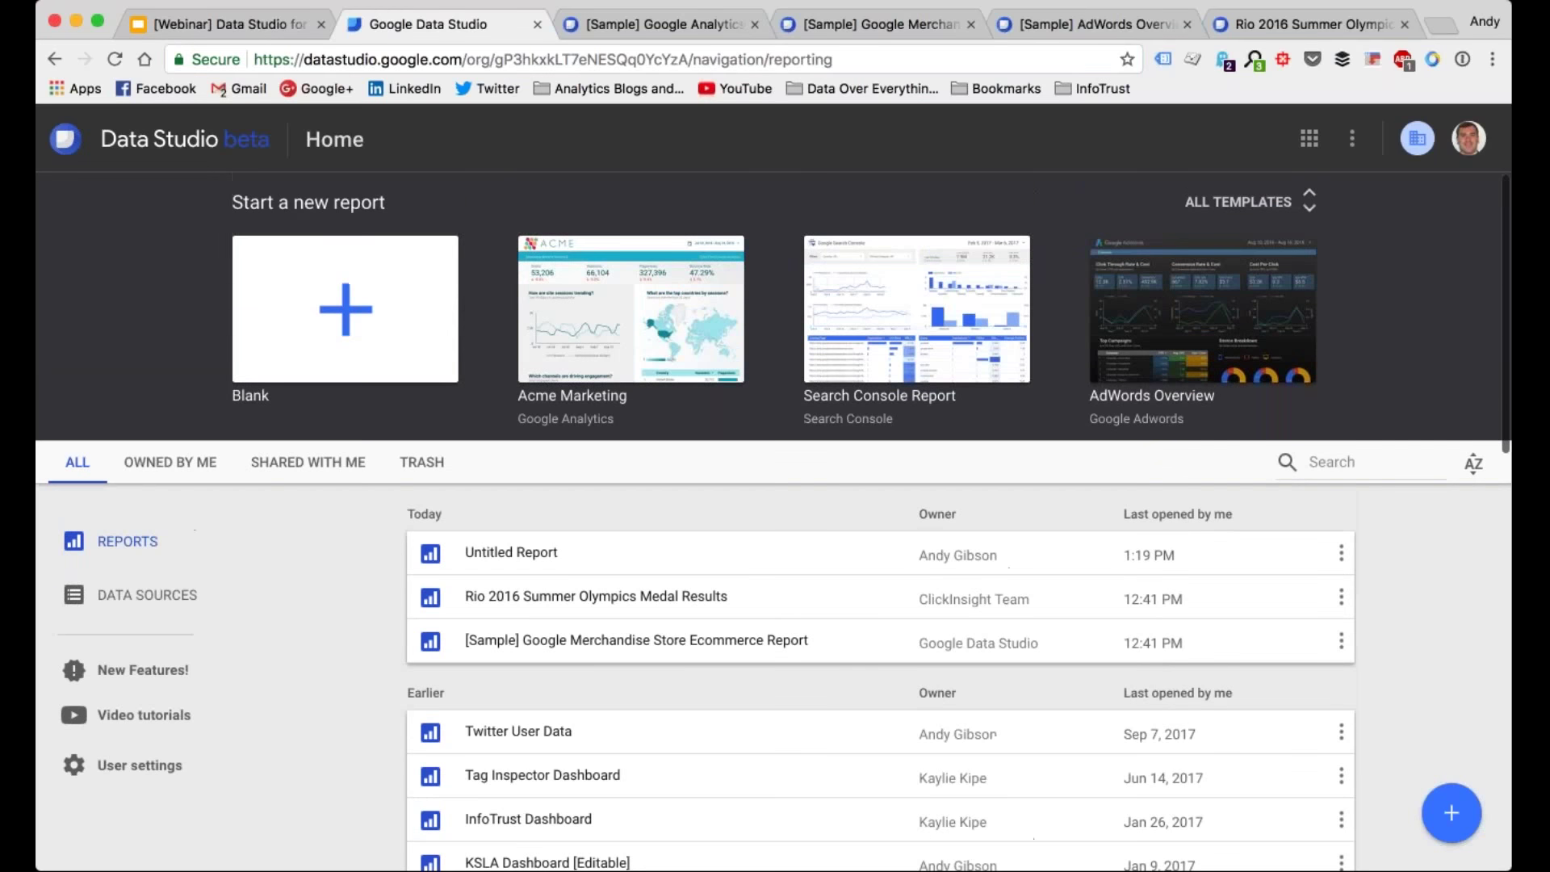
{"action": "left_click", "coordinate": [1288, 208]}
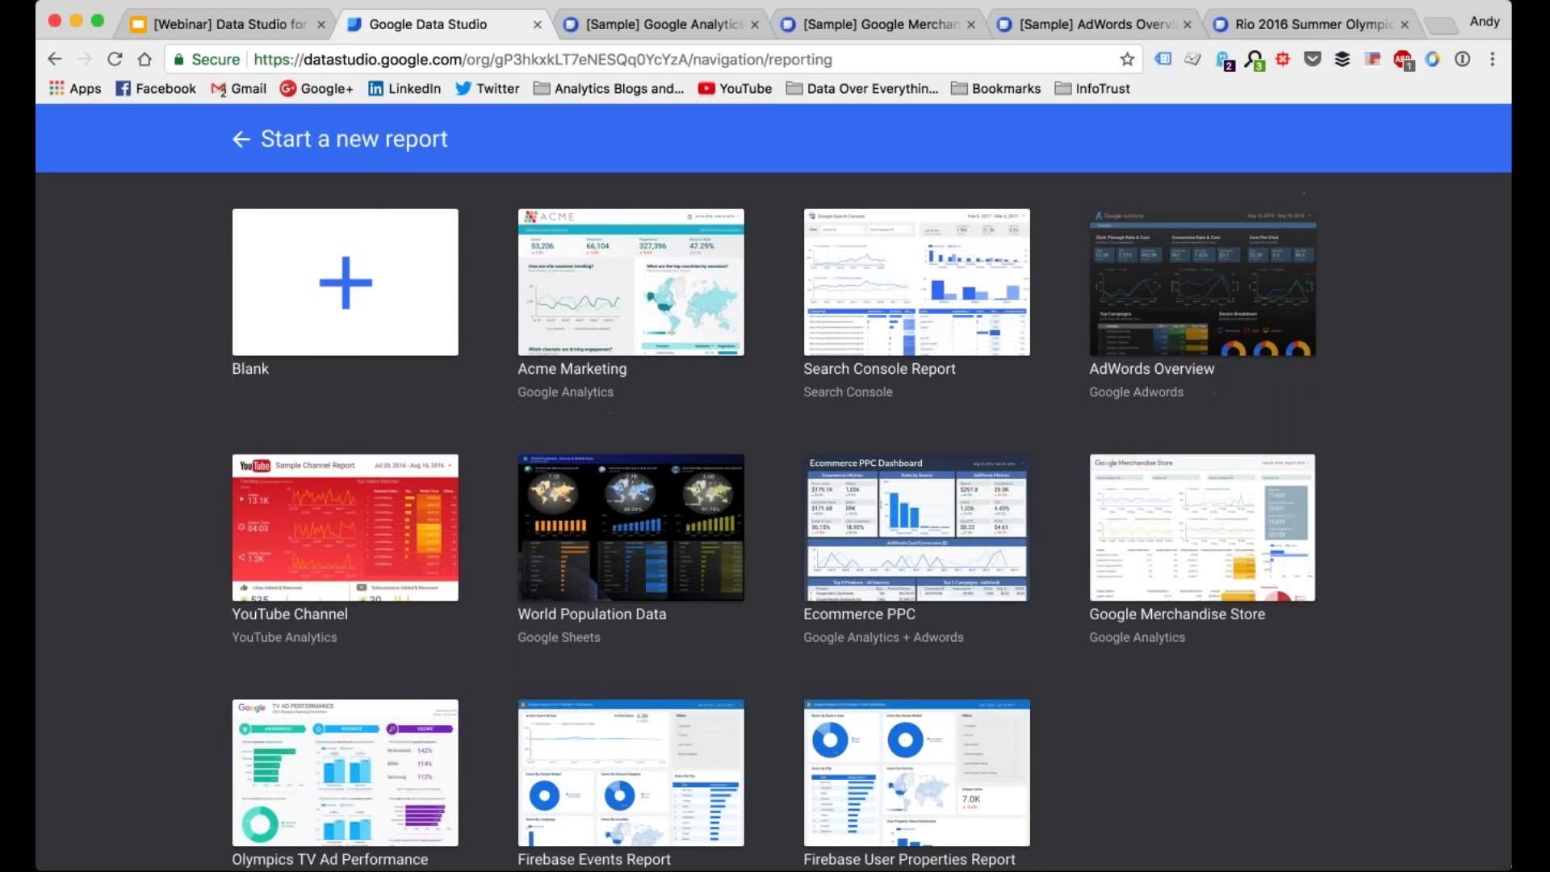
{"action": "left_click", "coordinate": [239, 138]}
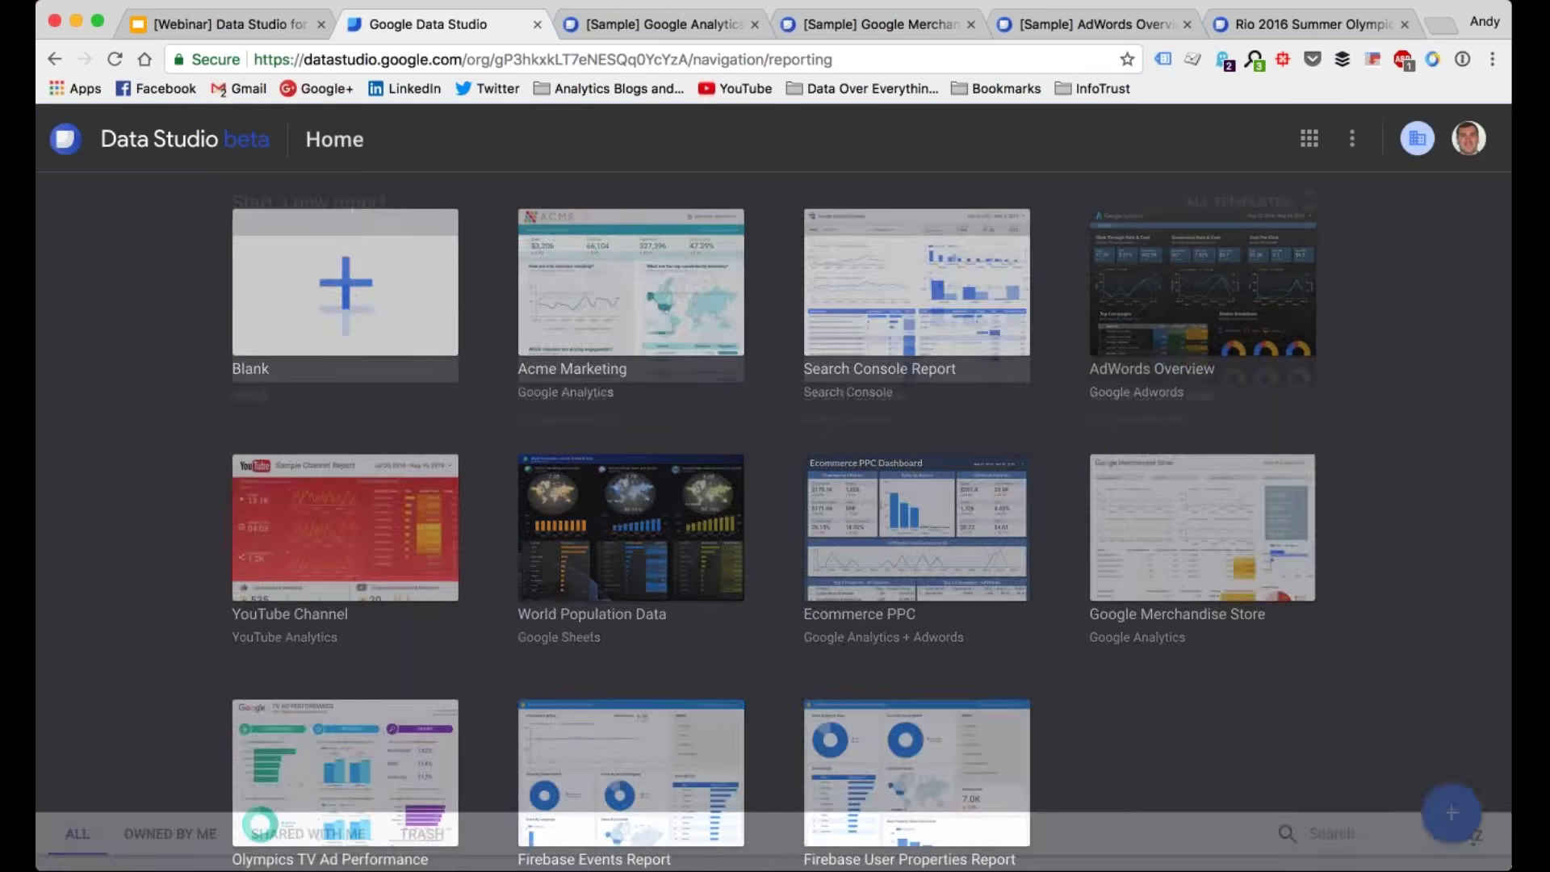
Step: In the sample Google Analytics Marketing Website report, search the data control for "infotrust main" and choose InfoTrust Main Profile with Goals (excluding internal visits)
{"action": "key", "text": "ctrl+Tab"}
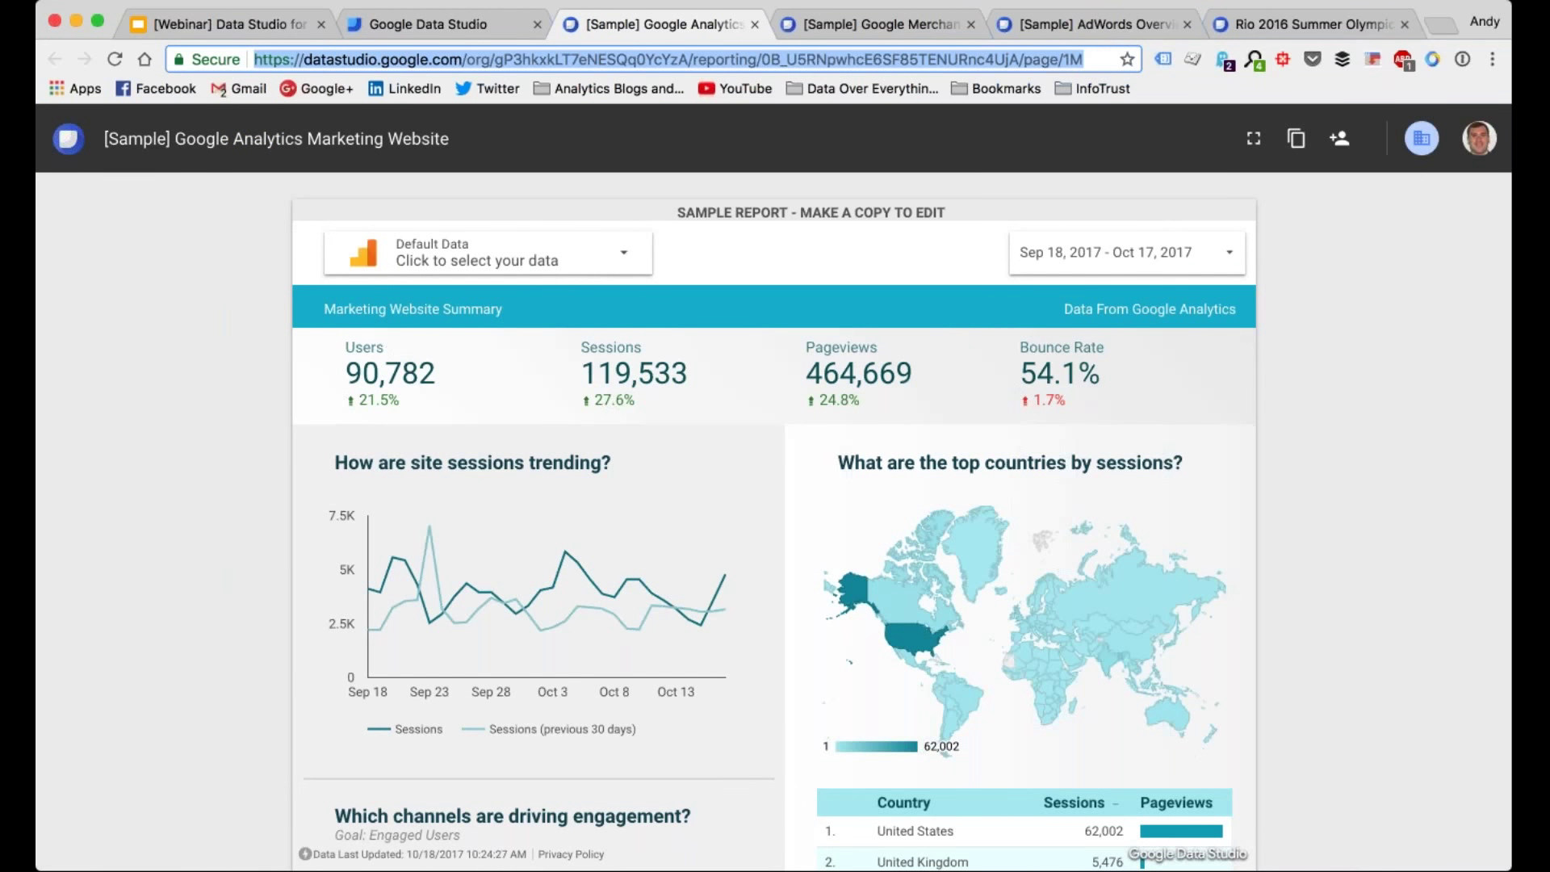
{"action": "left_click", "coordinate": [622, 252]}
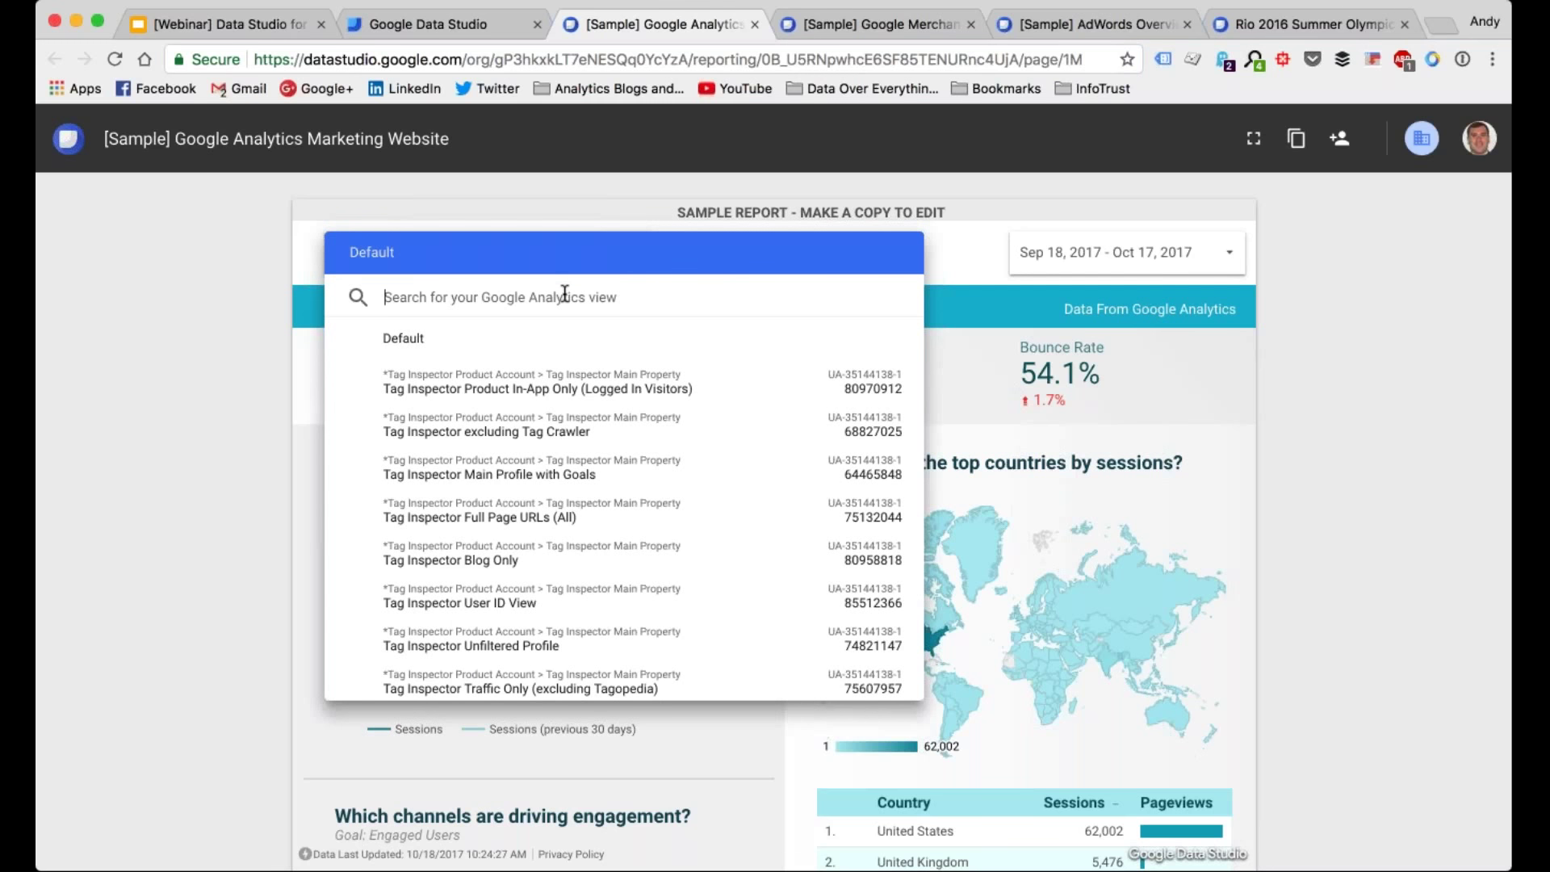
{"action": "type", "text": "infotrust"}
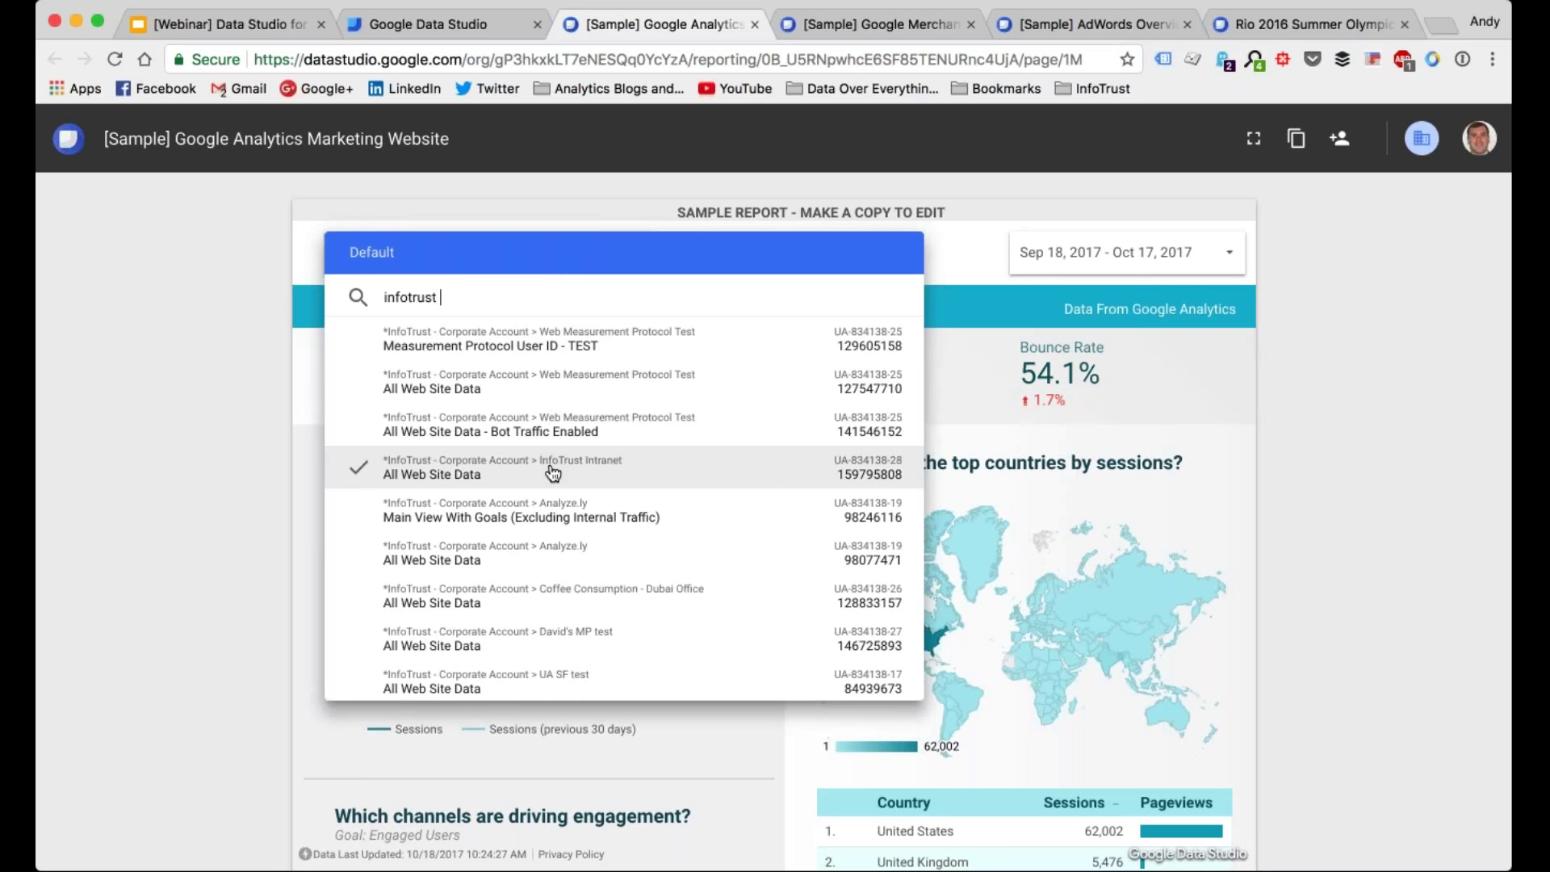
{"action": "type", "text": " mian"}
{"action": "key", "text": "BackSpace"}
{"action": "key", "text": "BackSpace"}
{"action": "key", "text": "BackSpace"}
{"action": "type", "text": "ain"}
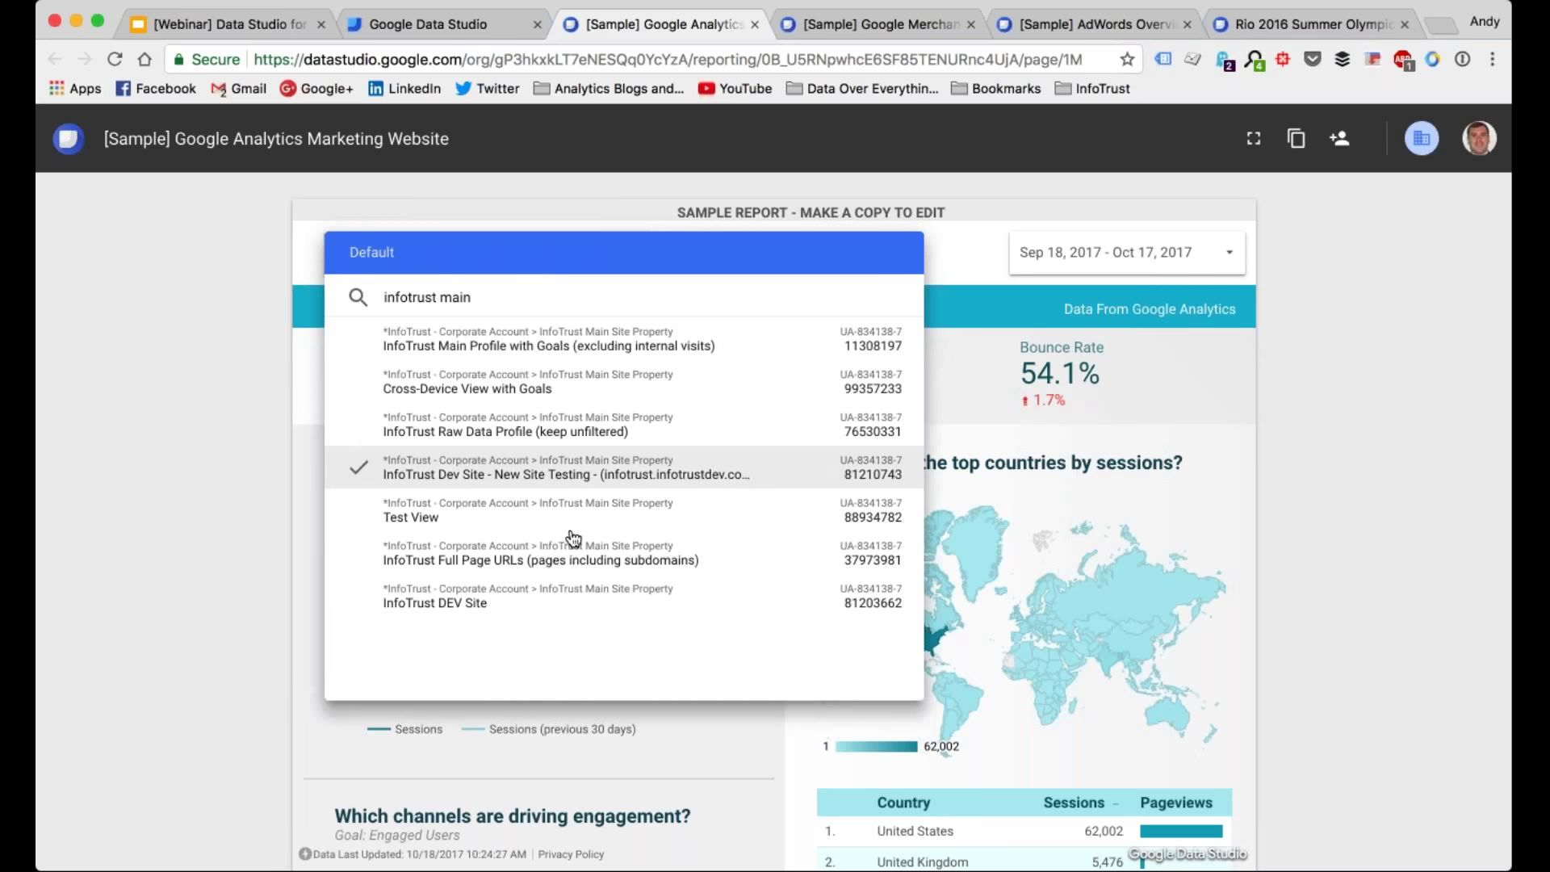
{"action": "left_click", "coordinate": [512, 345]}
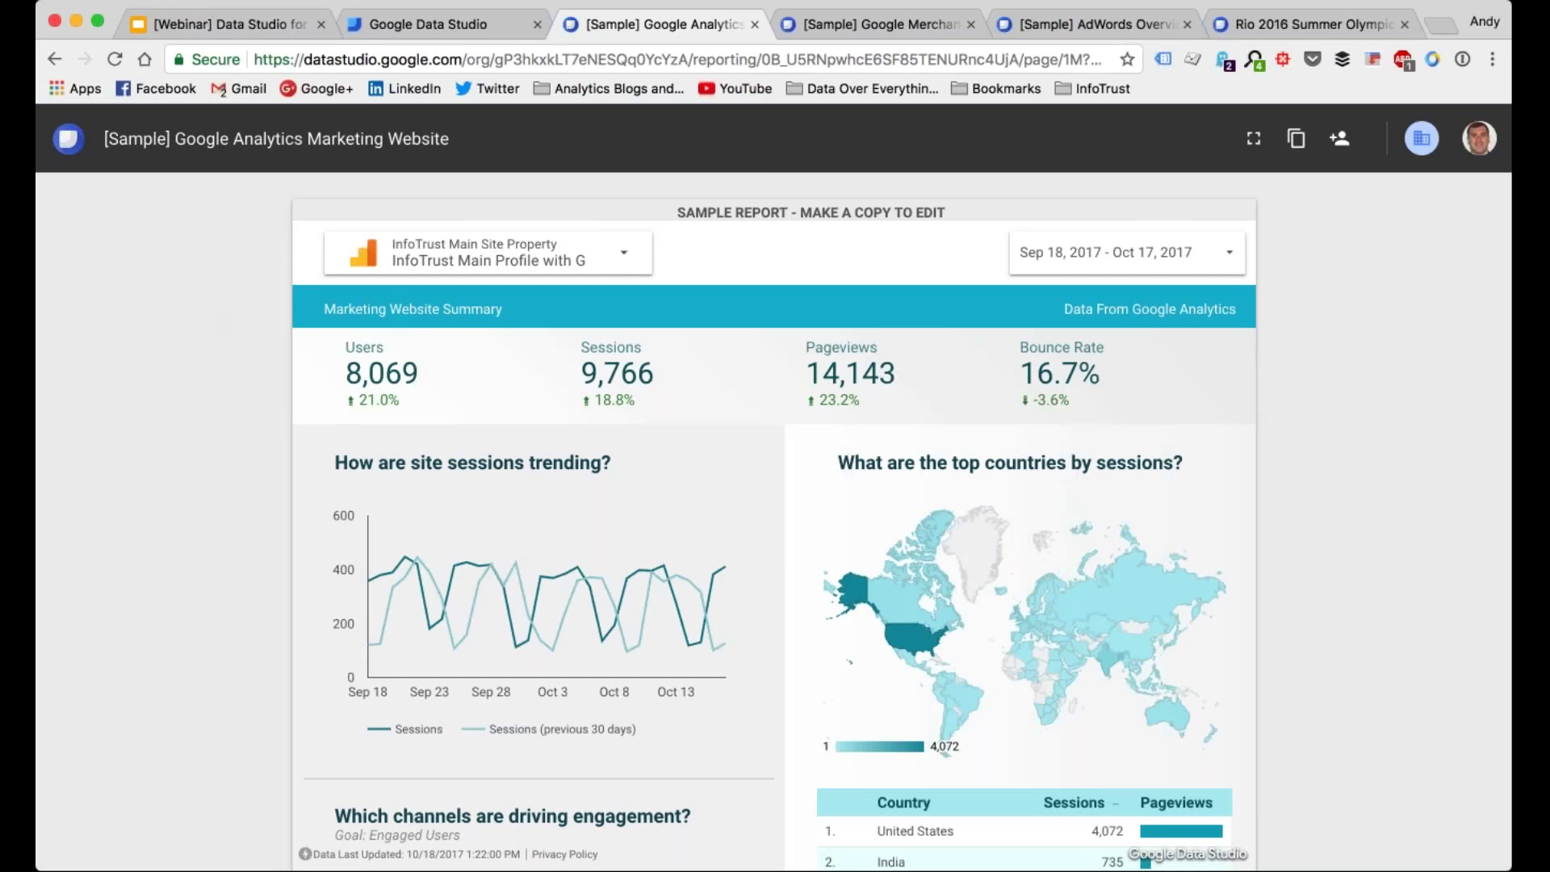
Step: Check the date range options, then examine the summary metrics, session trend, engagement channels, and age and gender charts
{"action": "left_click", "coordinate": [1095, 246]}
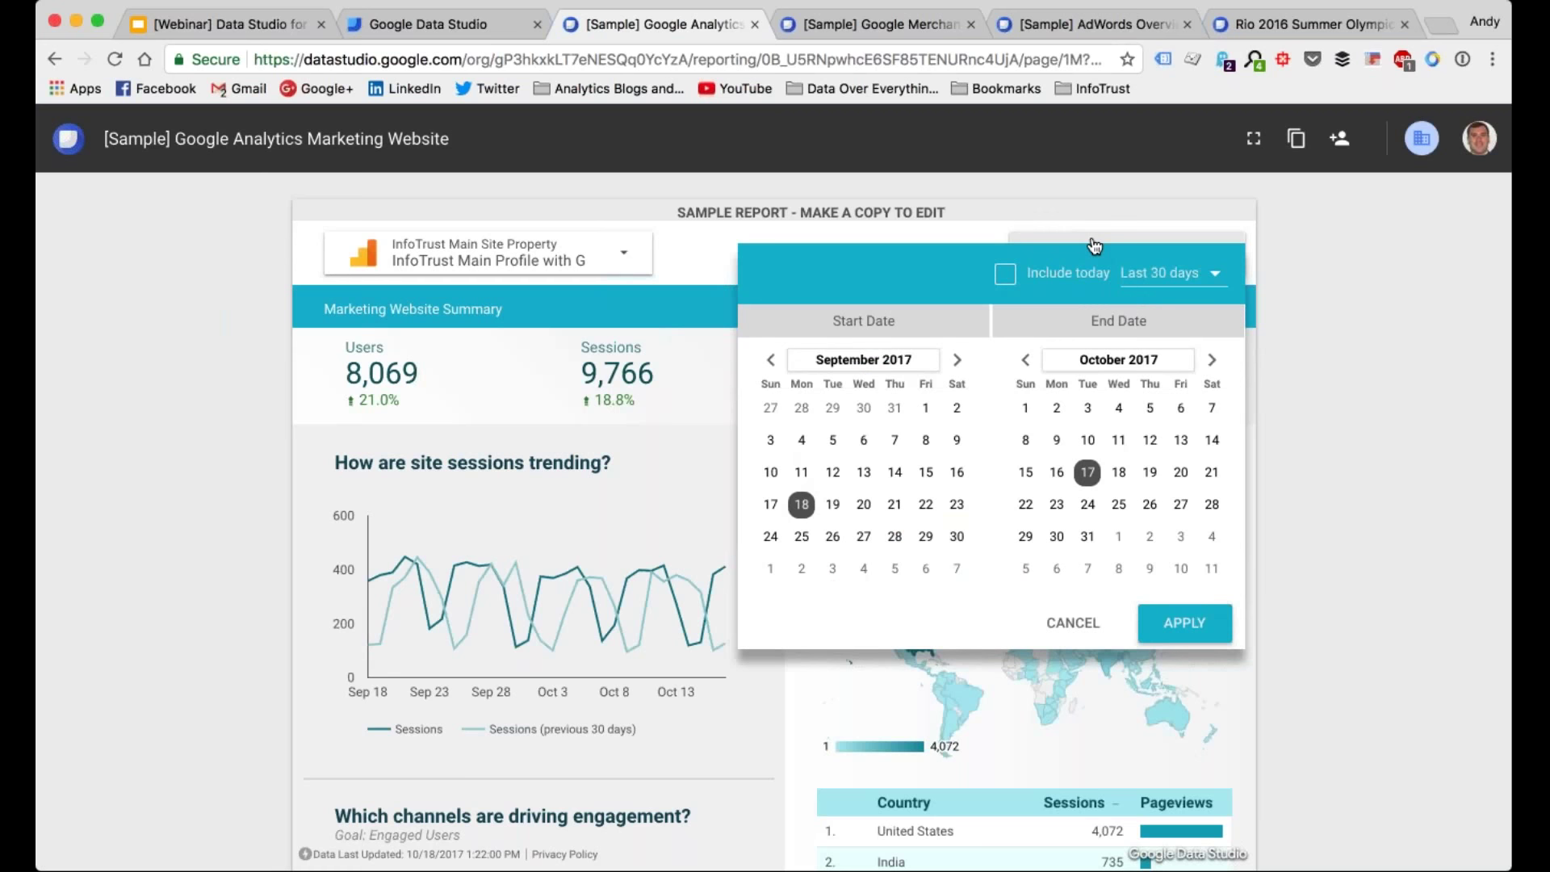
{"action": "left_click", "coordinate": [1296, 300]}
{"action": "scroll", "coordinate": [476, 399], "scroll_direction": "down", "scroll_amount": 2}
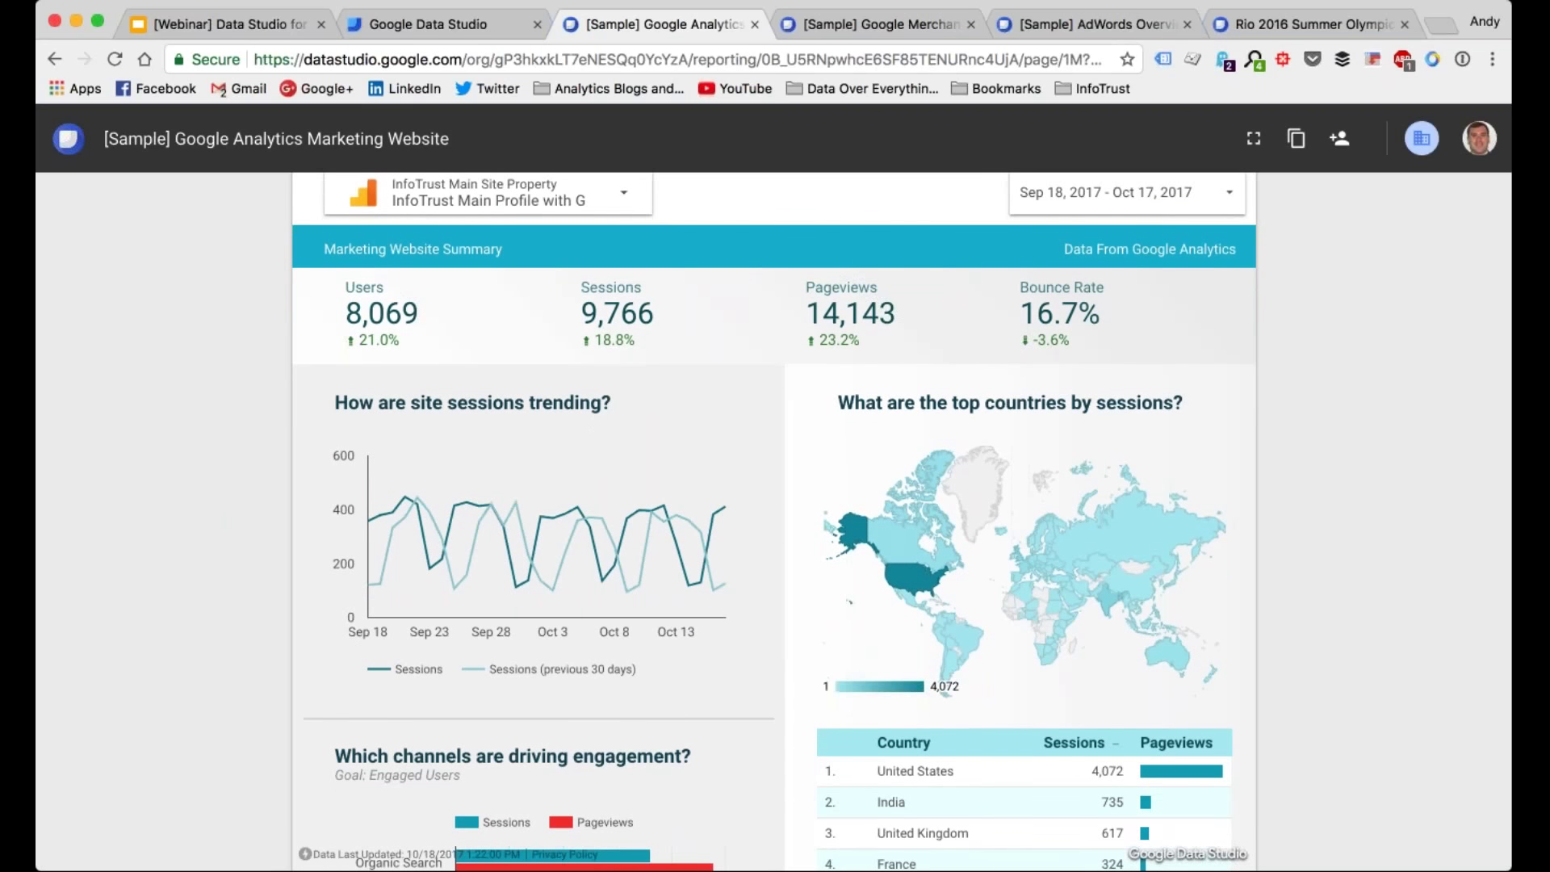
{"action": "left_click_drag", "start_coordinate": [346, 311], "coordinate": [396, 338]}
{"action": "left_click", "coordinate": [417, 337]}
{"action": "scroll", "coordinate": [476, 499], "scroll_direction": "down", "scroll_amount": 3}
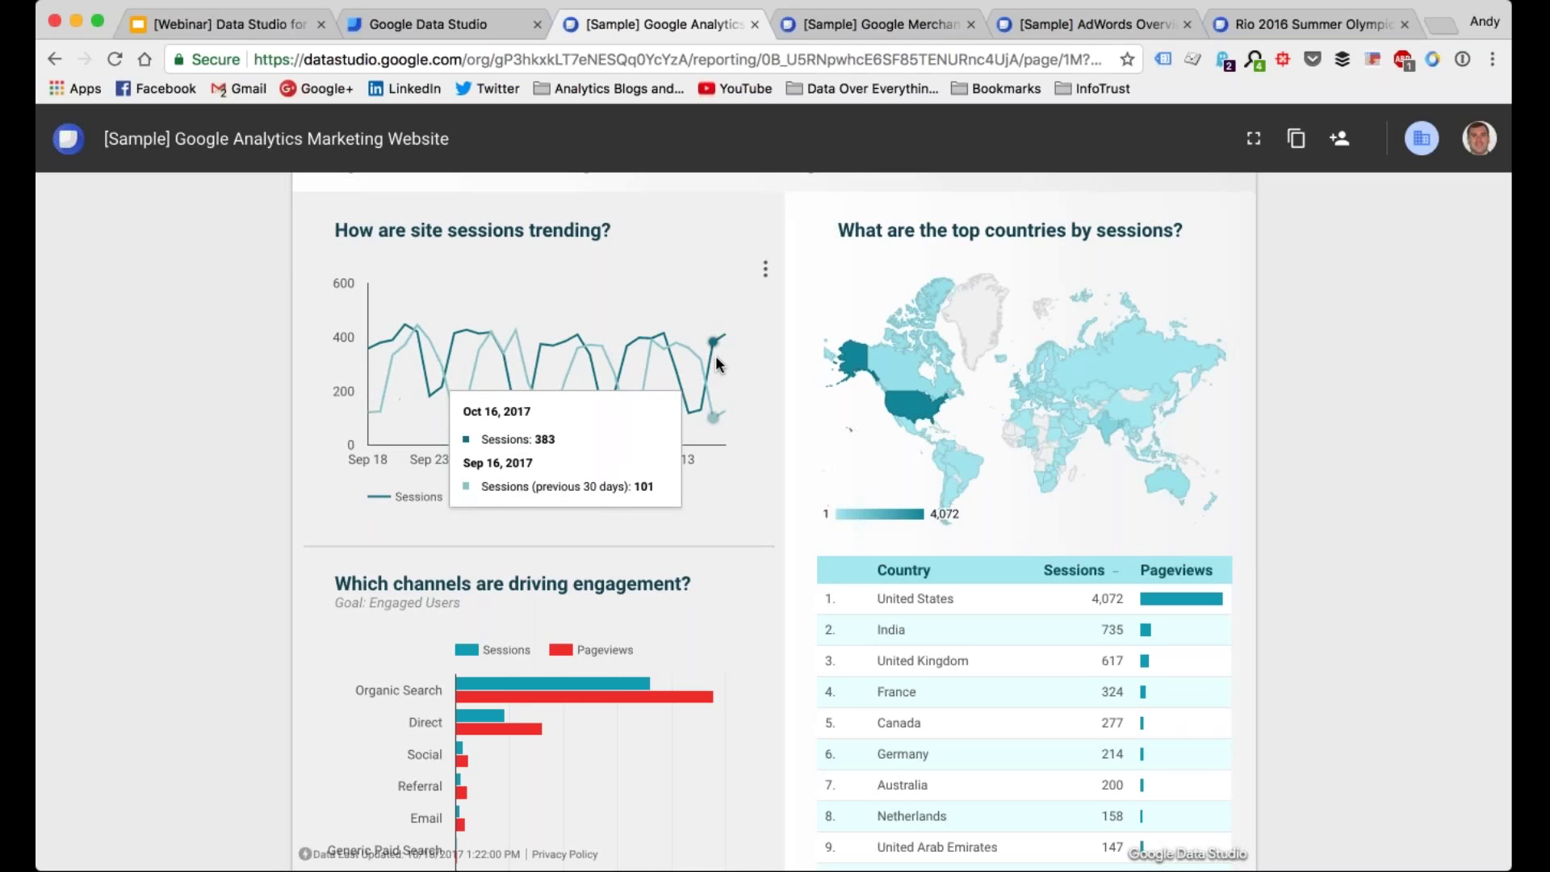
{"action": "scroll", "coordinate": [716, 363], "scroll_direction": "down", "scroll_amount": 5}
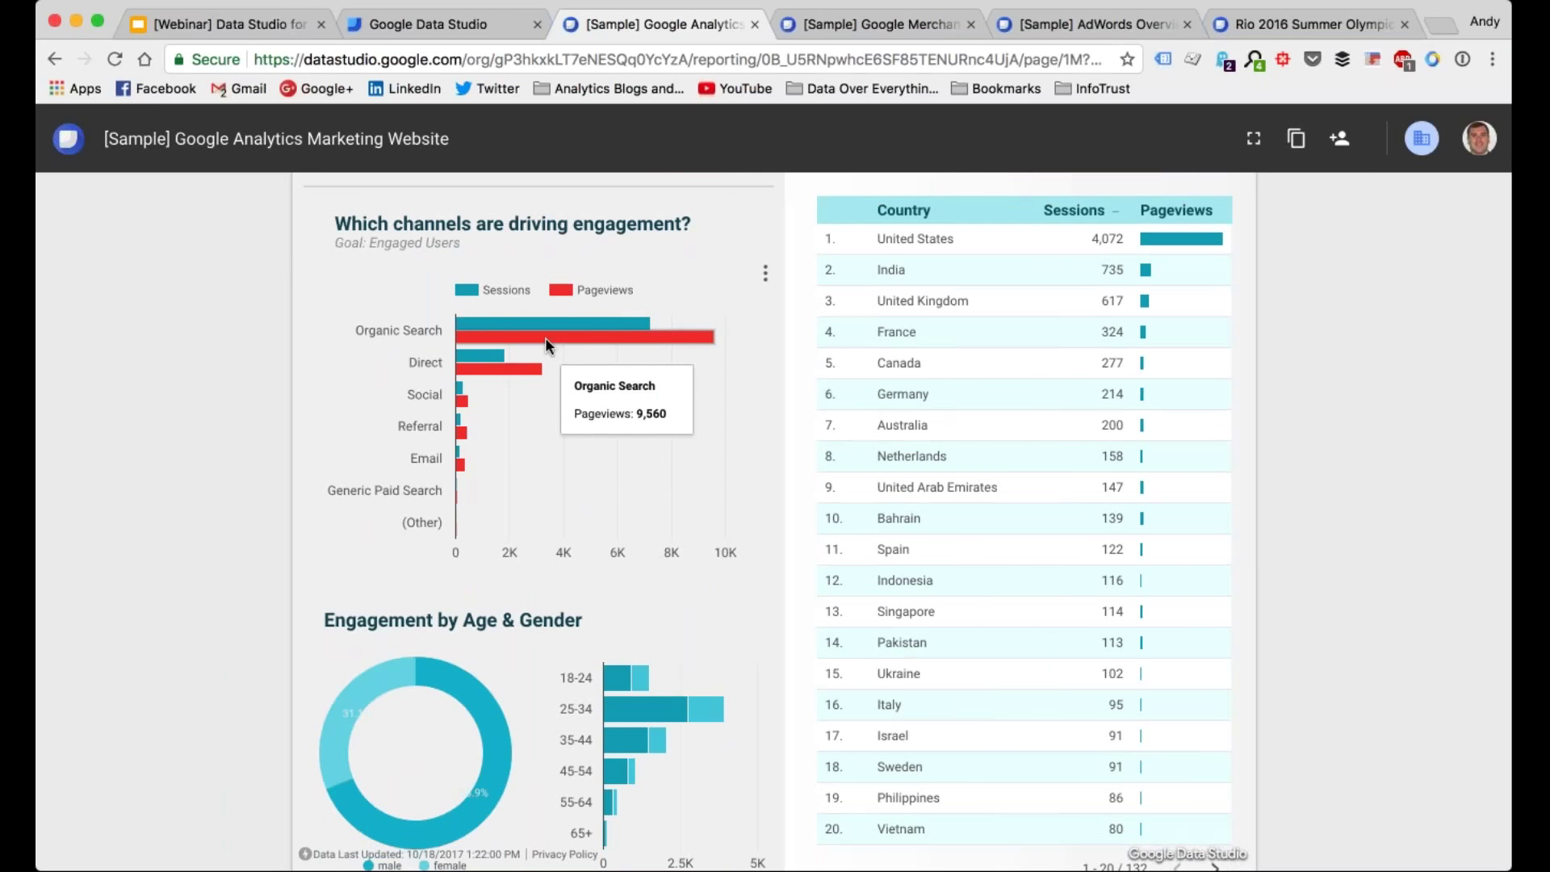
{"action": "scroll", "coordinate": [595, 577], "scroll_direction": "down", "scroll_amount": 1}
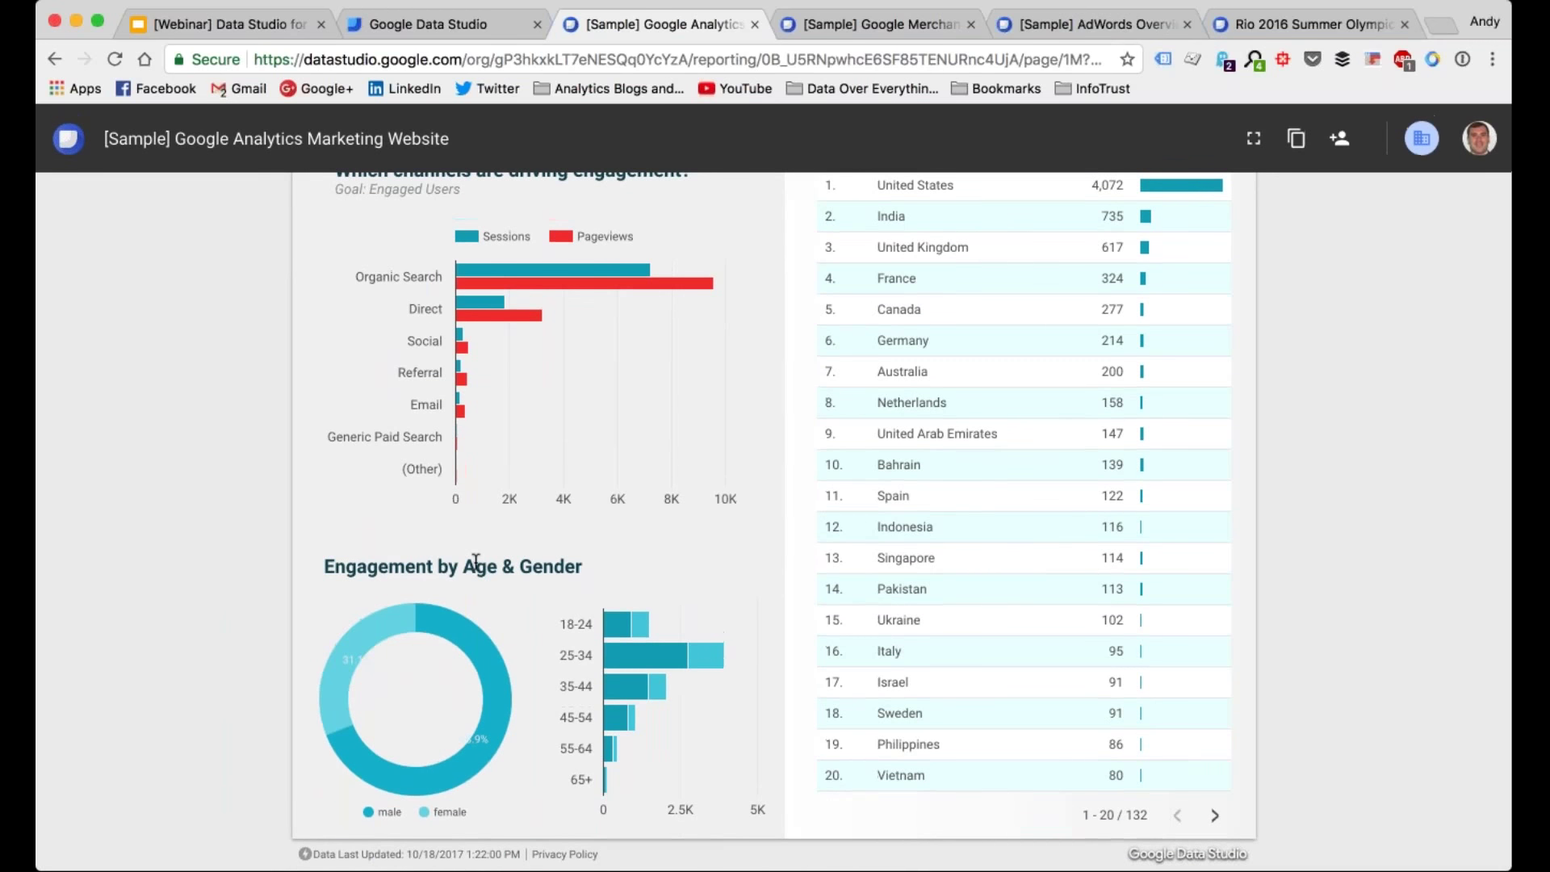
{"action": "mouse_move", "coordinate": [477, 642]}
{"action": "scroll", "coordinate": [612, 638], "scroll_direction": "up", "scroll_amount": 5}
{"action": "scroll", "coordinate": [612, 636], "scroll_direction": "up", "scroll_amount": 2}
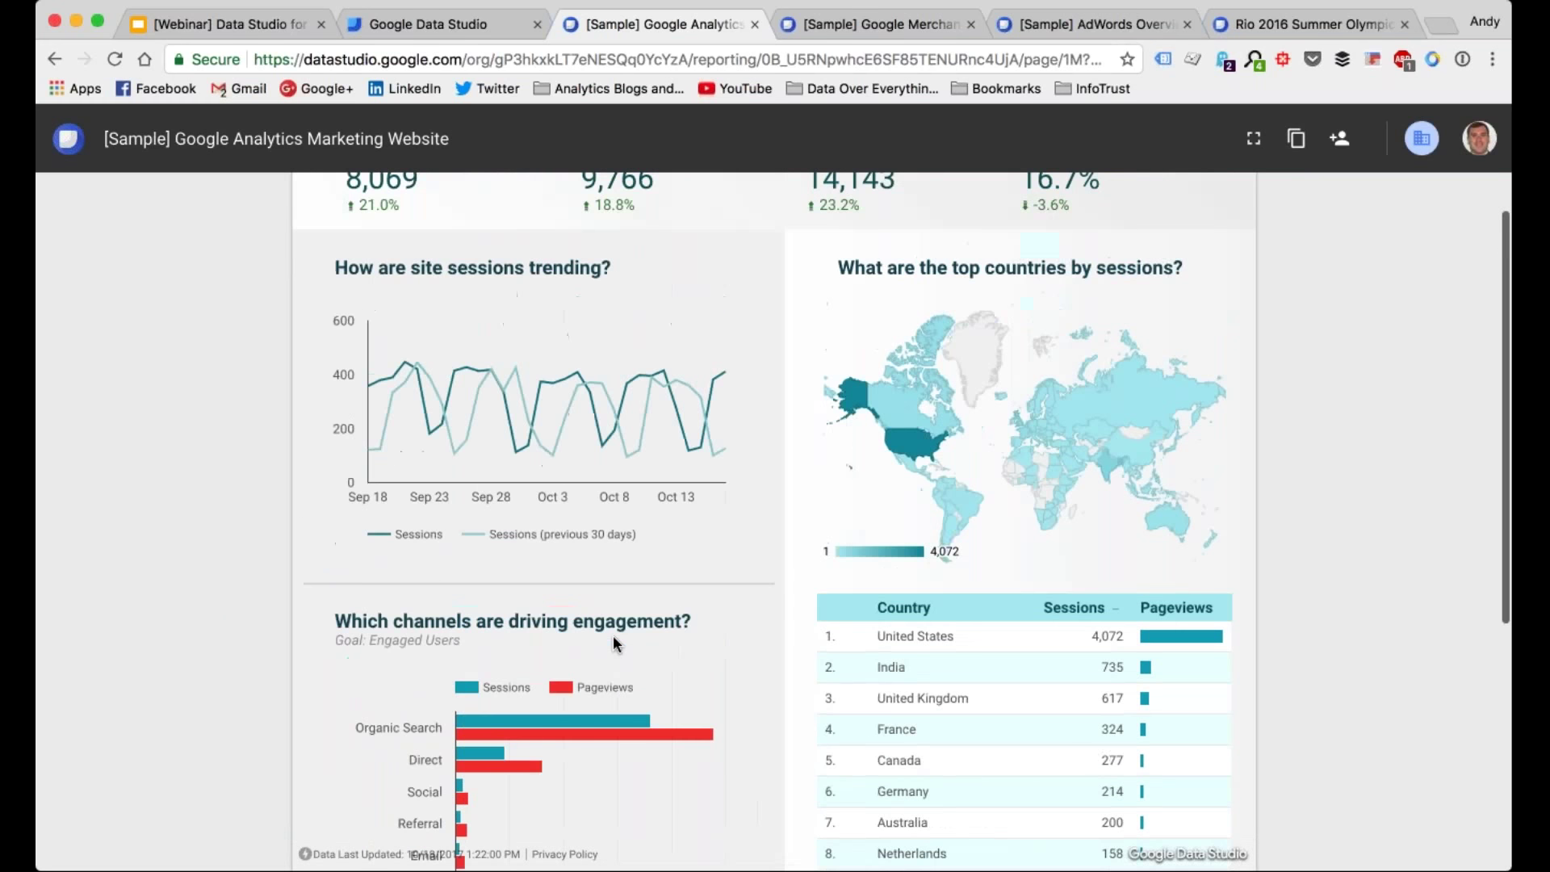
Step: Examine the top countries map, including the session figures of individual countries, and the country table beneath it
{"action": "mouse_move", "coordinate": [1112, 500]}
{"action": "scroll", "coordinate": [1113, 501], "scroll_direction": "down", "scroll_amount": 1}
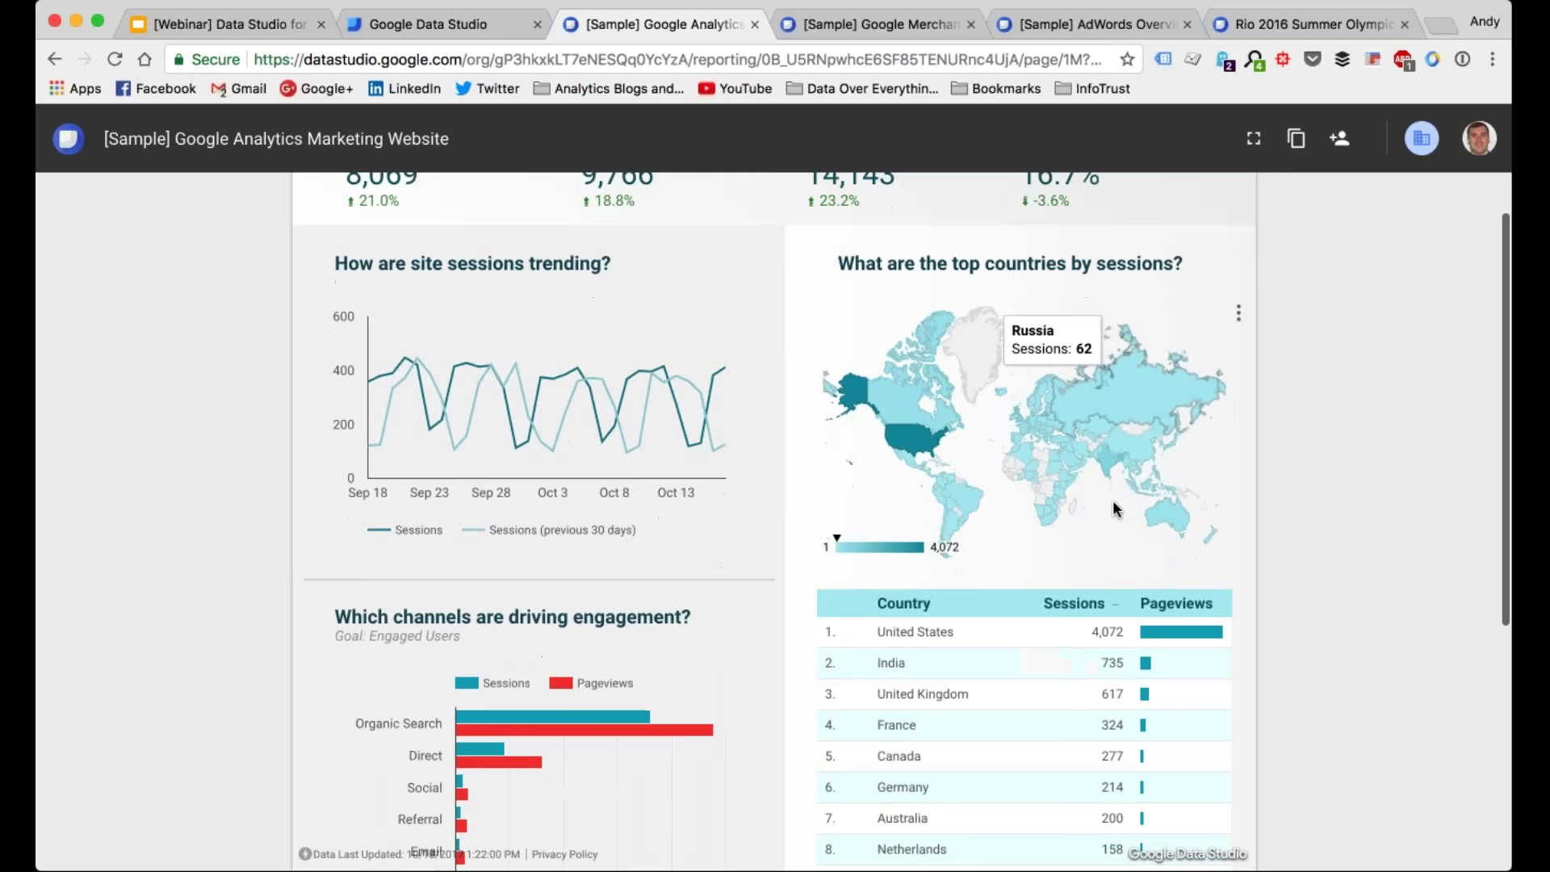
{"action": "scroll", "coordinate": [1112, 500], "scroll_direction": "up", "scroll_amount": 1}
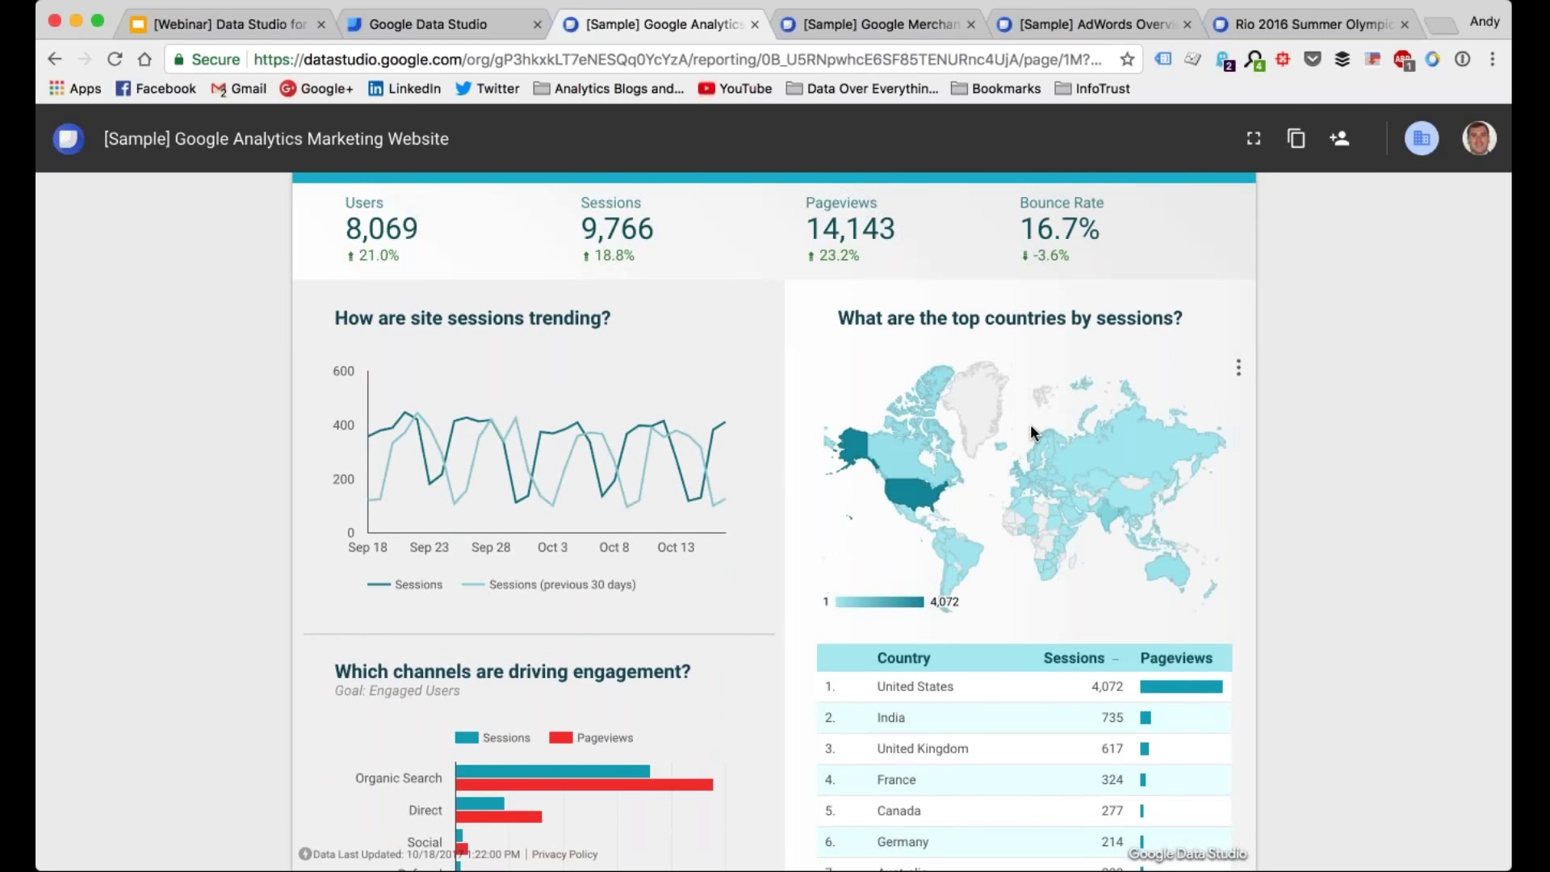
{"action": "mouse_move", "coordinate": [925, 453]}
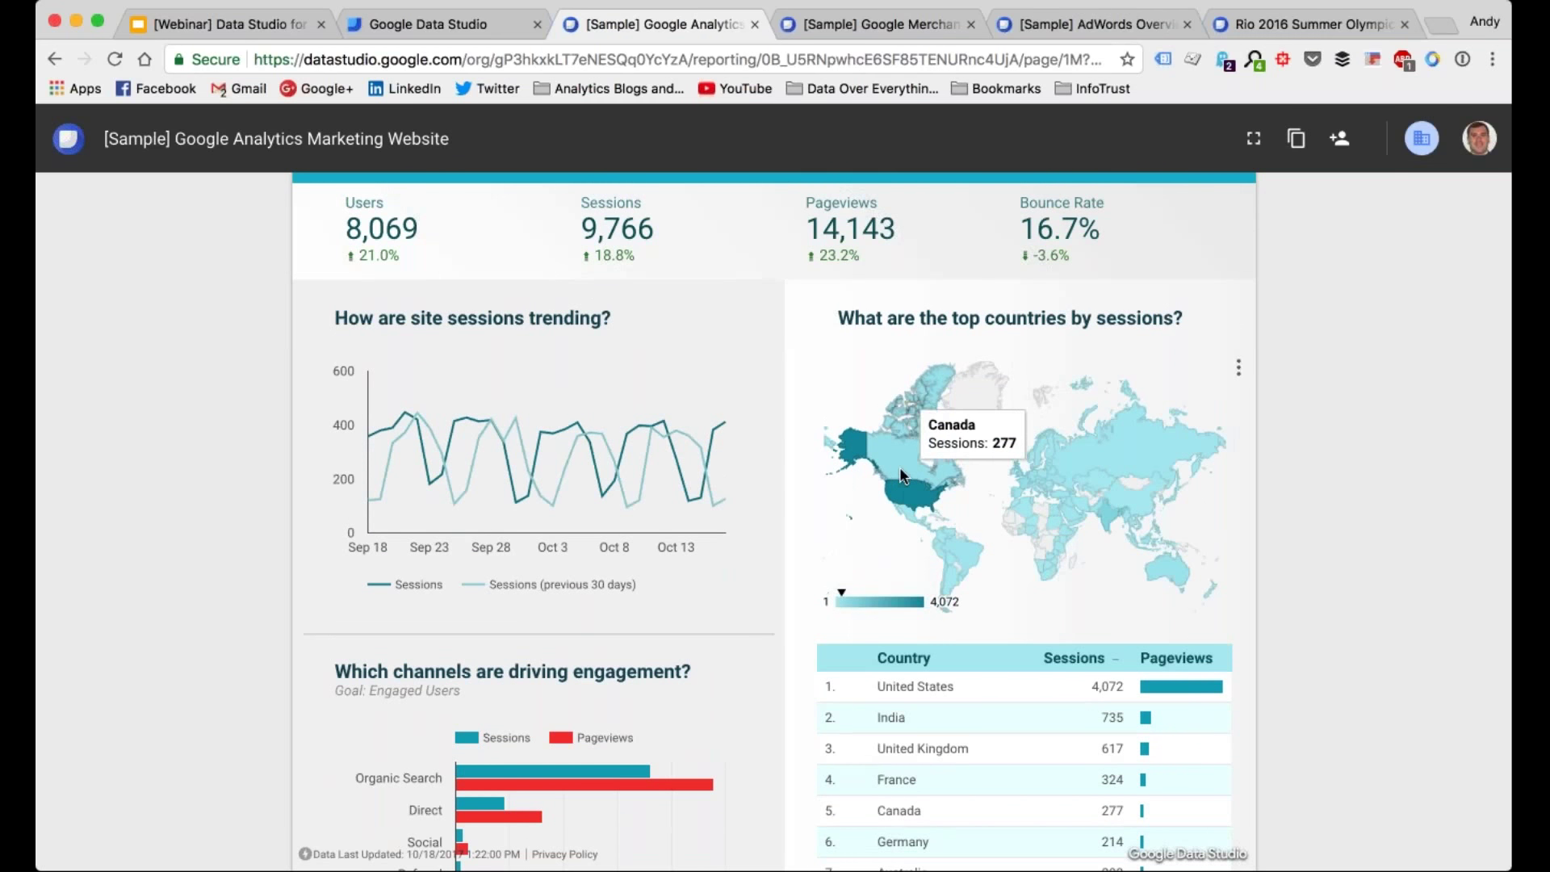
{"action": "mouse_move", "coordinate": [905, 512]}
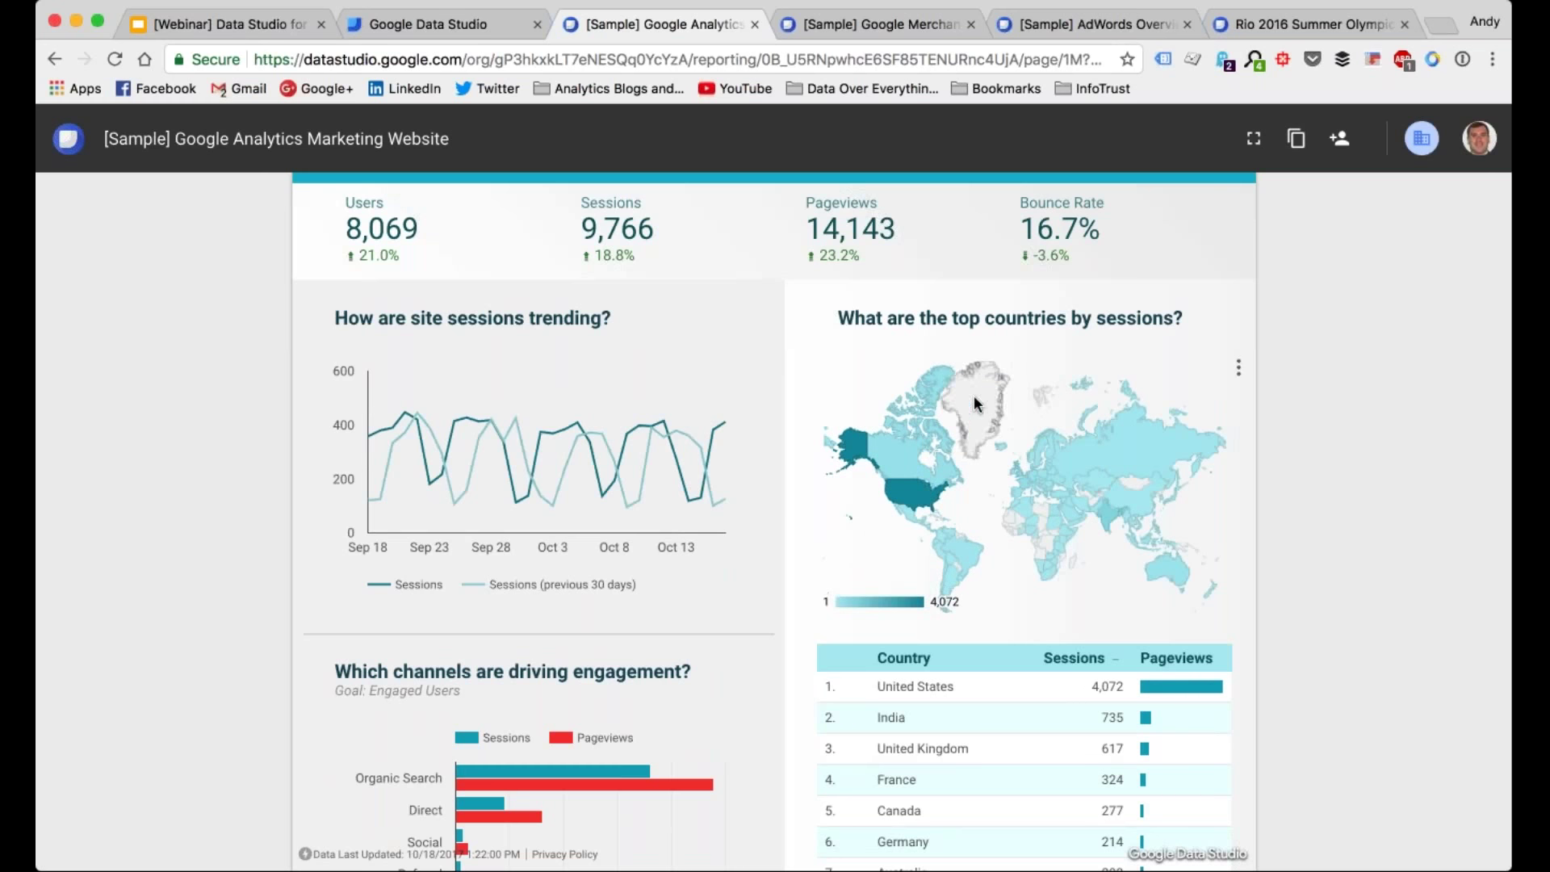
{"action": "scroll", "coordinate": [1014, 531], "scroll_direction": "down", "scroll_amount": 3}
{"action": "scroll", "coordinate": [1014, 532], "scroll_direction": "down", "scroll_amount": 1}
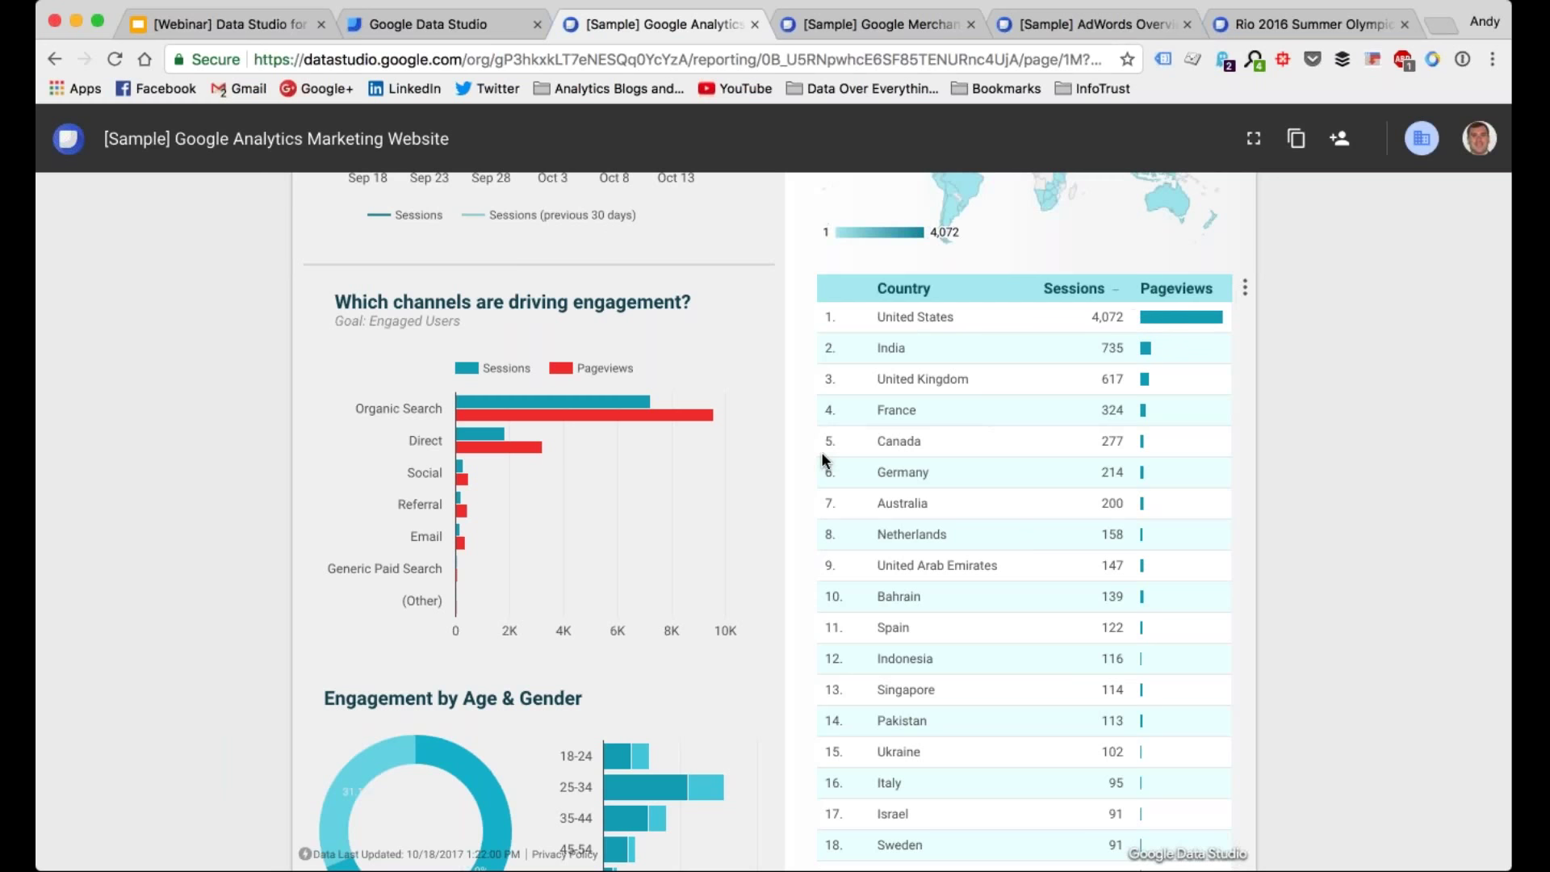
{"action": "scroll", "coordinate": [825, 460], "scroll_direction": "up", "scroll_amount": 1}
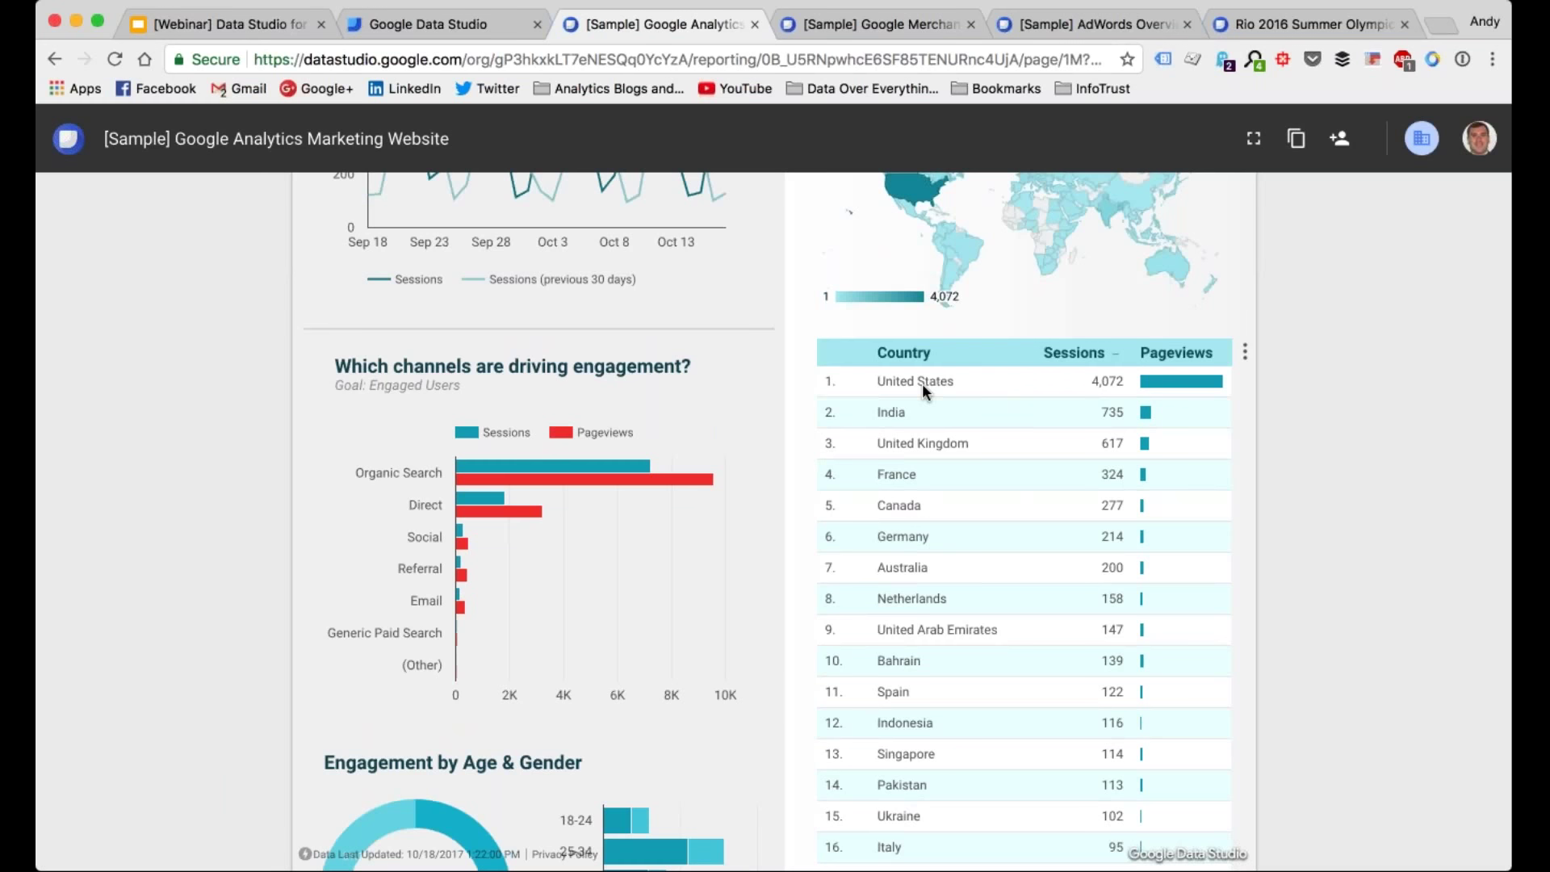
{"action": "scroll", "coordinate": [922, 384], "scroll_direction": "up", "scroll_amount": 6}
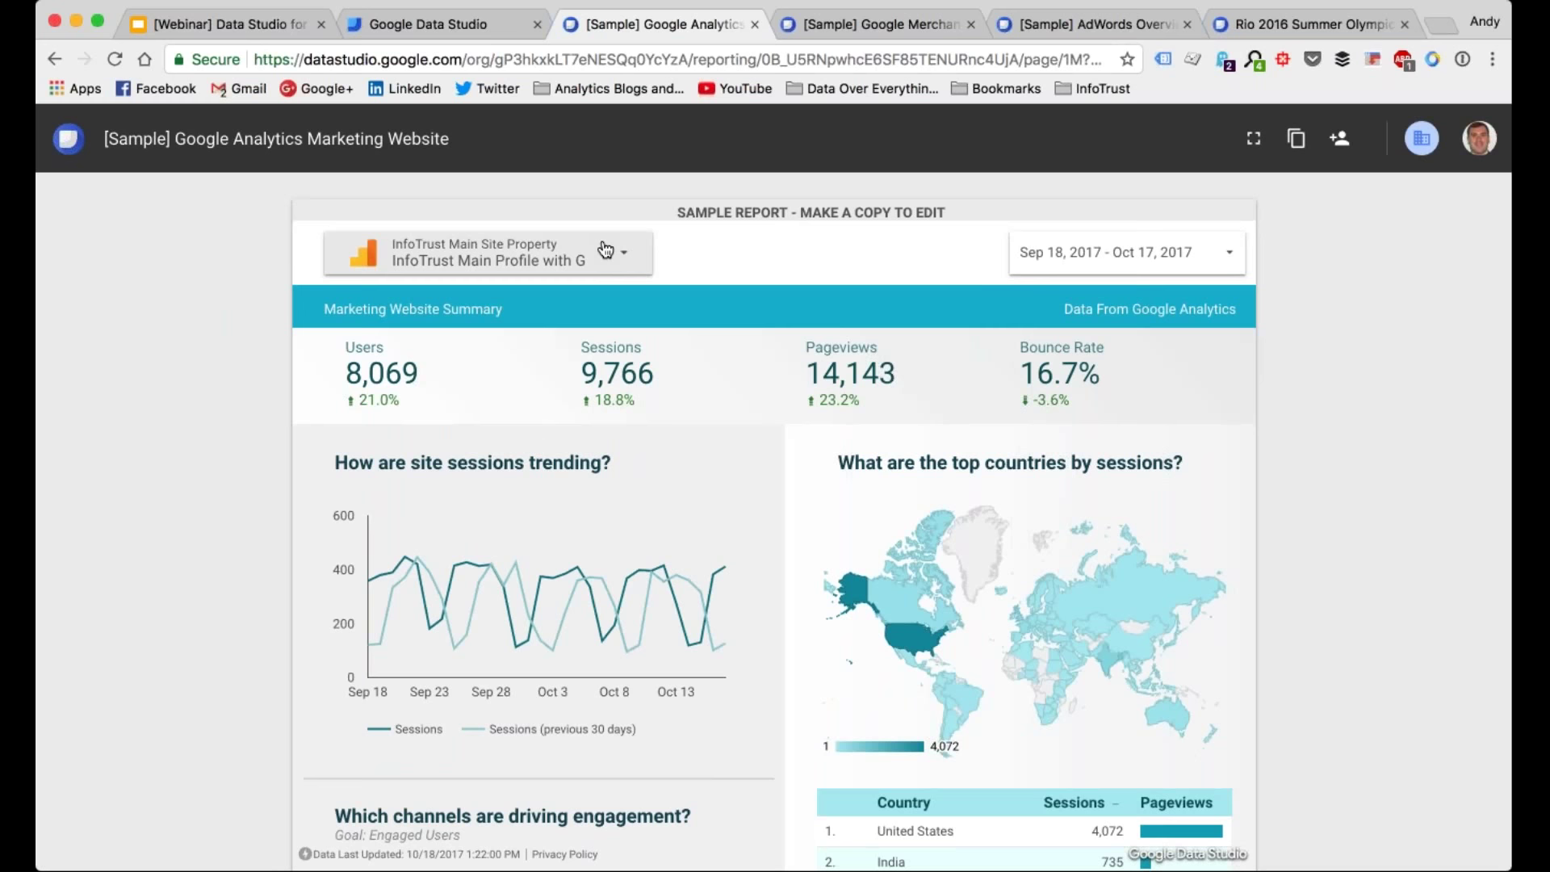
Step: Switch to the sample Google Merchandise Store Ecommerce Report and examine its trend charts and the Device Category filter's entries
{"action": "left_click", "coordinate": [872, 24]}
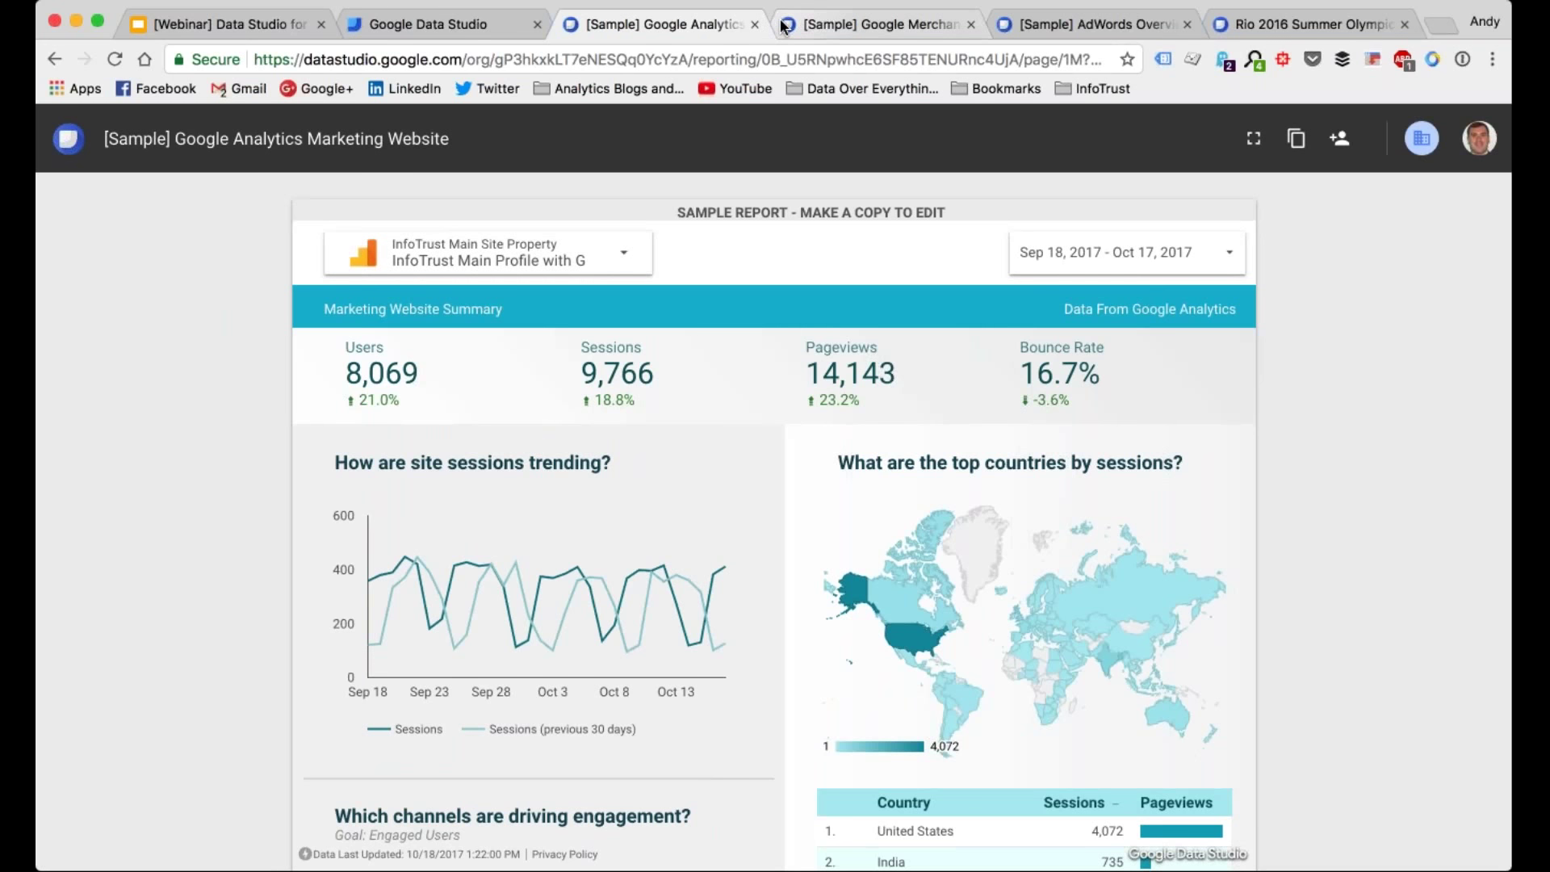
{"action": "mouse_move", "coordinate": [429, 442]}
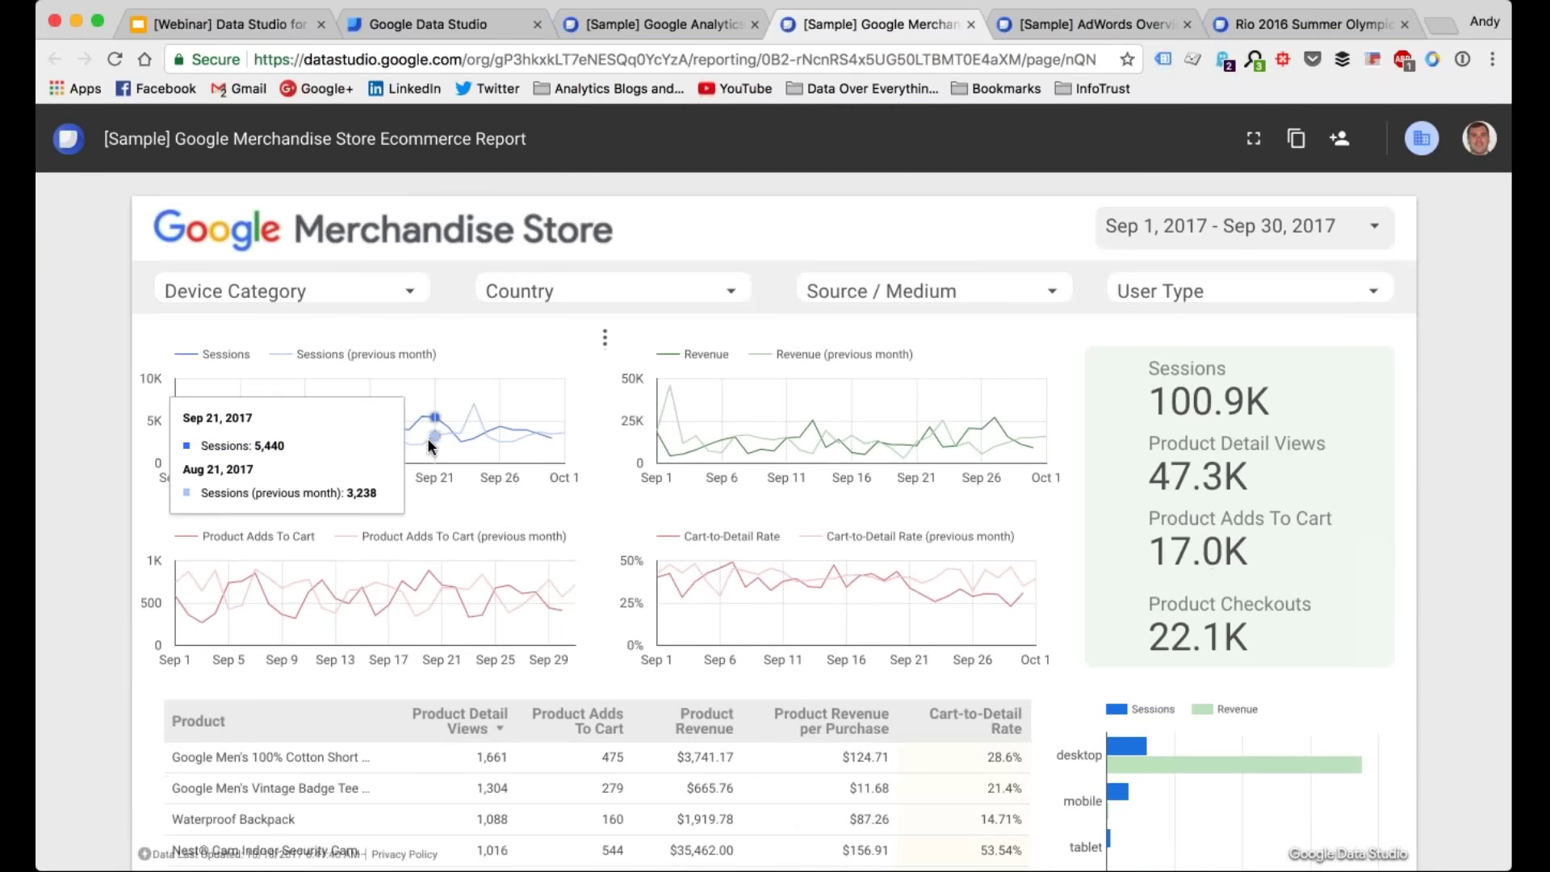
{"action": "scroll", "coordinate": [429, 442], "scroll_direction": "down", "scroll_amount": 1}
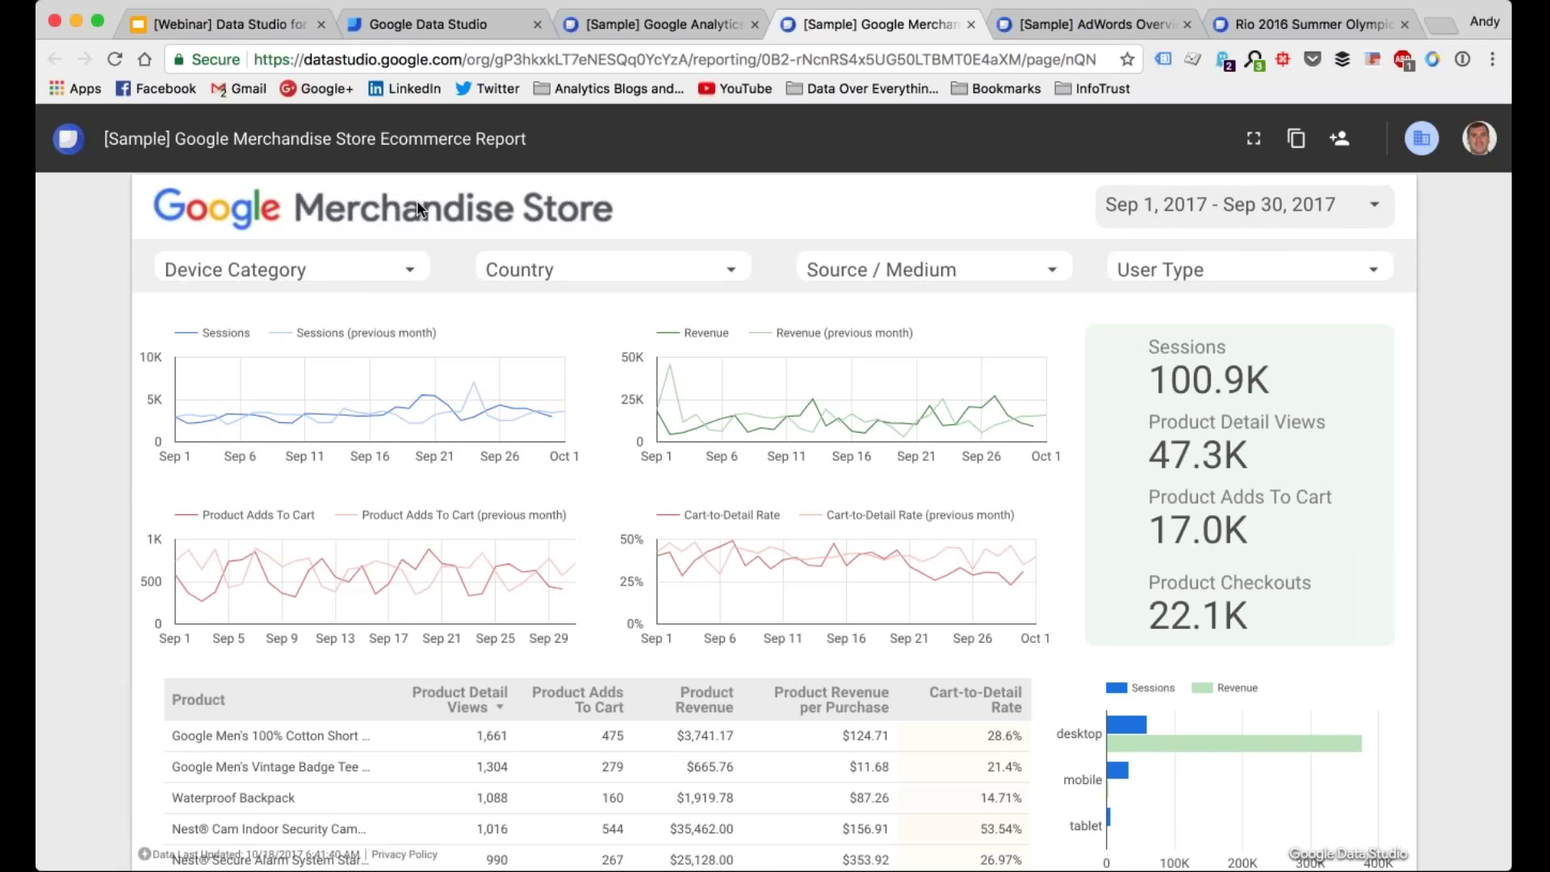
{"action": "left_click", "coordinate": [323, 270]}
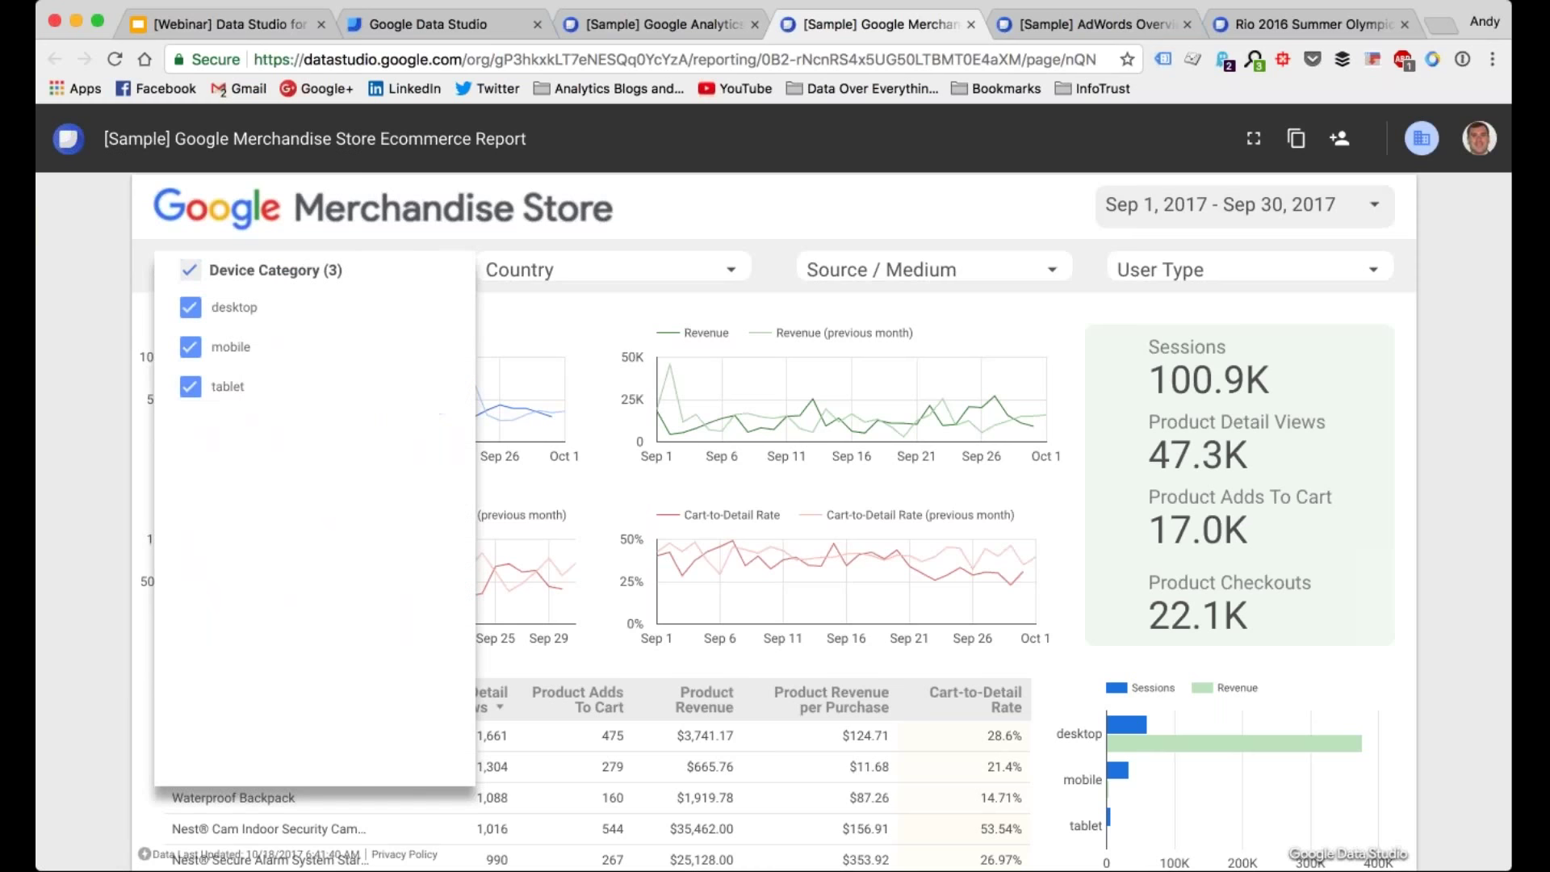
{"action": "left_click", "coordinate": [560, 308]}
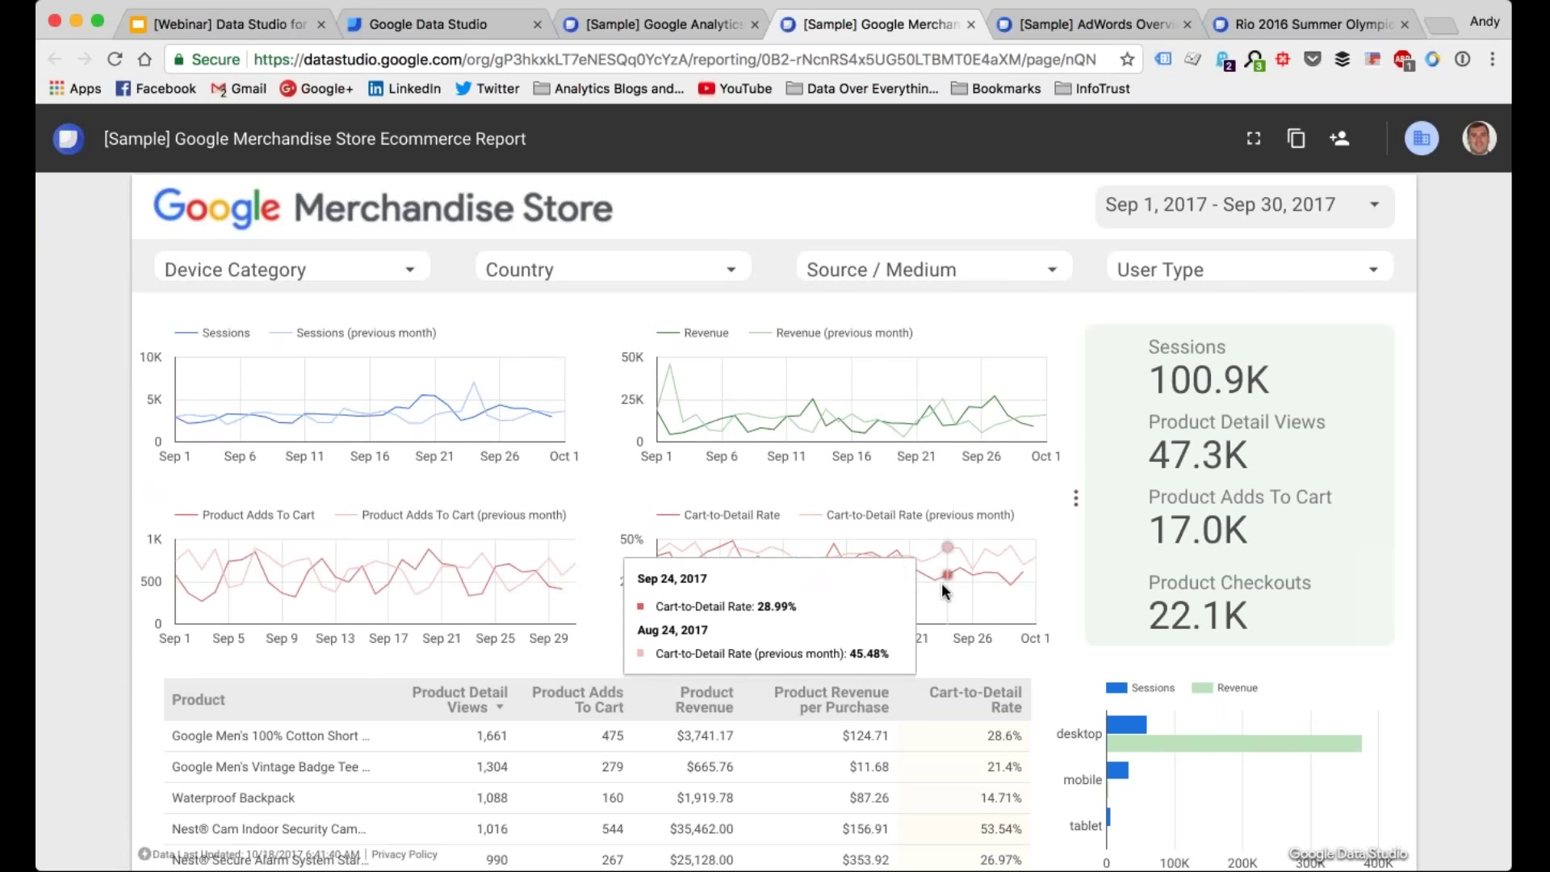
Step: Sort the product table by Product Revenue per Purchase, and the Source / Medium table by Ecommerce Conversion Rate and finally by Revenue
{"action": "scroll", "coordinate": [941, 584], "scroll_direction": "down", "scroll_amount": 4}
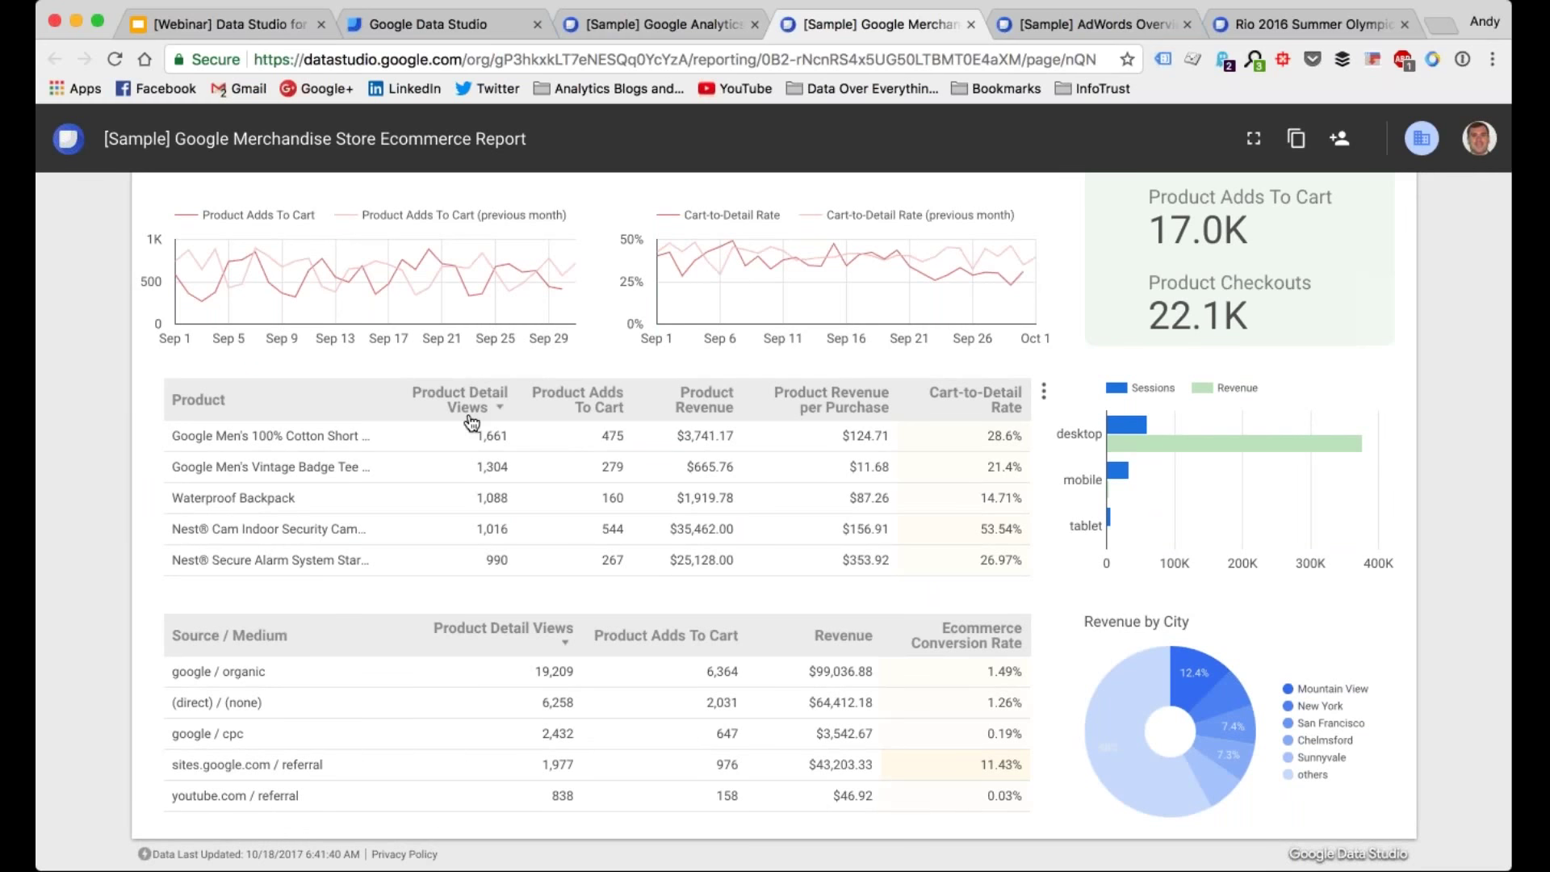
{"action": "left_click", "coordinate": [854, 408]}
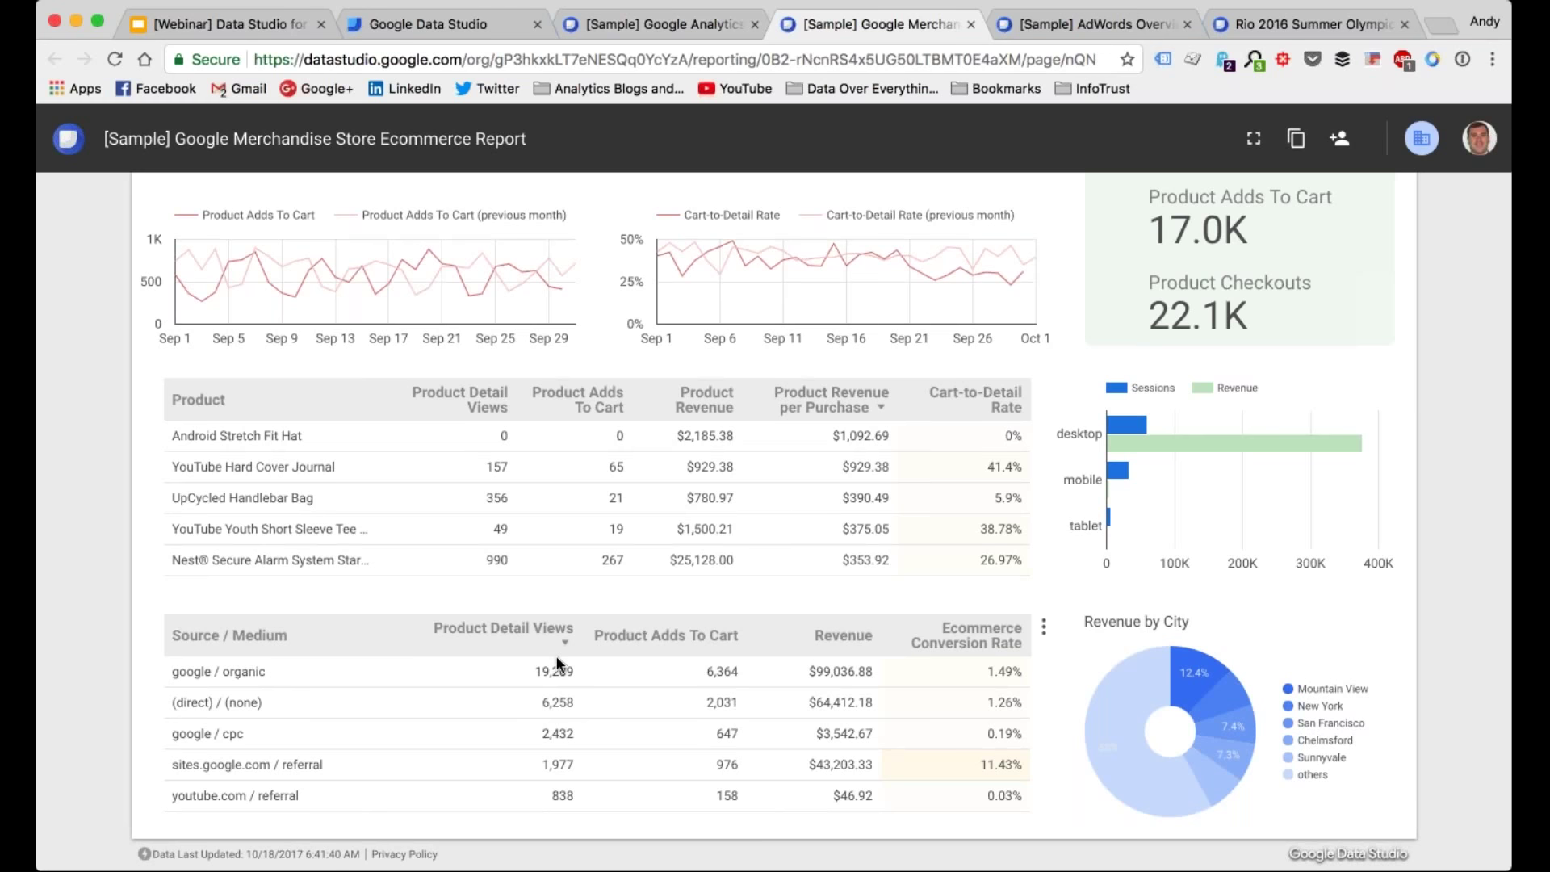
{"action": "left_click", "coordinate": [969, 635]}
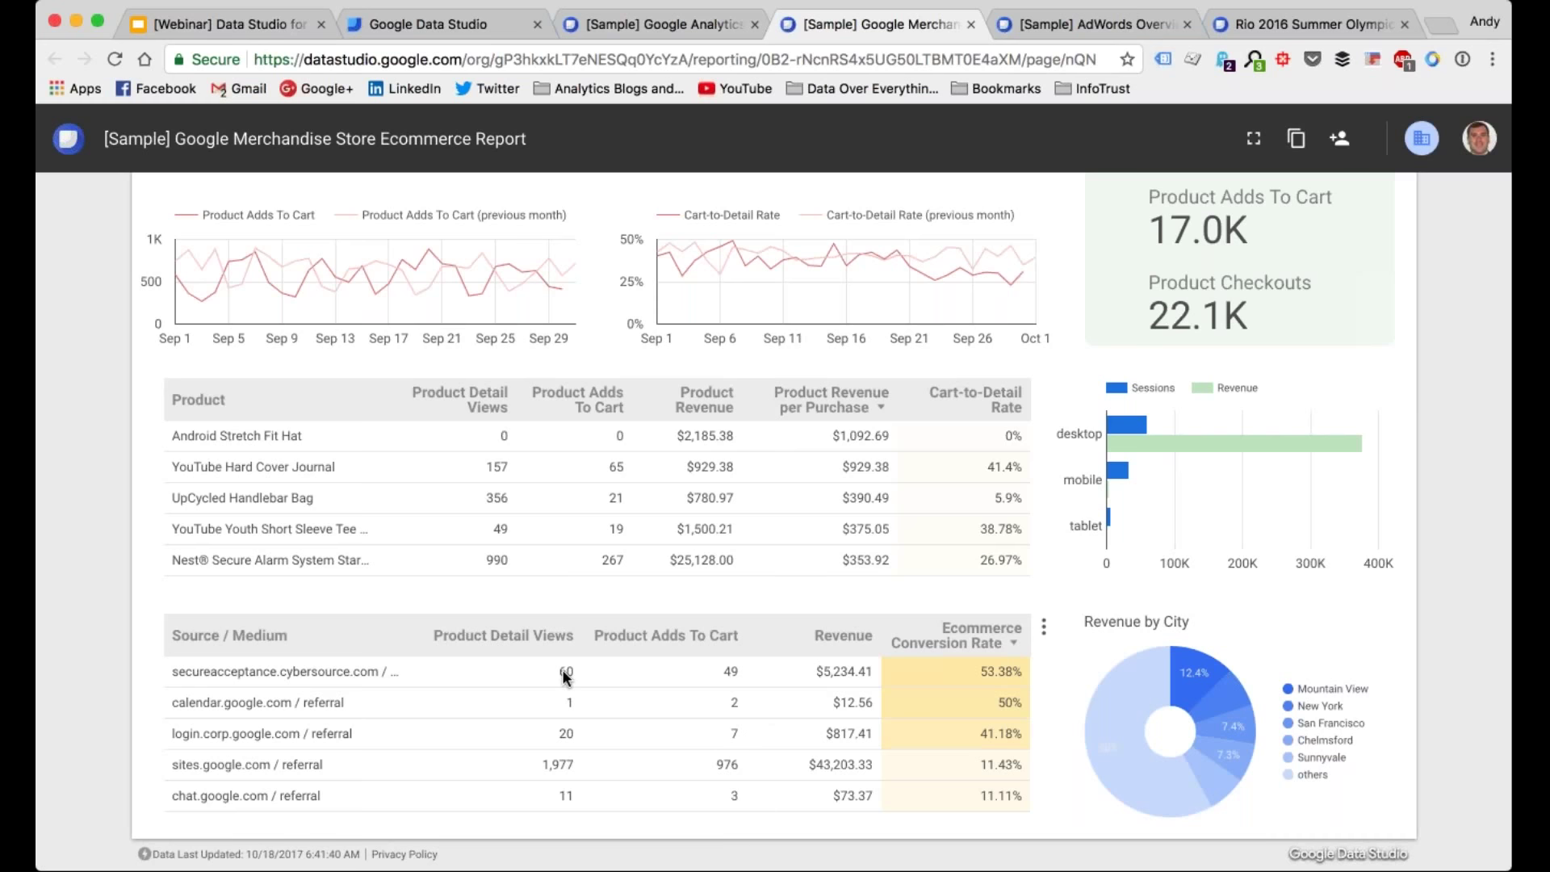
{"action": "left_click", "coordinate": [631, 651]}
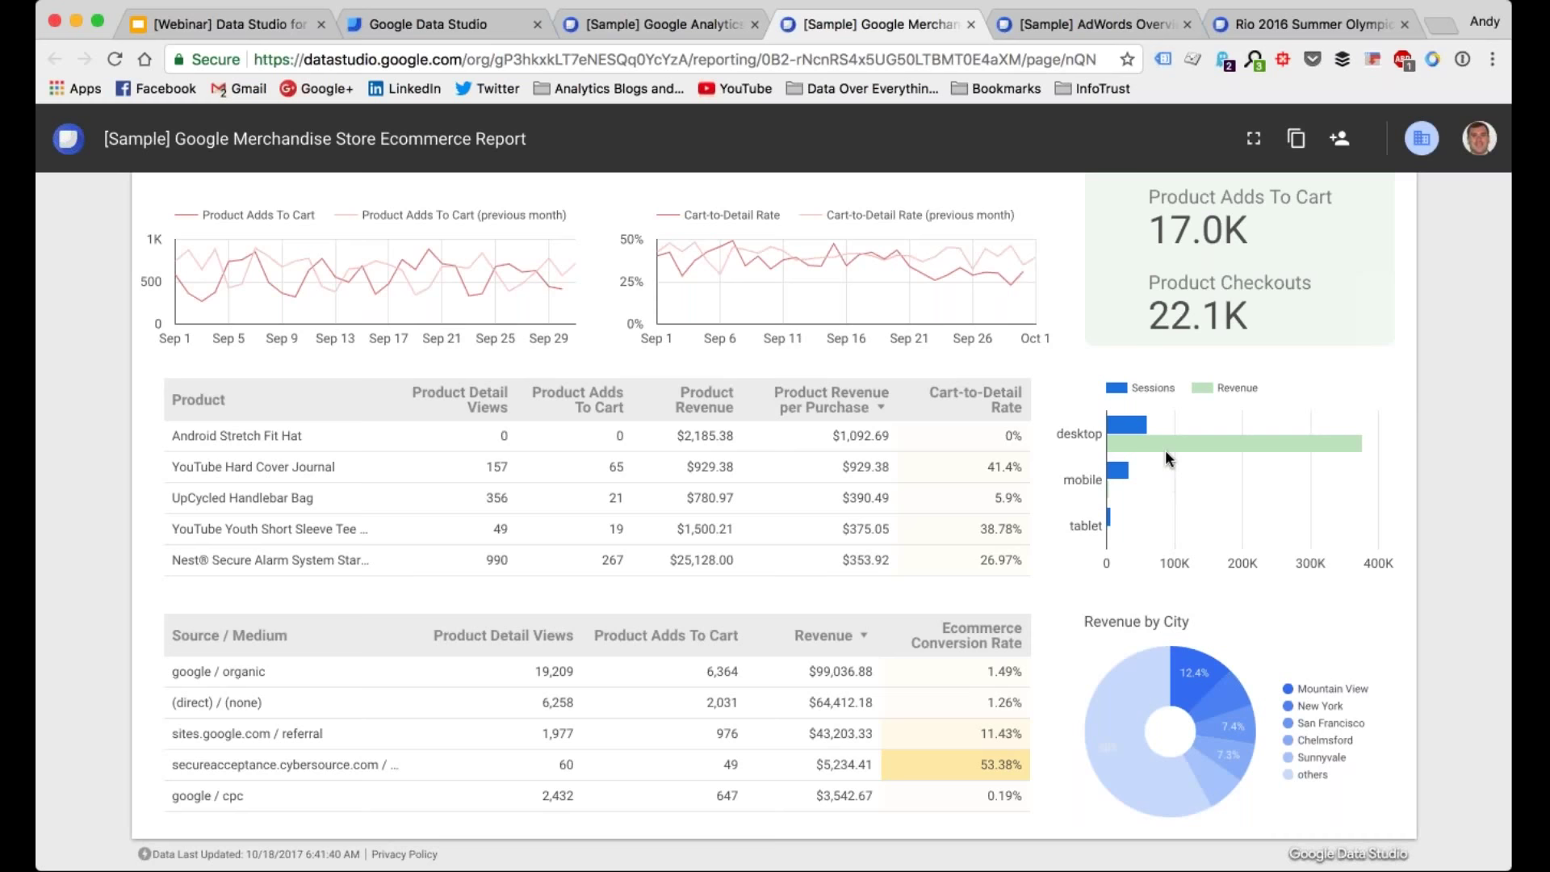
Step: Examine the sessions and revenue bars by device and the individual slices of the Revenue by City chart
{"action": "mouse_move", "coordinate": [1143, 417]}
{"action": "mouse_move", "coordinate": [1108, 698]}
{"action": "mouse_move", "coordinate": [1203, 677]}
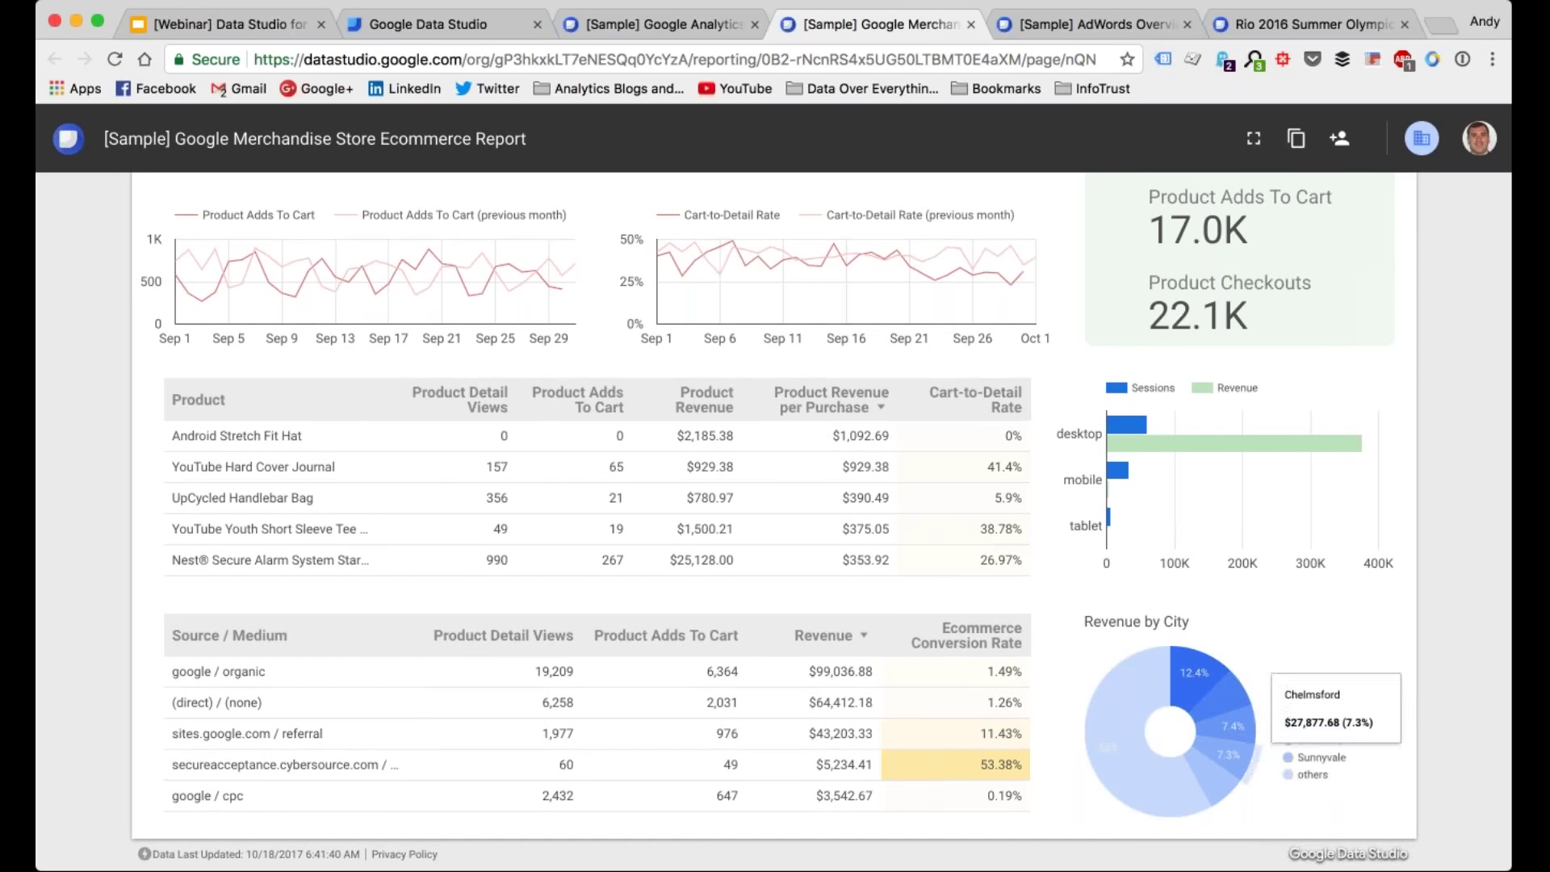
{"action": "mouse_move", "coordinate": [1162, 799]}
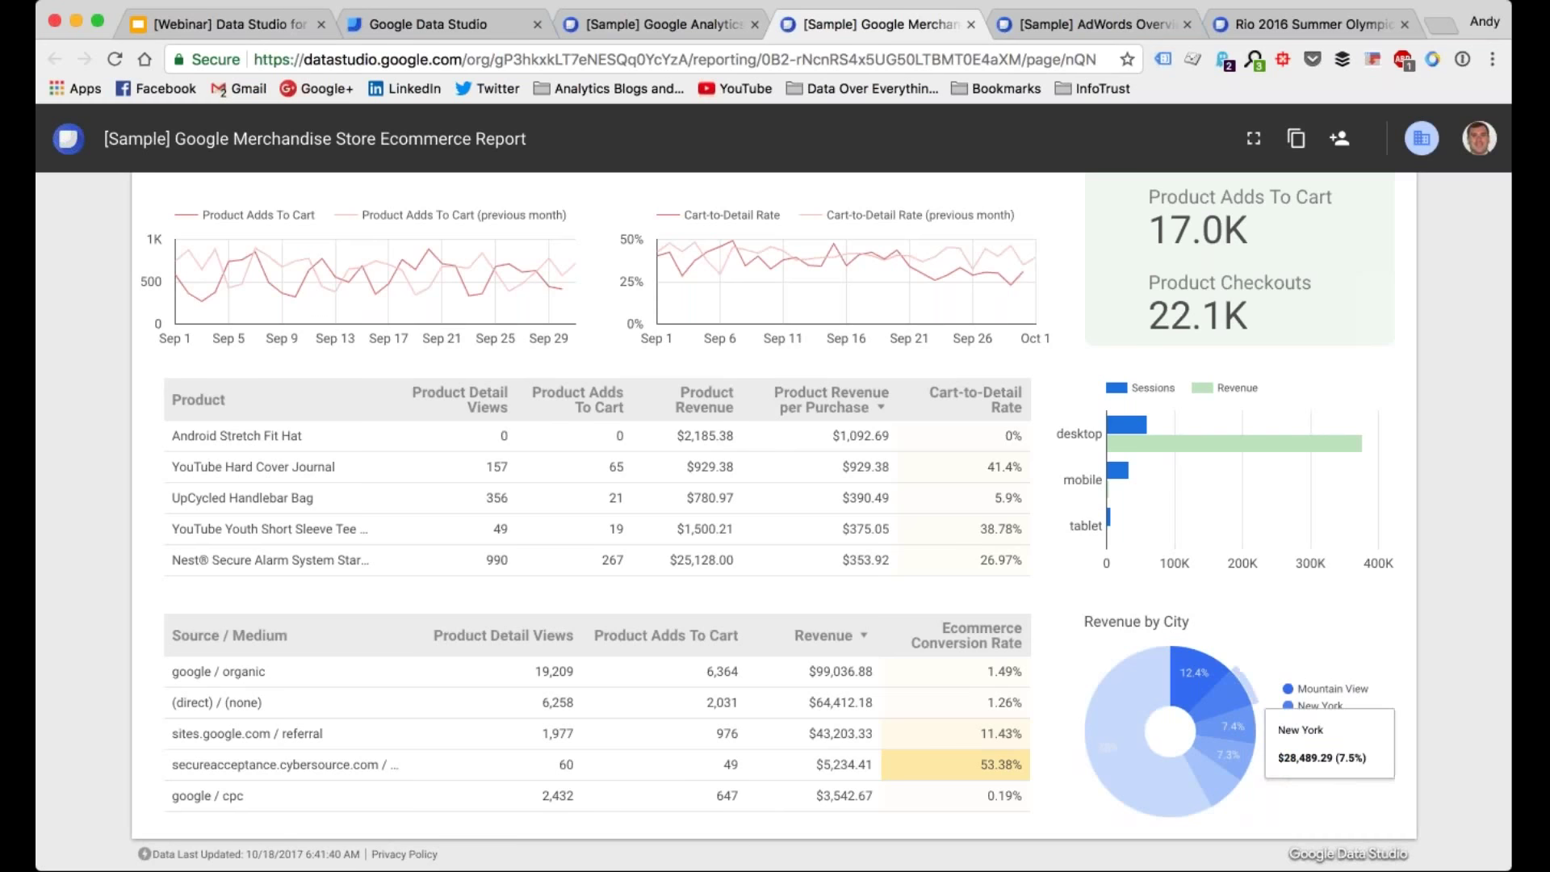
{"action": "mouse_move", "coordinate": [1122, 771]}
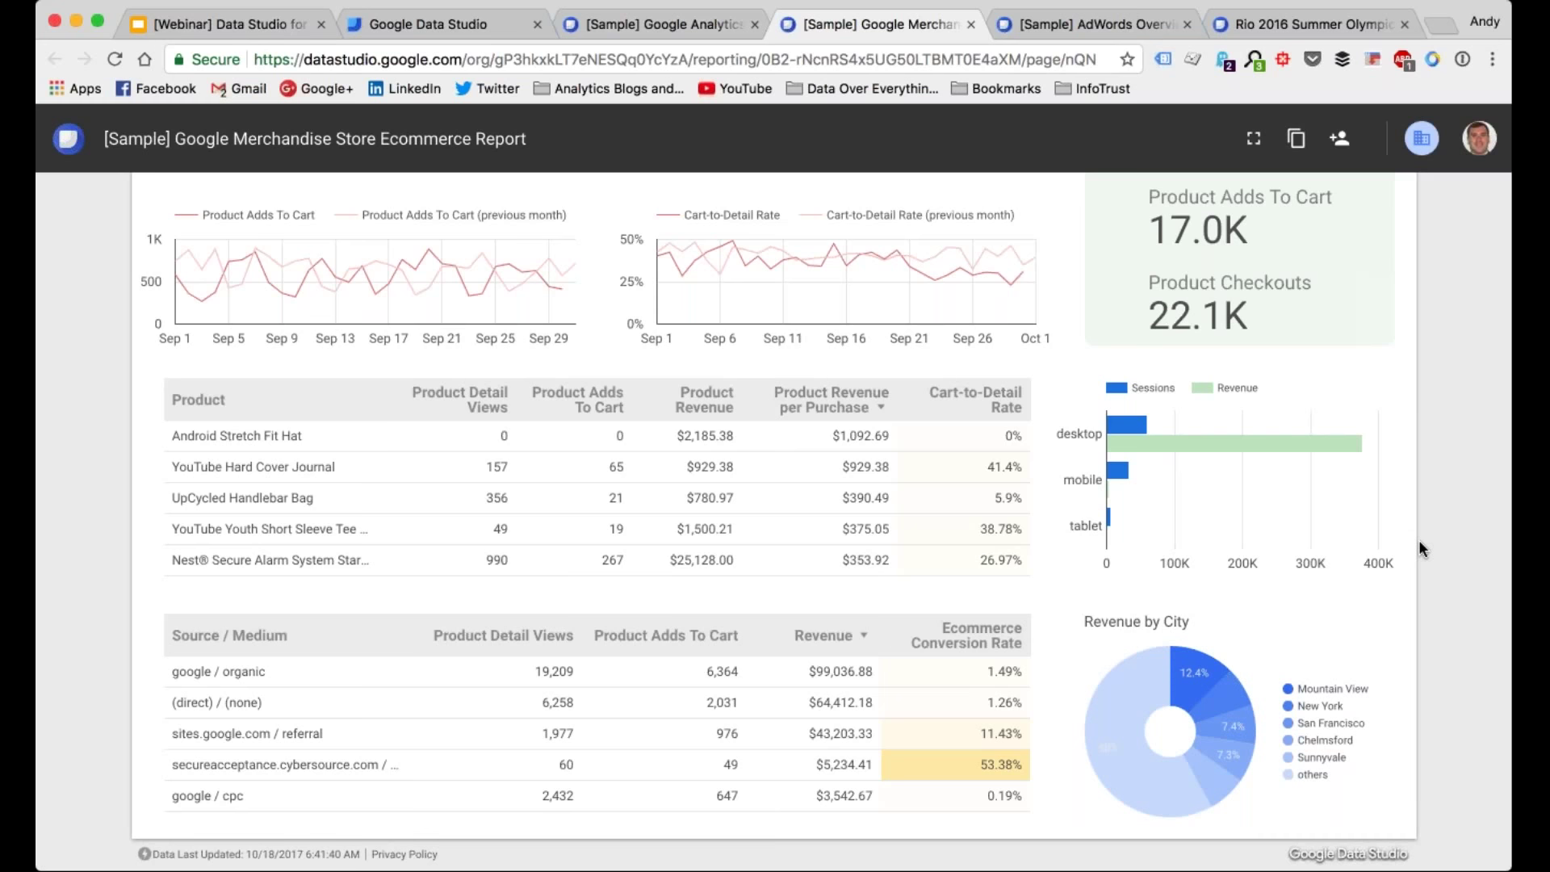
Step: Restrict the Device Category filter to mobile only and look over the filtered charts and tables
{"action": "scroll", "coordinate": [1418, 539], "scroll_direction": "up", "scroll_amount": 5}
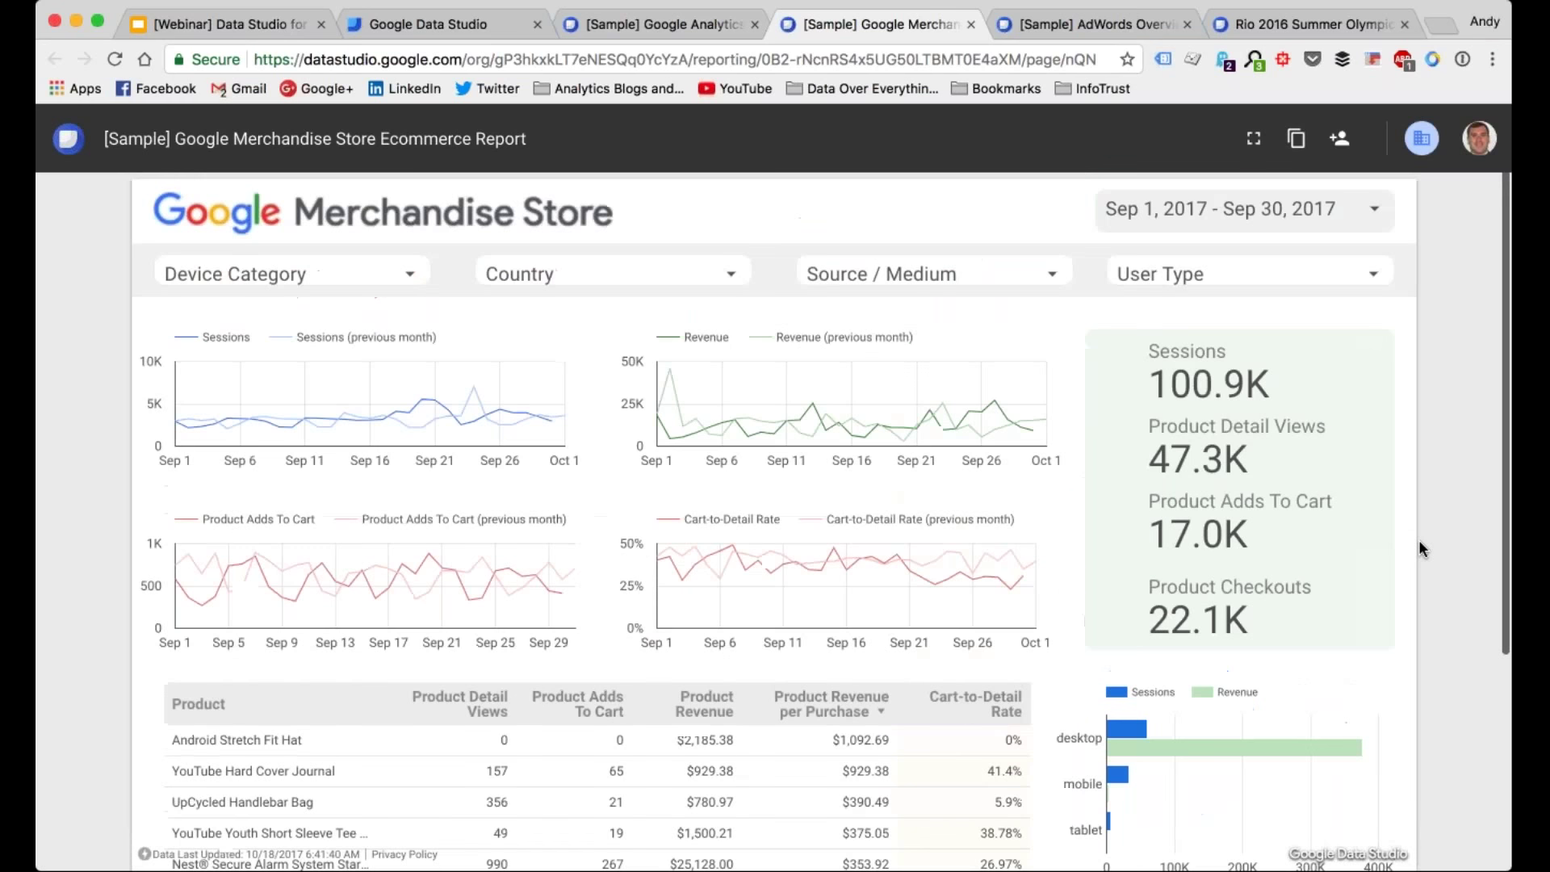
{"action": "left_click", "coordinate": [323, 294]}
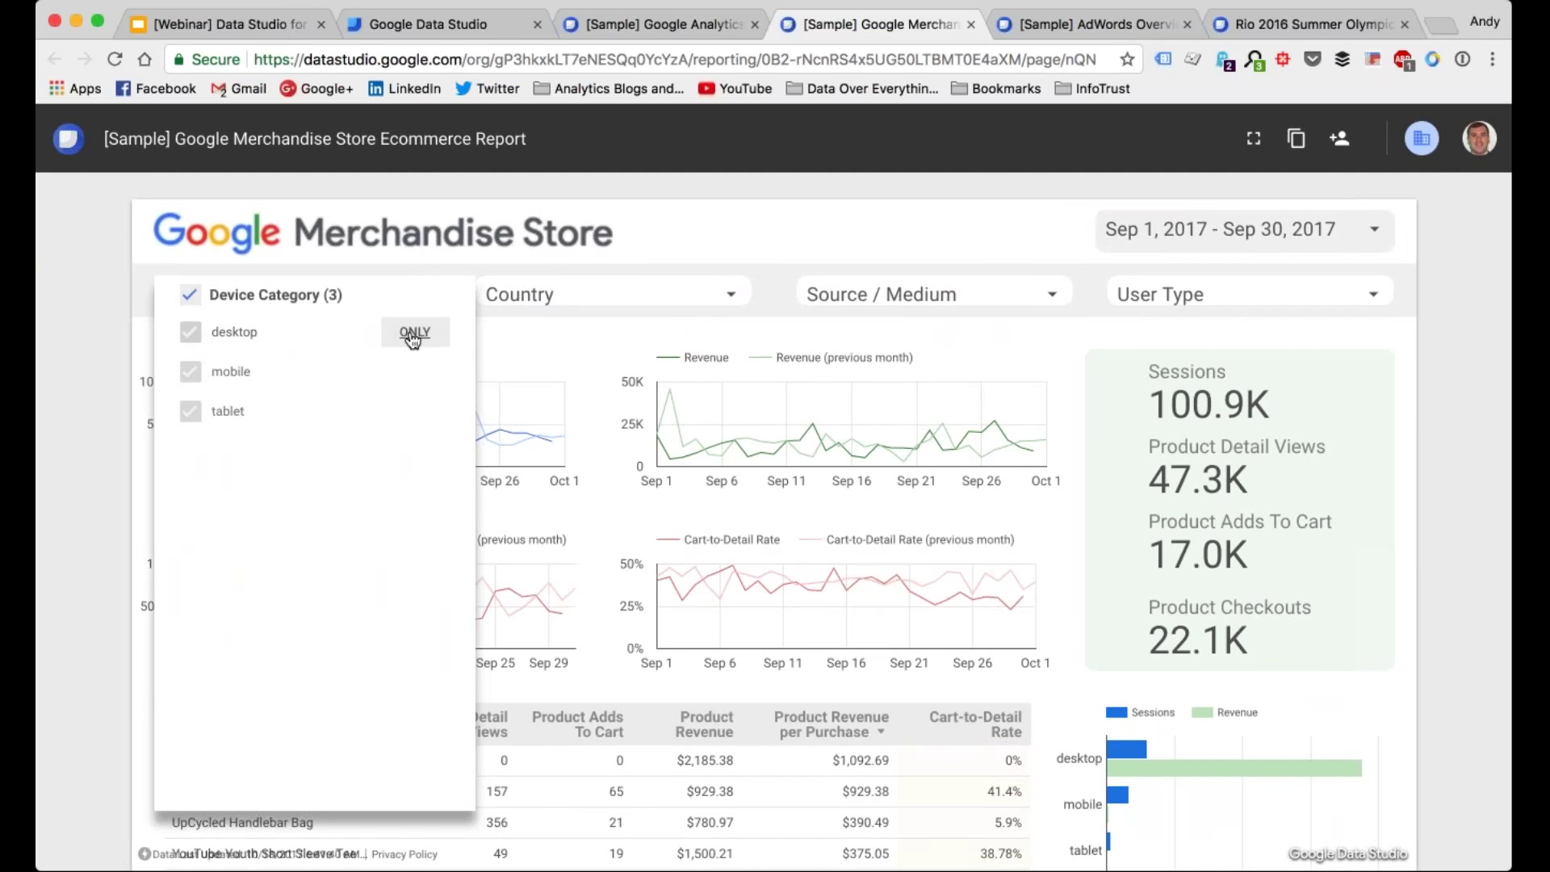
{"action": "left_click", "coordinate": [415, 374]}
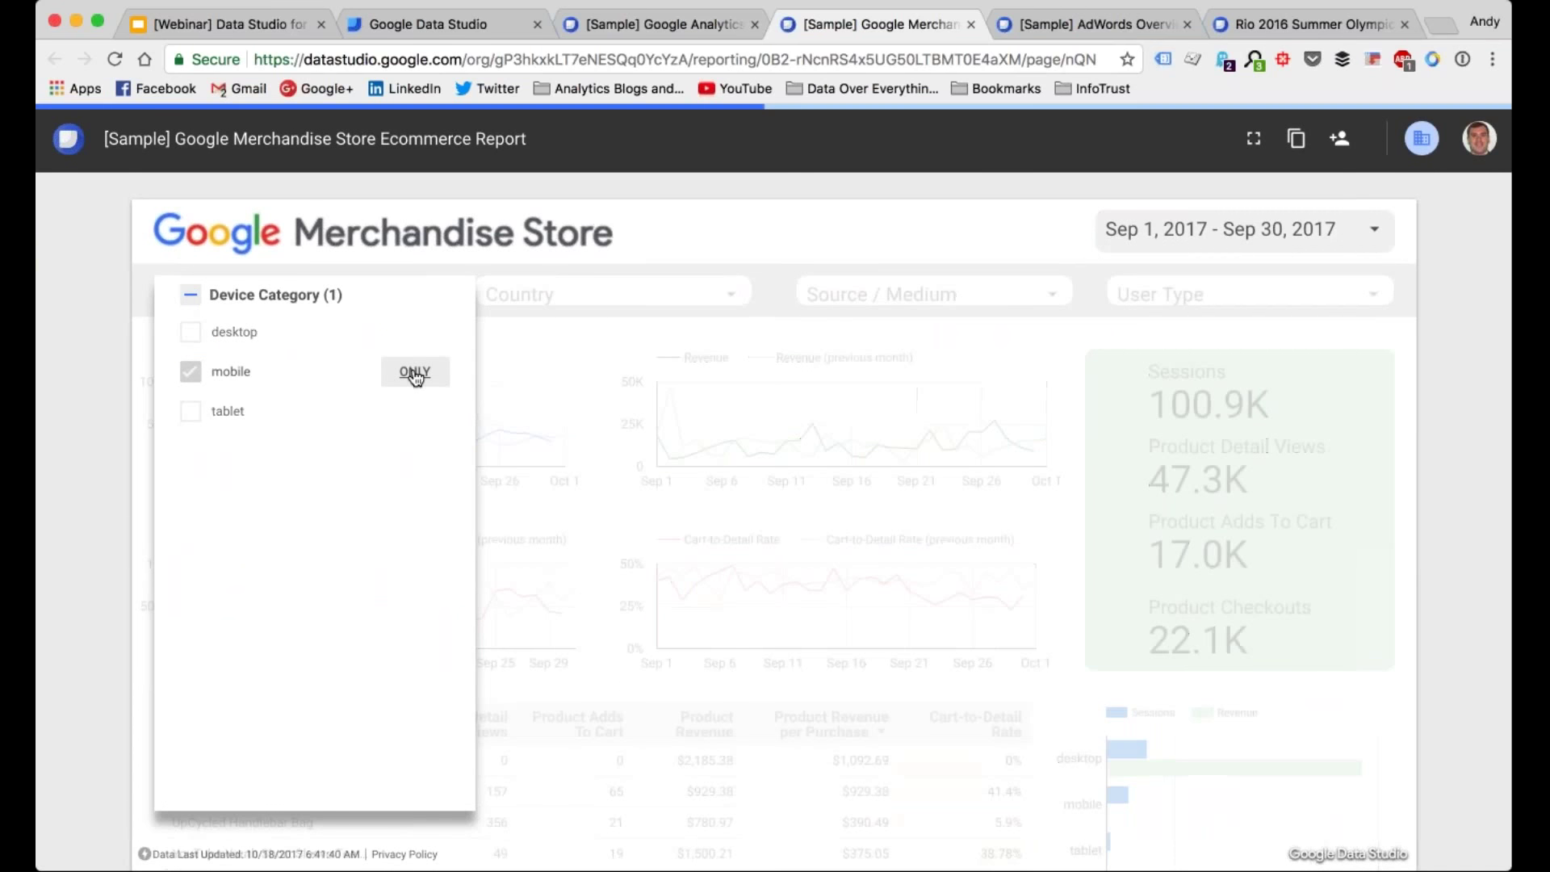
{"action": "left_click", "coordinate": [1438, 416]}
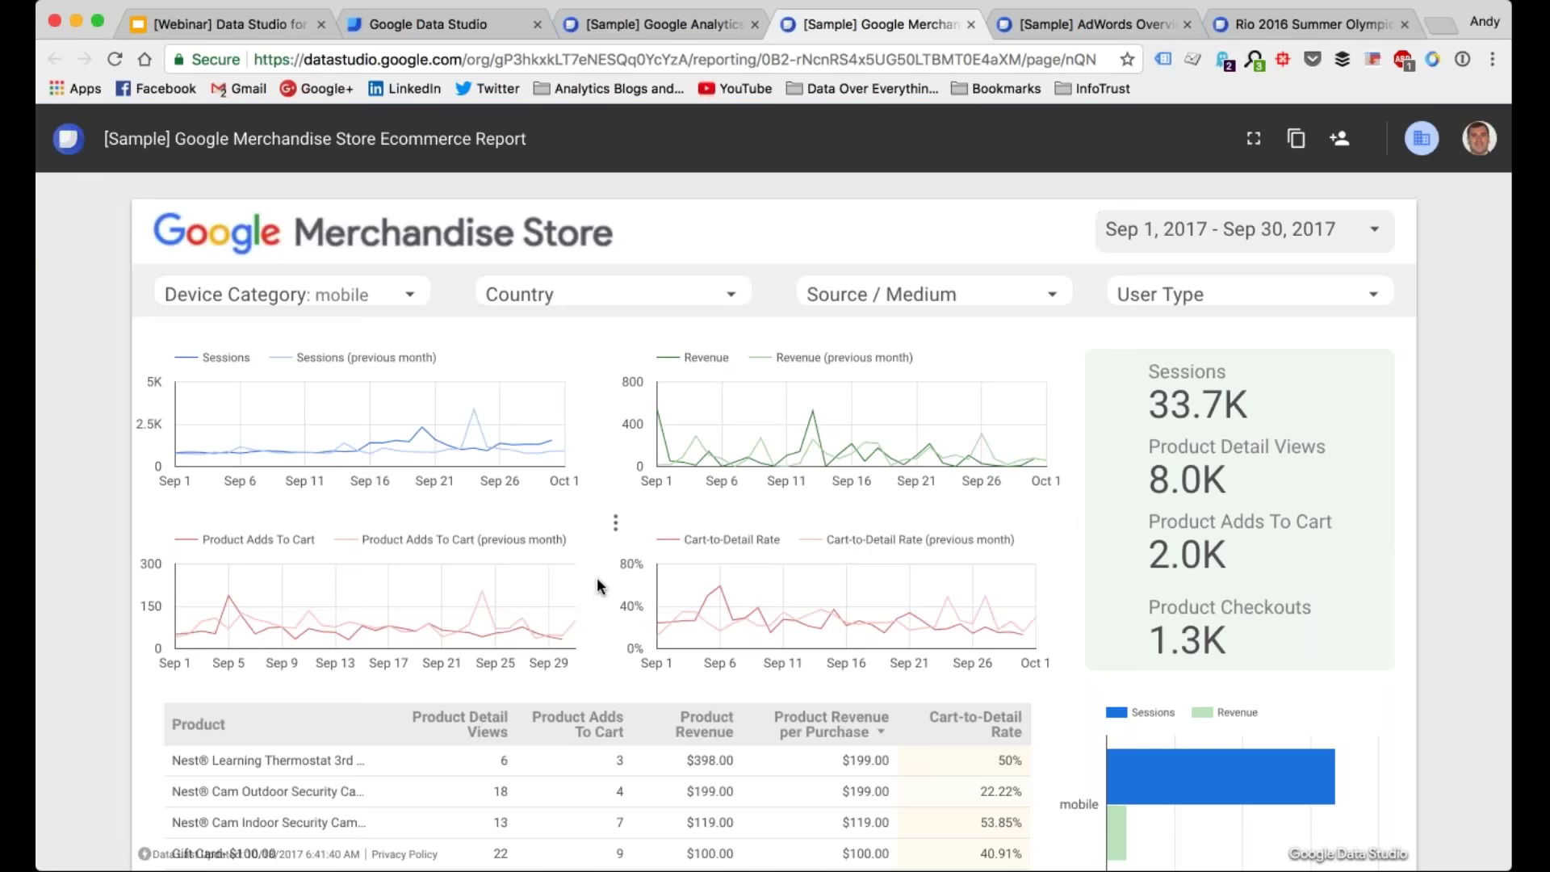
{"action": "scroll", "coordinate": [597, 582], "scroll_direction": "down", "scroll_amount": 4}
{"action": "scroll", "coordinate": [597, 577], "scroll_direction": "up", "scroll_amount": 2}
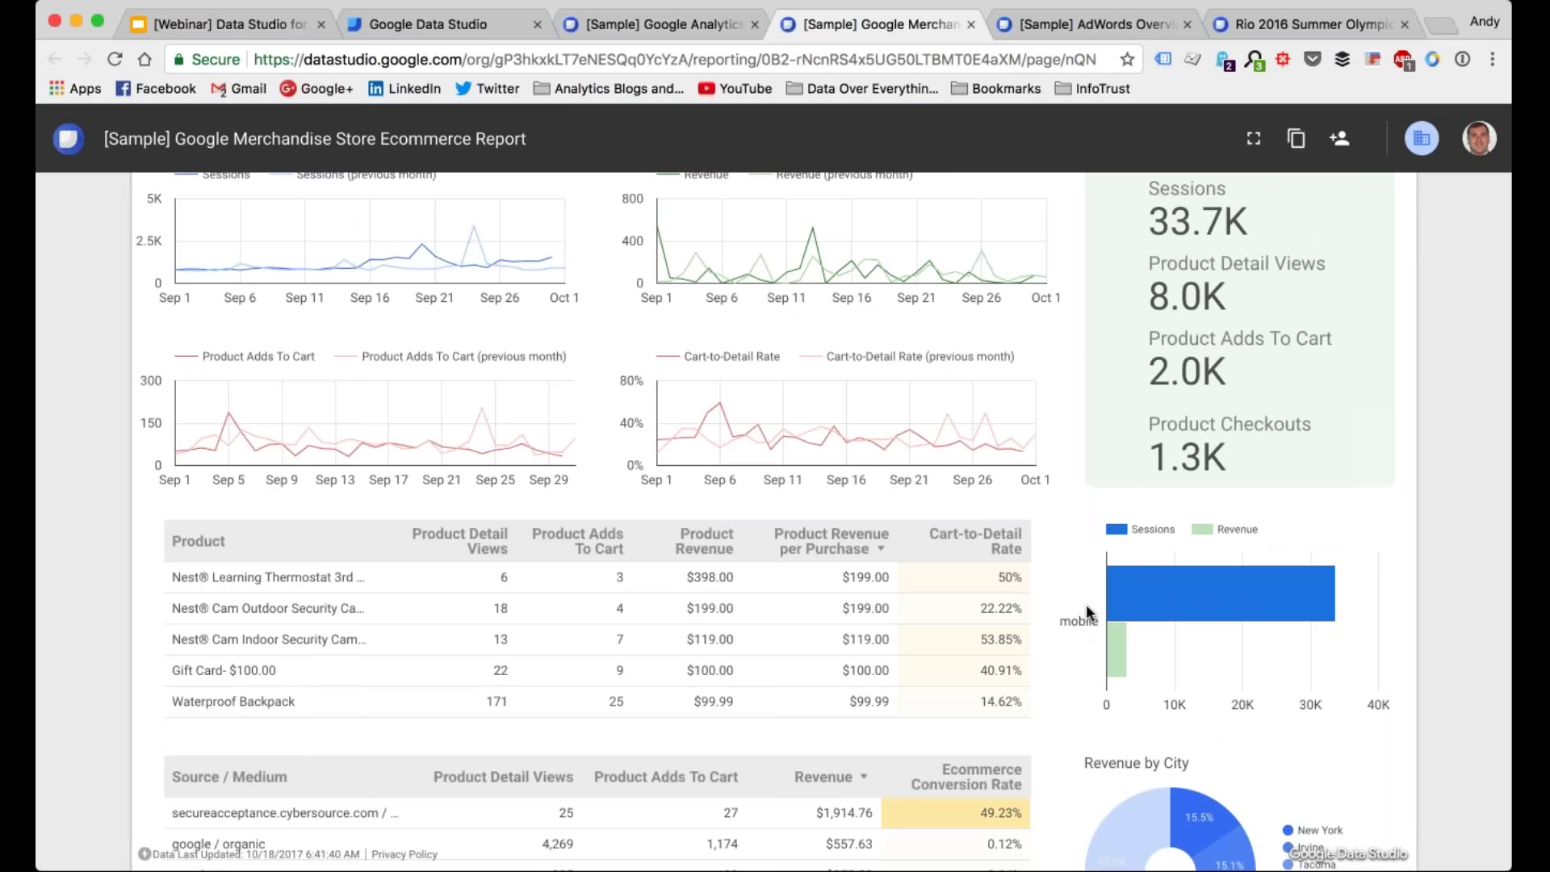
{"action": "scroll", "coordinate": [1087, 603], "scroll_direction": "up", "scroll_amount": 3}
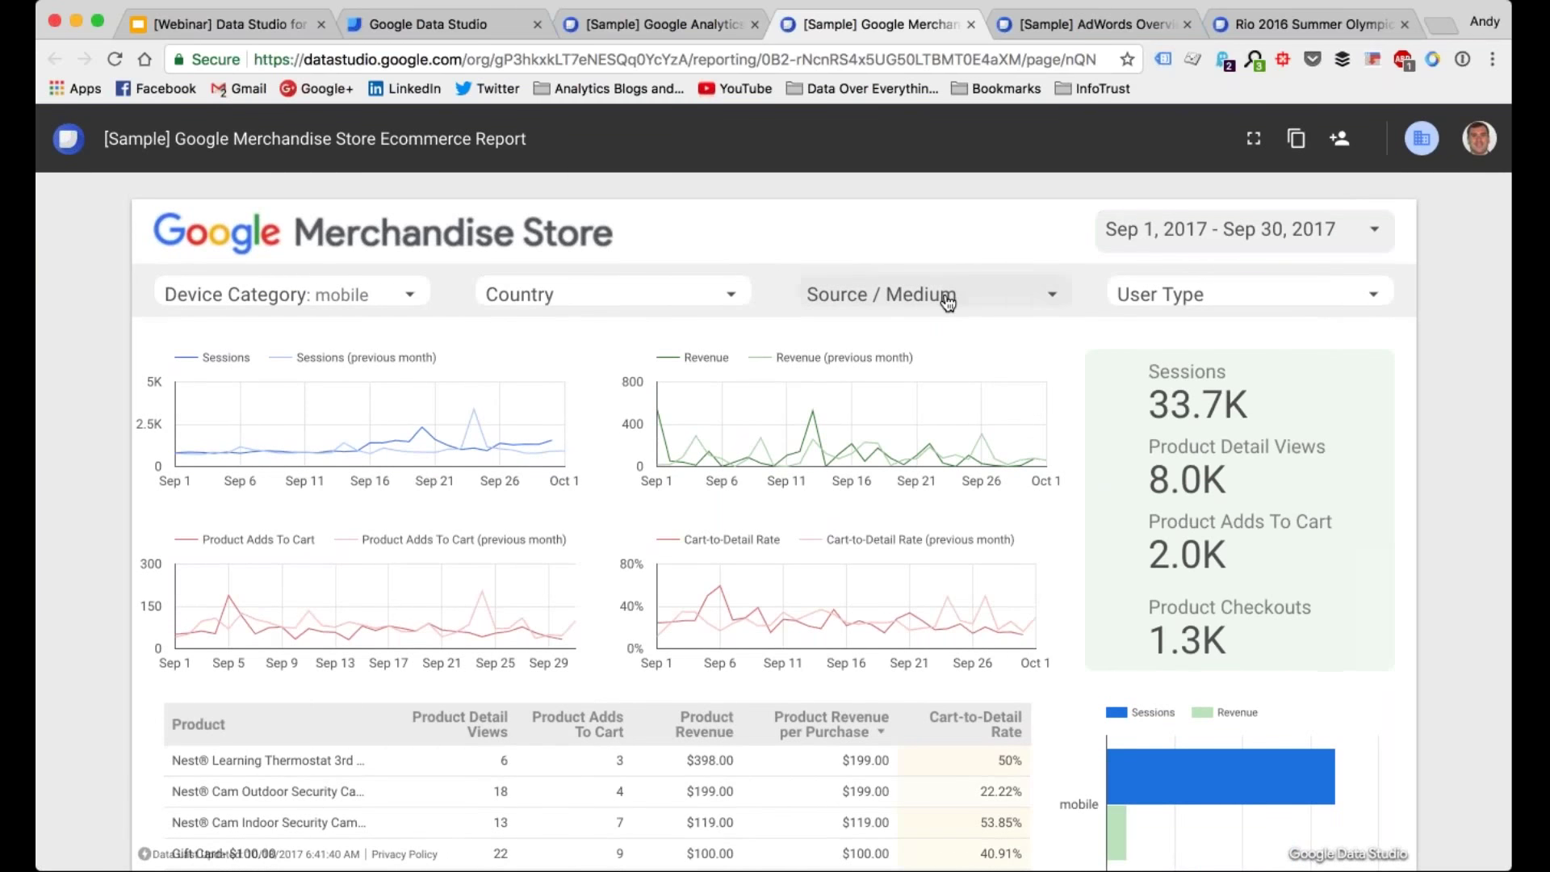
Step: Restrict the Country filter to United States only
{"action": "left_click", "coordinate": [726, 297]}
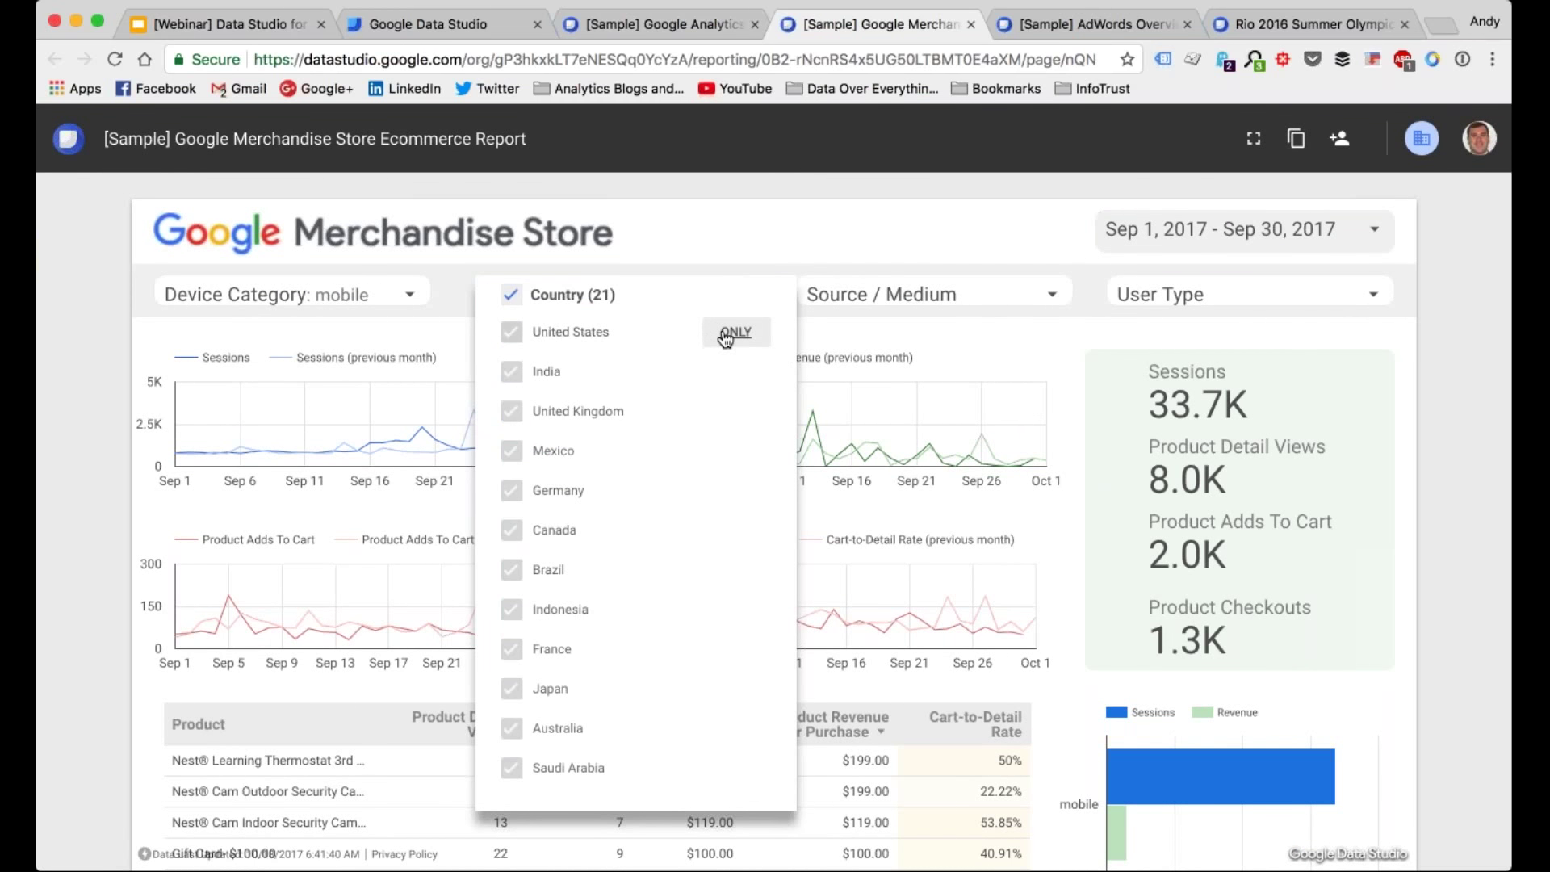
{"action": "left_click", "coordinate": [727, 337]}
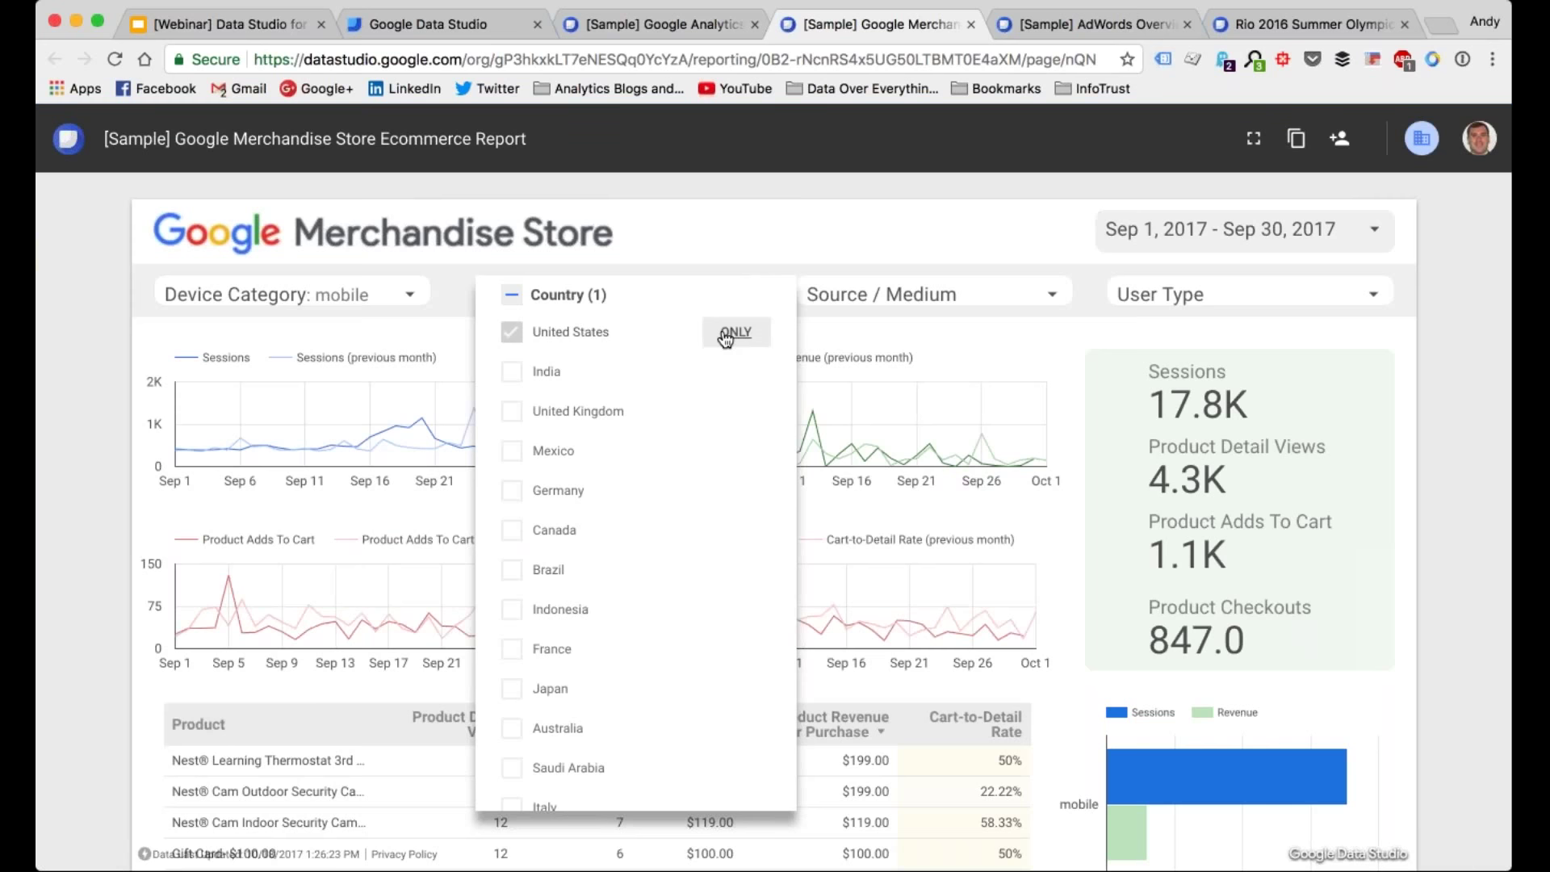
{"action": "left_click", "coordinate": [866, 251]}
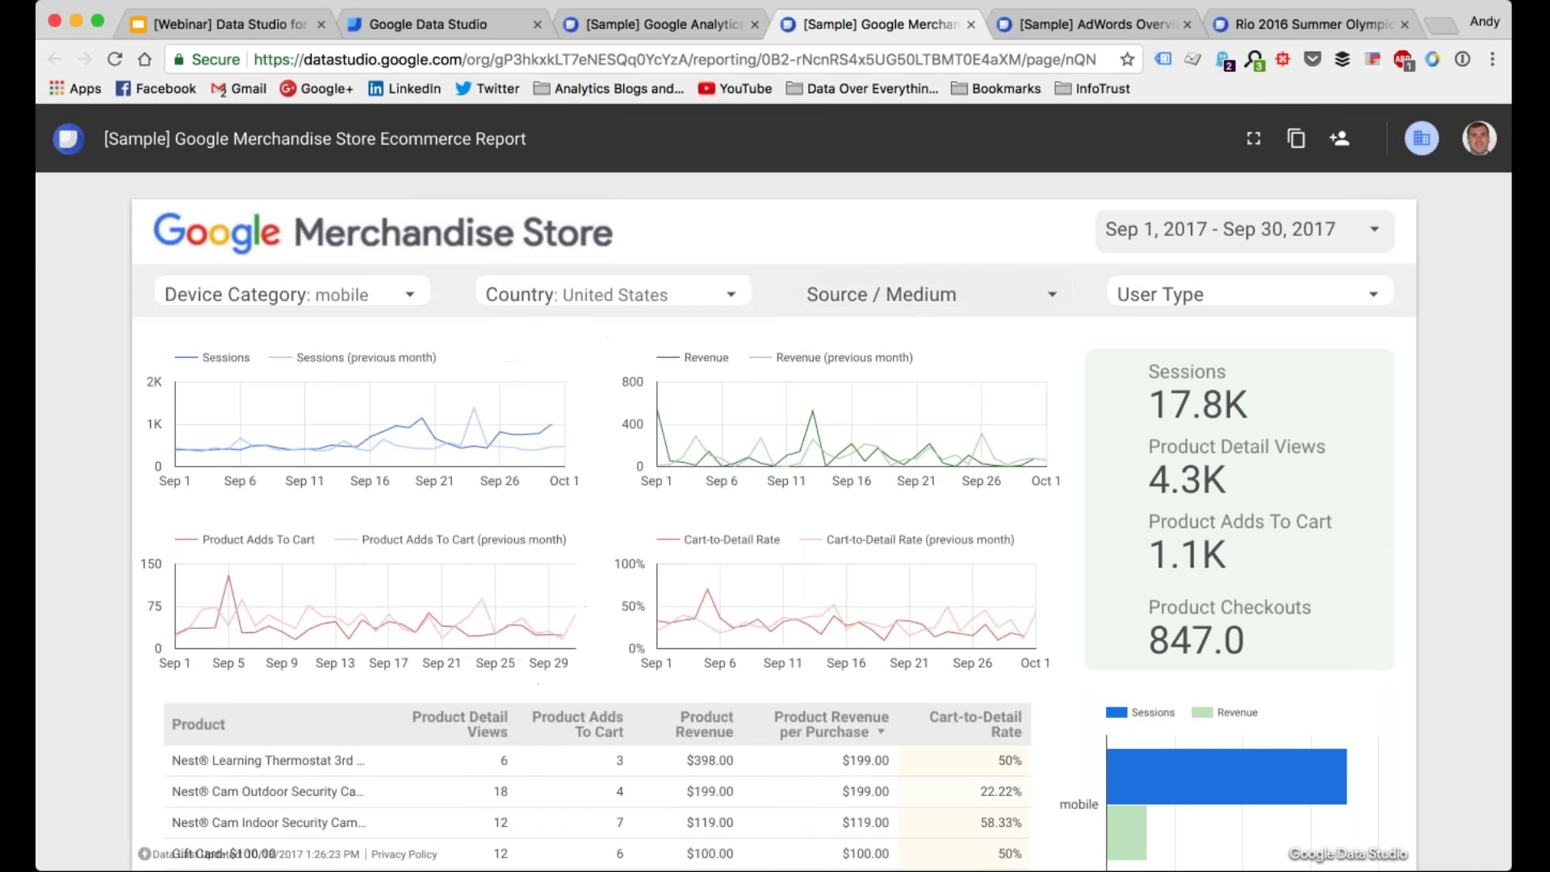
Step: Restrict the Source / Medium filter to google / organic only and look over the filtered charts and tables
{"action": "left_click", "coordinate": [932, 292]}
{"action": "mouse_move", "coordinate": [894, 347]}
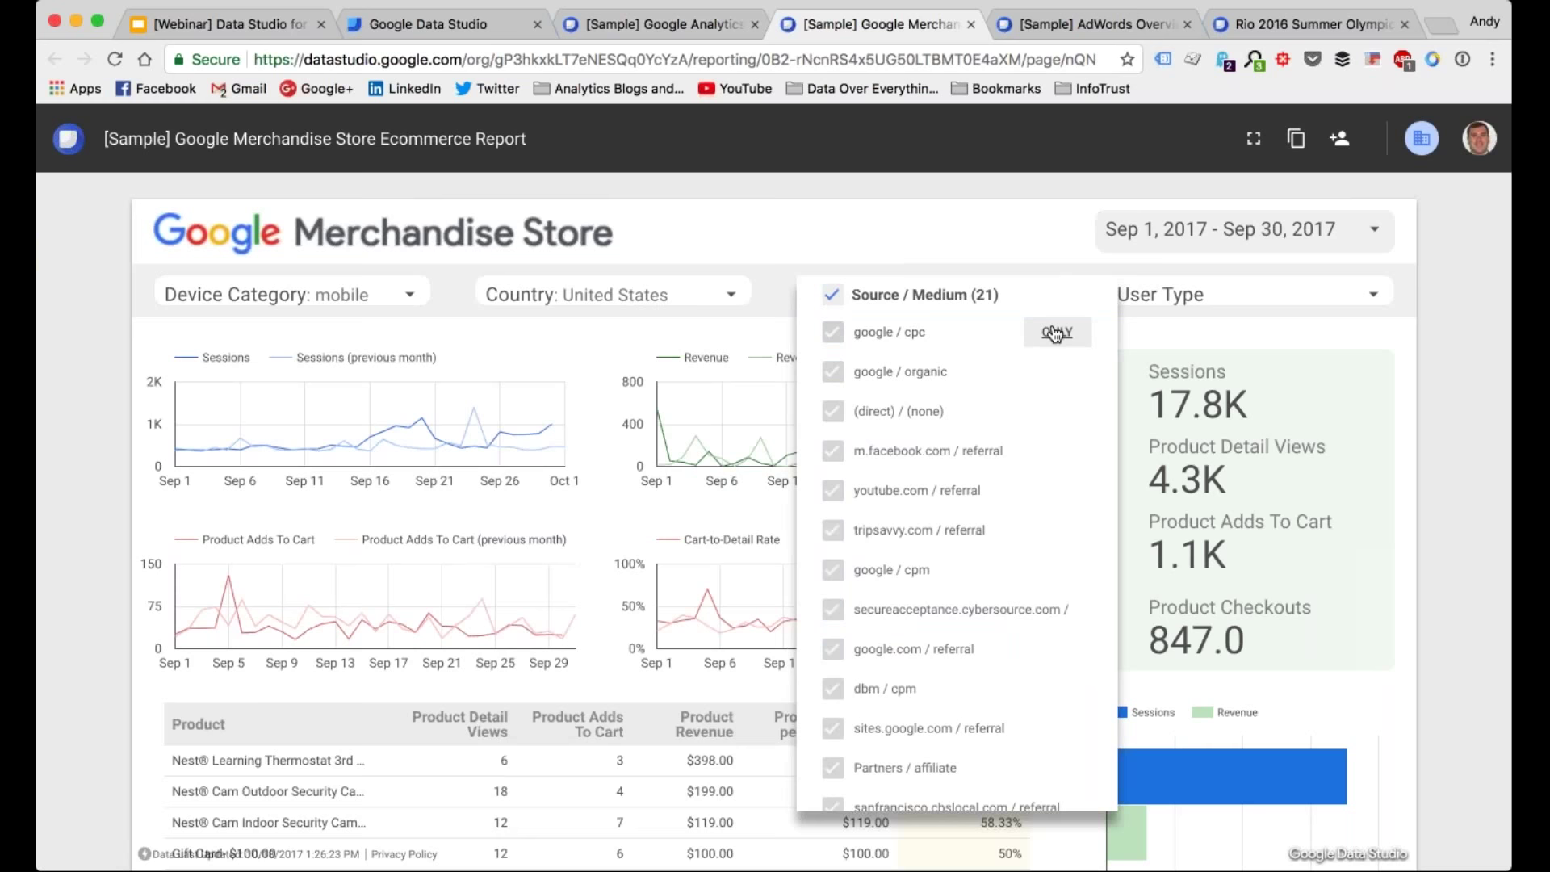
{"action": "left_click", "coordinate": [1059, 373]}
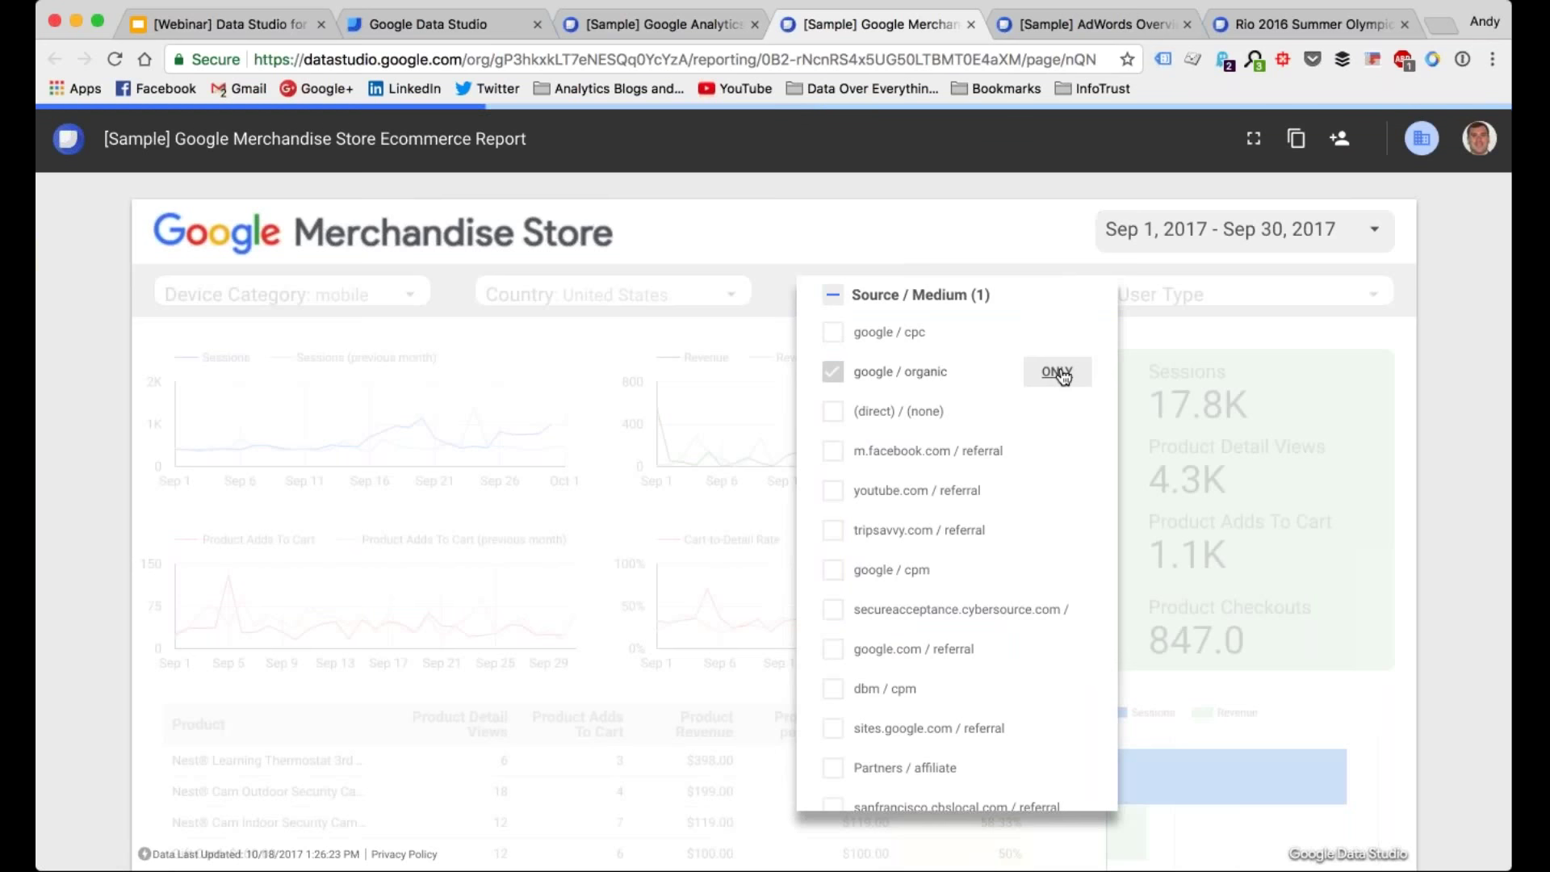
{"action": "left_click", "coordinate": [1421, 342]}
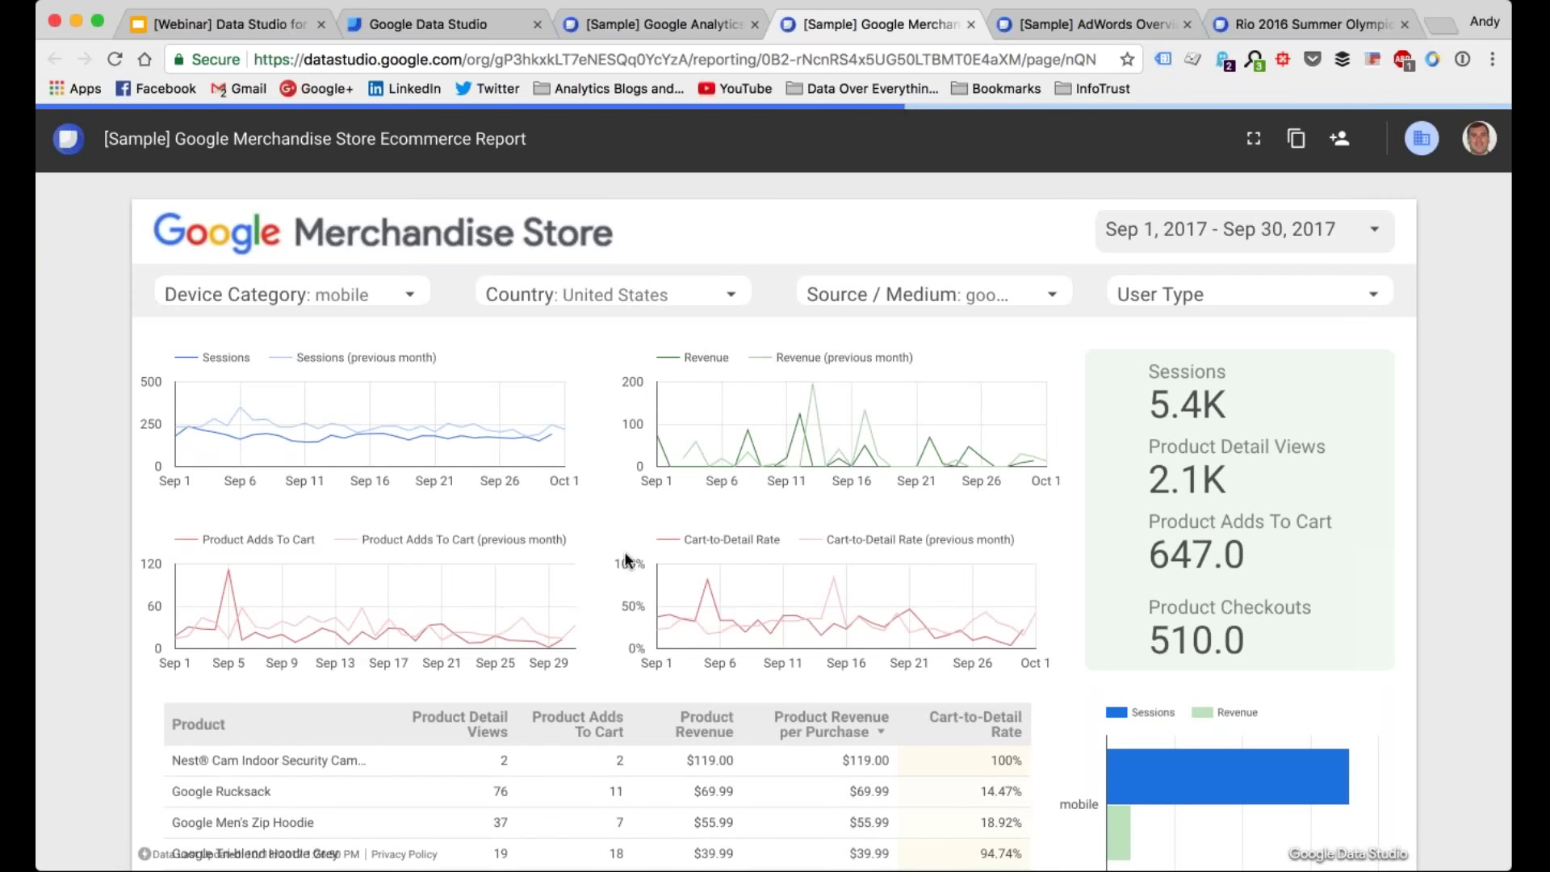
{"action": "scroll", "coordinate": [521, 614], "scroll_direction": "down", "scroll_amount": 3}
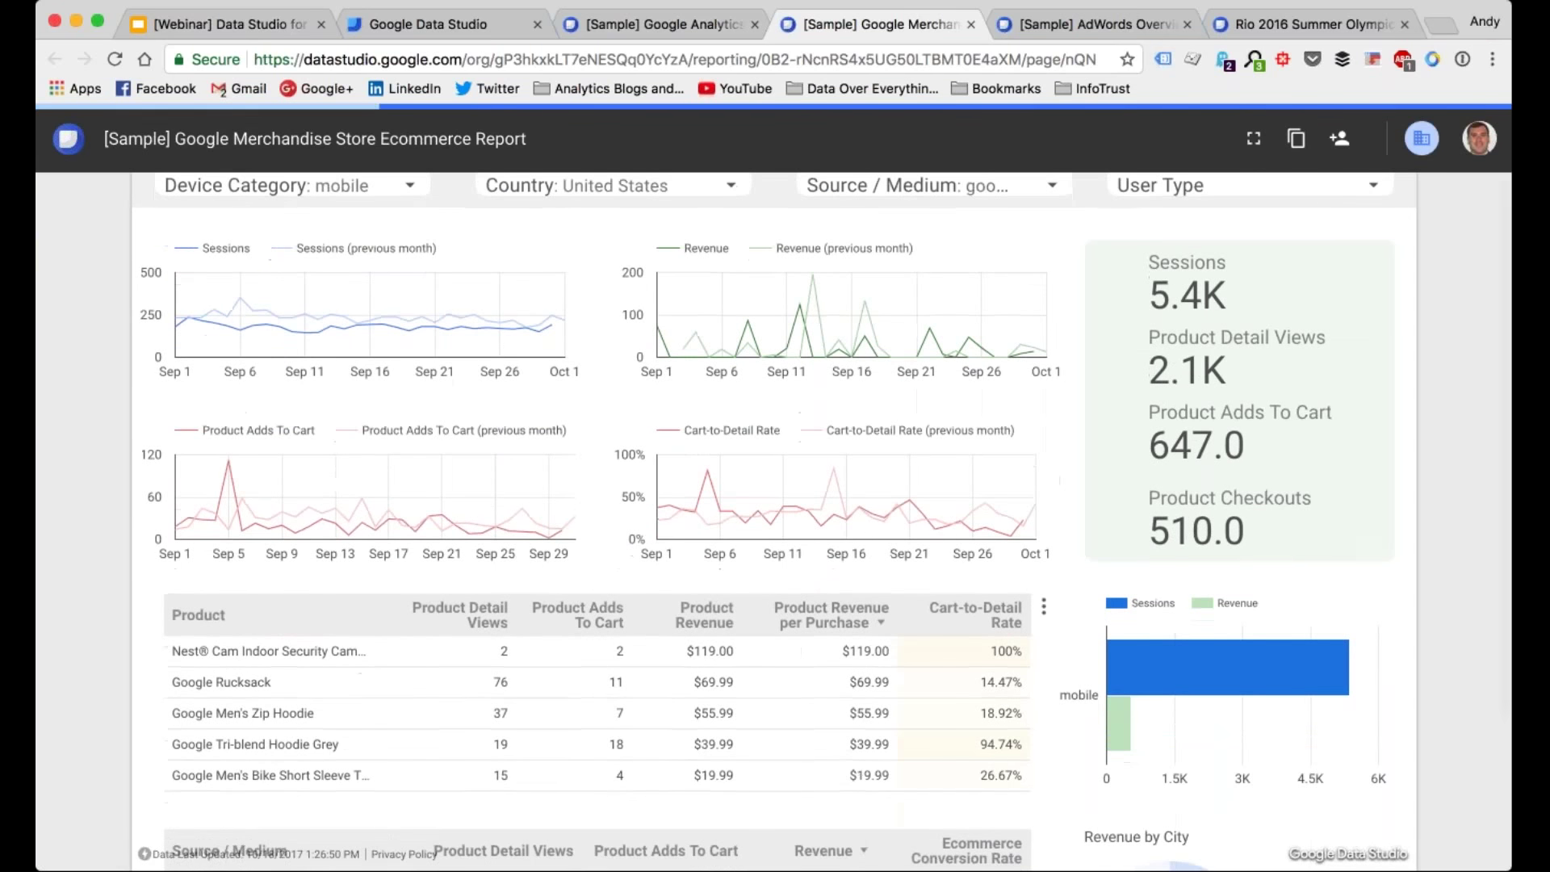
{"action": "scroll", "coordinate": [521, 614], "scroll_direction": "down", "scroll_amount": 5}
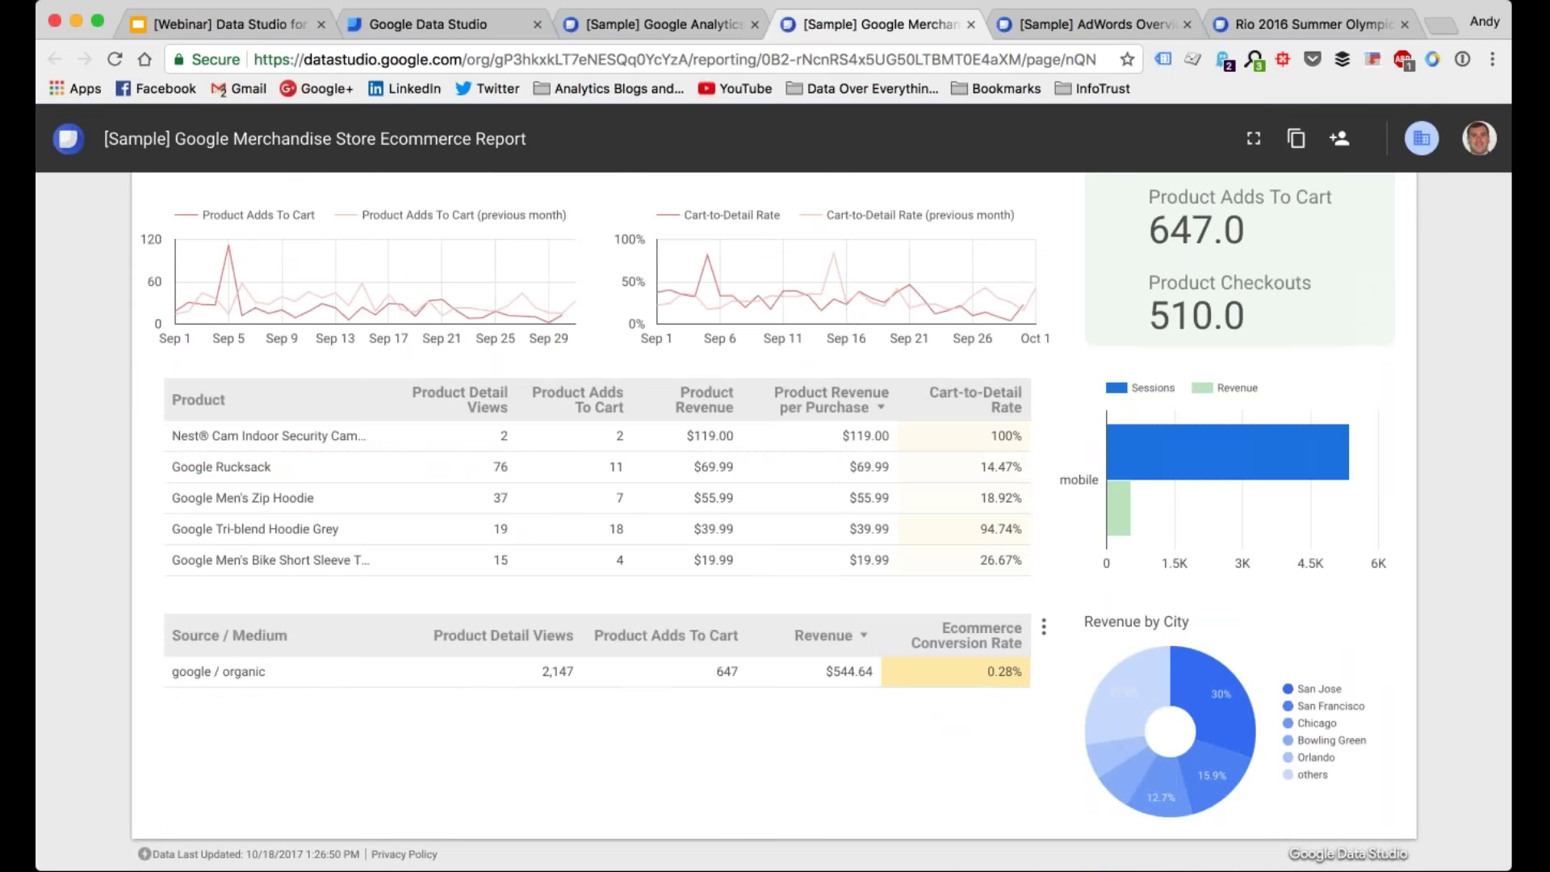
{"action": "scroll", "coordinate": [521, 614], "scroll_direction": "up", "scroll_amount": 9}
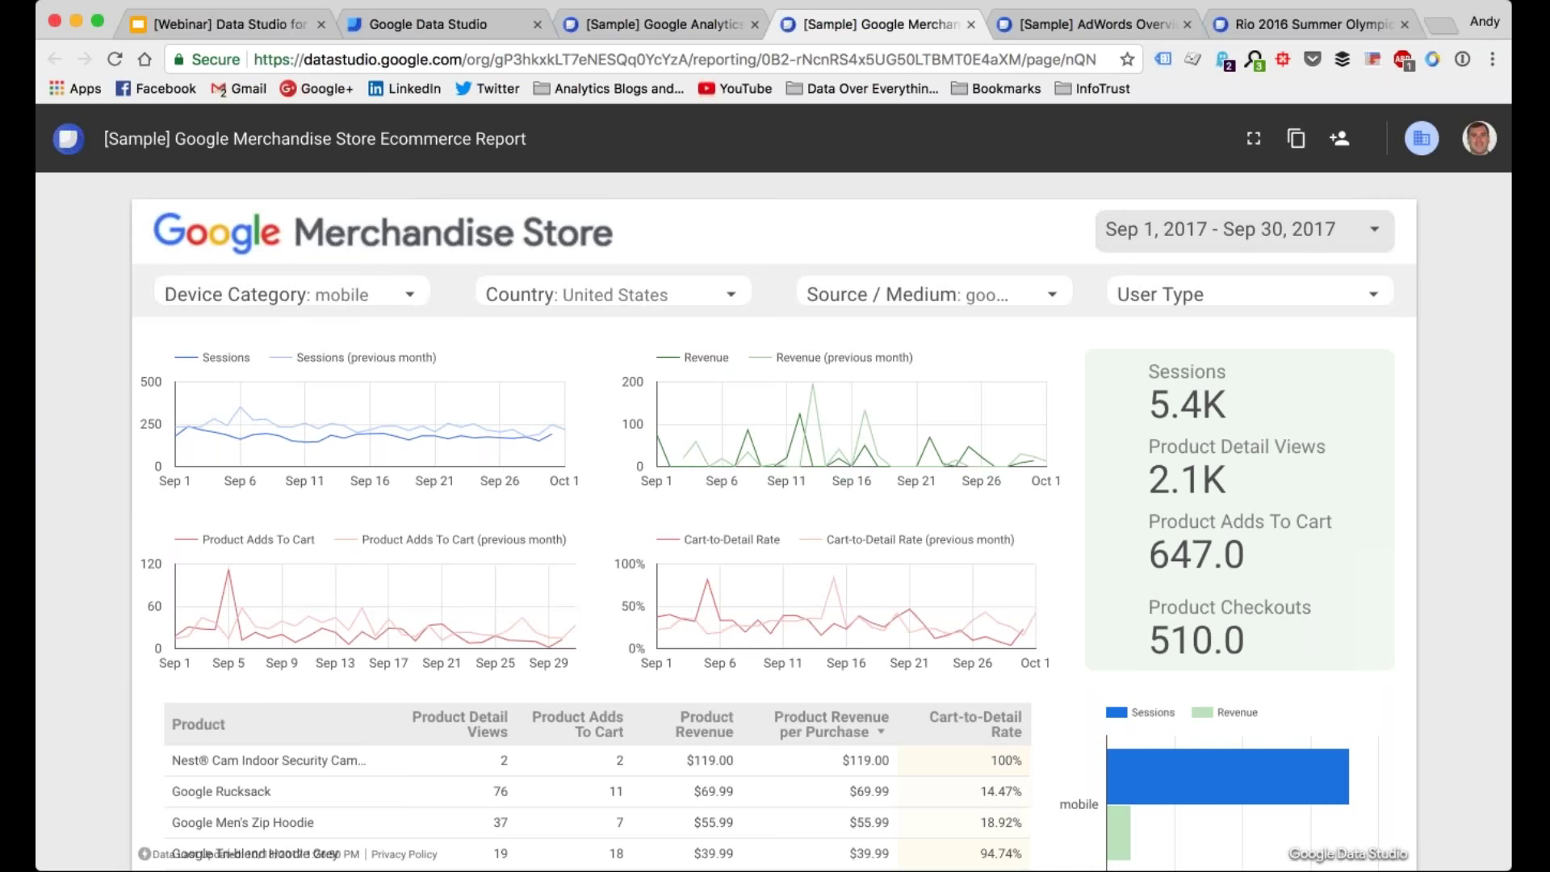
Step: Switch to the AdWords Overview sample report and look over its scorecards, trend charts, Top Campaigns table and Device Breakdown
{"action": "left_click", "coordinate": [1027, 31]}
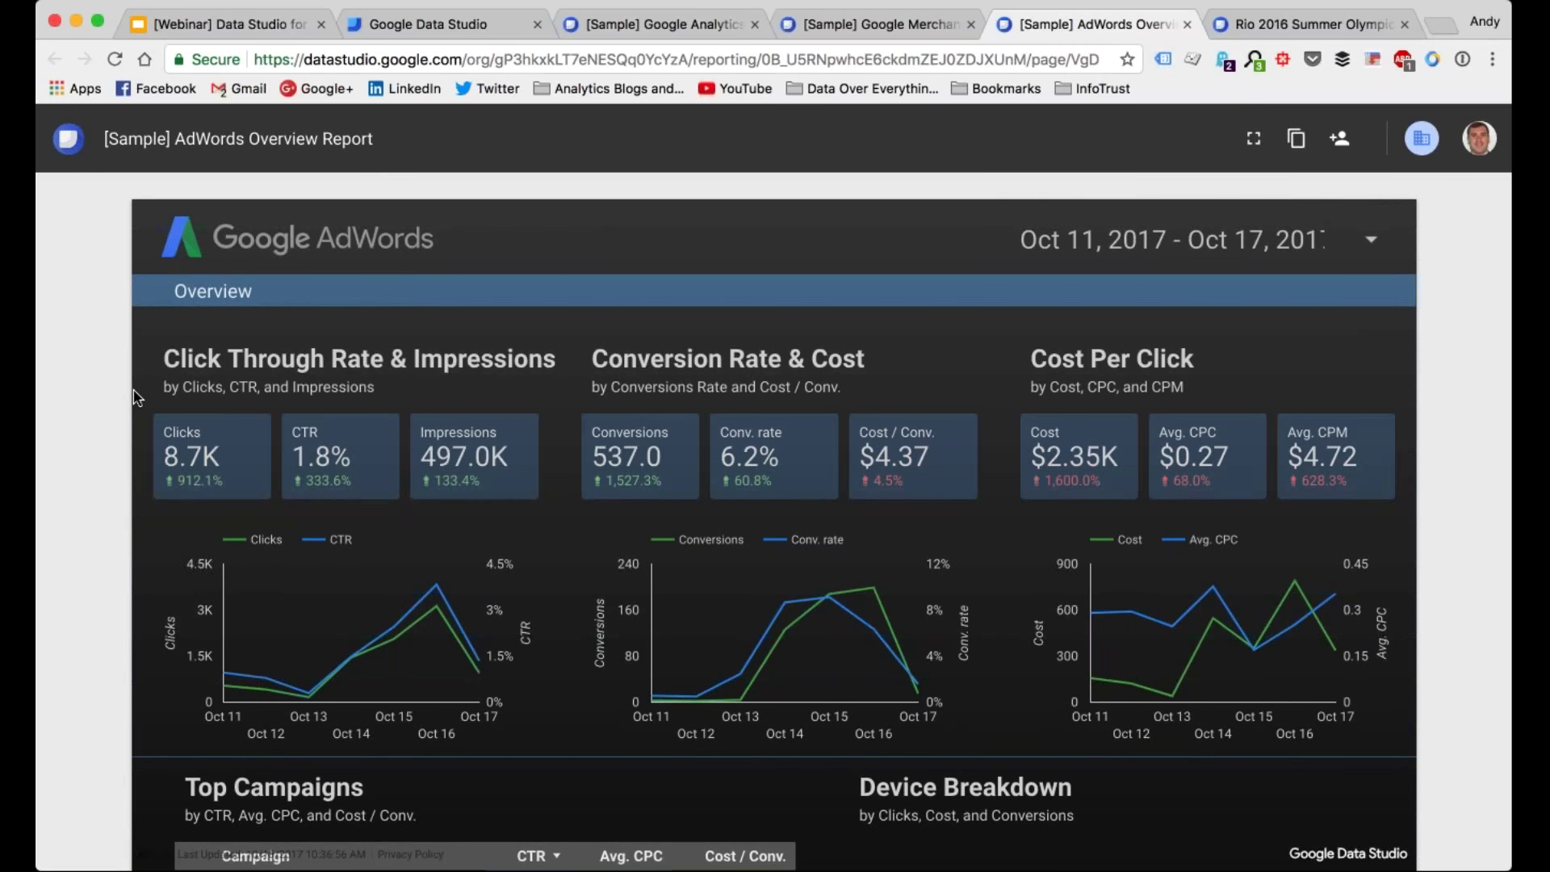
{"action": "scroll", "coordinate": [134, 395], "scroll_direction": "down", "scroll_amount": 4}
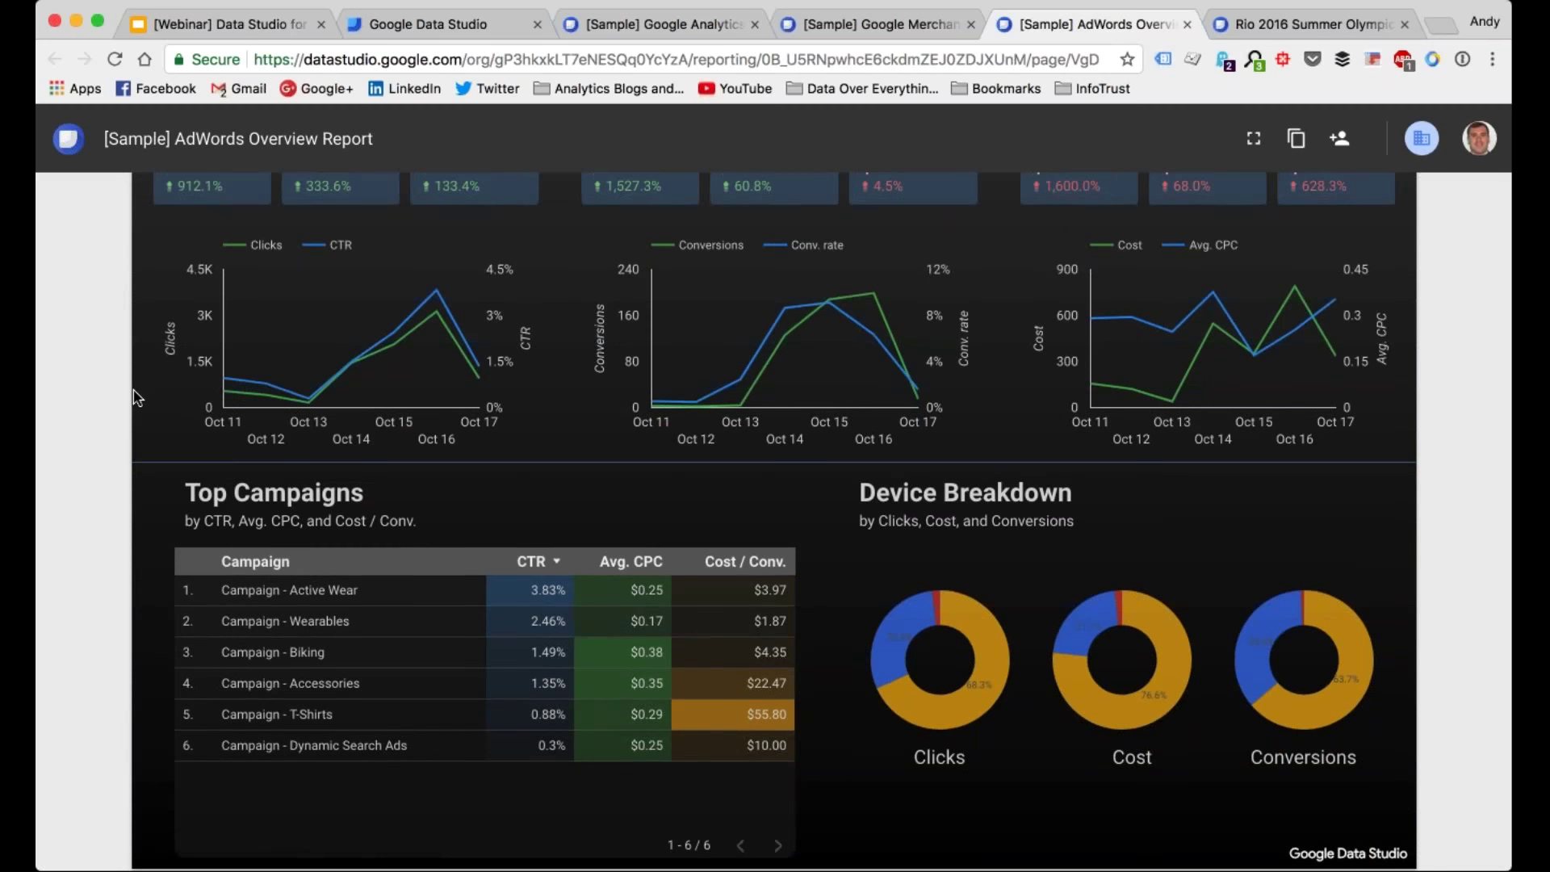
{"action": "scroll", "coordinate": [136, 395], "scroll_direction": "up", "scroll_amount": 5}
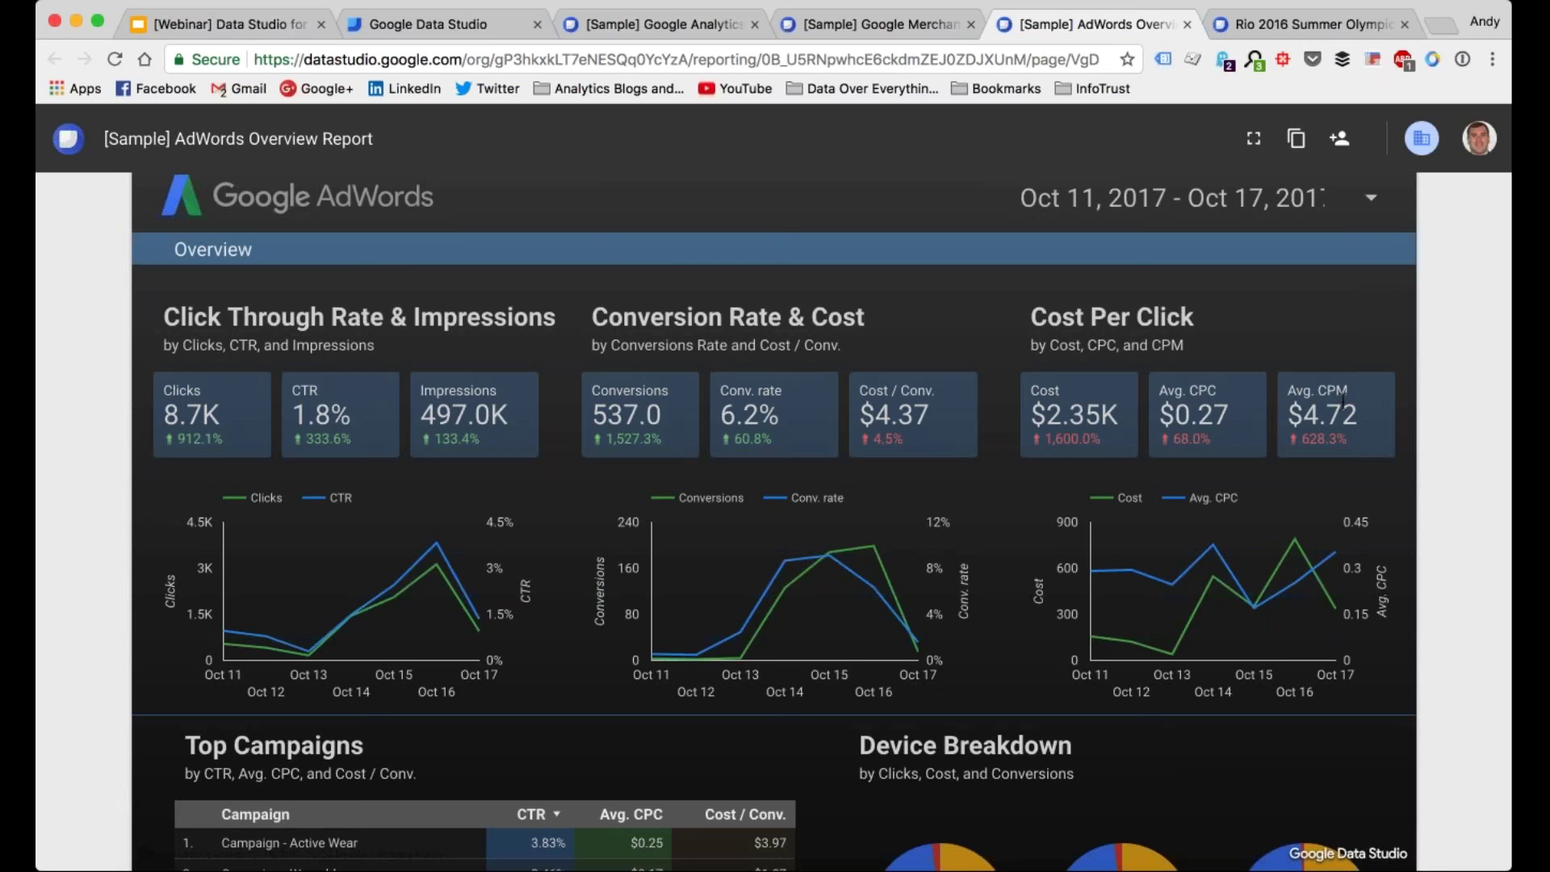
{"action": "scroll", "coordinate": [565, 485], "scroll_direction": "down", "scroll_amount": 3}
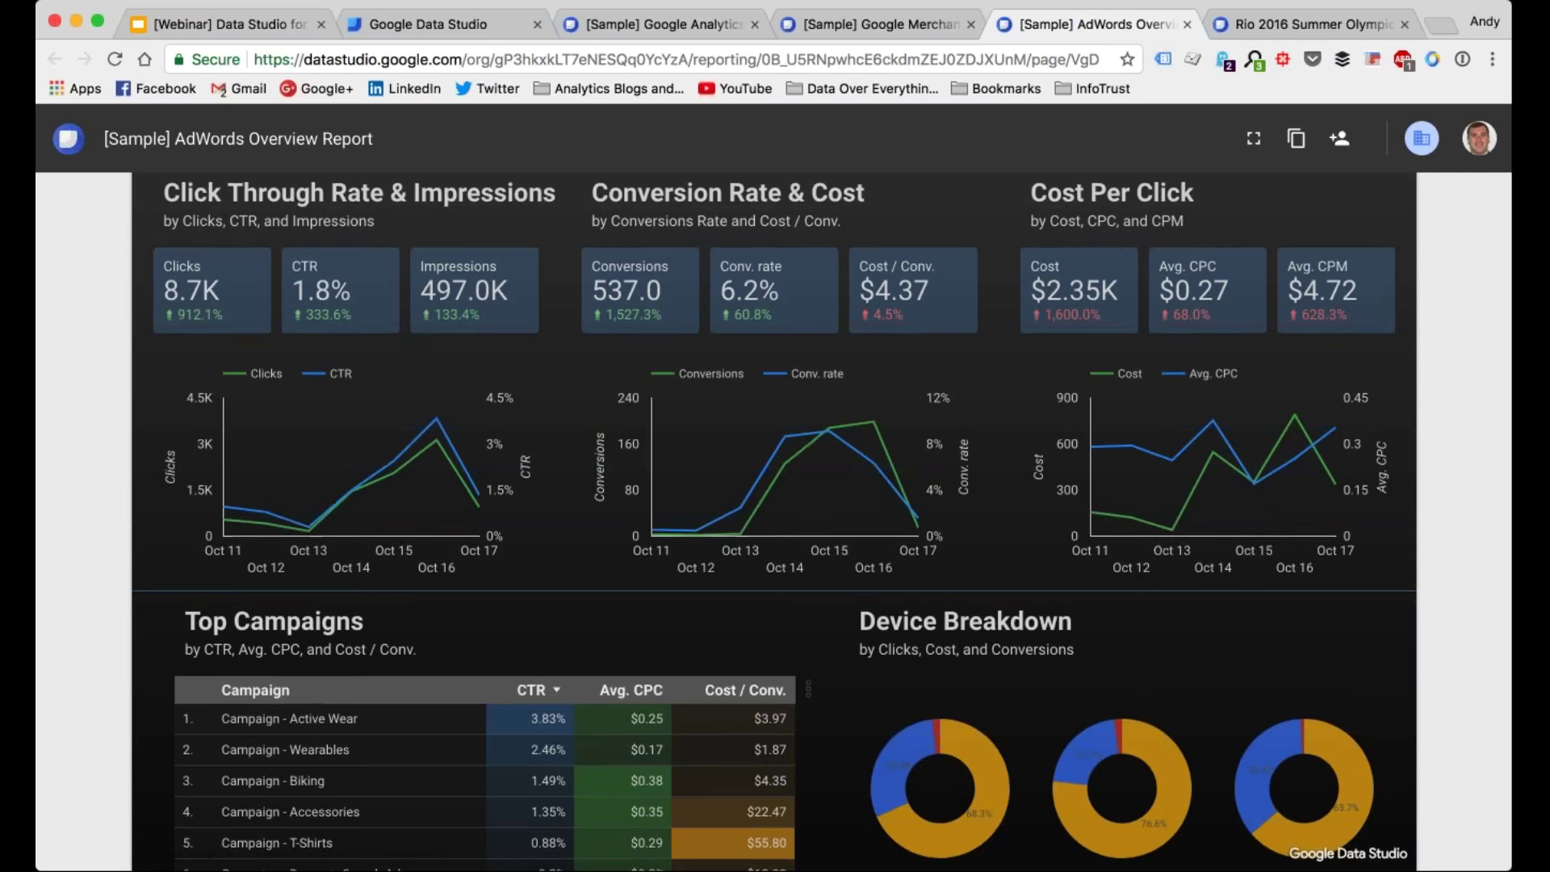
{"action": "scroll", "coordinate": [775, 525], "scroll_direction": "down", "scroll_amount": 3}
{"action": "scroll", "coordinate": [279, 539], "scroll_direction": "down", "scroll_amount": 1}
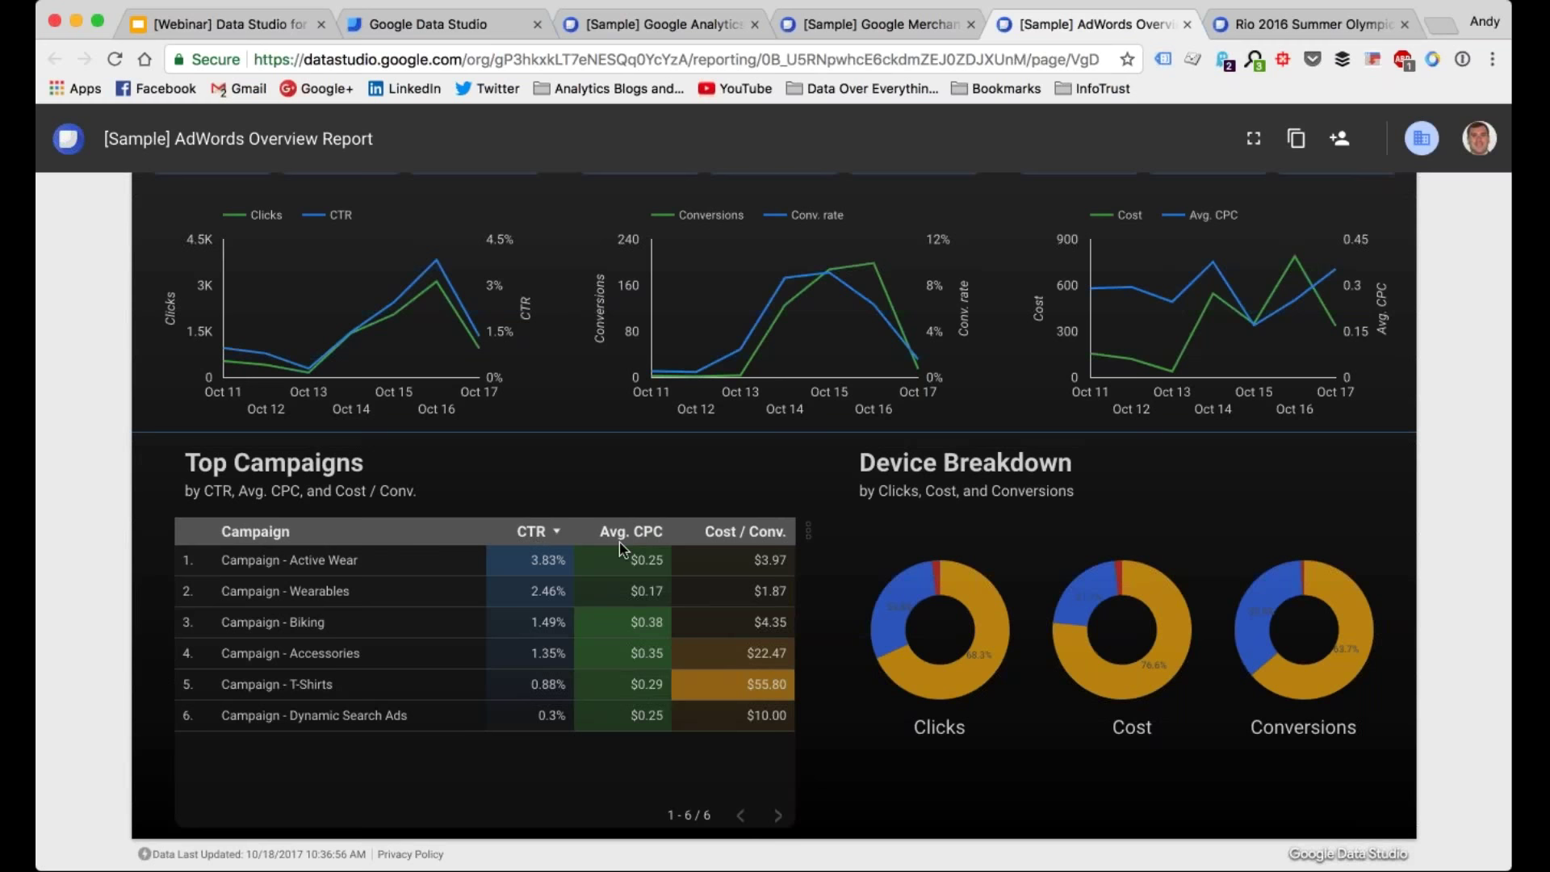
Step: Try to sort the Top Campaigns table by Cost / Conv. and examine the Device Breakdown slices for clicks, cost and conversions
{"action": "left_click", "coordinate": [730, 537]}
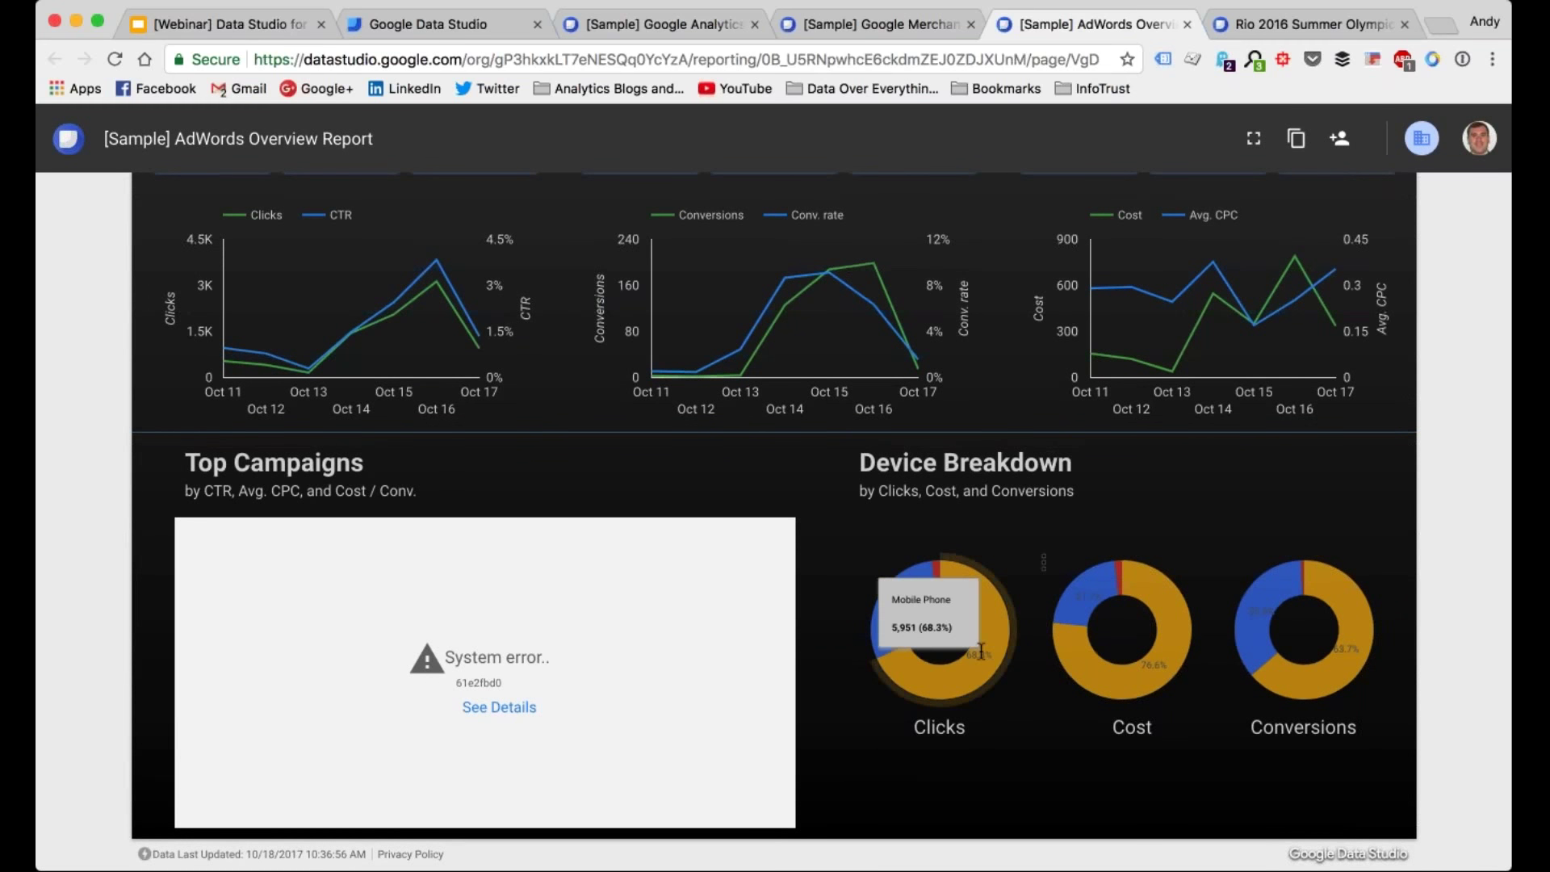
{"action": "mouse_move", "coordinate": [910, 615]}
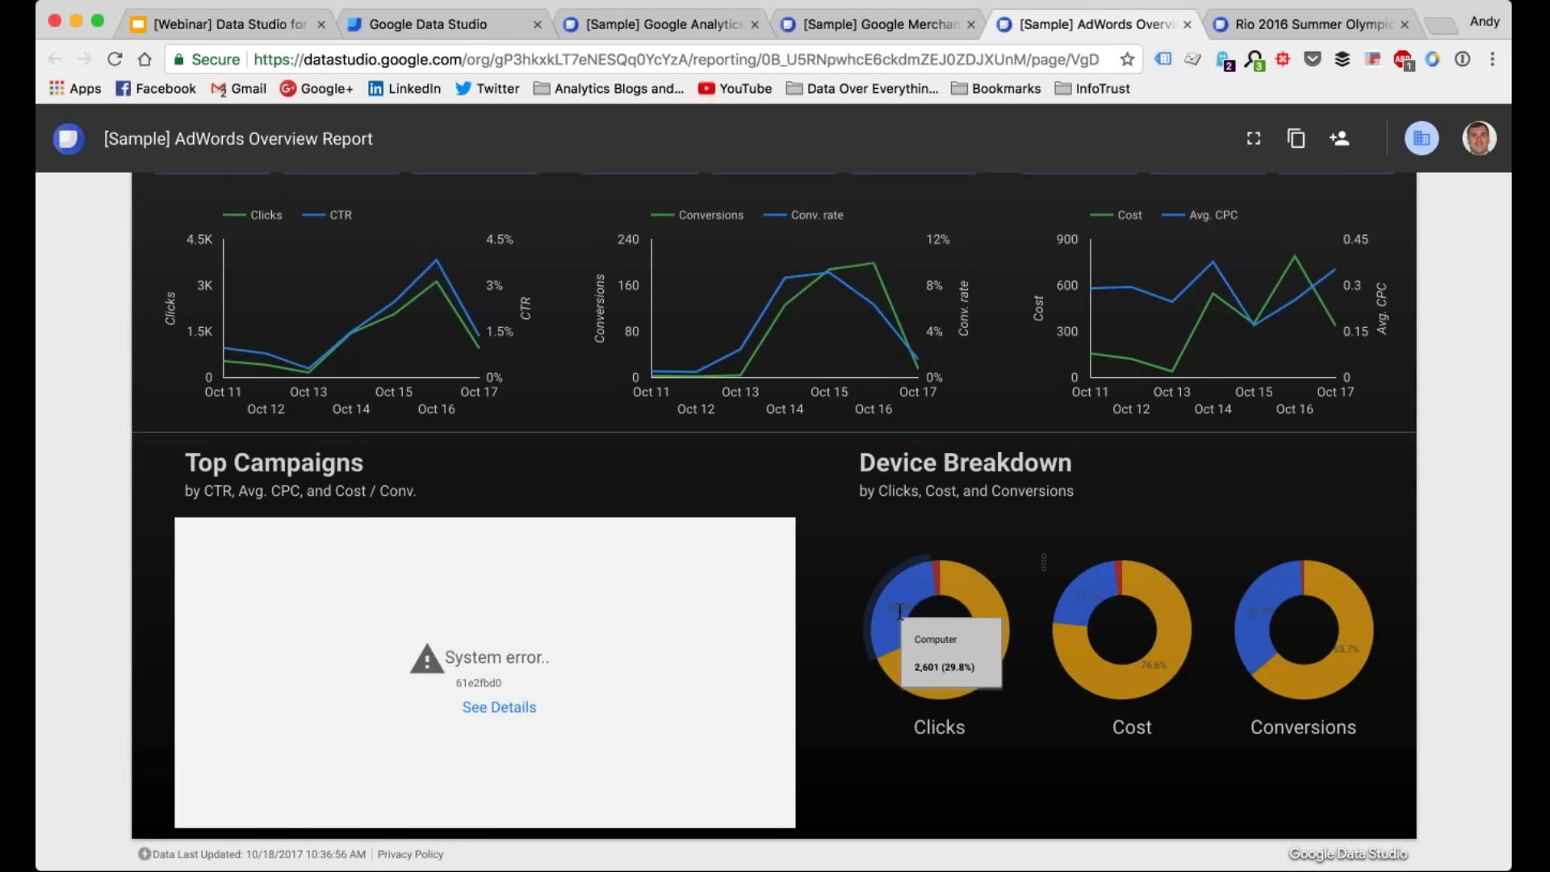
{"action": "mouse_move", "coordinate": [938, 579]}
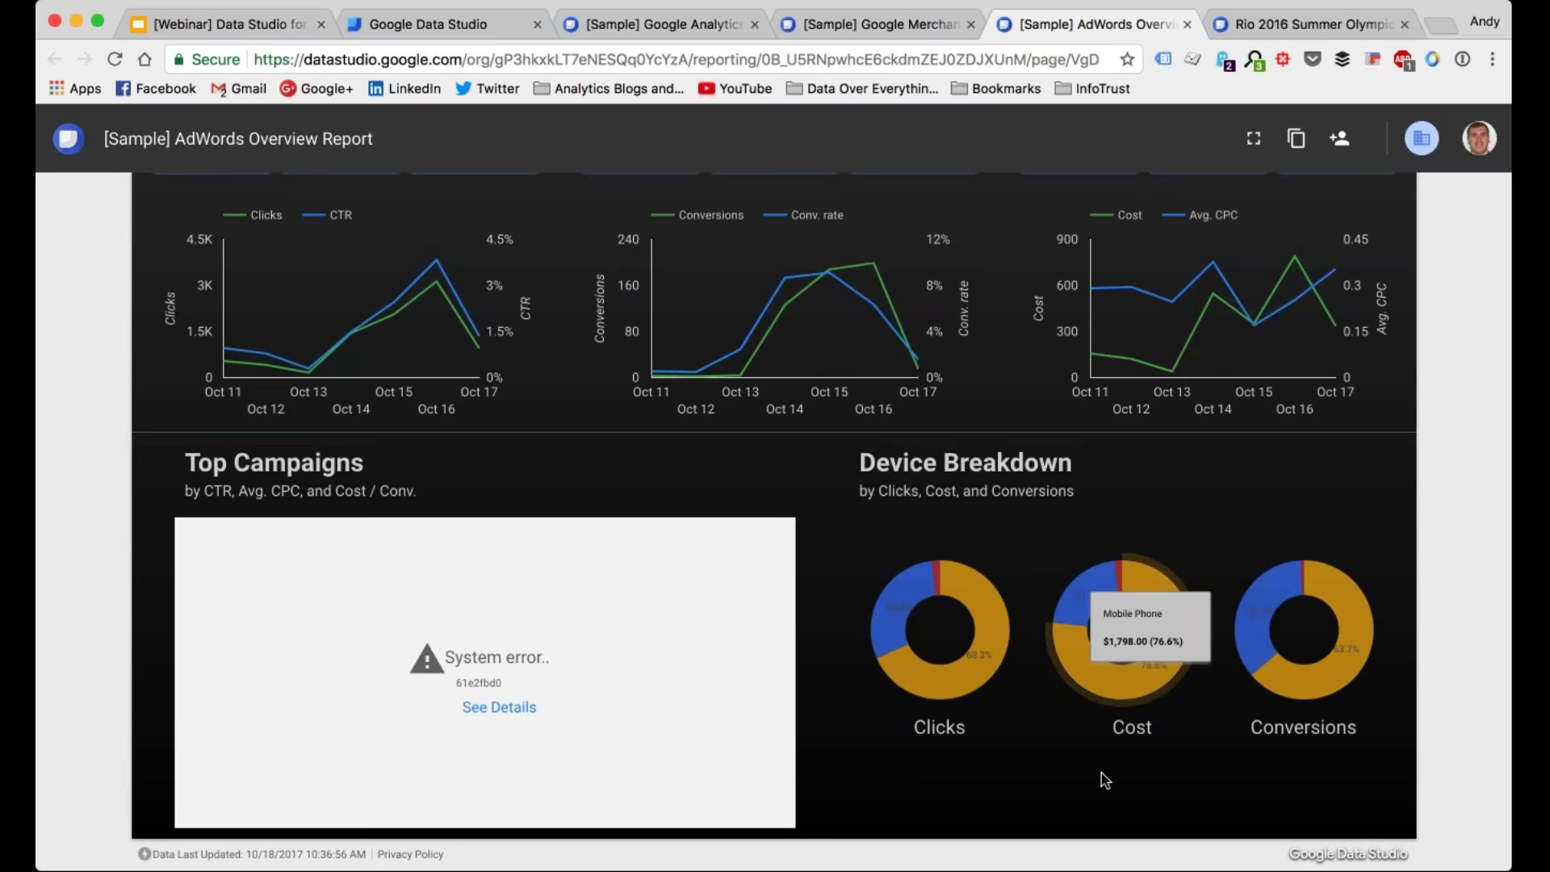
{"action": "mouse_move", "coordinate": [1251, 615]}
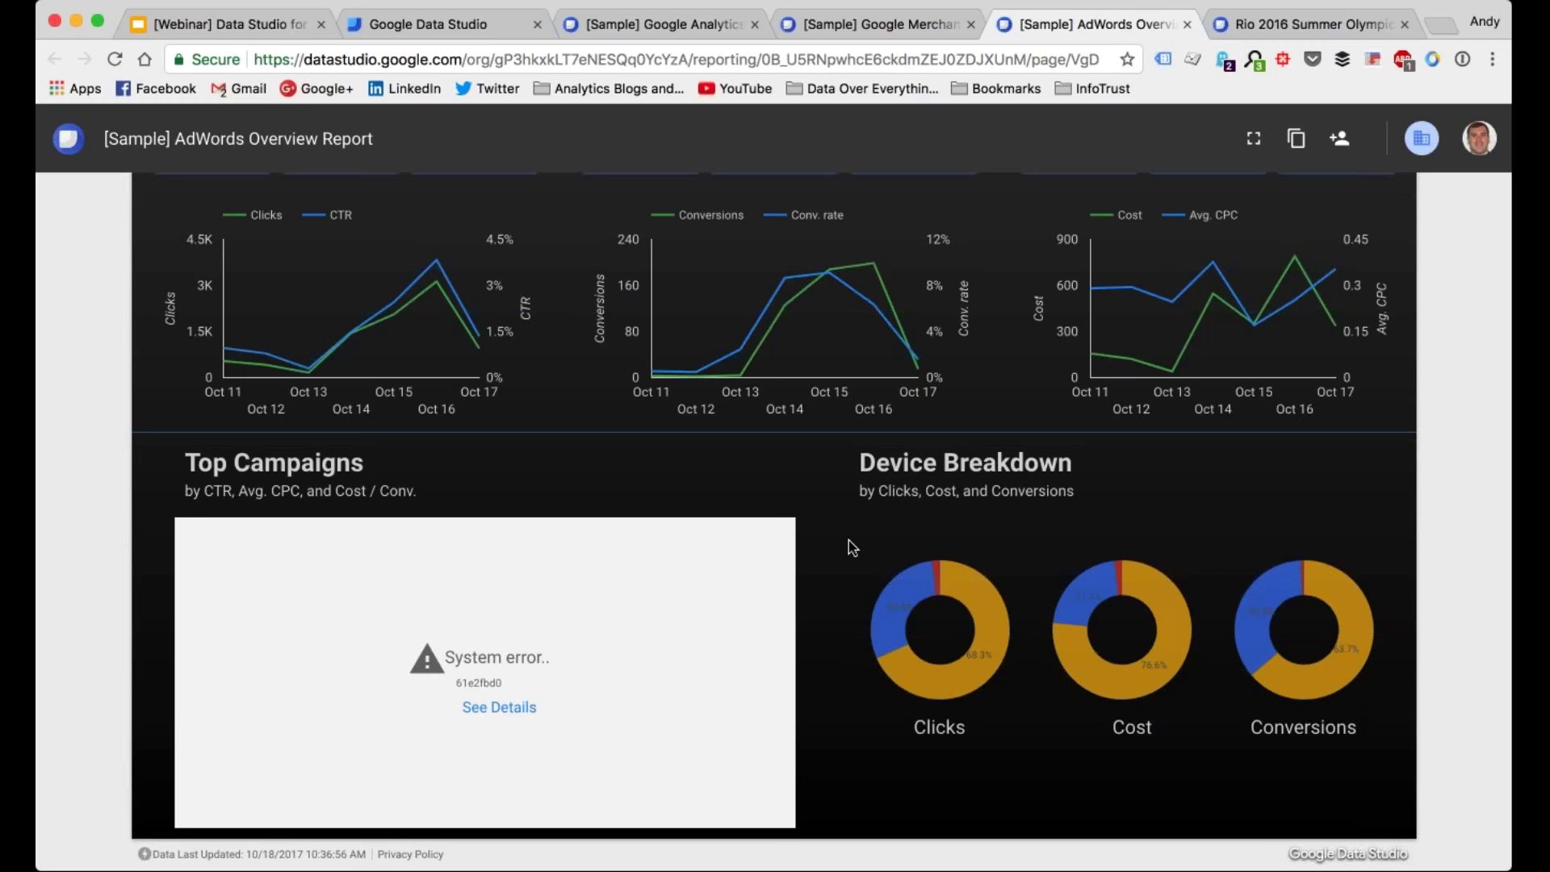
{"action": "scroll", "coordinate": [849, 540], "scroll_direction": "up", "scroll_amount": 5}
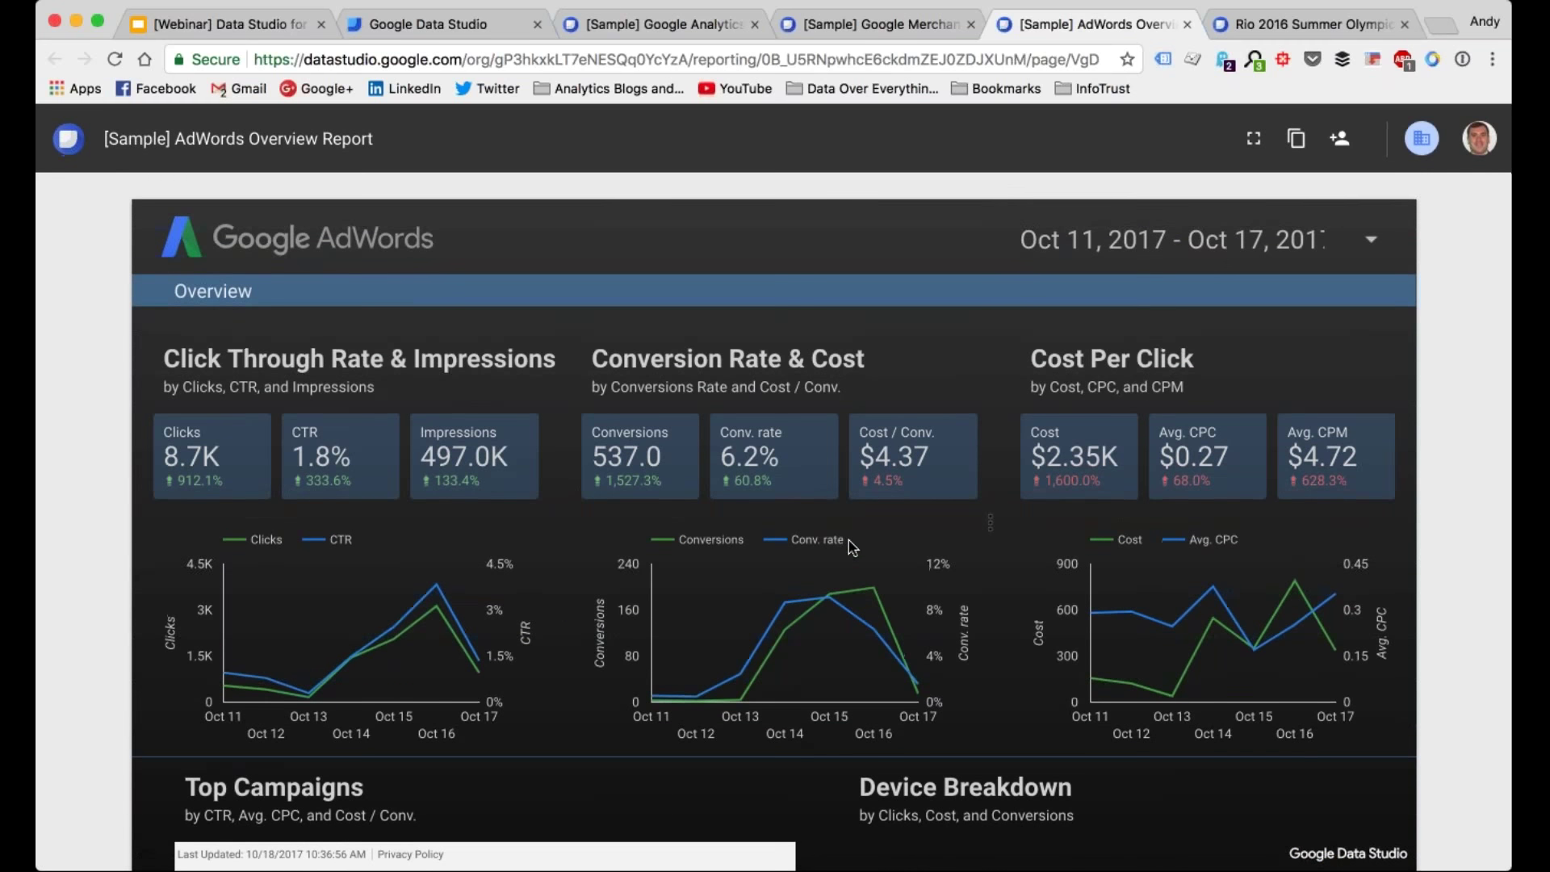
{"action": "scroll", "coordinate": [849, 546], "scroll_direction": "down", "scroll_amount": 5}
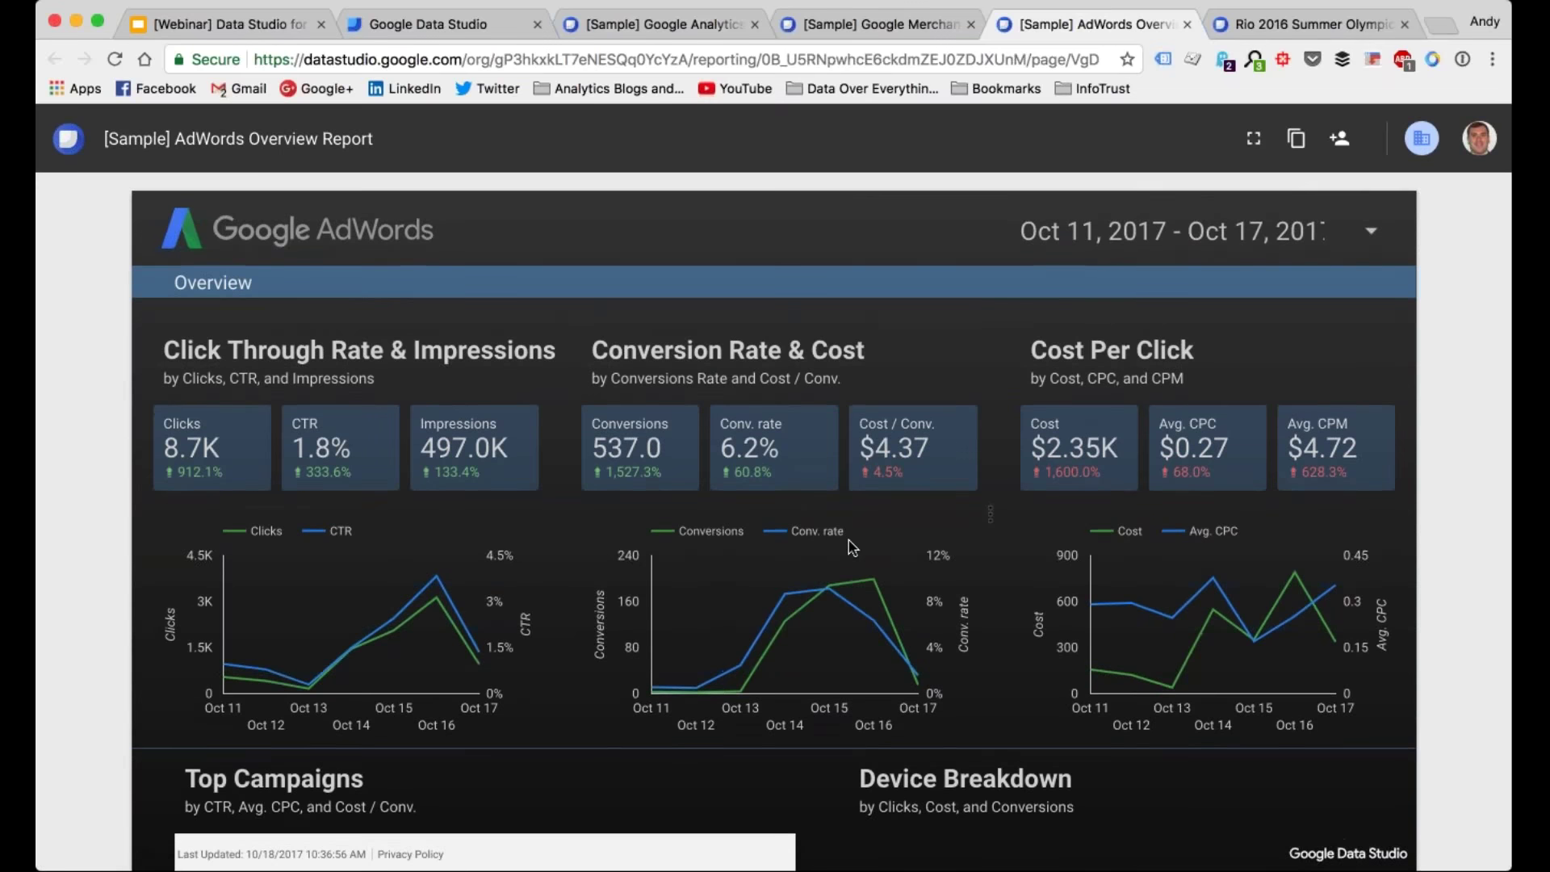
{"action": "scroll", "coordinate": [852, 546], "scroll_direction": "up", "scroll_amount": 5}
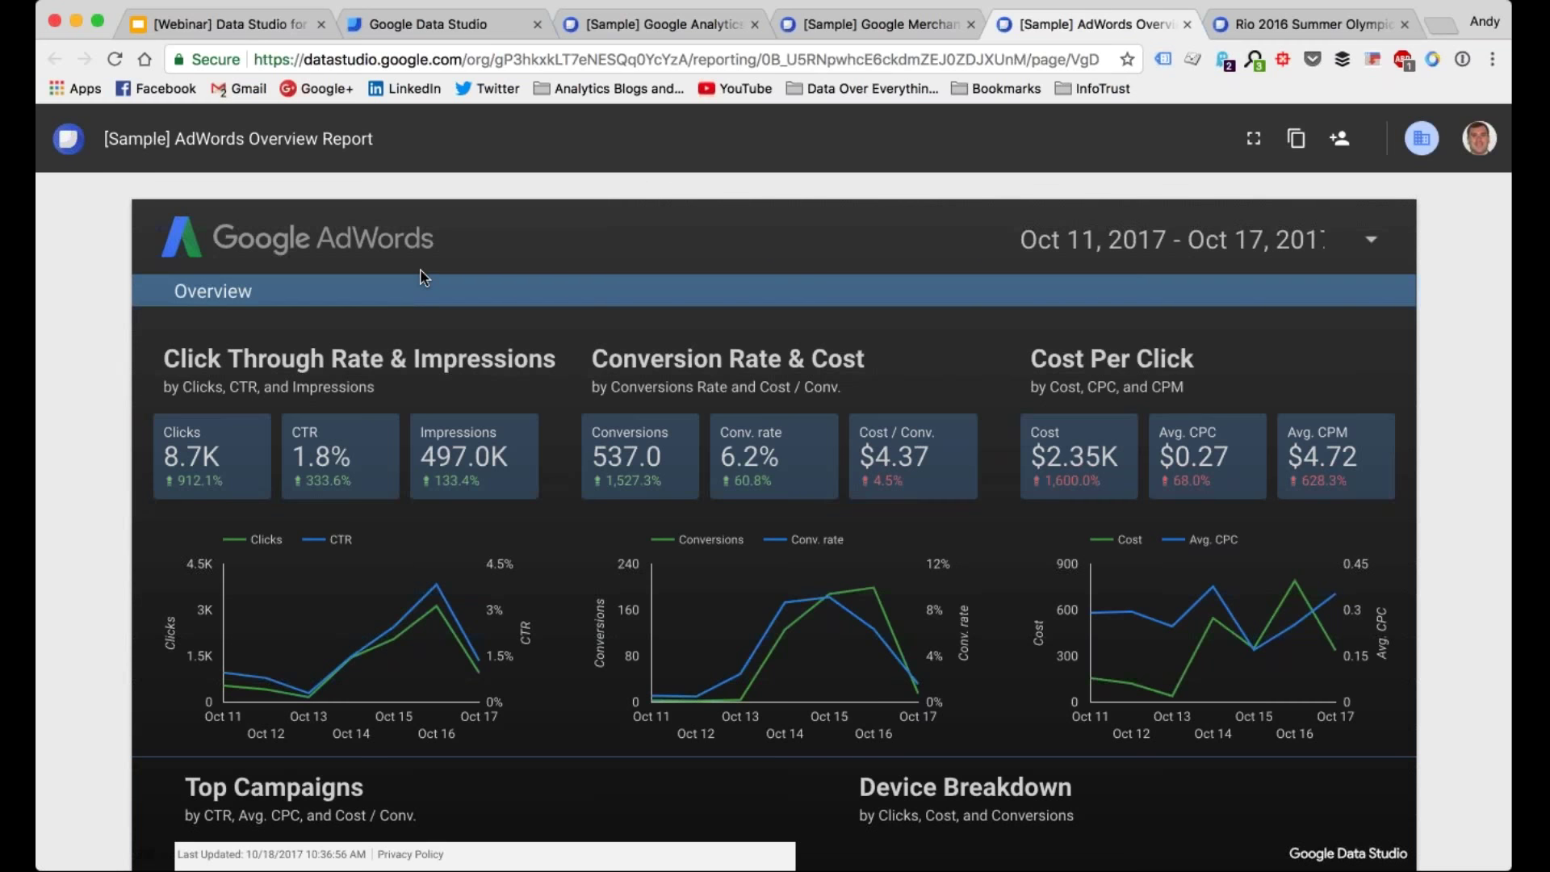
{"action": "scroll", "coordinate": [423, 277], "scroll_direction": "down", "scroll_amount": 1}
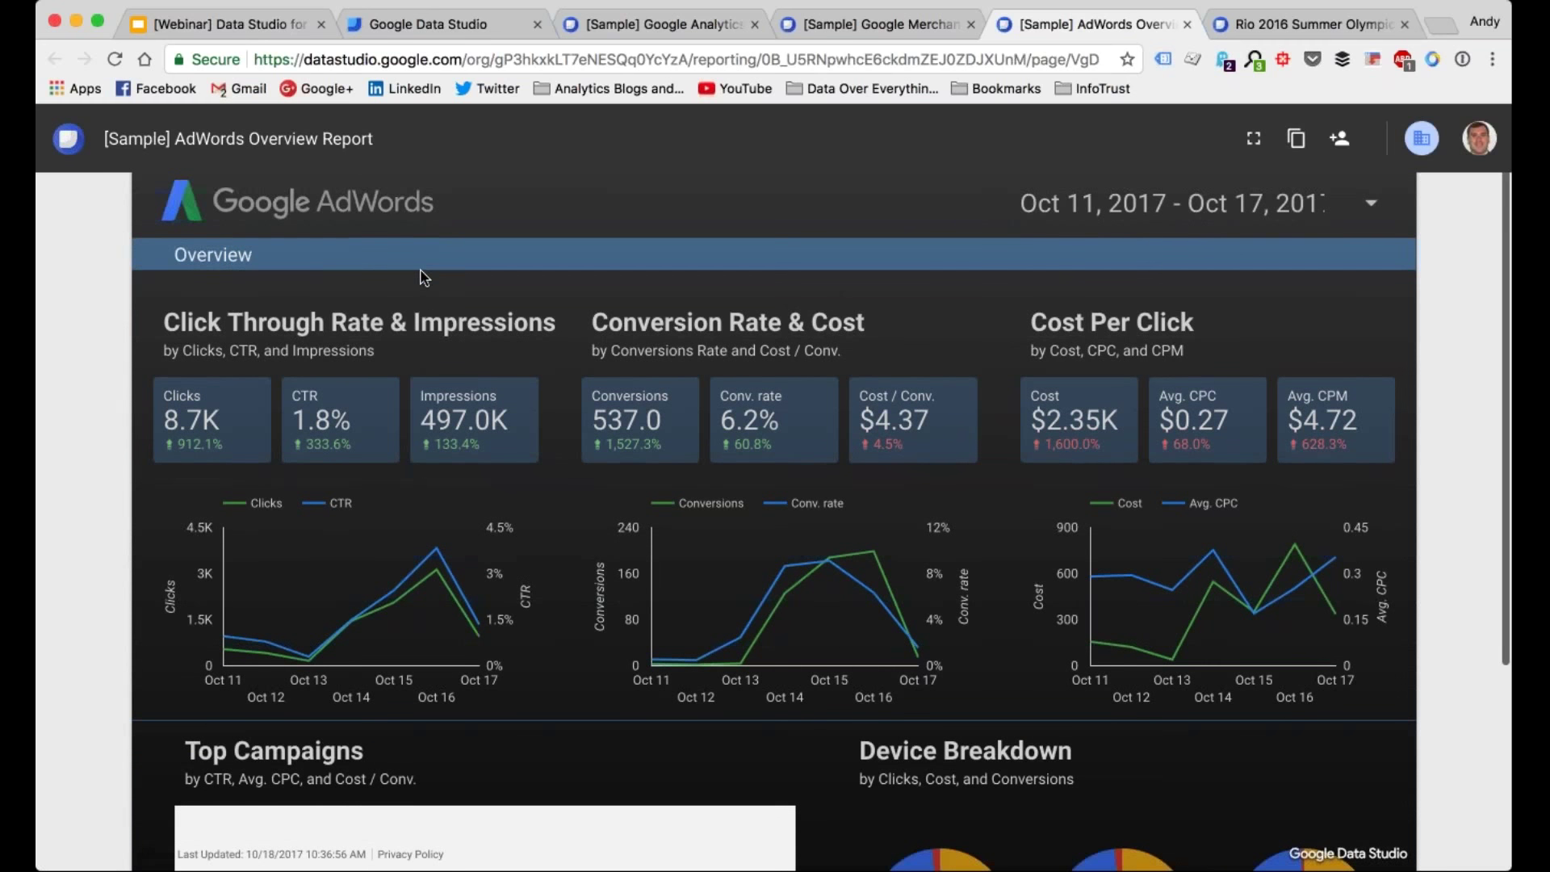
Step: Revisit the Google Analytics and Merchandise Store sample reports and return to the AdWords Overview report
{"action": "left_click", "coordinate": [661, 24]}
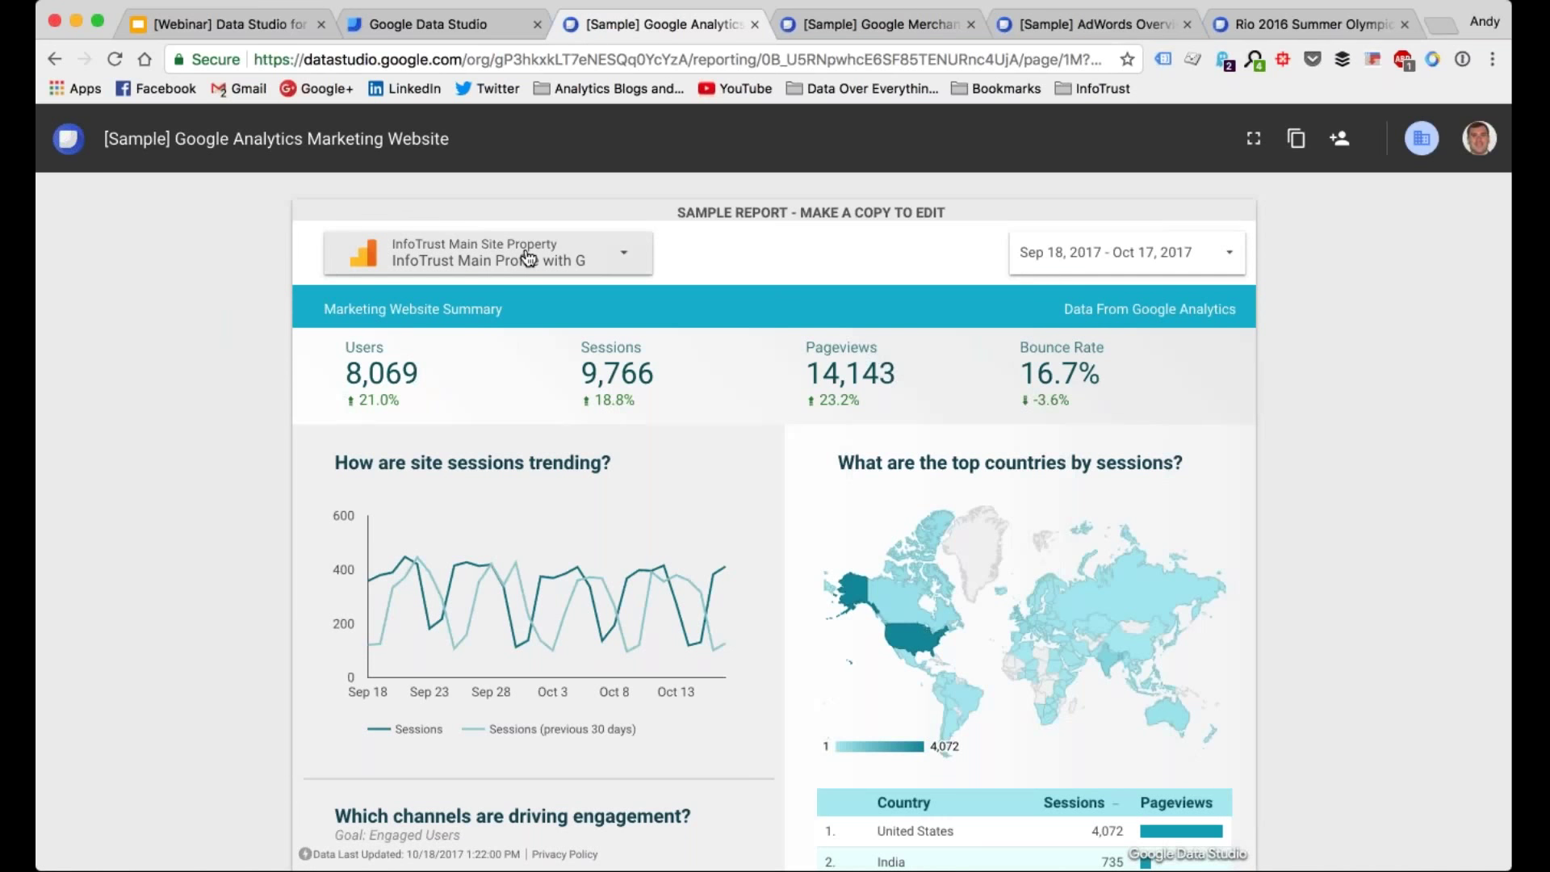
{"action": "left_click", "coordinate": [811, 29]}
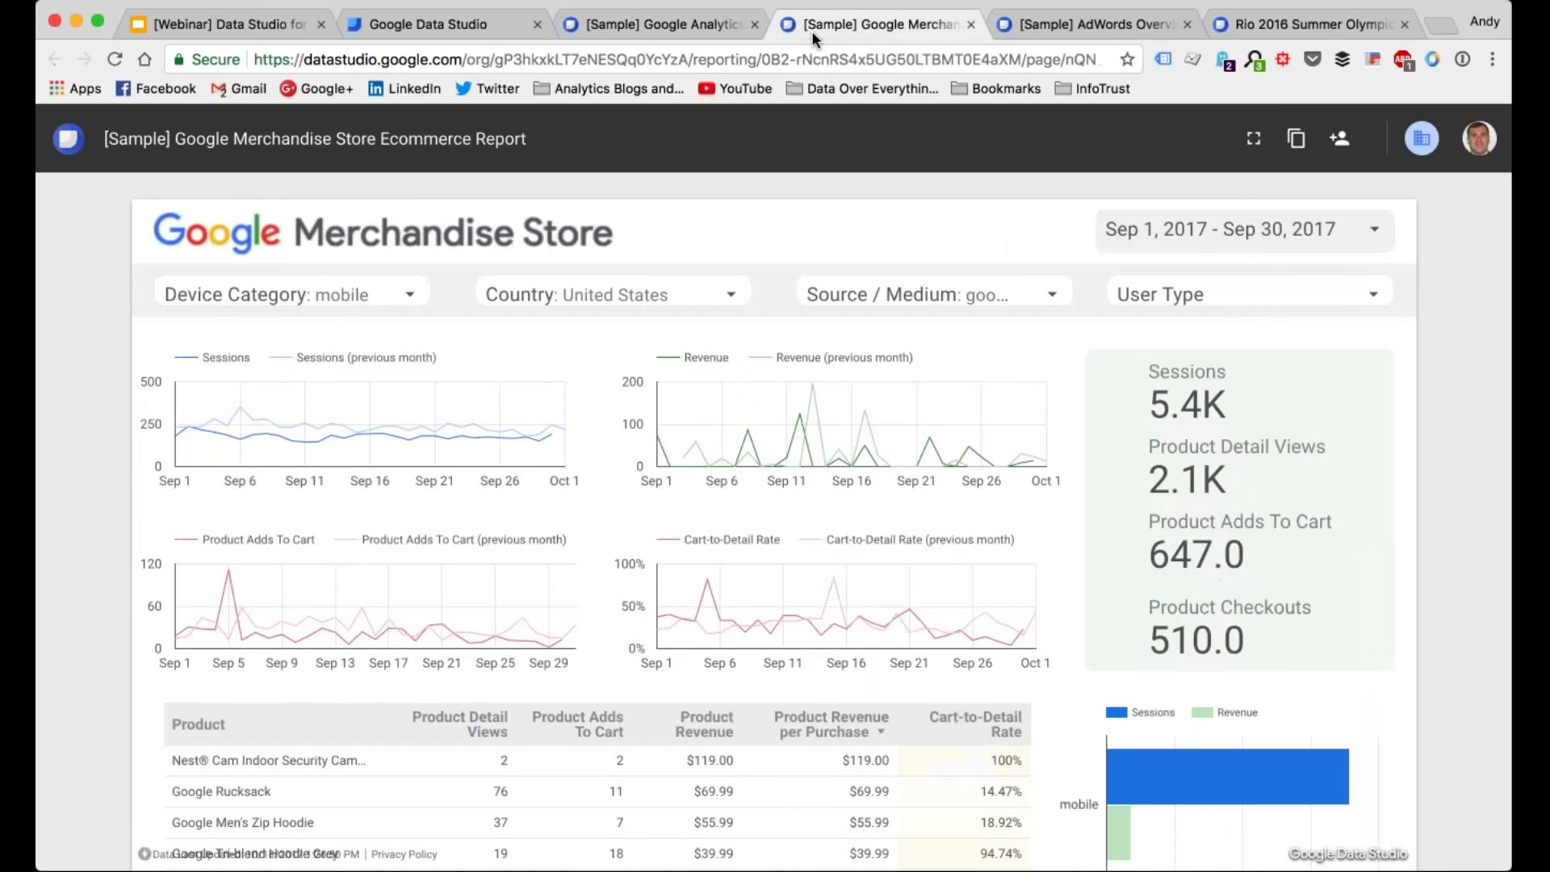
{"action": "left_click", "coordinate": [1065, 25]}
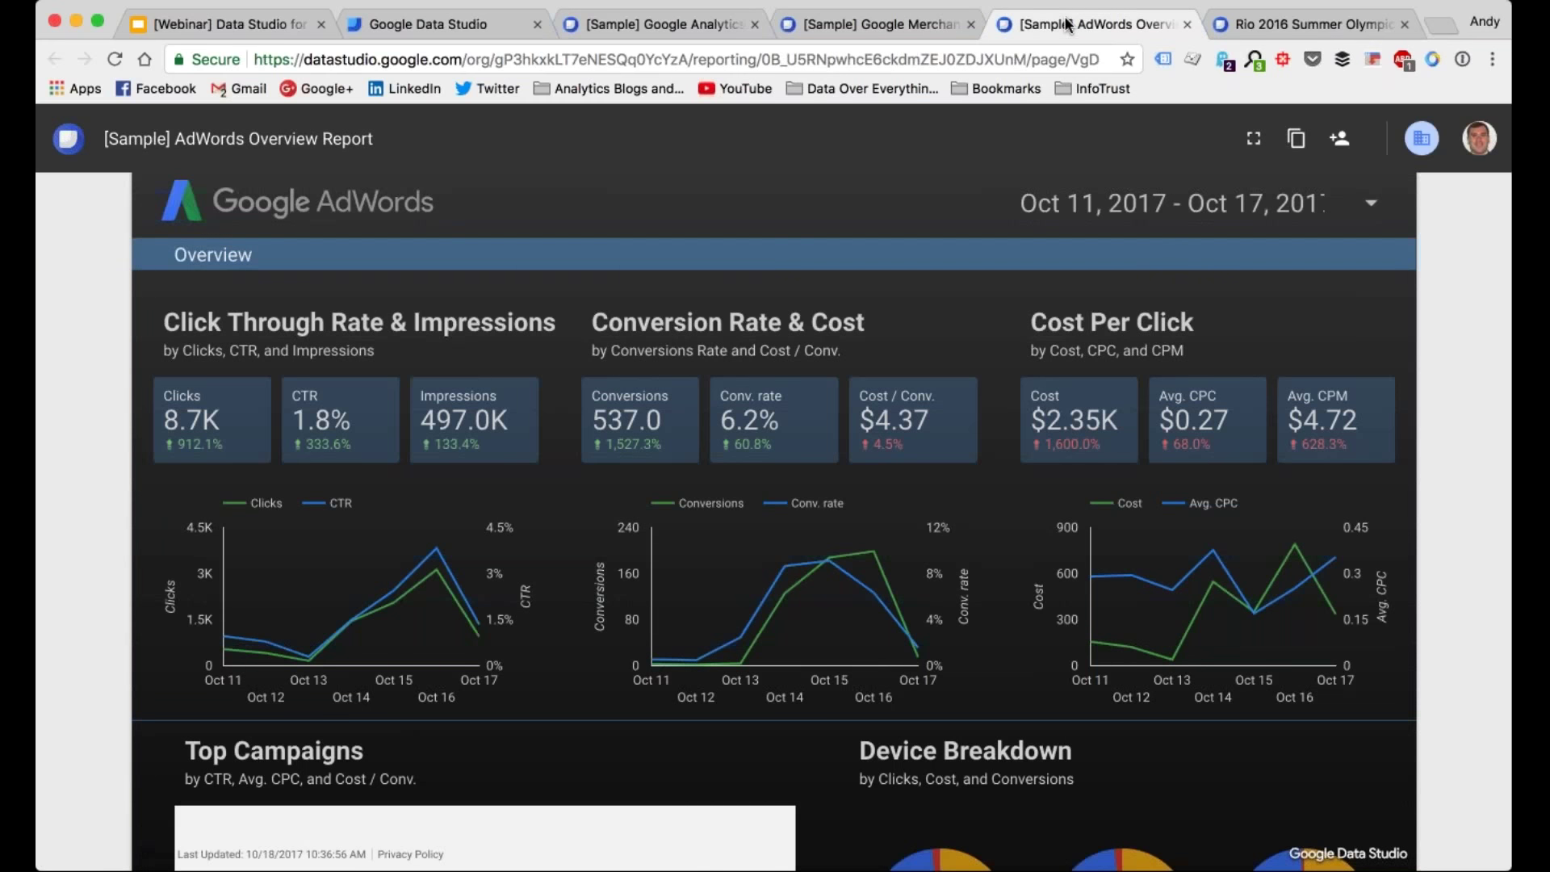
{"action": "scroll", "coordinate": [360, 391], "scroll_direction": "up", "scroll_amount": 2}
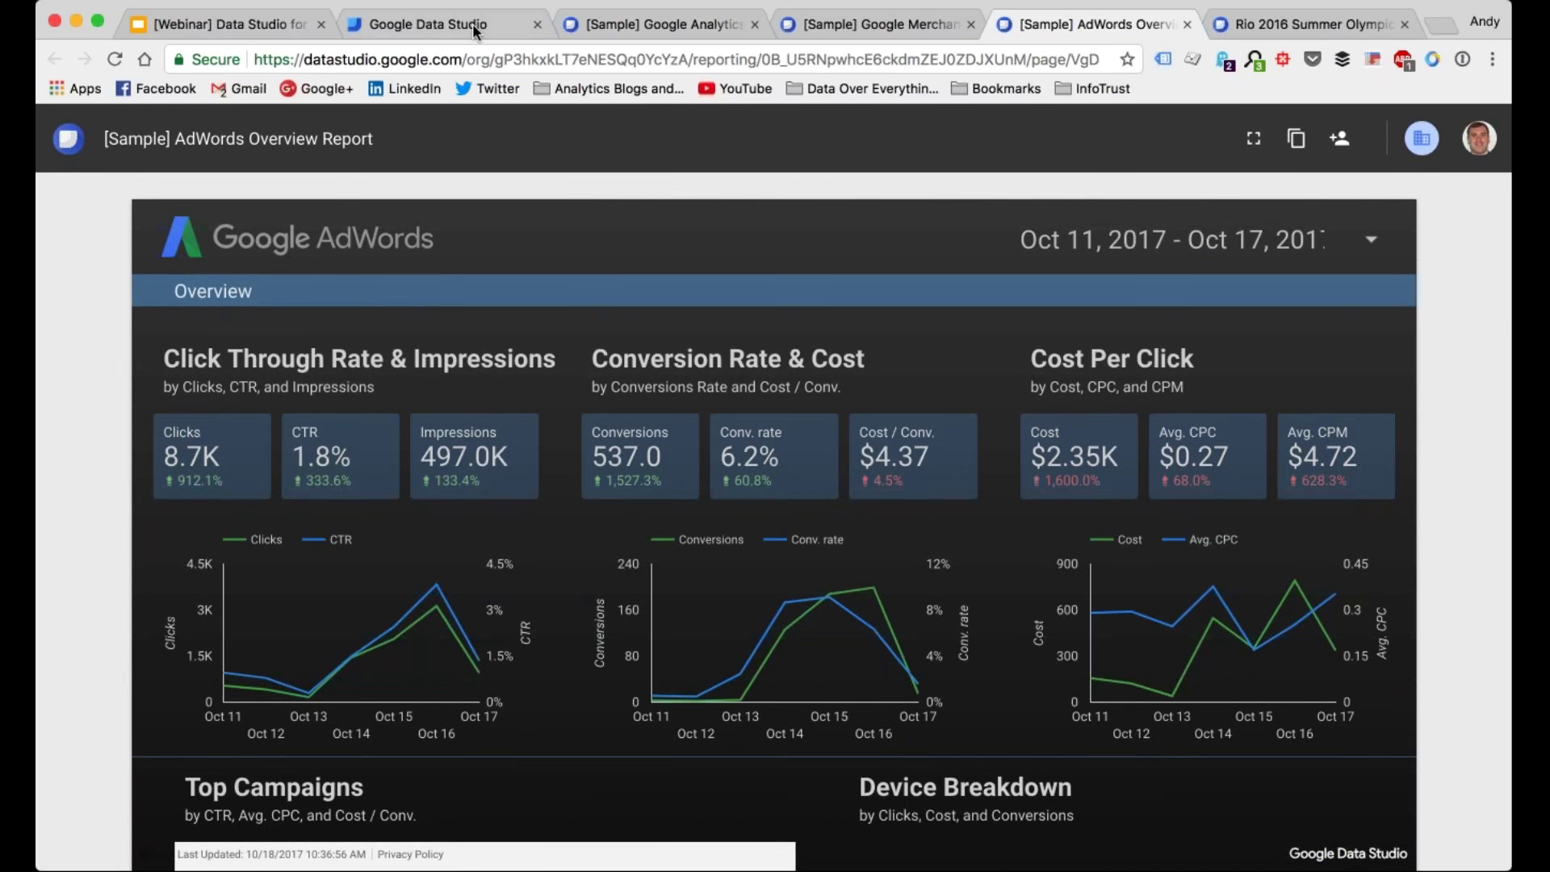
Step: Open Untitled Report from the Data Studio home page and add a second page to it
{"action": "left_click", "coordinate": [472, 23]}
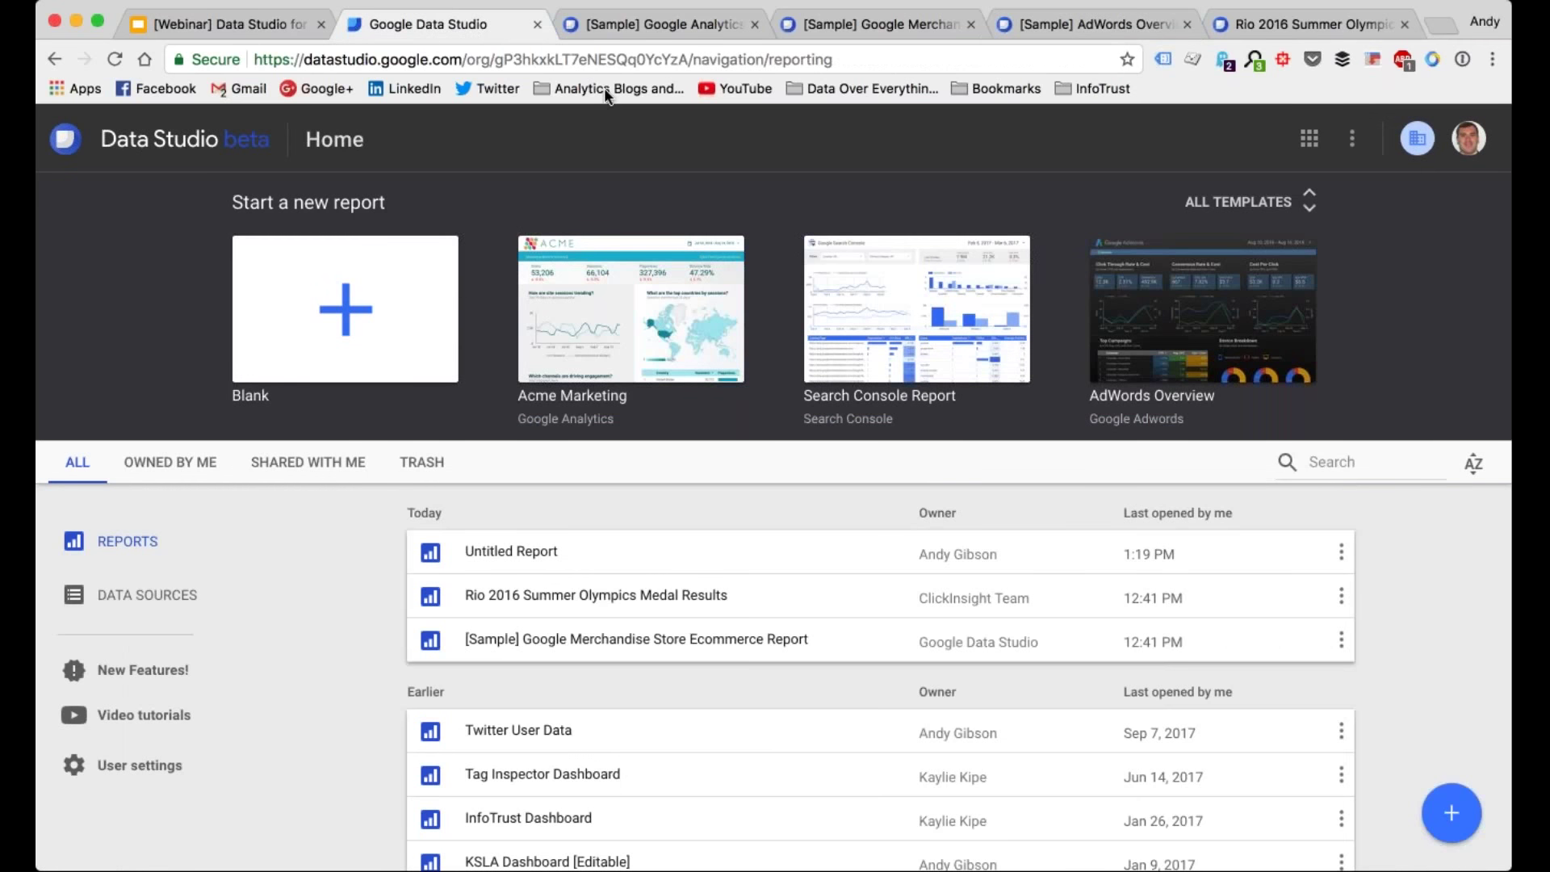
{"action": "left_click", "coordinate": [627, 553]}
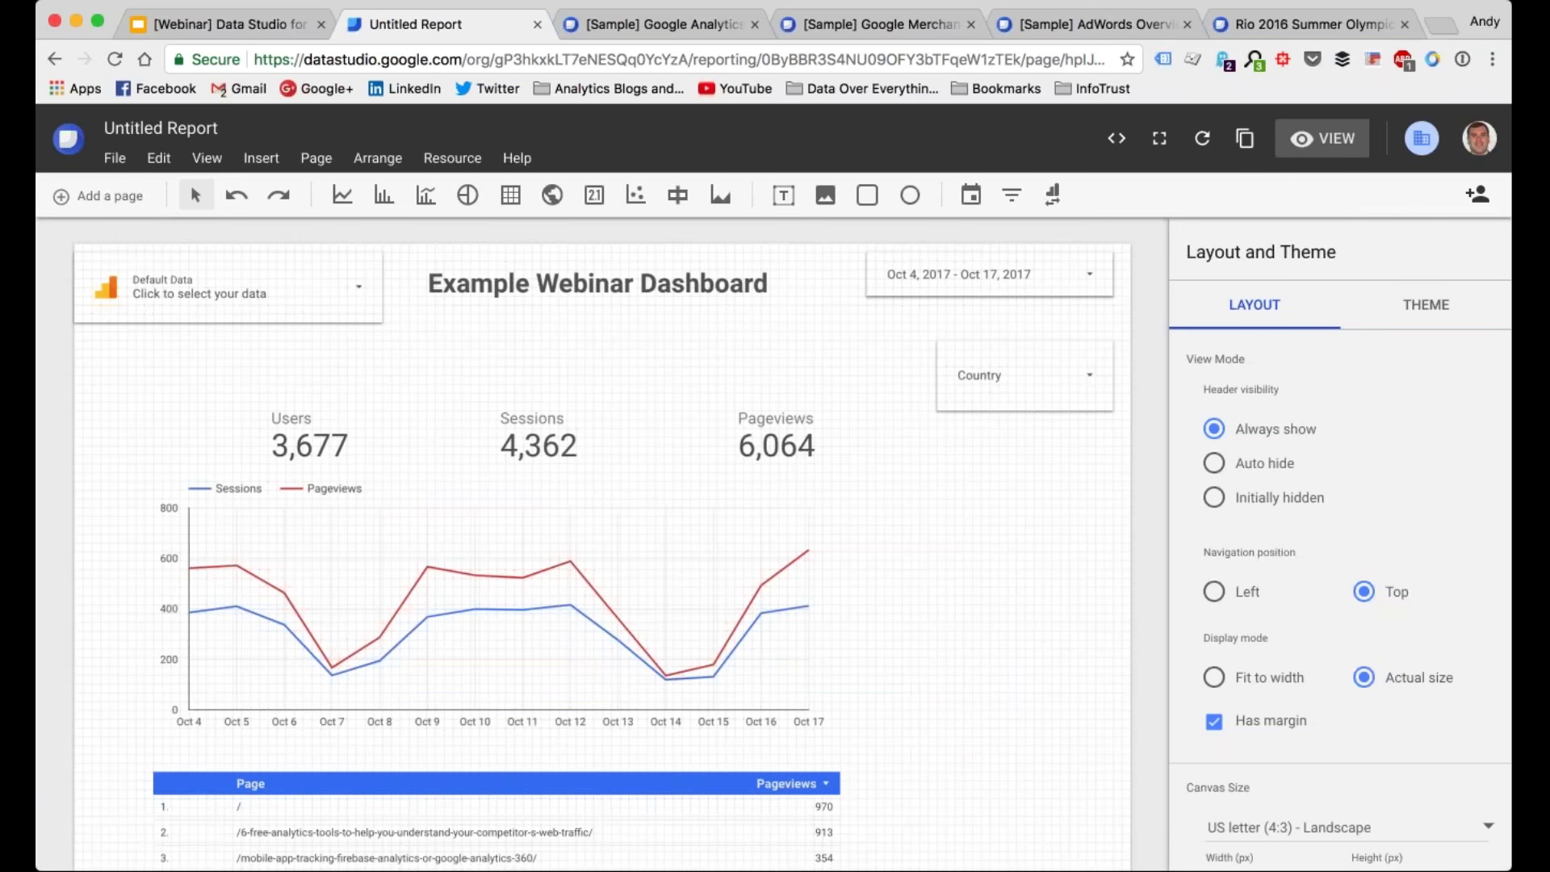
{"action": "left_click", "coordinate": [83, 198]}
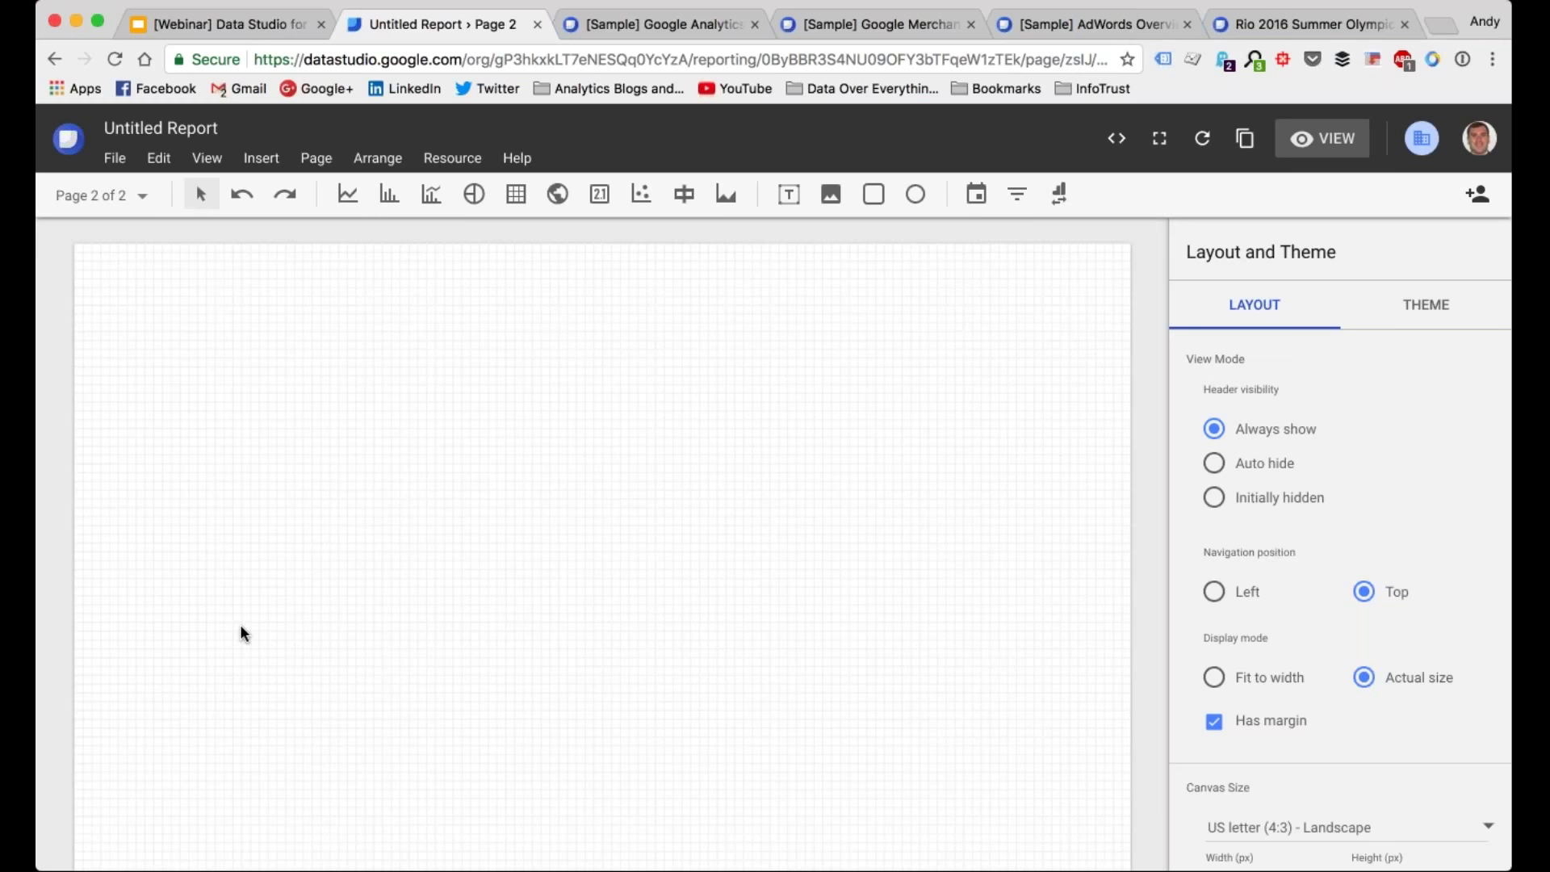
Step: Rename Page 1 of the report as All Data Overview
{"action": "left_click", "coordinate": [101, 187]}
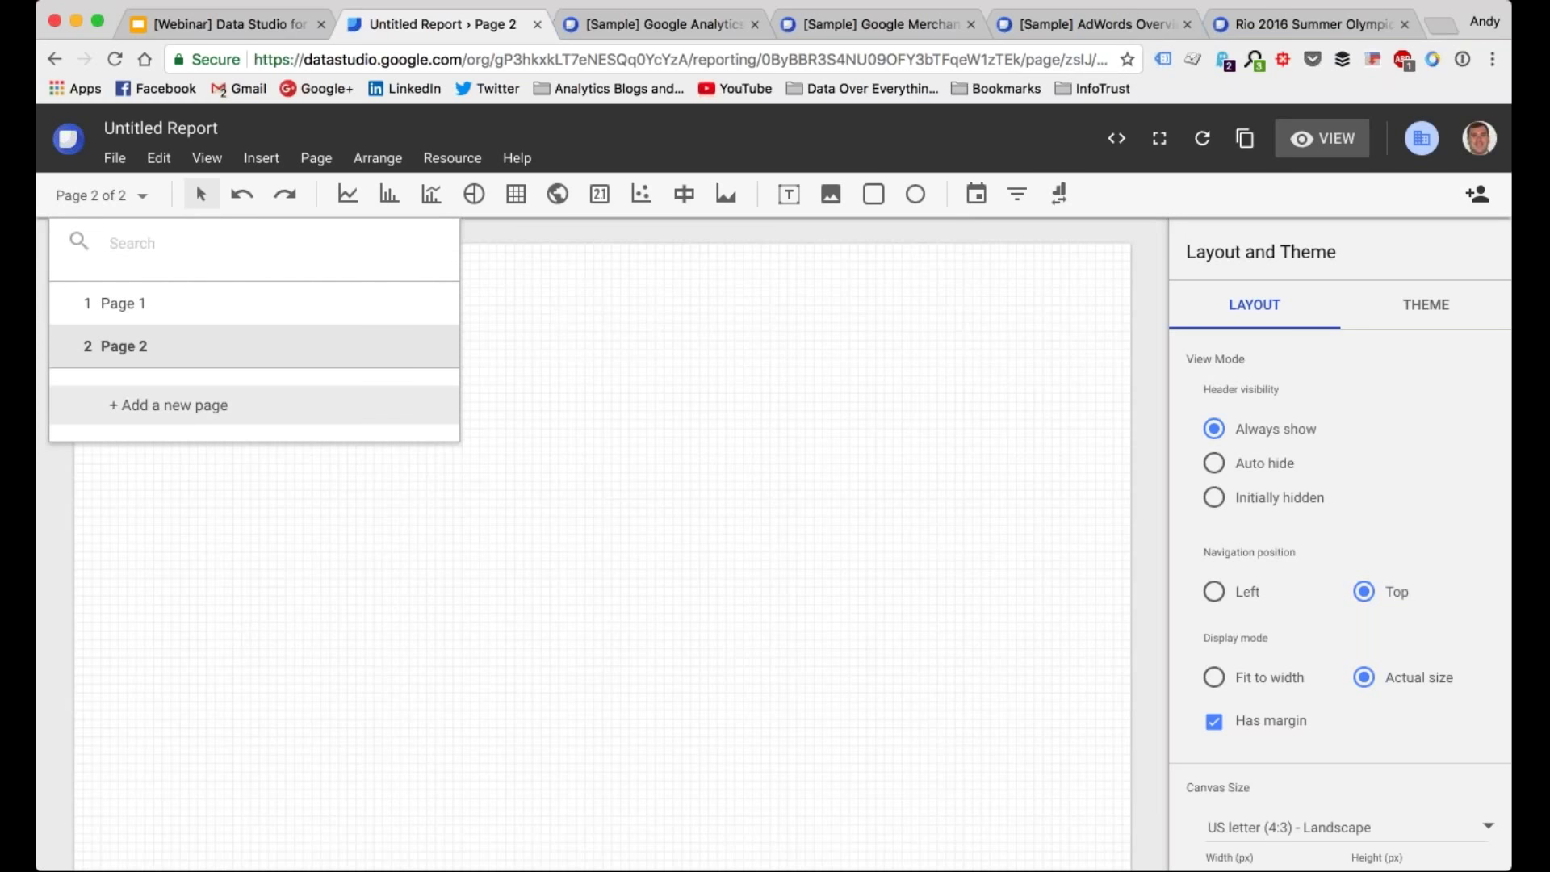
{"action": "left_click", "coordinate": [431, 304]}
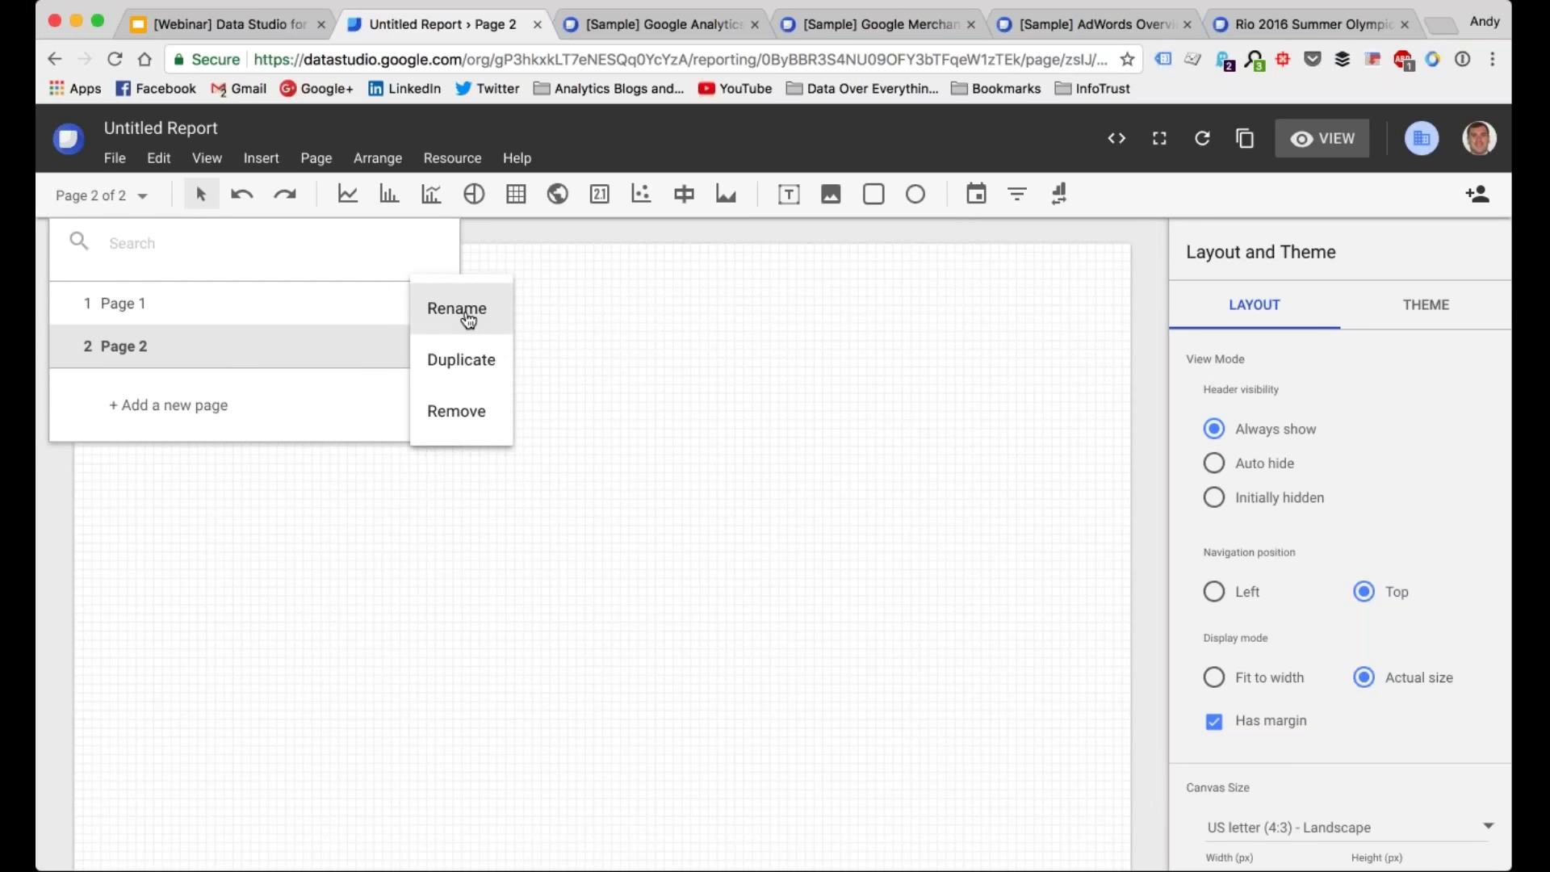
{"action": "left_click", "coordinate": [468, 314]}
{"action": "key", "text": "super+a"}
{"action": "type", "text": "ALL"}
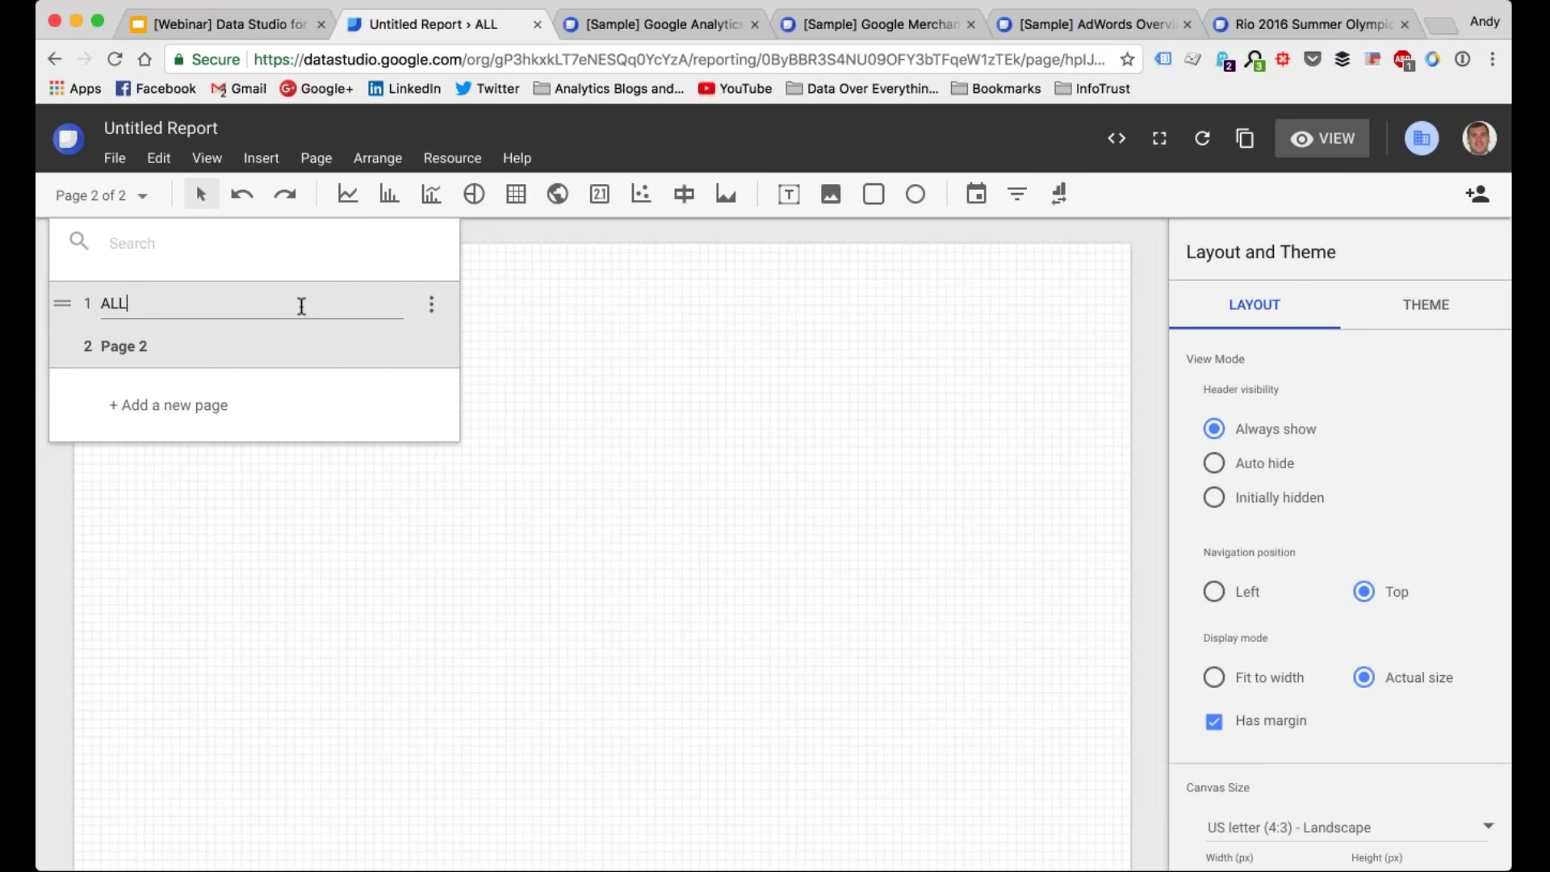
{"action": "key", "text": "BackSpace"}
{"action": "key", "text": "BackSpace"}
{"action": "type", "text": "ll Data"}
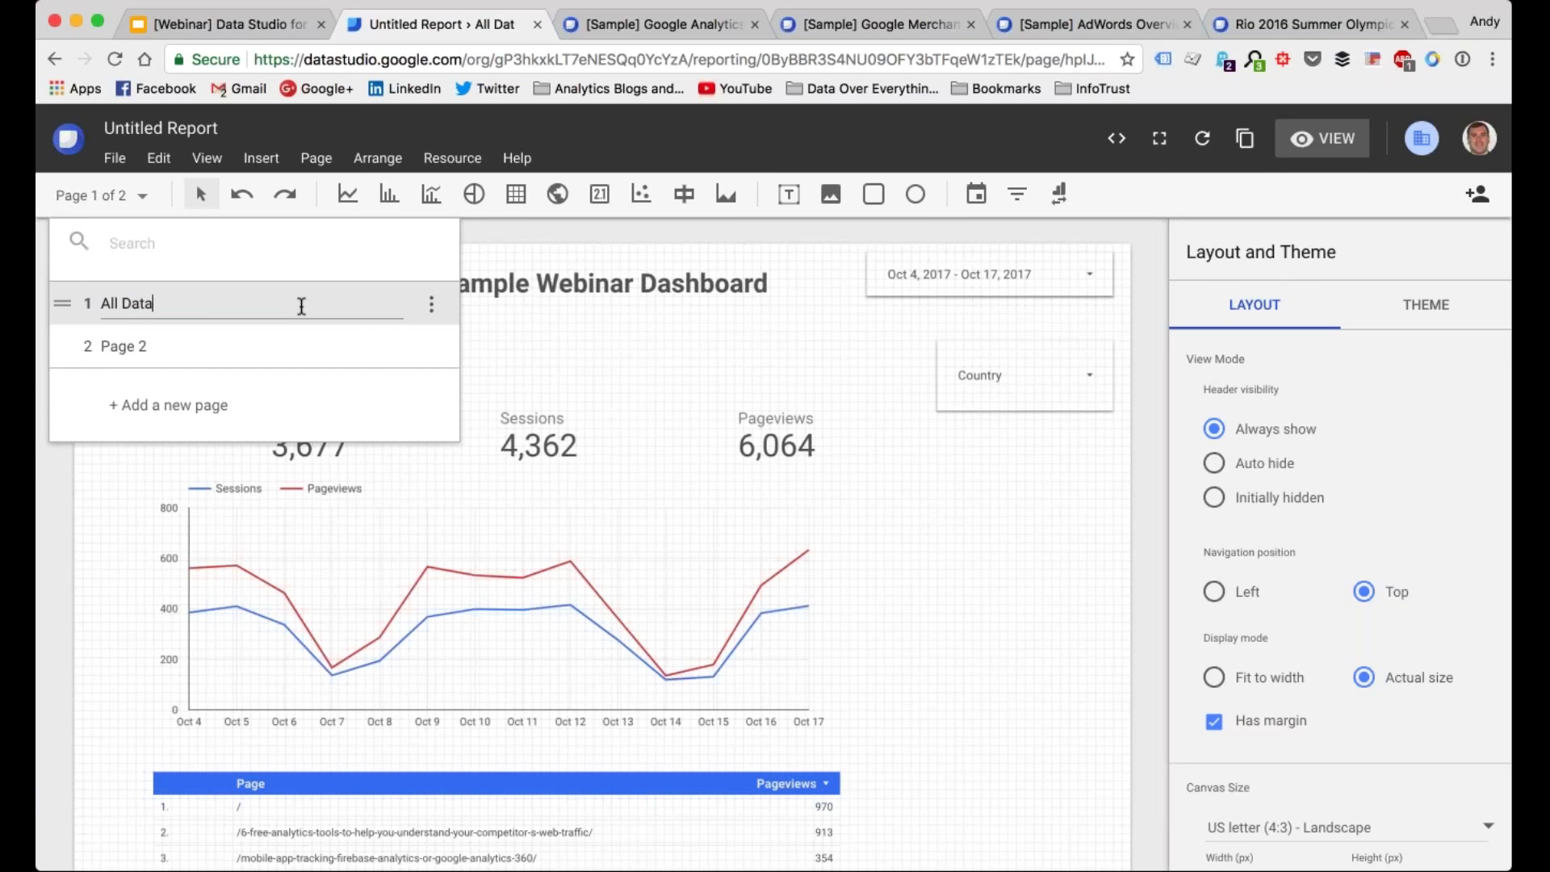
{"action": "type", "text": " Overvie2"}
{"action": "key", "text": "BackSpace"}
{"action": "type", "text": "w"}
{"action": "key", "text": "Return"}
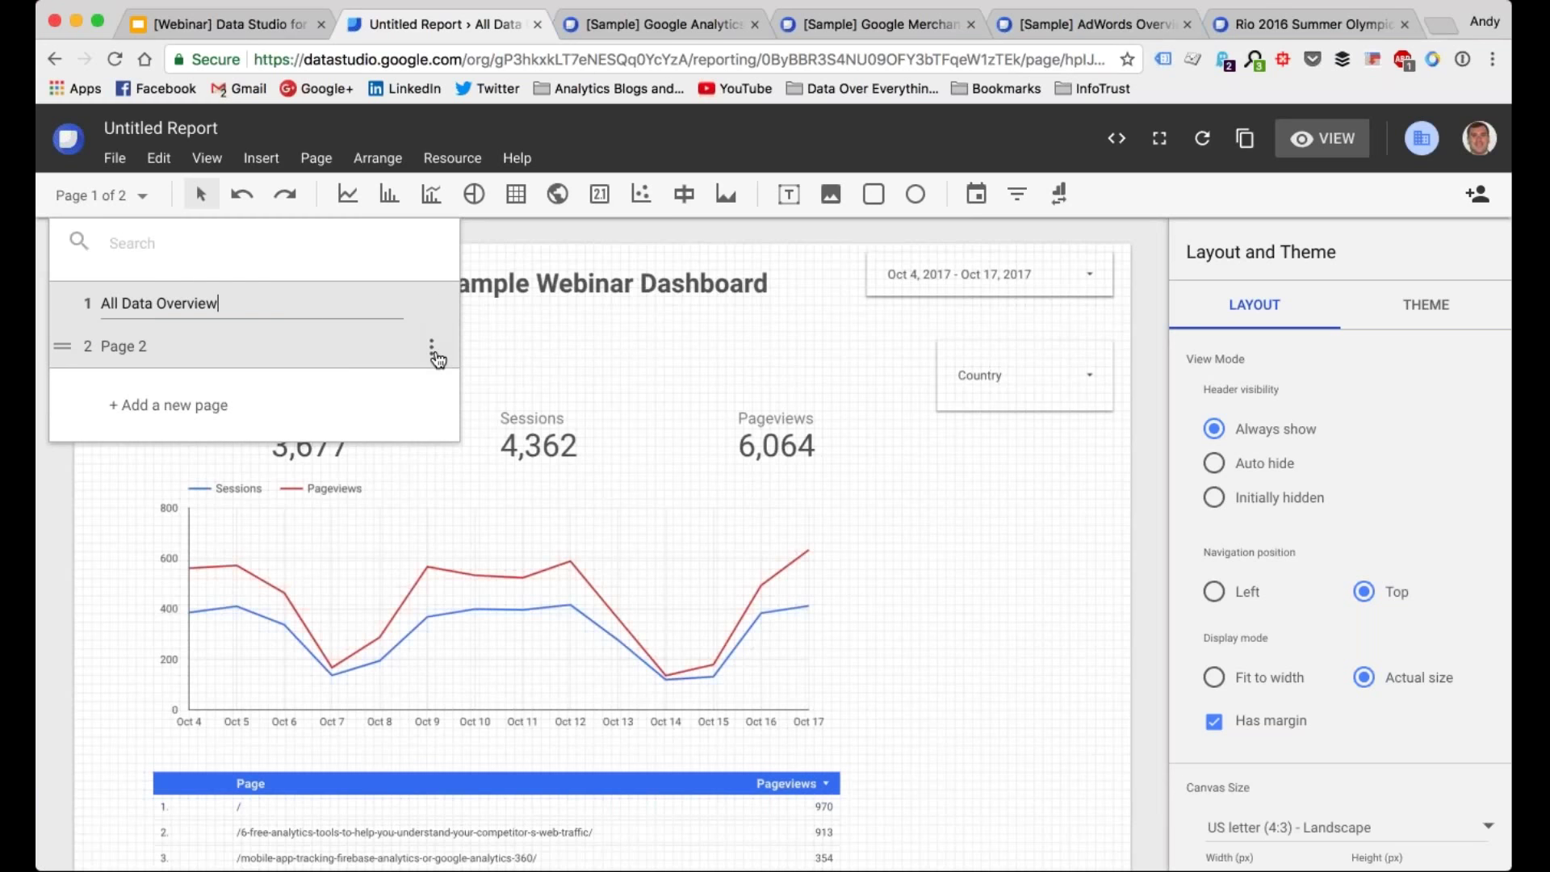
Step: Rename Page 2 of the report as Google Analytics
{"action": "left_click", "coordinate": [431, 347]}
{"action": "left_click", "coordinate": [457, 352]}
{"action": "type", "text": "Google Analytics "}
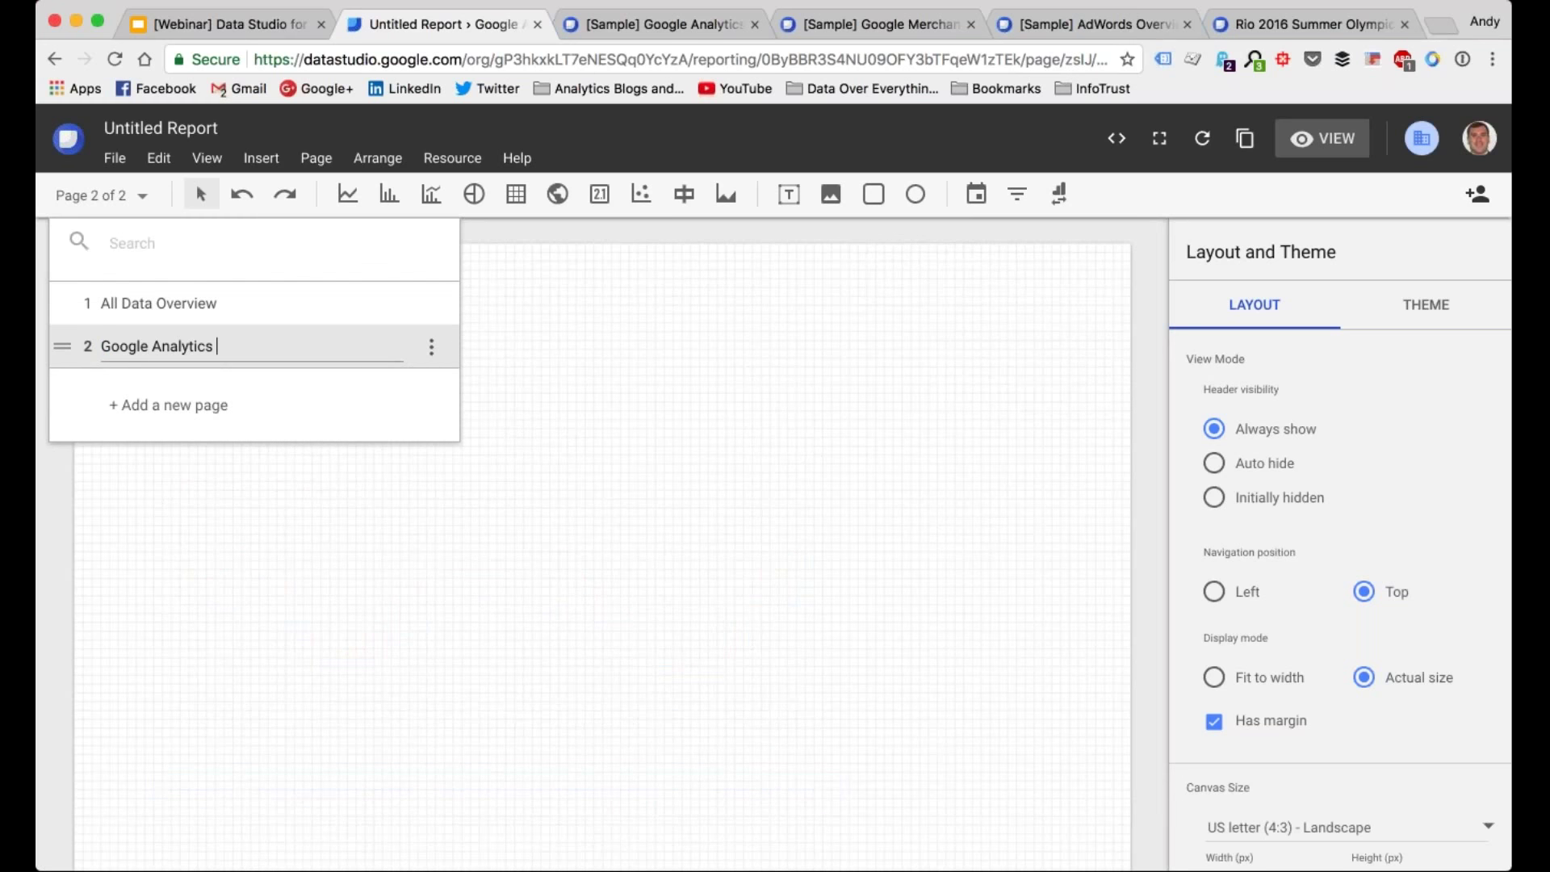
{"action": "type", "text": "Ove"}
{"action": "key", "text": "BackSpace"}
{"action": "key", "text": "BackSpace"}
{"action": "key", "text": "BackSpace"}
{"action": "key", "text": "Return"}
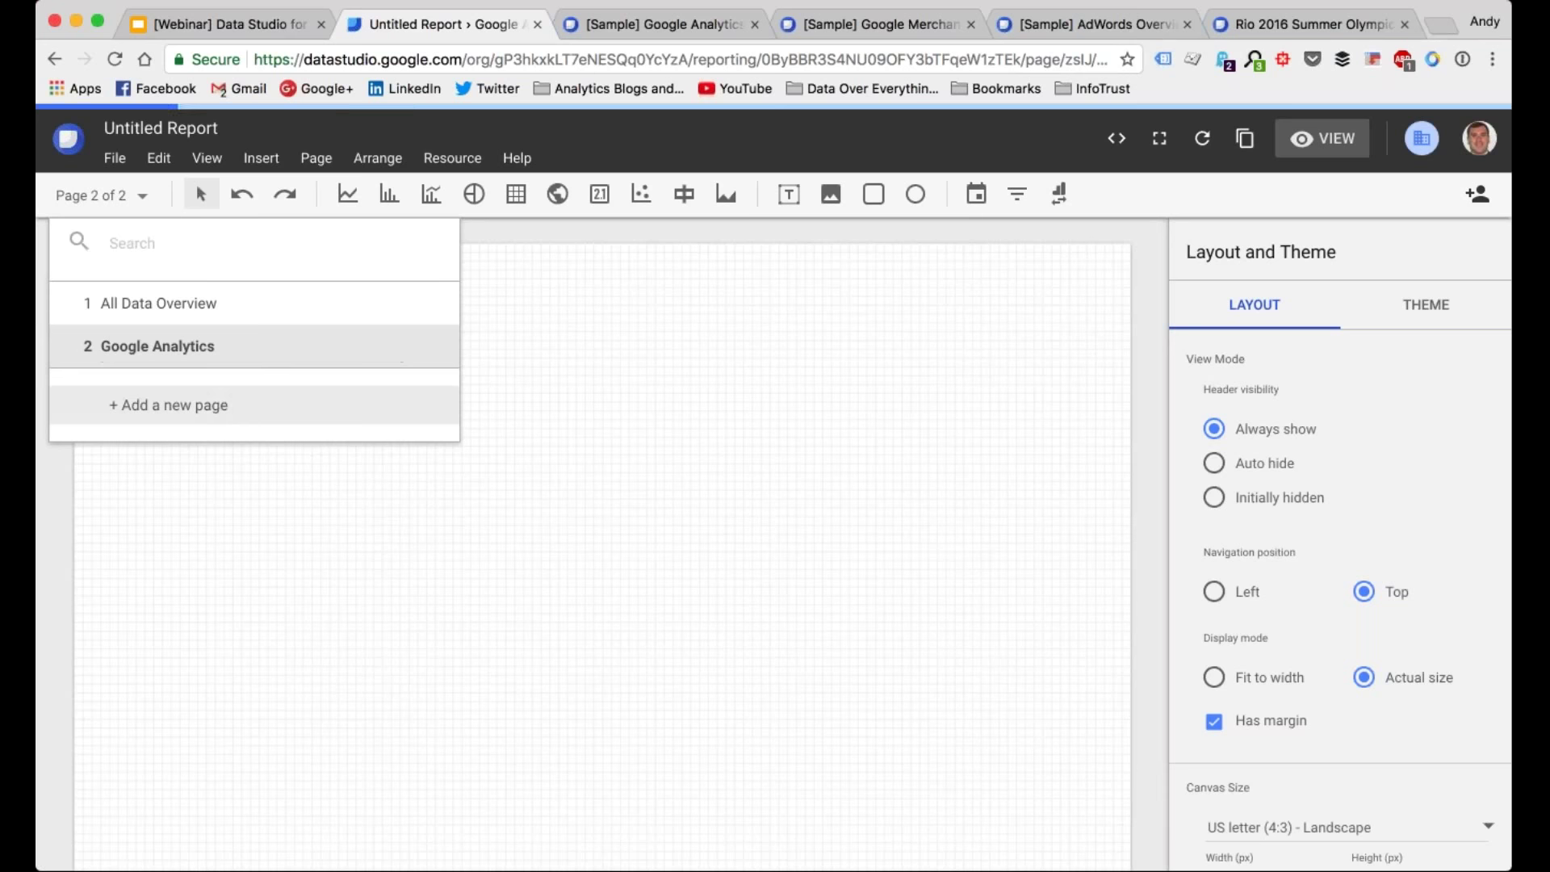
Step: Add a third page to the report and rename it Google AdWords
{"action": "left_click", "coordinate": [281, 386]}
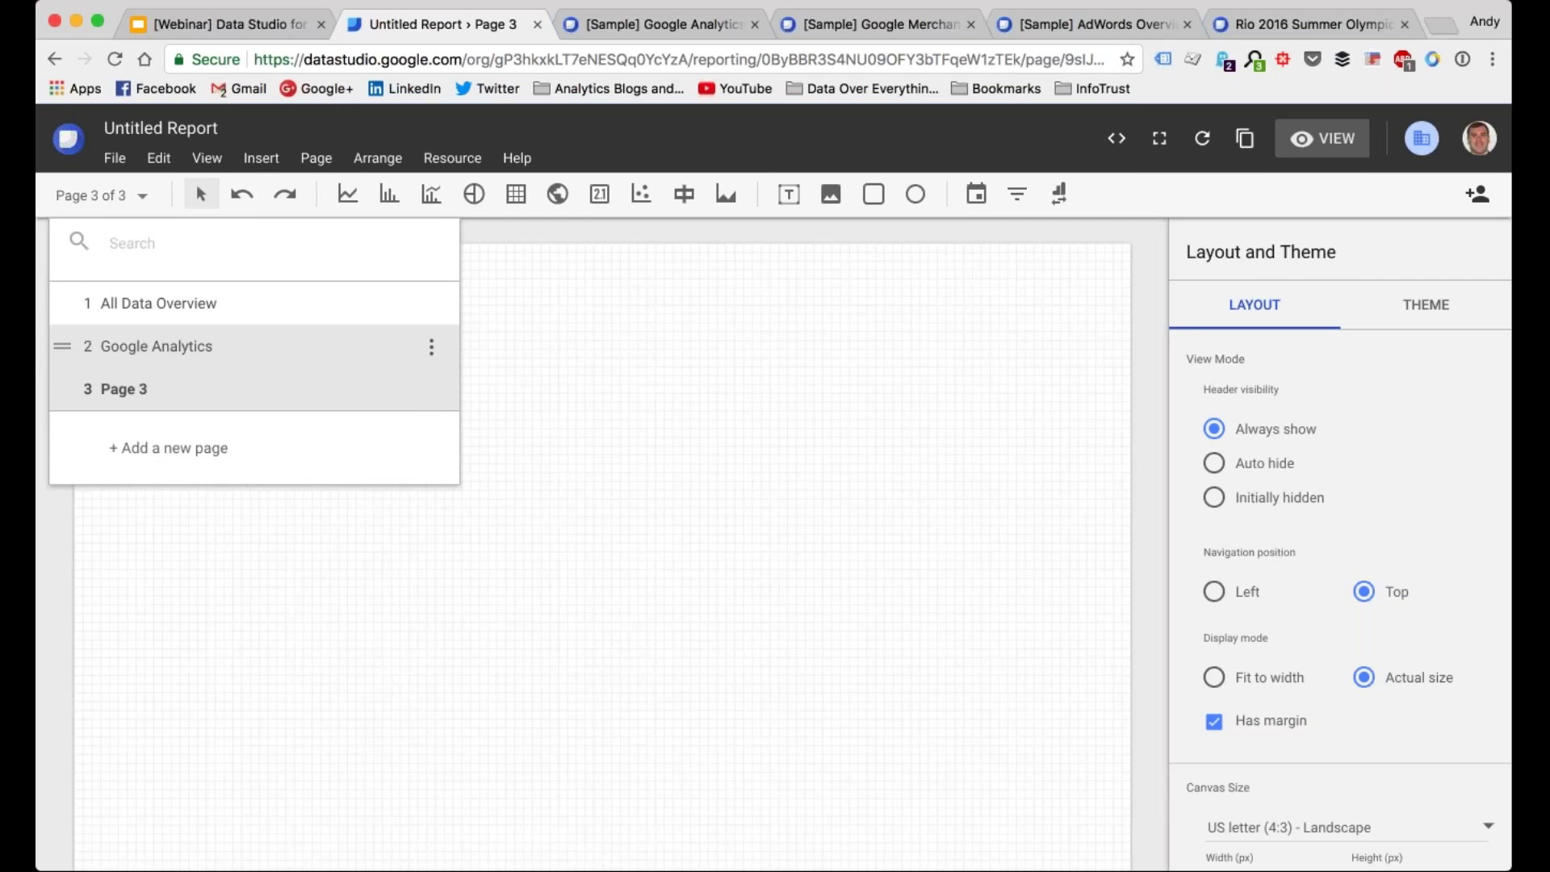
{"action": "left_click", "coordinate": [437, 385]}
{"action": "left_click", "coordinate": [474, 400]}
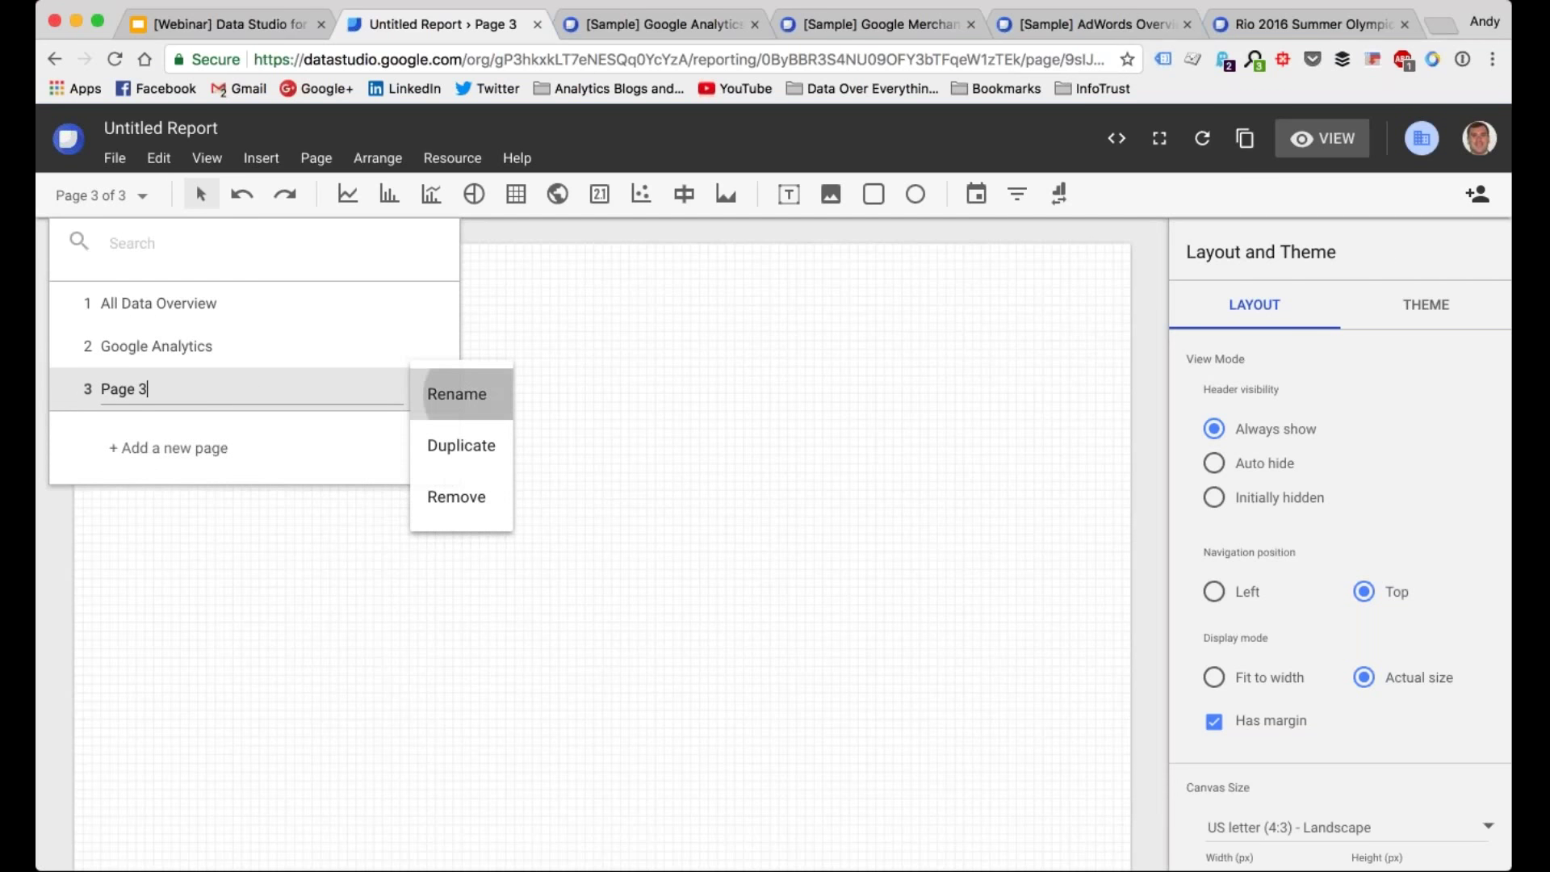
{"action": "type", "text": "Google A"}
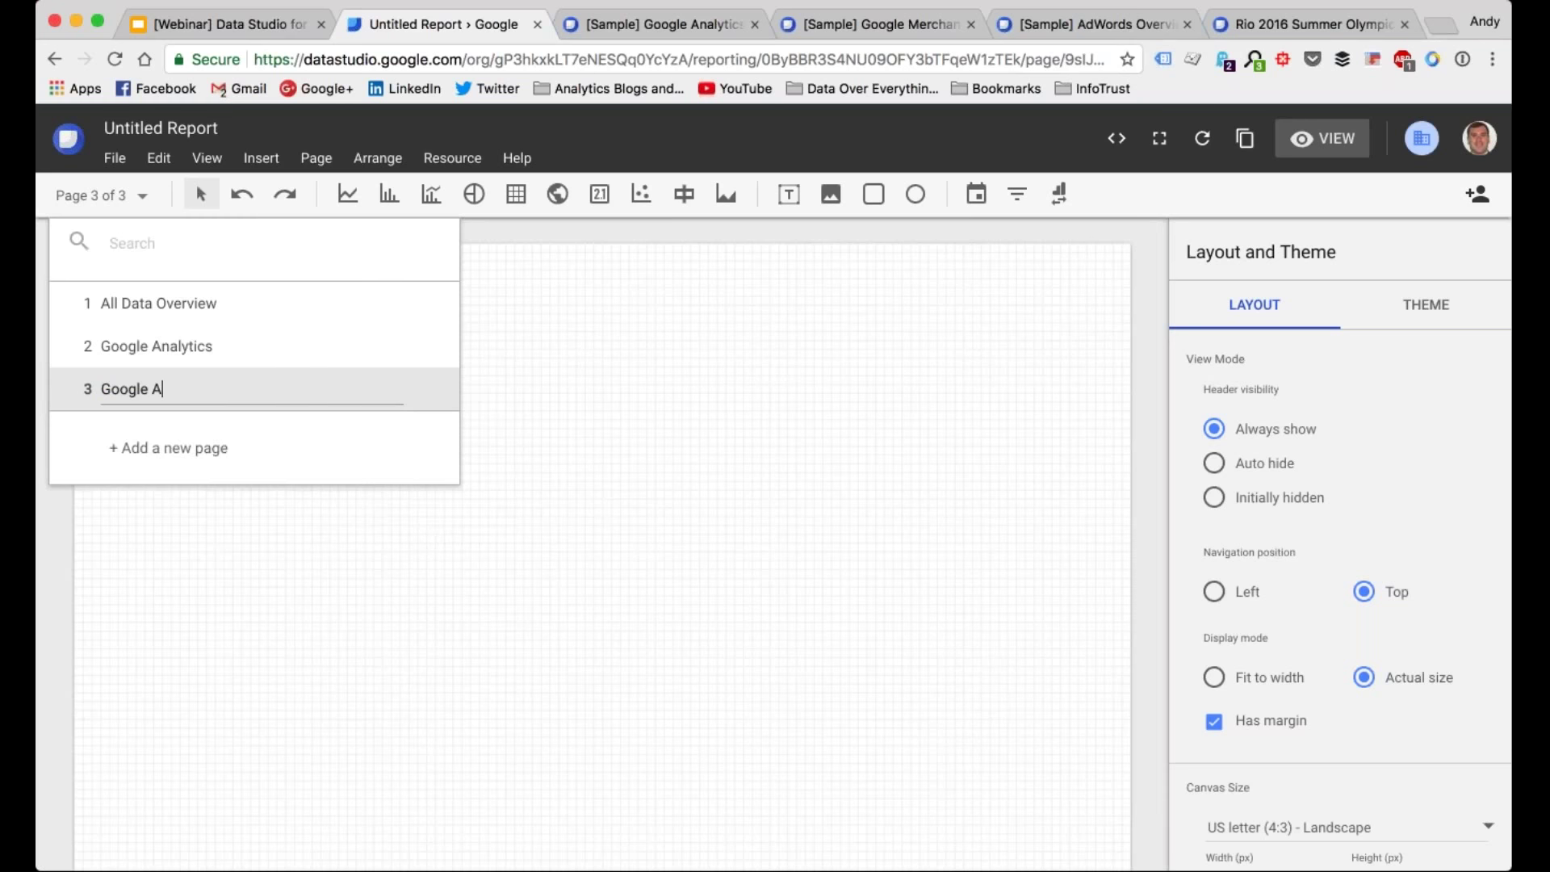
{"action": "type", "text": "dWords"}
{"action": "key", "text": "BackSpace"}
{"action": "type", "text": "a"}
{"action": "key", "text": "BackSpace"}
{"action": "type", "text": "s"}
{"action": "key", "text": "Return"}
{"action": "left_click", "coordinate": [624, 472]}
Step: Switch to the All Data Overview page to review it and return to the Google Analytics page
{"action": "left_click", "coordinate": [100, 196]}
{"action": "left_click", "coordinate": [139, 308]}
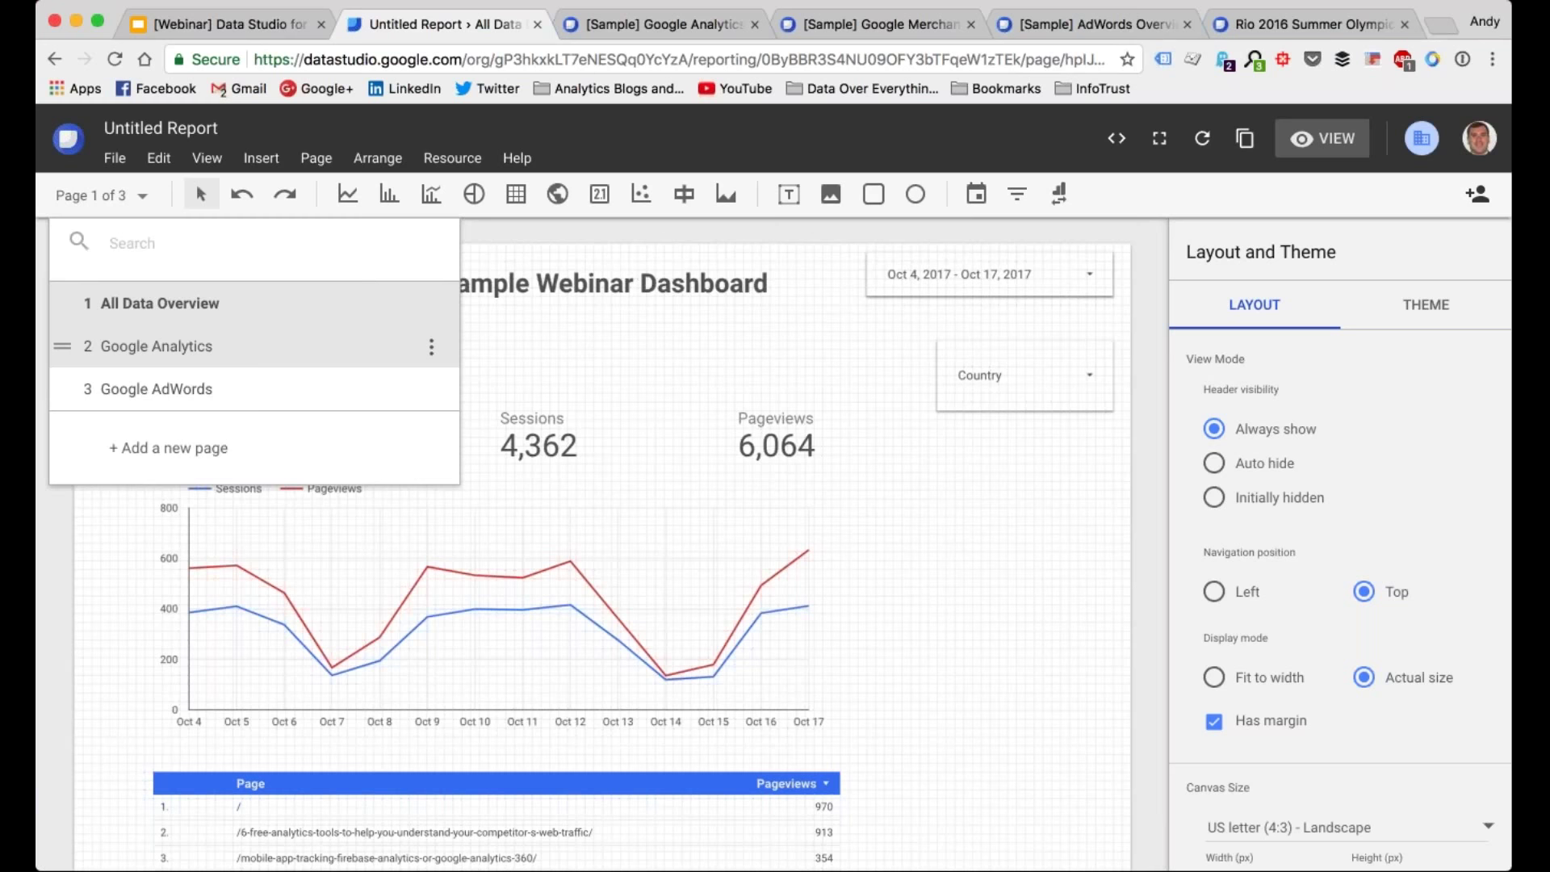
{"action": "left_click", "coordinate": [242, 359]}
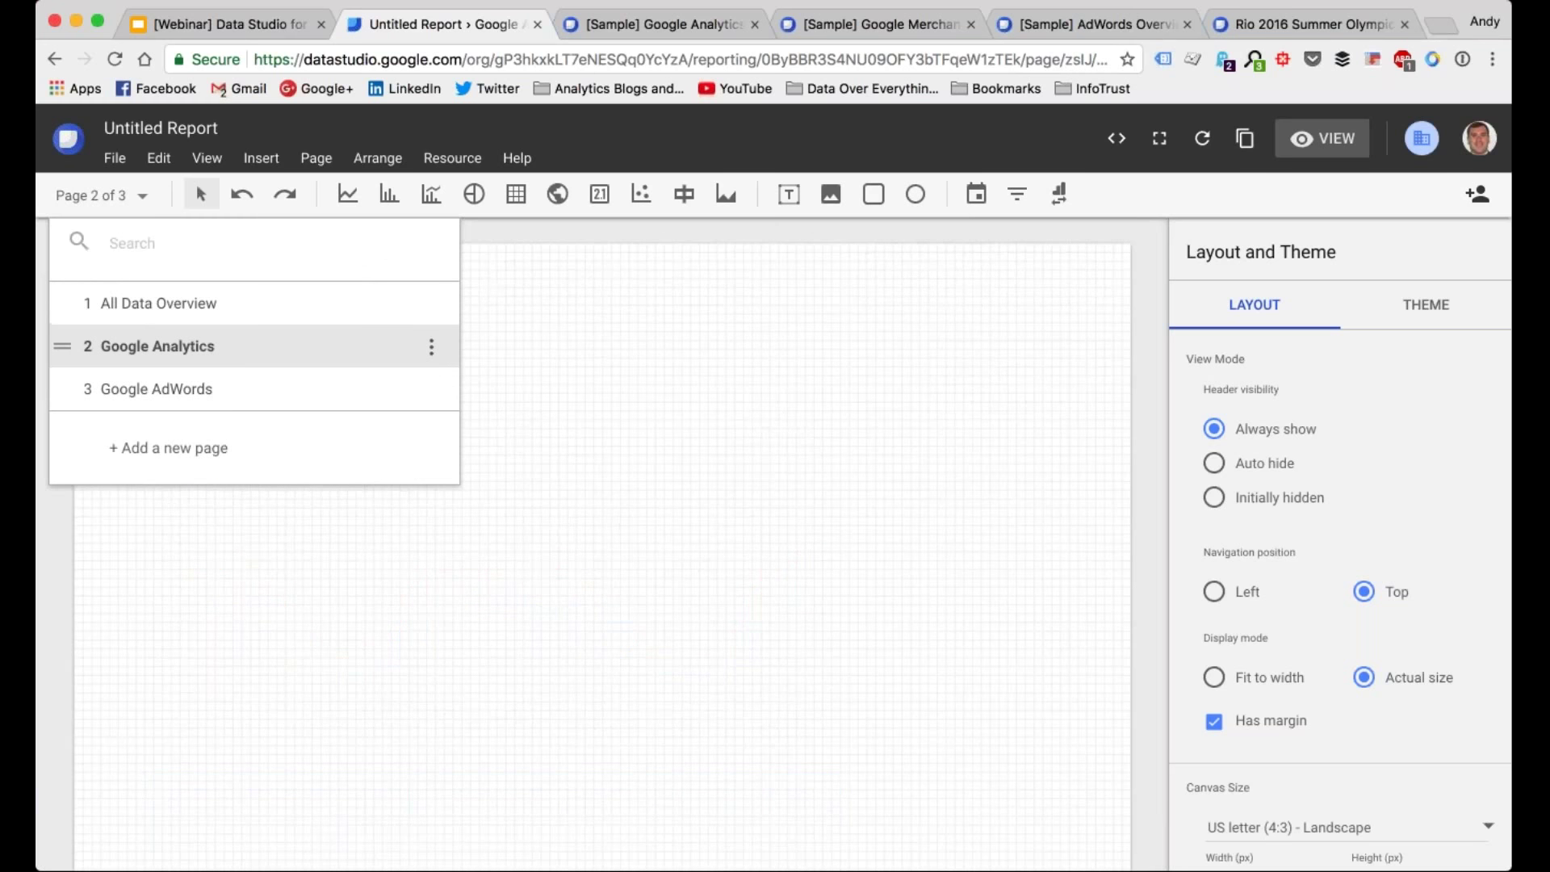
{"action": "left_click", "coordinate": [559, 428]}
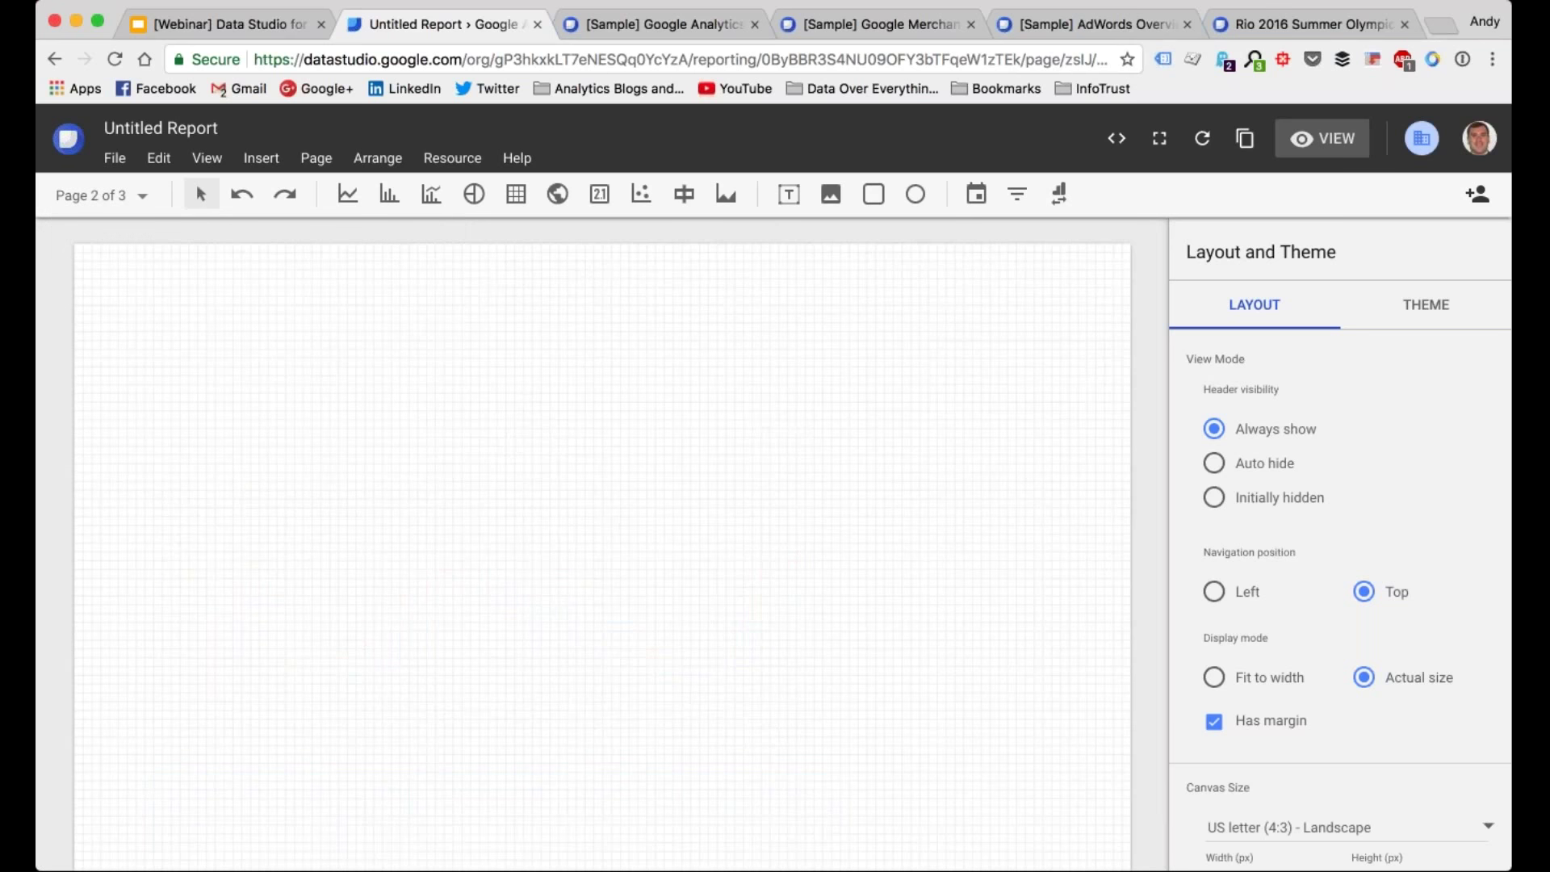
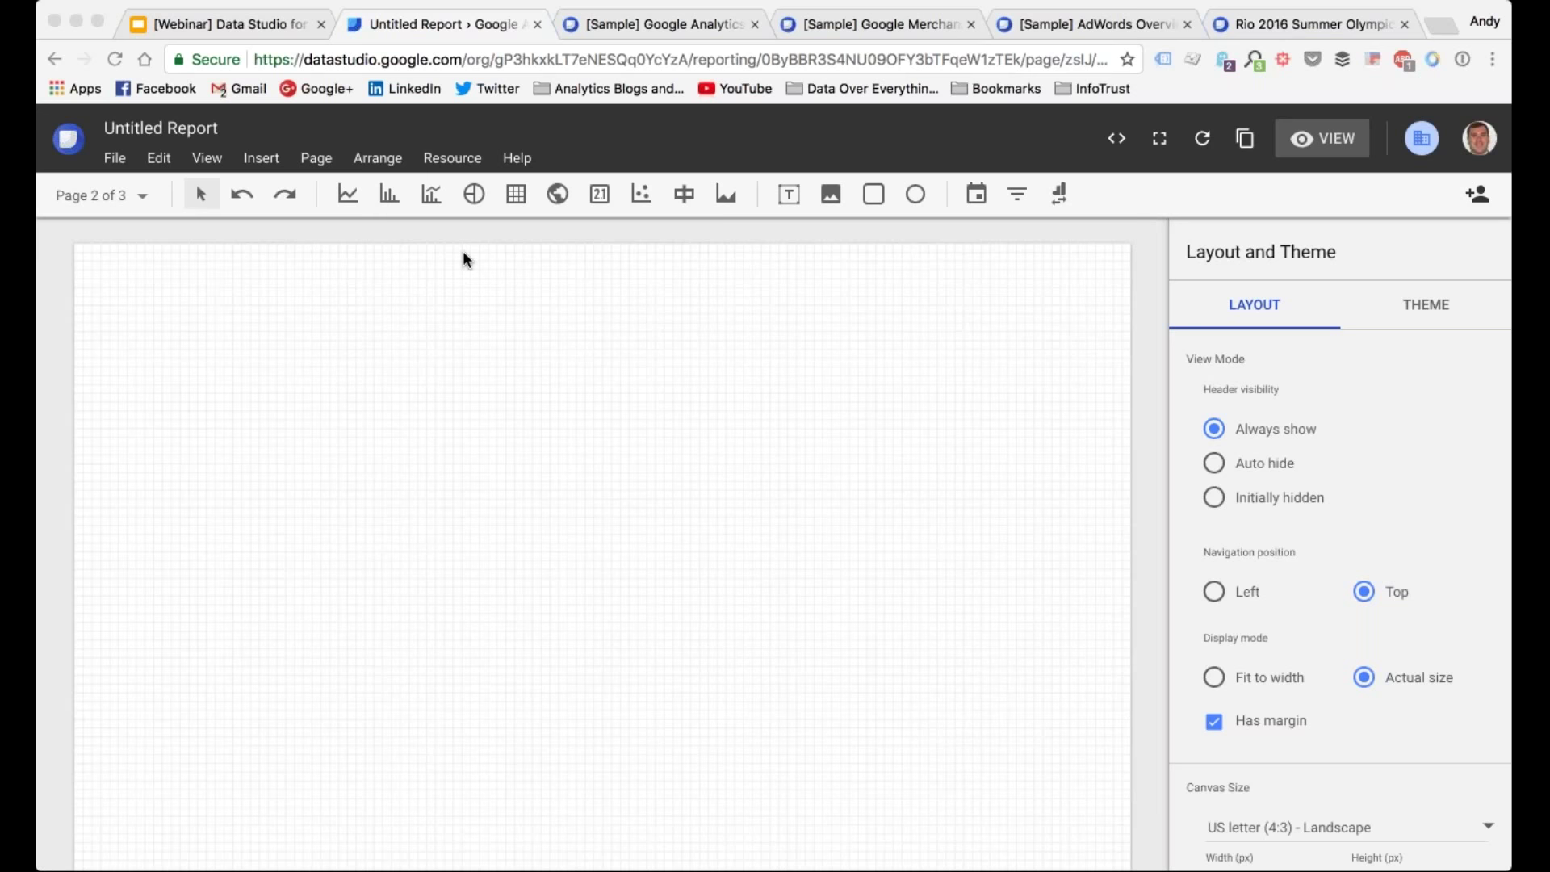
{"action": "left_click", "coordinate": [116, 159]}
{"action": "left_click", "coordinate": [117, 162]}
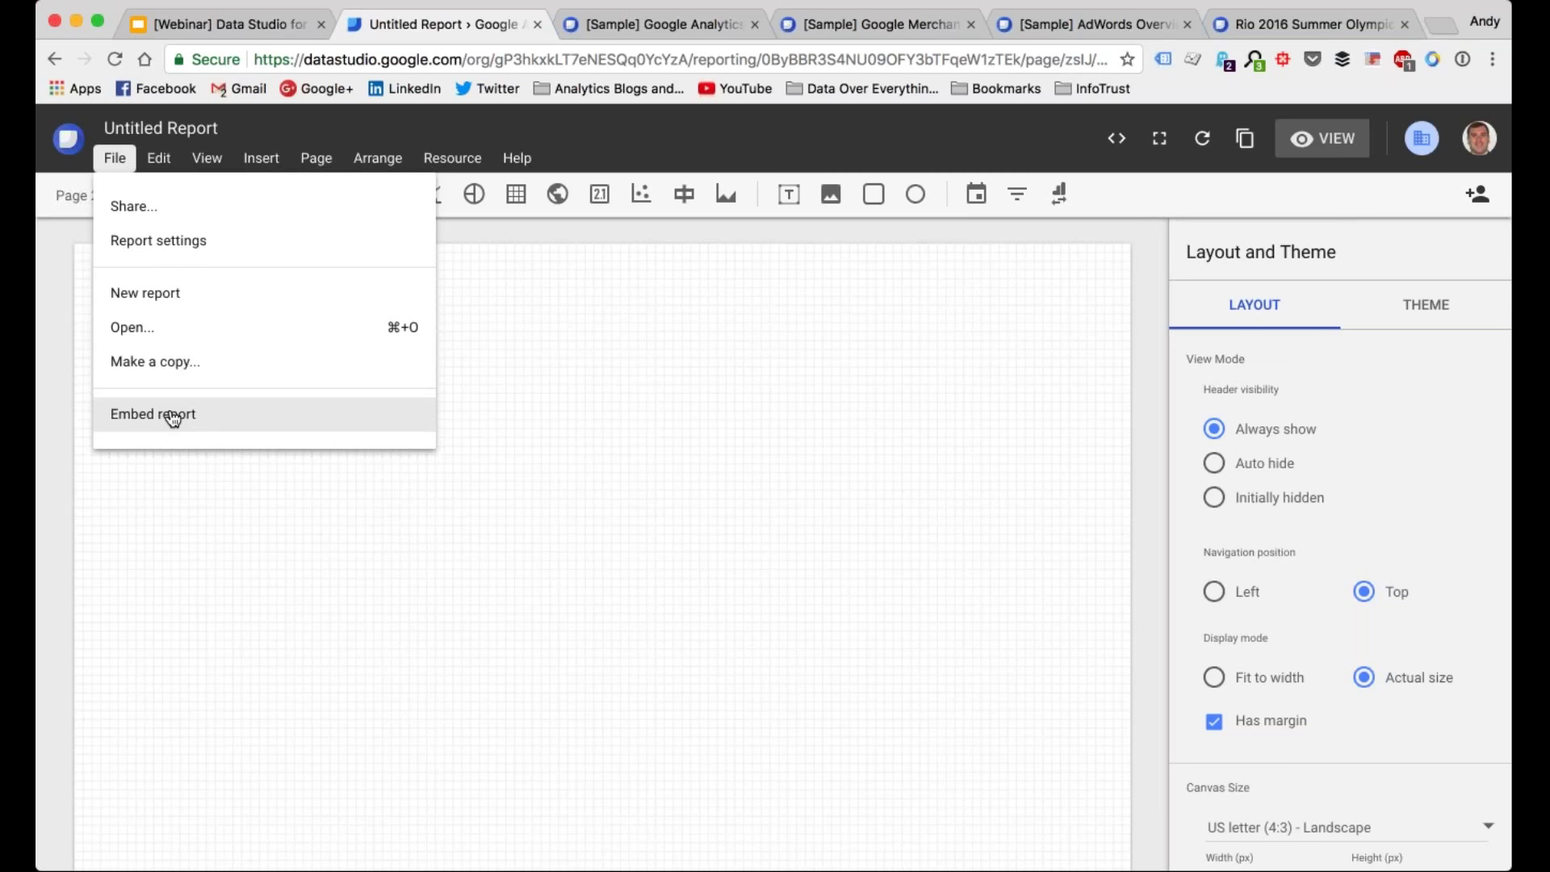
{"action": "left_click", "coordinate": [605, 103]}
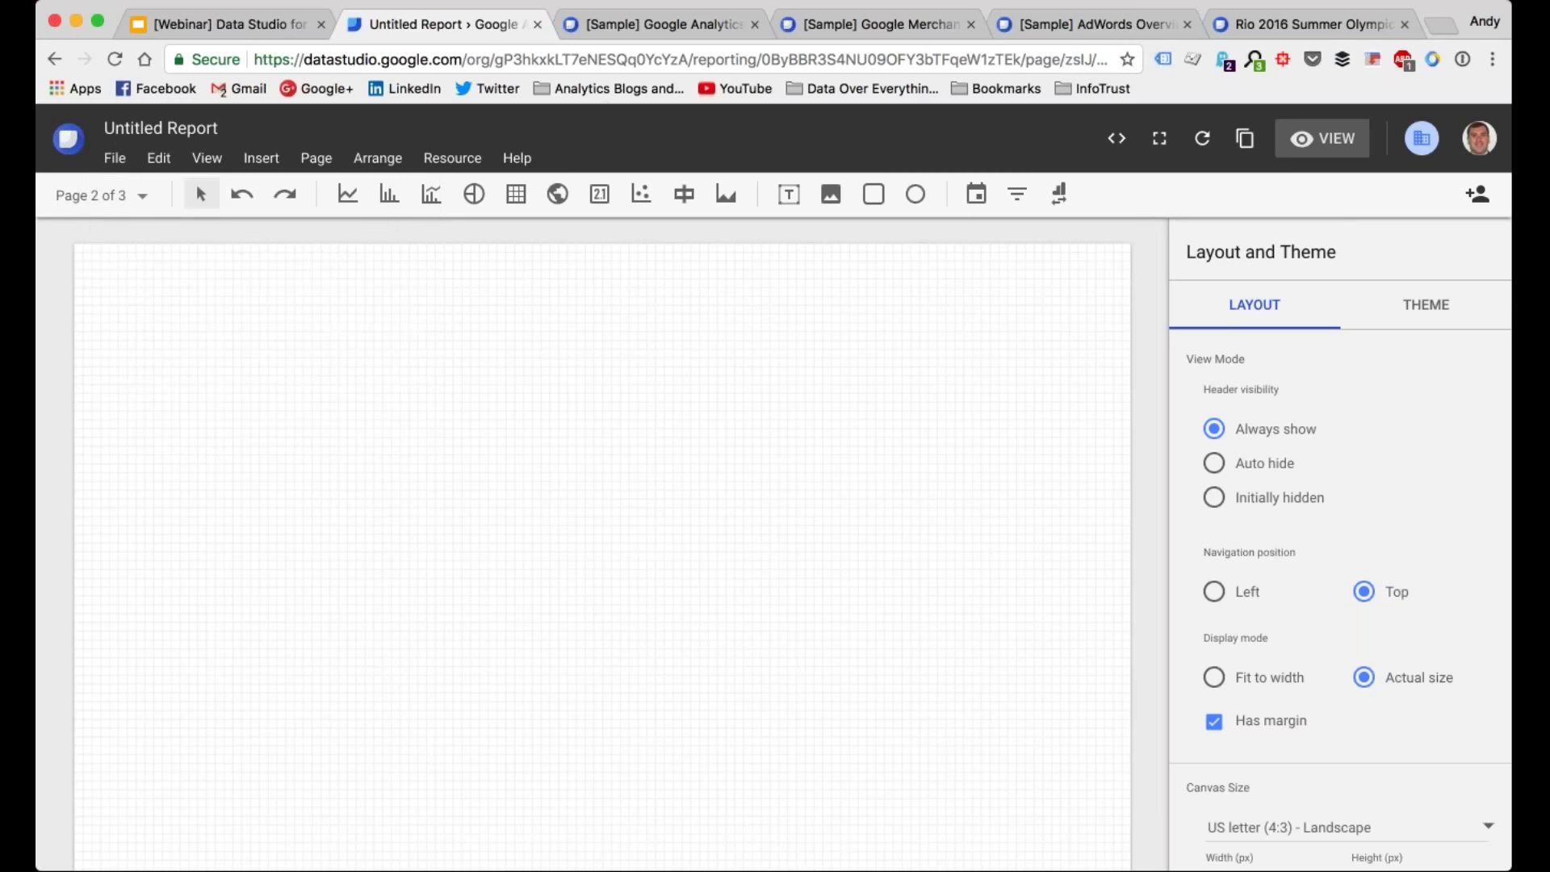
Step: Open the All Data Overview page and switch the report to view mode
{"action": "left_click", "coordinate": [113, 208]}
{"action": "left_click", "coordinate": [160, 303]}
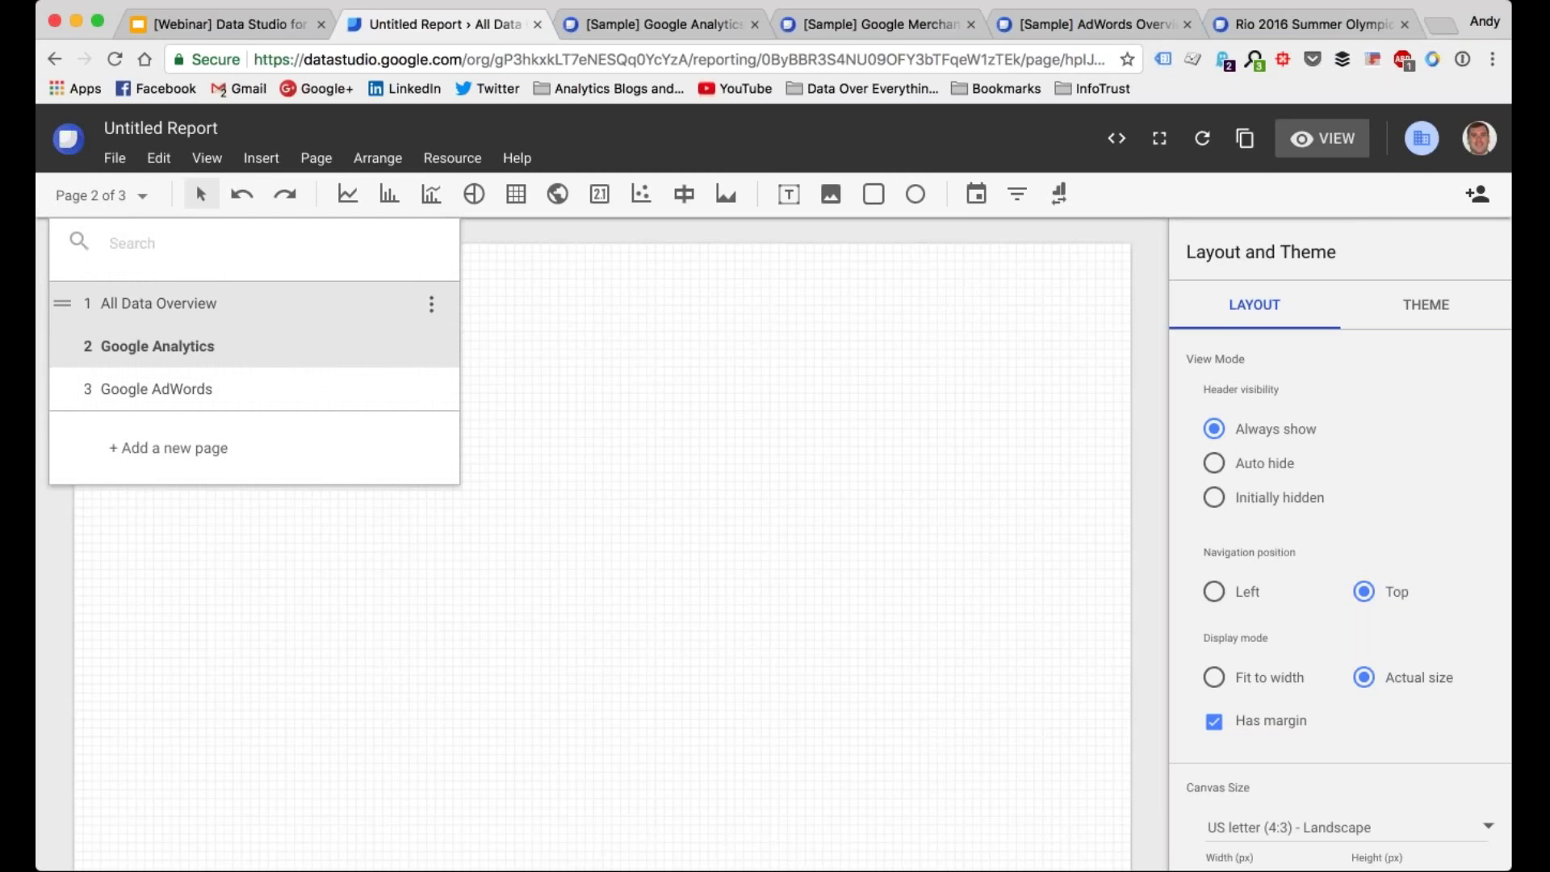
{"action": "left_click", "coordinate": [754, 439]}
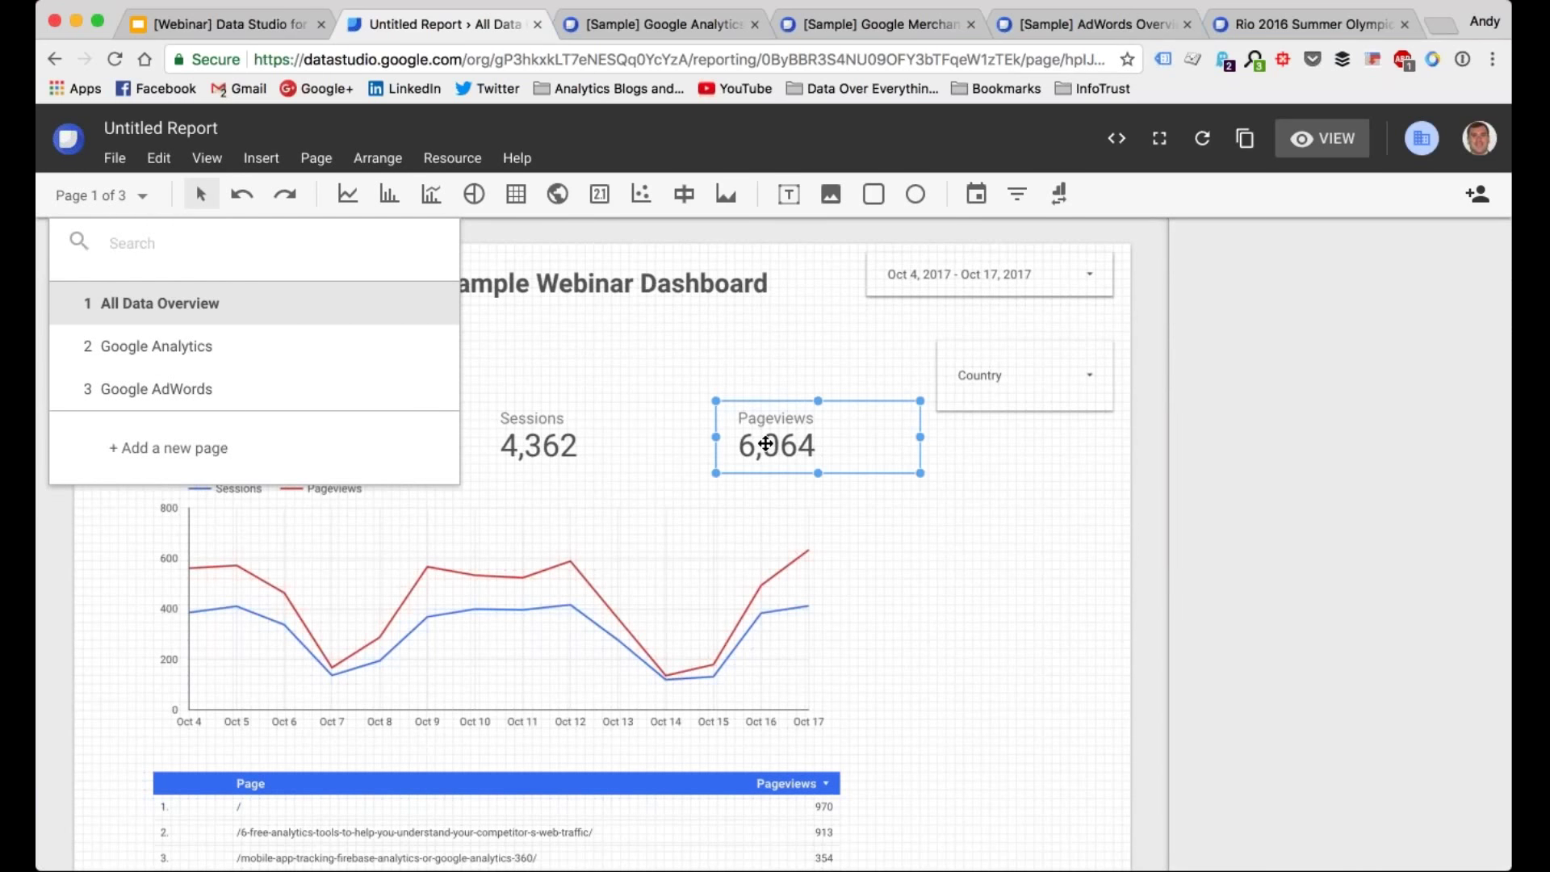
{"action": "left_click", "coordinate": [751, 493]}
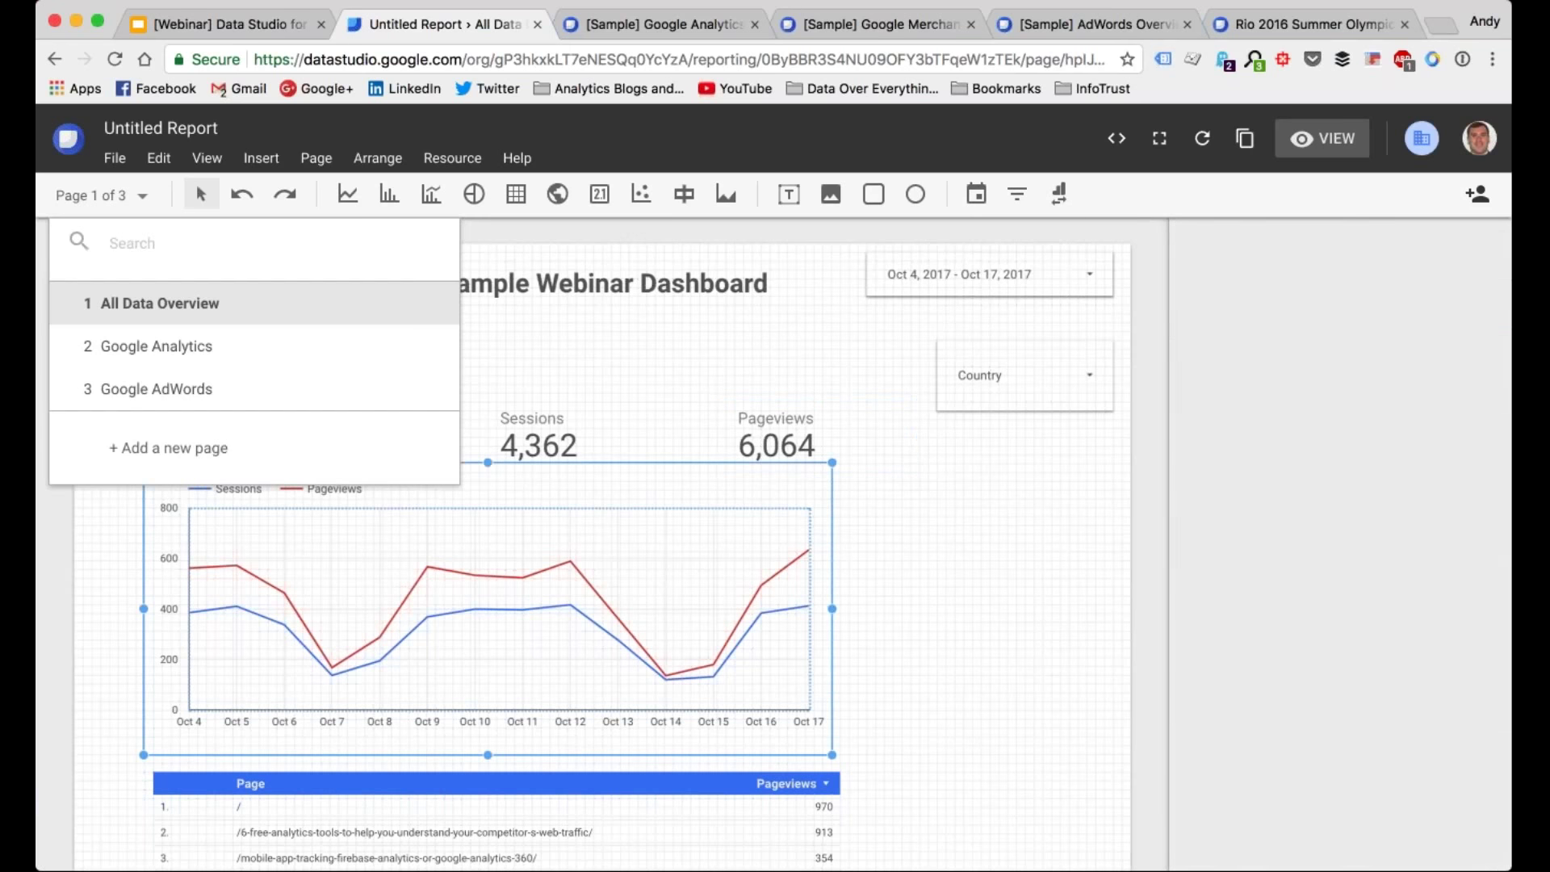
{"action": "left_click", "coordinate": [1323, 138]}
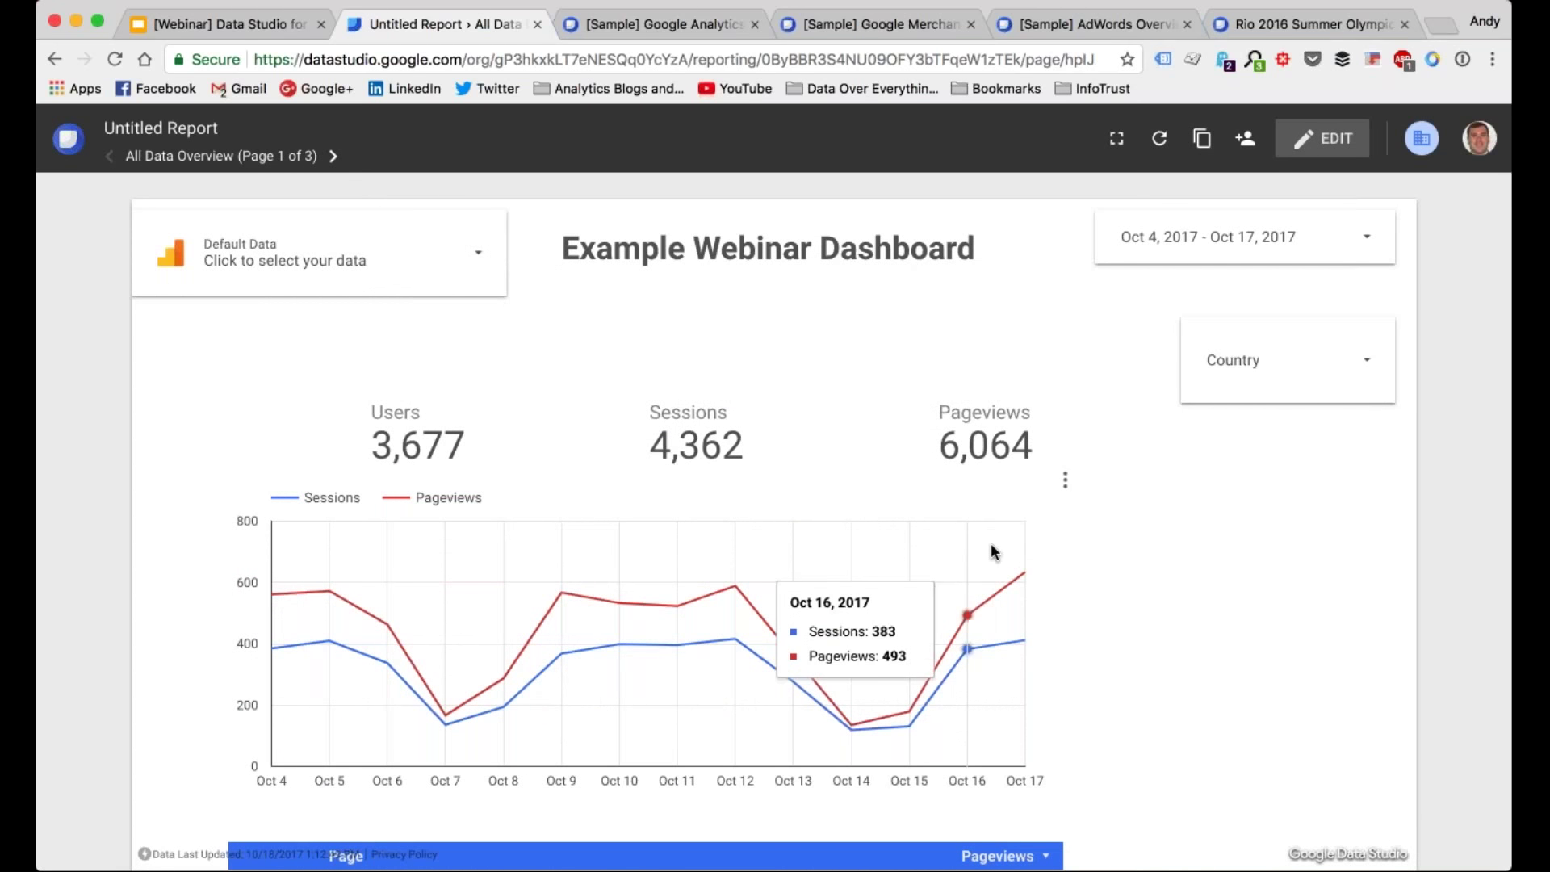
Step: Review the export options of the Sessions and Pageviews time series chart without exporting anything
{"action": "left_click", "coordinate": [1065, 479]}
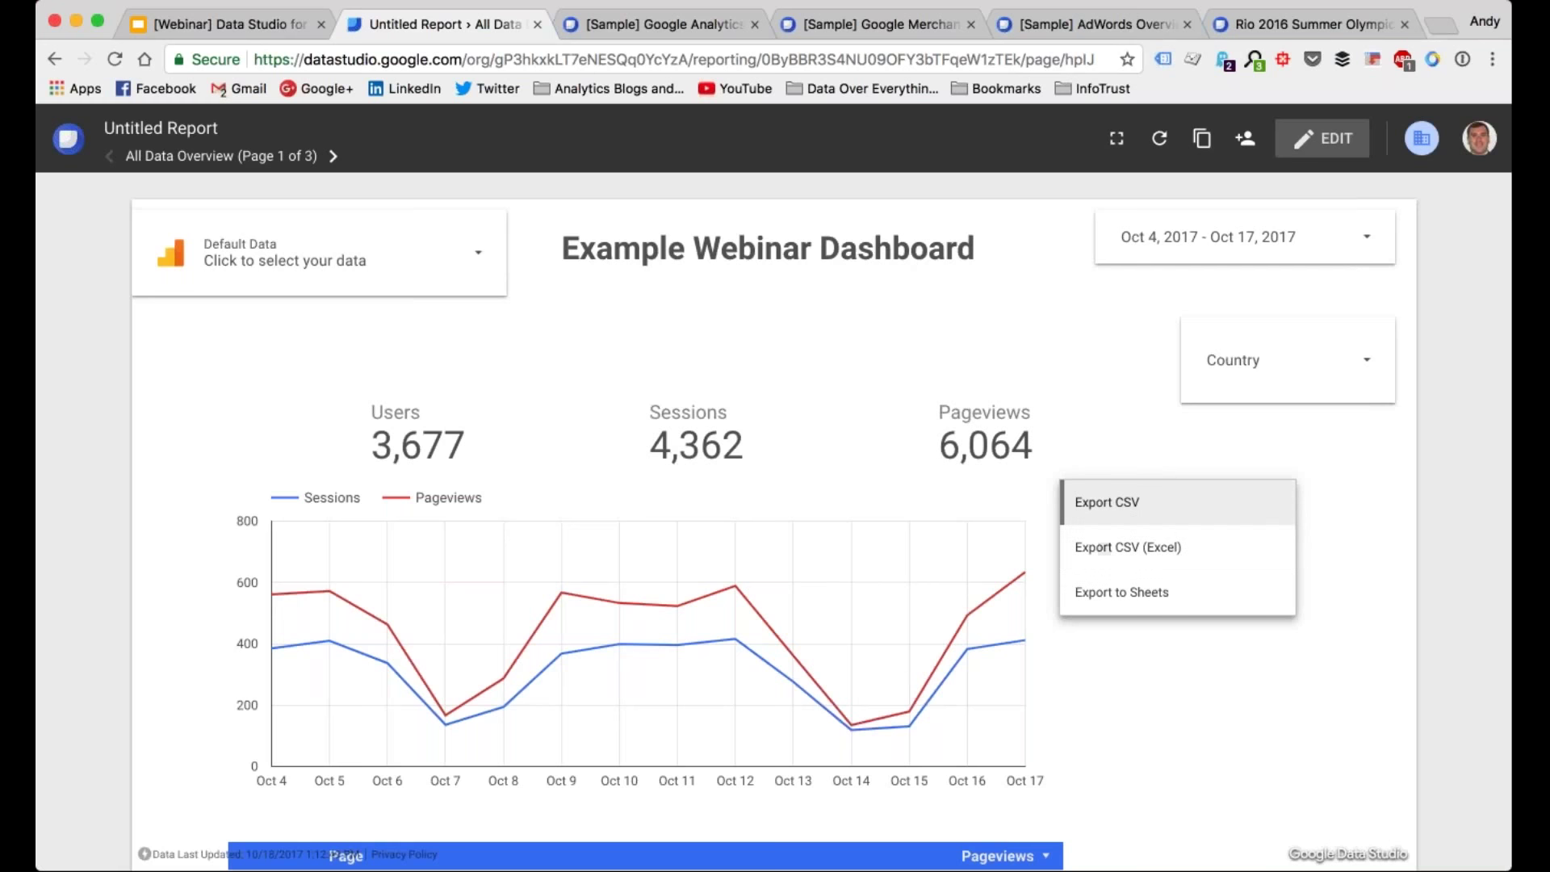
{"action": "left_click", "coordinate": [1136, 548]}
{"action": "key", "text": "Down"}
{"action": "left_click", "coordinate": [894, 602]}
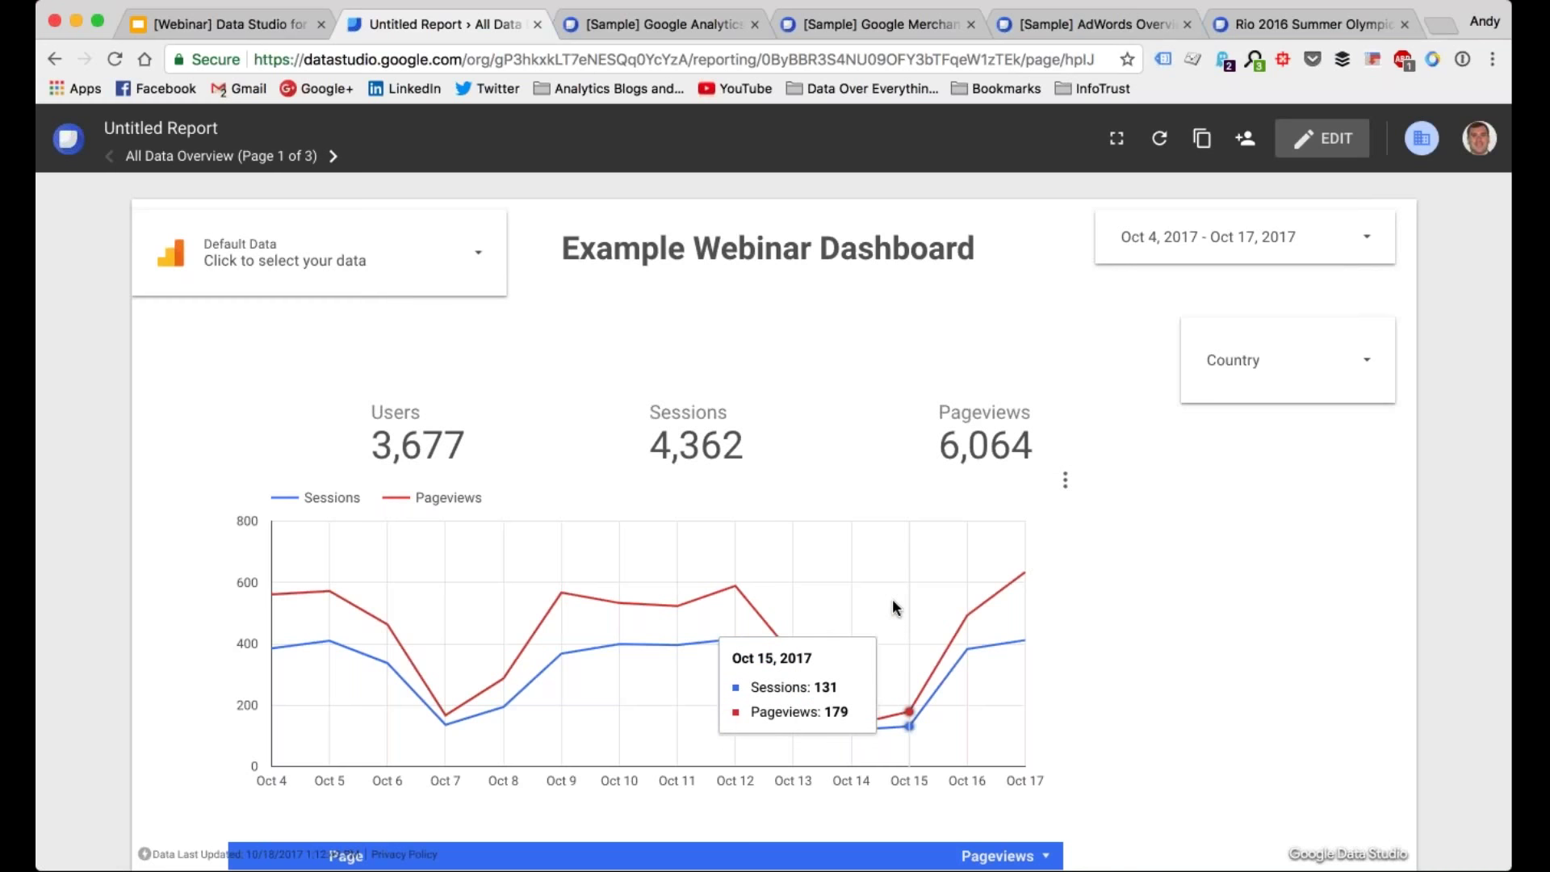
Step: Start a new data source from the data sources list on the Data Studio home page
{"action": "left_click", "coordinate": [67, 144]}
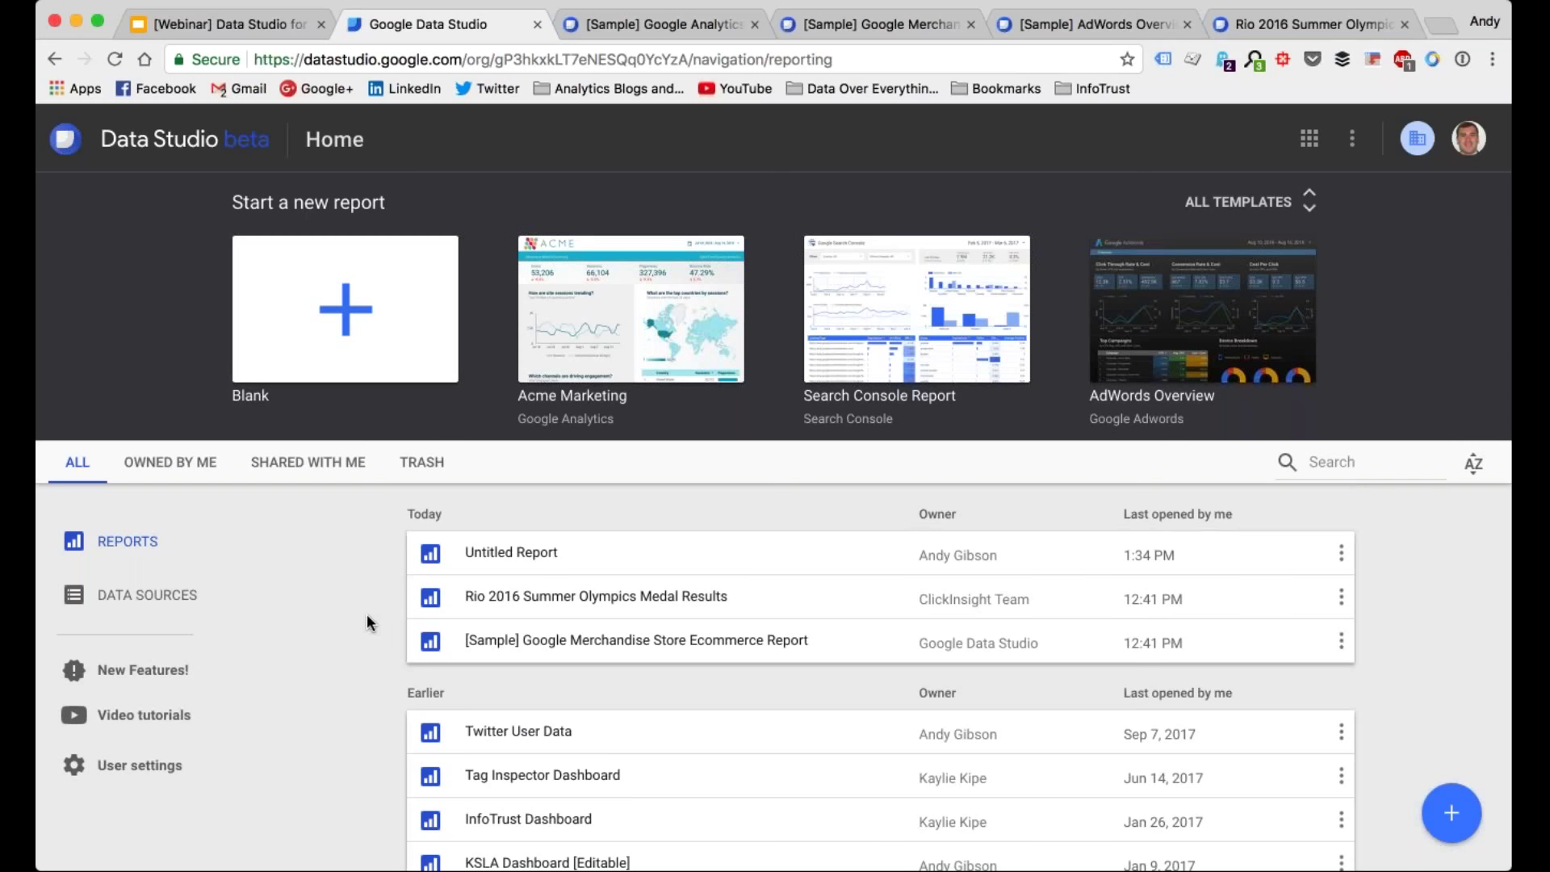
{"action": "left_click", "coordinate": [138, 595]}
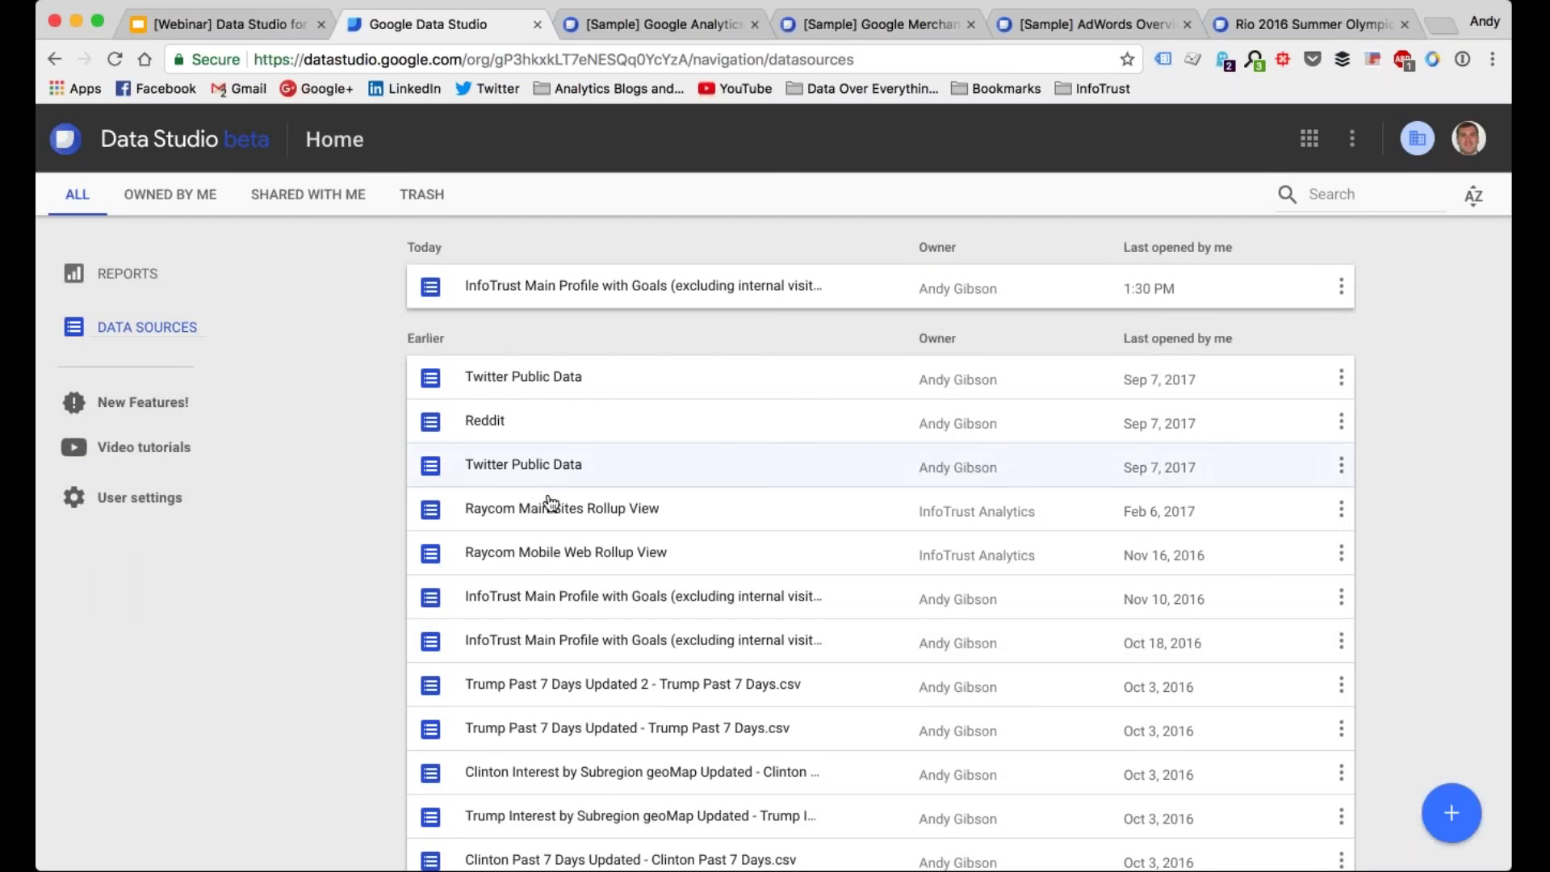
{"action": "left_click", "coordinate": [1429, 807]}
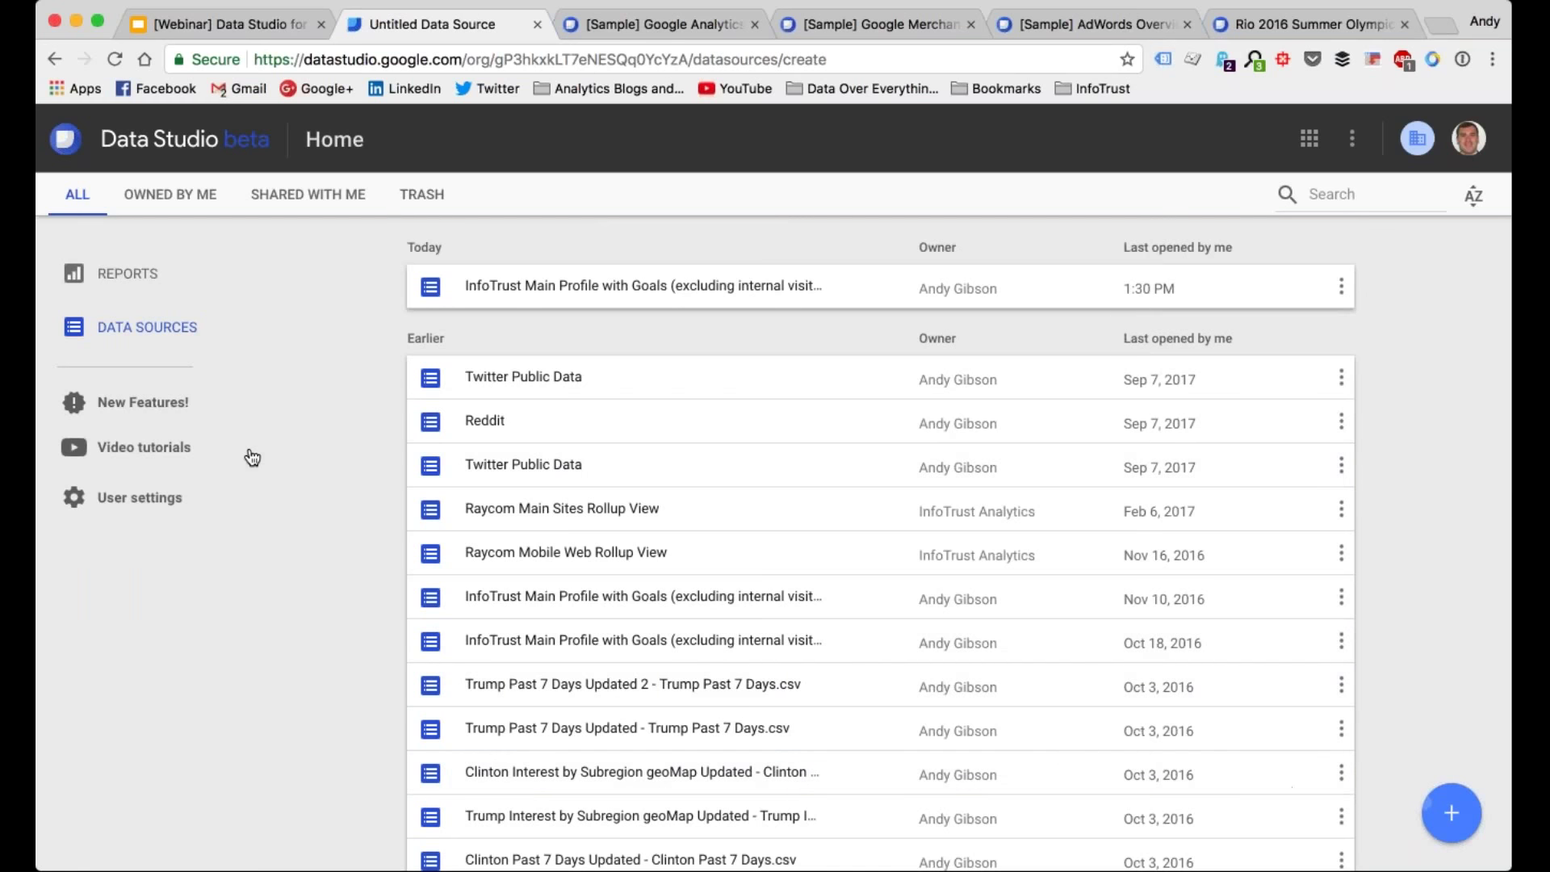
Step: Look through the available connectors for the new data source and open the gallery of community connectors
{"action": "scroll", "coordinate": [181, 585], "scroll_direction": "down", "scroll_amount": 3}
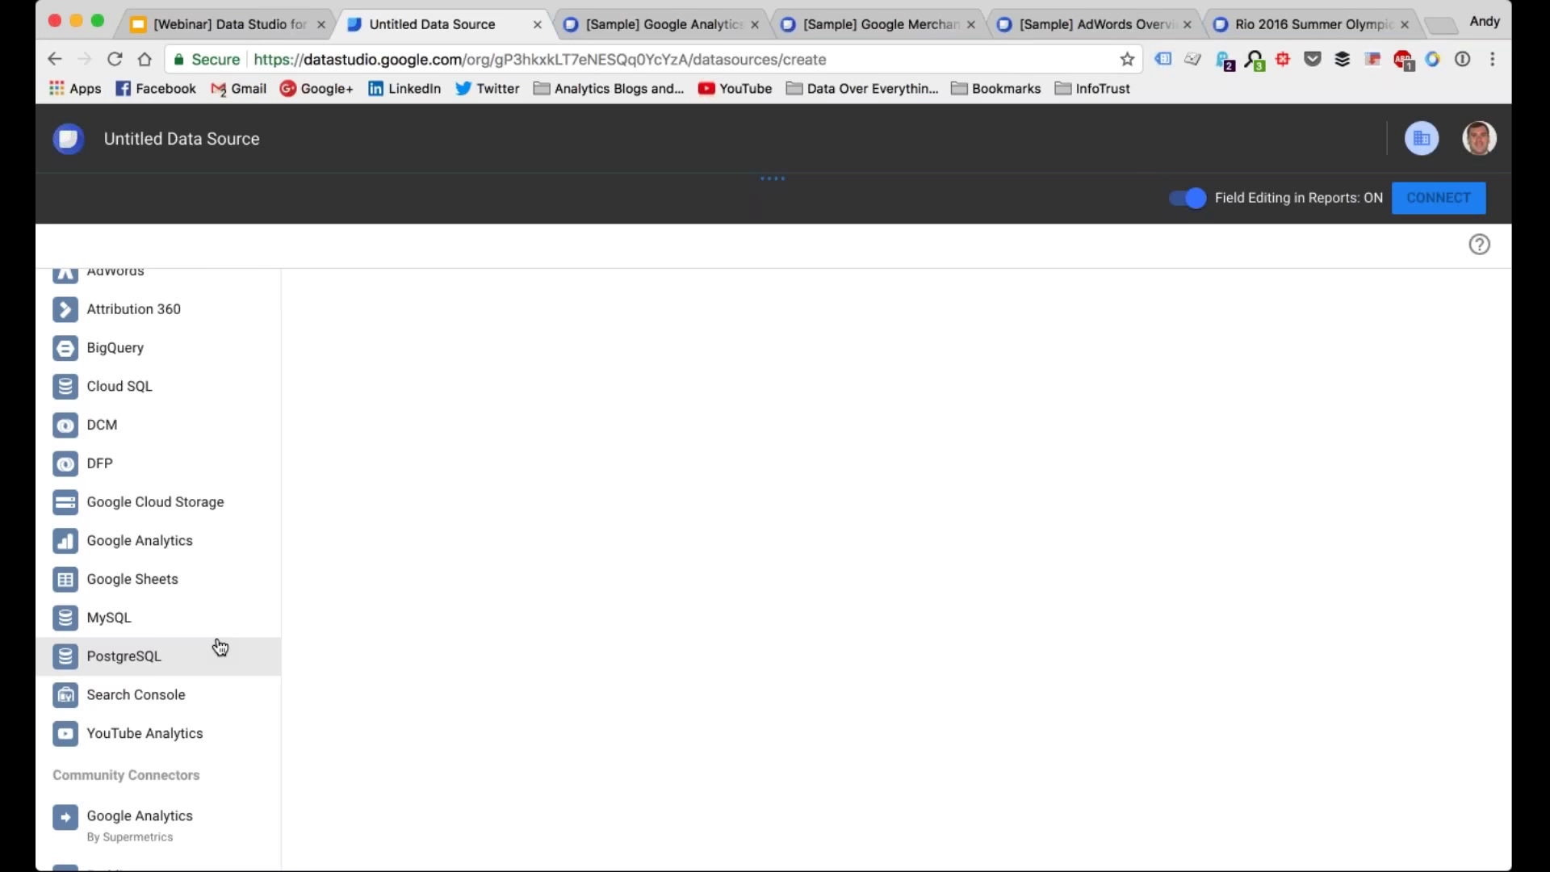
{"action": "scroll", "coordinate": [219, 646], "scroll_direction": "down", "scroll_amount": 3}
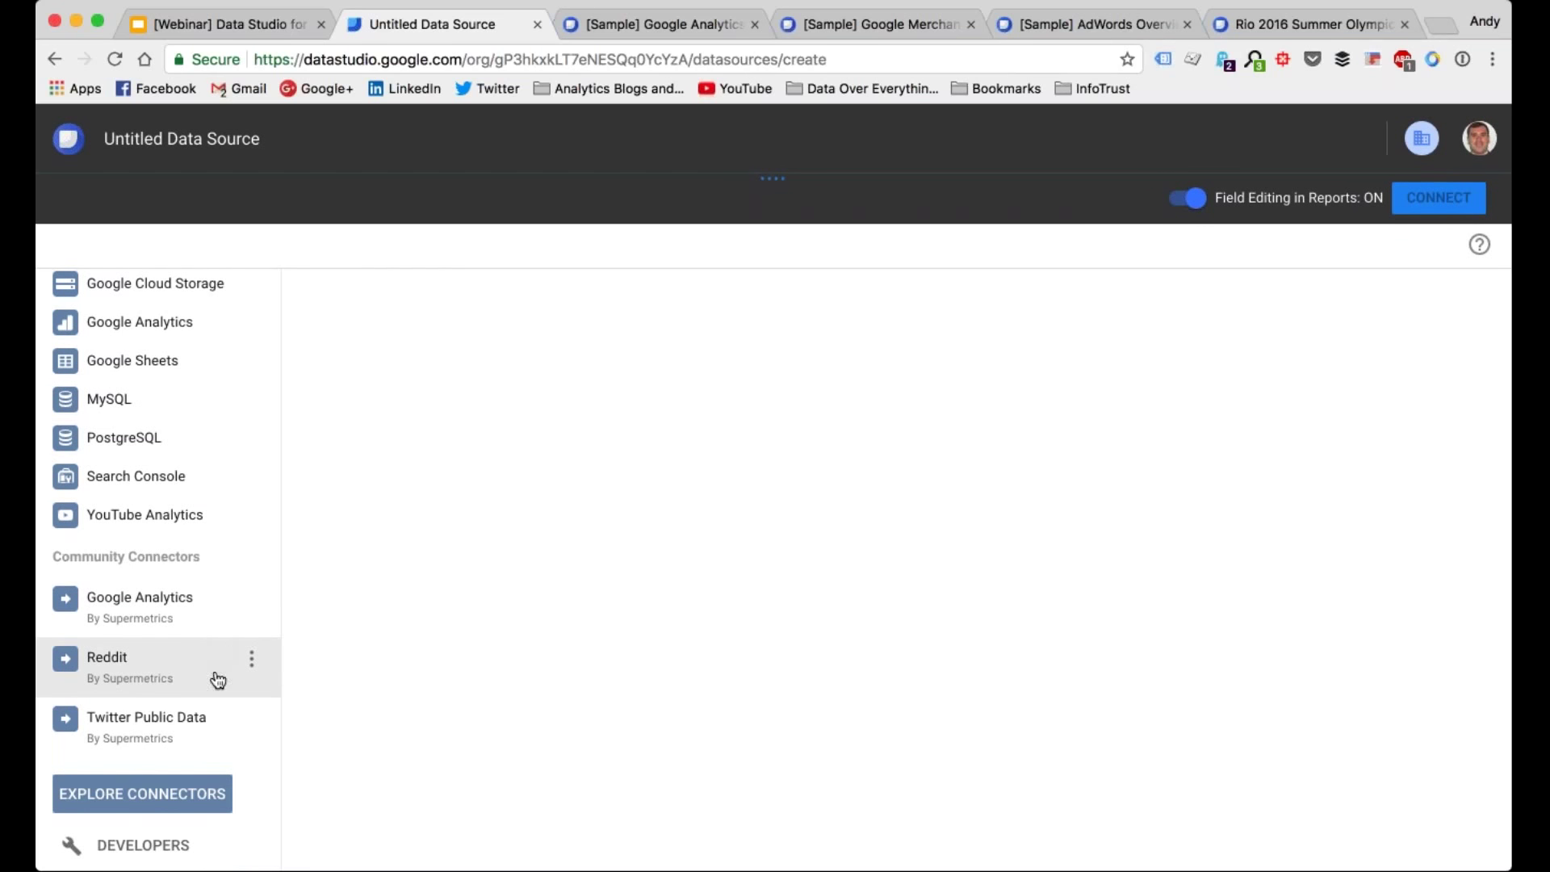
{"action": "left_click", "coordinate": [170, 793]}
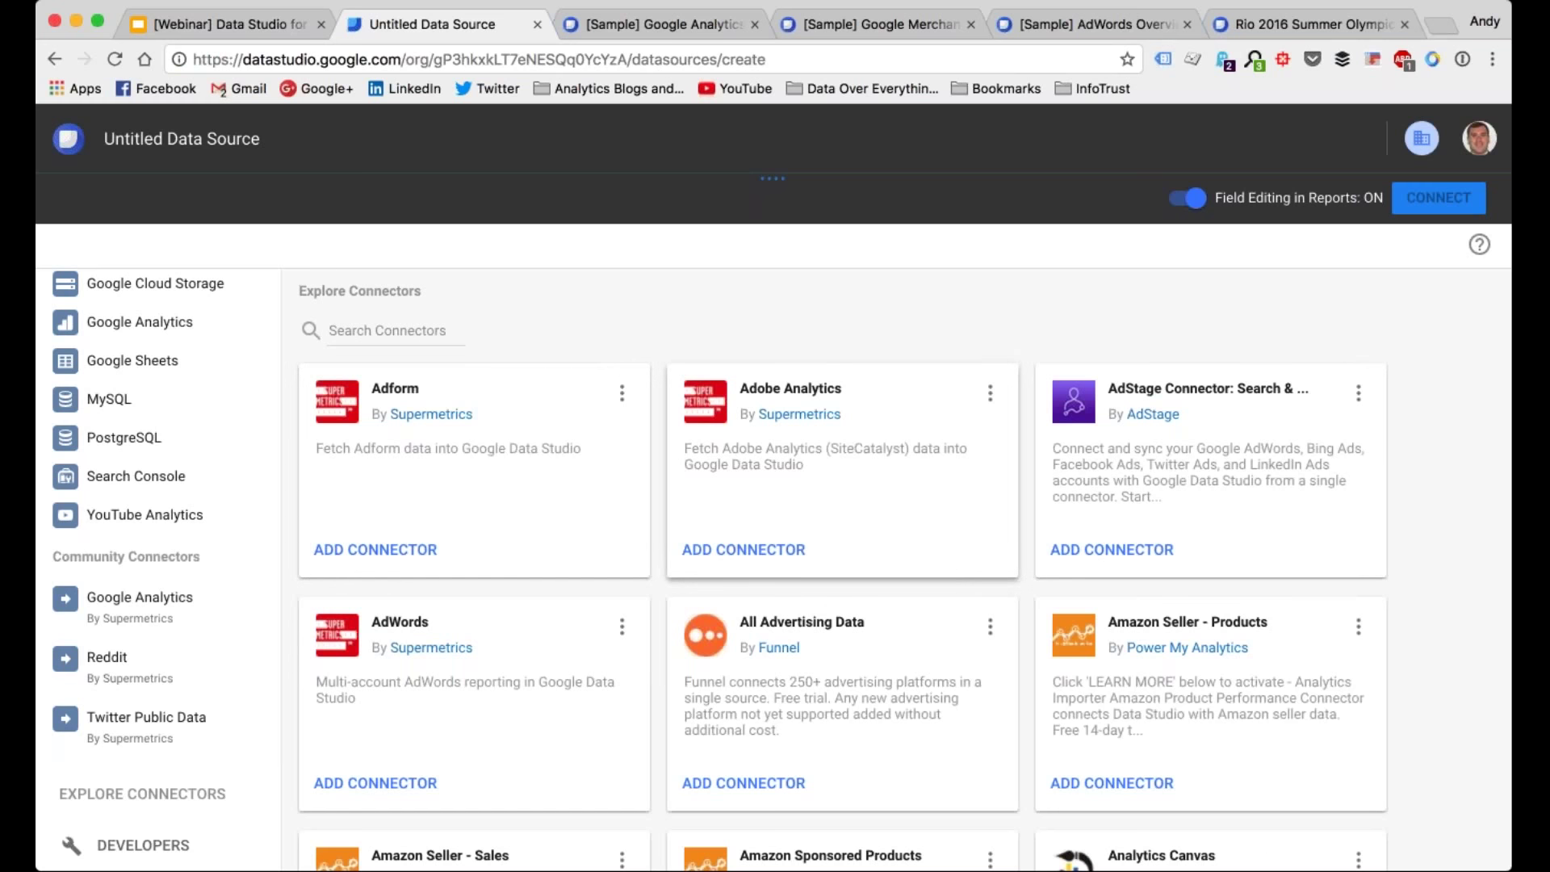
Step: Browse the whole community connectors gallery and return to its first entries to examine the third-party offerings
{"action": "left_click", "coordinate": [761, 552]}
{"action": "scroll", "coordinate": [904, 613], "scroll_direction": "down", "scroll_amount": 5}
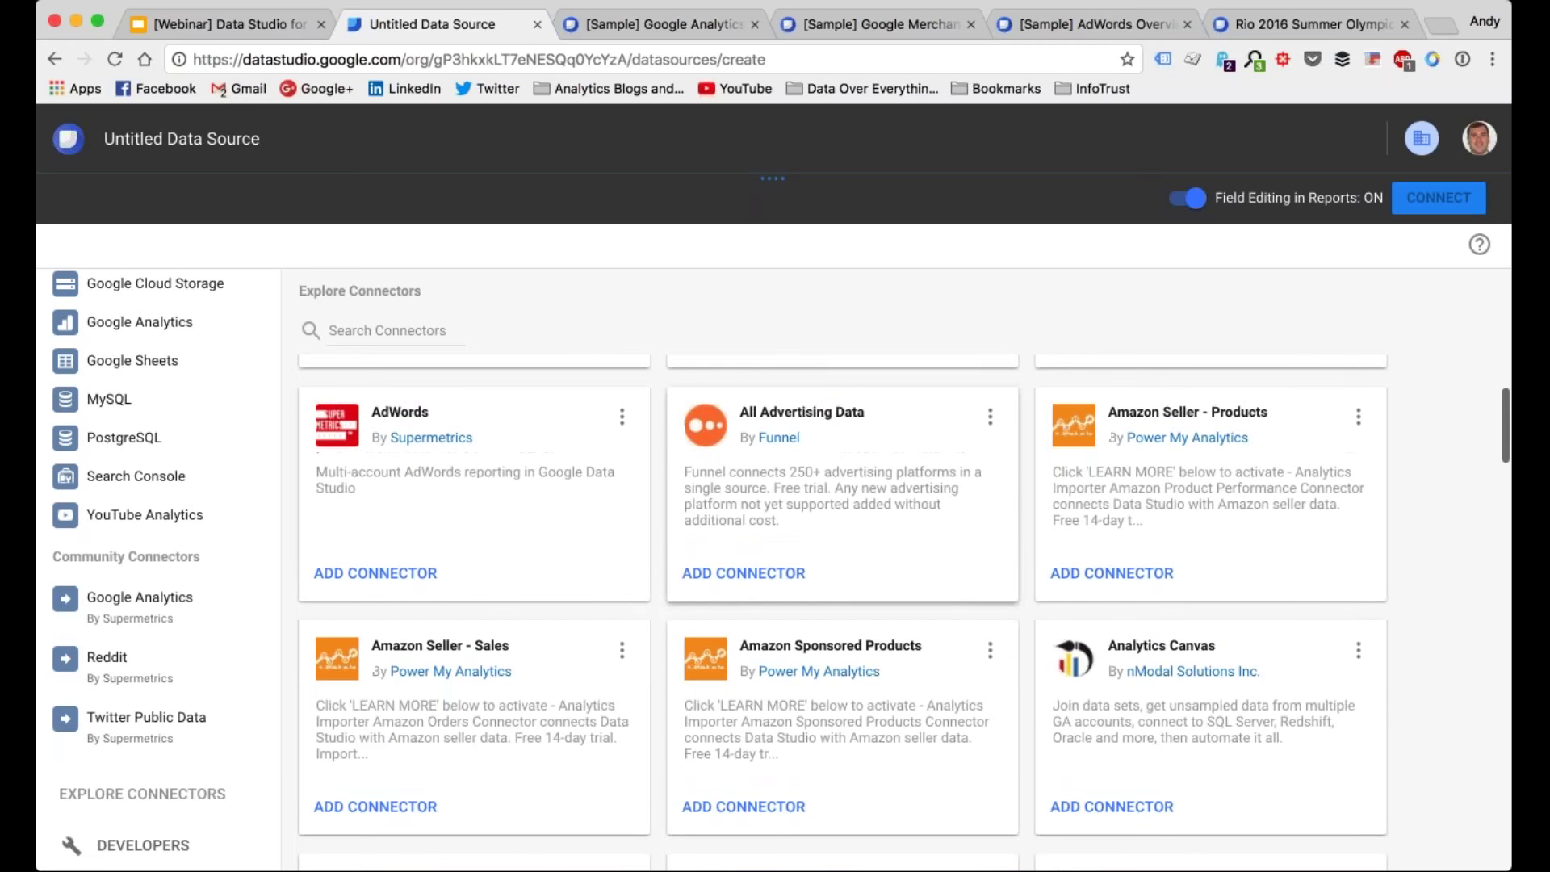
{"action": "scroll", "coordinate": [904, 613], "scroll_direction": "down", "scroll_amount": 5}
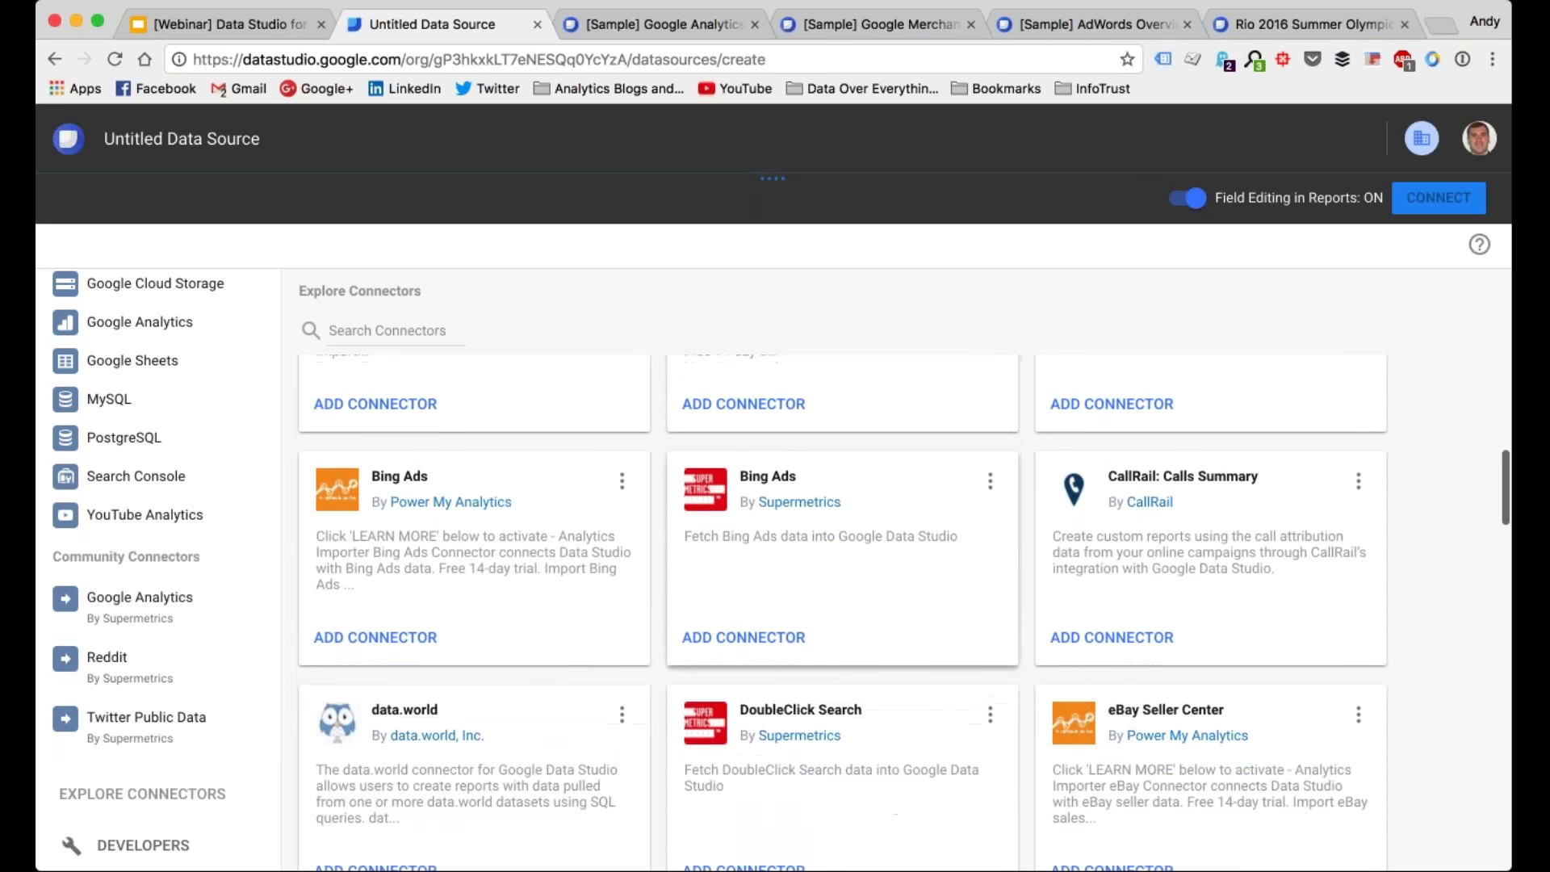
{"action": "scroll", "coordinate": [569, 554], "scroll_direction": "down", "scroll_amount": 2}
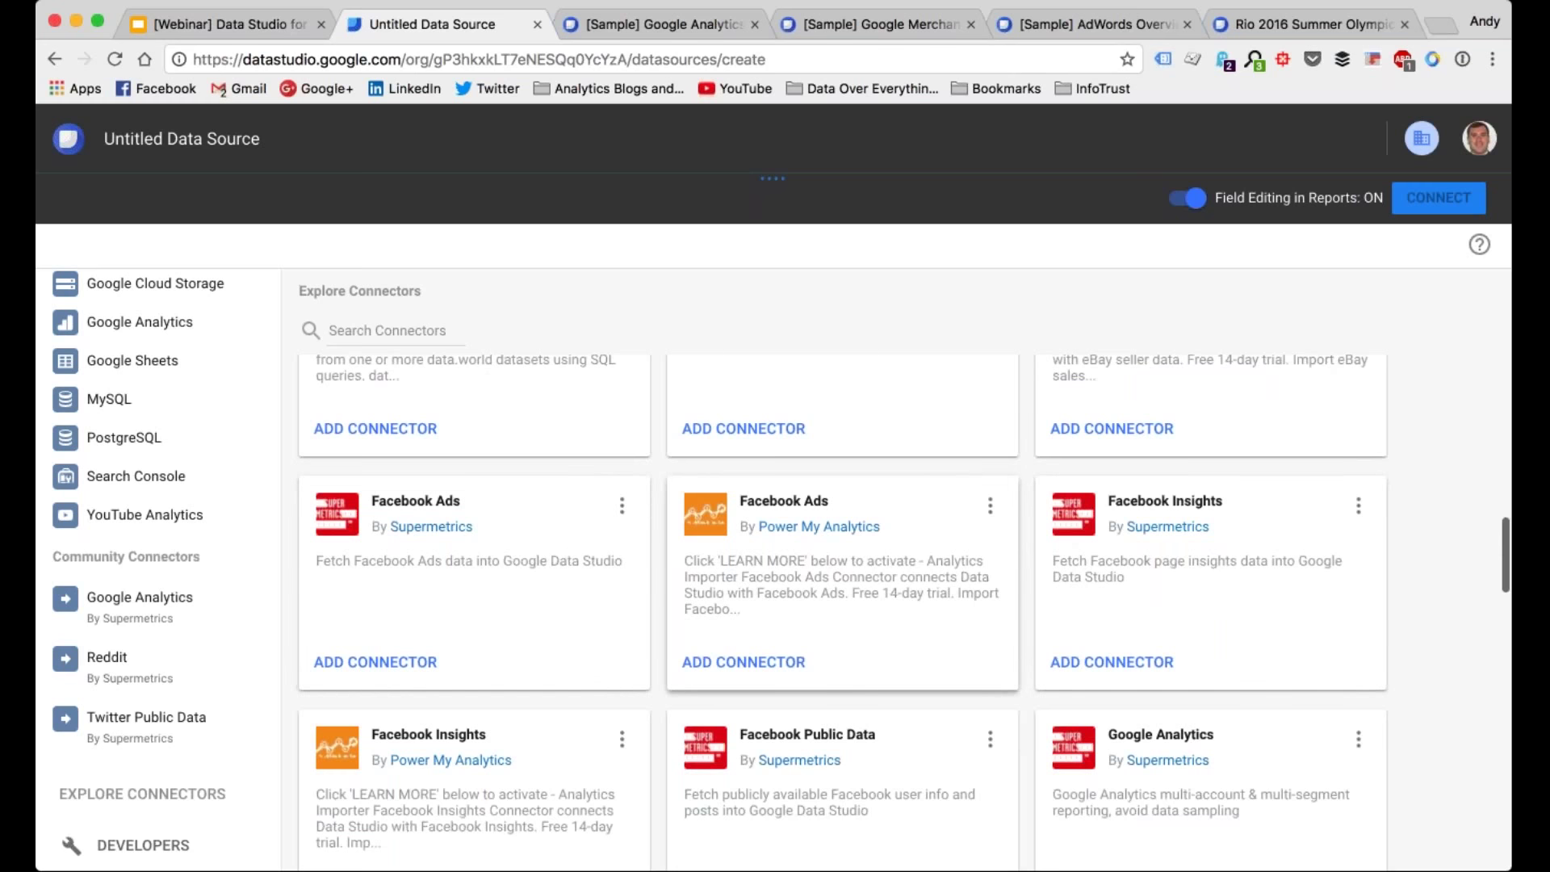
{"action": "scroll", "coordinate": [569, 554], "scroll_direction": "down", "scroll_amount": 3}
{"action": "scroll", "coordinate": [842, 565], "scroll_direction": "down", "scroll_amount": 3}
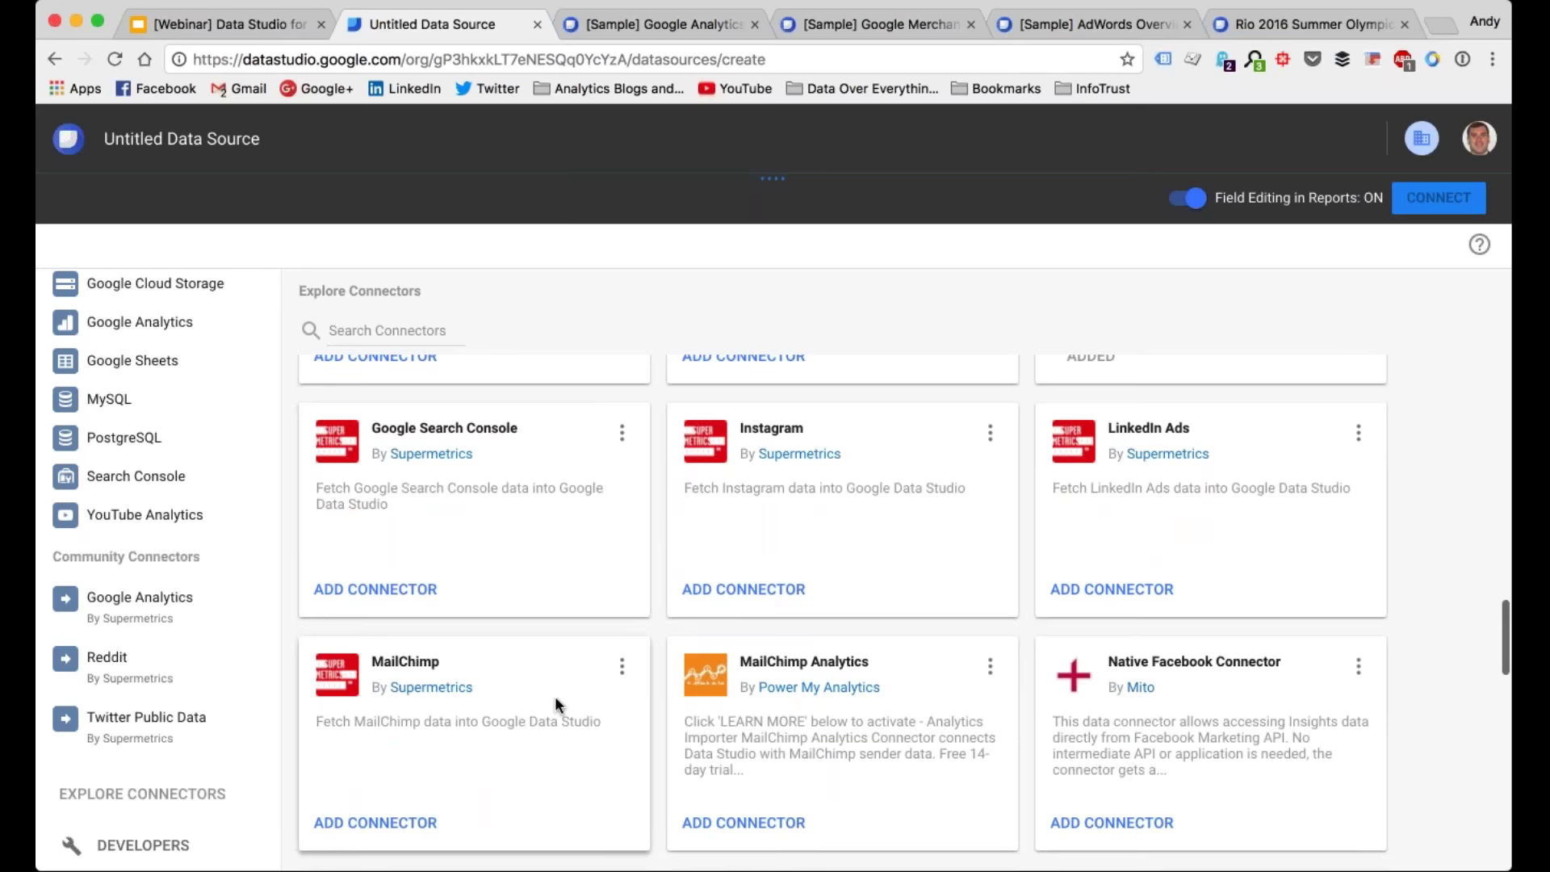
{"action": "scroll", "coordinate": [556, 704], "scroll_direction": "down", "scroll_amount": 3}
{"action": "scroll", "coordinate": [556, 704], "scroll_direction": "down", "scroll_amount": 3}
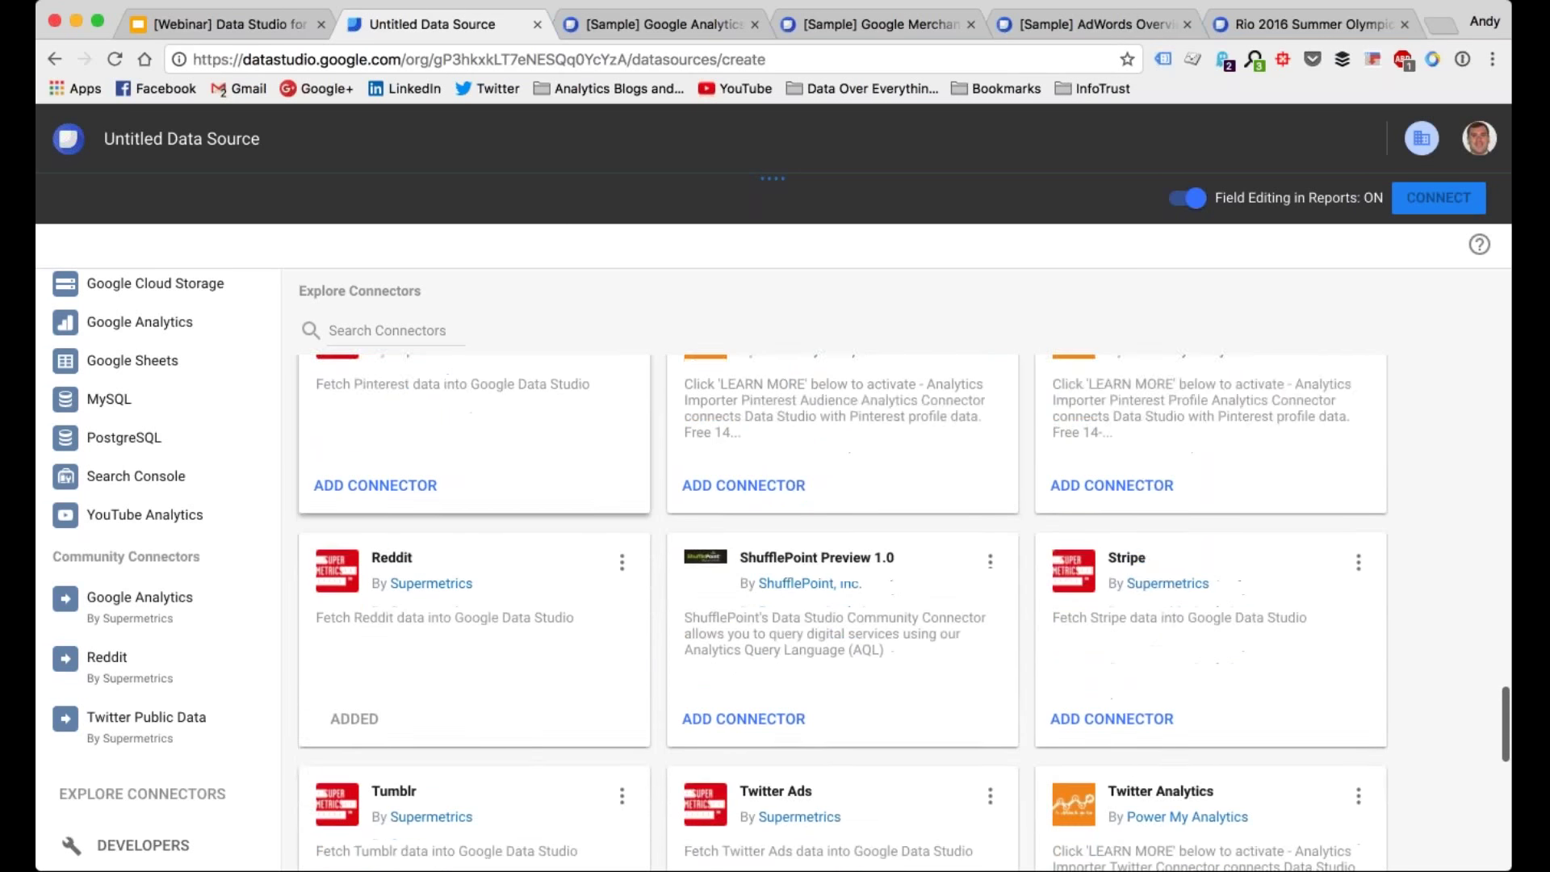
{"action": "scroll", "coordinate": [1054, 463], "scroll_direction": "down", "scroll_amount": 3}
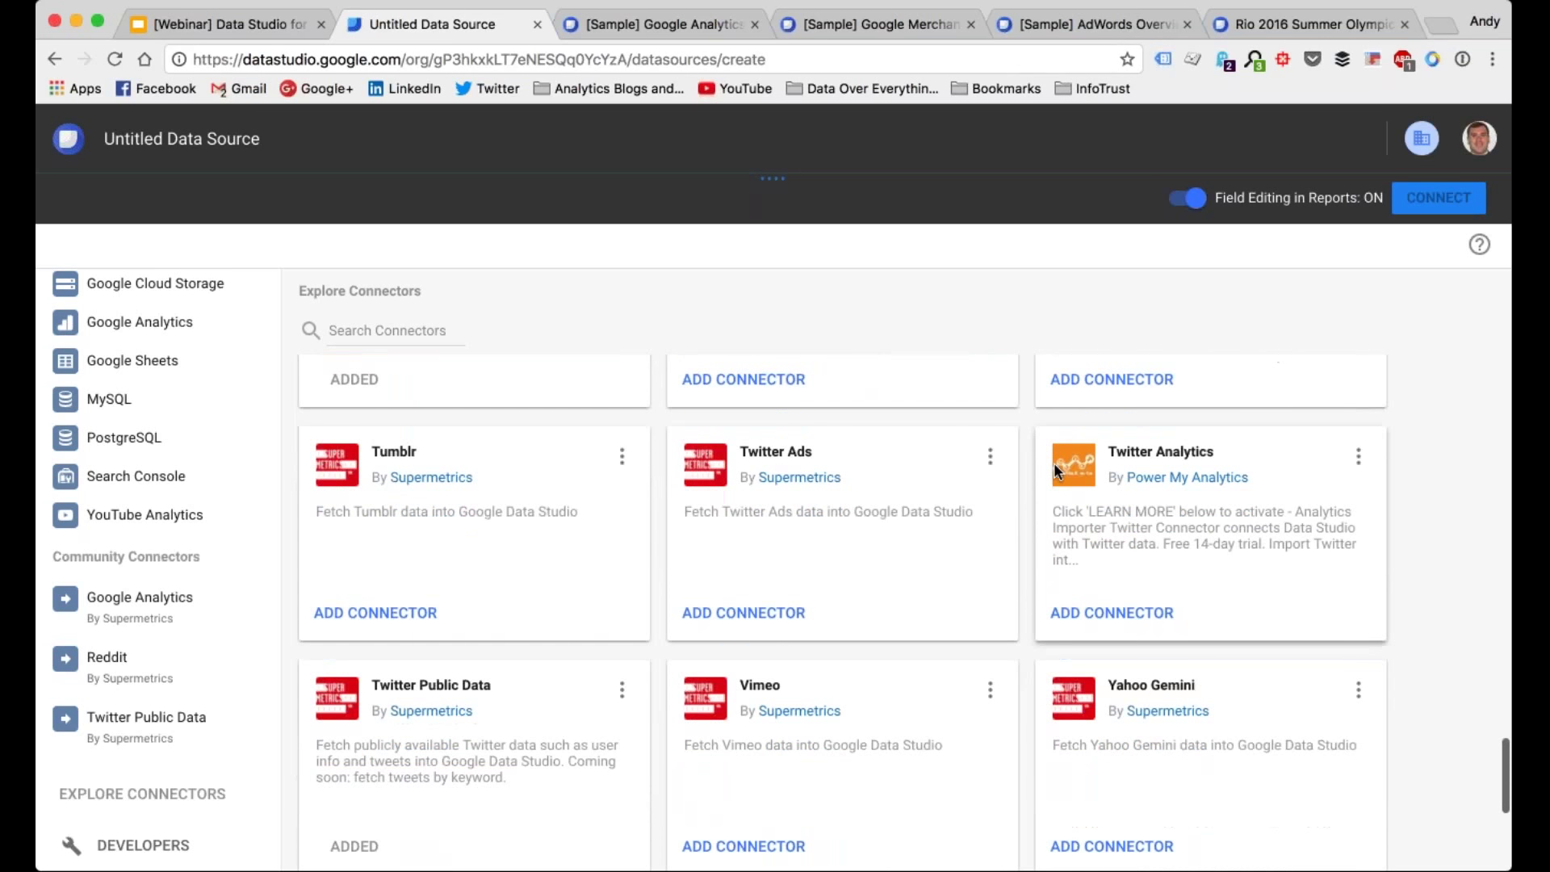
{"action": "scroll", "coordinate": [436, 710], "scroll_direction": "down", "scroll_amount": 1}
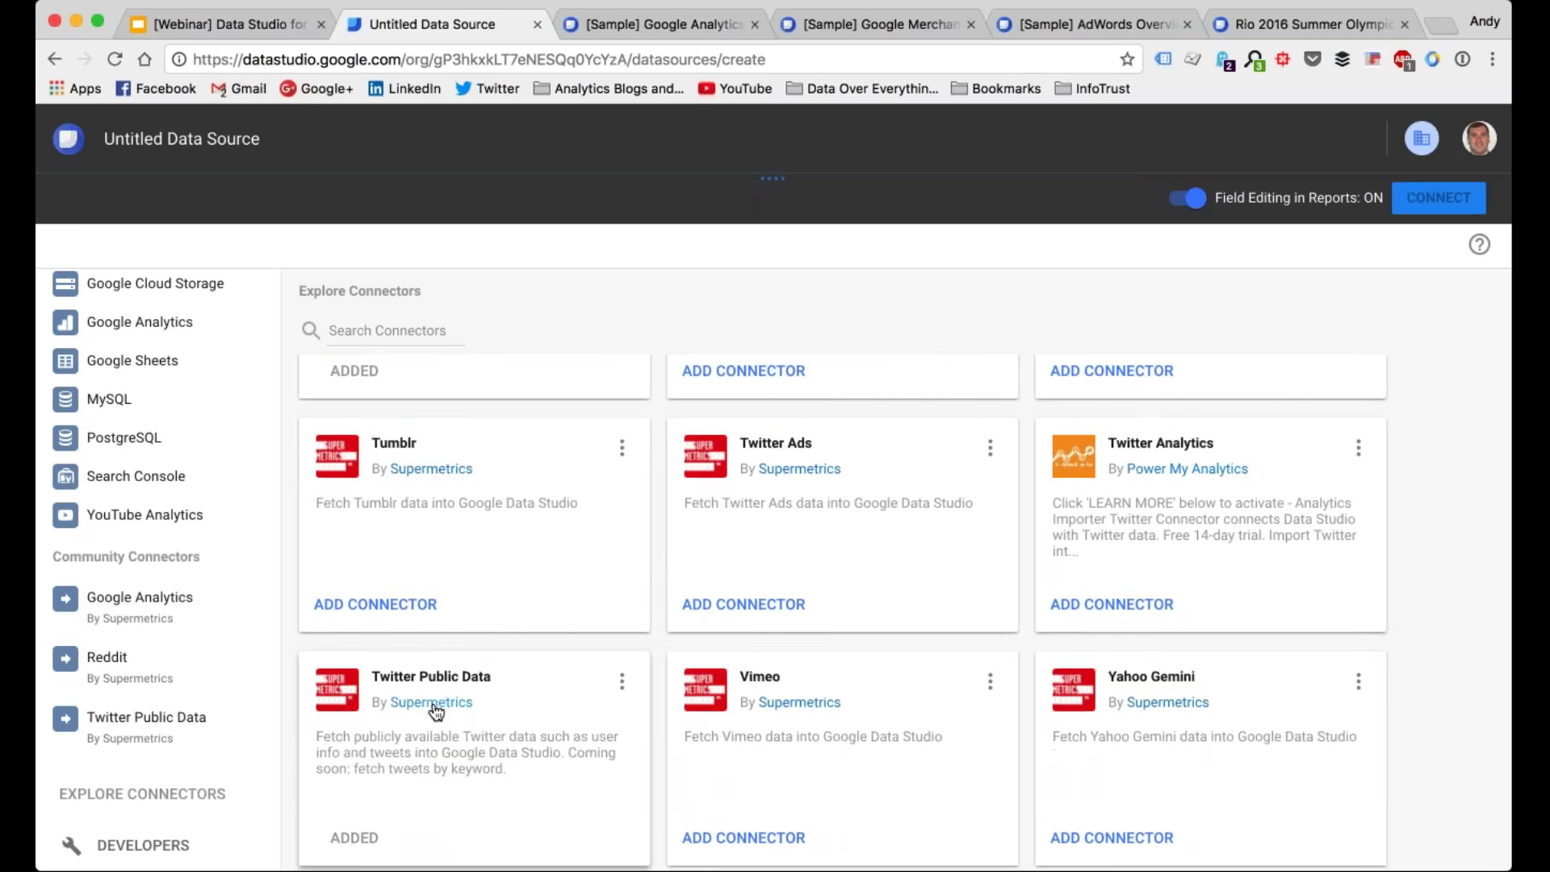
{"action": "scroll", "coordinate": [436, 711], "scroll_direction": "down", "scroll_amount": 4}
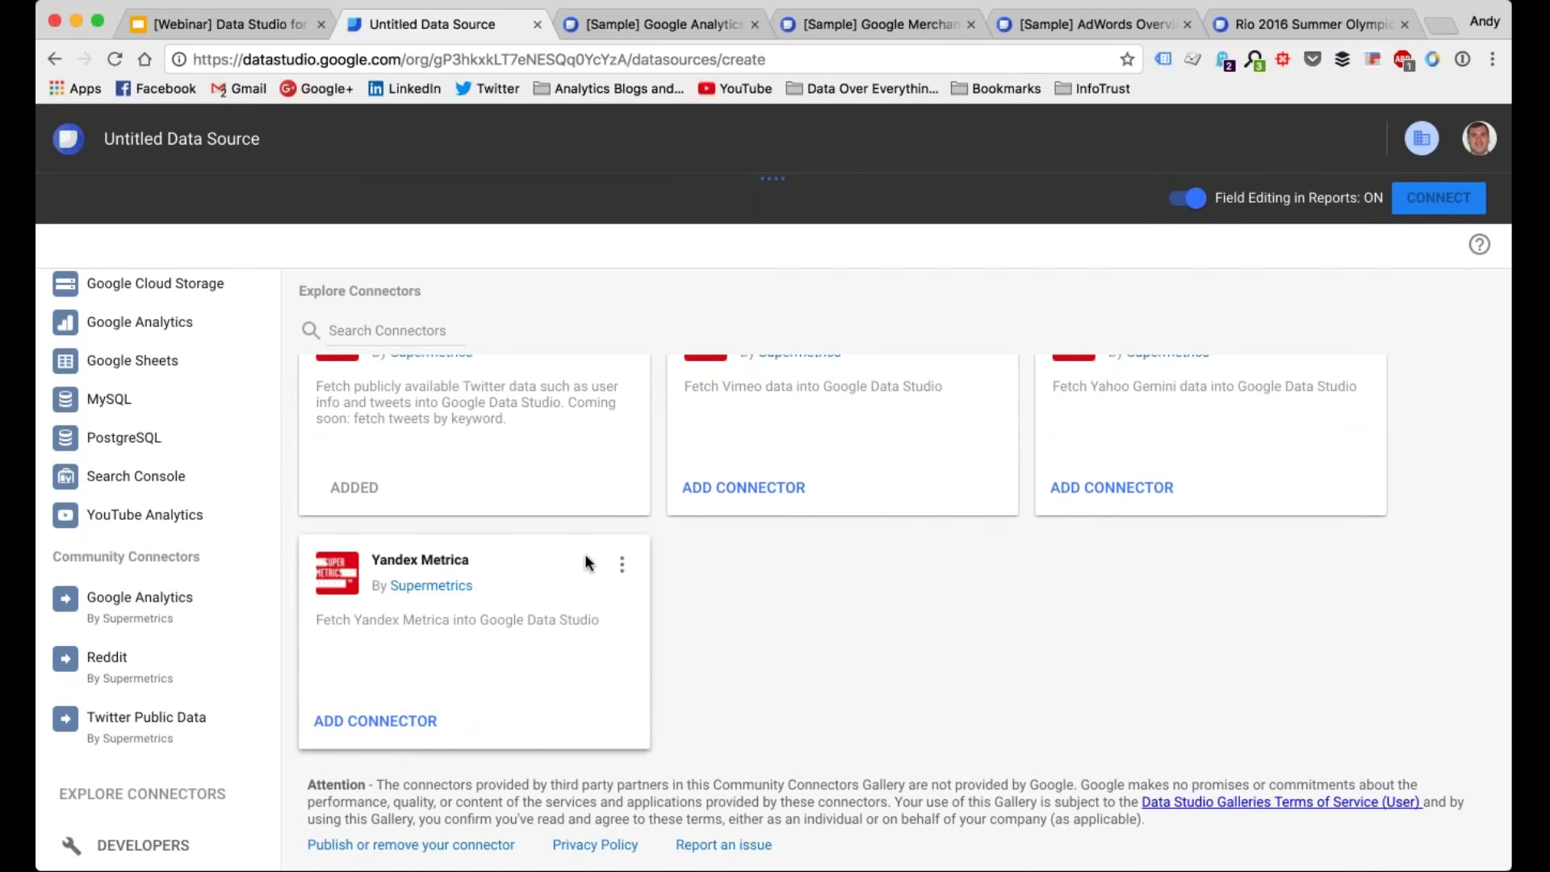
{"action": "scroll", "coordinate": [587, 562], "scroll_direction": "up", "scroll_amount": 20}
{"action": "scroll", "coordinate": [586, 563], "scroll_direction": "up", "scroll_amount": 3}
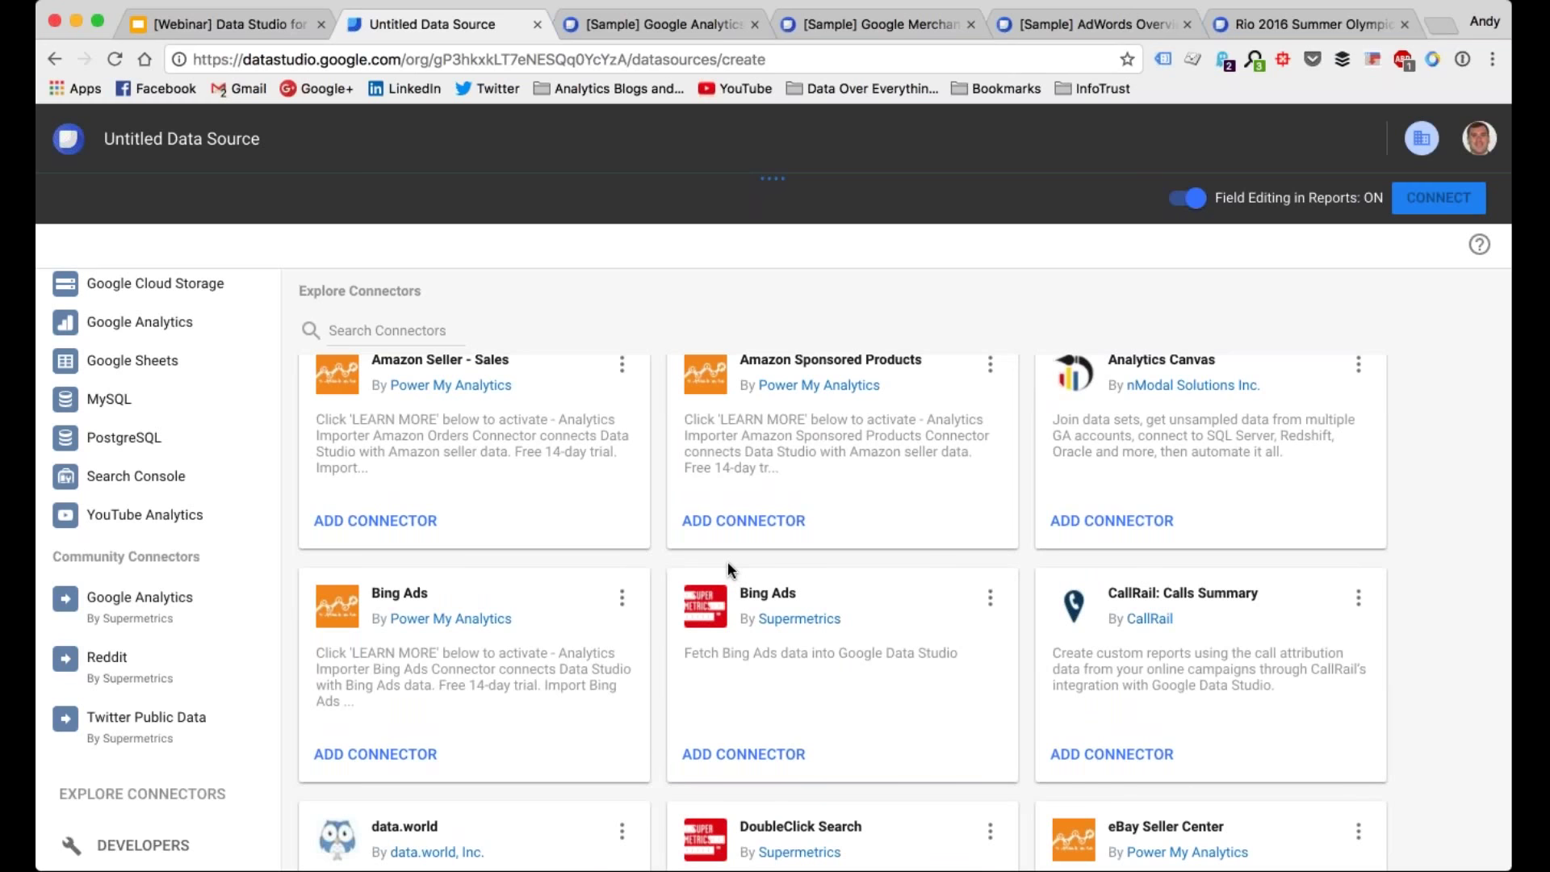
Step: Find the Facebook Insights connector by Supermetrics in the gallery and add it
{"action": "scroll", "coordinate": [728, 569], "scroll_direction": "down", "scroll_amount": 2}
{"action": "scroll", "coordinate": [729, 569], "scroll_direction": "down", "scroll_amount": 3}
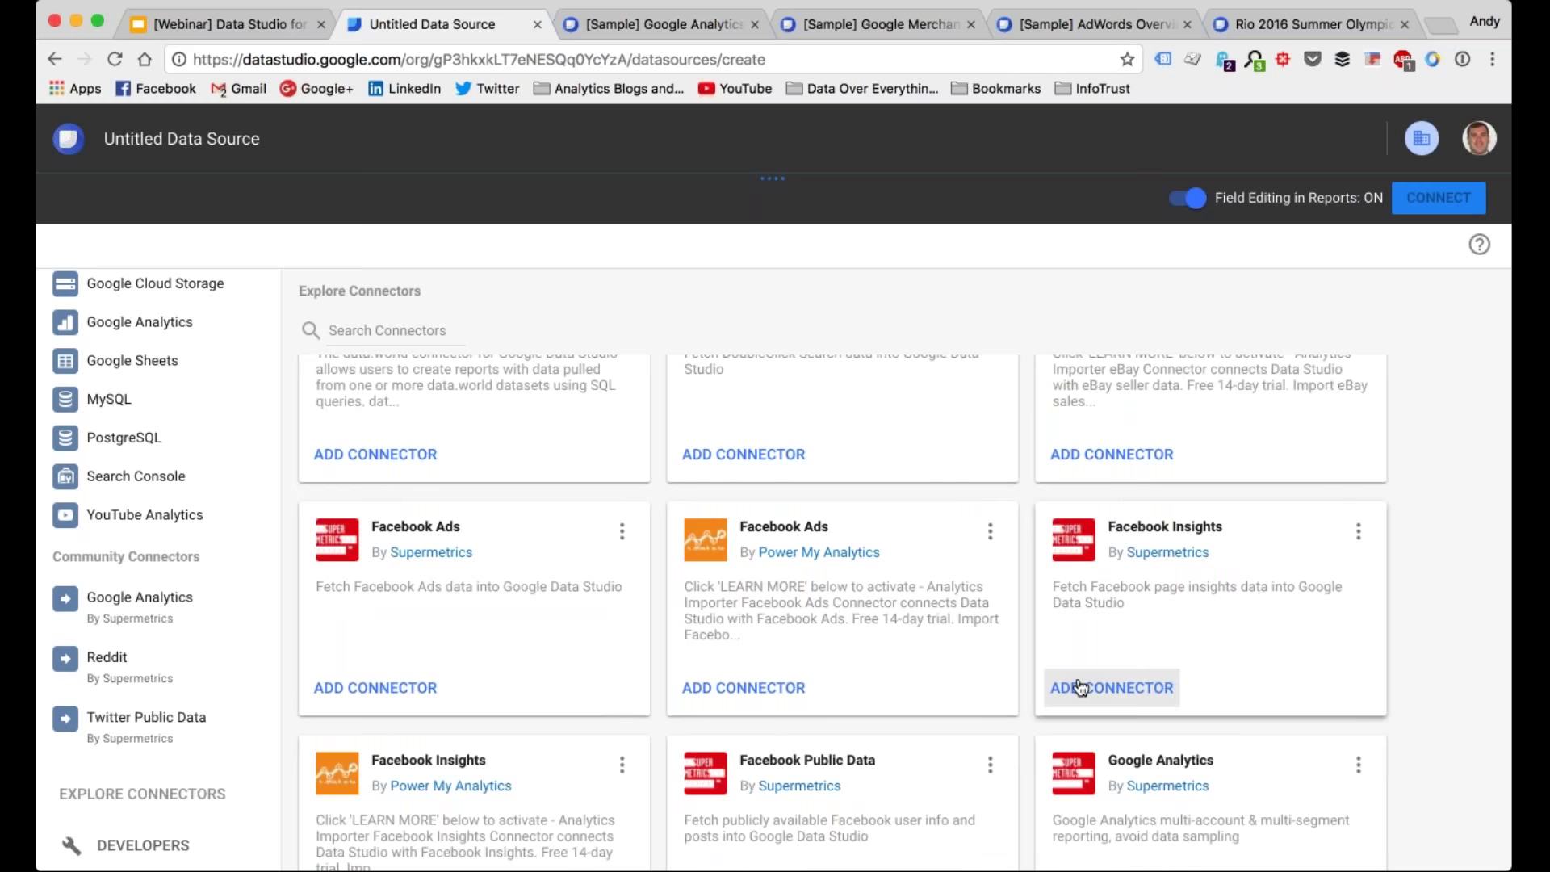
{"action": "scroll", "coordinate": [1081, 687], "scroll_direction": "down", "scroll_amount": 2}
{"action": "left_click", "coordinate": [1081, 564]}
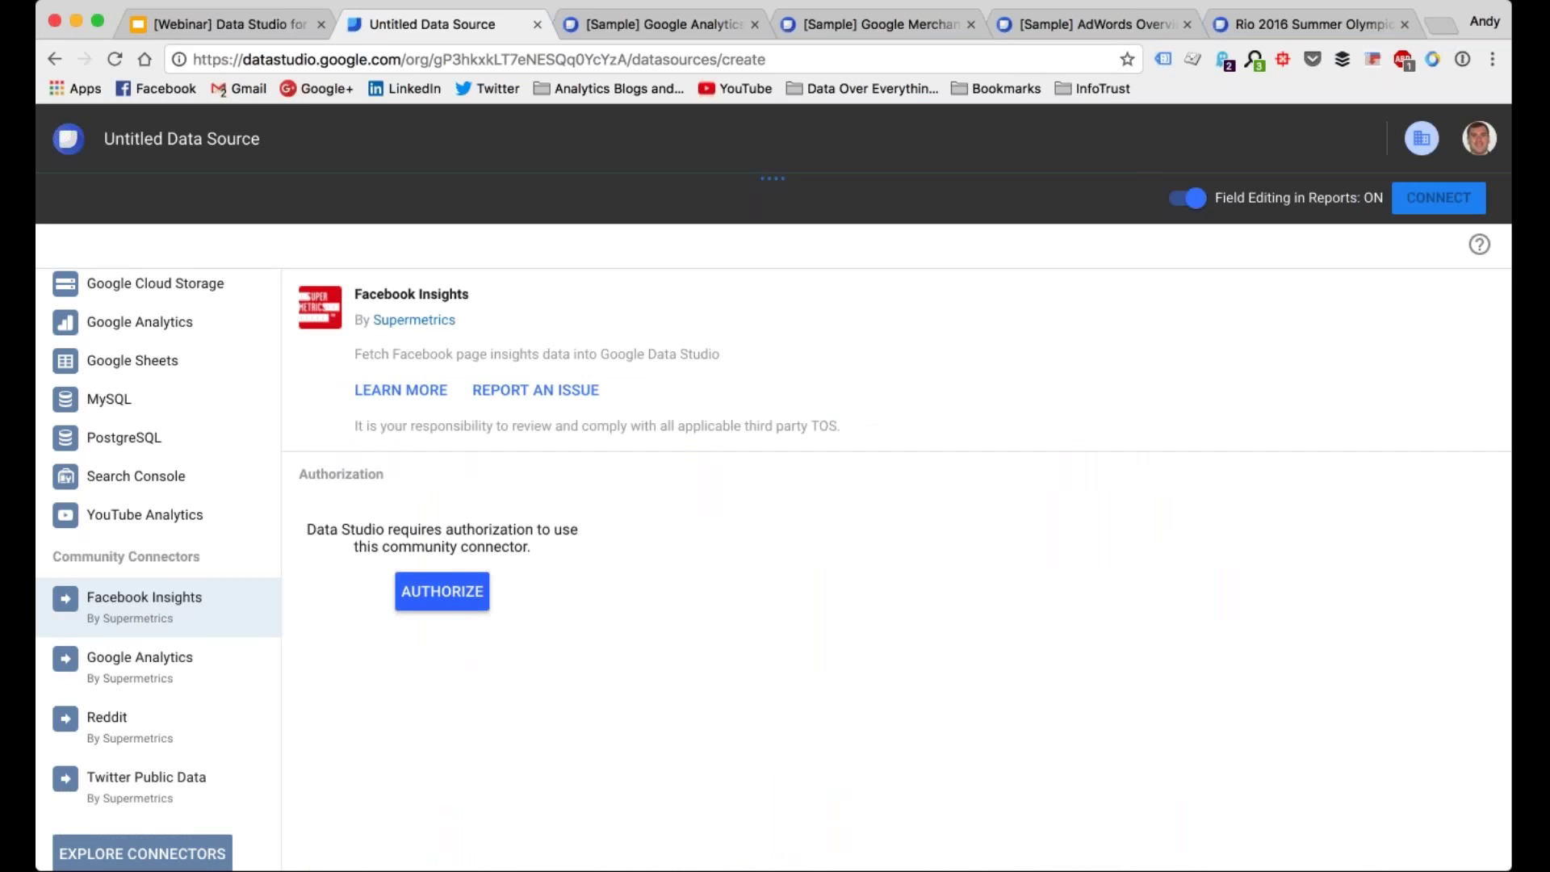
Step: Authorize Data Studio to use the Facebook Insights connector and try to authorize the connector's access to Facebook data
{"action": "left_click", "coordinate": [458, 597]}
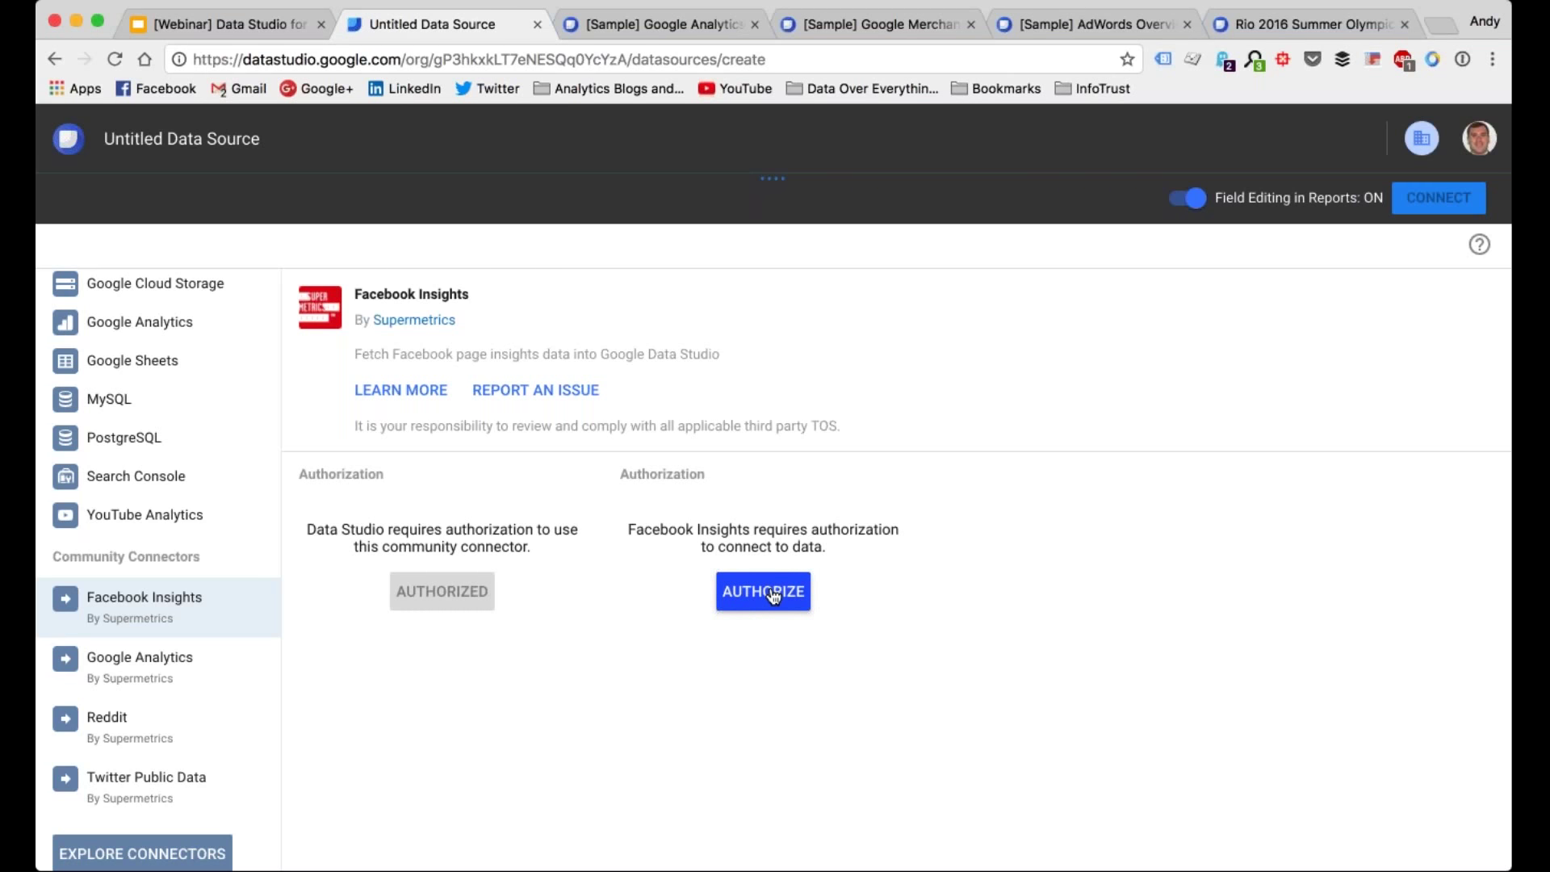
{"action": "left_click", "coordinate": [771, 595]}
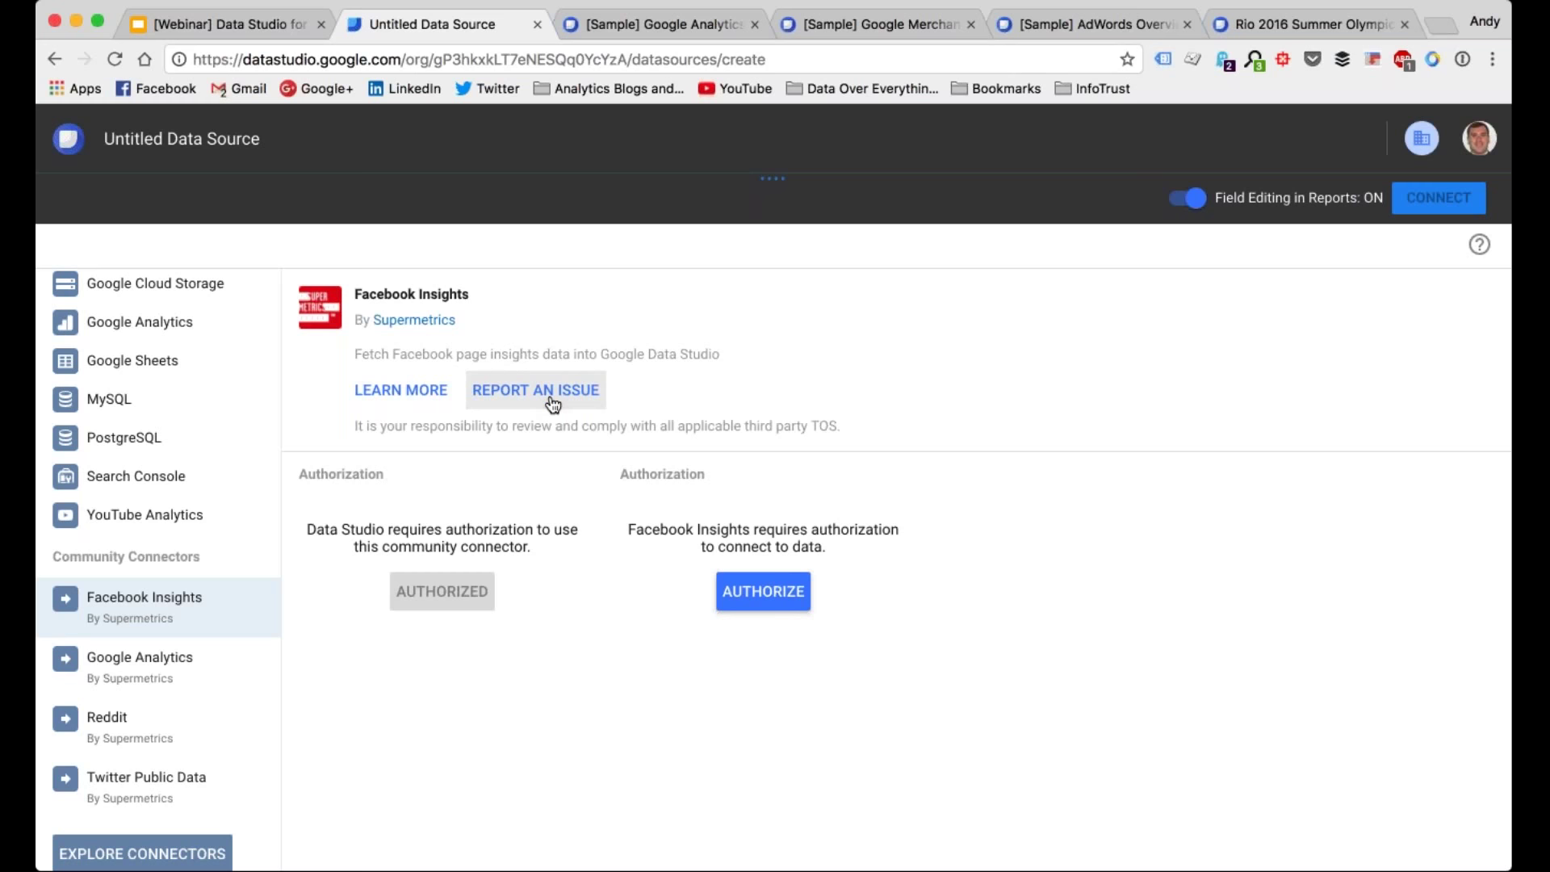
{"action": "scroll", "coordinate": [145, 651], "scroll_direction": "down", "scroll_amount": 2}
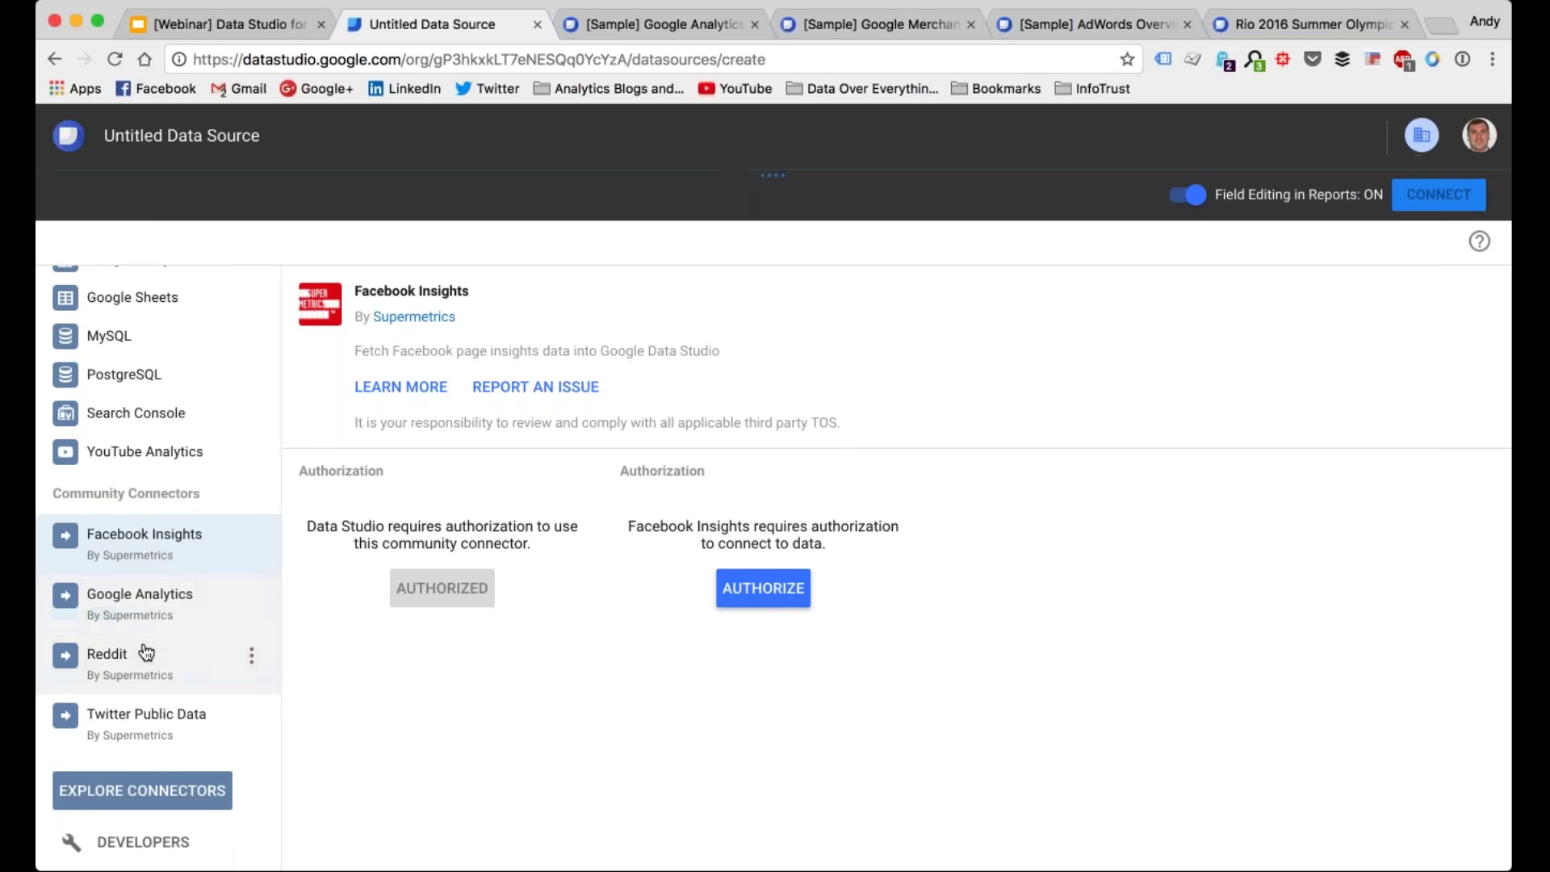
Step: Review the full list of built-in and community connectors, and leave the new data source for the data sources overview
{"action": "scroll", "coordinate": [146, 651], "scroll_direction": "up", "scroll_amount": 6}
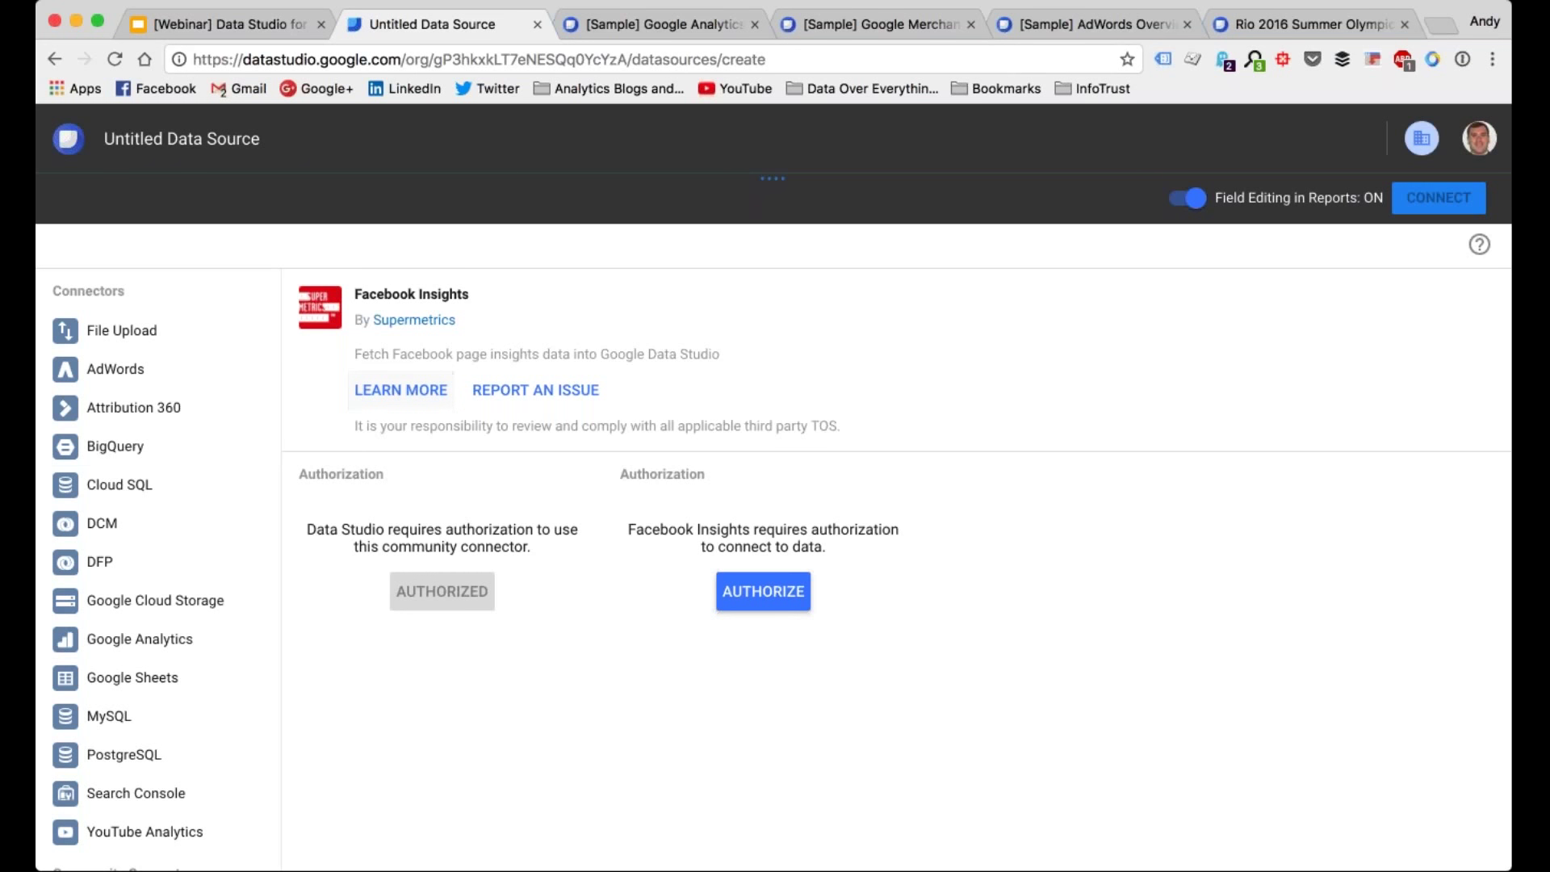
{"action": "scroll", "coordinate": [173, 471], "scroll_direction": "down", "scroll_amount": 5}
{"action": "scroll", "coordinate": [178, 470], "scroll_direction": "down", "scroll_amount": 2}
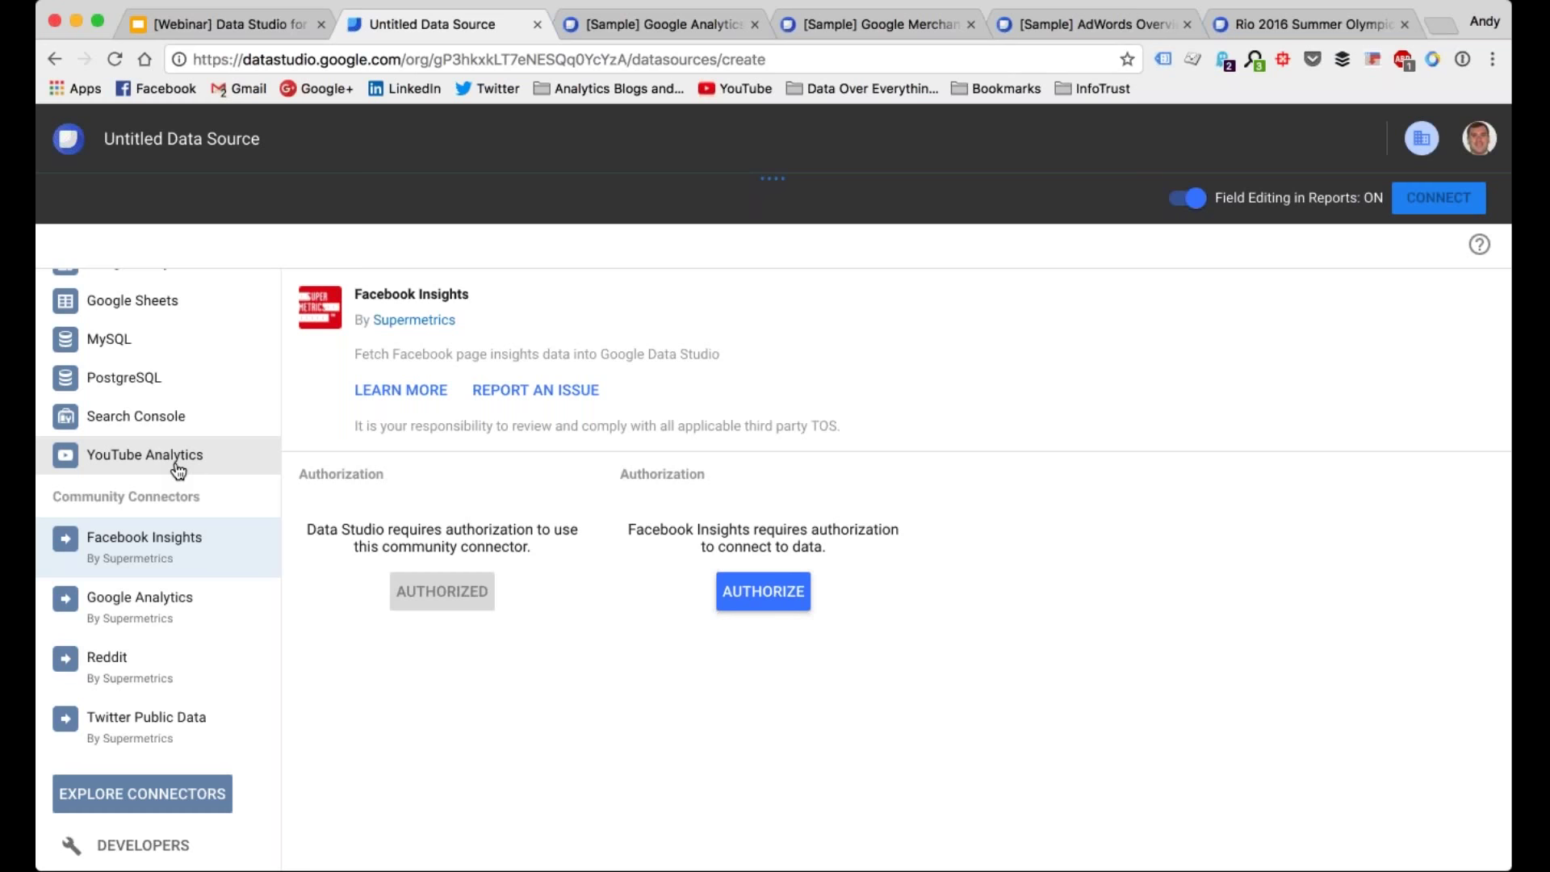
{"action": "scroll", "coordinate": [177, 471], "scroll_direction": "up", "scroll_amount": 5}
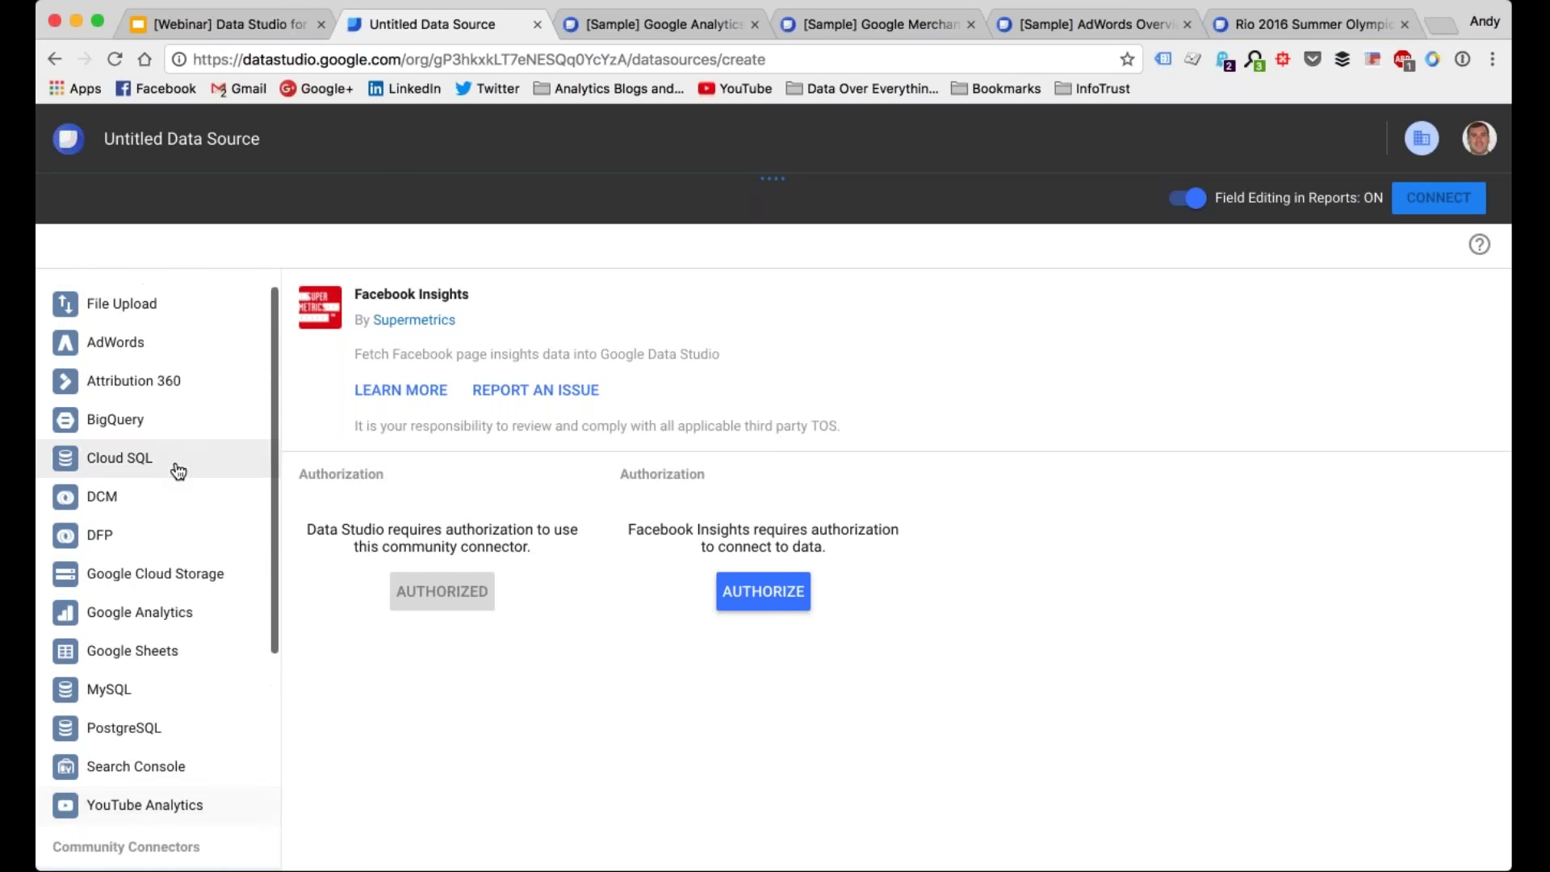
{"action": "scroll", "coordinate": [172, 505], "scroll_direction": "down", "scroll_amount": 3}
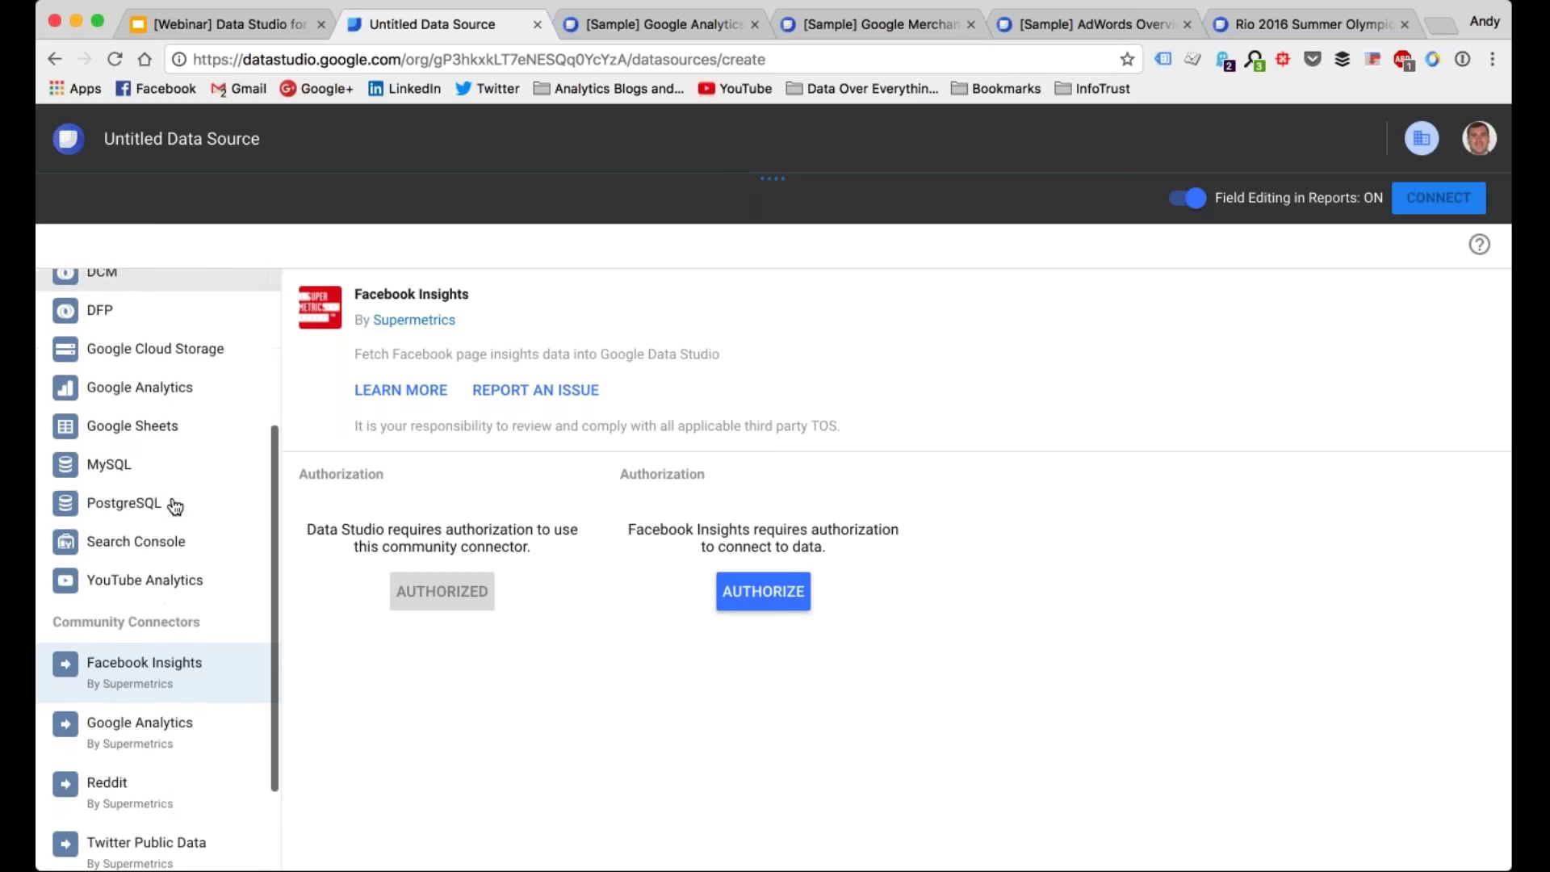
{"action": "scroll", "coordinate": [129, 730], "scroll_direction": "down", "scroll_amount": 2}
{"action": "scroll", "coordinate": [162, 595], "scroll_direction": "up", "scroll_amount": 5}
{"action": "scroll", "coordinate": [161, 595], "scroll_direction": "up", "scroll_amount": 1}
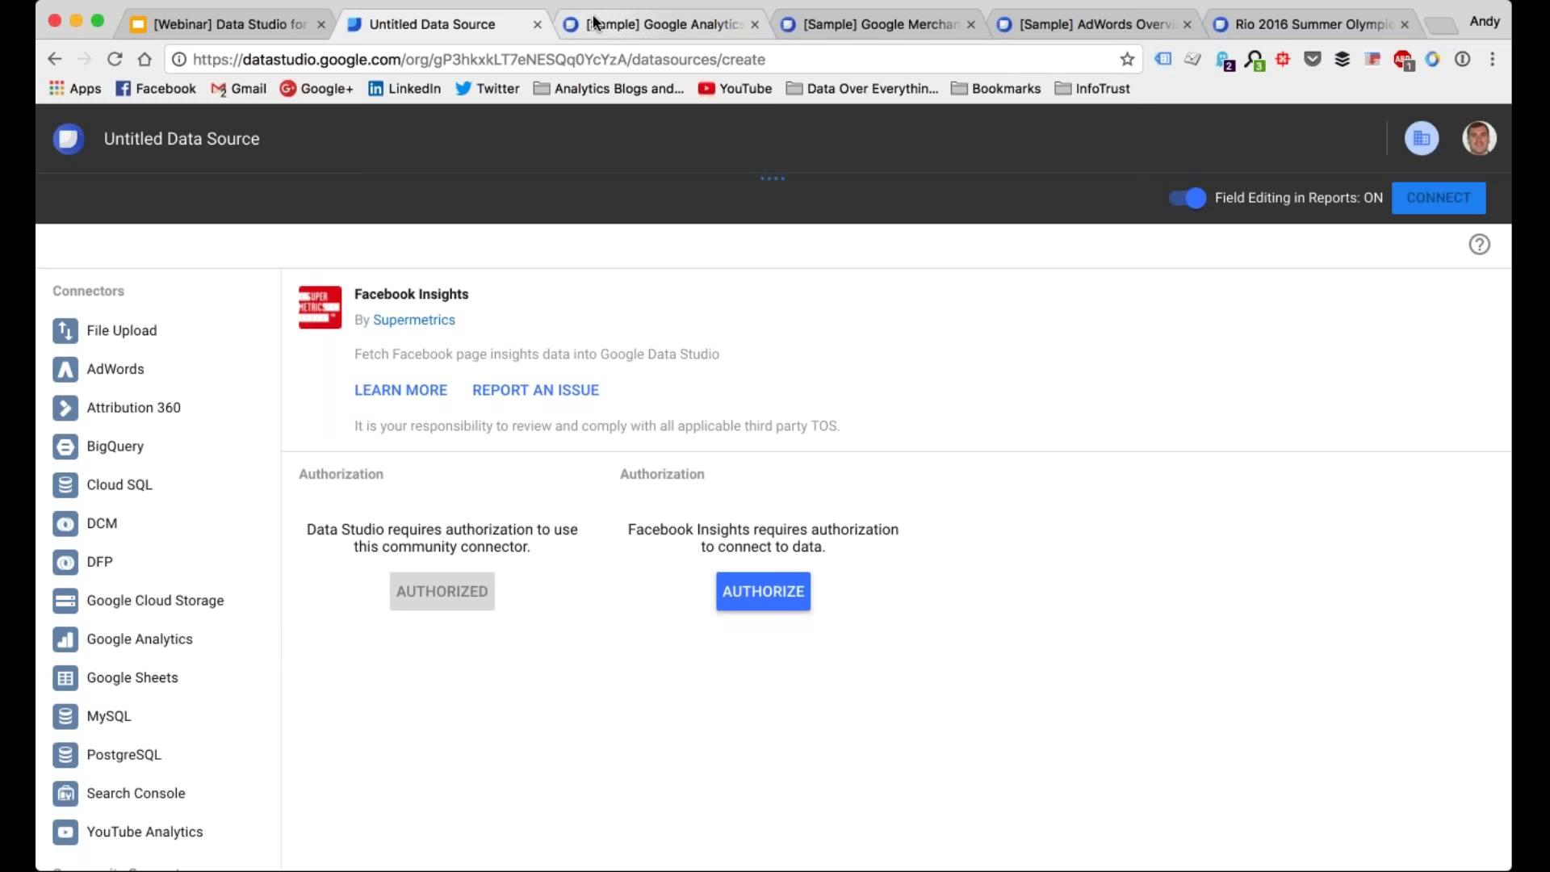
{"action": "key", "text": "super+Left"}
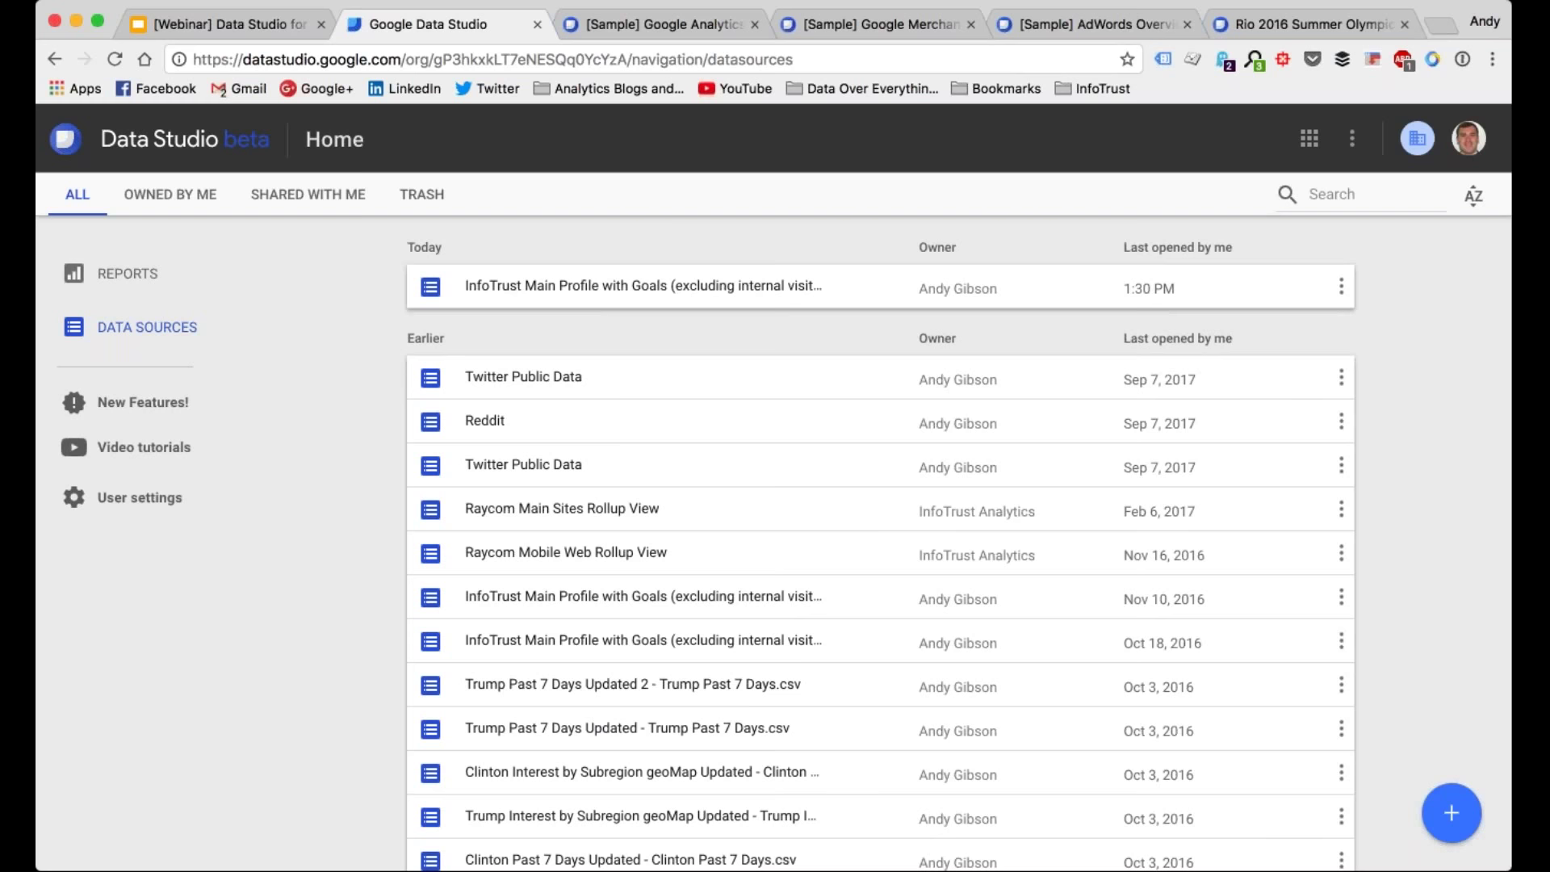
Step: Switch to the webinar deck in Google Slides, present it and advance to the closing "Thanks! Any Questions?" slide
{"action": "left_click", "coordinate": [142, 32]}
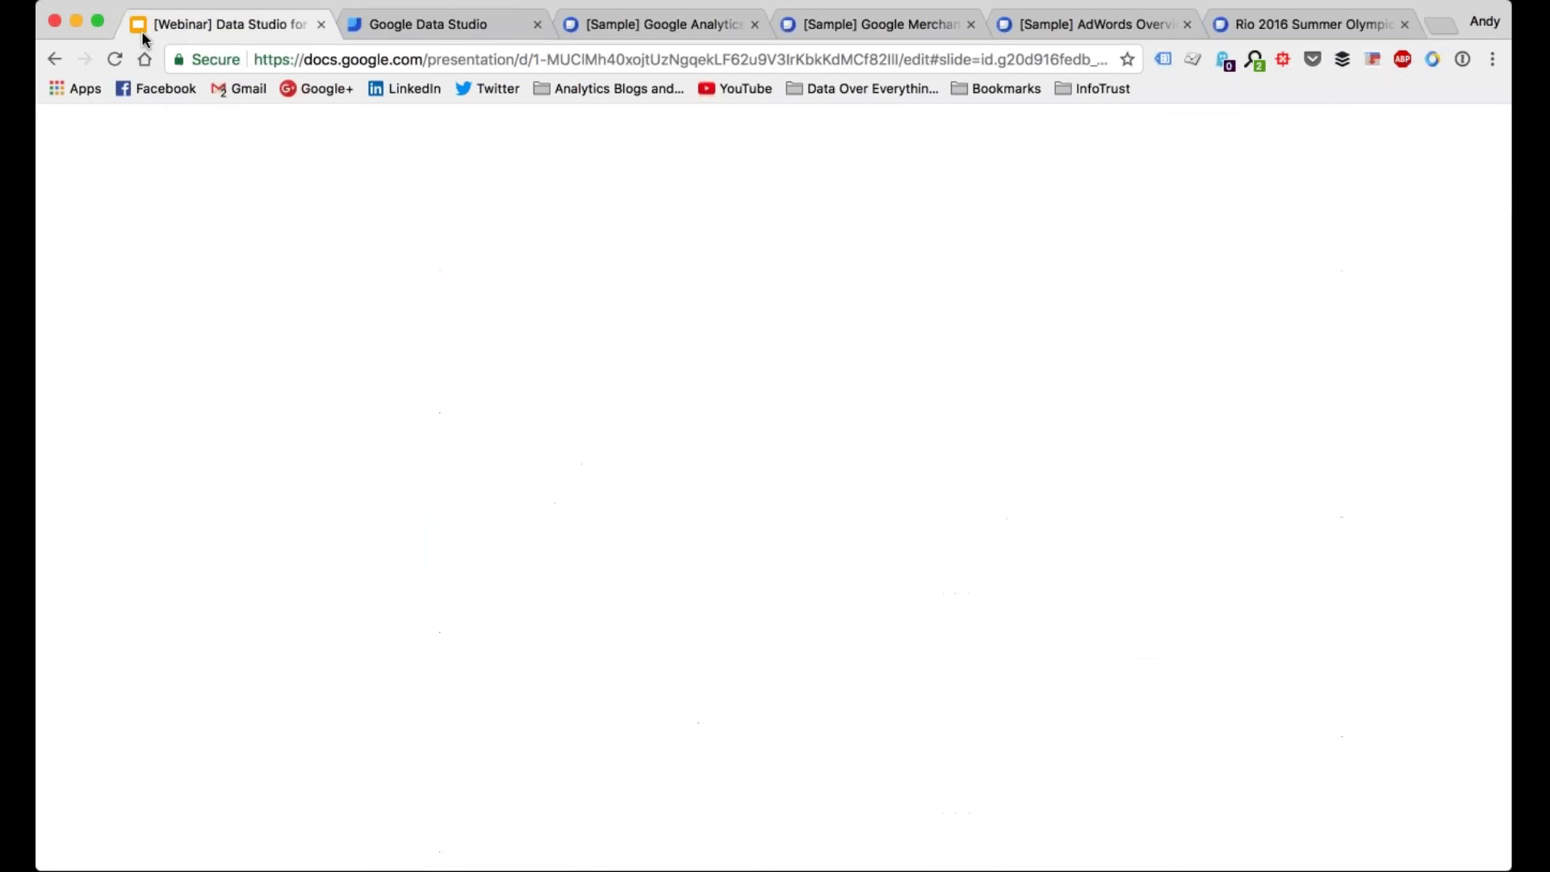
{"action": "left_click", "coordinate": [1212, 150]}
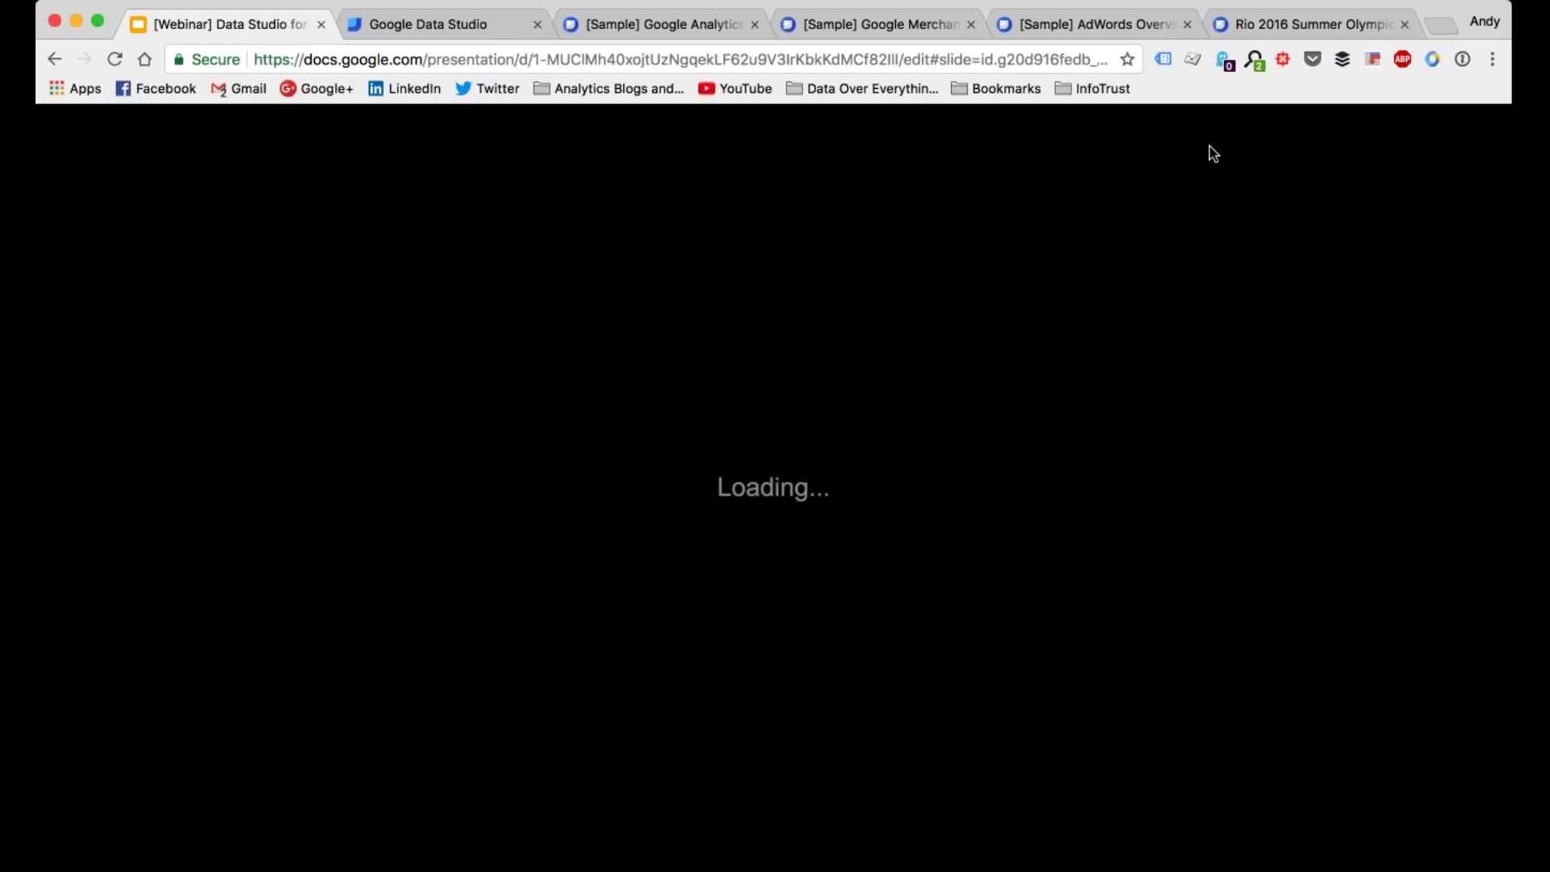
{"action": "key", "text": "Right"}
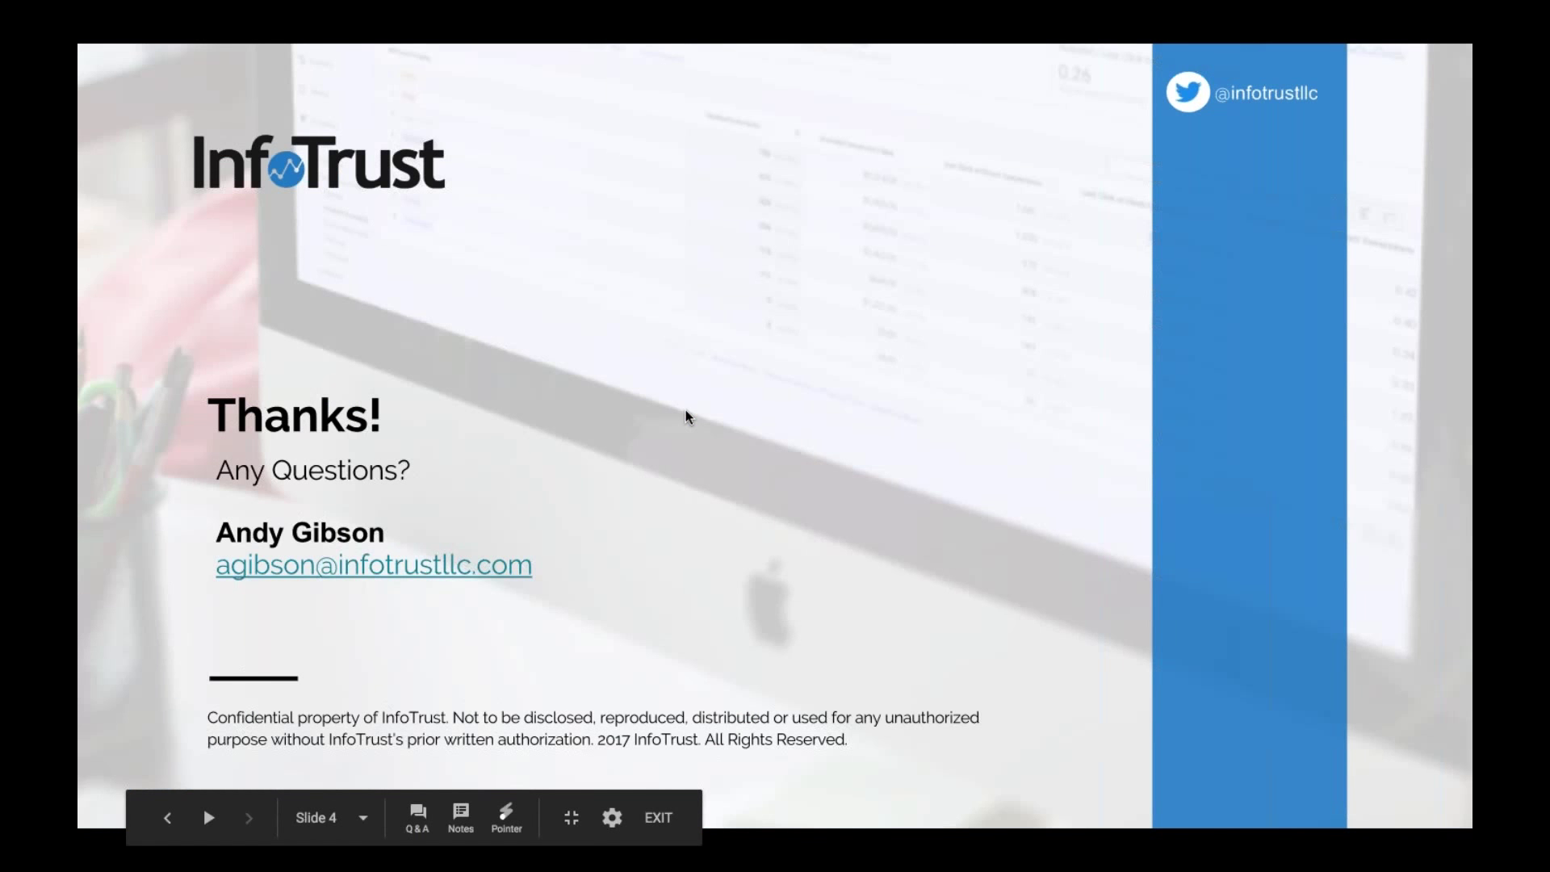